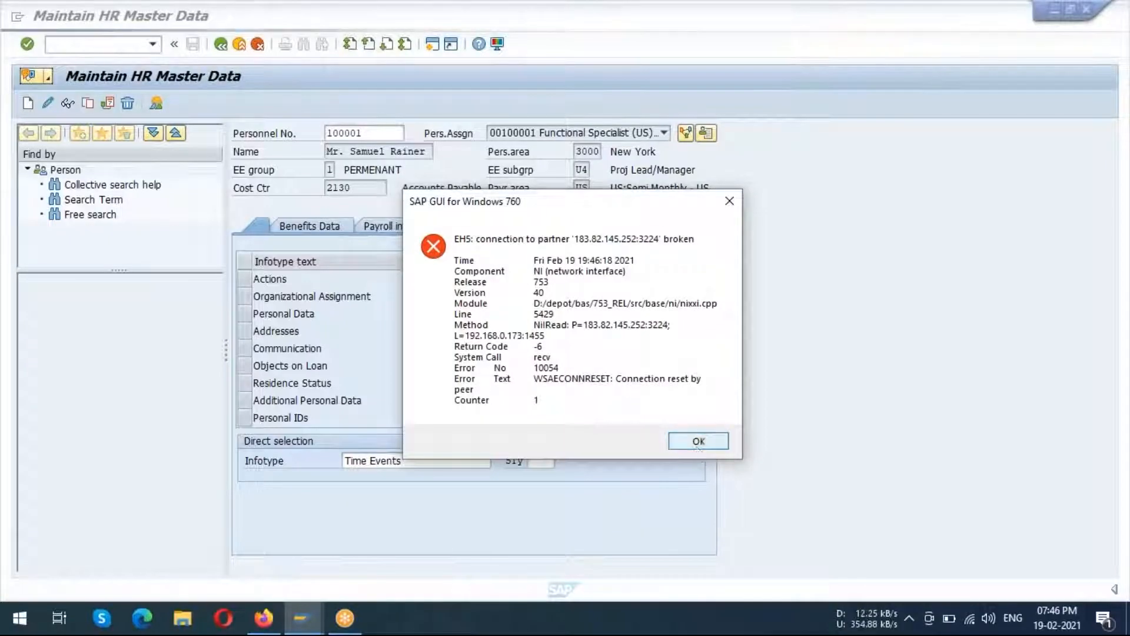
Dismiss the broken-connection error and switch to the open SAP Easy Access EH5 session.
left_click(677, 443)
left_click(303, 618)
mouse_move(307, 622)
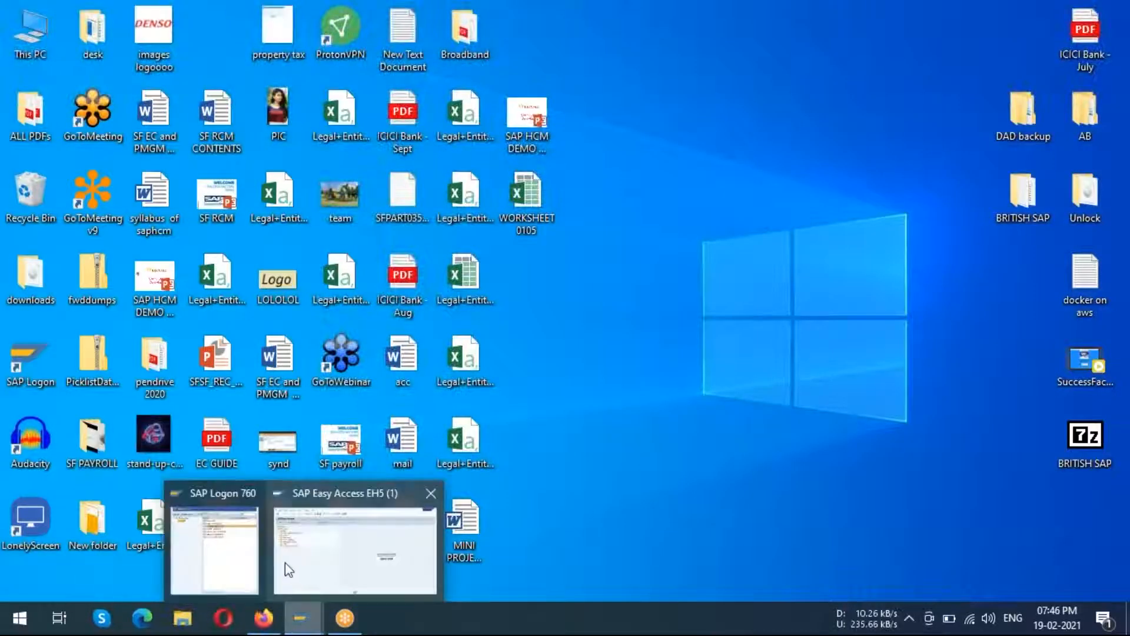
left_click(317, 556)
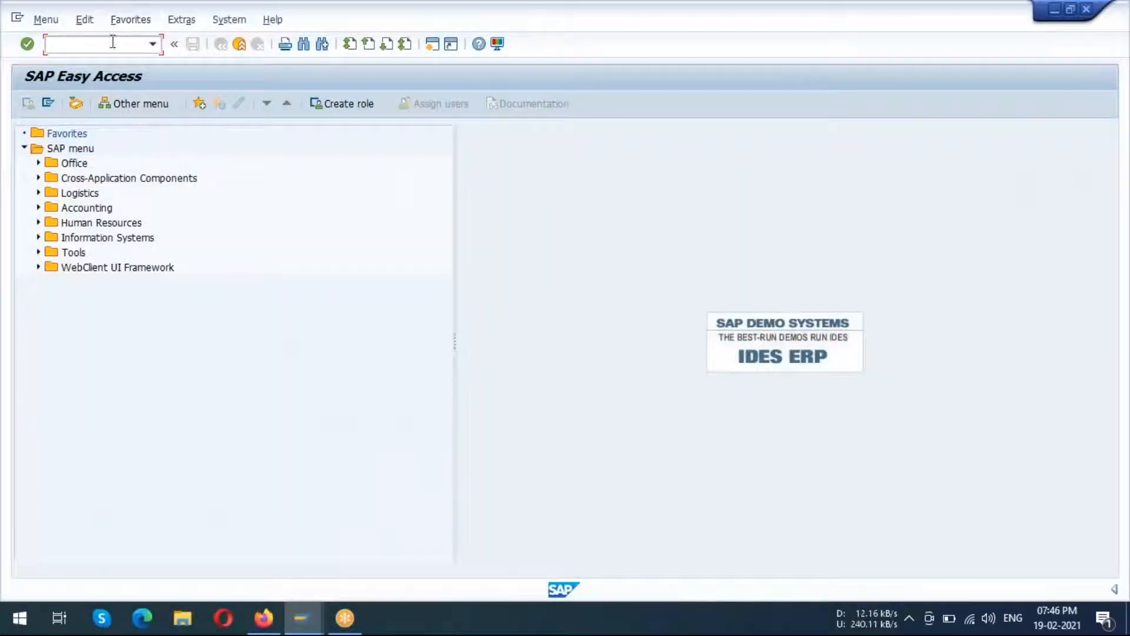
Open the Customizing: Execute Project transaction and display the SAP Reference IMG.
left_click(121, 46)
type("o")
key("Return")
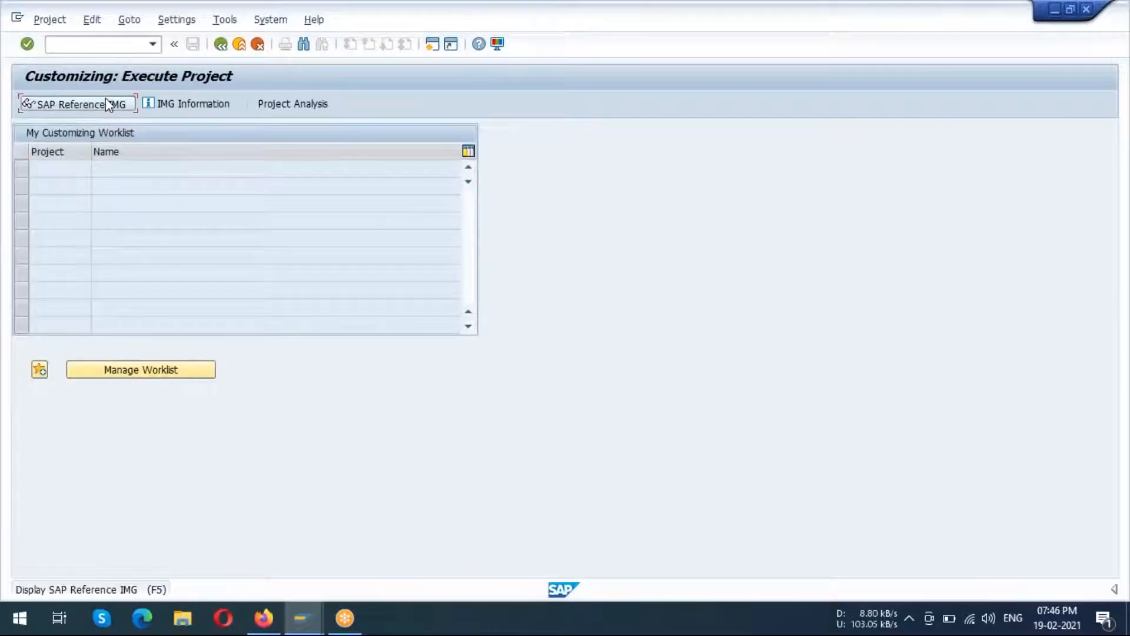
left_click(103, 103)
Expand the IMG structure through Personnel Management, Benefits and Basic Settings down to the Plan Attributes activities.
scroll(318, 279, "down", 6)
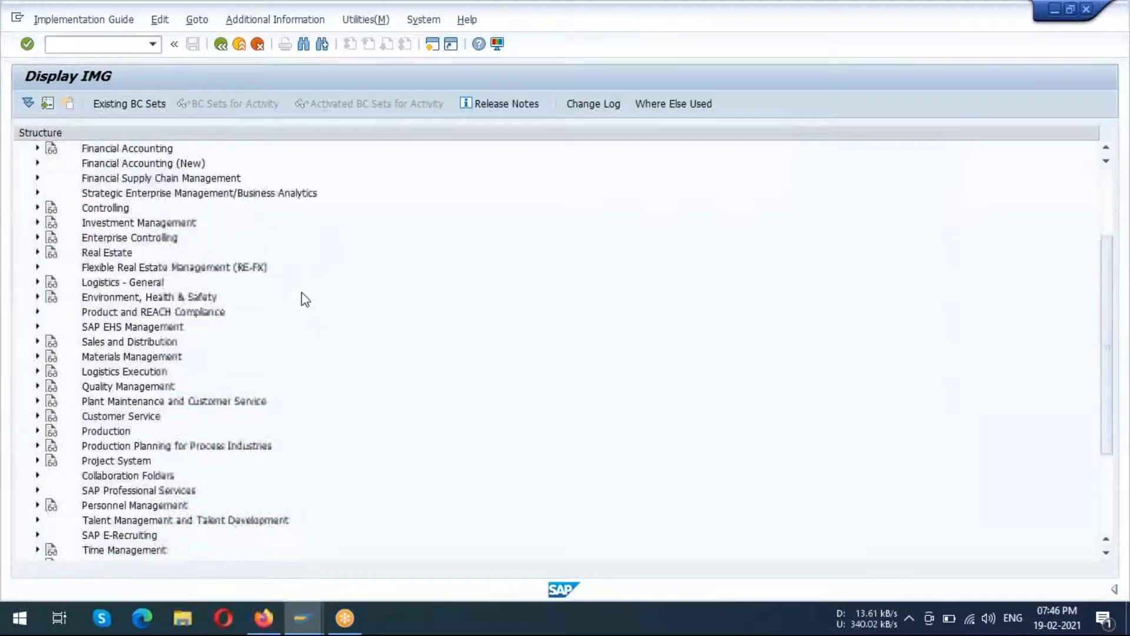
left_click(128, 359)
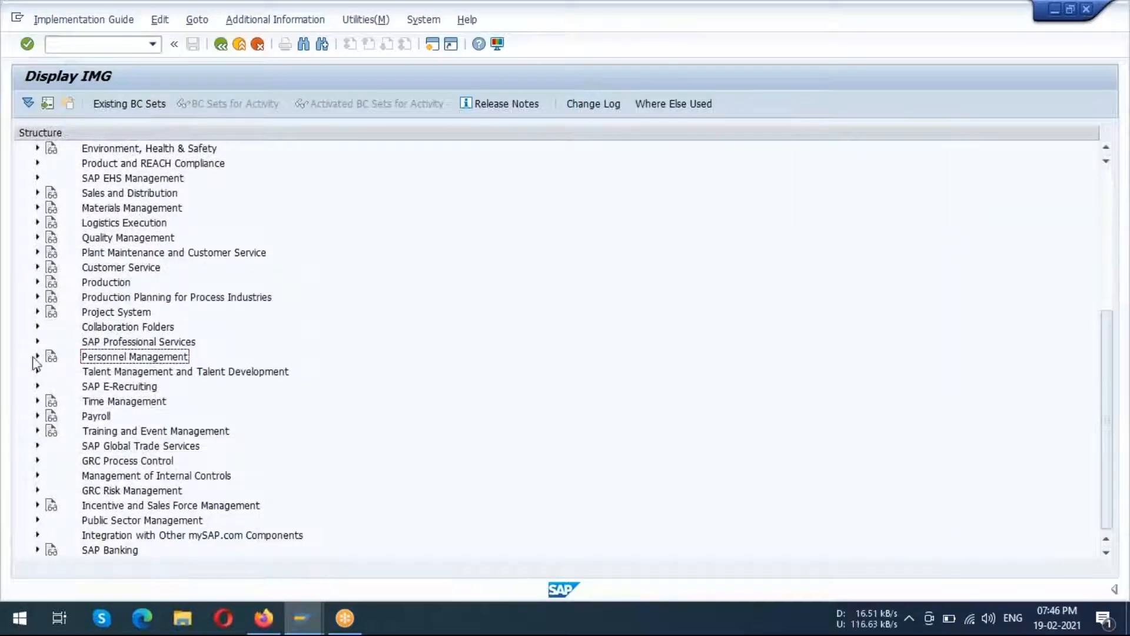
left_click(37, 357)
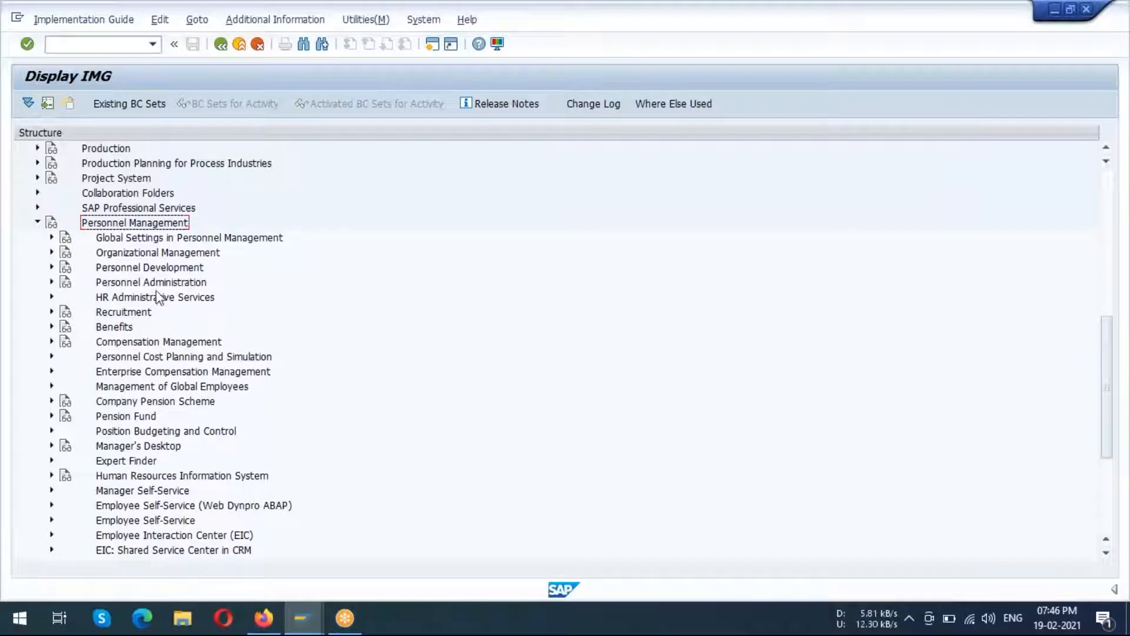
left_click(120, 330)
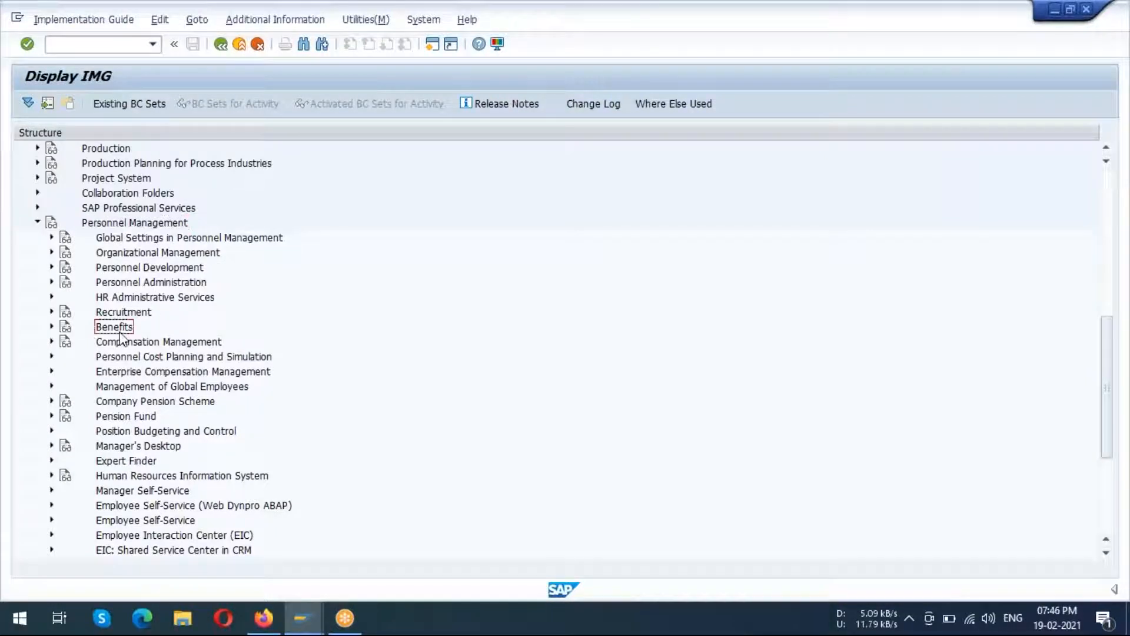
left_click(51, 328)
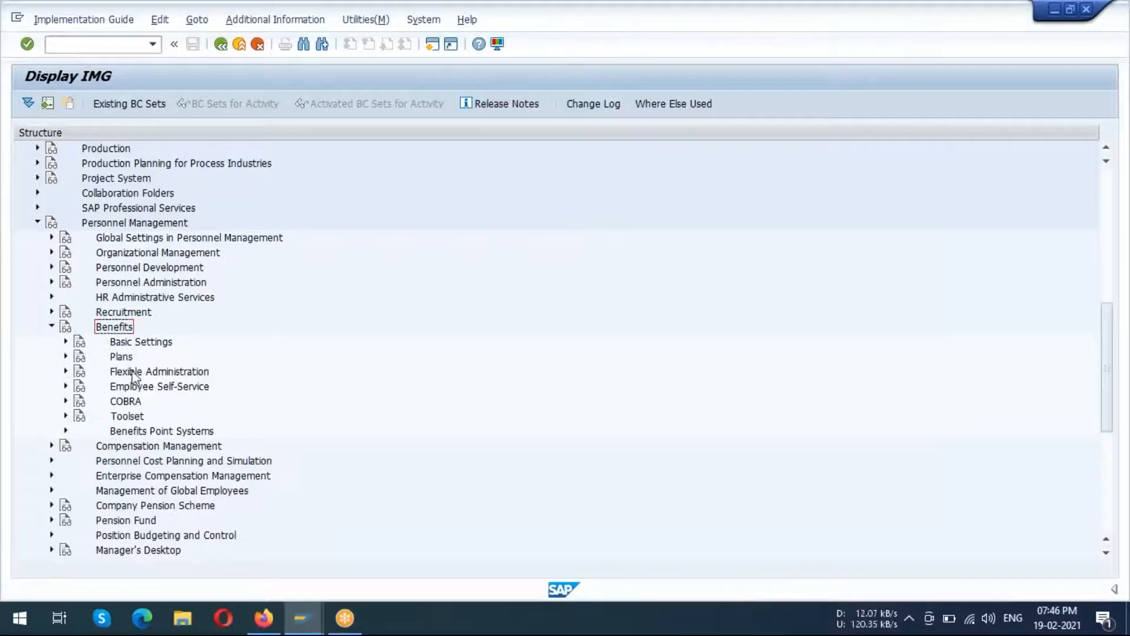
left_click(65, 342)
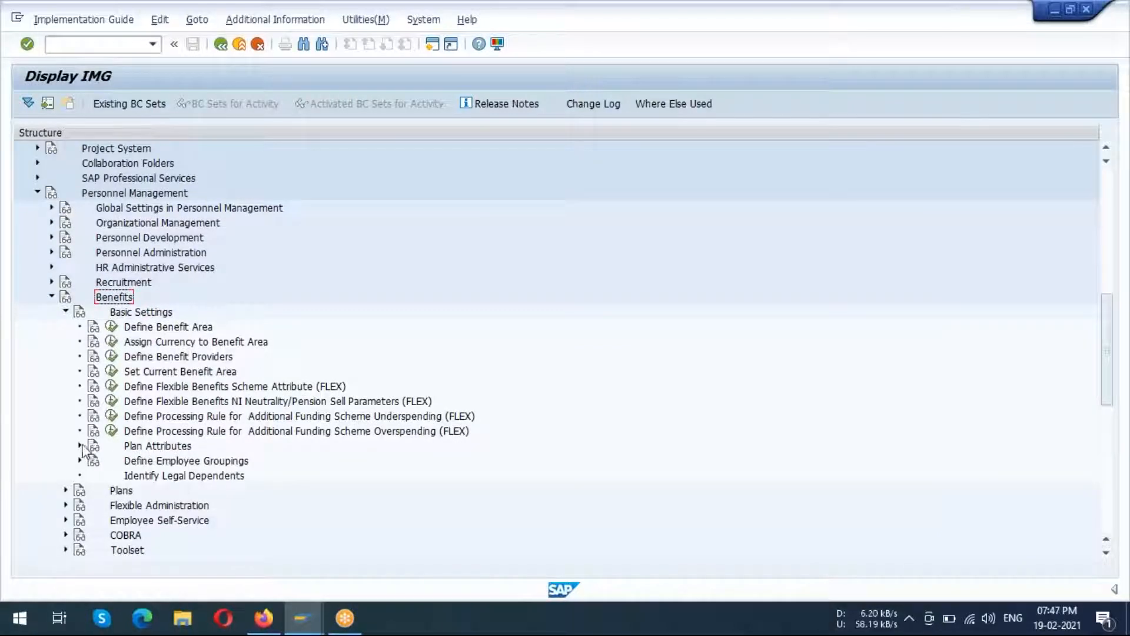
left_click(80, 446)
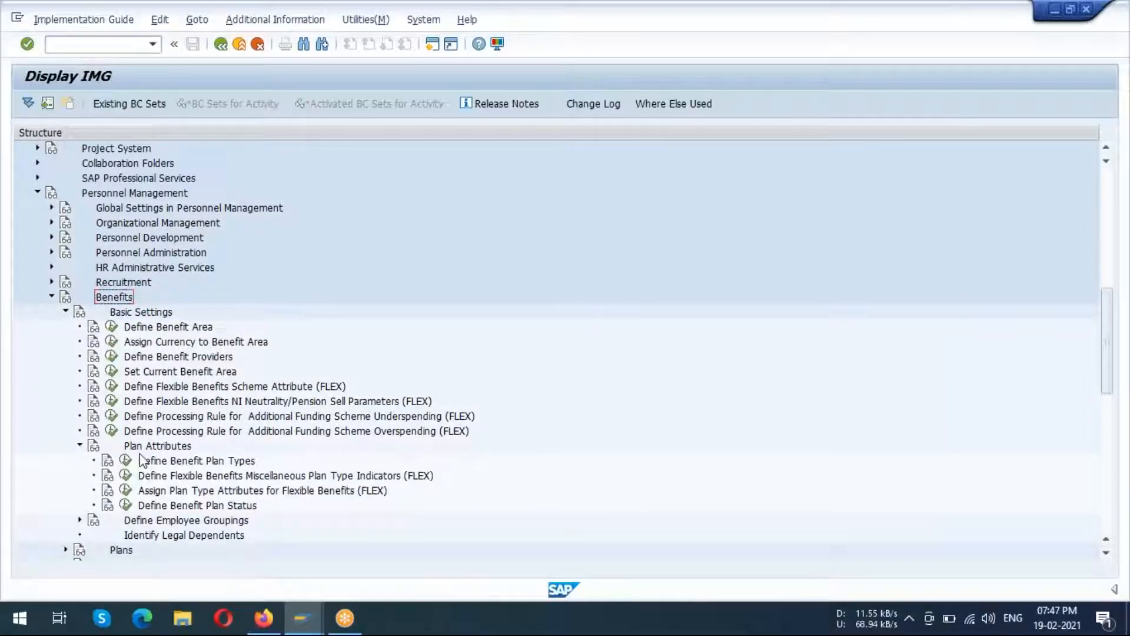
Read and close the Plan Attributes documentation, and examine the plan categories in the maximized Define Benefit Plan Types documentation.
left_click(96, 451)
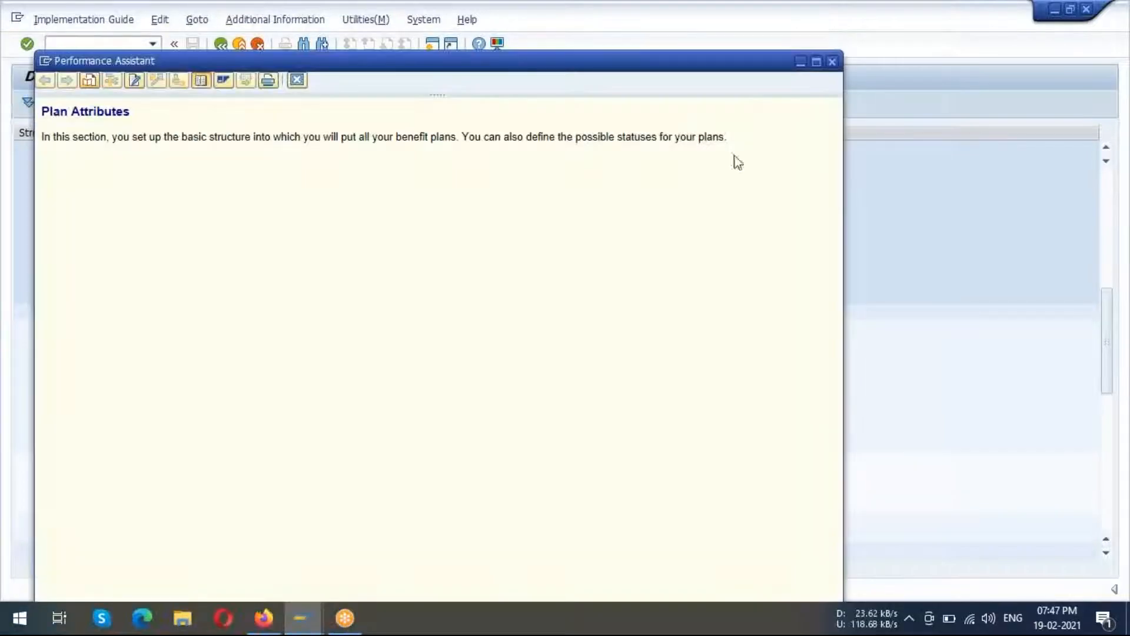
left_click(831, 62)
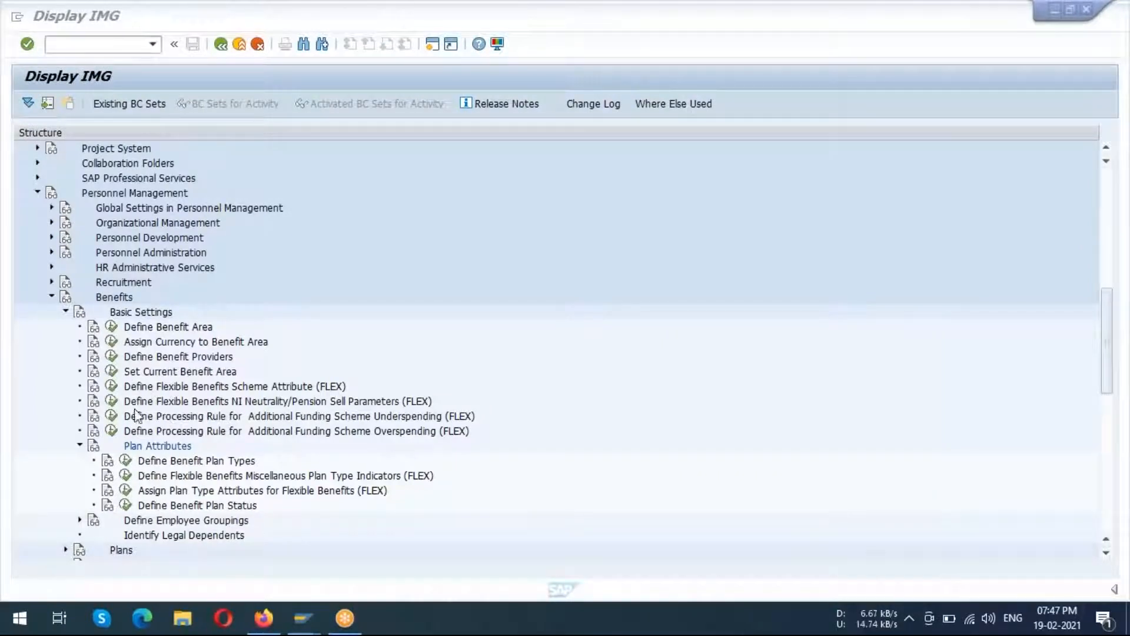
scroll(178, 476, "down", 1)
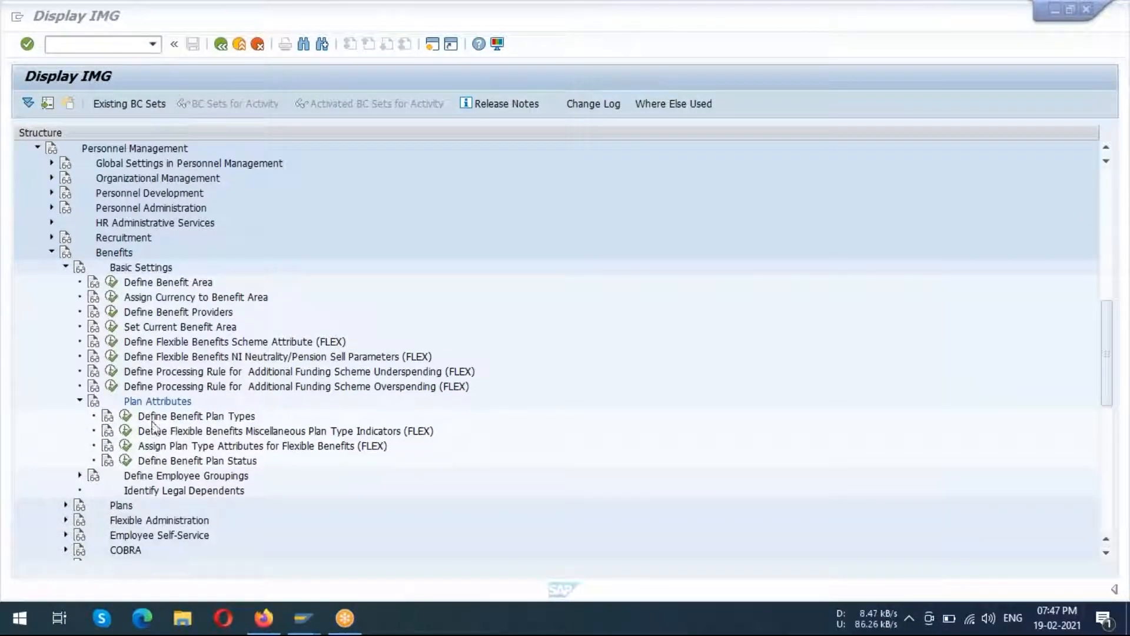
left_click(110, 417)
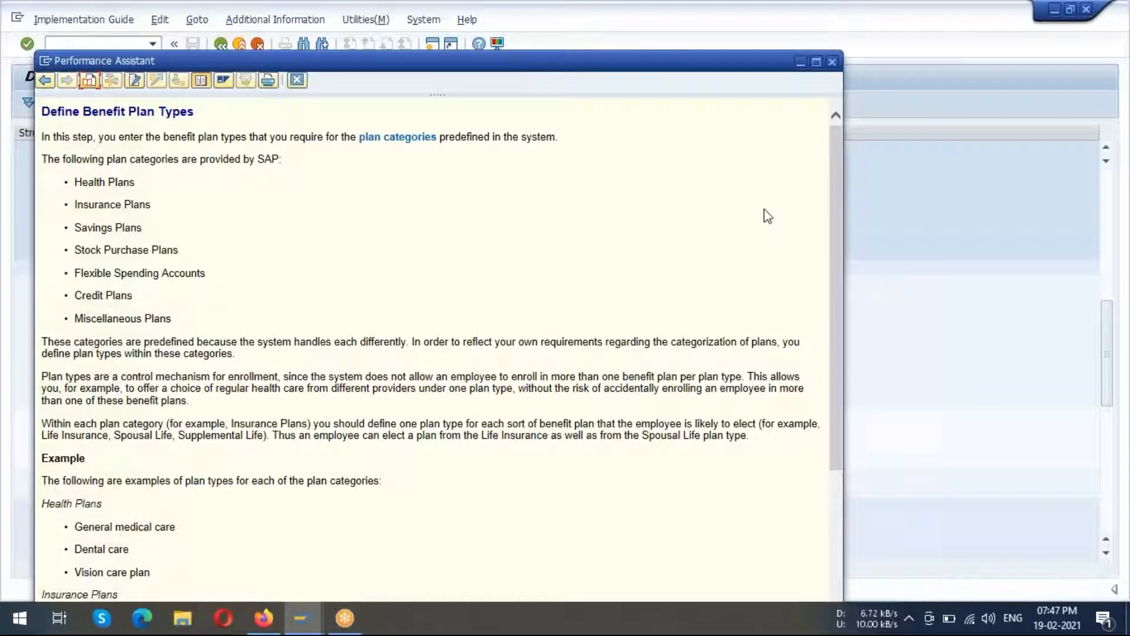
left_click(817, 61)
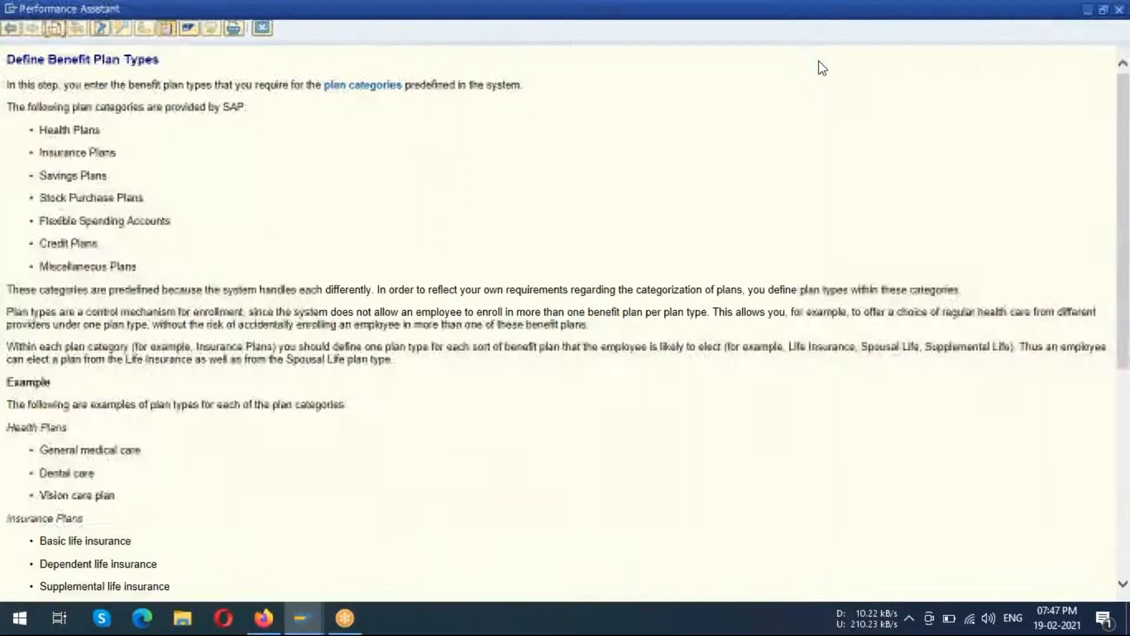
left_click(1100, 232)
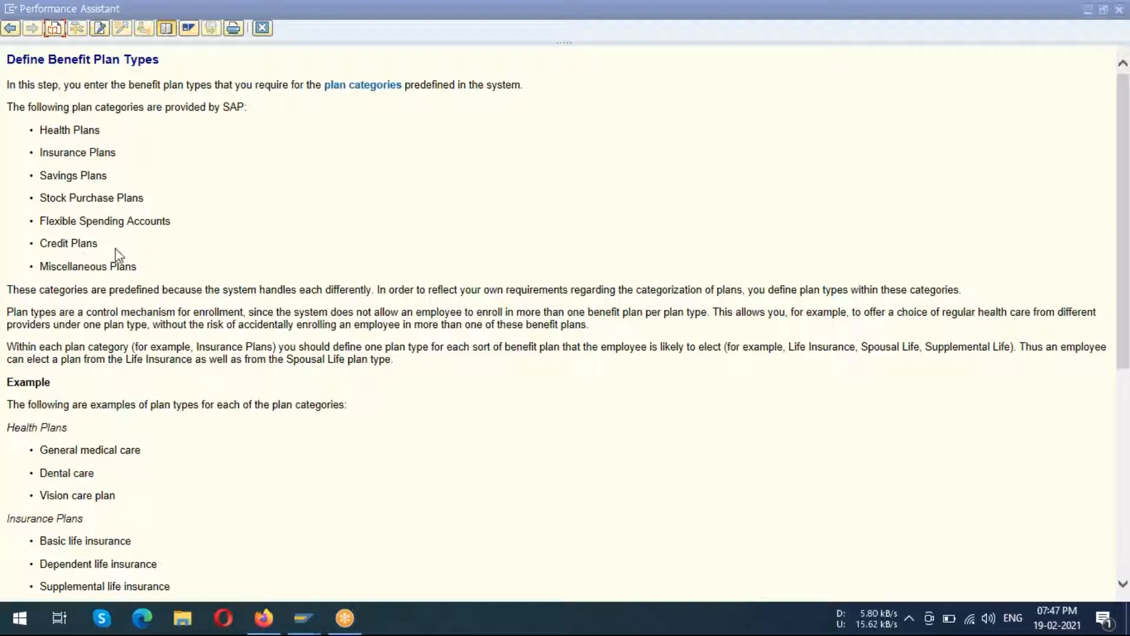
left_click_drag(156, 268, 40, 268)
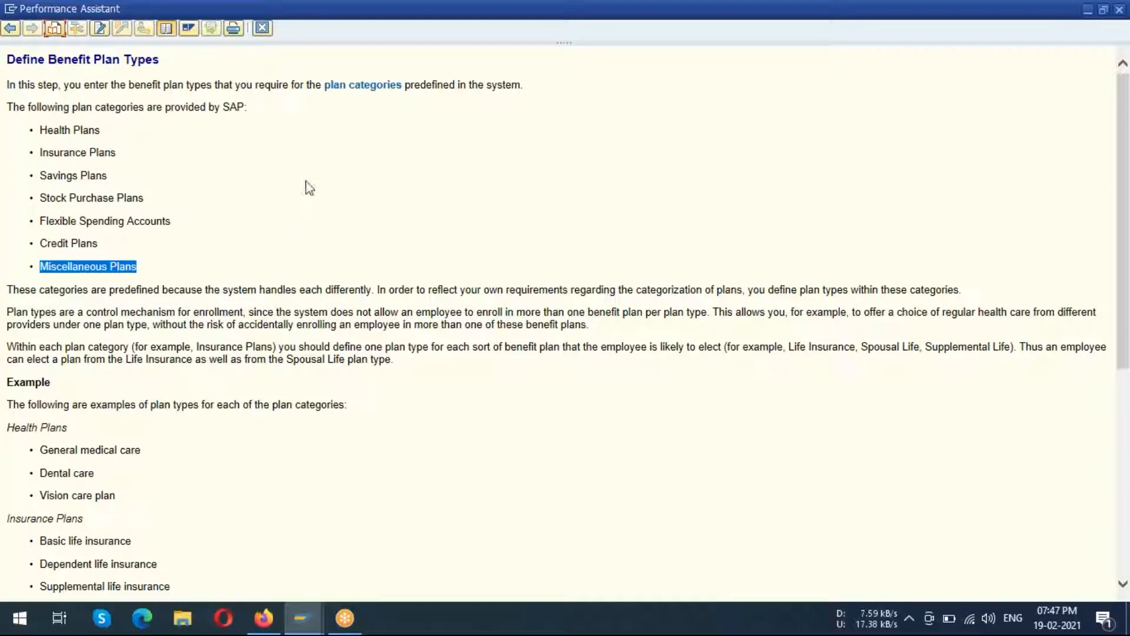
Examine the linked plan category definition and its list of predefined categories, and return to the Define Benefit Plan Types documentation.
left_click(333, 85)
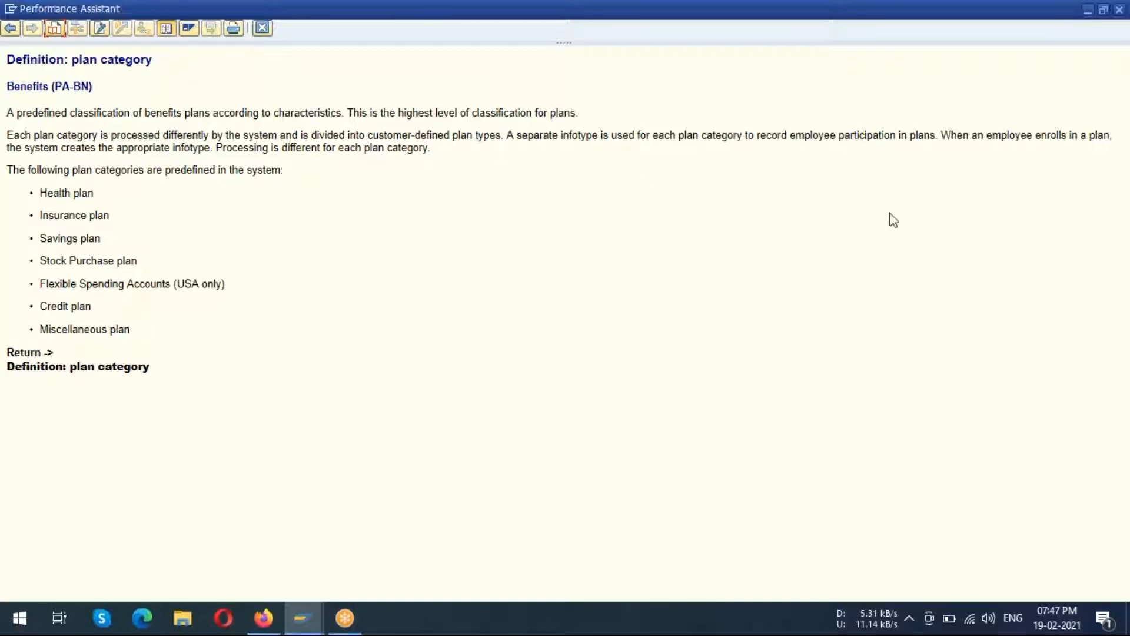
left_click(1113, 234)
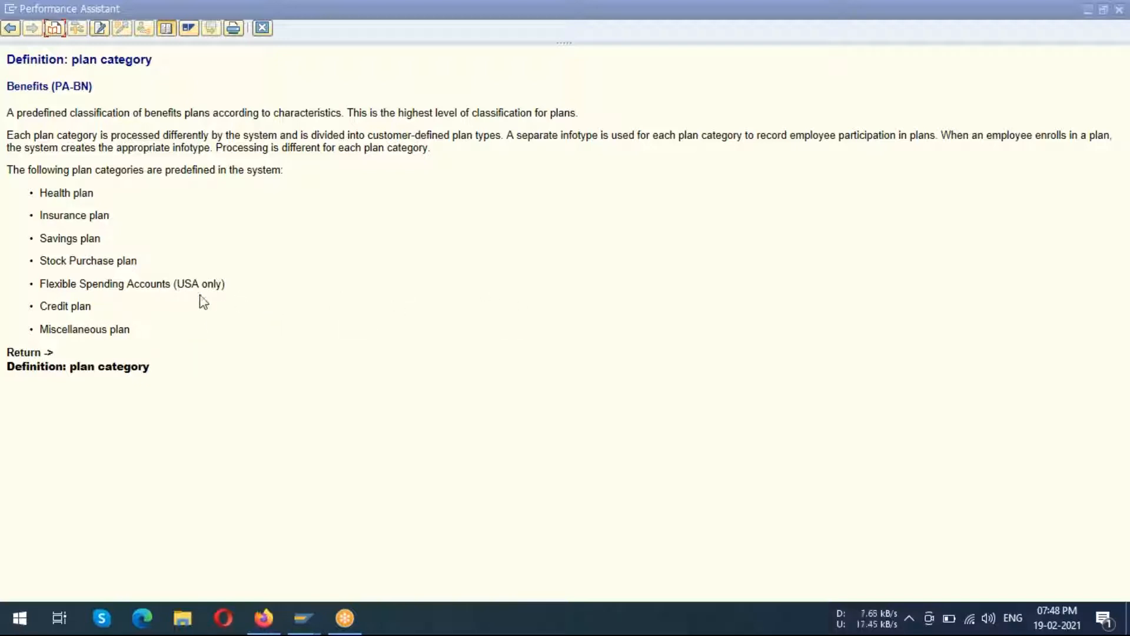
mouse_move(39, 192)
left_mouse_down()
mouse_move(88, 212)
mouse_move(151, 300)
mouse_move(140, 350)
left_mouse_up()
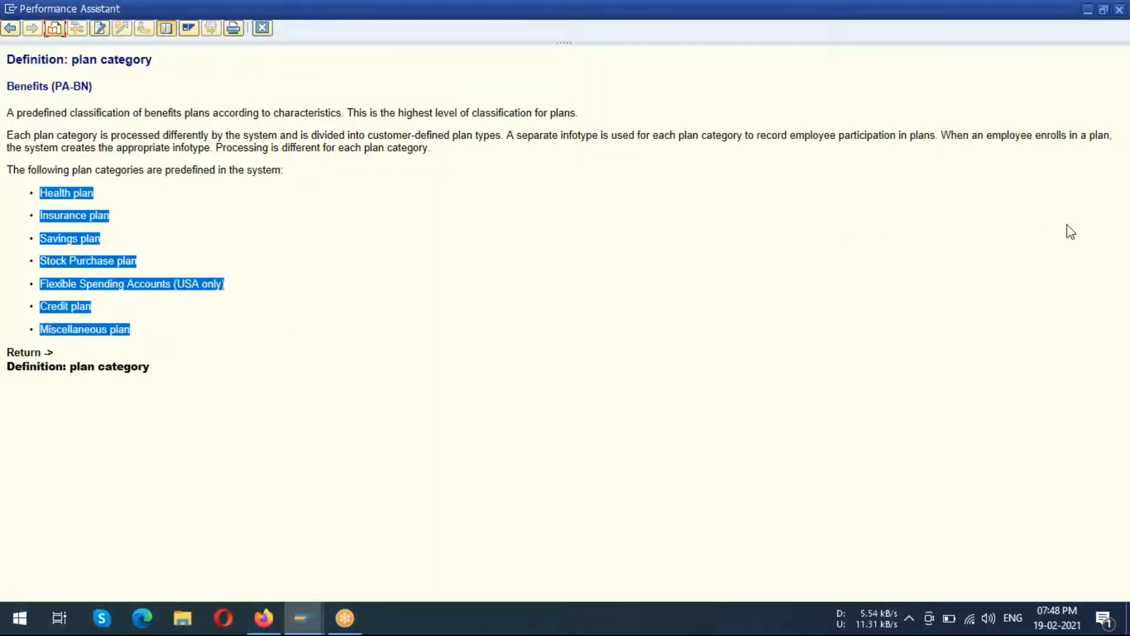
left_click(1102, 239)
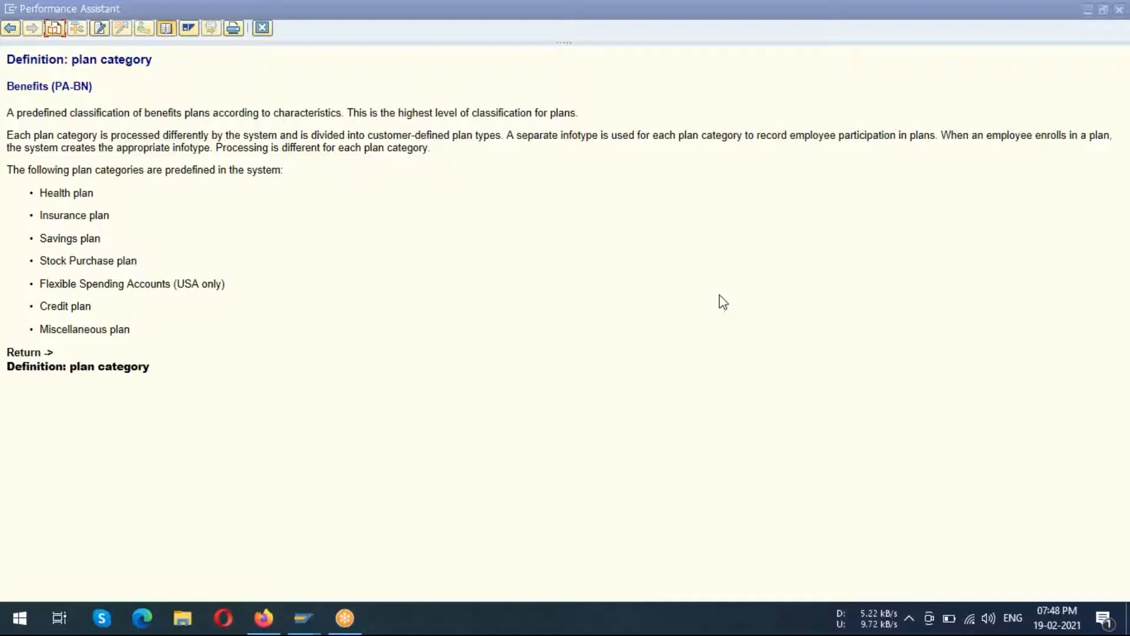
left_click(305, 445)
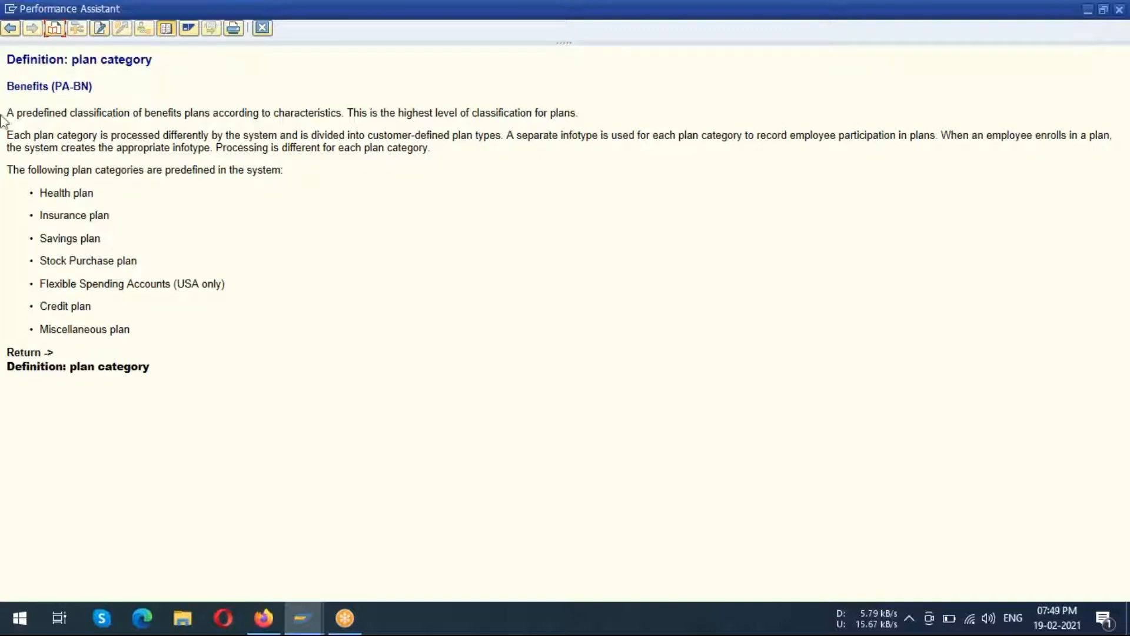
left_click(10, 28)
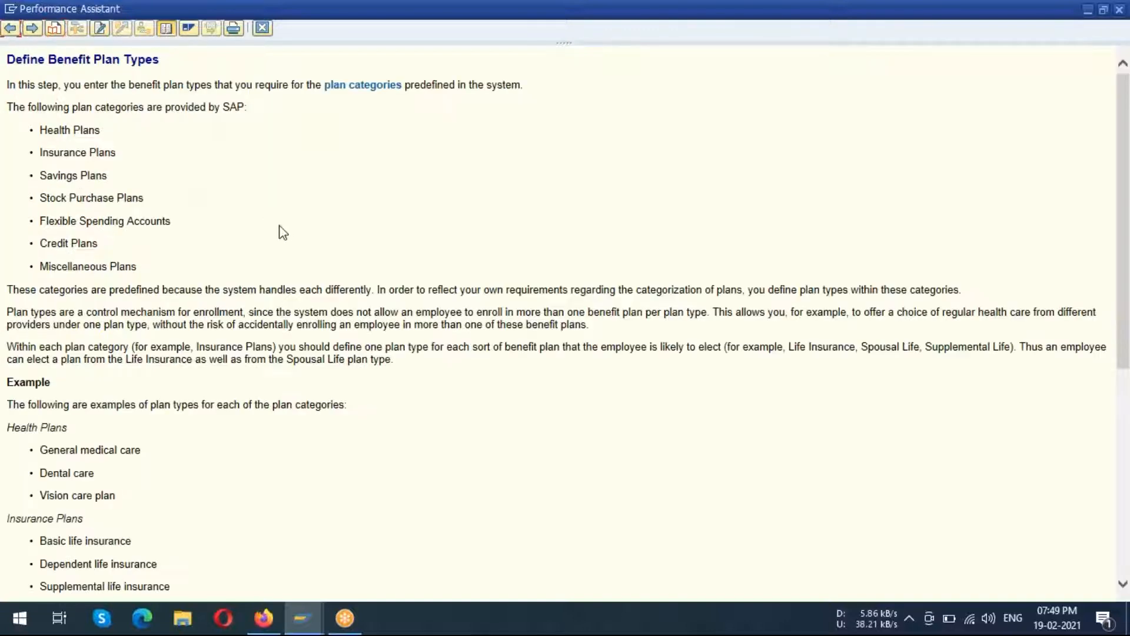
Examine the documentation's example plan types, highlighting the Health Plans heading with its listed types.
scroll(281, 230, "down", 4)
scroll(280, 227, "up", 2)
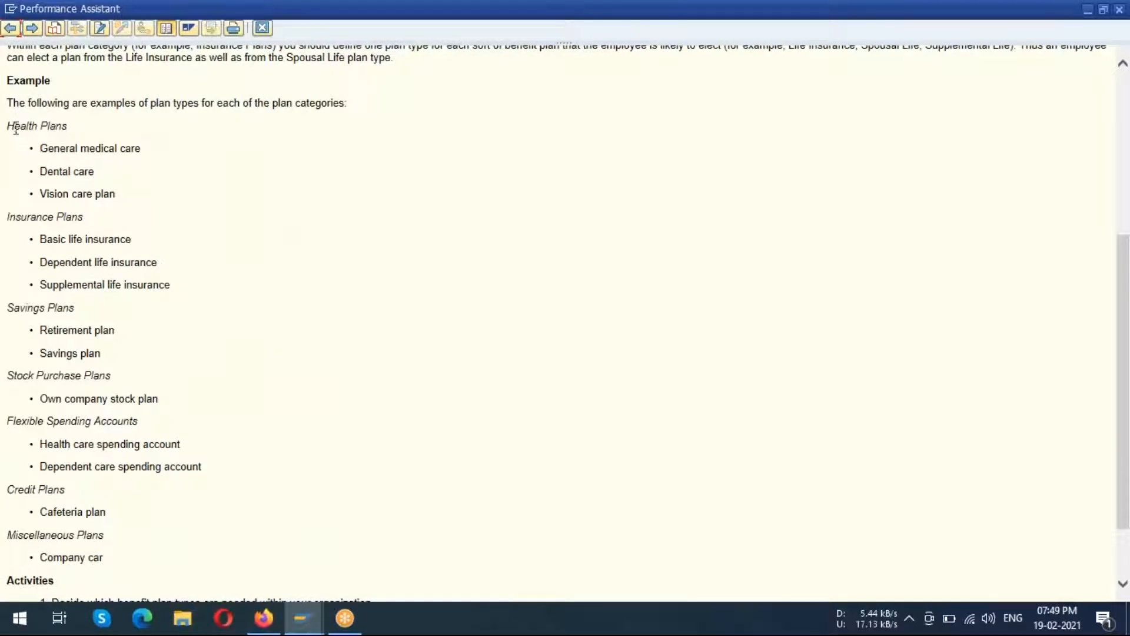
mouse_move(9, 128)
left_mouse_down()
mouse_move(49, 135)
mouse_move(74, 173)
mouse_move(126, 195)
left_mouse_up()
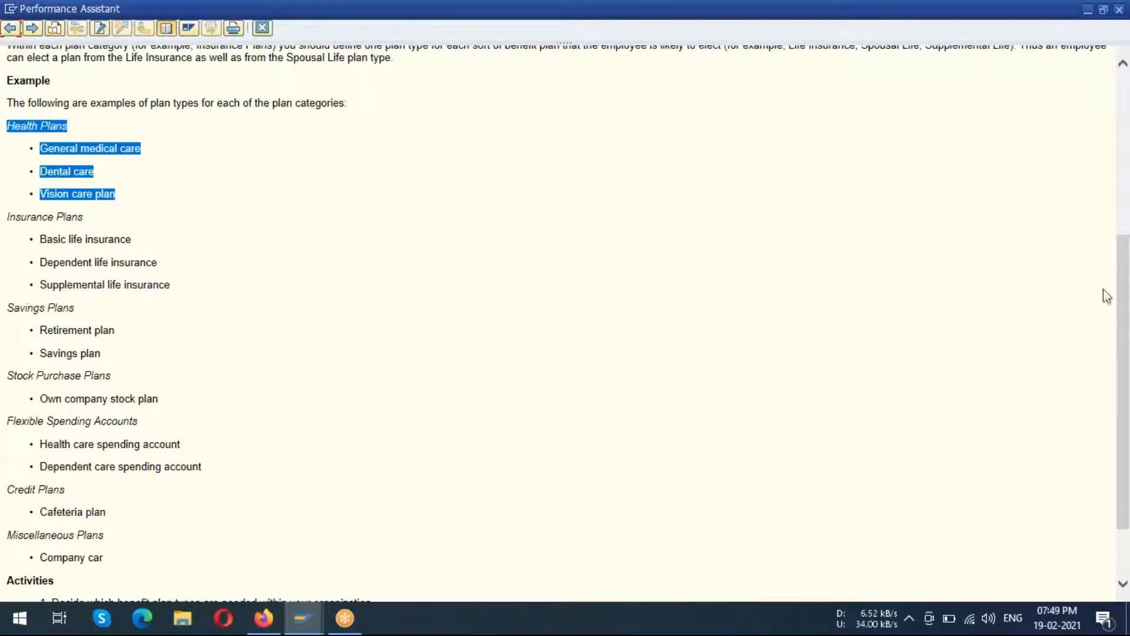
left_click(1106, 244)
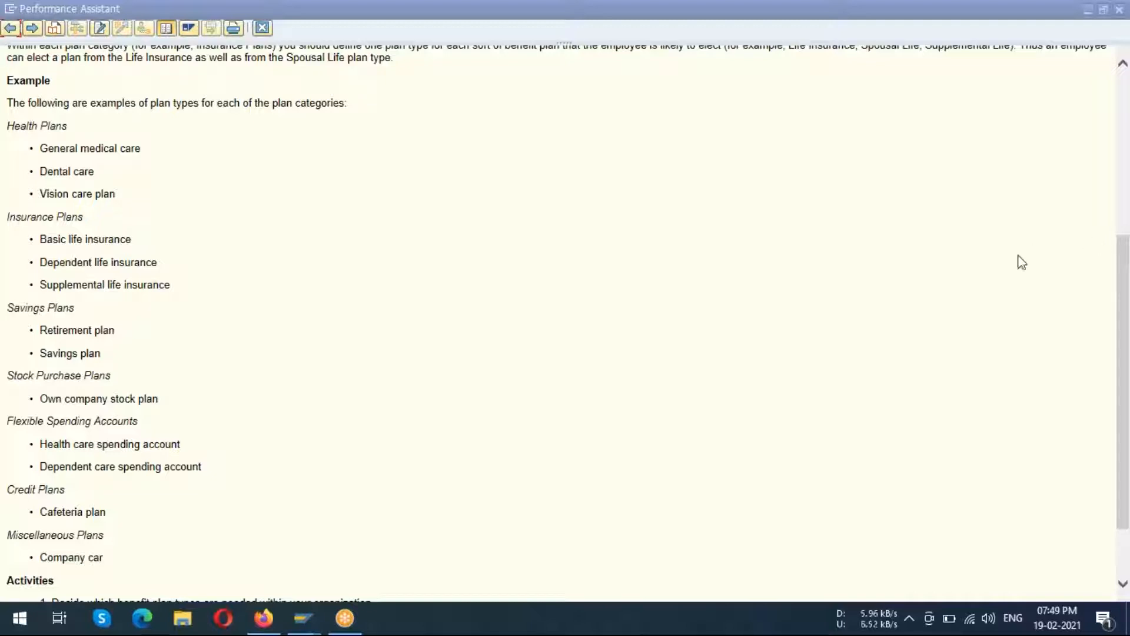
left_click(706, 321)
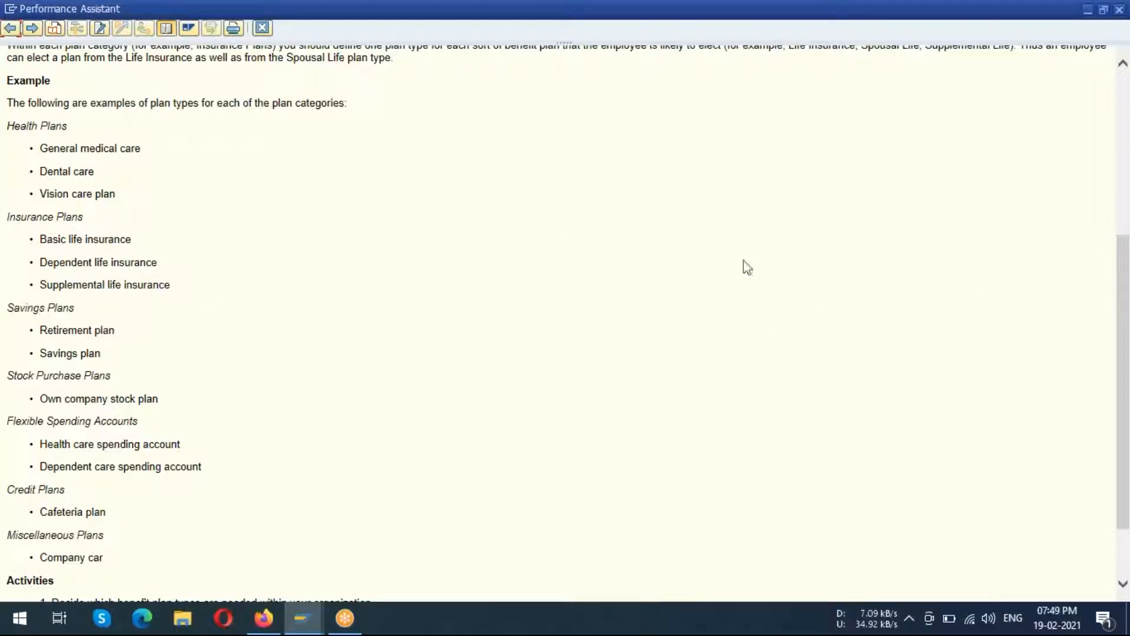
left_click(1104, 235)
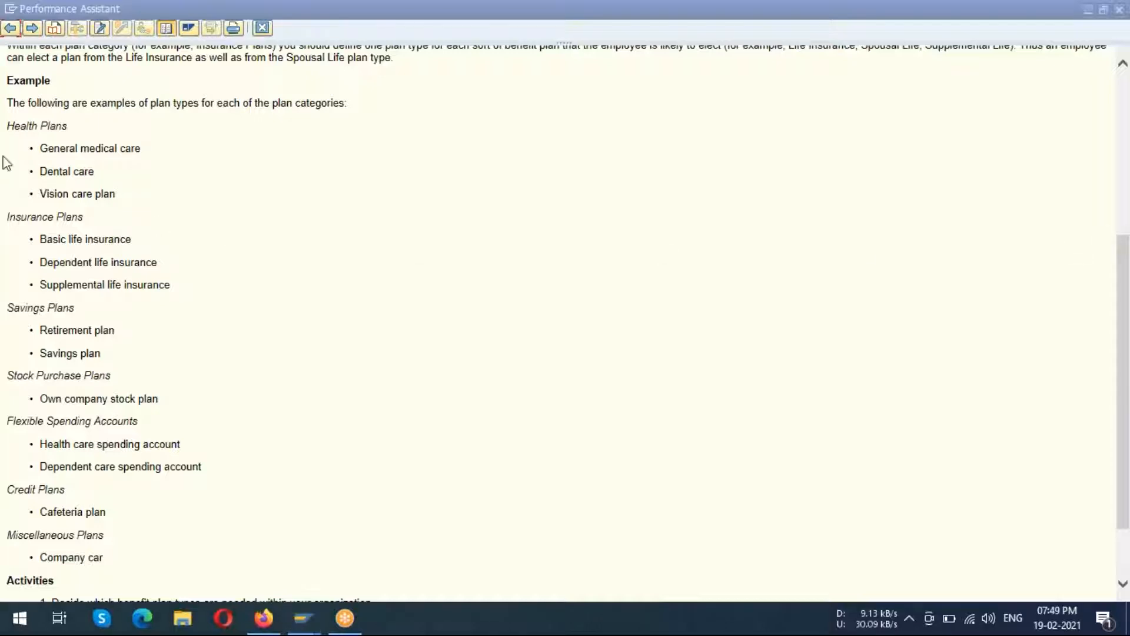
mouse_move(7, 124)
left_mouse_down()
mouse_move(83, 141)
mouse_move(108, 185)
mouse_move(136, 196)
left_mouse_up()
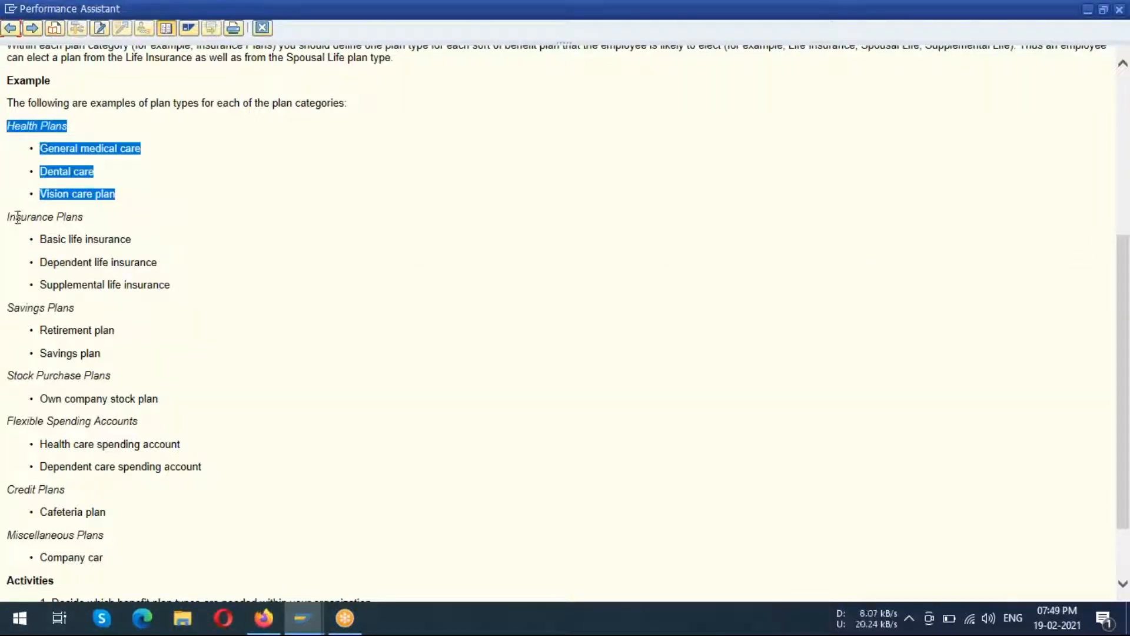
Highlight in turn the example plan types under Insurance, Savings, Stock Purchase, Flexible Spending Accounts, Credit and Miscellaneous Plans.
mouse_move(7, 217)
left_mouse_down()
mouse_move(136, 232)
mouse_move(169, 285)
left_mouse_up()
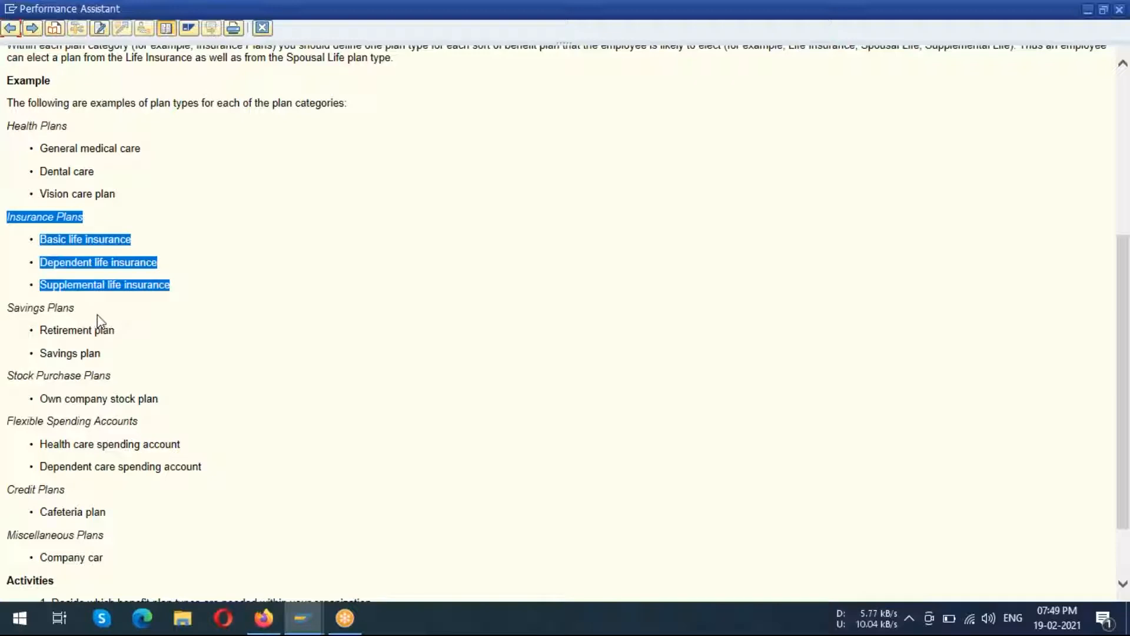
left_click_drag(10, 305, 99, 351)
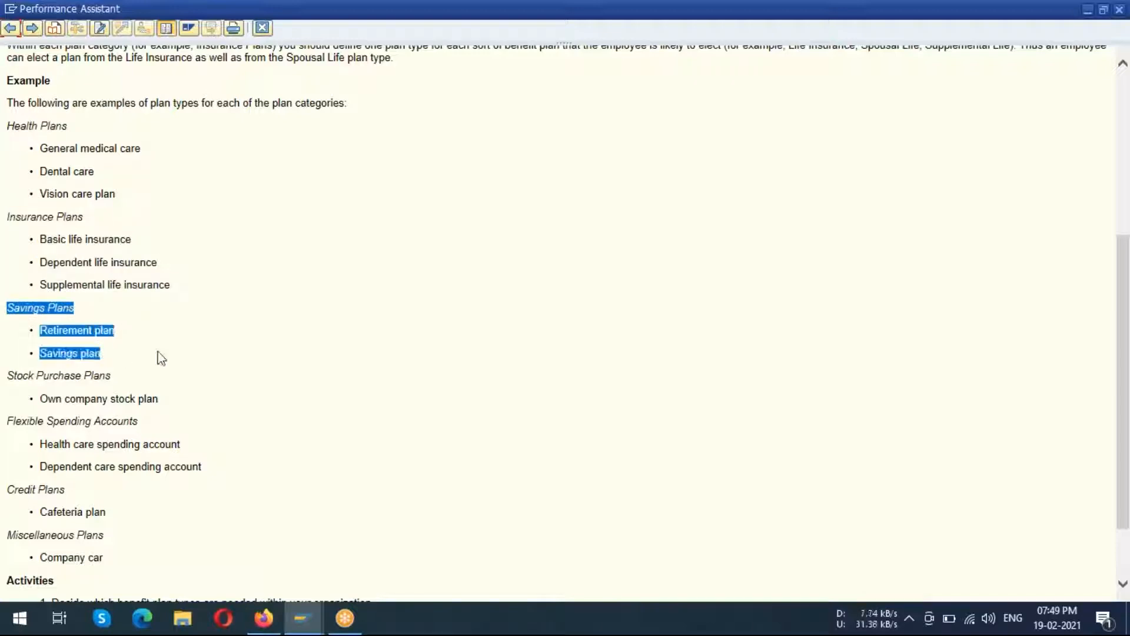
left_click_drag(9, 375, 163, 399)
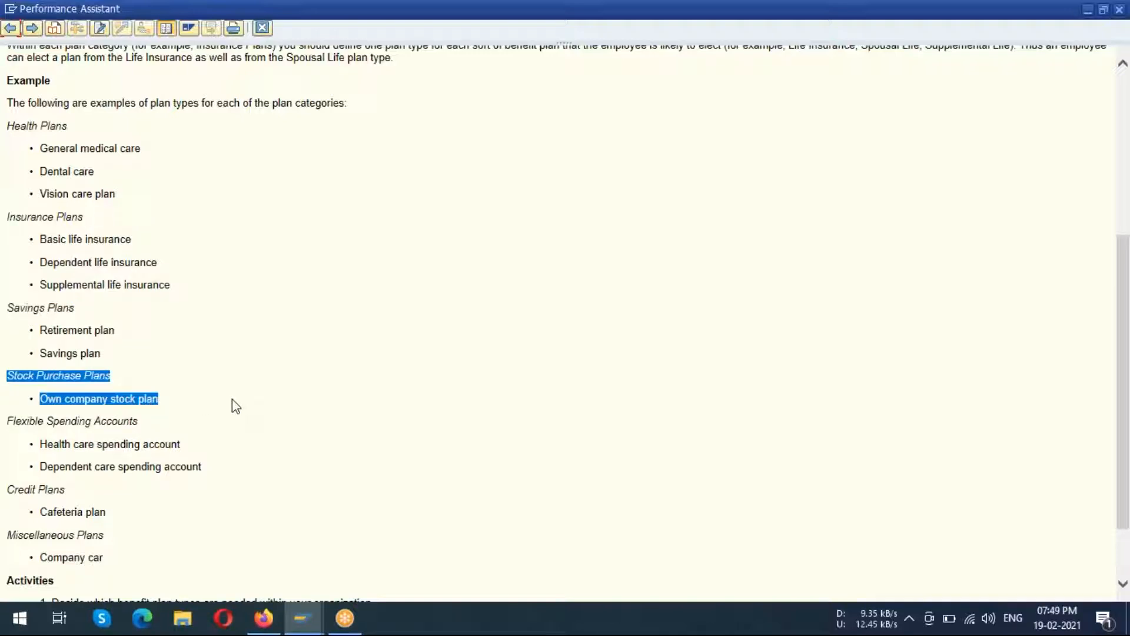
mouse_move(12, 421)
left_mouse_down()
mouse_move(146, 424)
mouse_move(194, 463)
left_mouse_up()
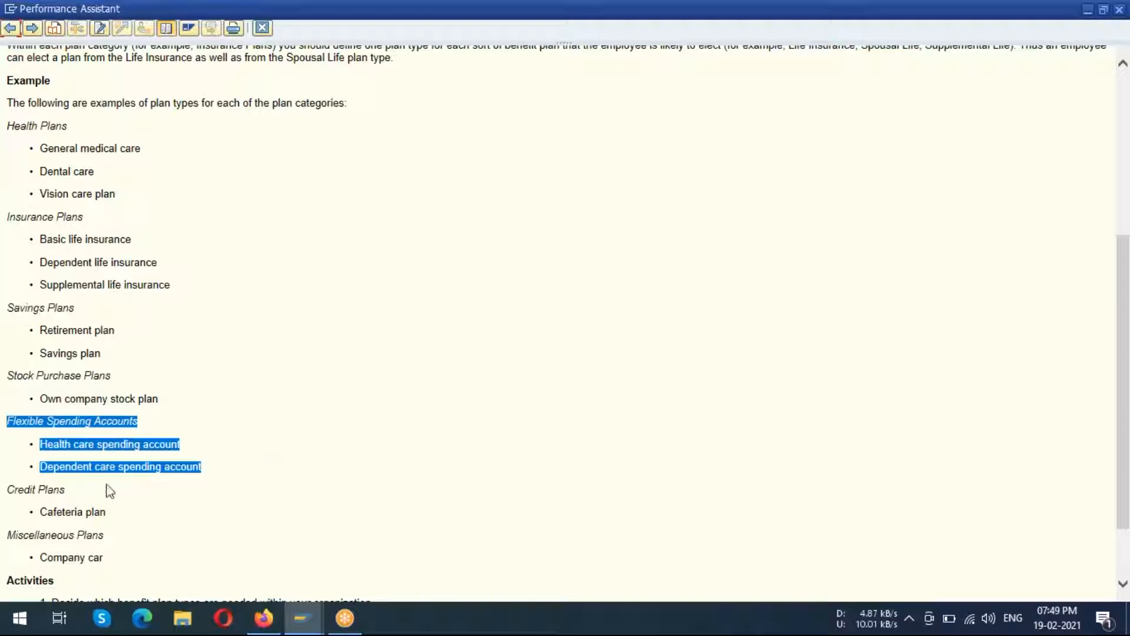
left_click_drag(12, 489, 143, 521)
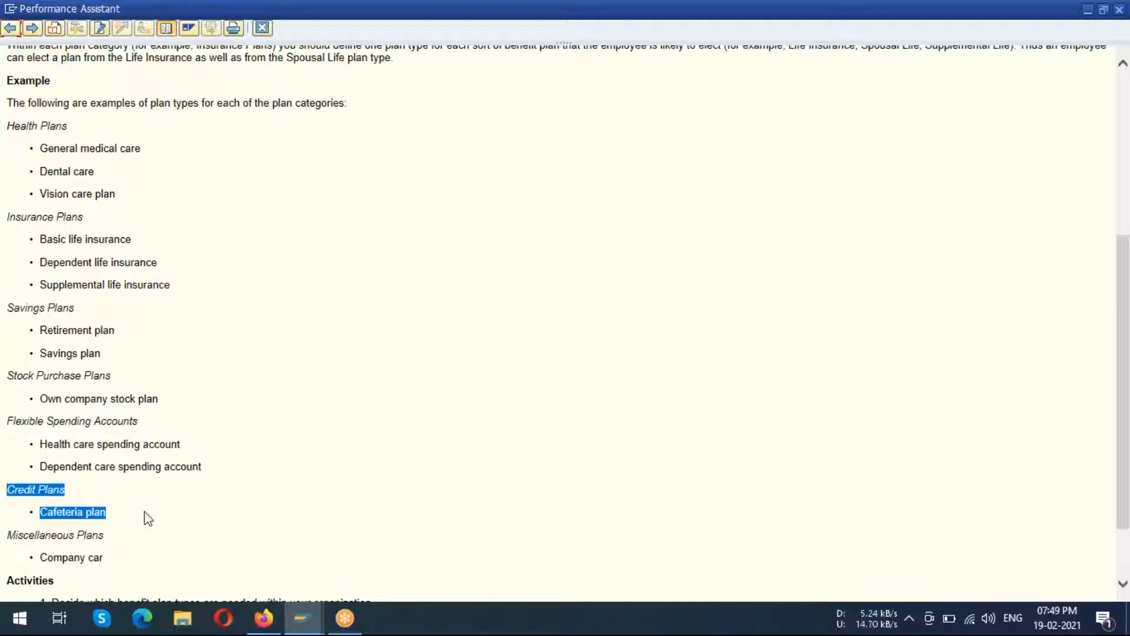
left_click_drag(10, 535, 124, 560)
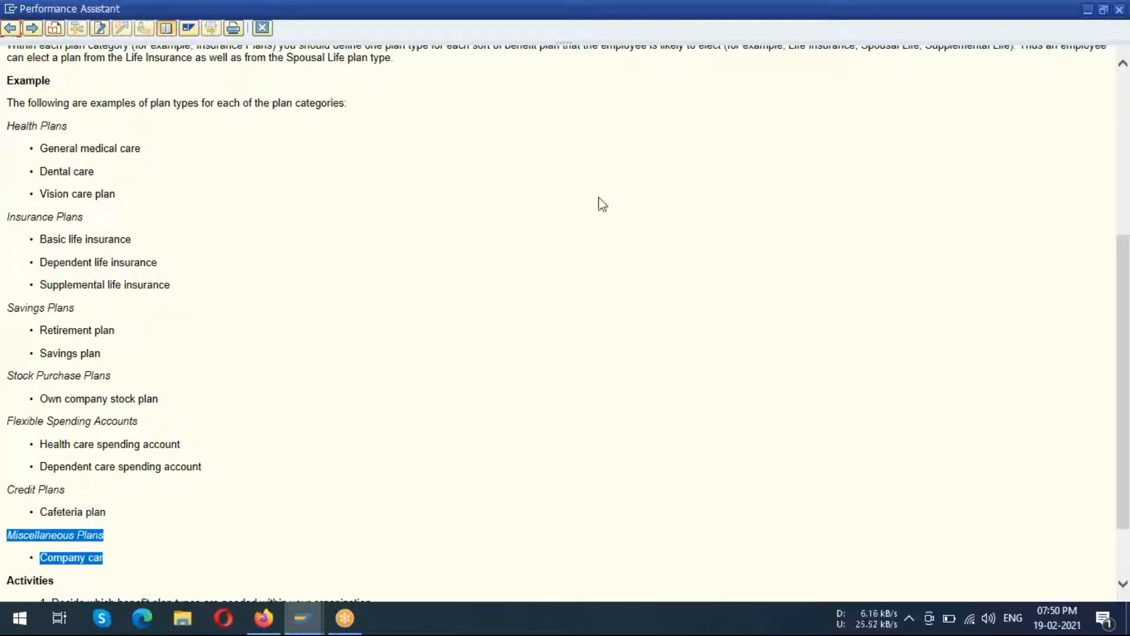
Clear the highlighting from the example plan types and close the Define Benefit Plan Types documentation.
left_click(1099, 237)
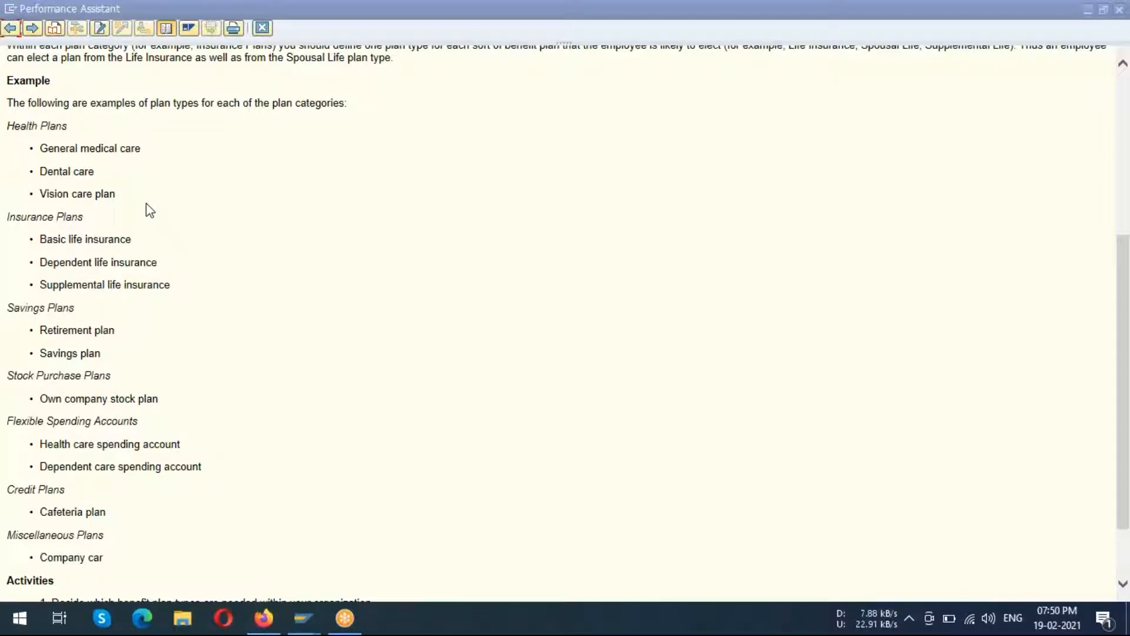
left_click(183, 195)
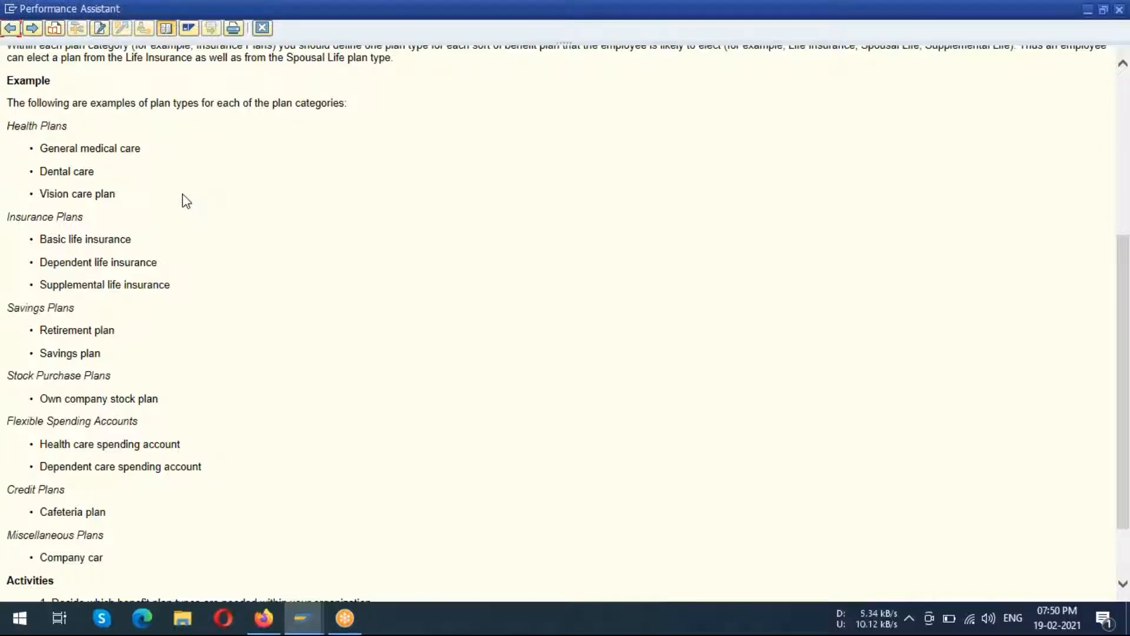
left_click(1090, 13)
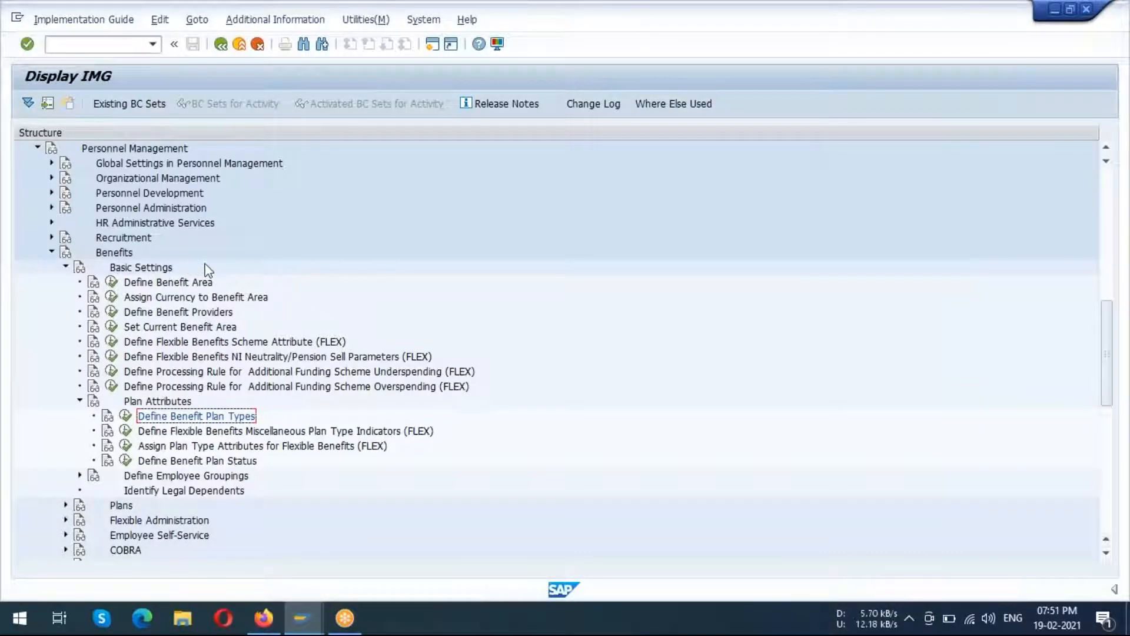
Open the Define Benefit Area activity under the Basic Settings of Benefits in the IMG.
left_click(174, 284)
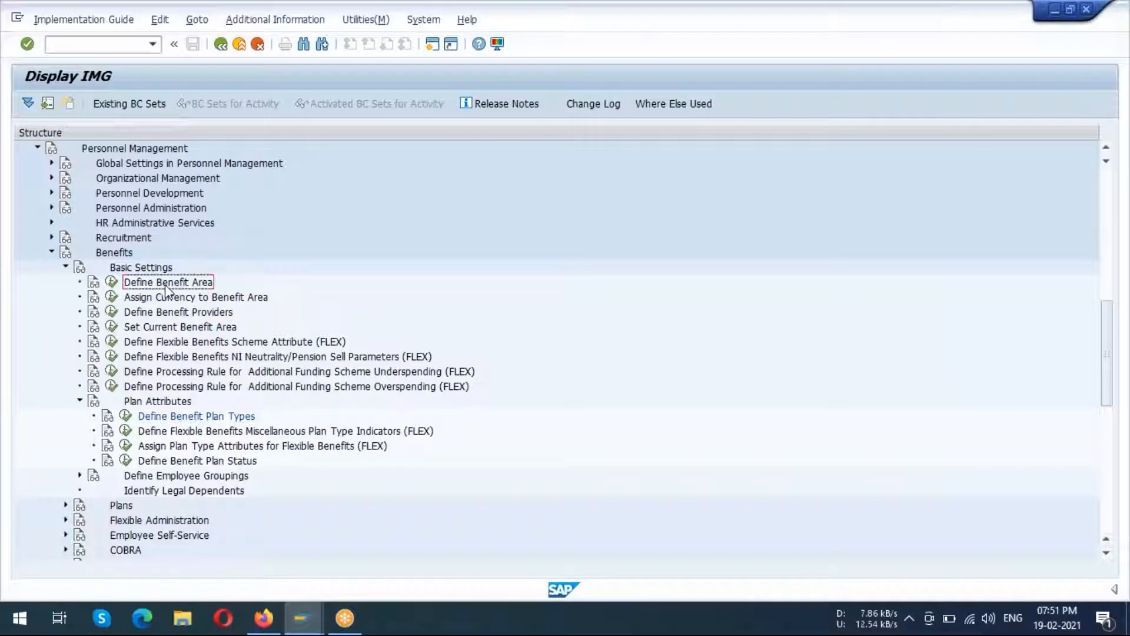
scroll(248, 274, "down", 1)
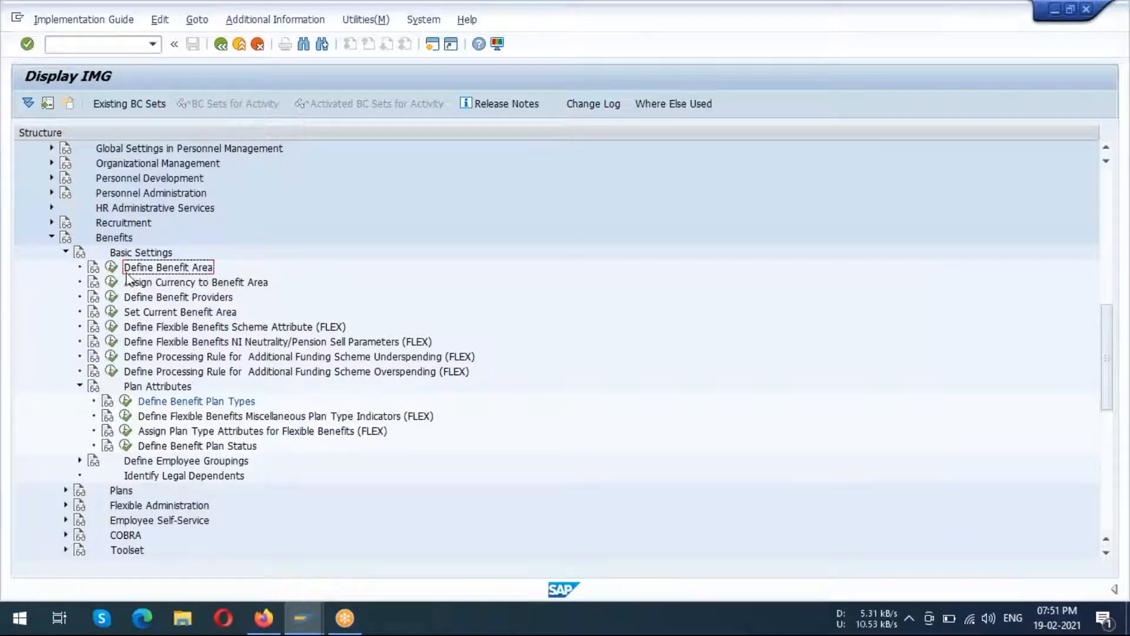
left_click(94, 267)
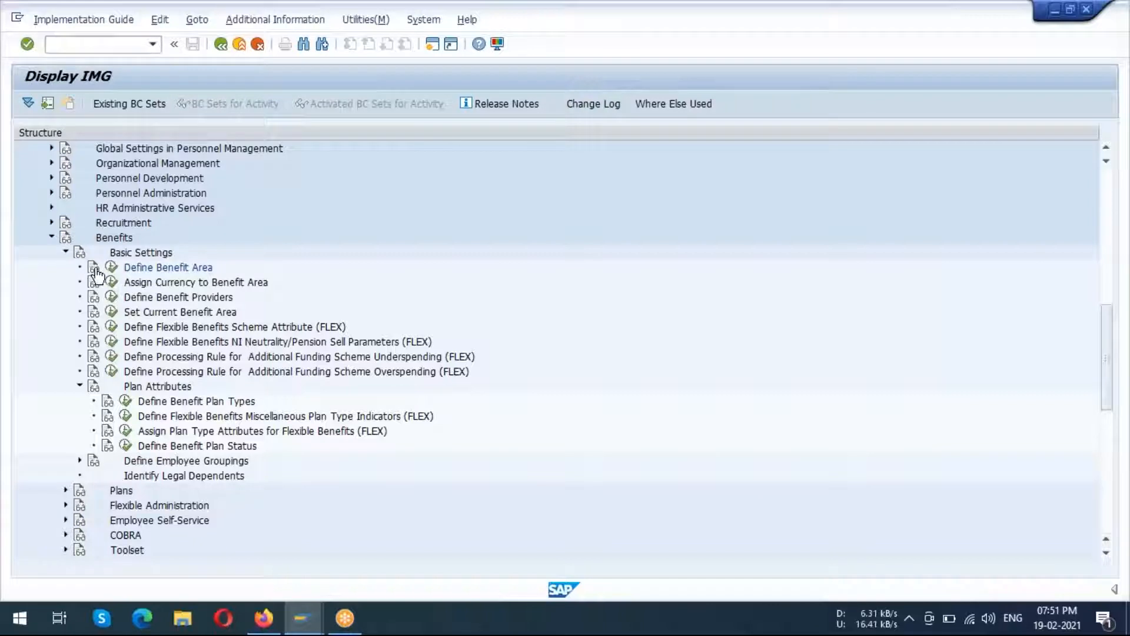
left_click(129, 269)
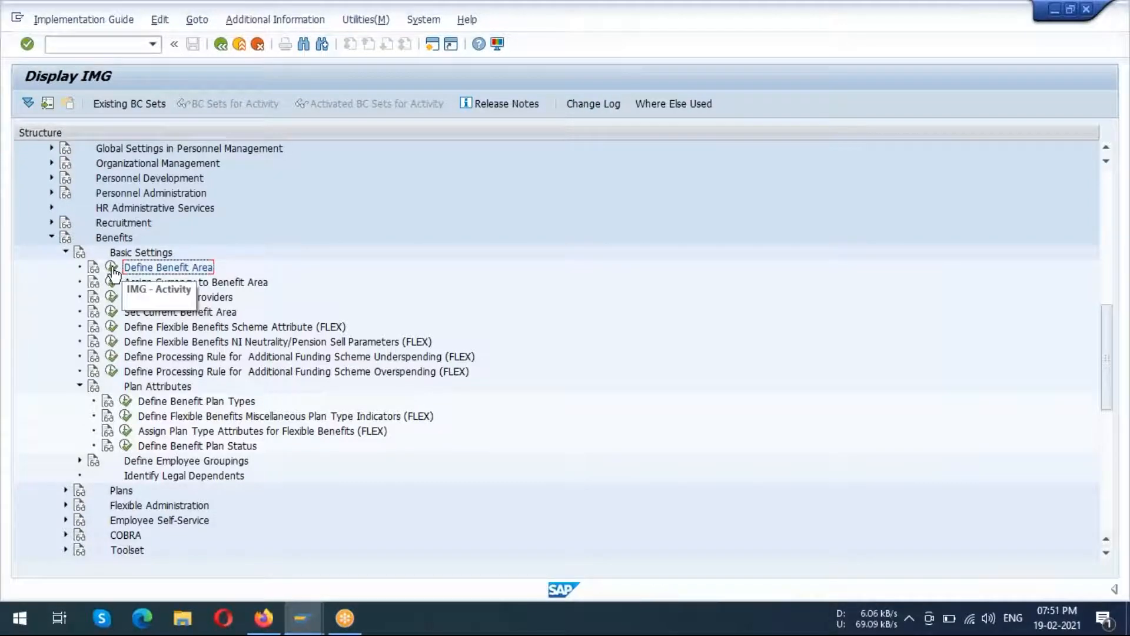
left_click(112, 268)
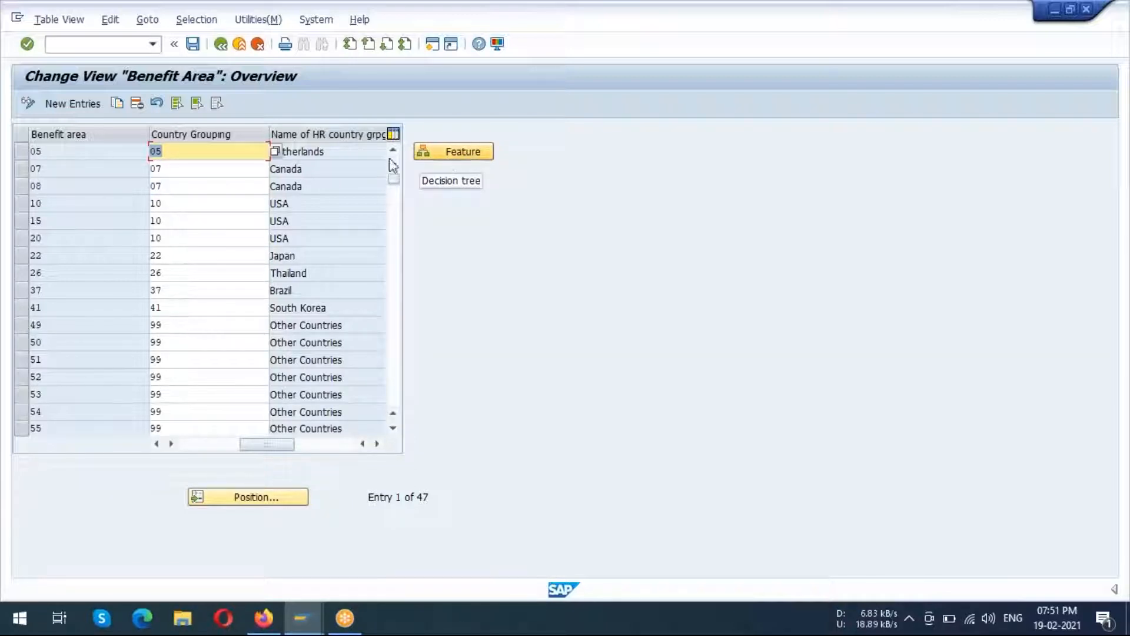
left_click(76, 105)
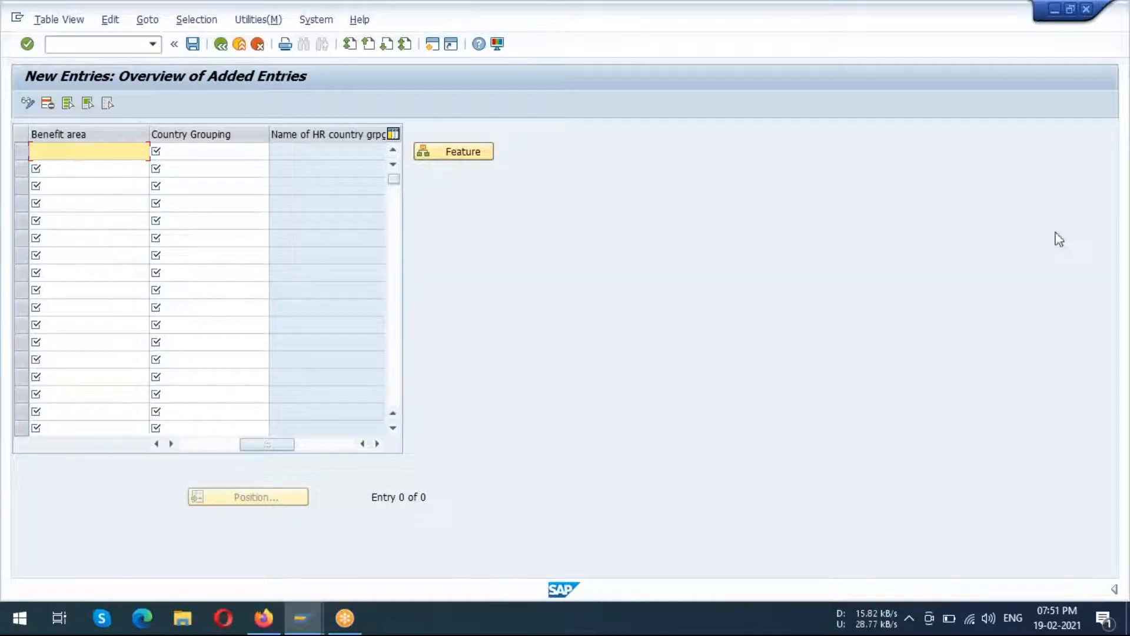
left_click(1109, 235)
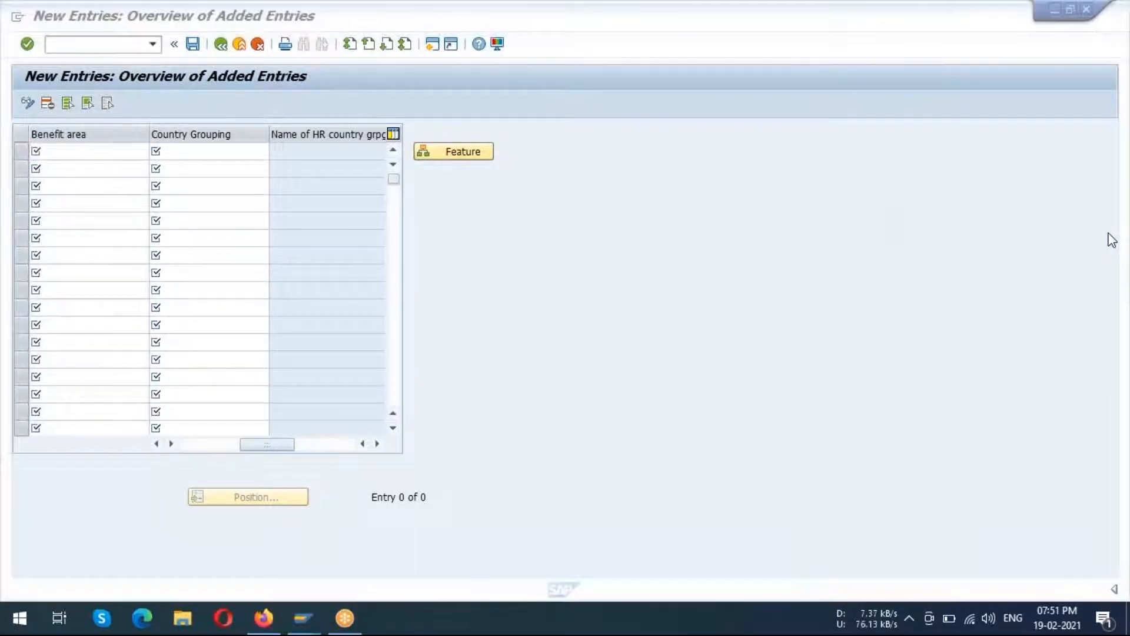
left_click(221, 44)
Add a new benefit area entry with the code AB and the description ACE BENEFIT AREA.
left_click(49, 203)
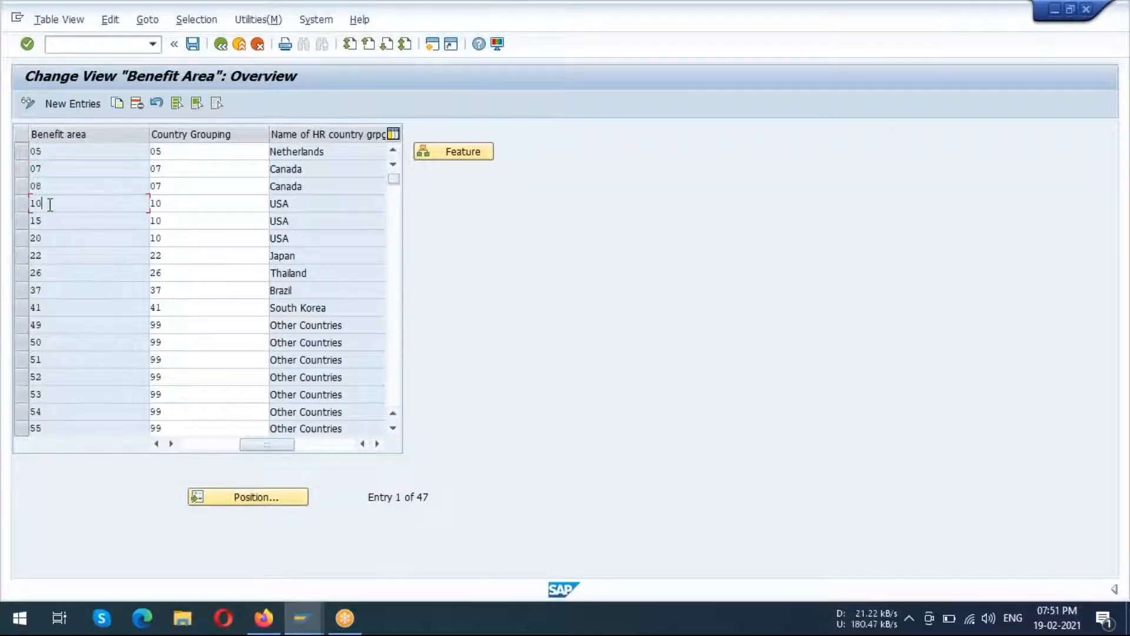
double_click(296, 203)
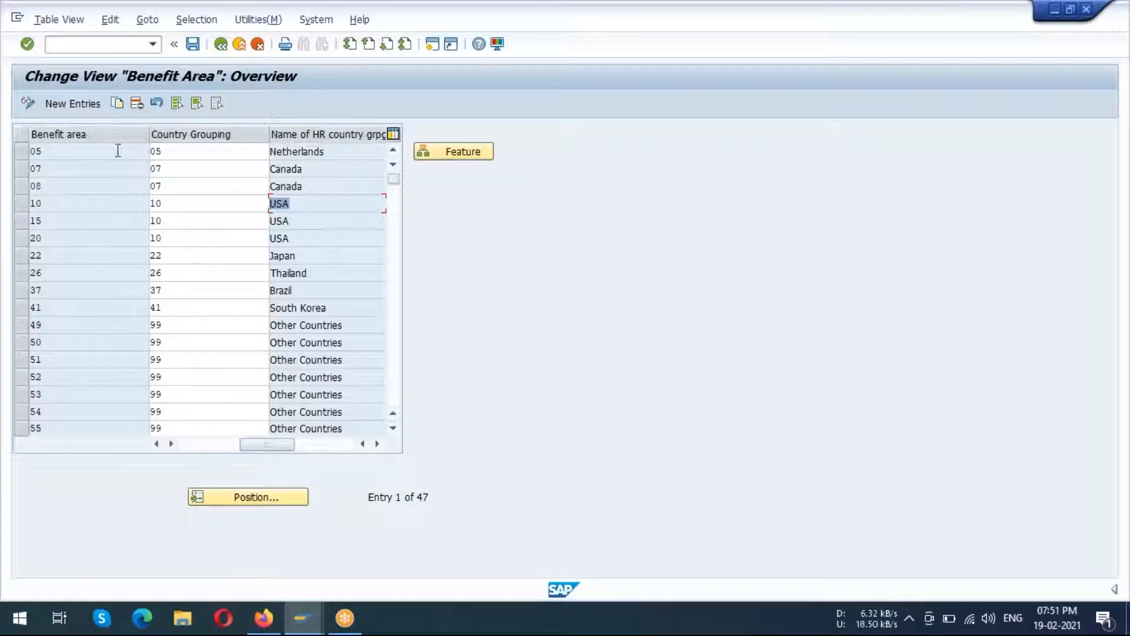
left_click(73, 102)
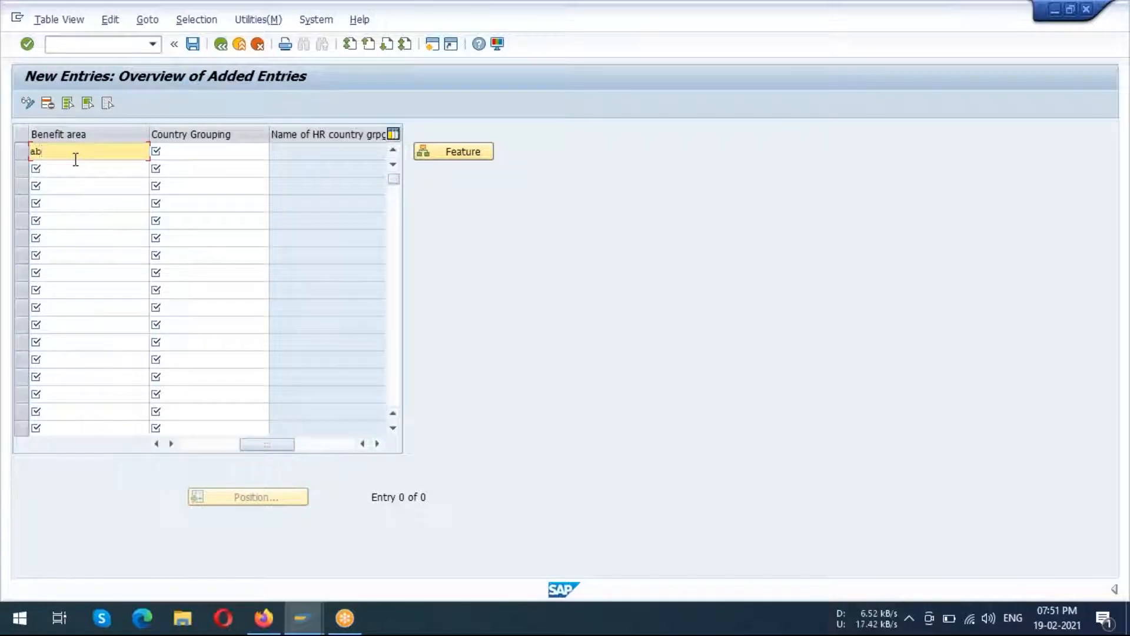
type("AB")
left_click_drag(280, 450, 182, 449)
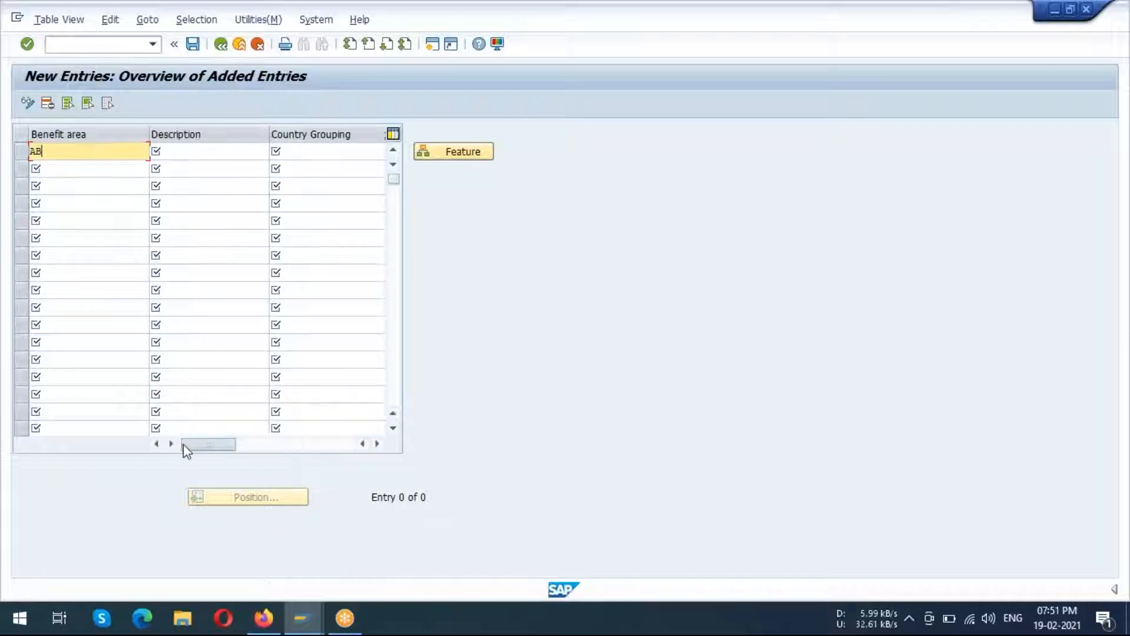
left_click(211, 153)
type("A")
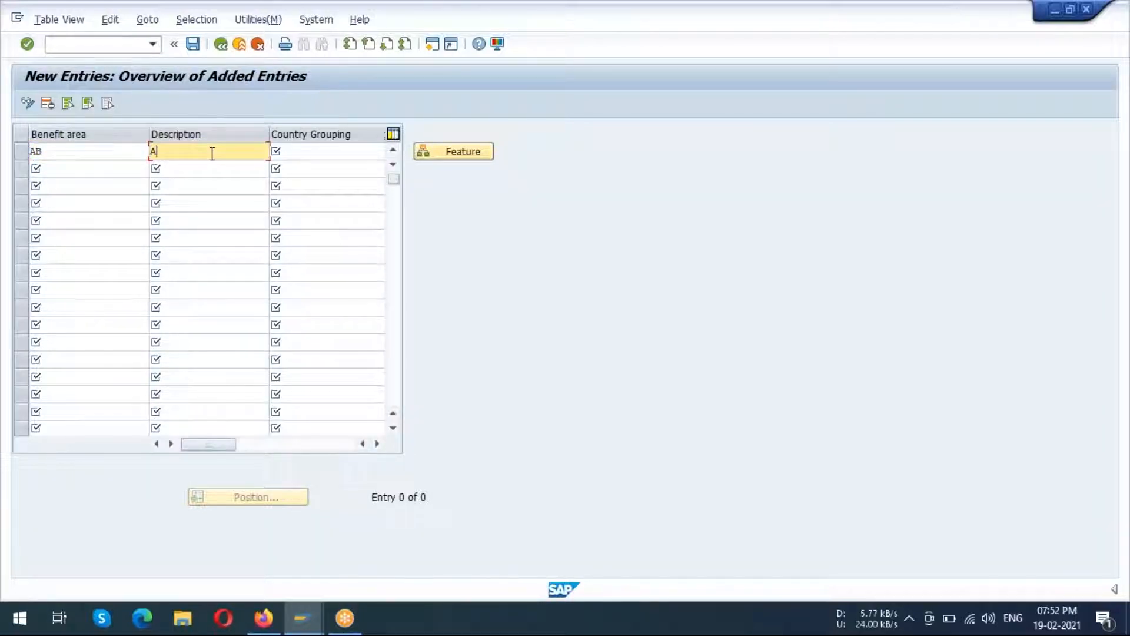
type("CE BENE")
key("BackSpace")
type("NEFIT PLANS")
key("BackSpace")
key("BackSpace")
type("ARE")
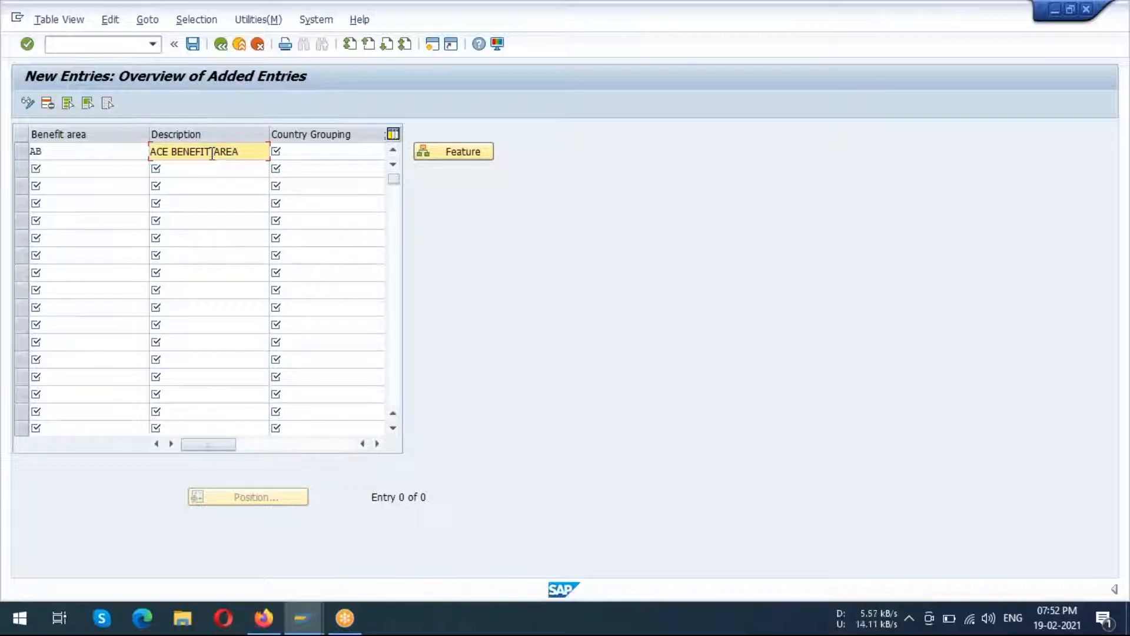
type("A")
Assign country grouping 10 (USA) to benefit area AB from the list of possible values.
left_click_drag(217, 443, 288, 445)
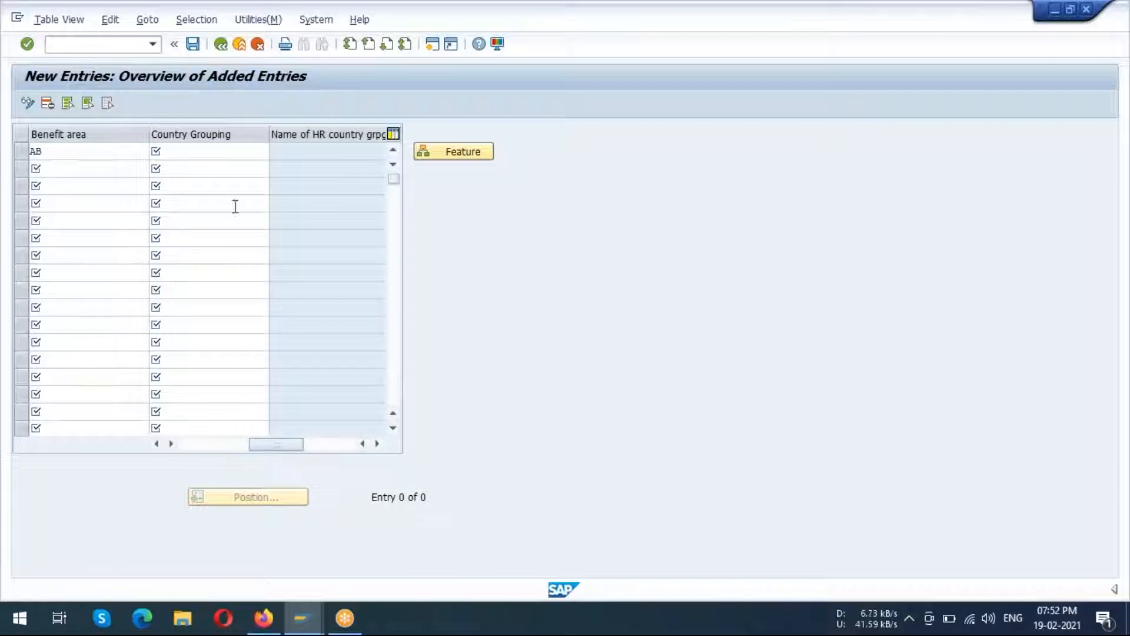
left_click(256, 152)
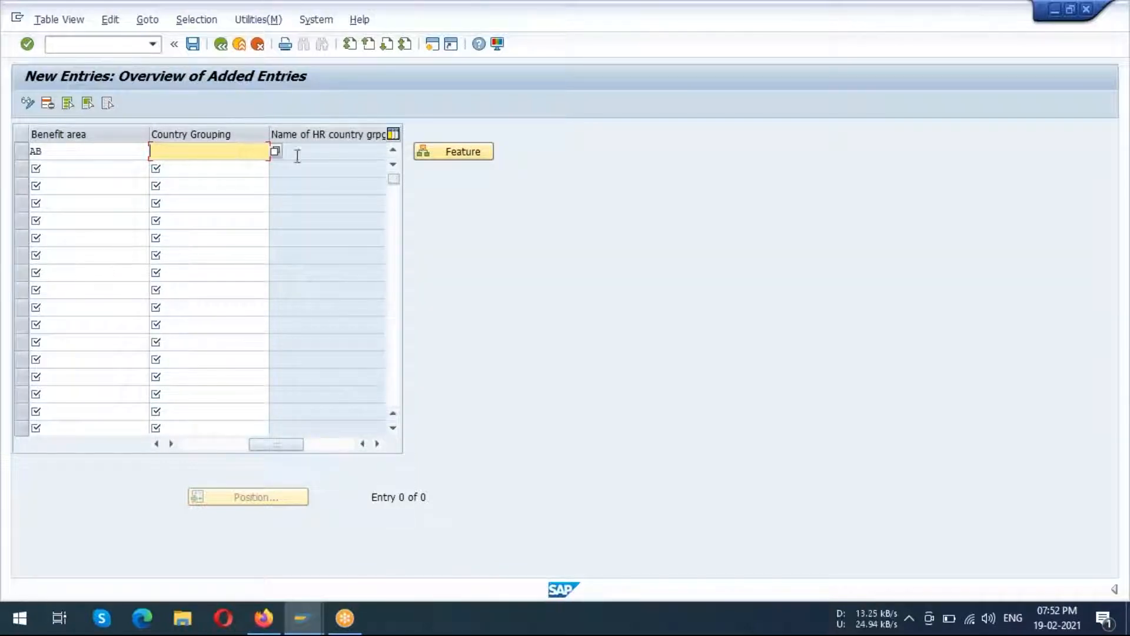
left_click(275, 153)
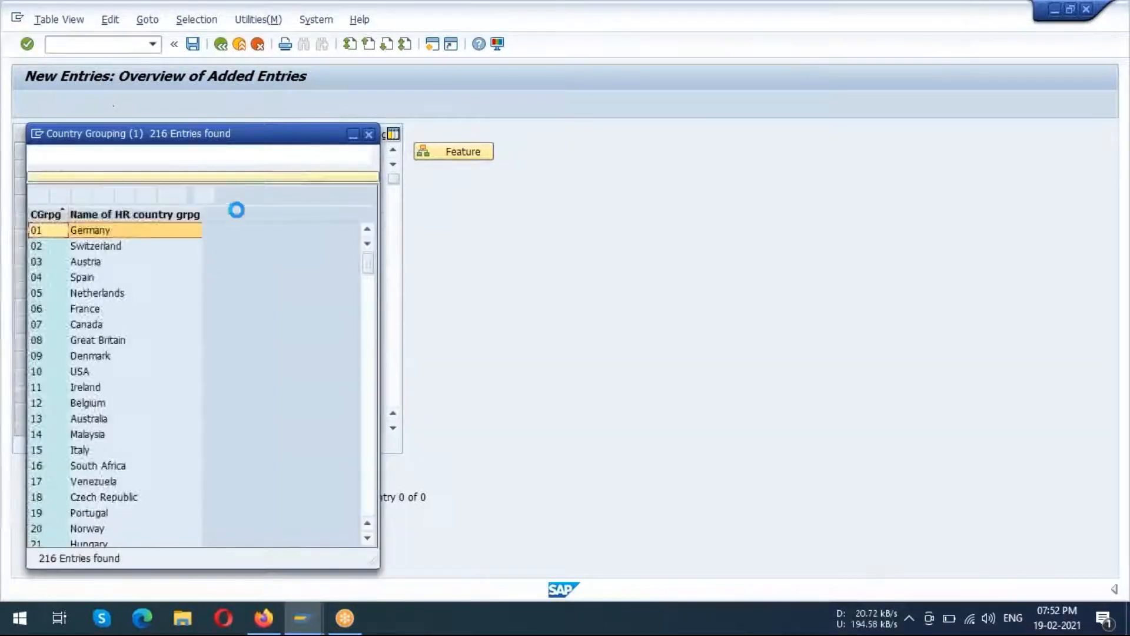
left_click(90, 374)
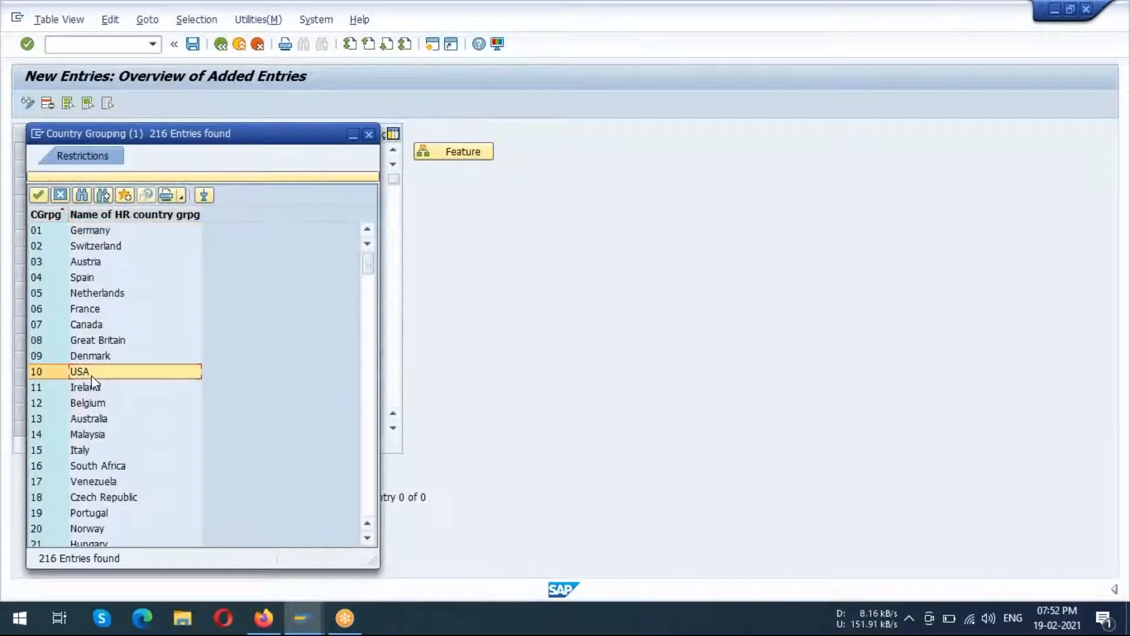
double_click(91, 375)
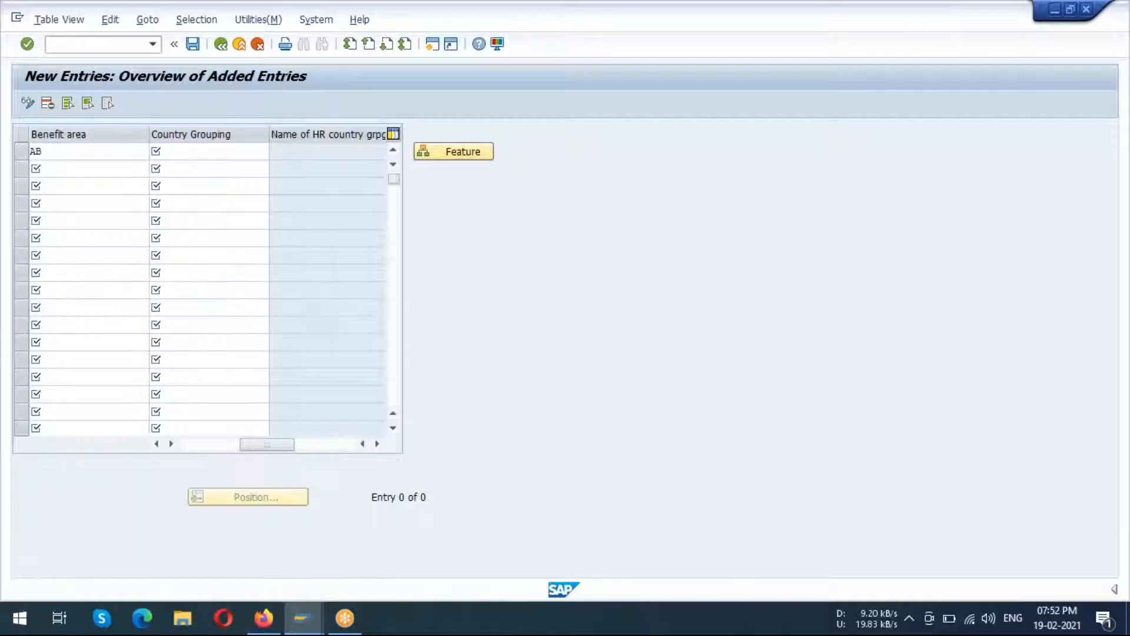
left_click(1124, 230)
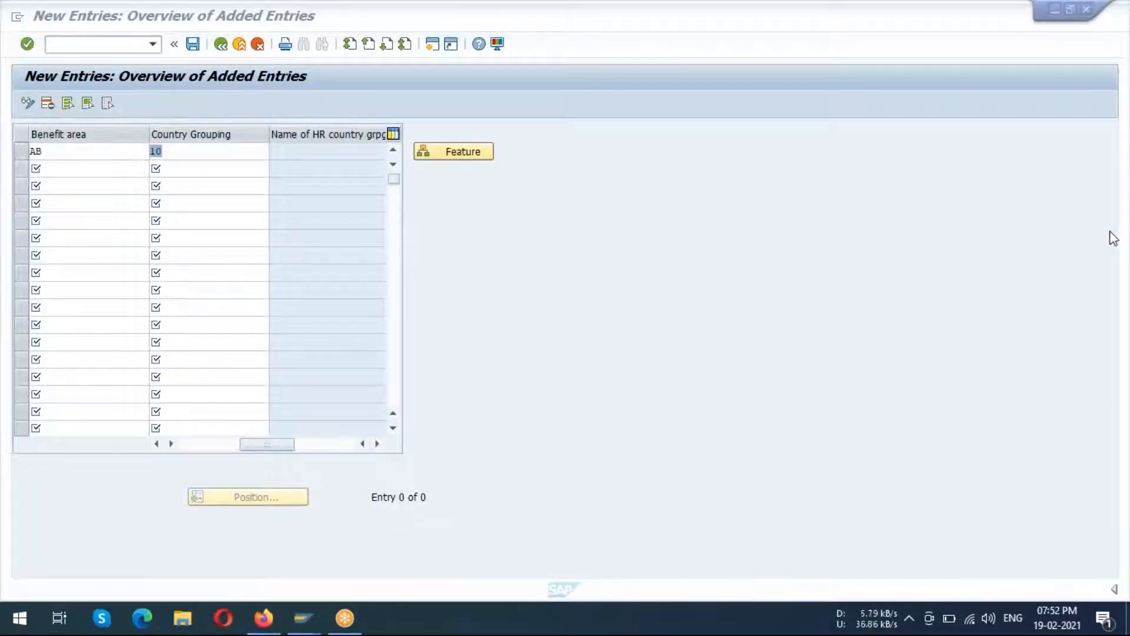
left_click(213, 453)
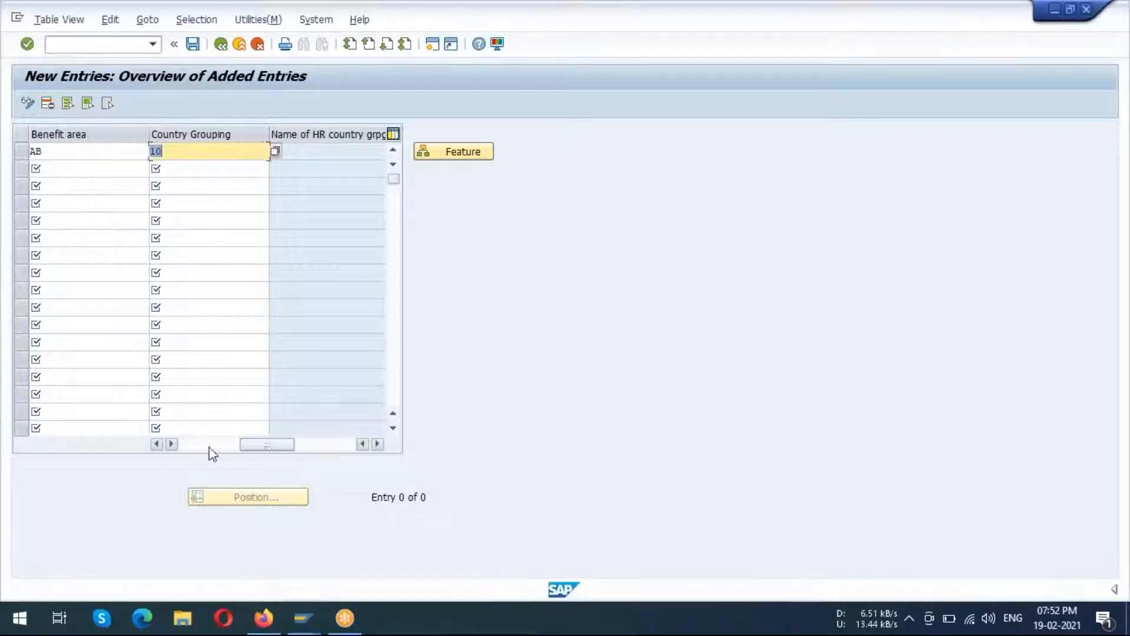
key("Return")
Save the new benefit area AB to the customizing request described as ACE US GROUP.
left_click(35, 151)
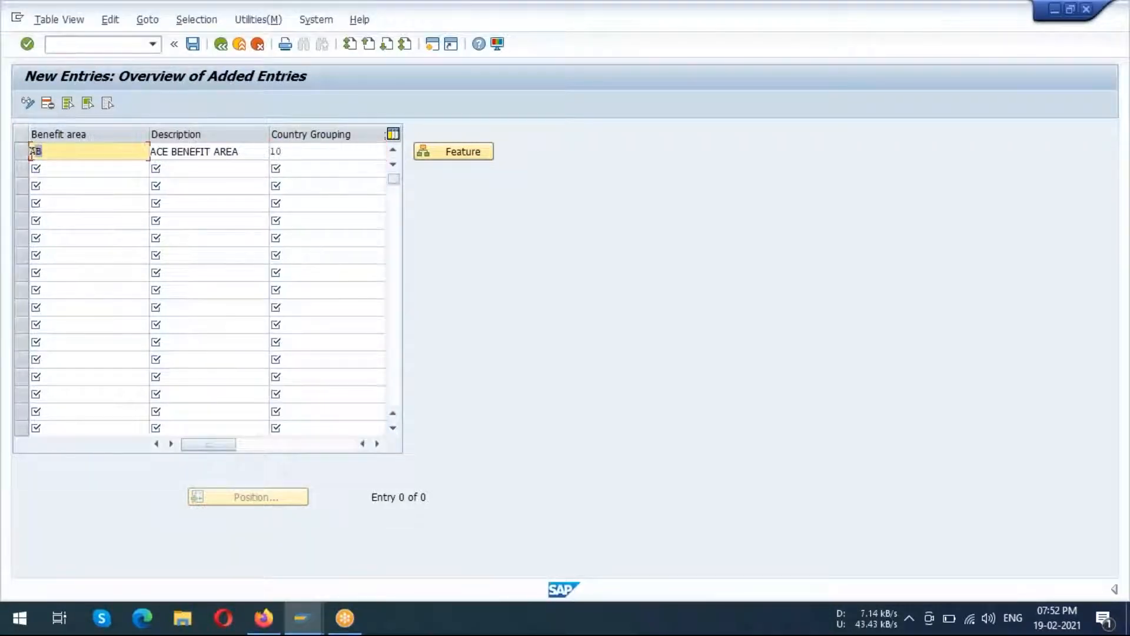
double_click(32, 151)
left_click(193, 47)
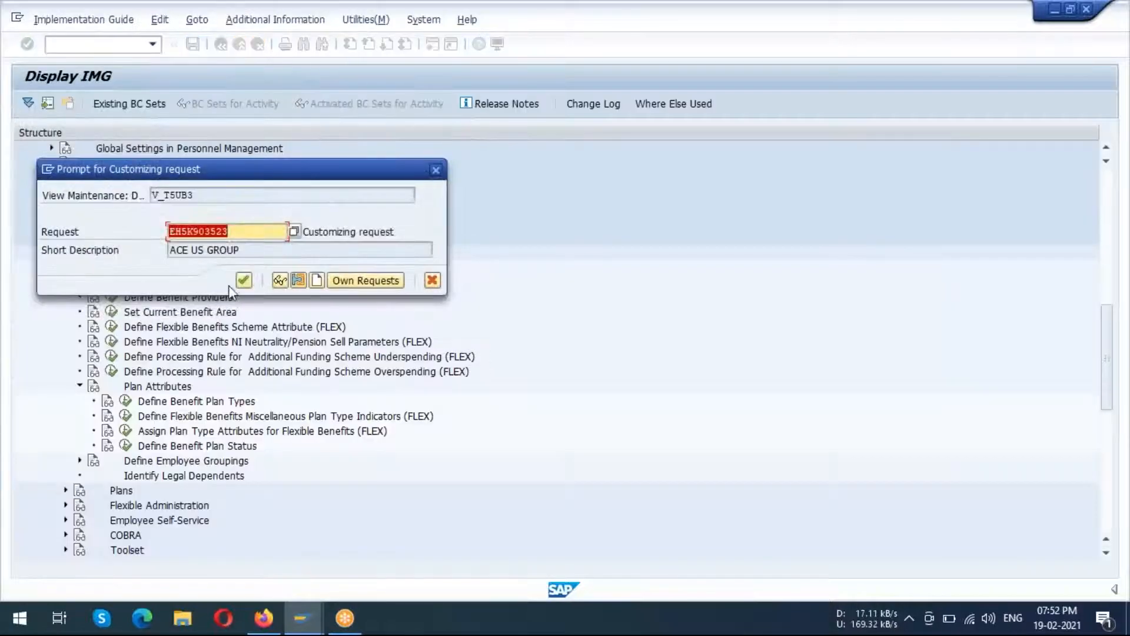
left_click(245, 280)
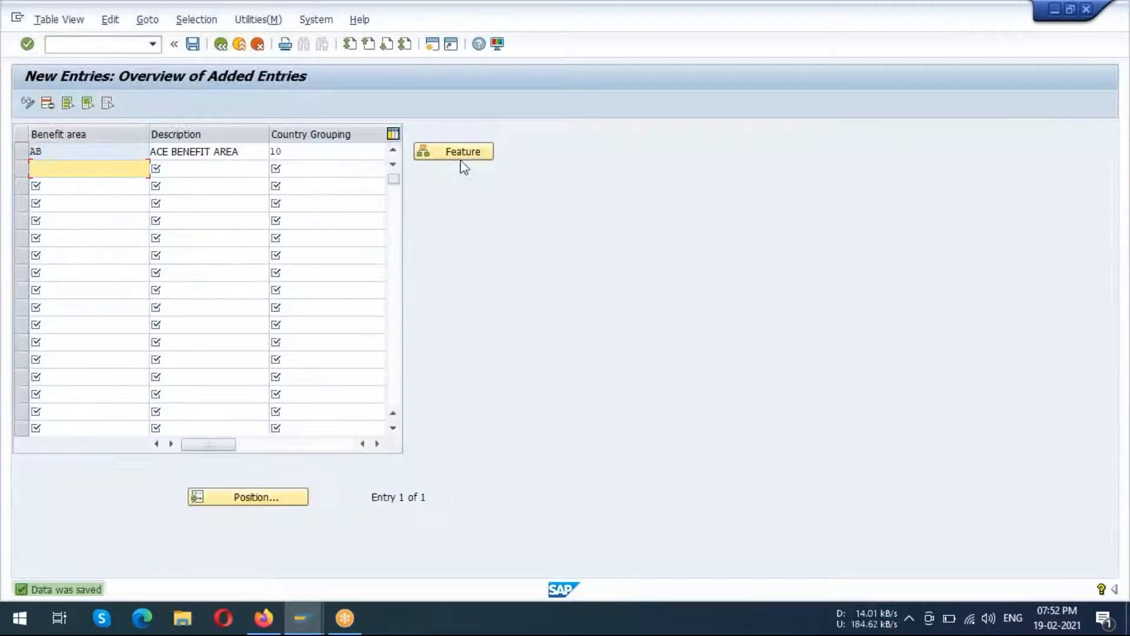
Open the BAREA feature's decision tree and expand the USA country grouping down to its organizational unit values.
left_click(460, 156)
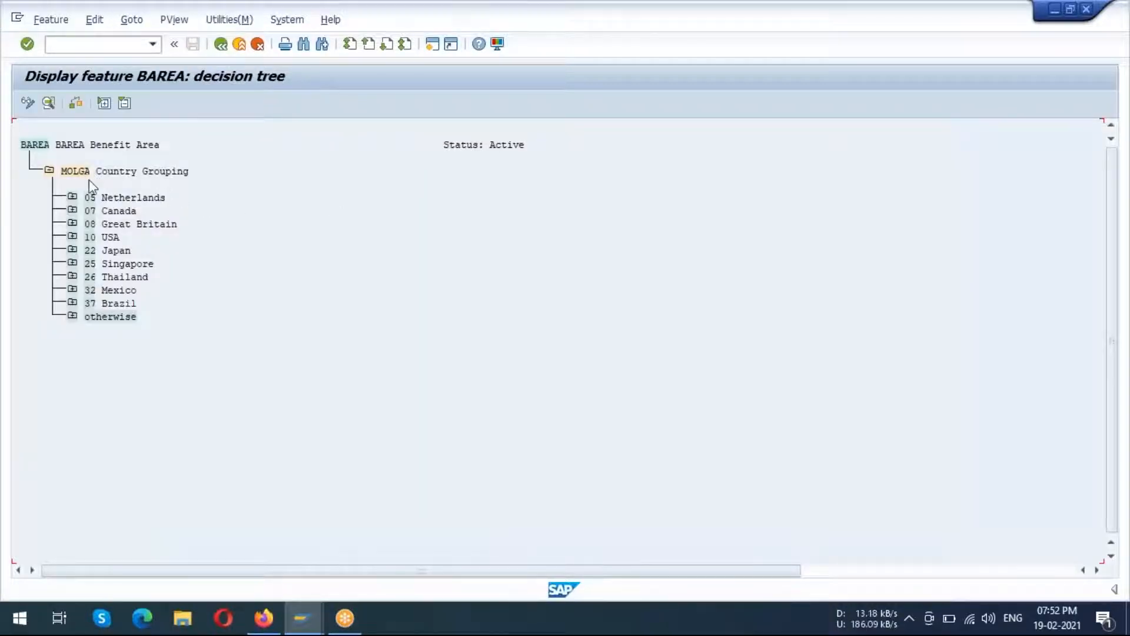
left_click(72, 236)
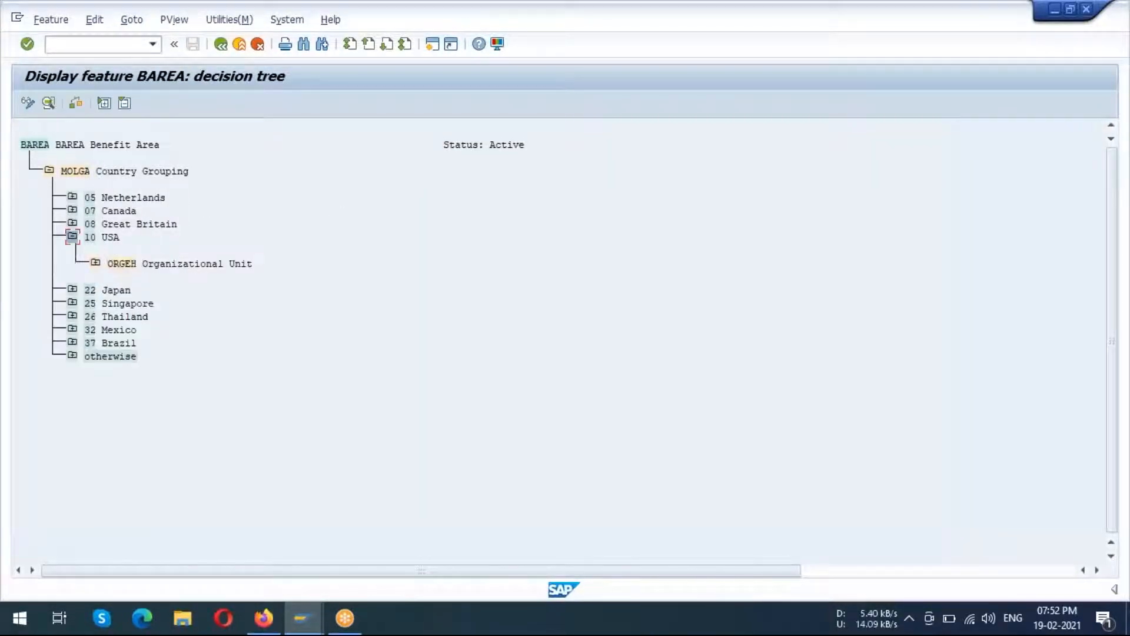
left_click(95, 263)
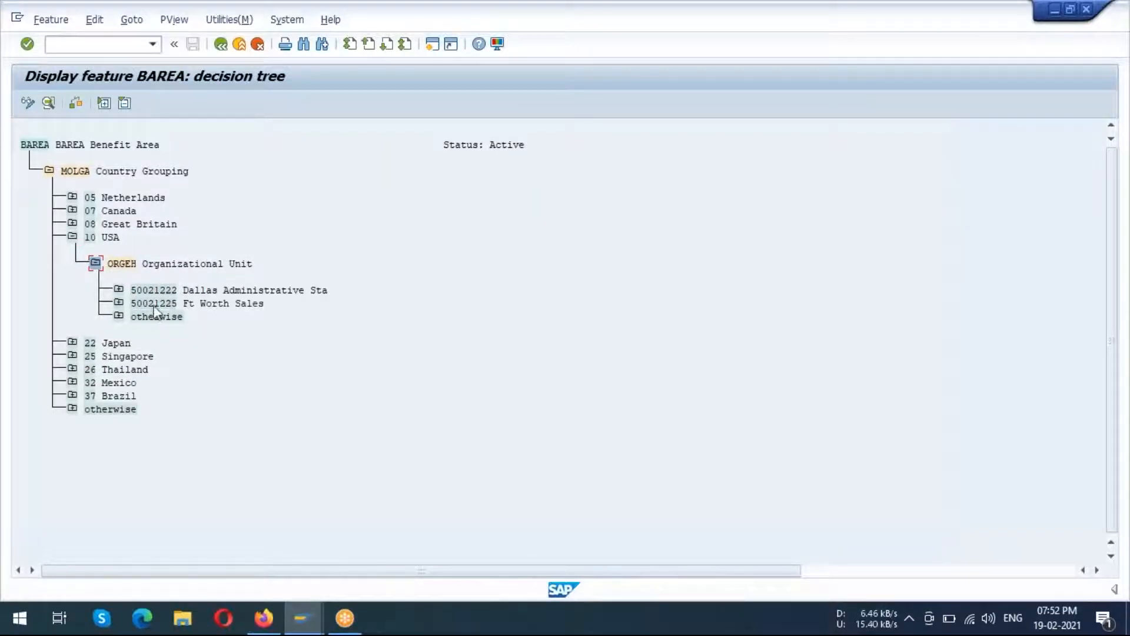
left_click(129, 263)
Switch the BAREA decision tree to change mode and expand USA's organizational unit node.
left_click(27, 103)
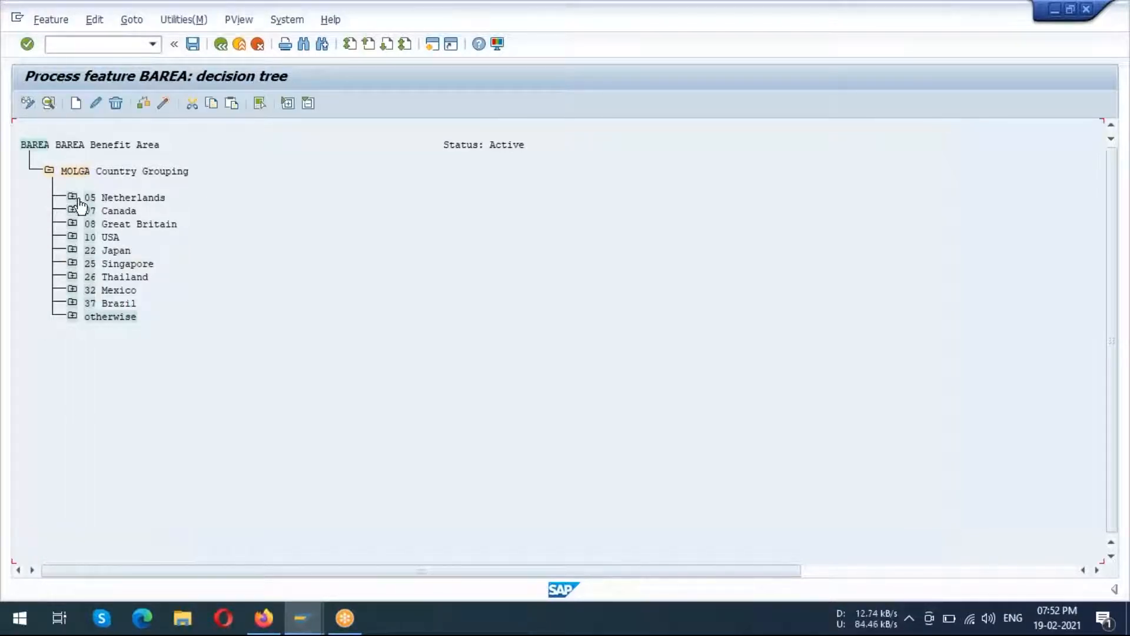
left_click(72, 237)
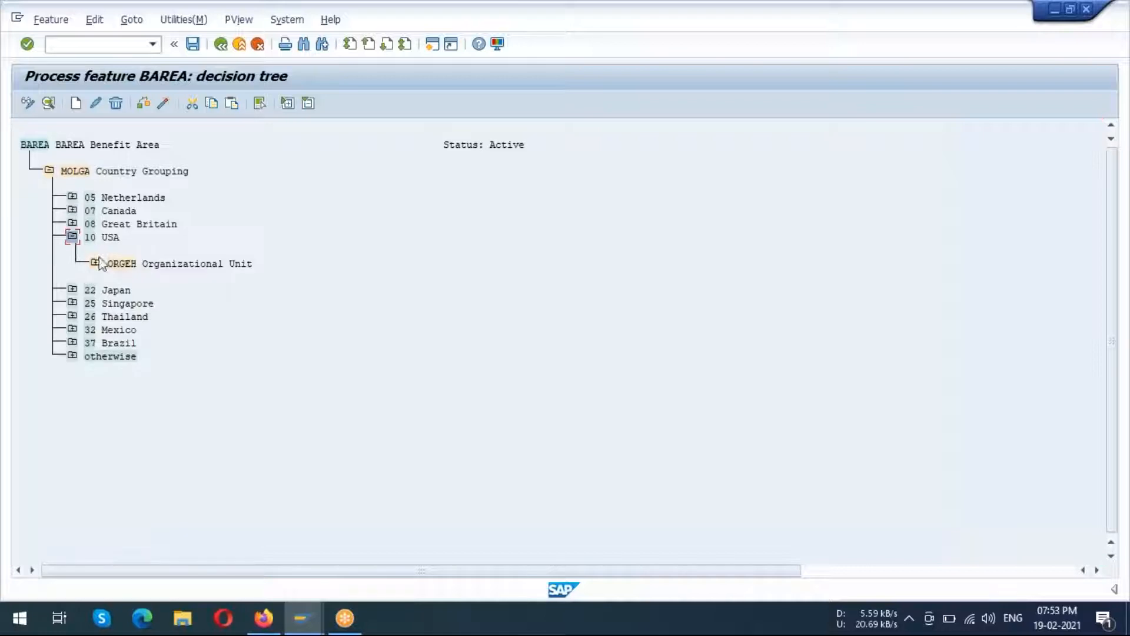
left_click(96, 263)
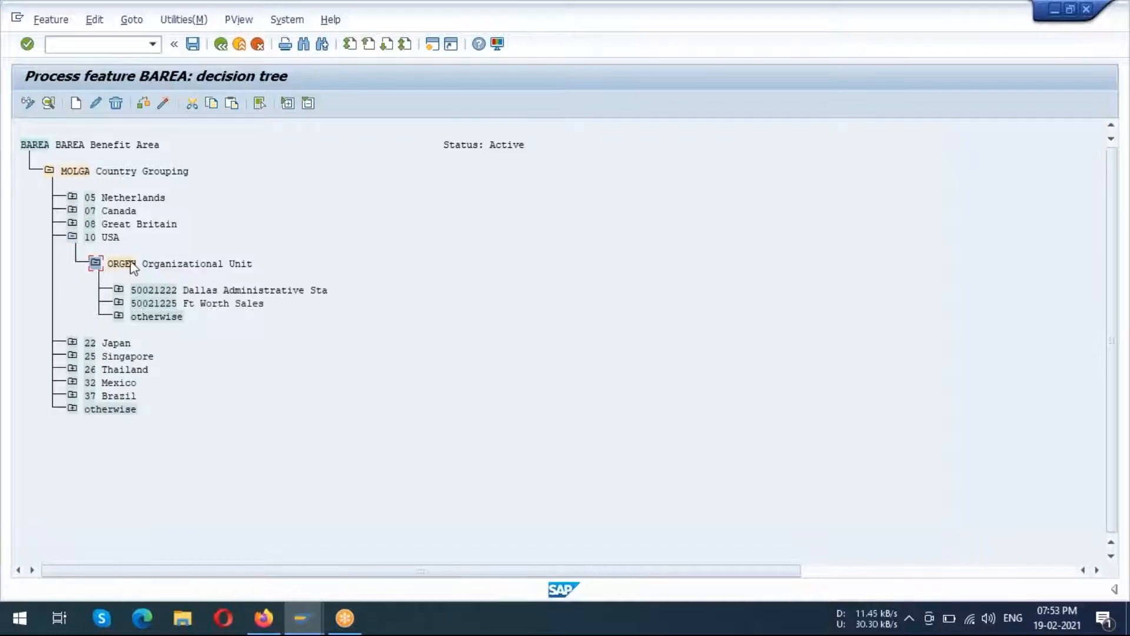
left_click(125, 264)
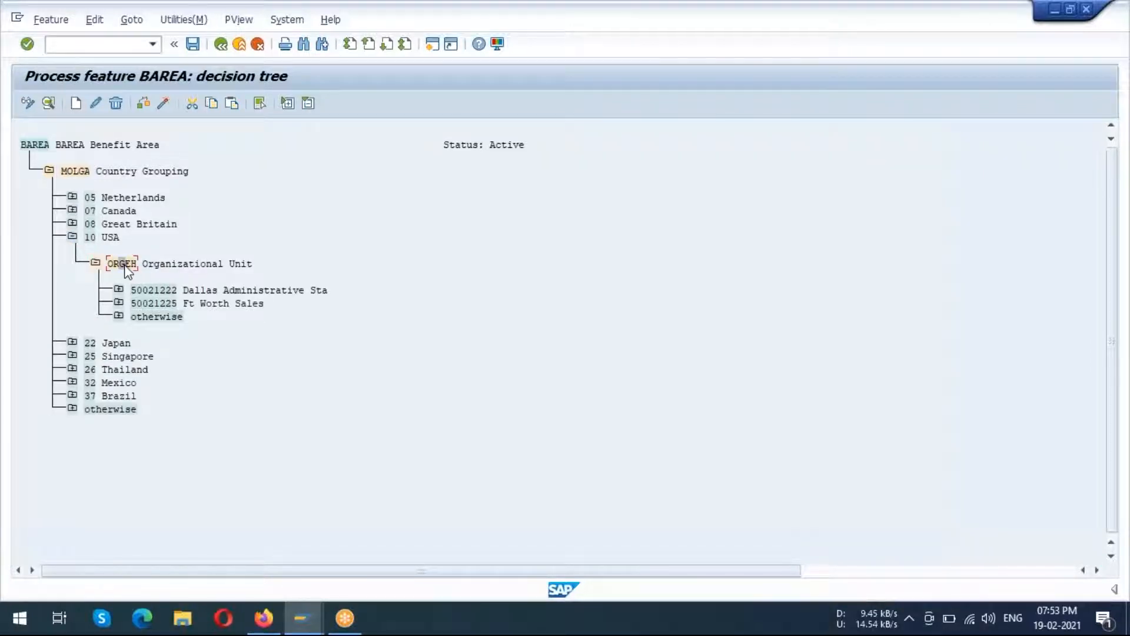
left_click(76, 106)
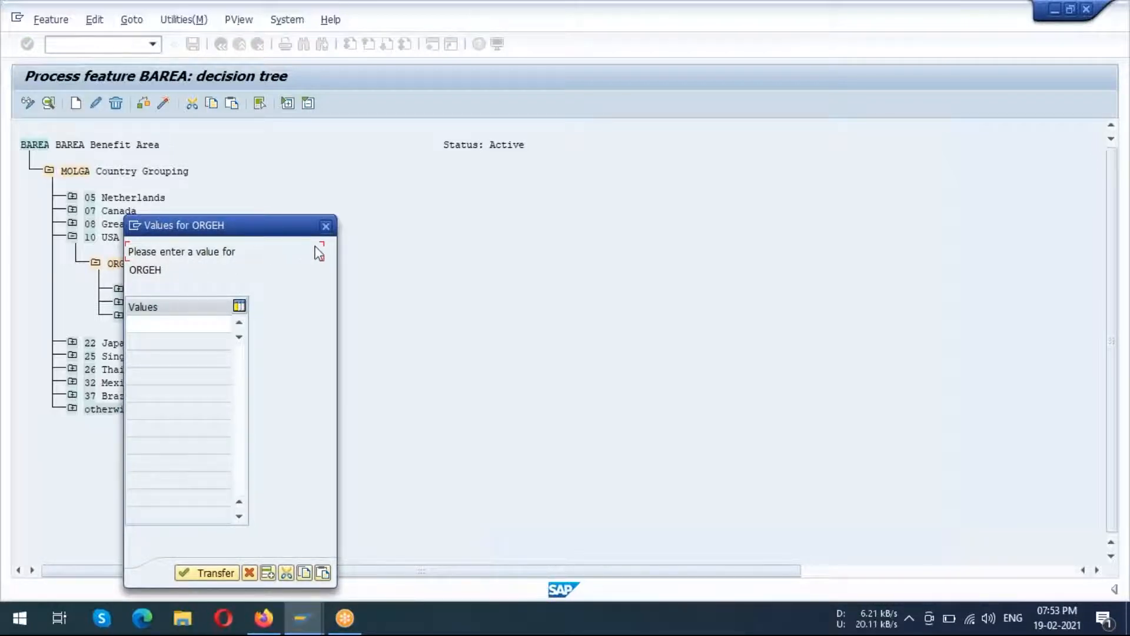
left_click(325, 225)
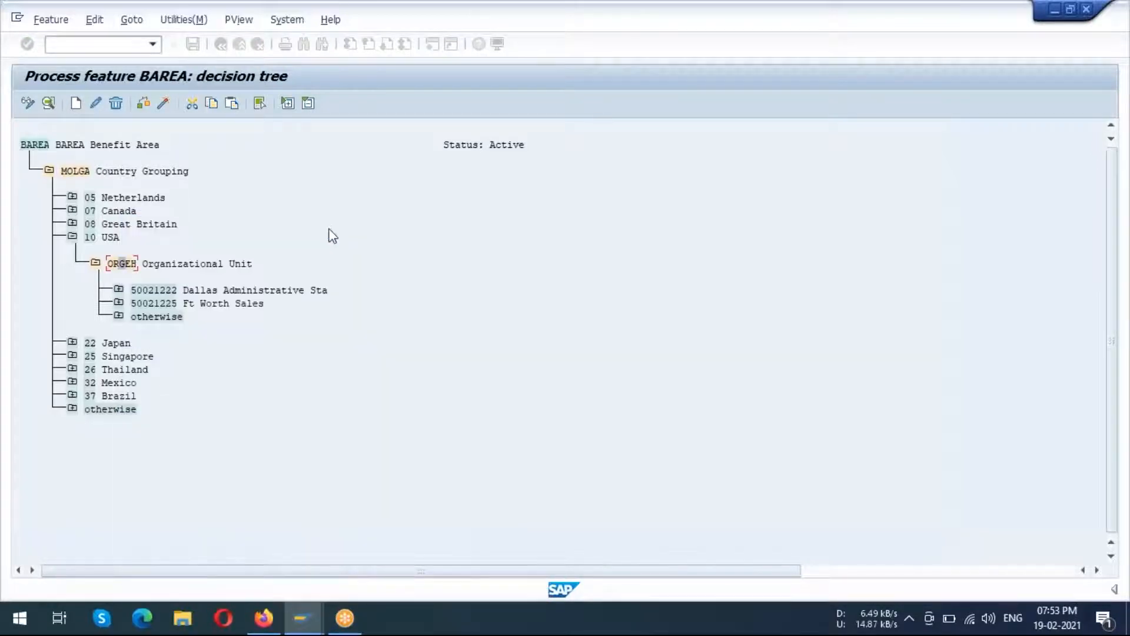
Expand the Dallas, Ft Worth and otherwise nodes under USA to examine their assigned benefit areas.
left_click(118, 289)
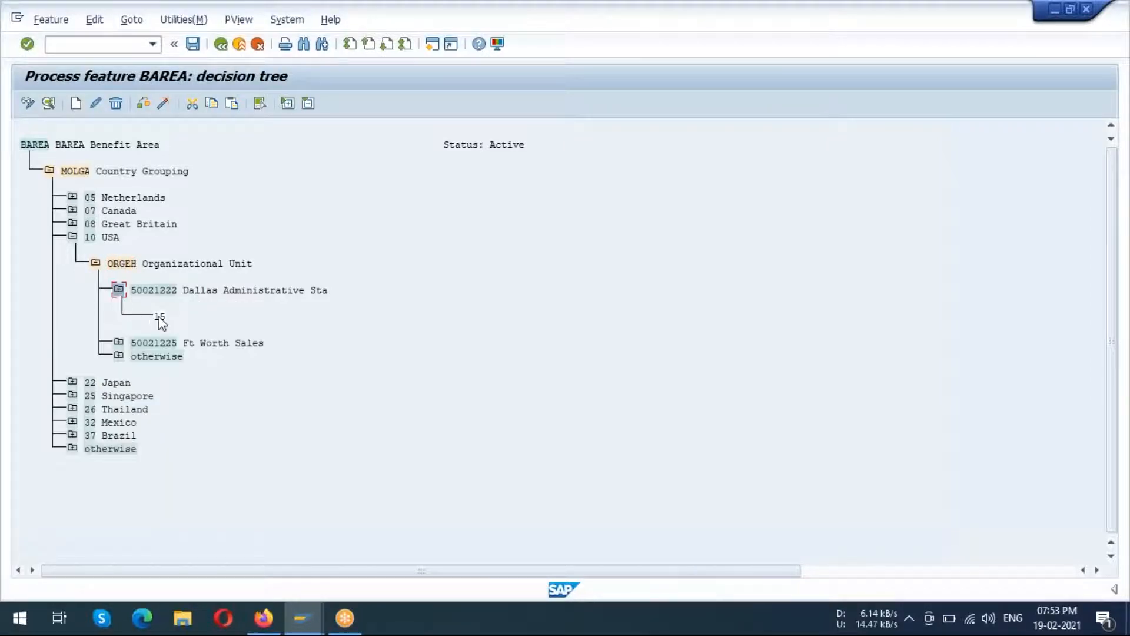
left_click(118, 342)
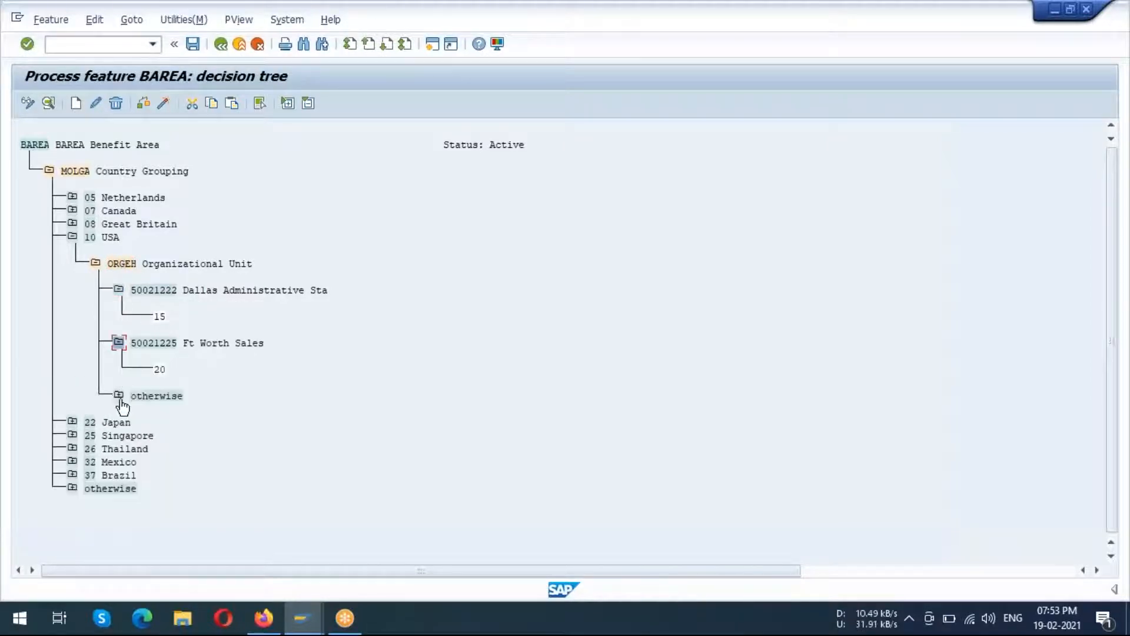
left_click(118, 394)
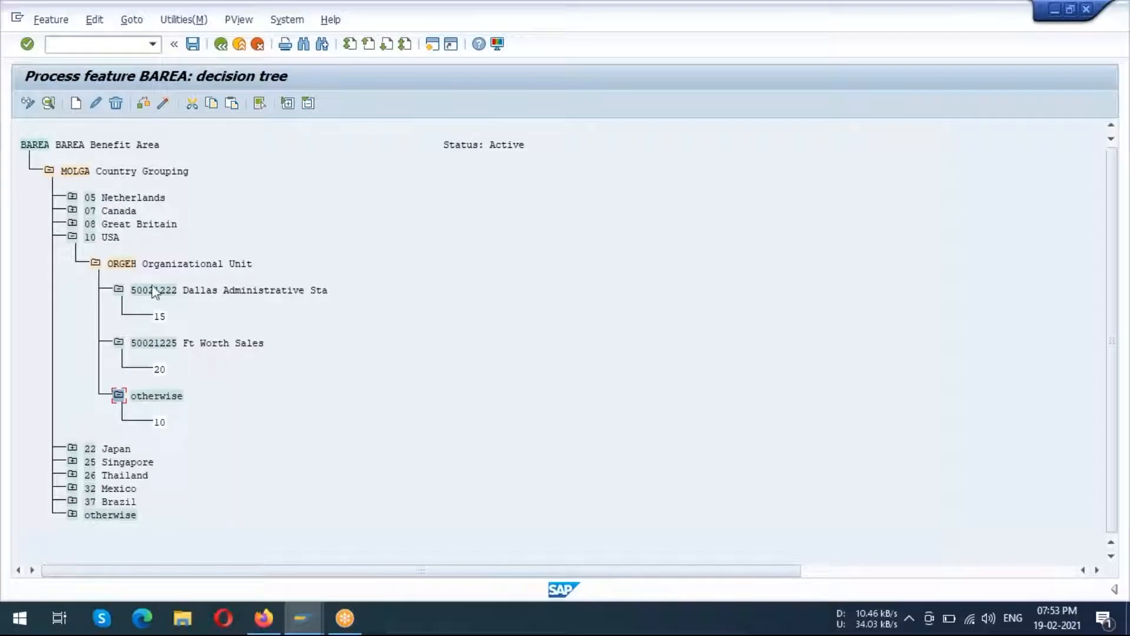
Cut the ORGEH Organizational Unit node from under USA and try to save the decision tree.
left_click(127, 264)
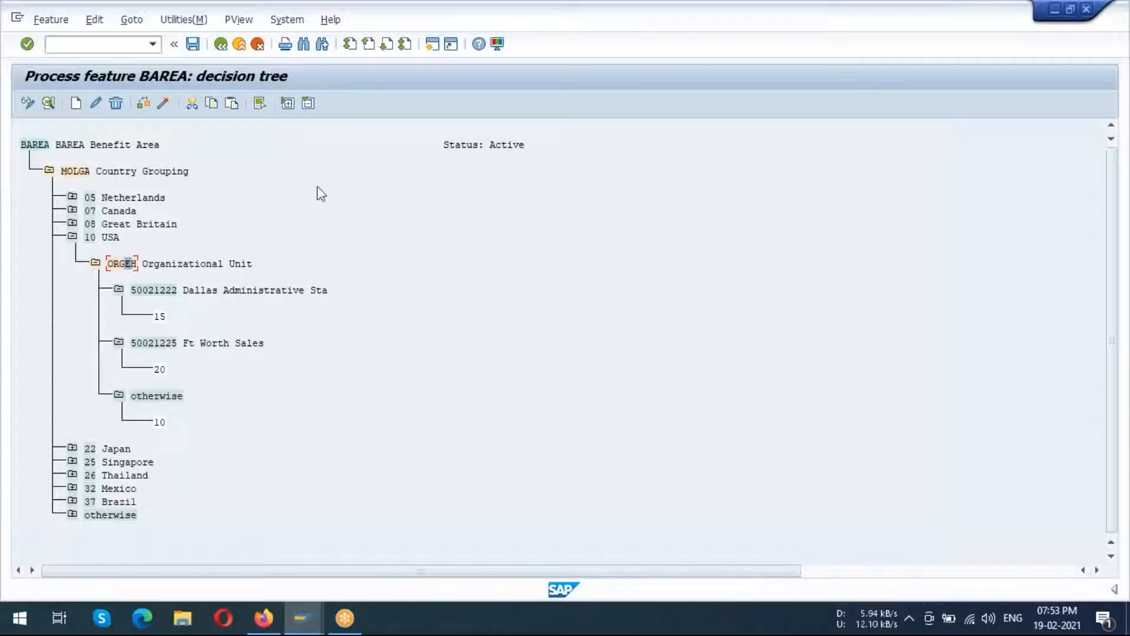
left_click(191, 103)
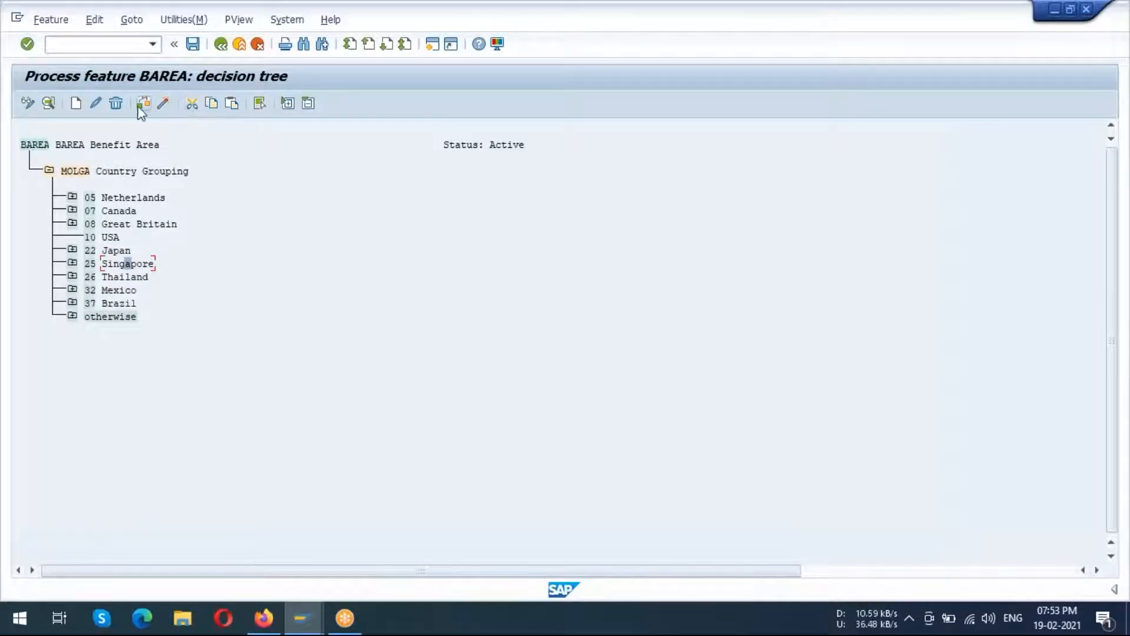
left_click(197, 49)
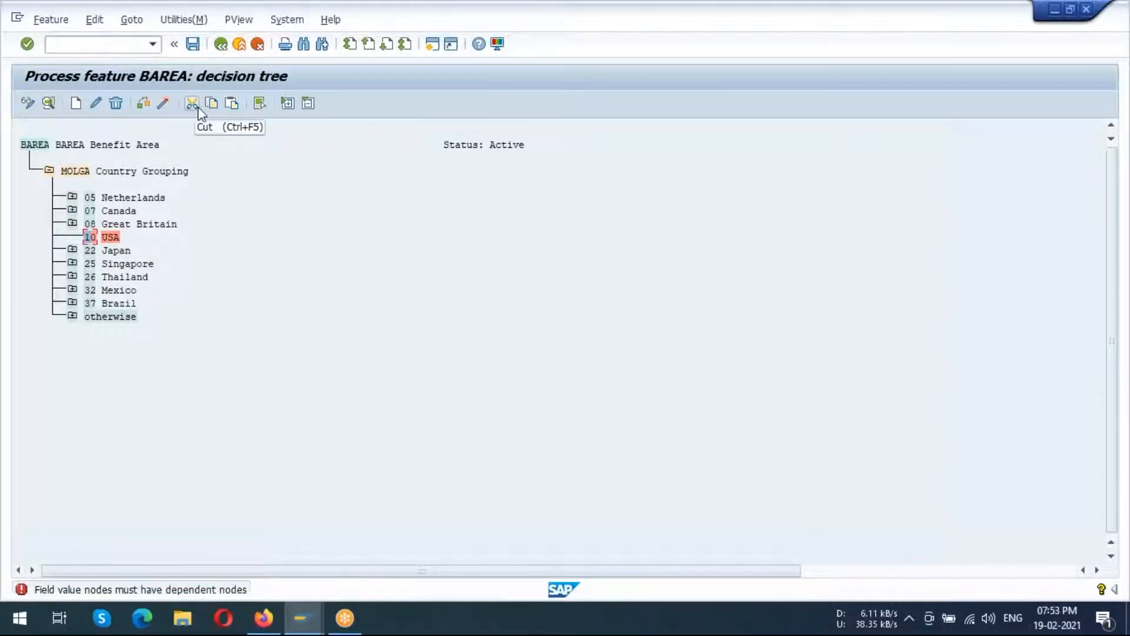
Start creating a node under USA and examine the return value entry and the fields available for a decision operation.
left_click(76, 106)
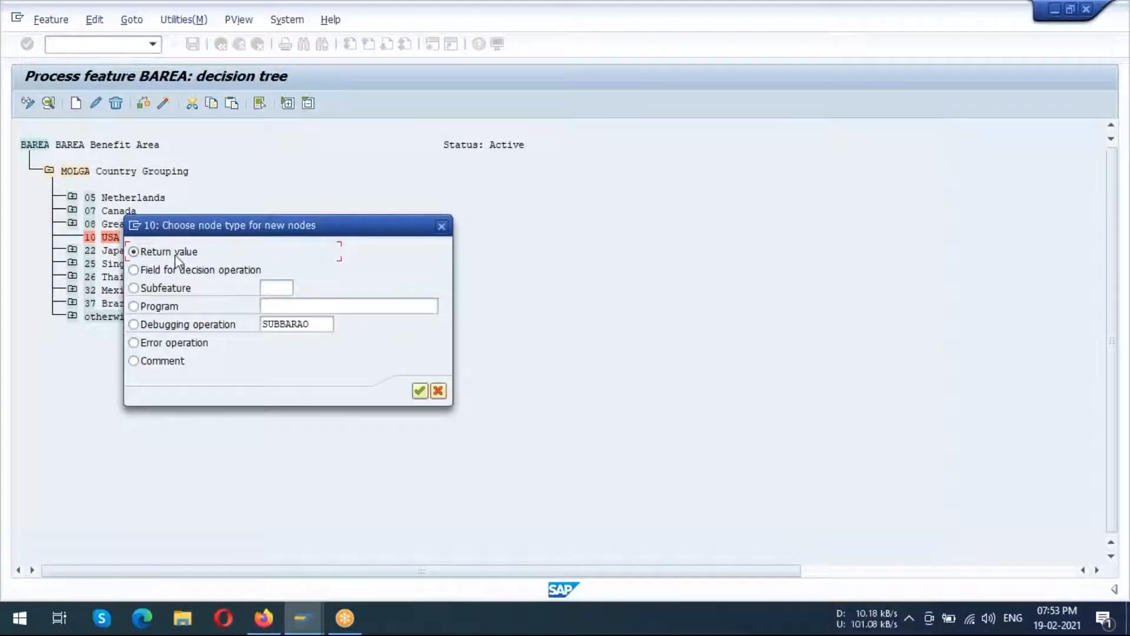
left_click(420, 392)
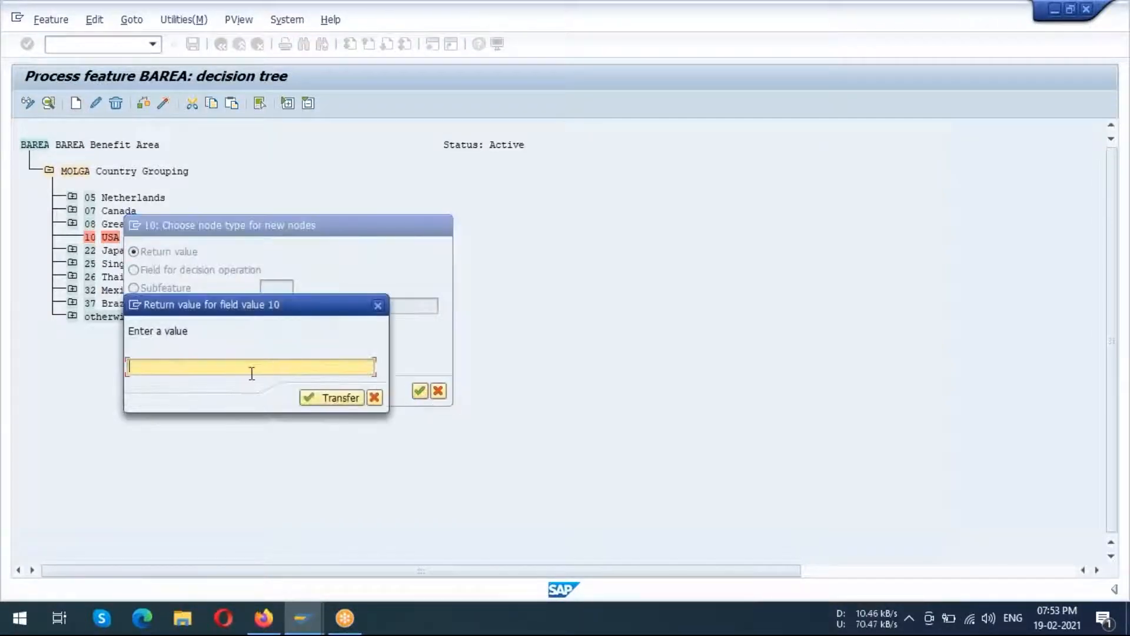
left_click(376, 306)
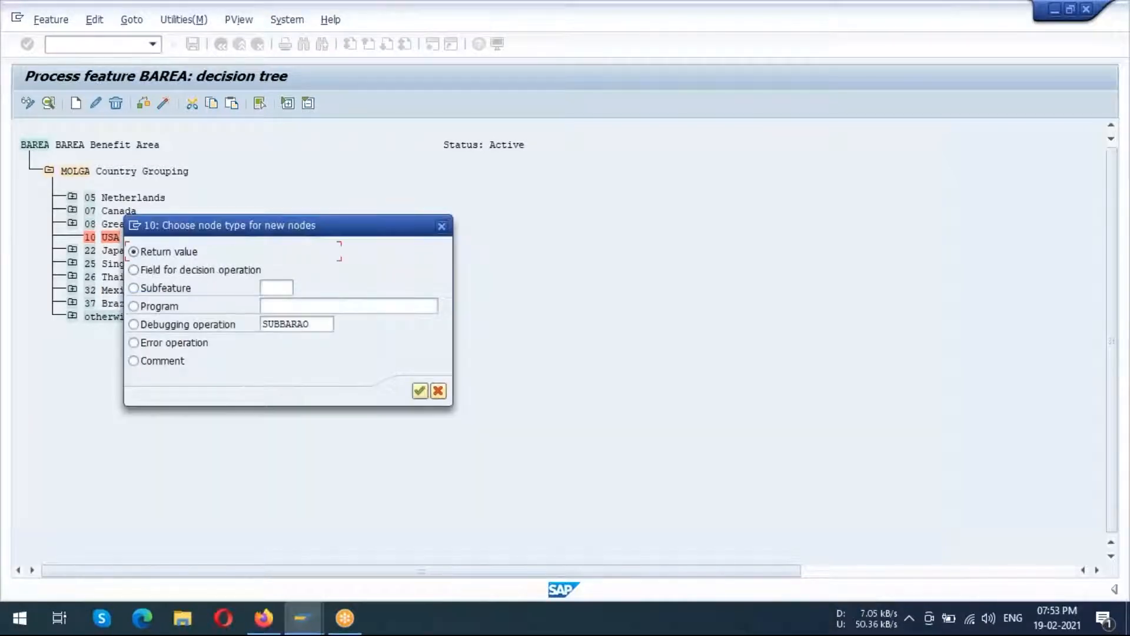
left_click(213, 270)
left_click(419, 391)
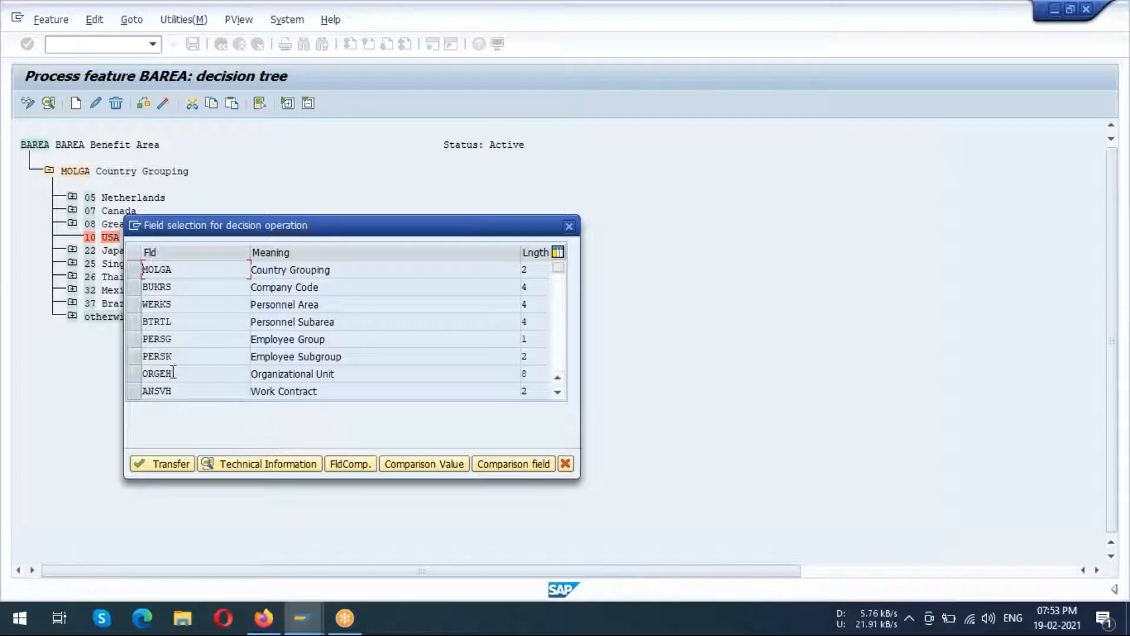
left_click_drag(347, 375, 240, 373)
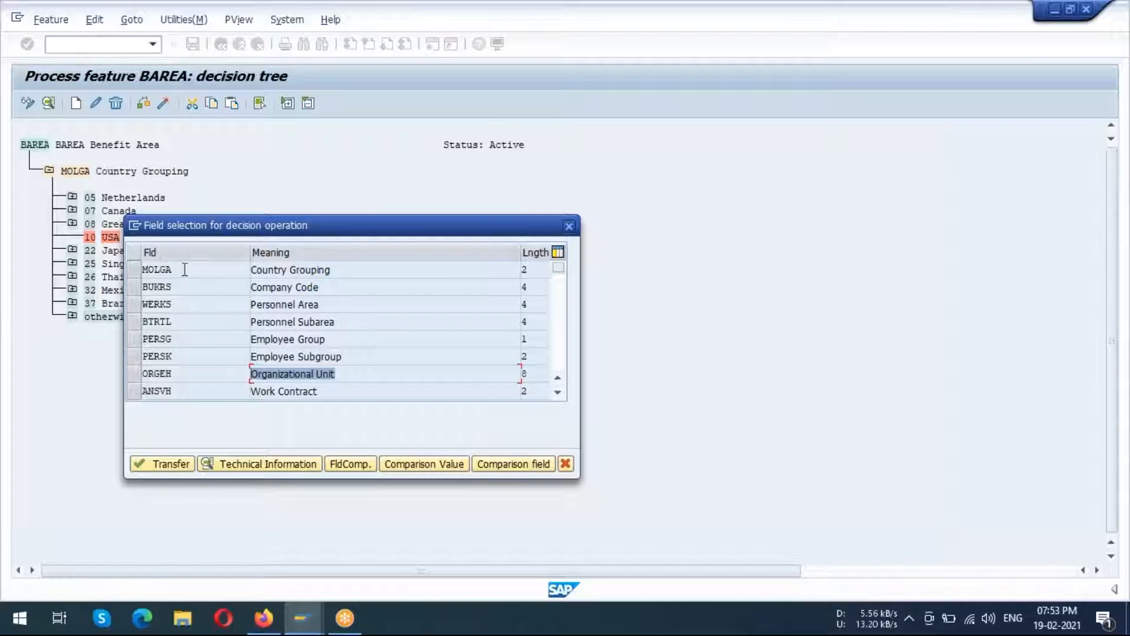
left_click_drag(334, 289, 247, 286)
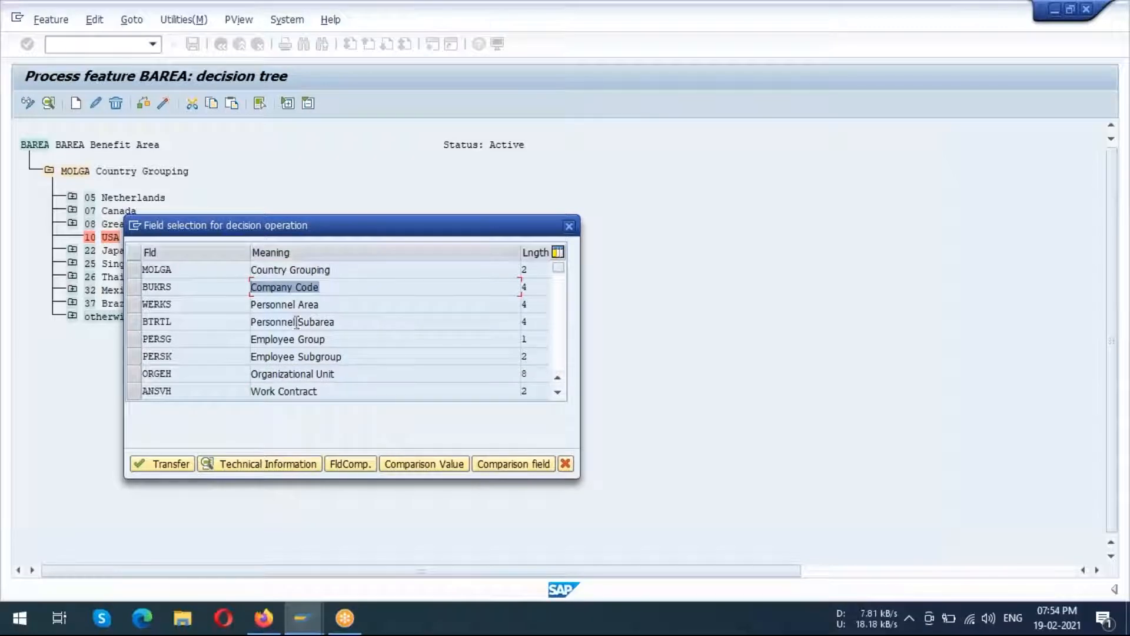
left_click(569, 226)
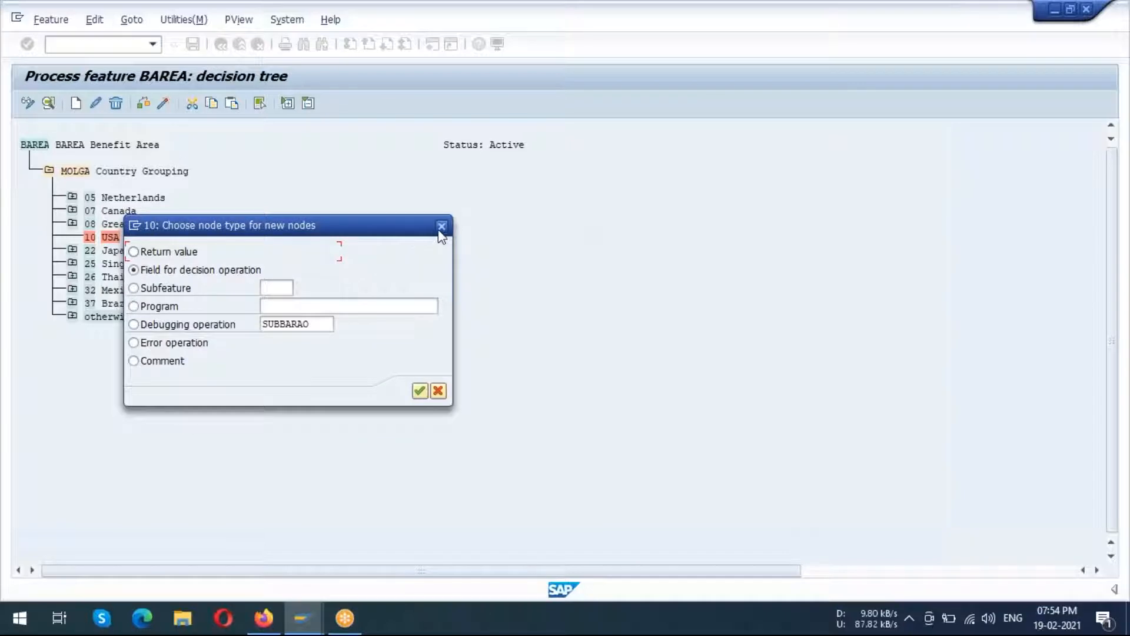
Add a return value node with the value AB under country grouping 10 USA.
left_click(190, 253)
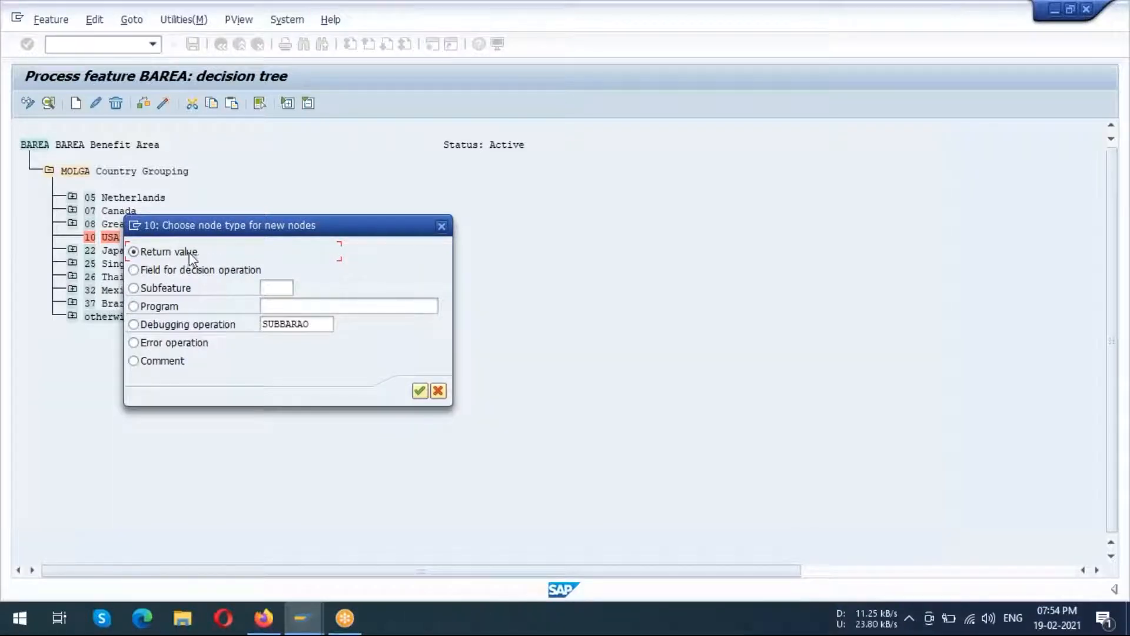
left_click(419, 391)
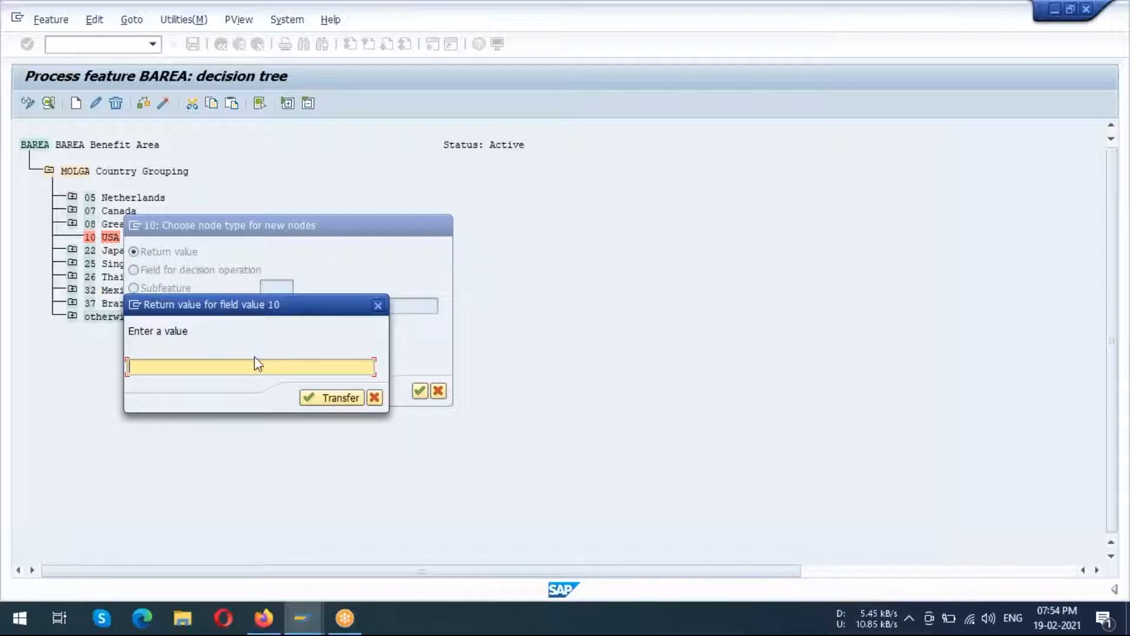
type("AB")
left_click(335, 400)
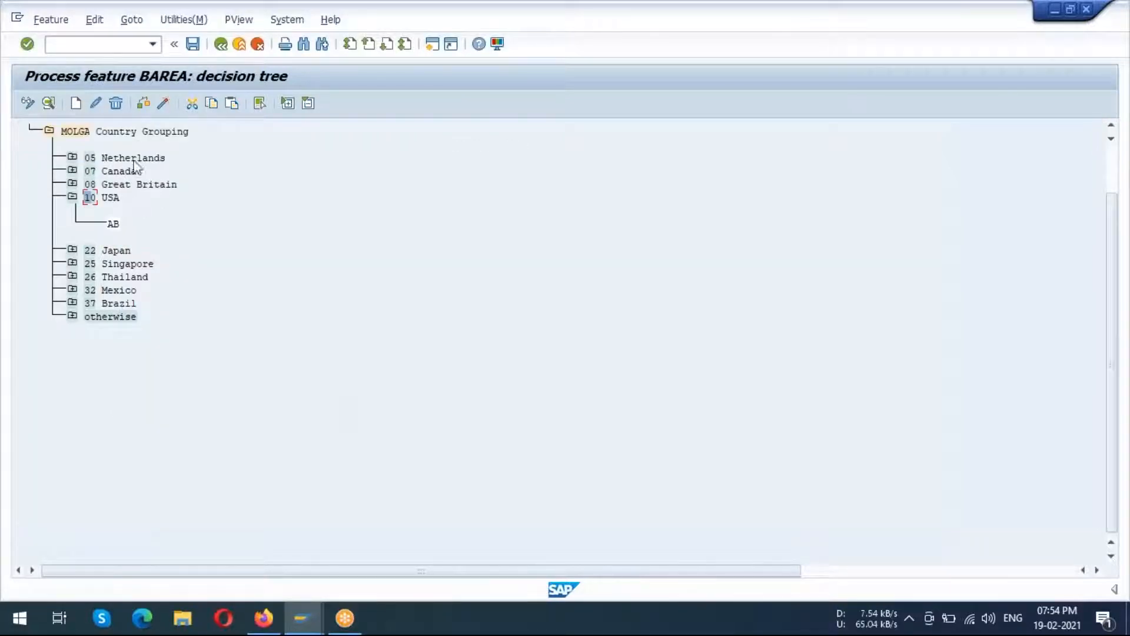
Check, activate and save the changed BAREA feature.
left_click(143, 104)
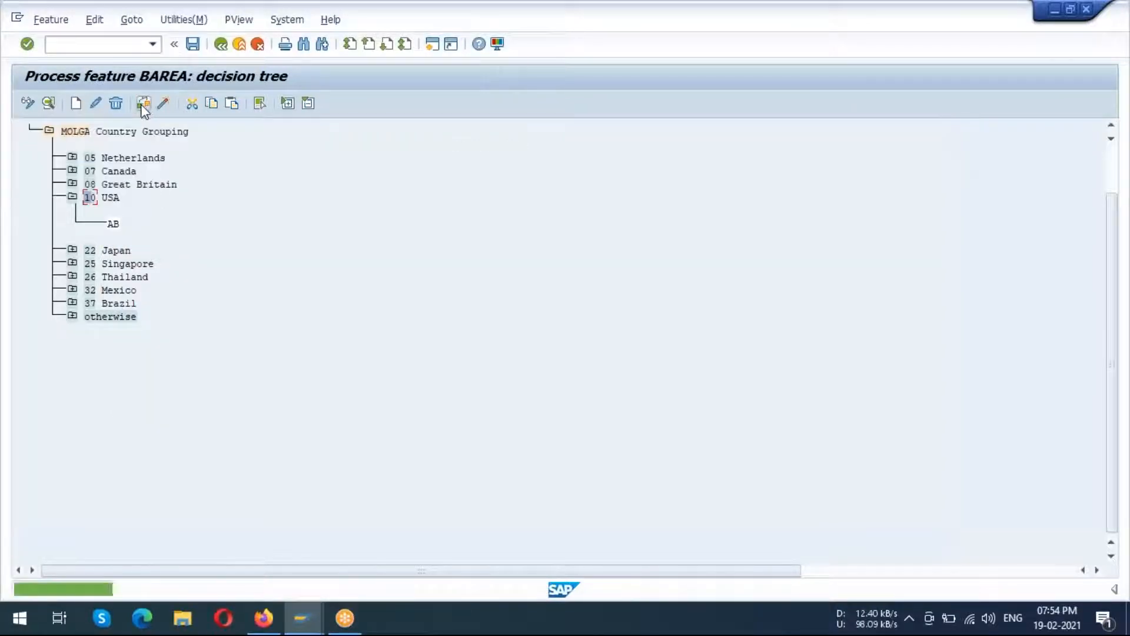
left_click(164, 103)
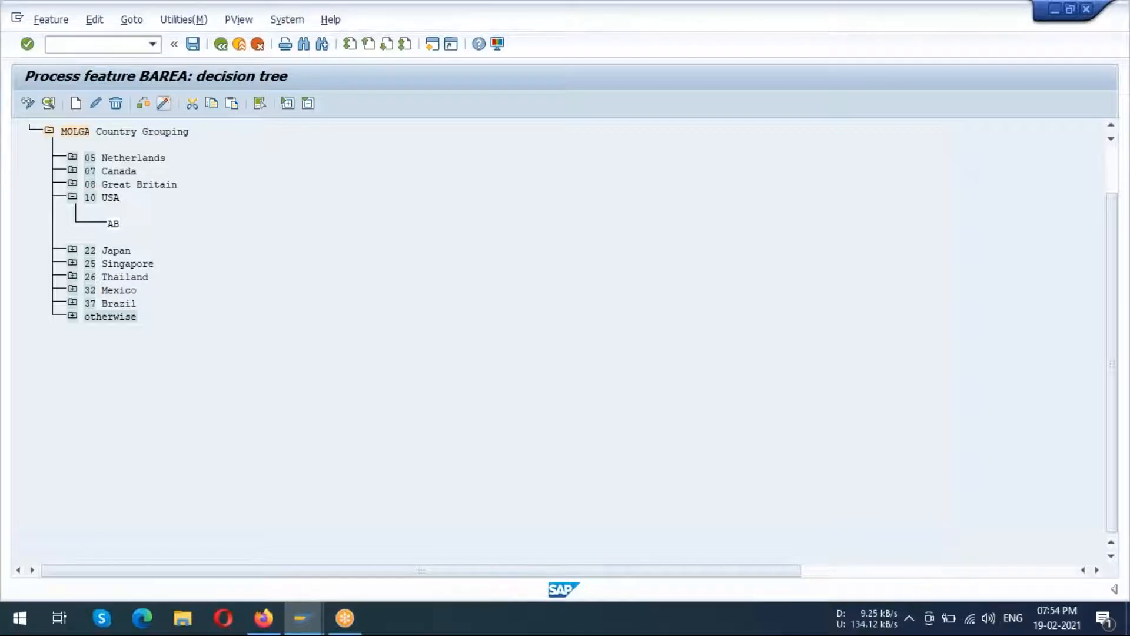
left_click(244, 270)
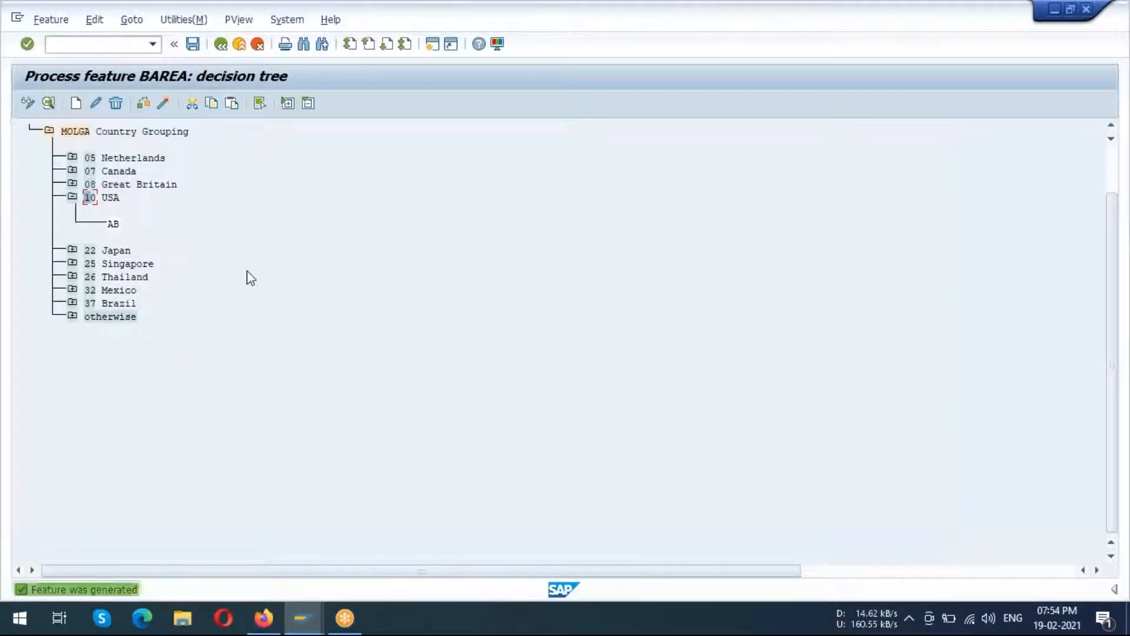
left_click(193, 44)
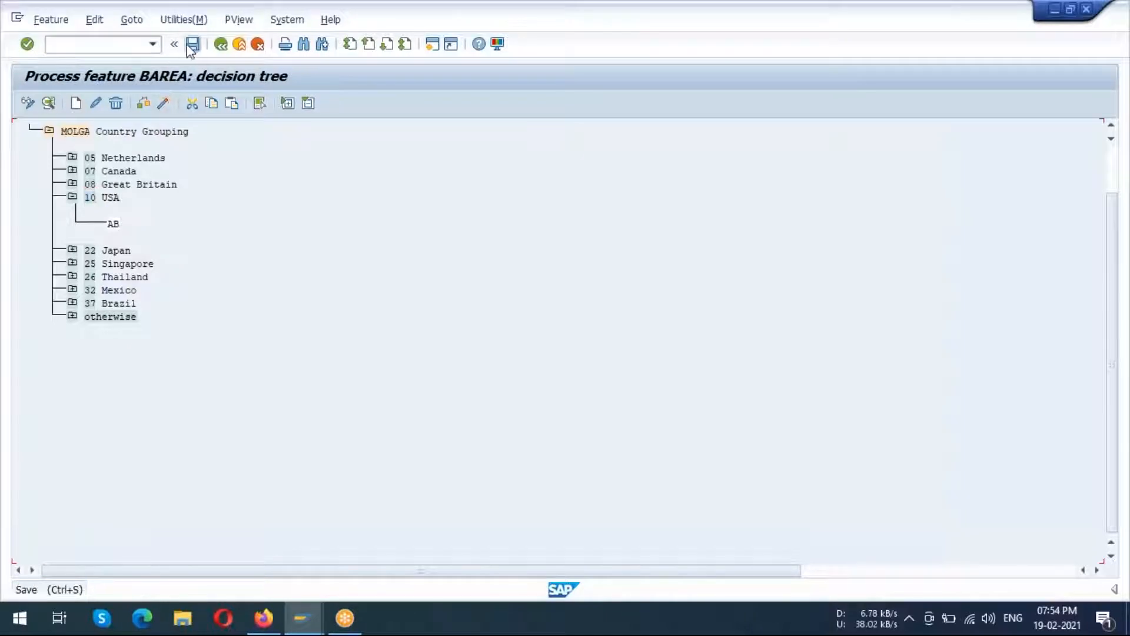
left_click(1101, 231)
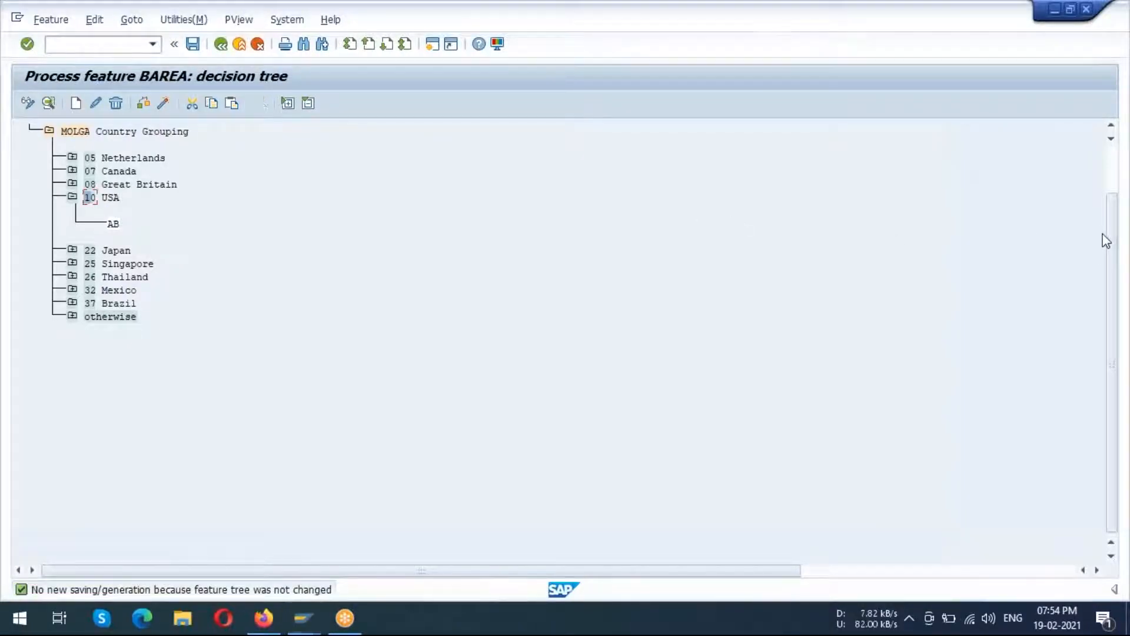
left_click(452, 249)
Return to the implementation guide and open the Assign Currency to Benefit Area activity.
left_click(223, 45)
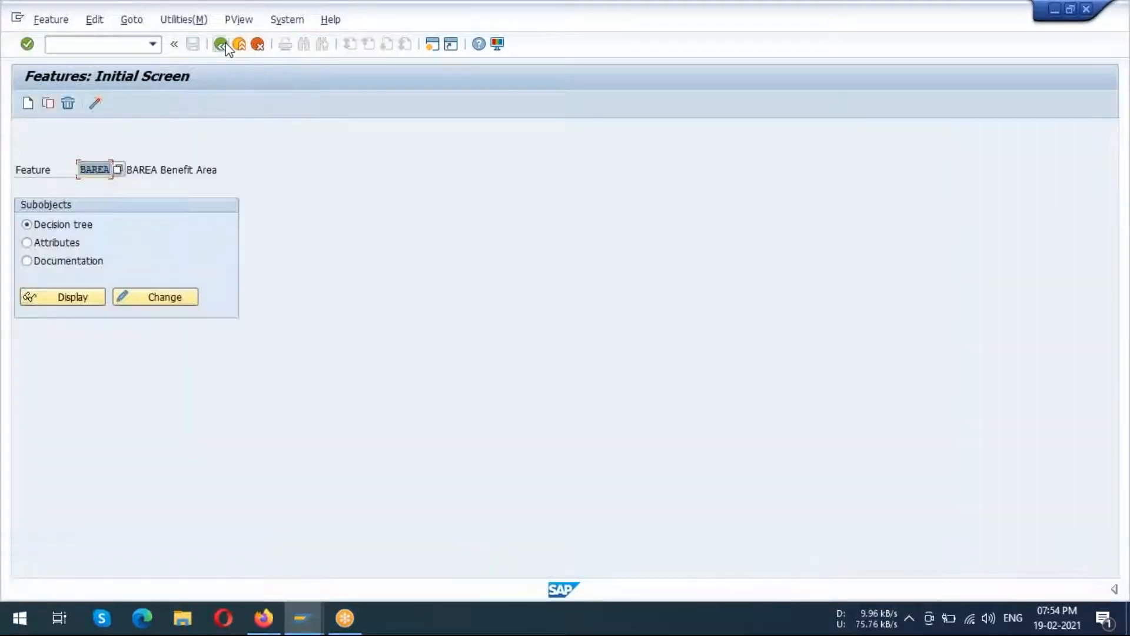
left_click(223, 45)
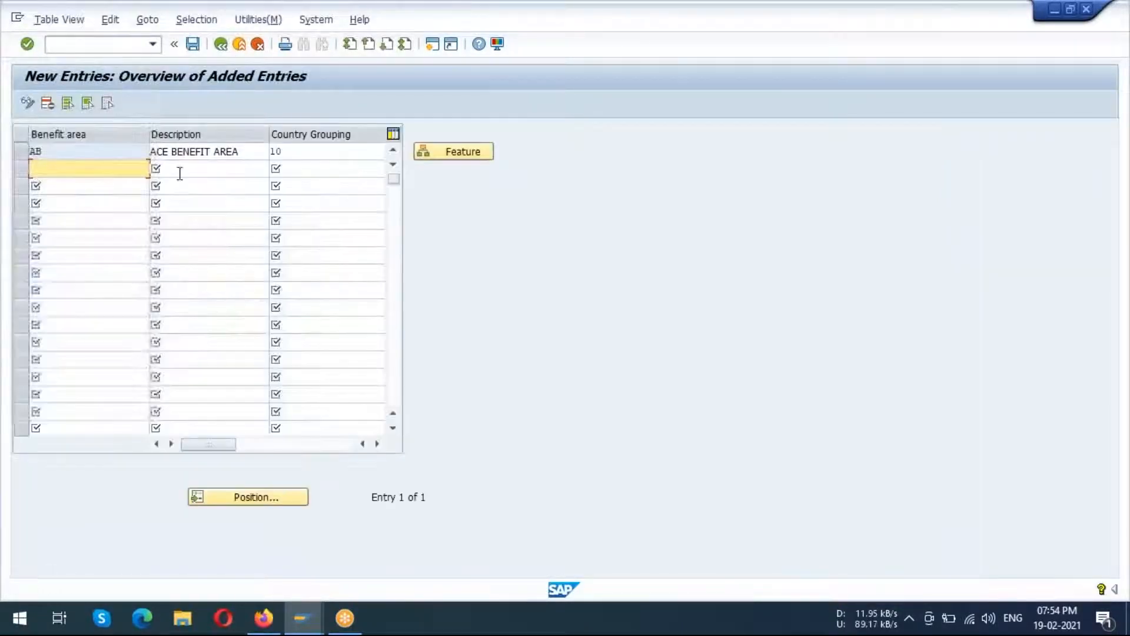
left_click(221, 45)
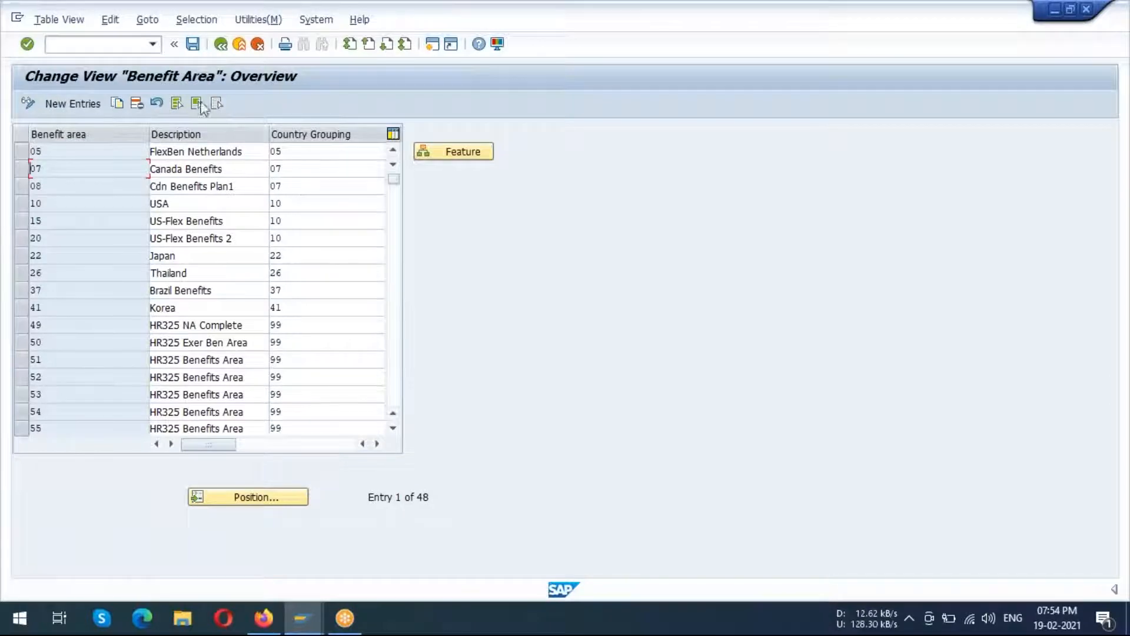
left_click(222, 45)
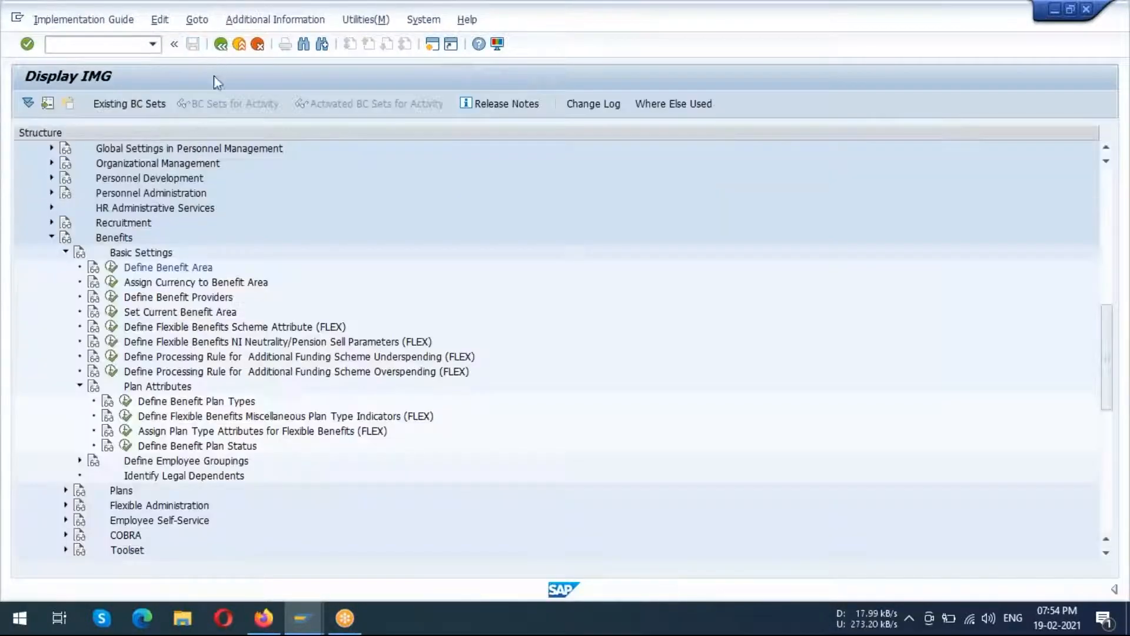
left_click(184, 284)
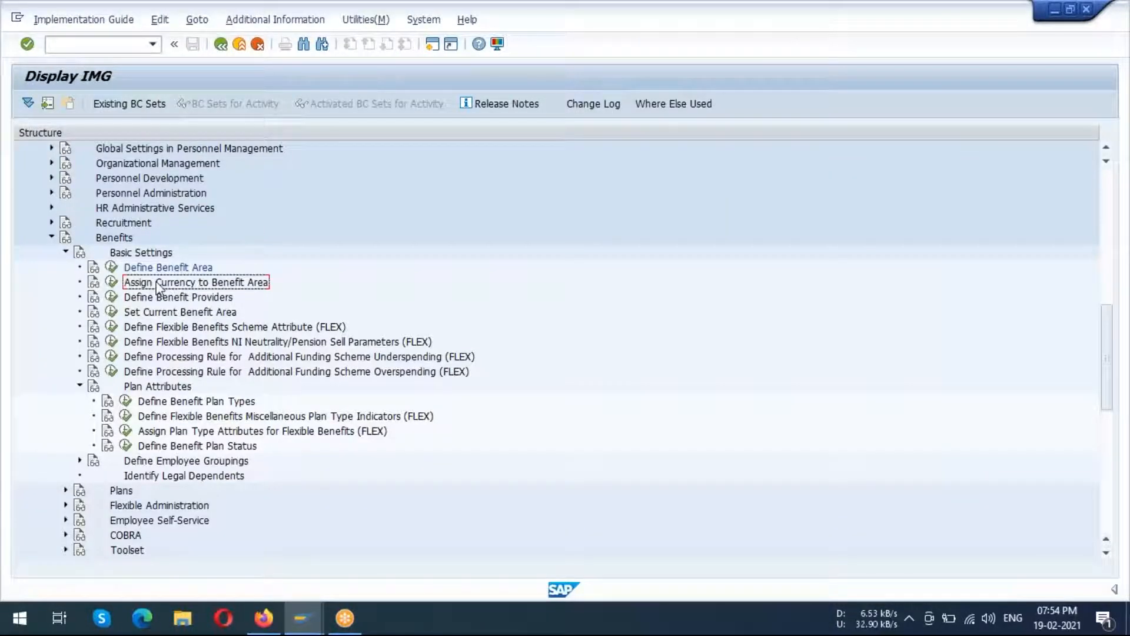
left_click(111, 281)
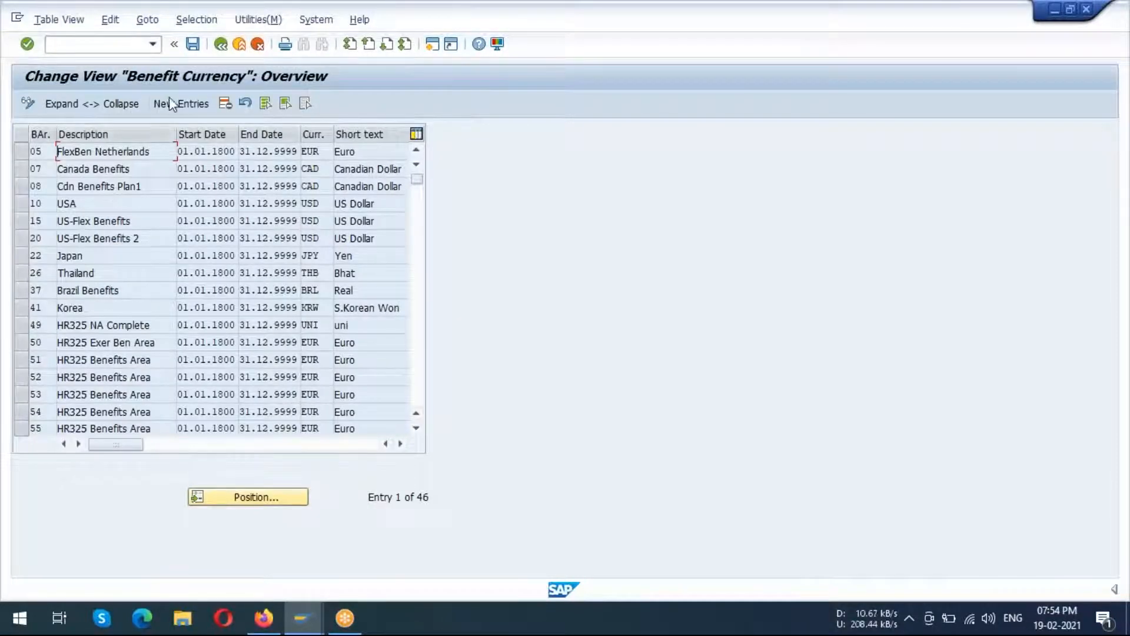
Create a new benefit currency entry and choose benefit area AB, ACE BENEFIT AREA, from the possible values.
left_click(181, 103)
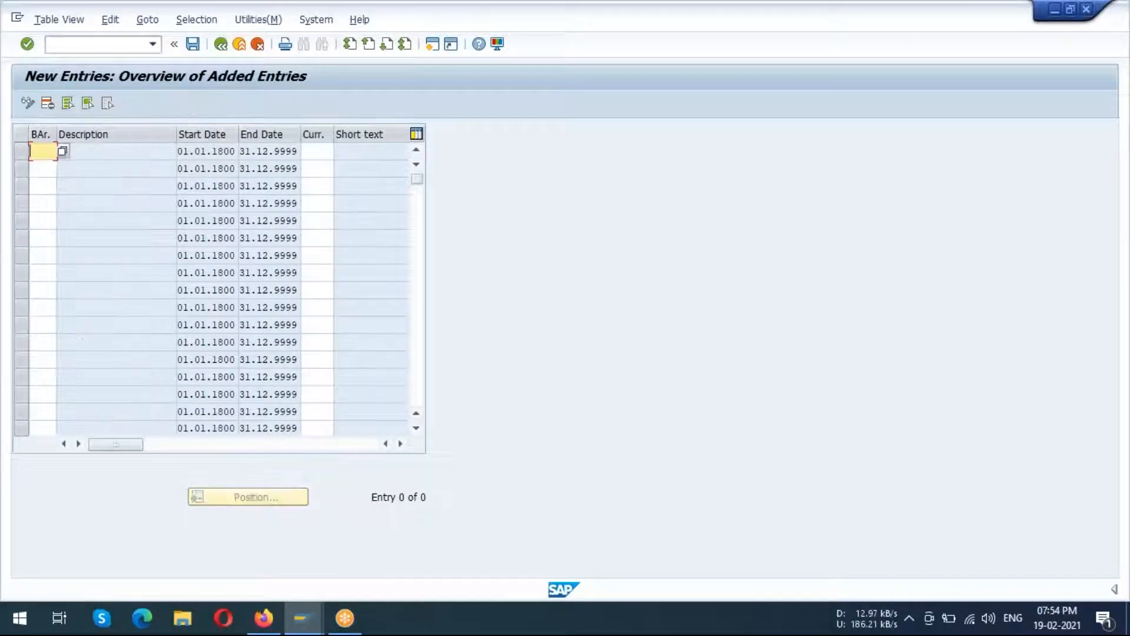
left_click(63, 151)
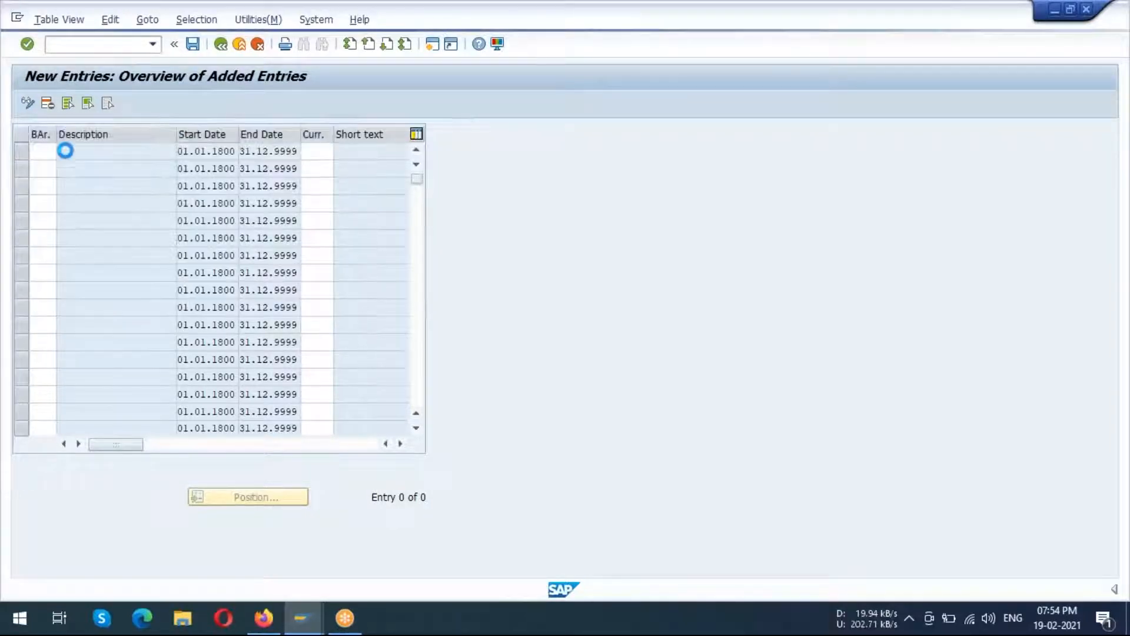
scroll(89, 274, "down", 9)
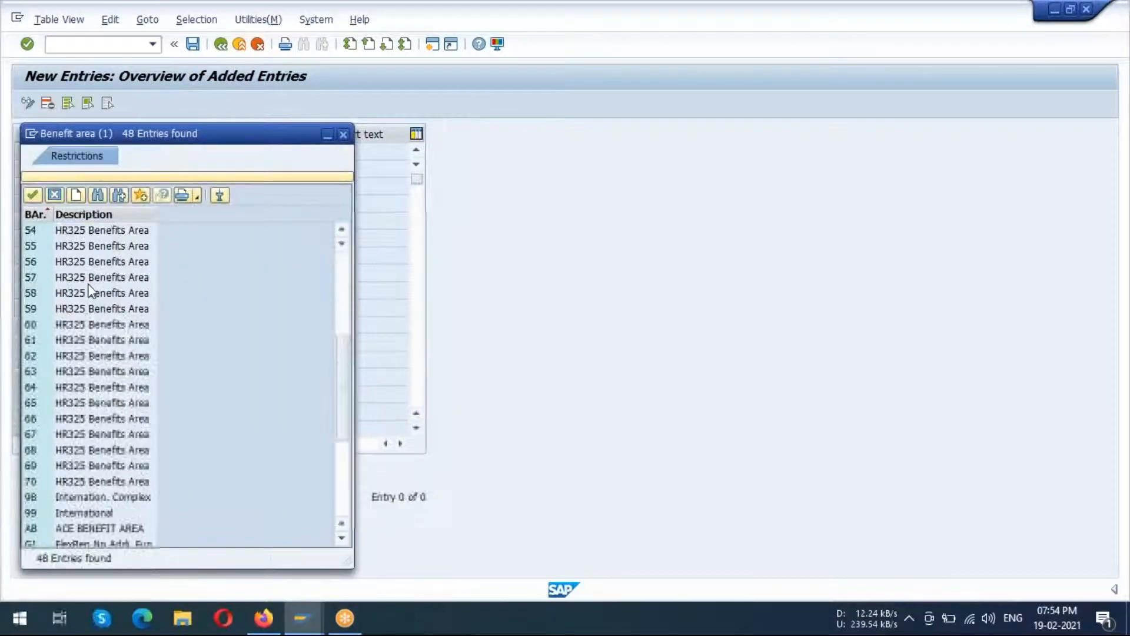
double_click(131, 342)
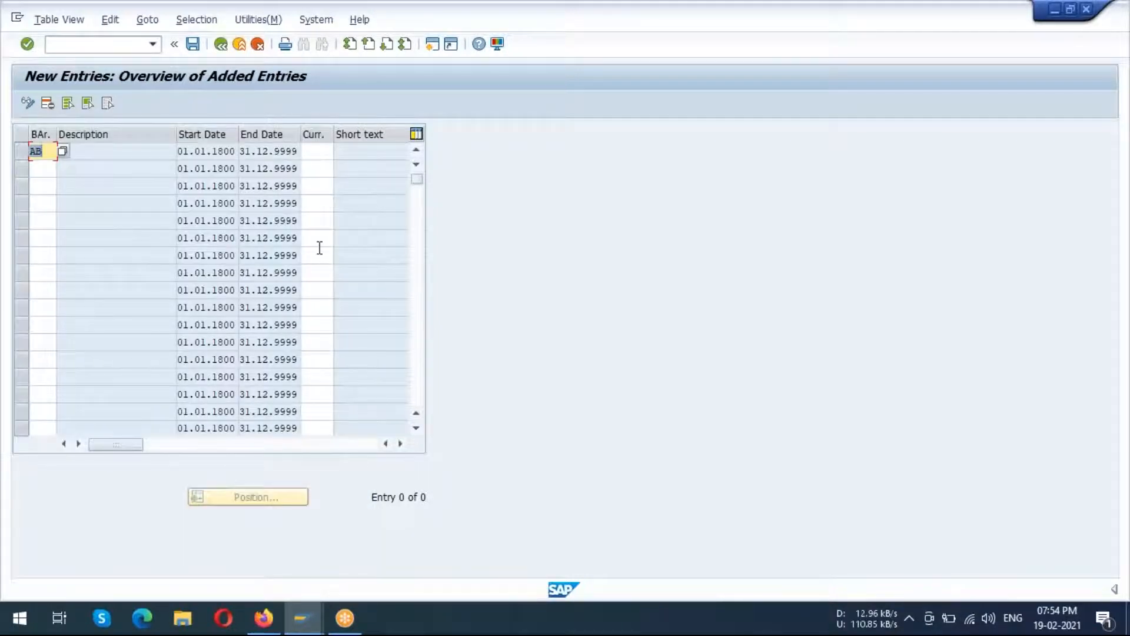
Assign the currency USD, American Dollar, to the benefit area AB entry from the possible currency keys.
left_click(323, 151)
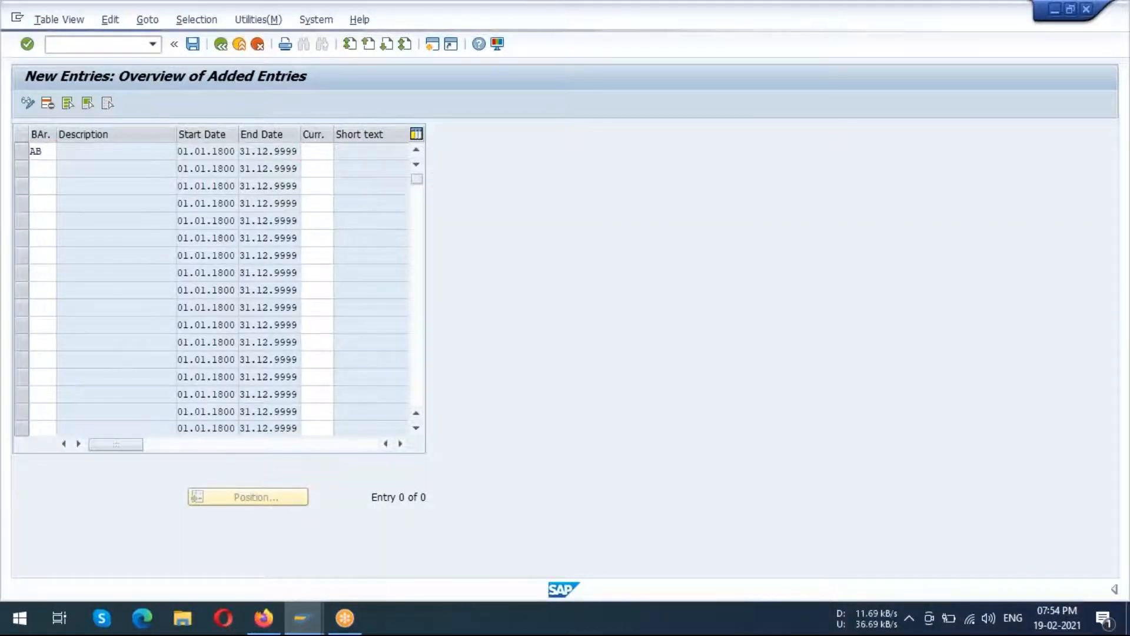
key("F4")
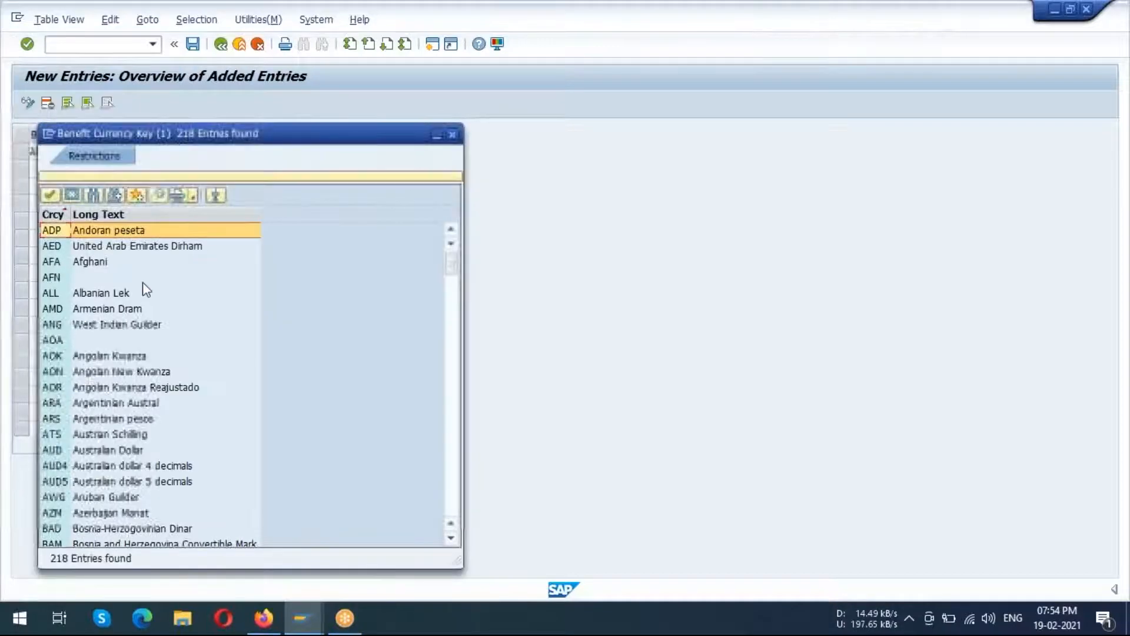
scroll(146, 294, "down", 5)
scroll(147, 297, "down", 20)
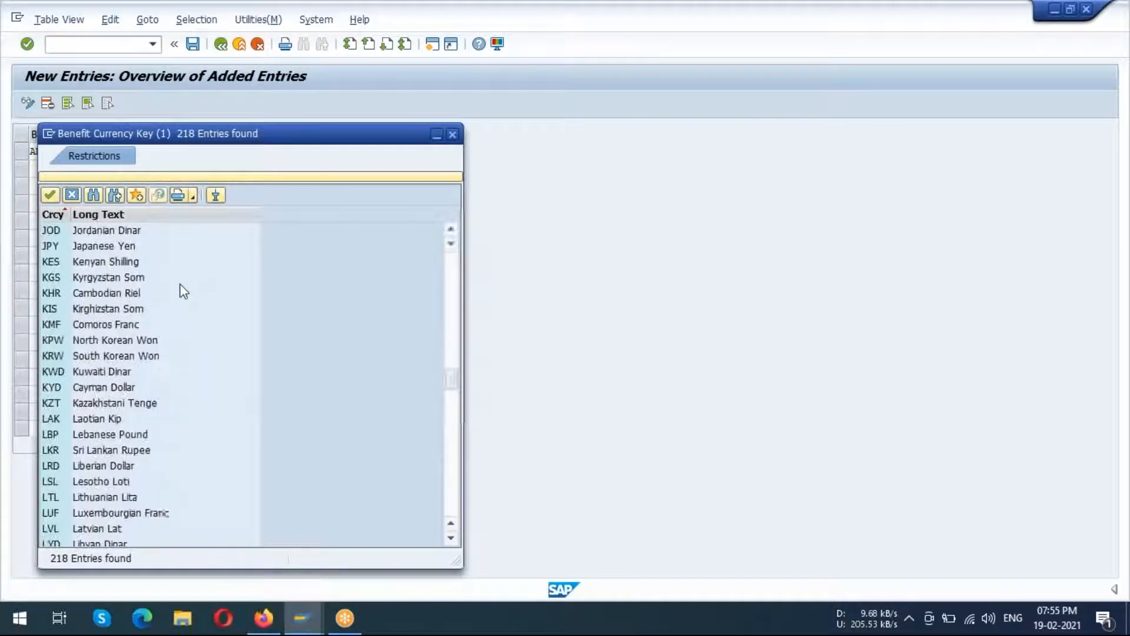
scroll(189, 282, "down", 20)
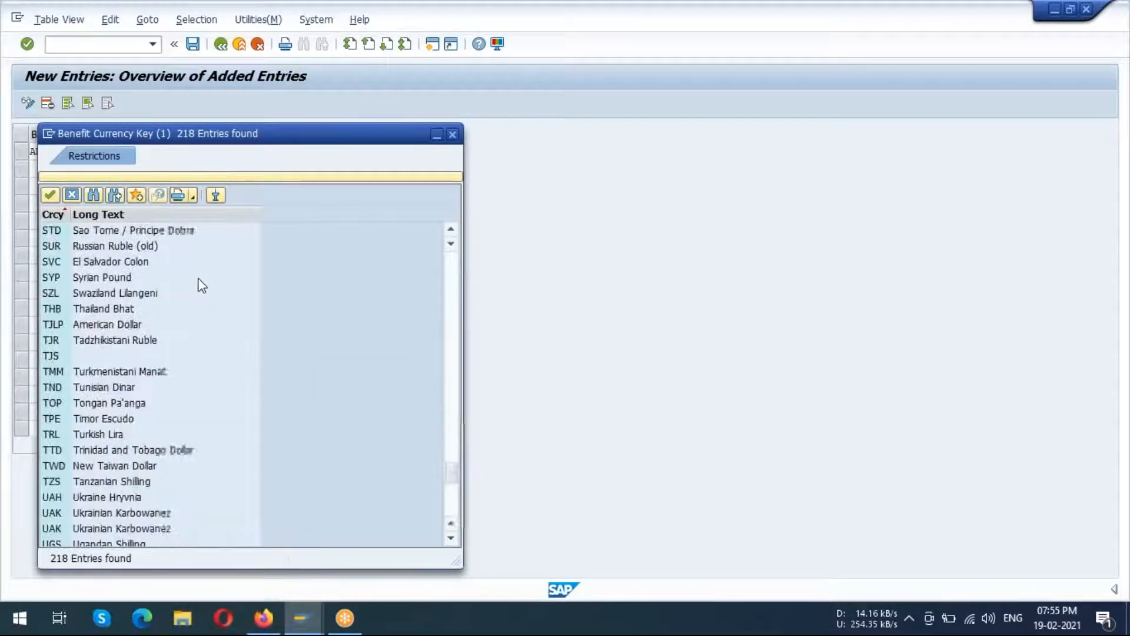
scroll(209, 281, "down", 3)
scroll(121, 327, "up", 1)
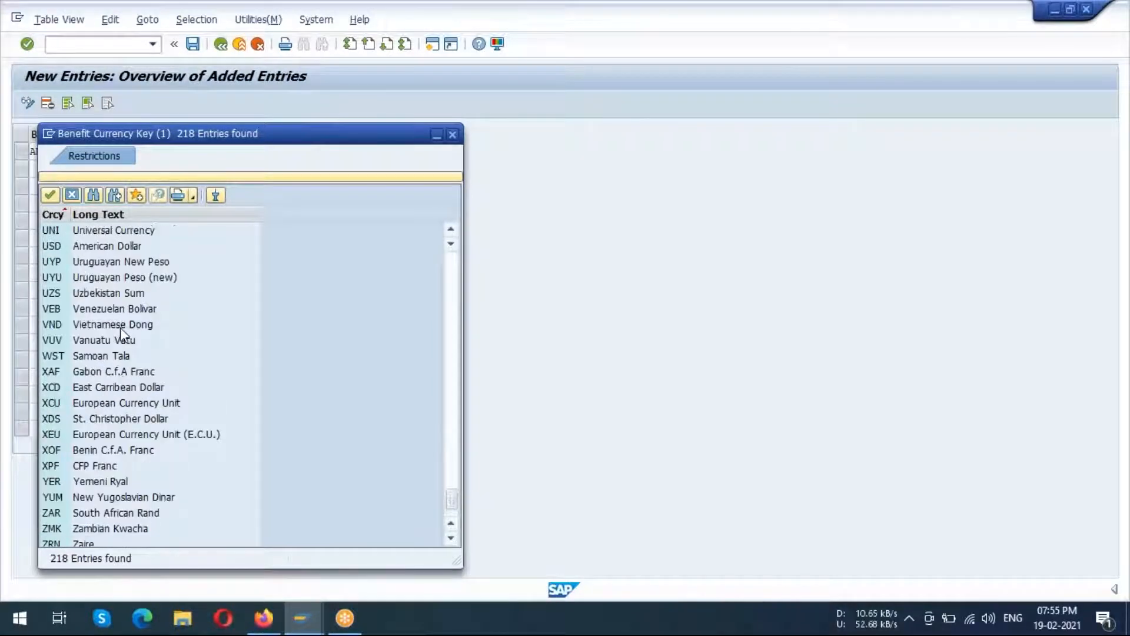
double_click(119, 245)
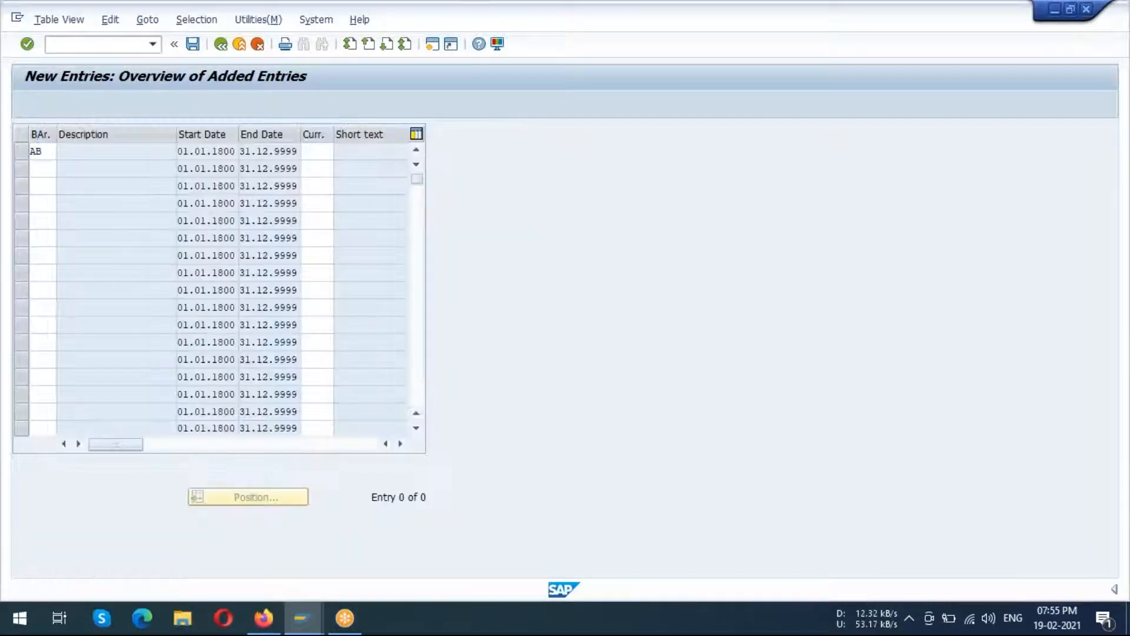
Save the currency assignment in the ACE US GROUP customizing request and return to the implementation guide.
left_click(193, 44)
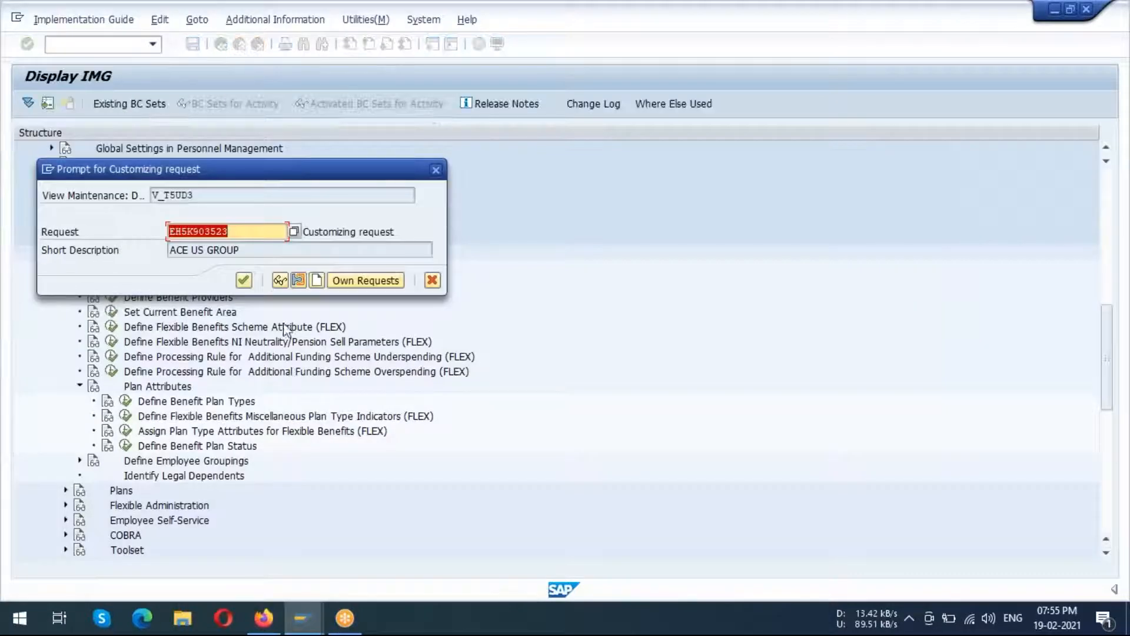
left_click(245, 281)
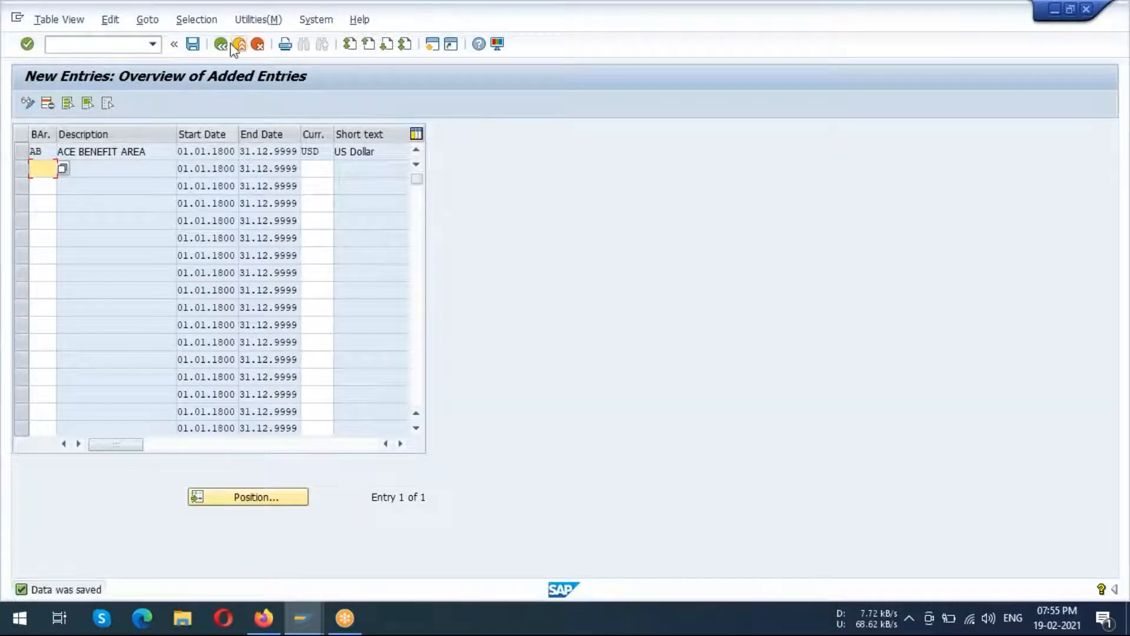
left_click(222, 45)
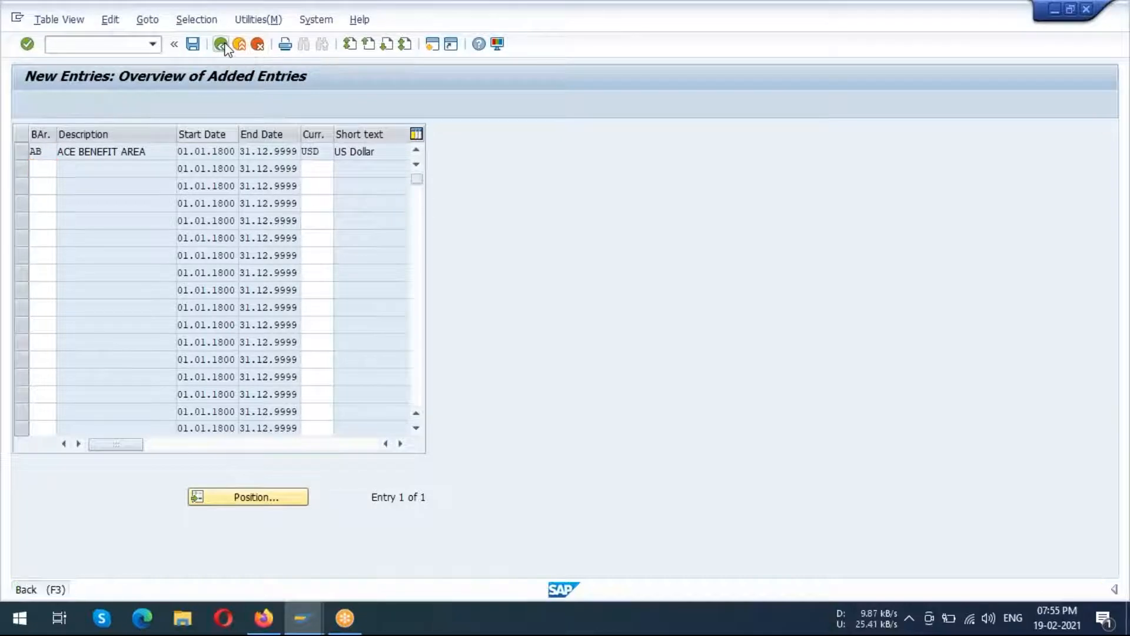
left_click(223, 45)
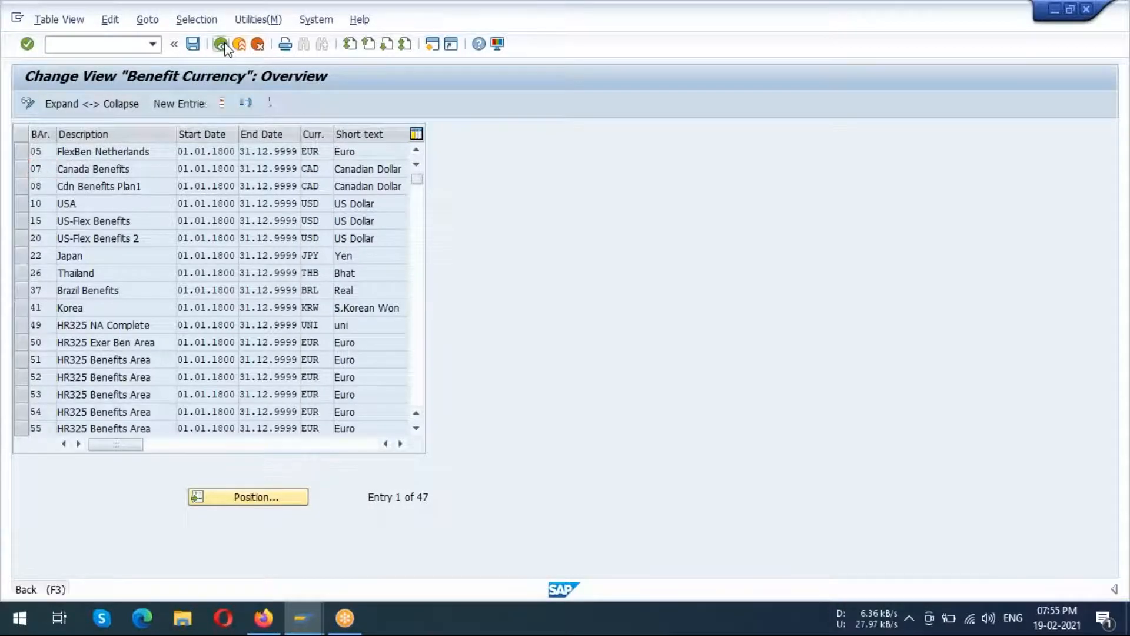
Open the Define Benefit Providers activity under the Benefits basic settings.
left_click(168, 301)
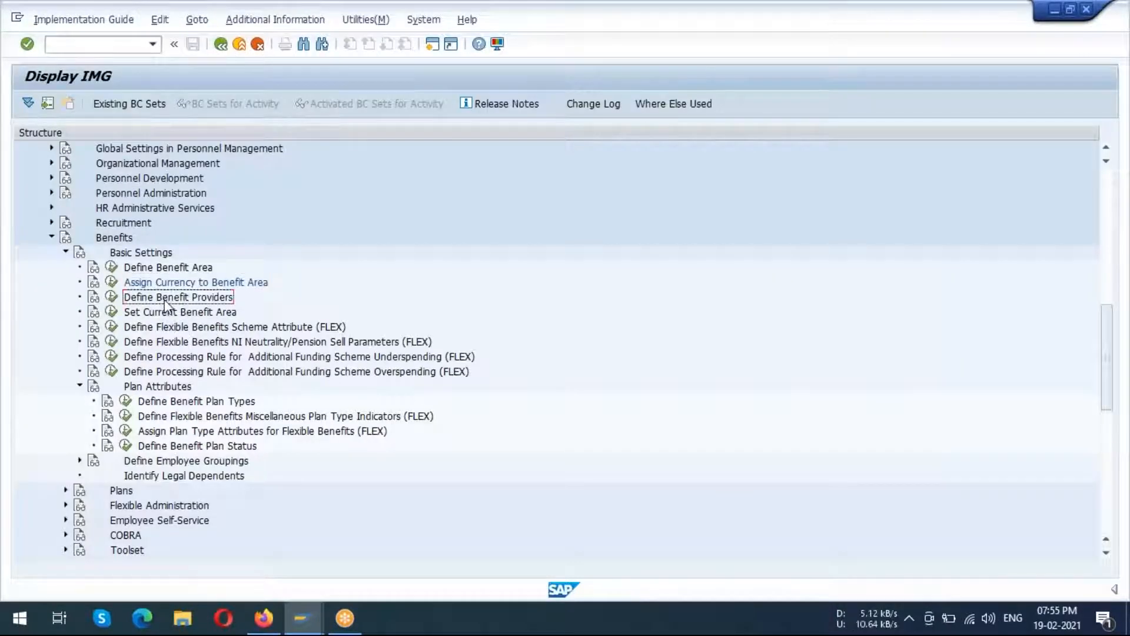
left_click(97, 299)
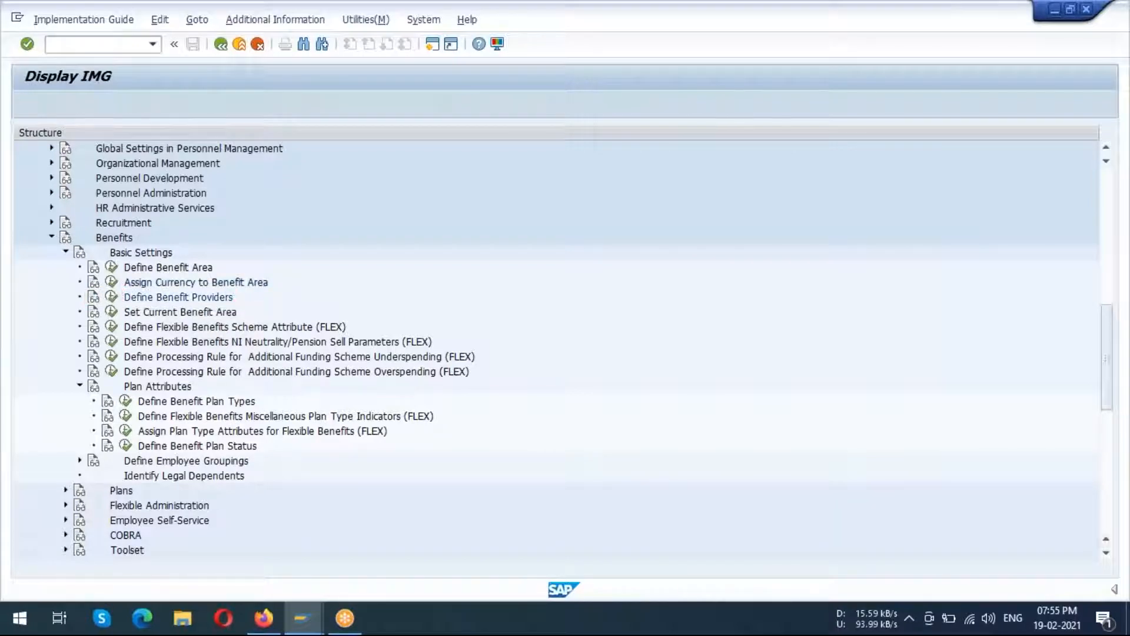
left_click(112, 297)
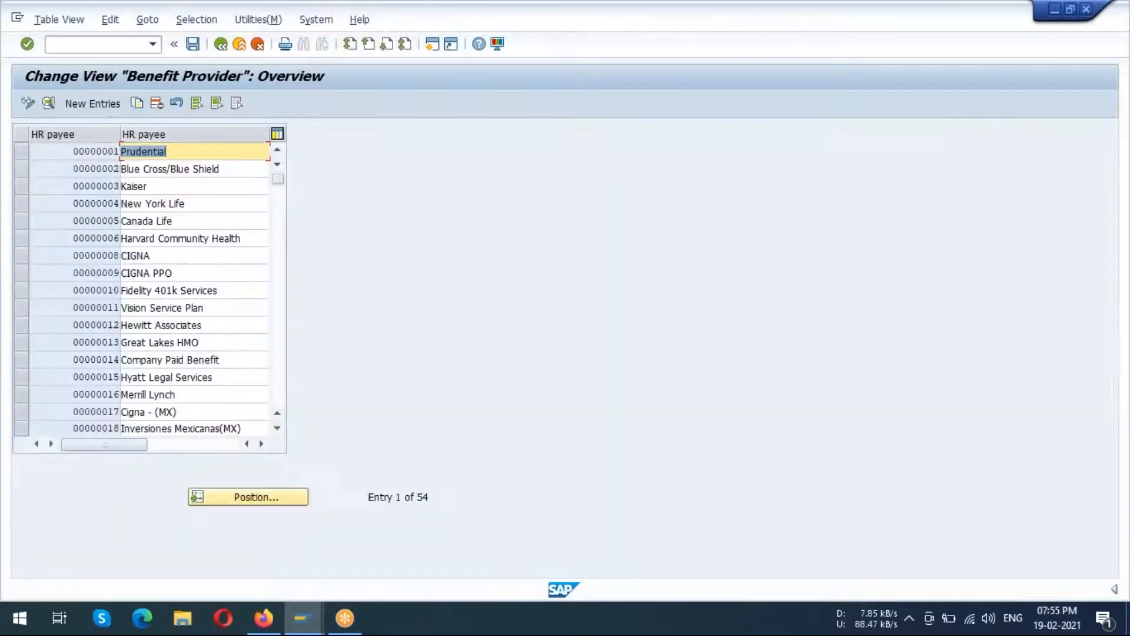
left_click(109, 101)
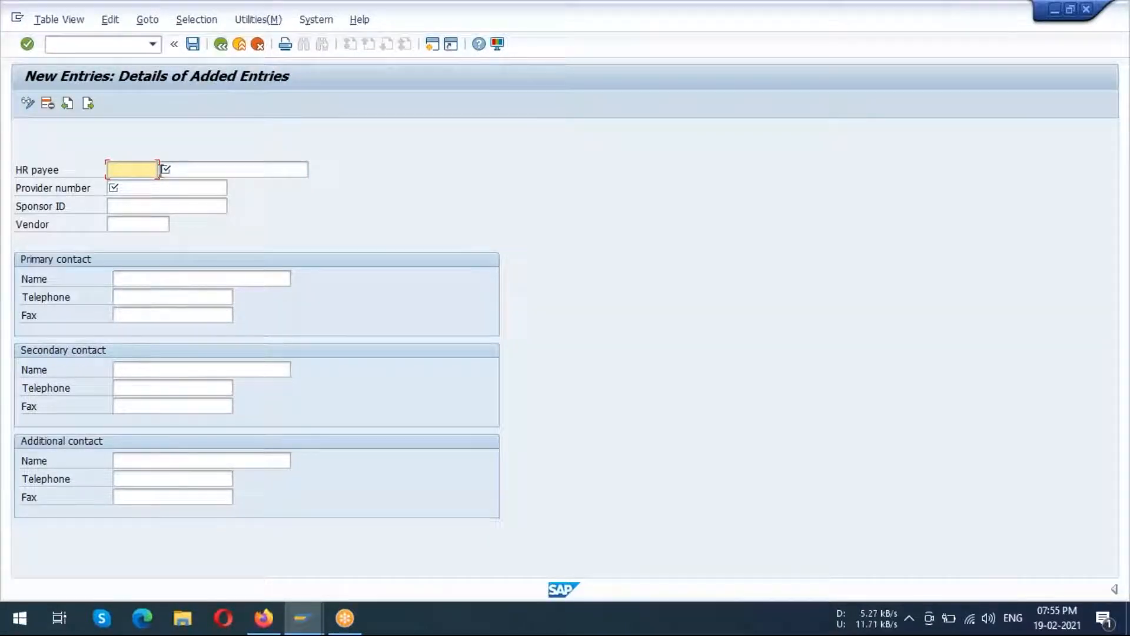
type("11111111")
left_click(218, 169)
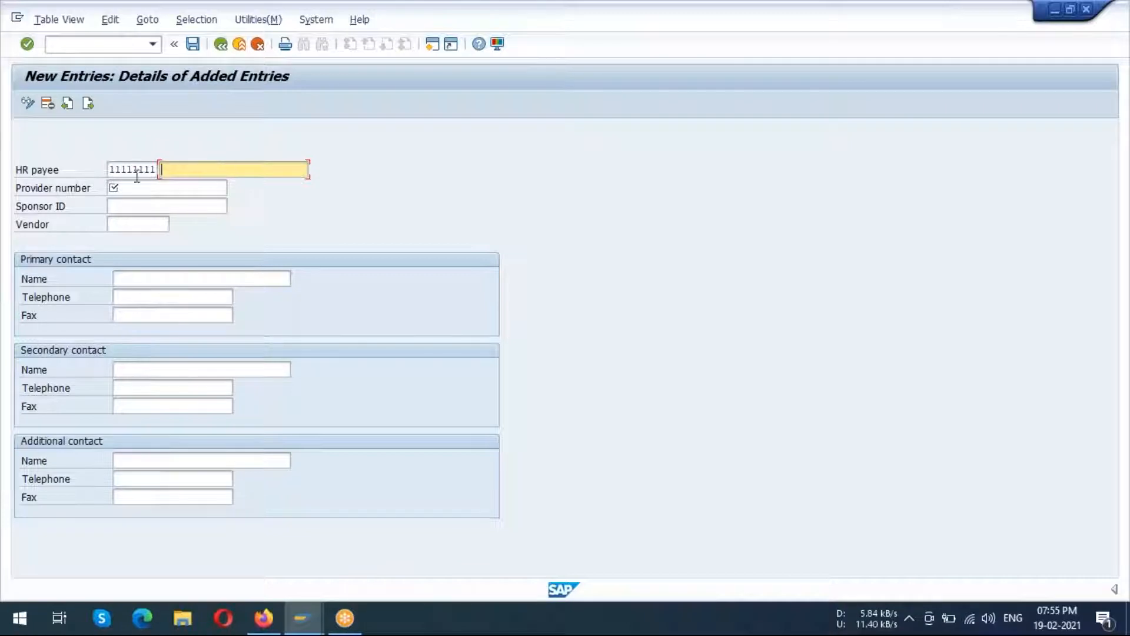
double_click(118, 170)
type("1")
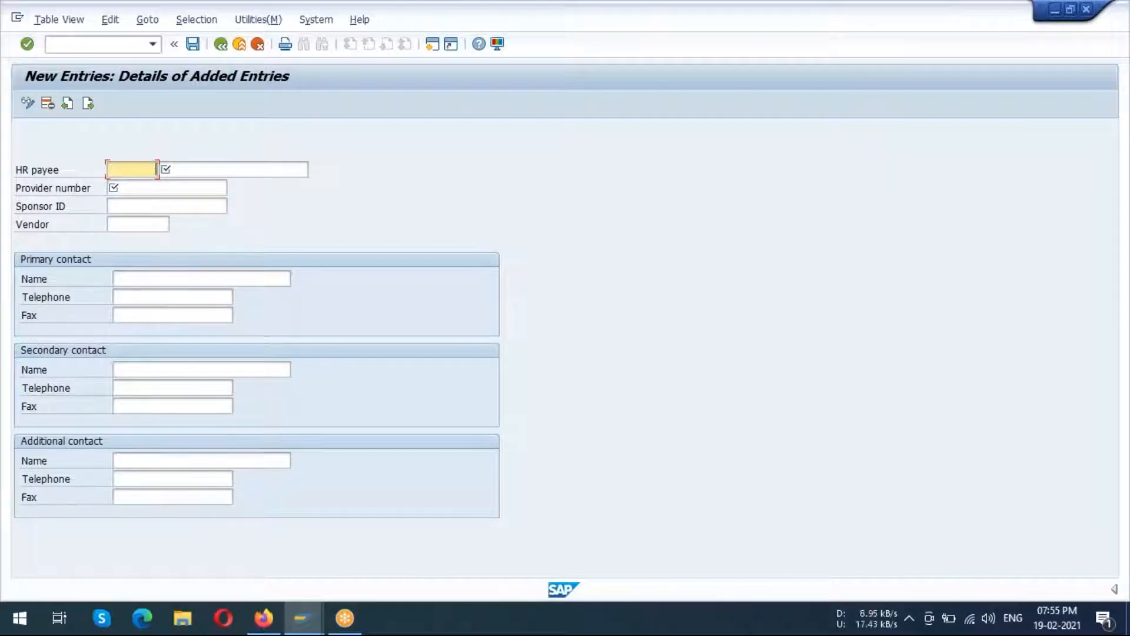
left_click(228, 48)
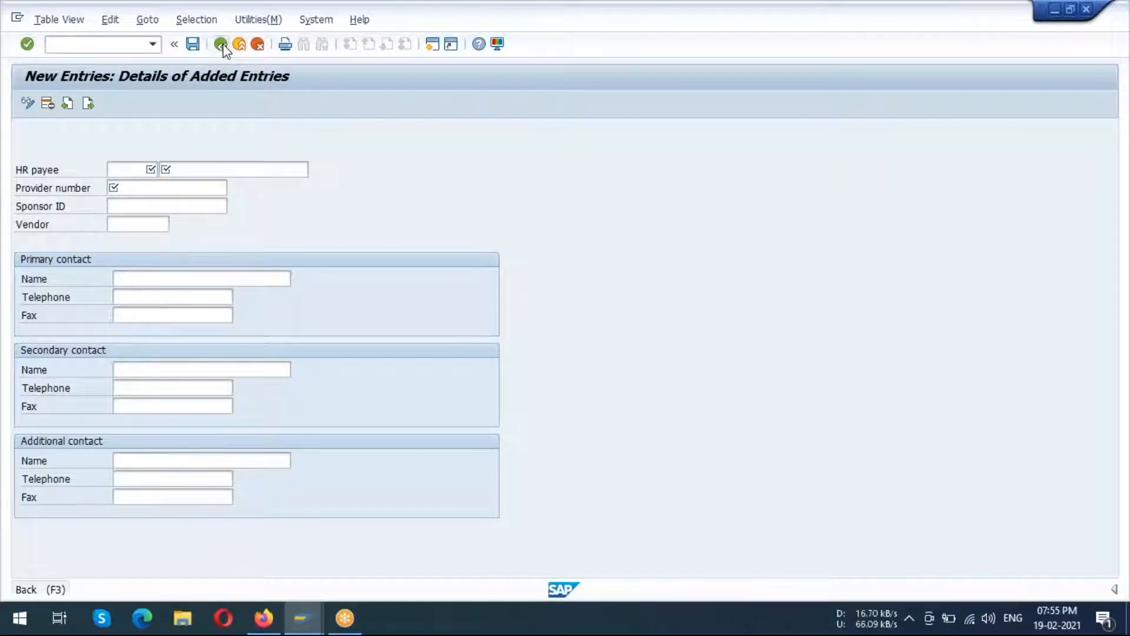
left_click(240, 50)
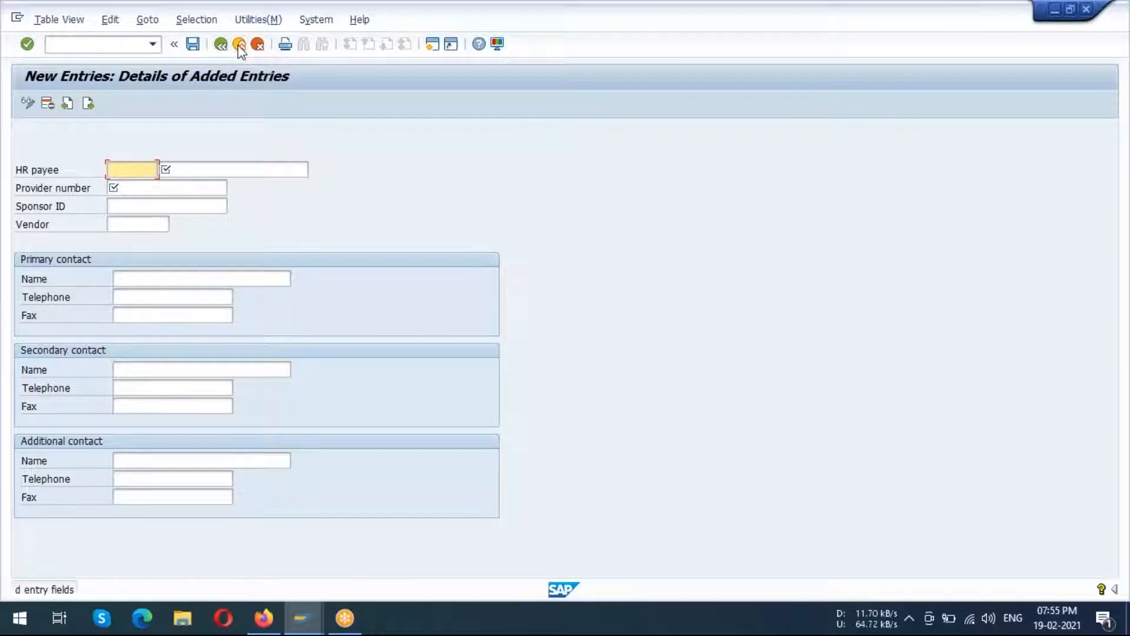
left_click(257, 45)
left_click(257, 45)
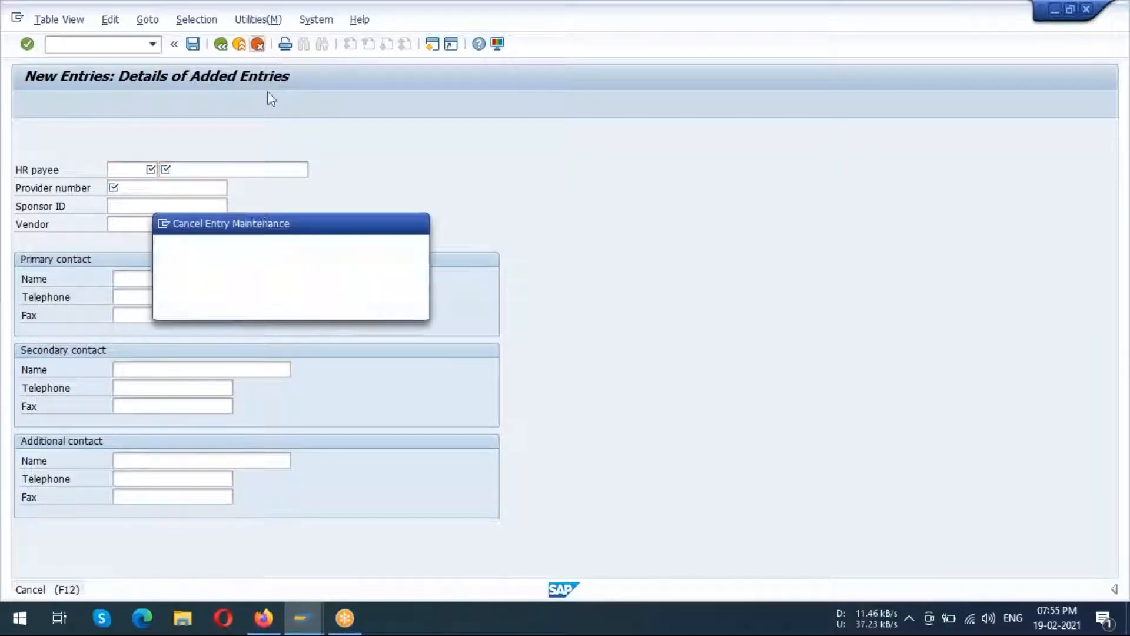
left_click(222, 302)
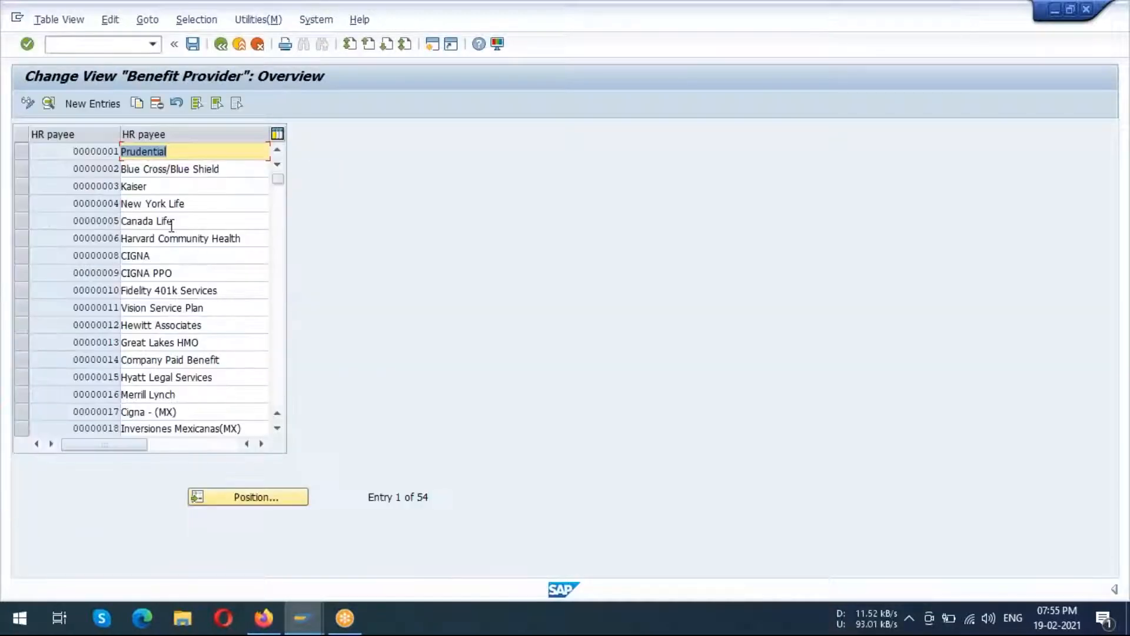
Look through the existing benefit providers, such as Great Lakes HMO, Hewitt Associates, CIGNA and New York Life.
left_click(1109, 227)
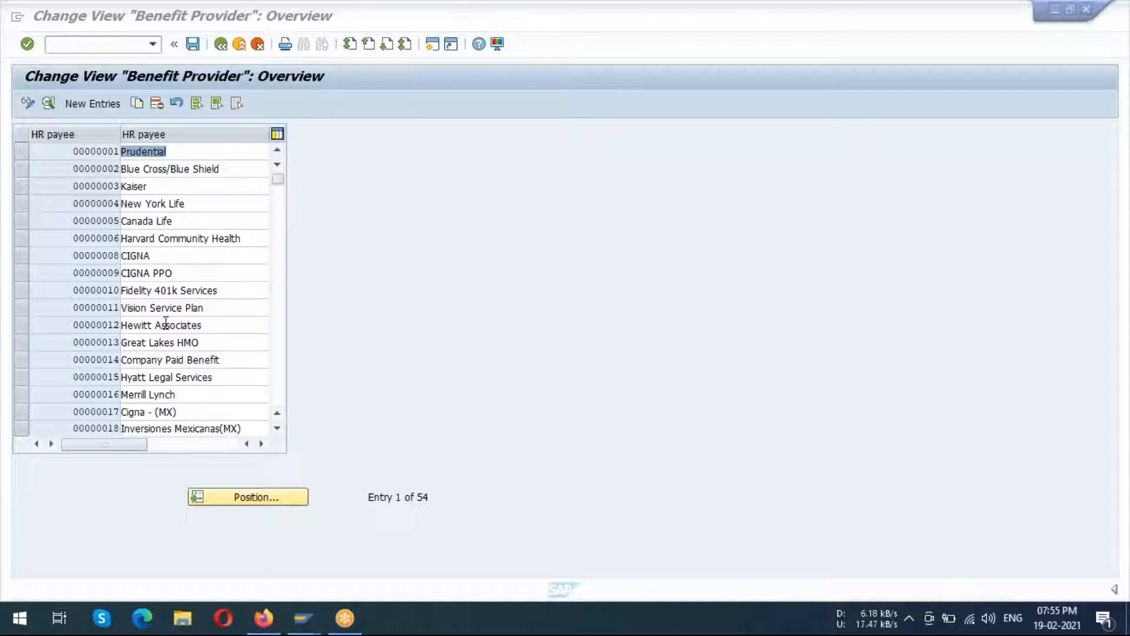
left_click(215, 343)
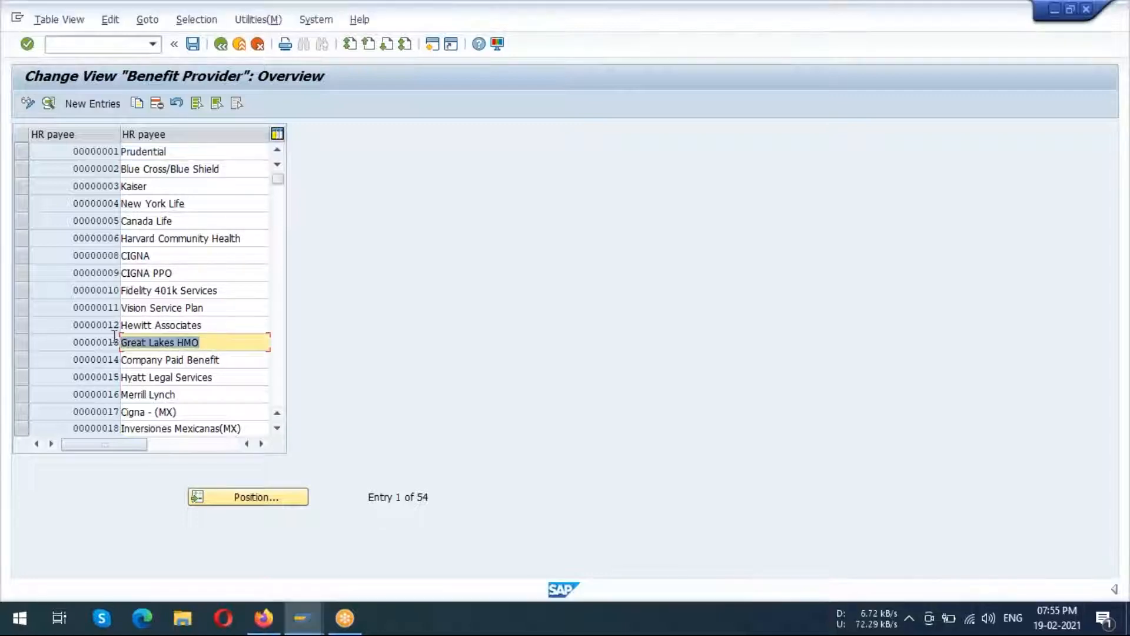
key("Up")
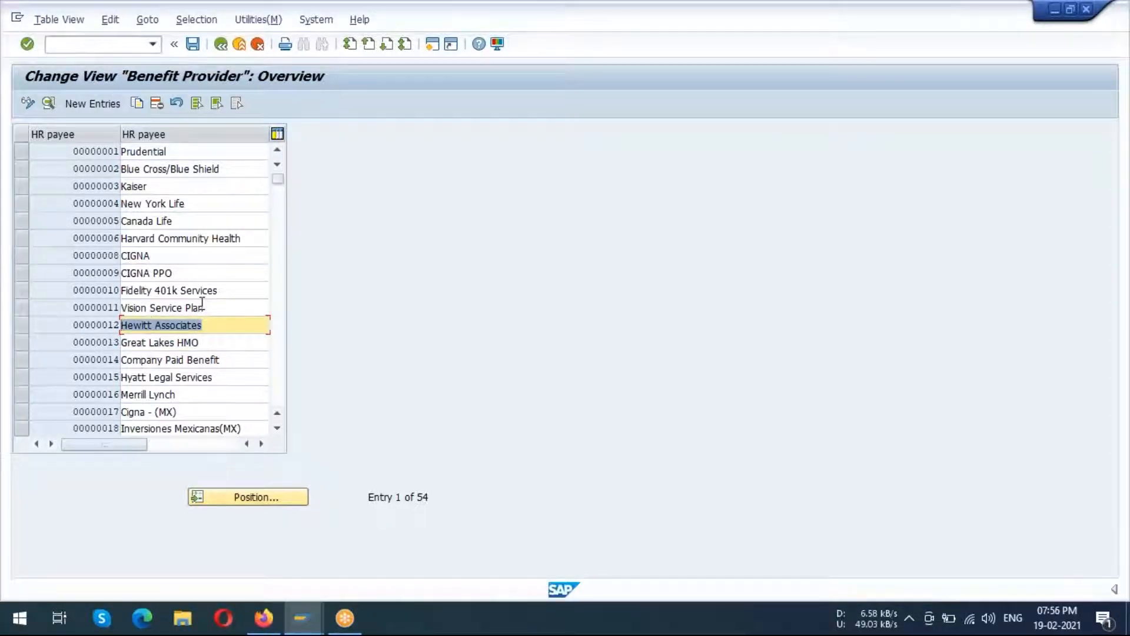
left_click(167, 255)
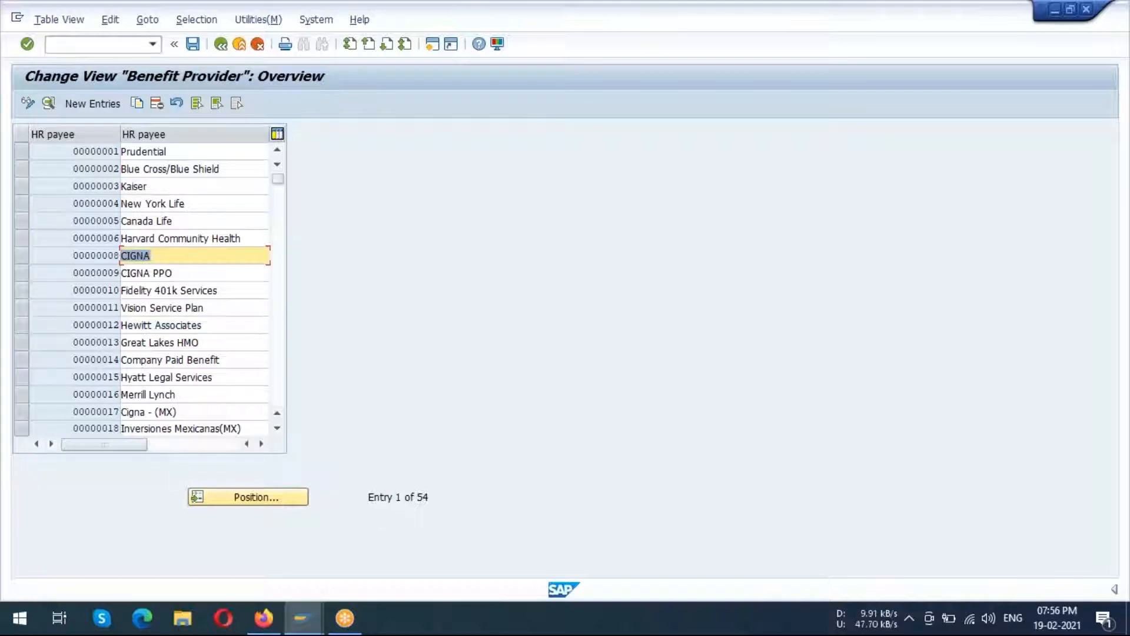
left_click(190, 204)
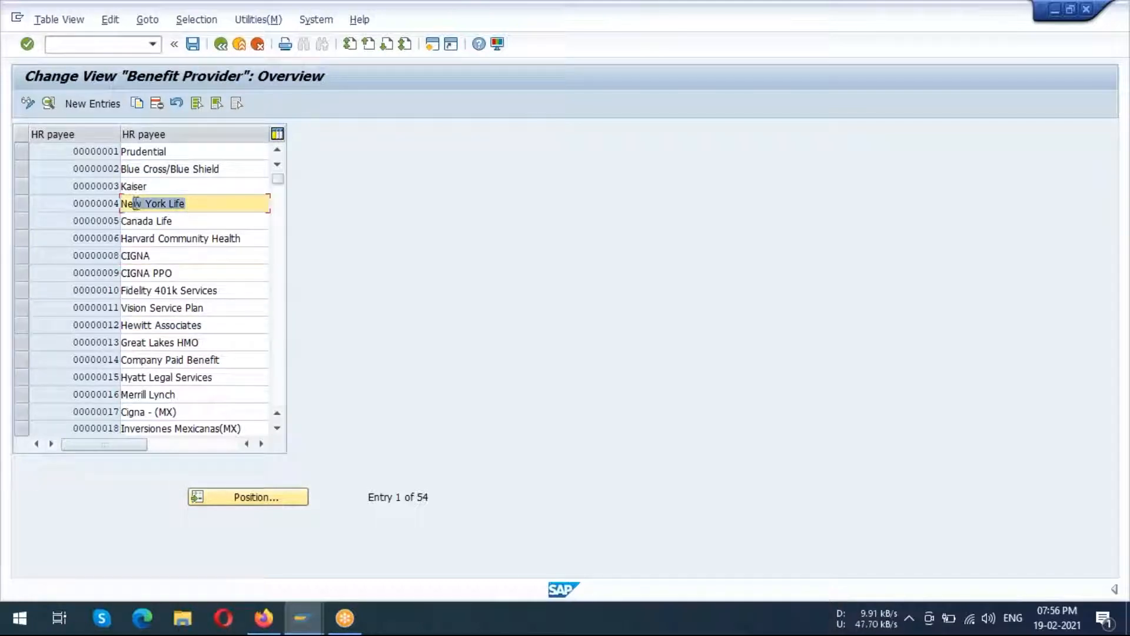
left_click(185, 214)
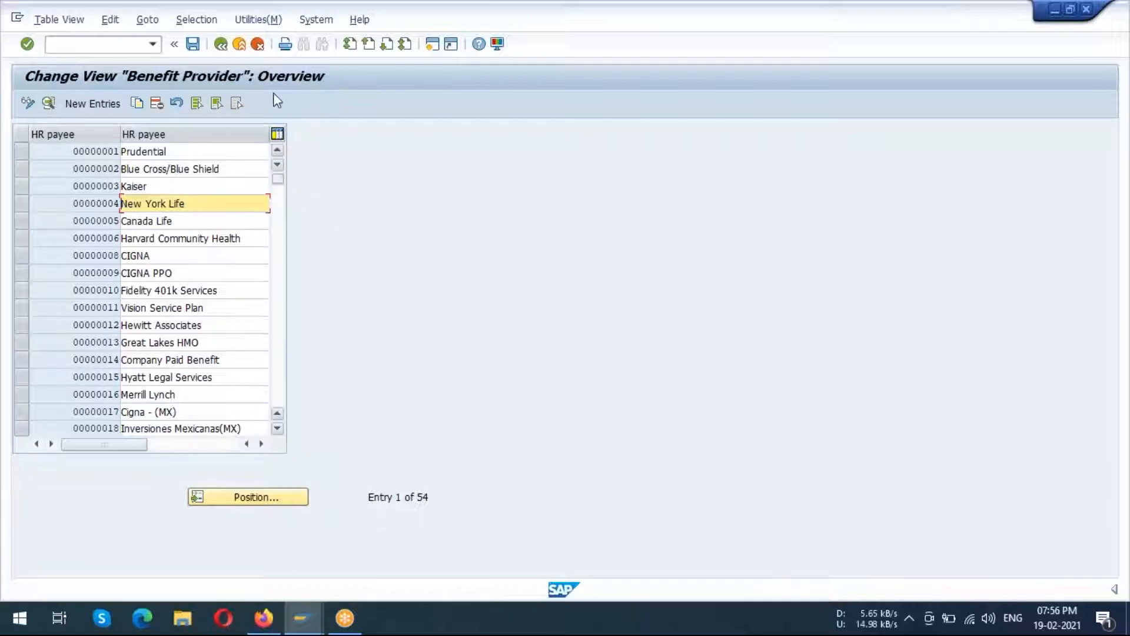
Reopen the benefit providers, view the details of New York Life, copy its provider number and return to the overview.
left_click(222, 46)
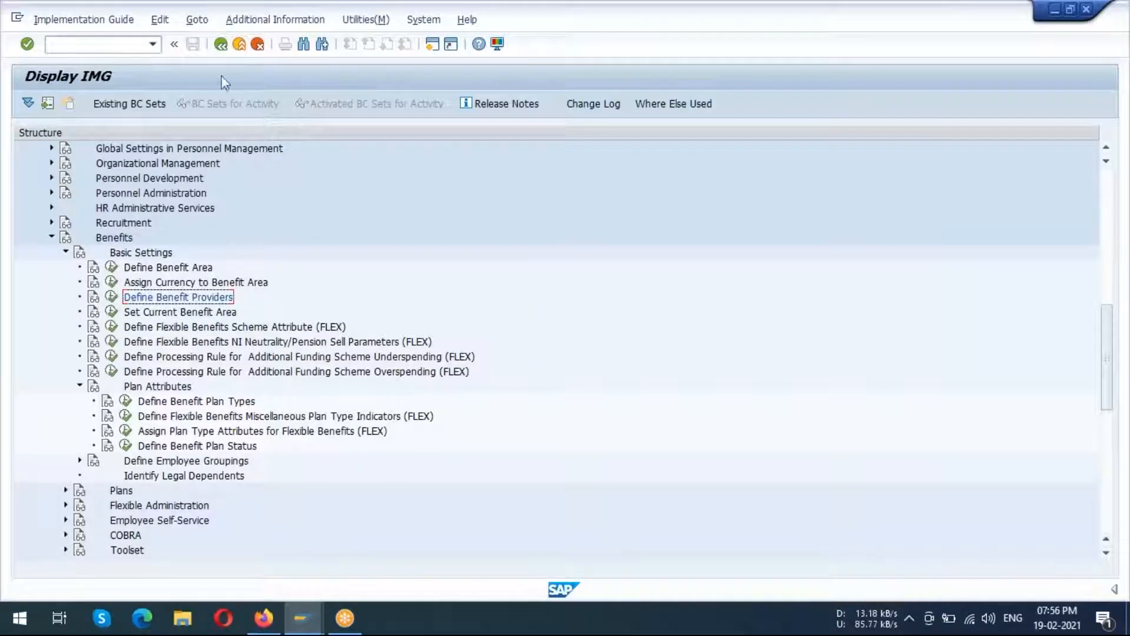
left_click(113, 300)
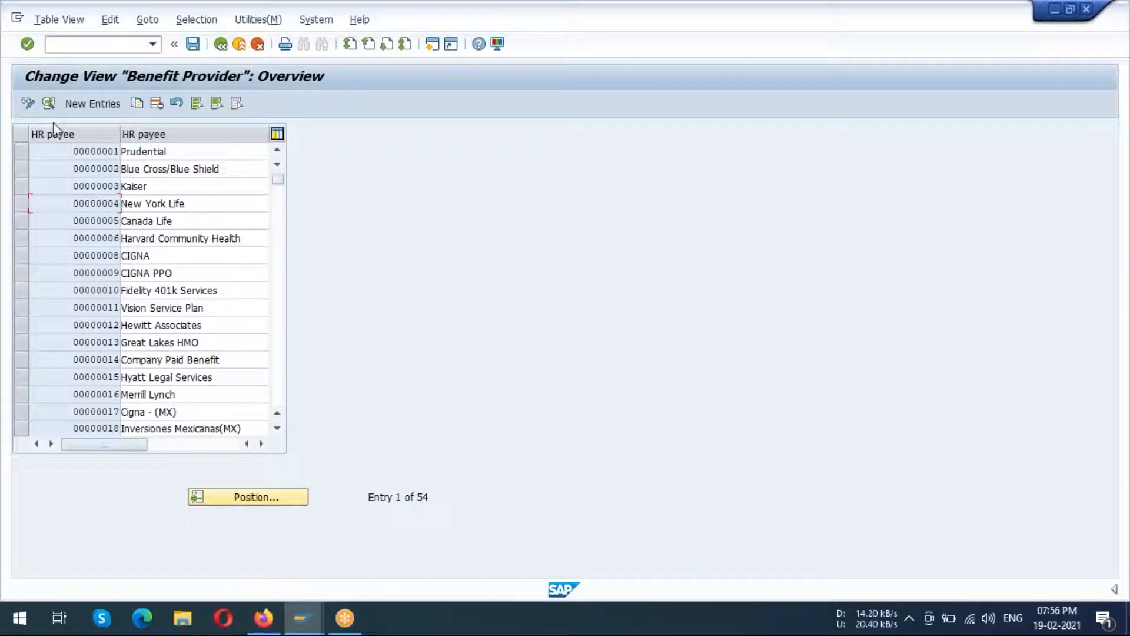
left_click(47, 105)
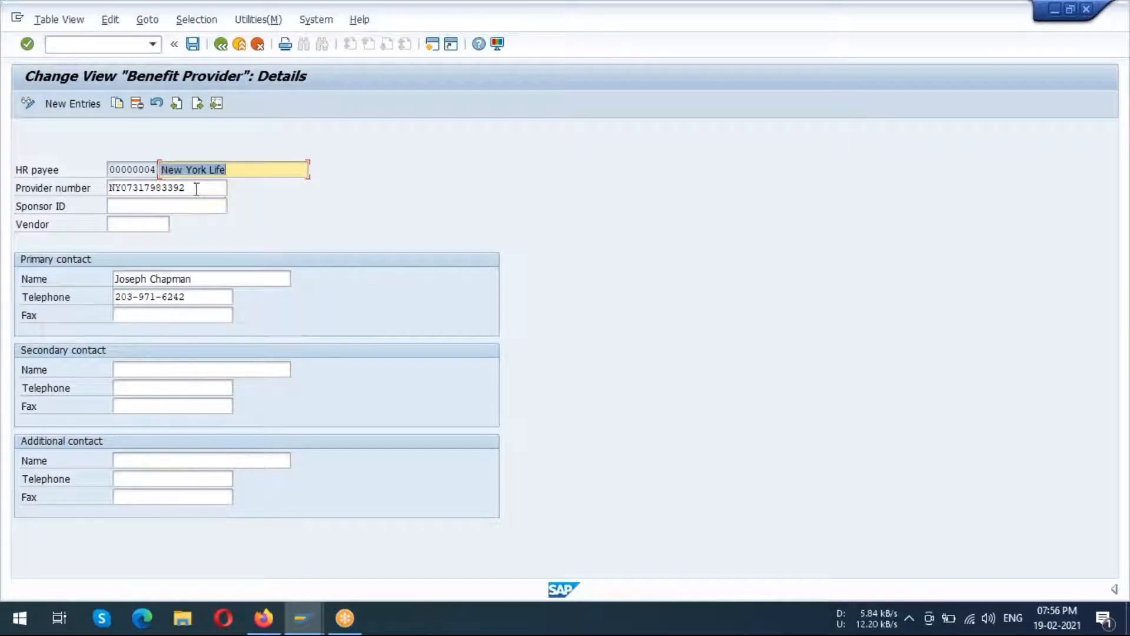
left_click_drag(199, 189, 107, 171)
key("ctrl+c")
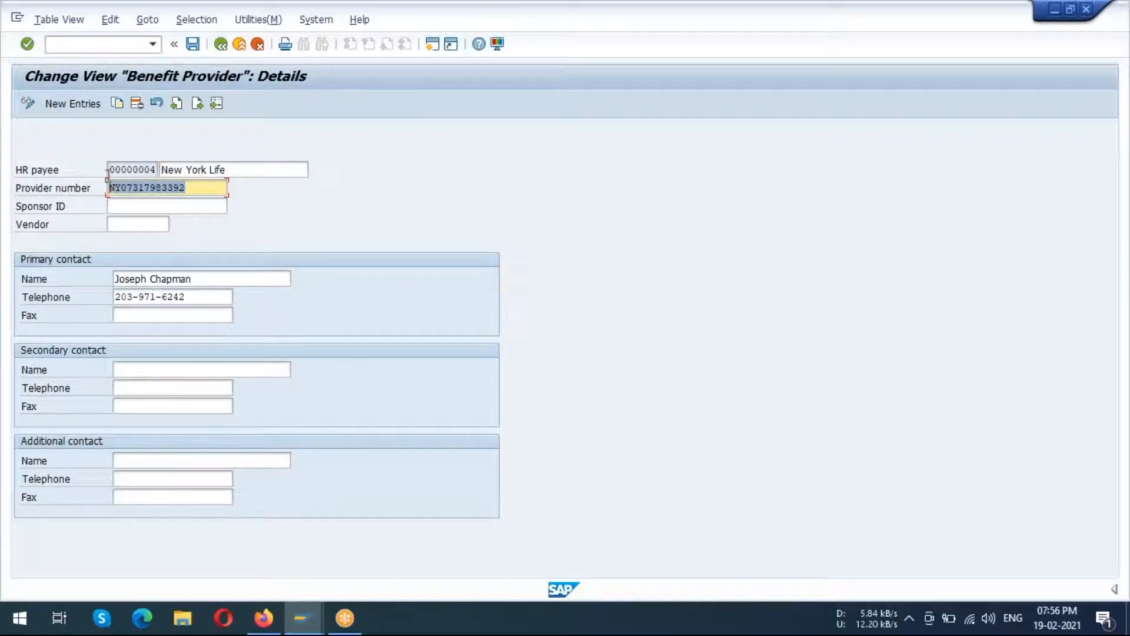
left_click(532, 129)
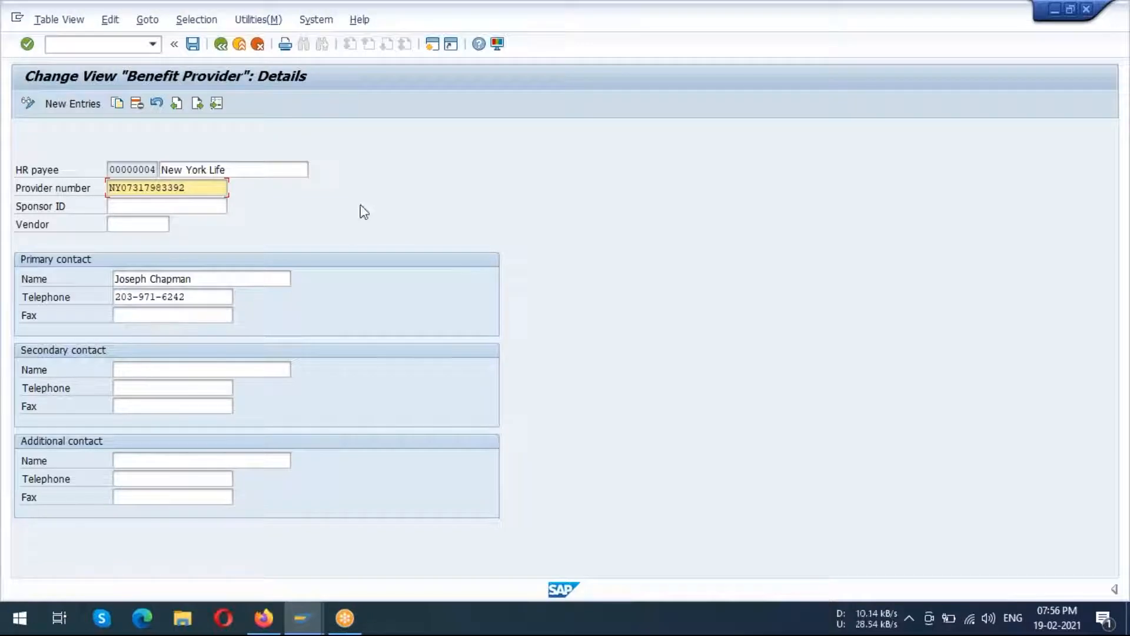
left_click(221, 45)
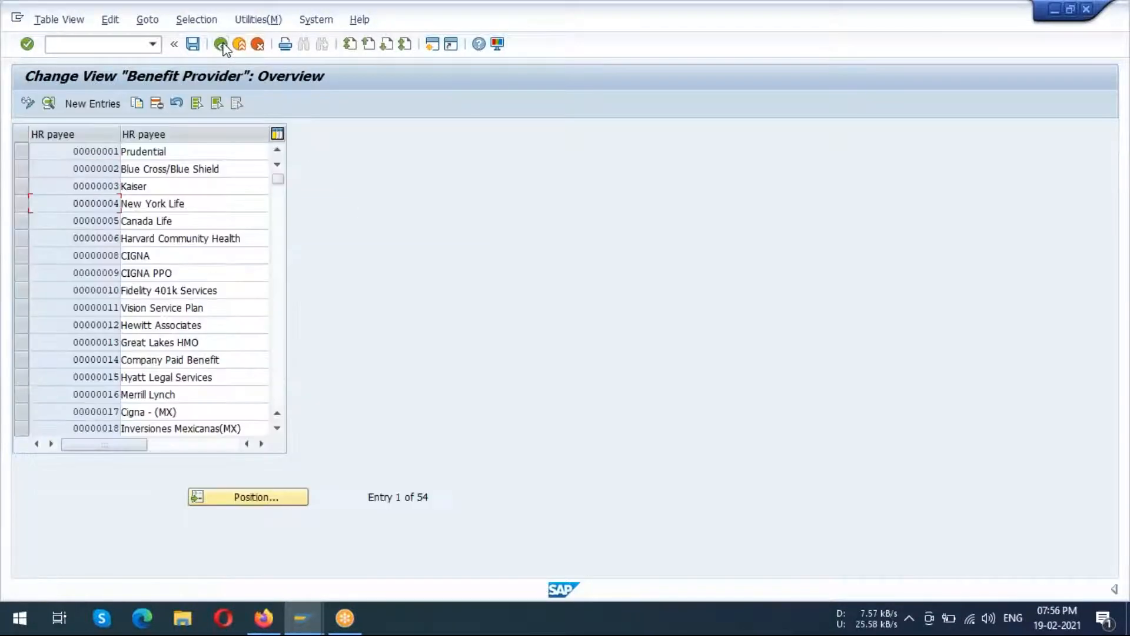
Start a new benefit provider entry with HR payee 1001 and the name NEW YORK LIFE.
left_click(103, 104)
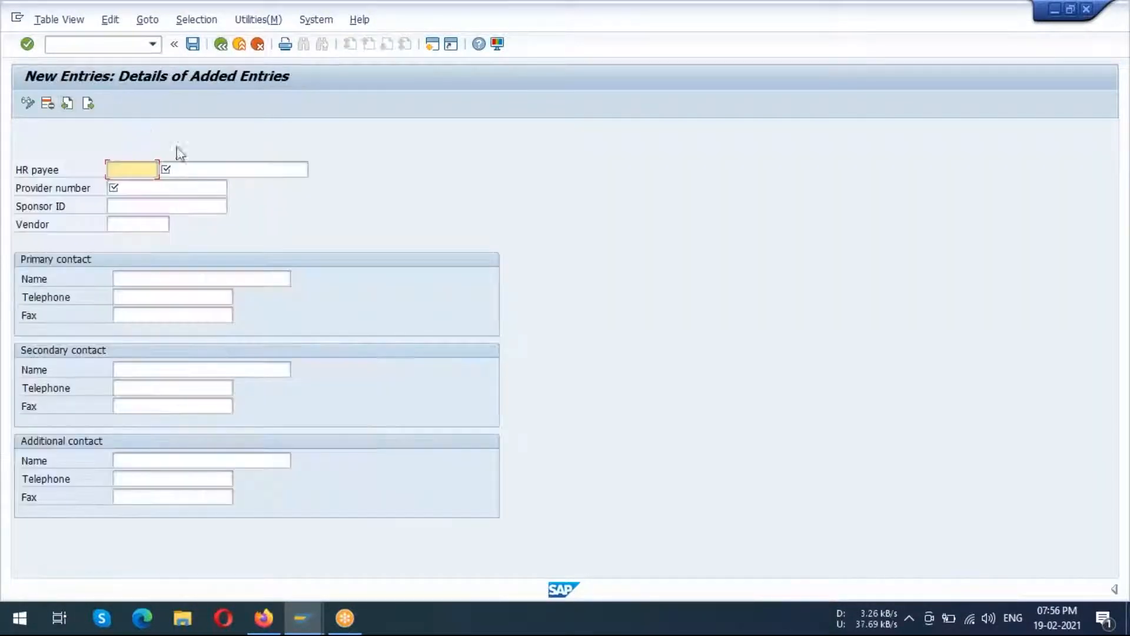
type("100")
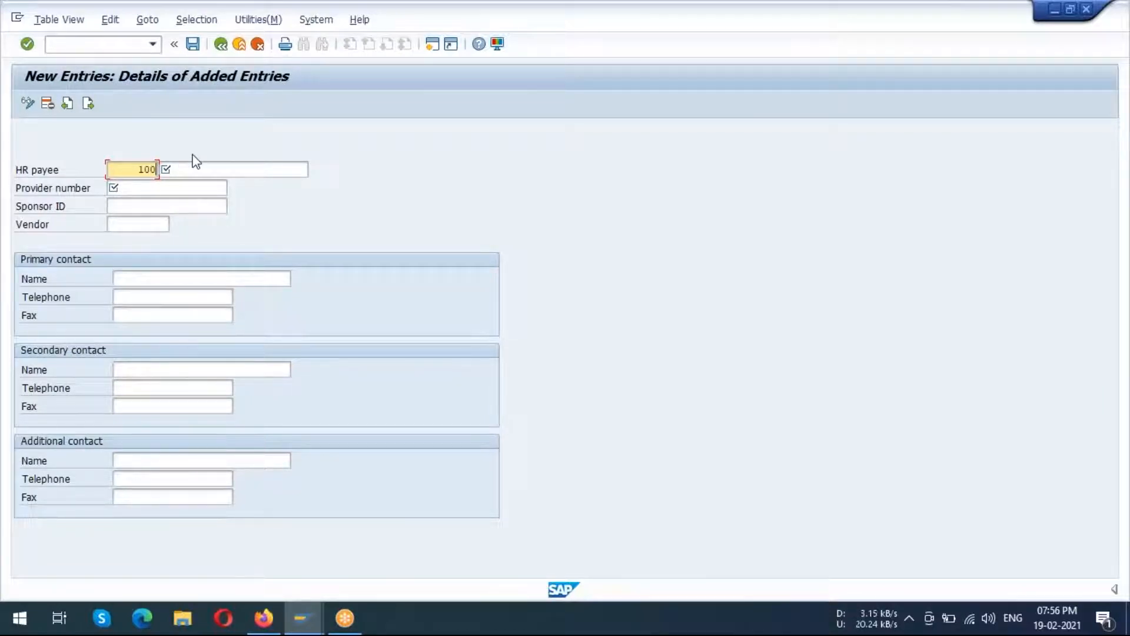
type("11111")
key("BackSpace")
key("BackSpace")
key("BackSpace")
left_click(275, 171)
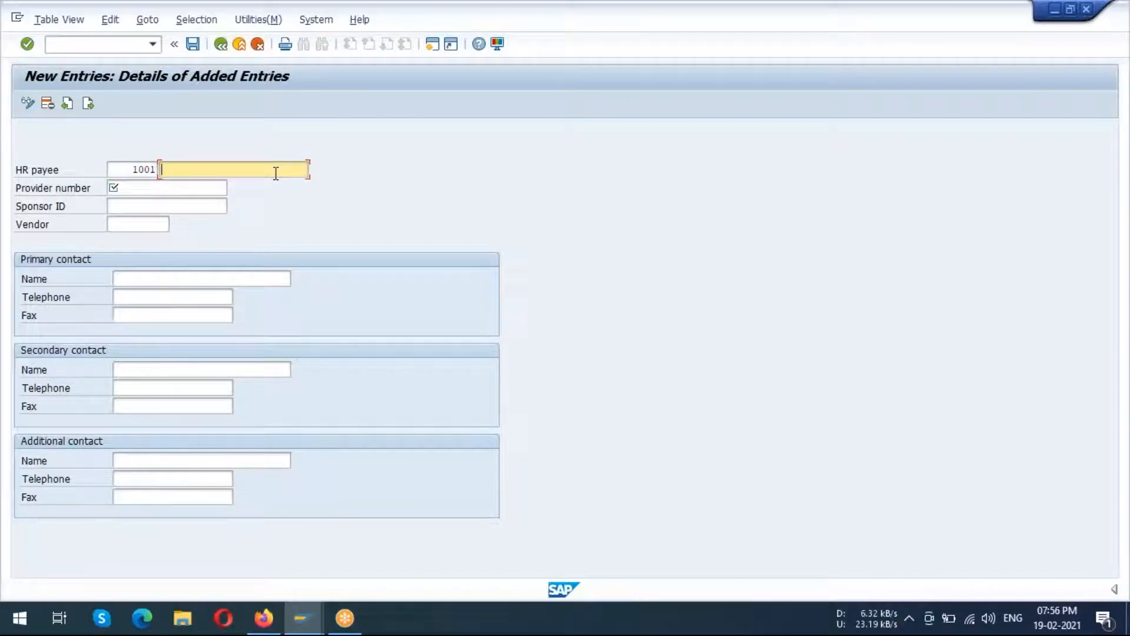
type("NEW YORK LI")
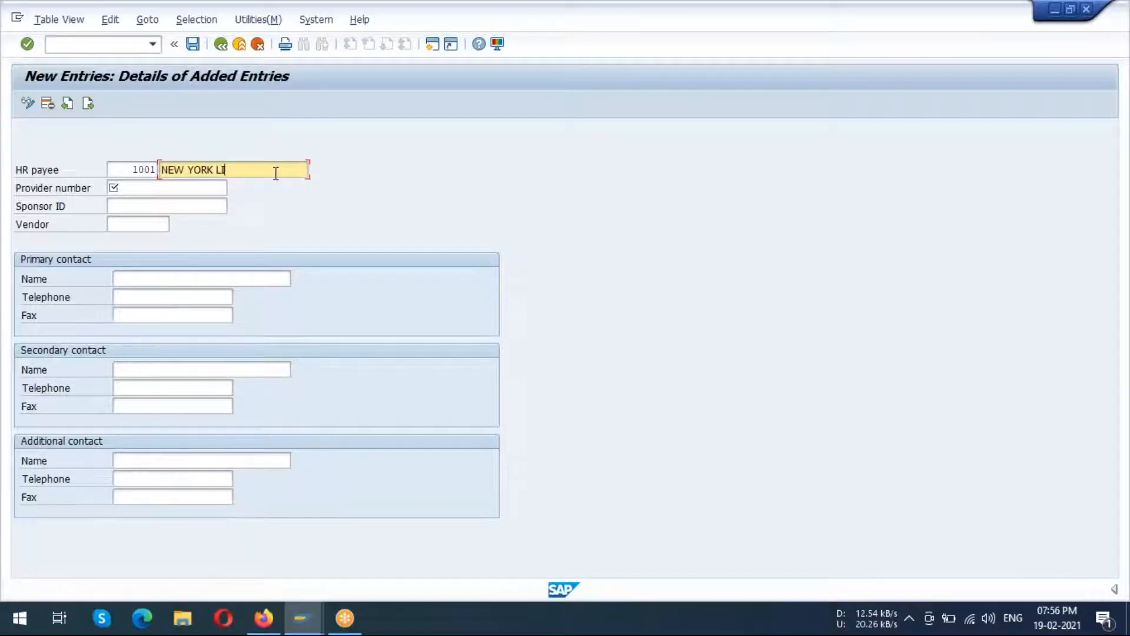
type("K")
Paste the copied provider number into the new provider's entry, then check the vendor search and leave the vendor empty.
left_click(177, 189)
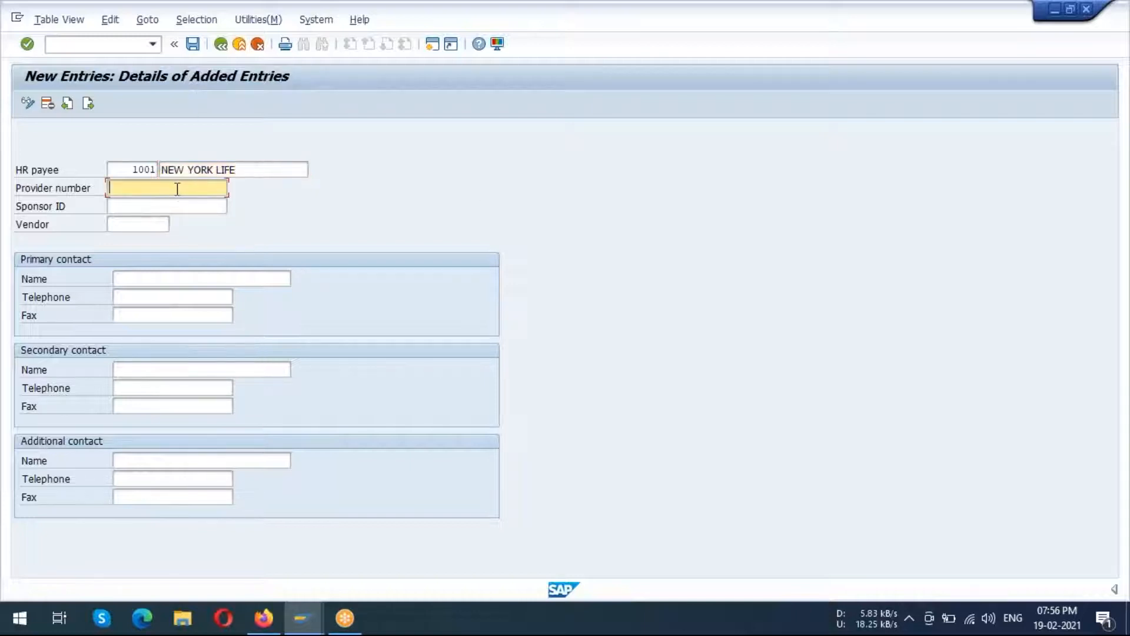
key("ctrl+v")
left_click(195, 205)
left_click(154, 225)
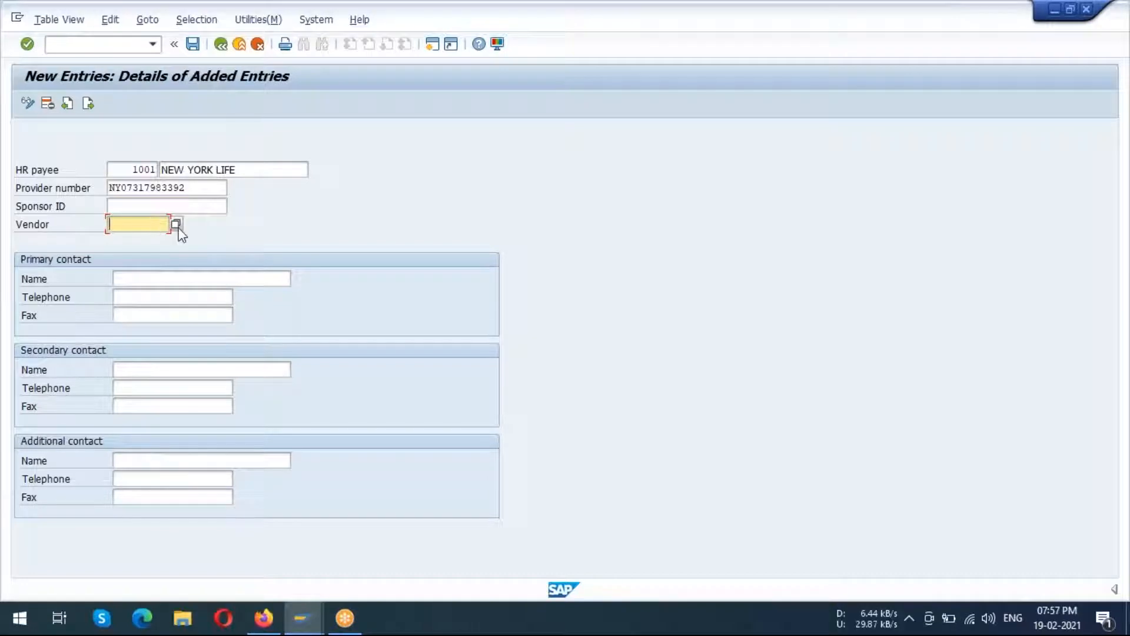
left_click(176, 227)
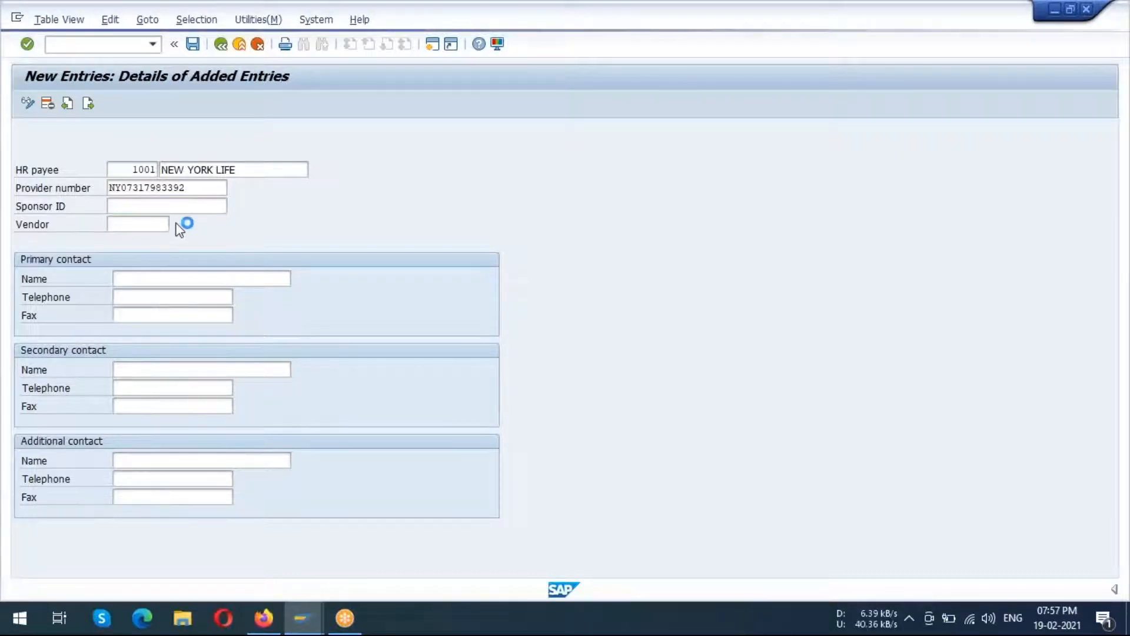
left_click(615, 182)
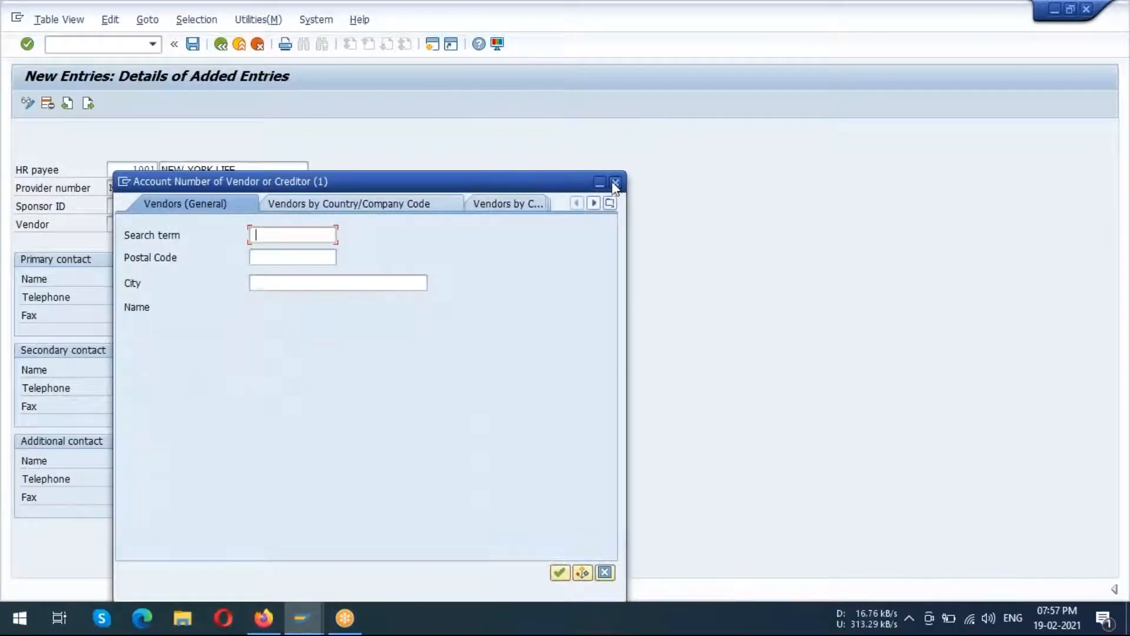
Fill in the primary contact's full name and telephone number for the new provider.
left_click(162, 277)
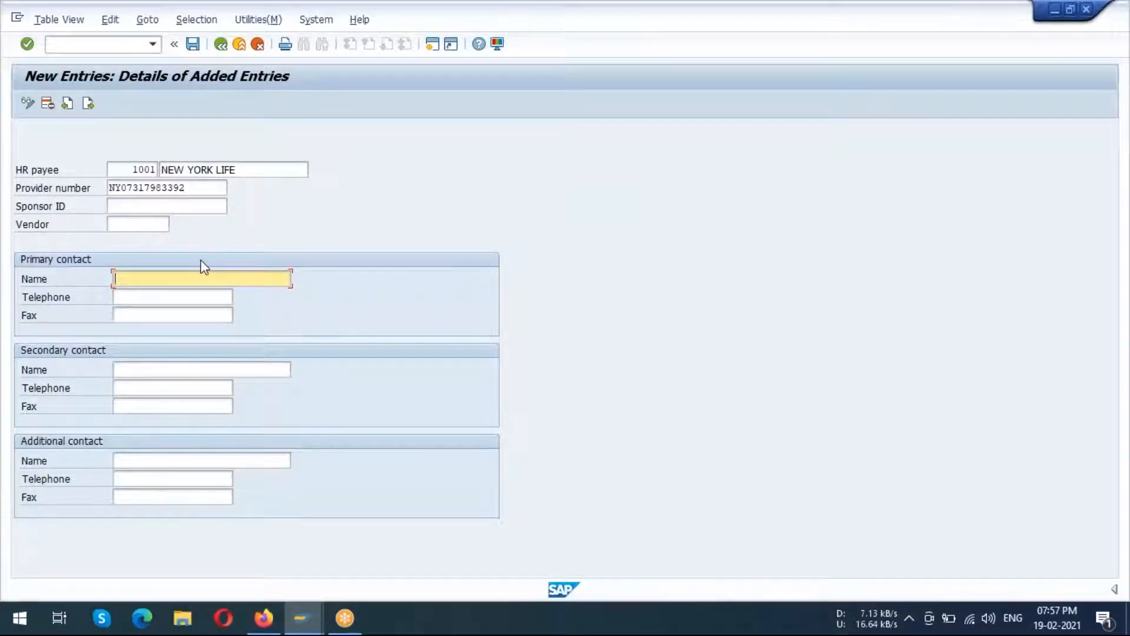
type("JOHN JOSEP")
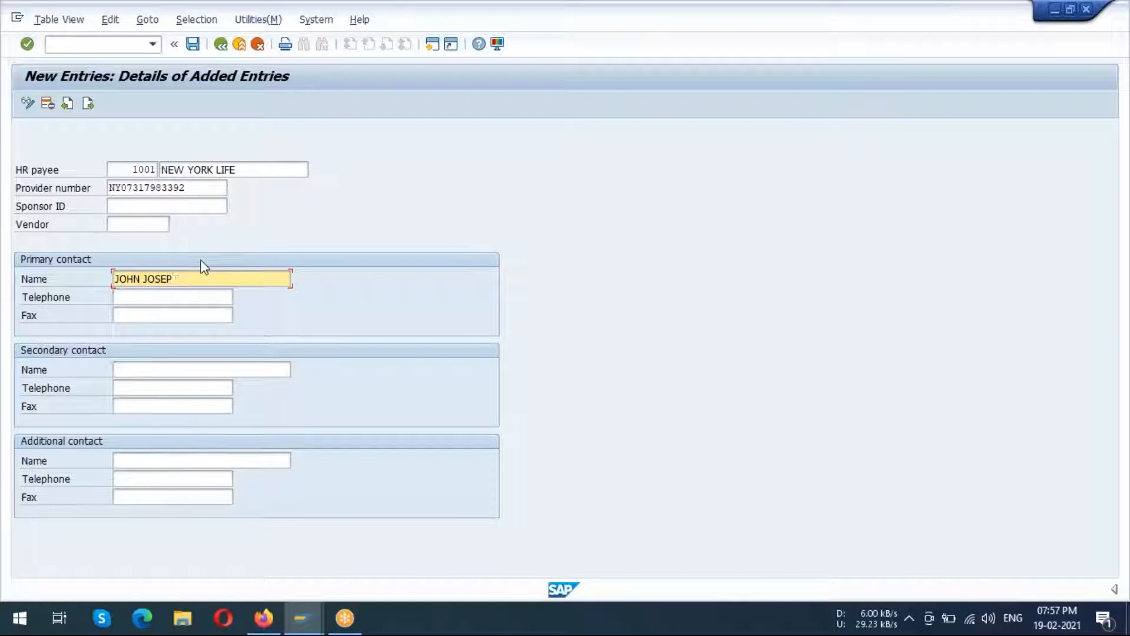
type("TH")
left_click(221, 300)
type("9999")
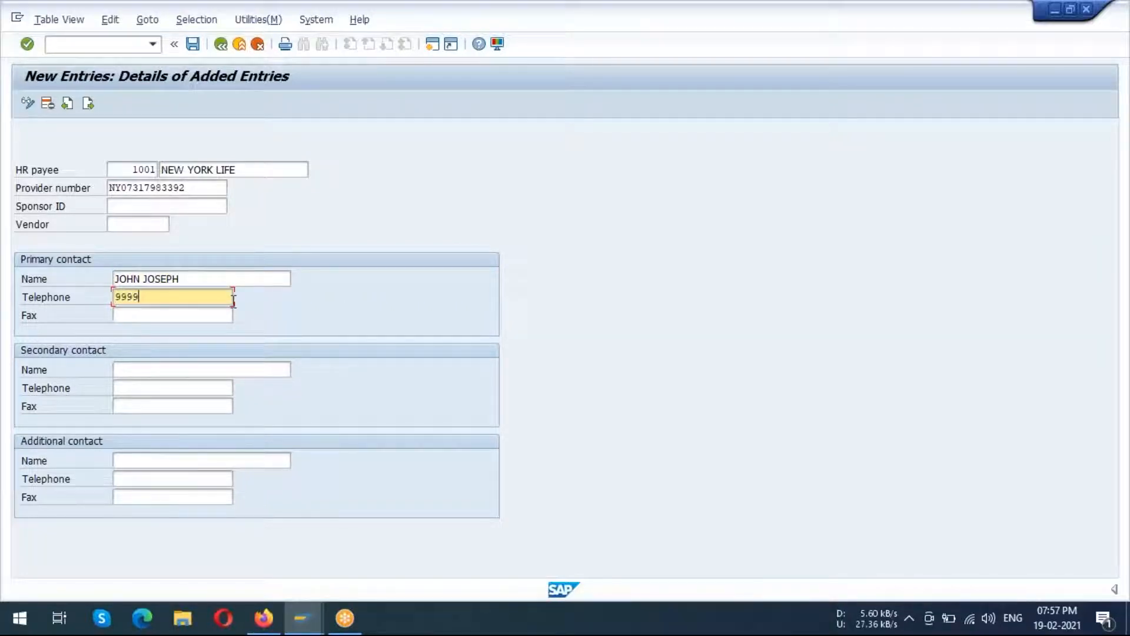
type("99999")
Save the new provider in the ACE US GROUP customizing request and return to the implementation guide.
left_click(190, 47)
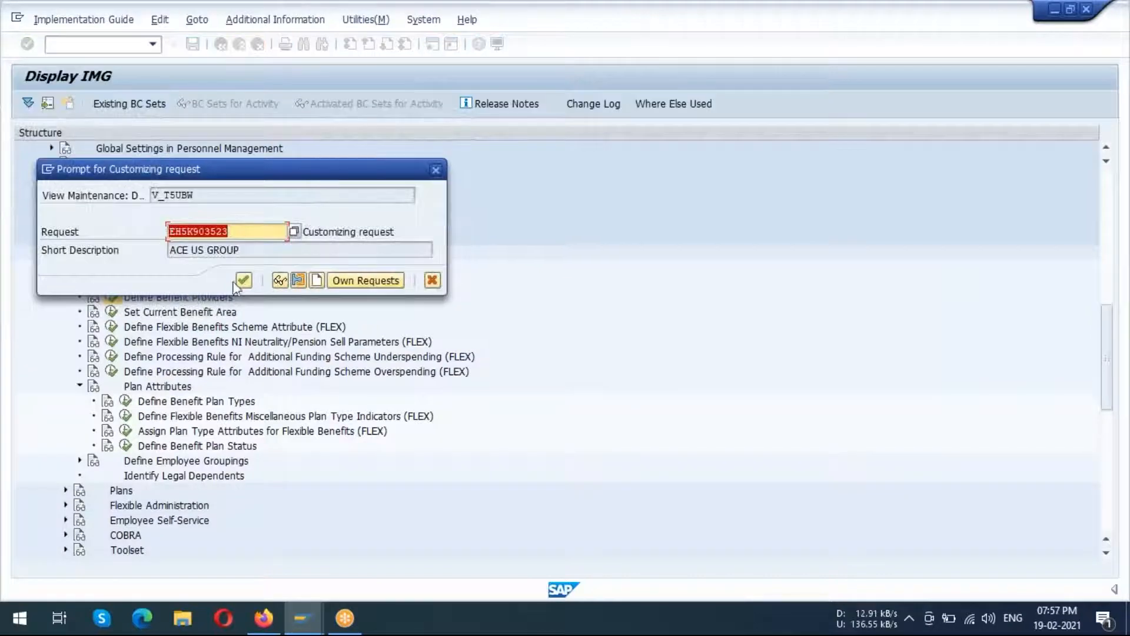
left_click(239, 283)
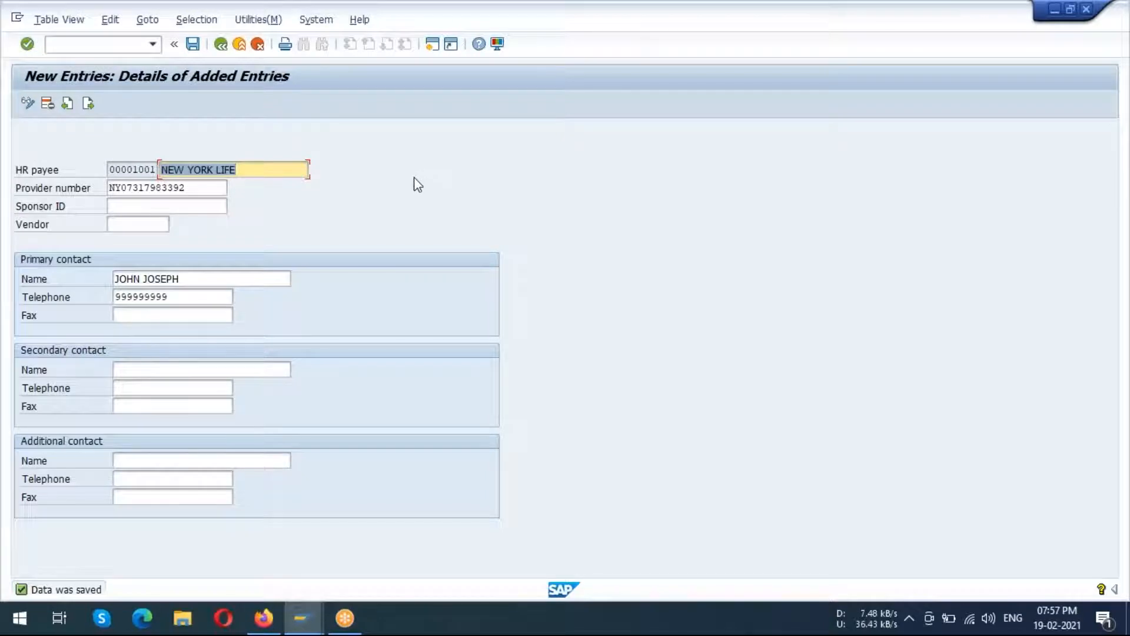
left_click(193, 46)
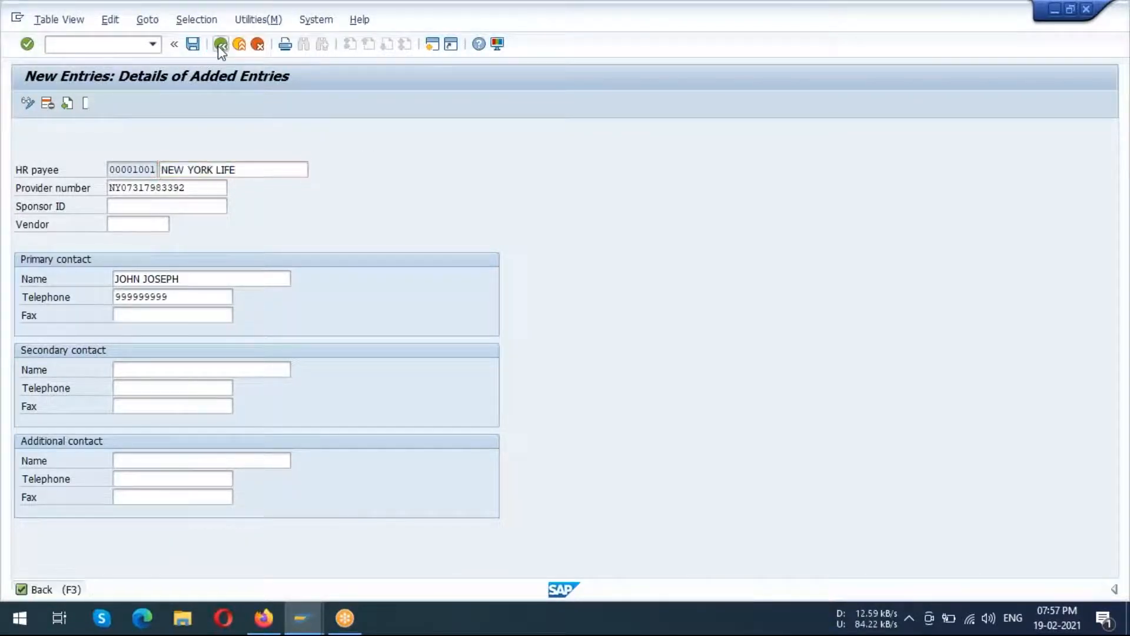
left_click(221, 44)
left_click(221, 47)
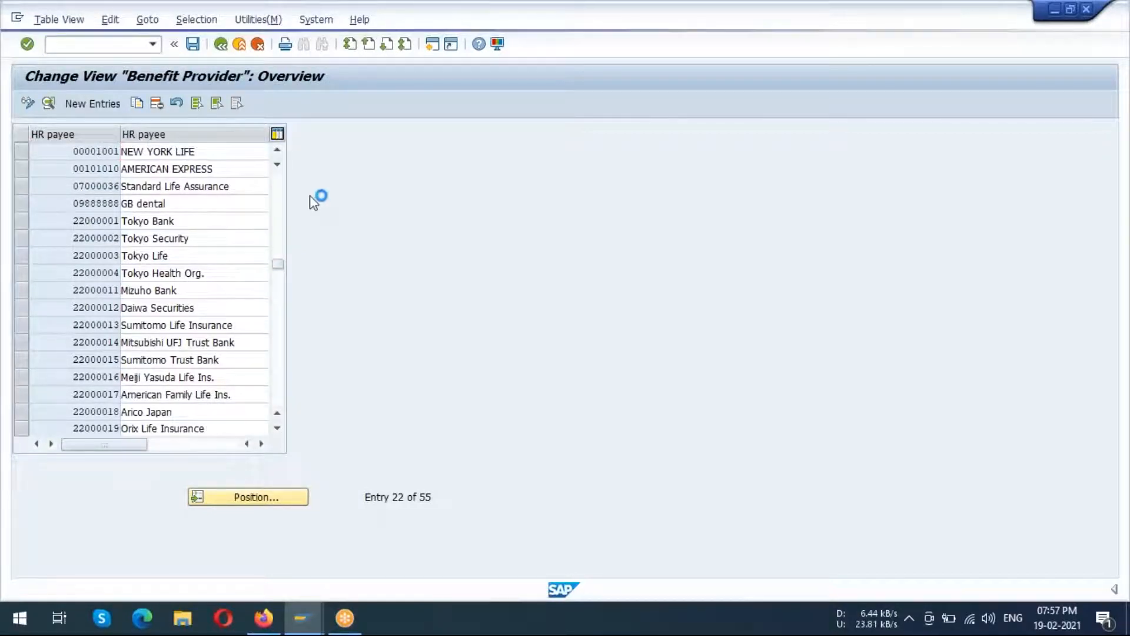
left_click(222, 48)
Set the current benefit area to AB, ACE BENEFIT AREA, through the Set Current Benefit Area activity.
left_click(199, 316)
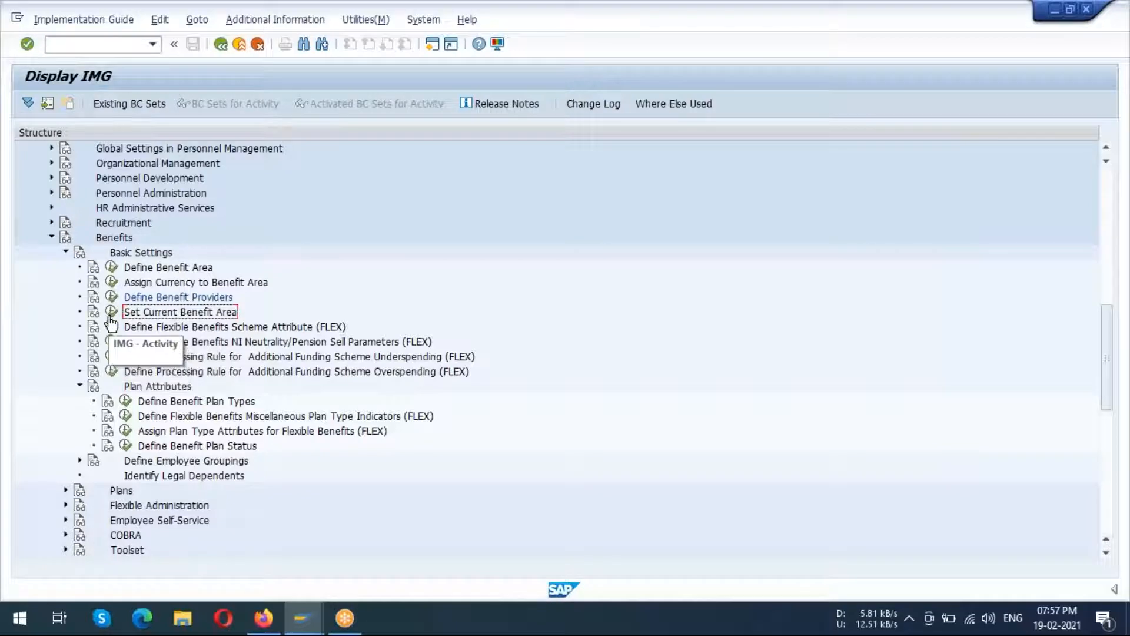
left_click(94, 324)
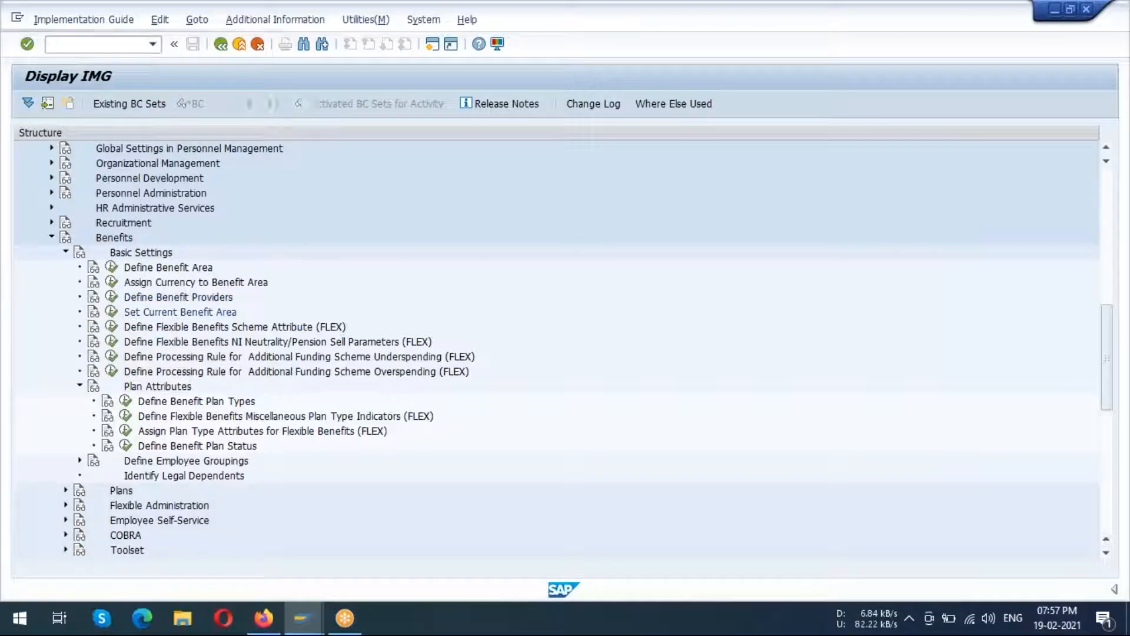
left_click(111, 312)
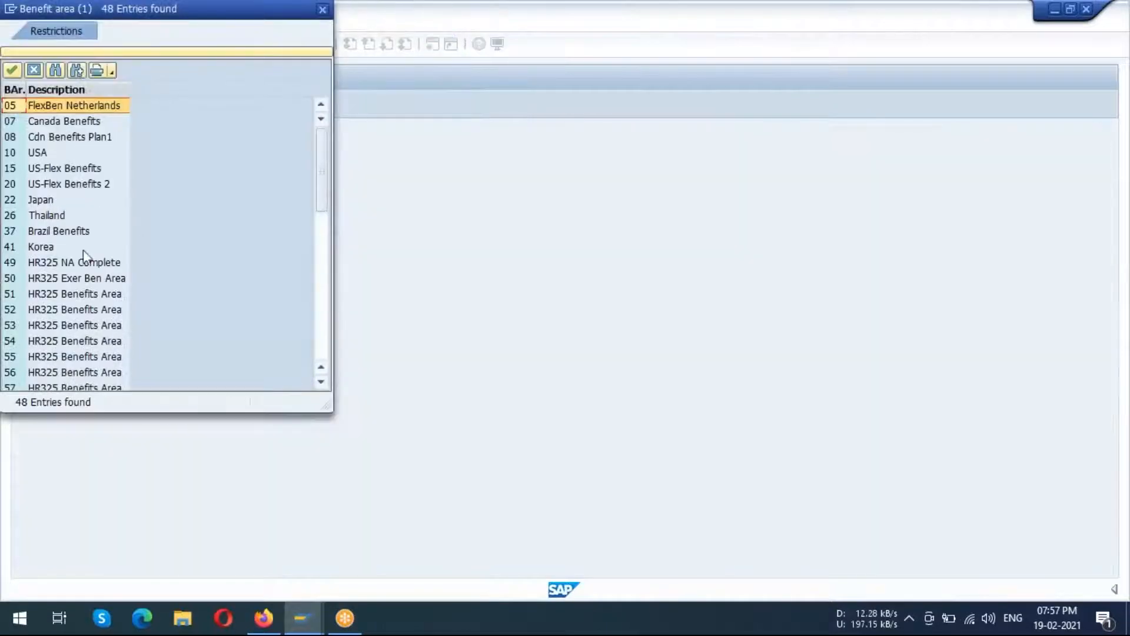
scroll(79, 261, "down", 6)
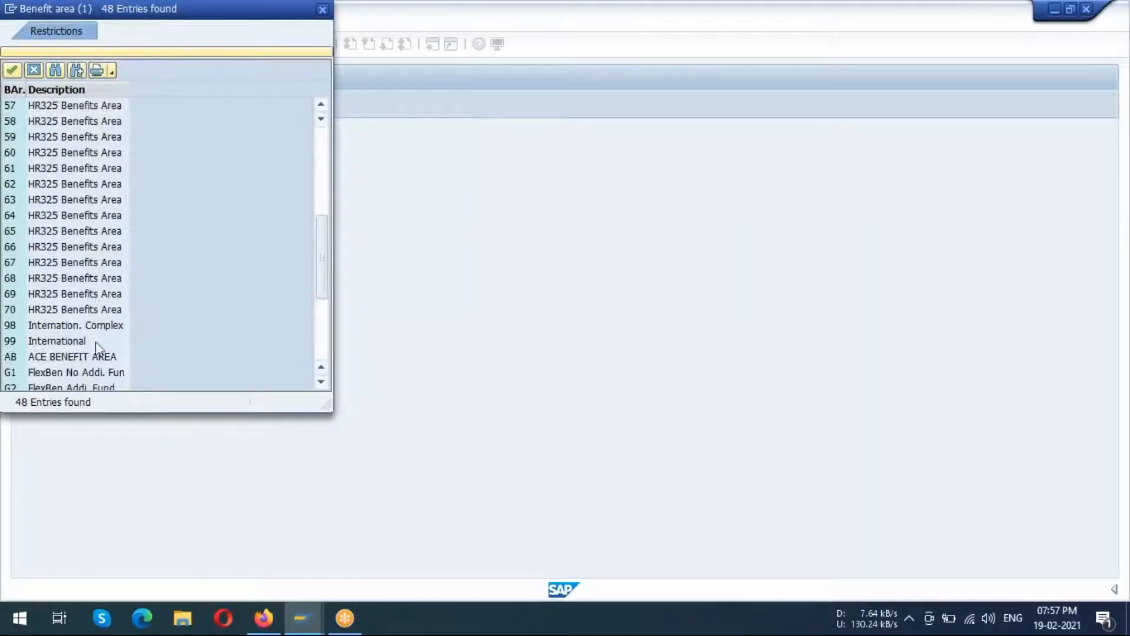
double_click(77, 356)
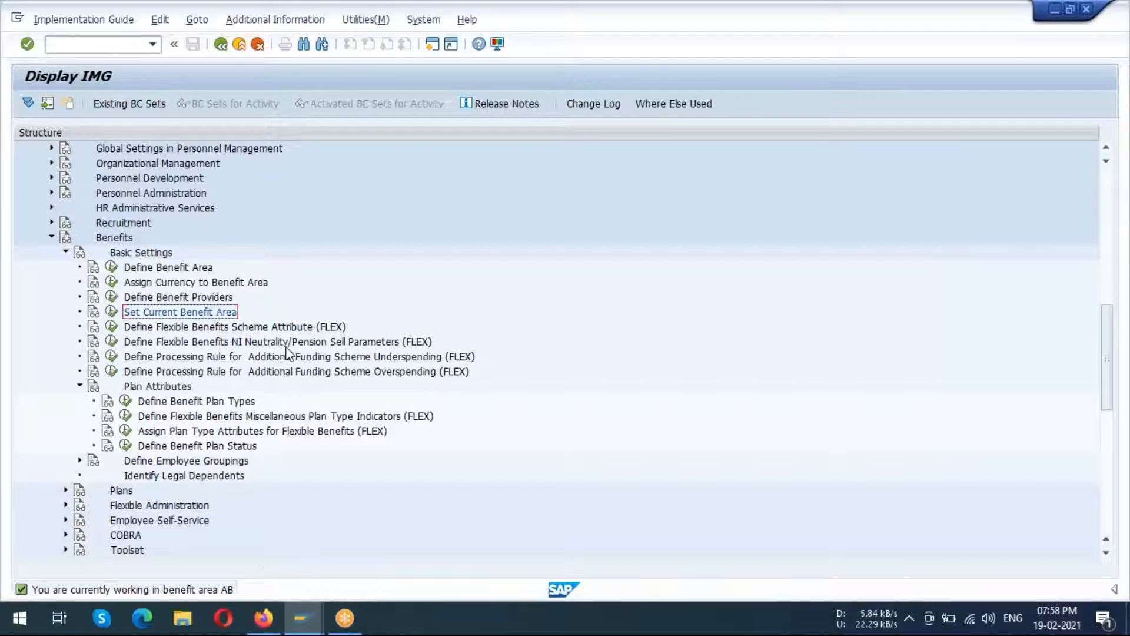
left_click(328, 329)
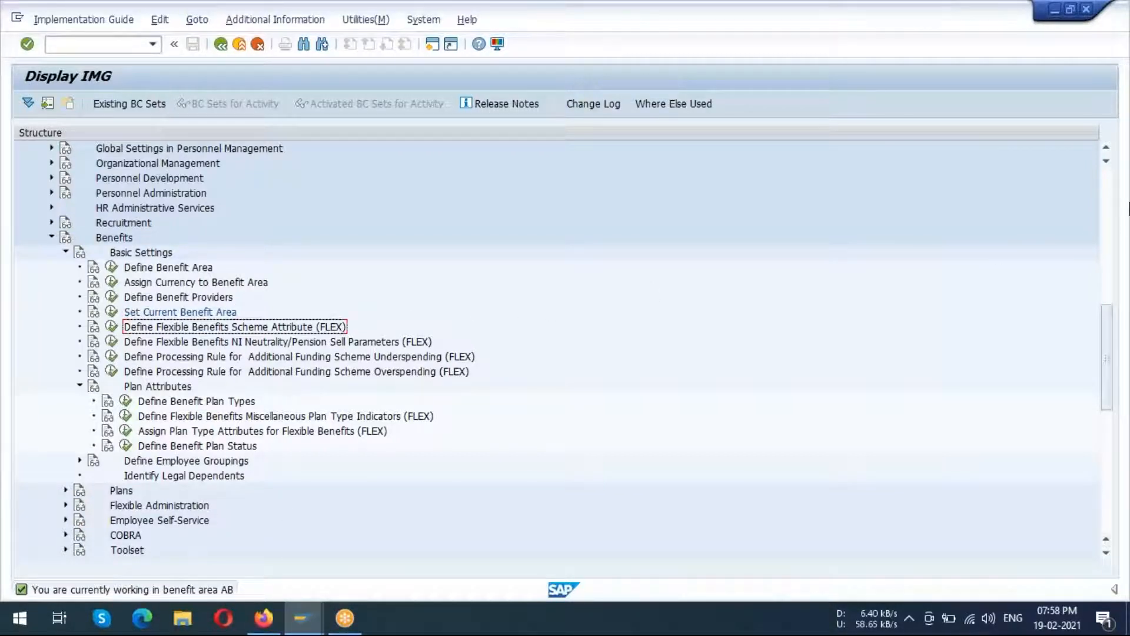
left_click(1107, 233)
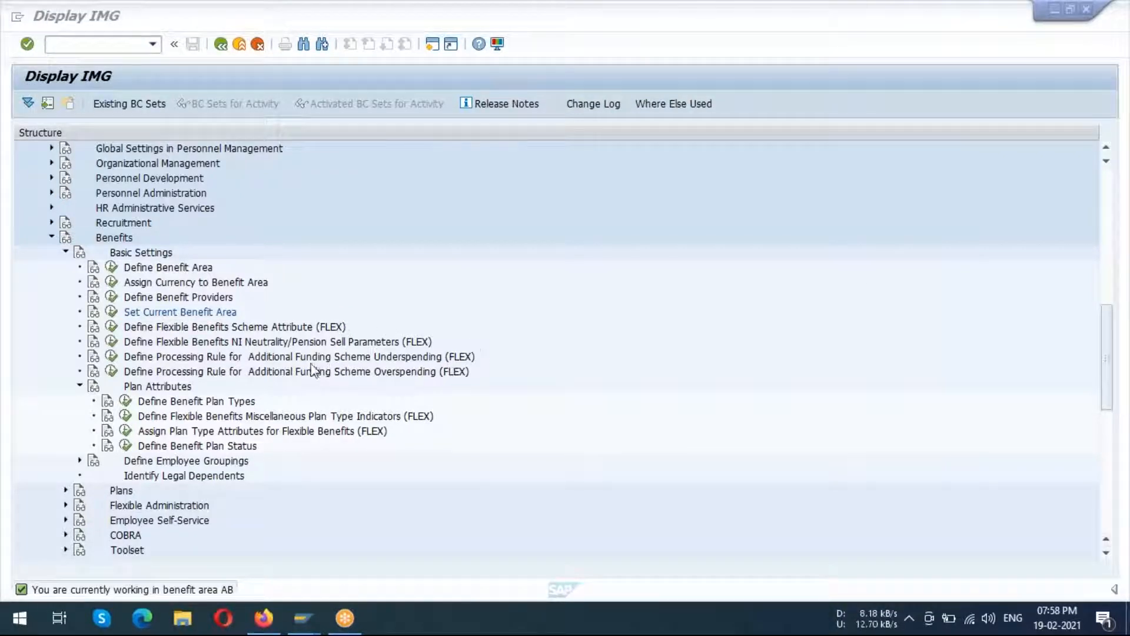
left_click(157, 388)
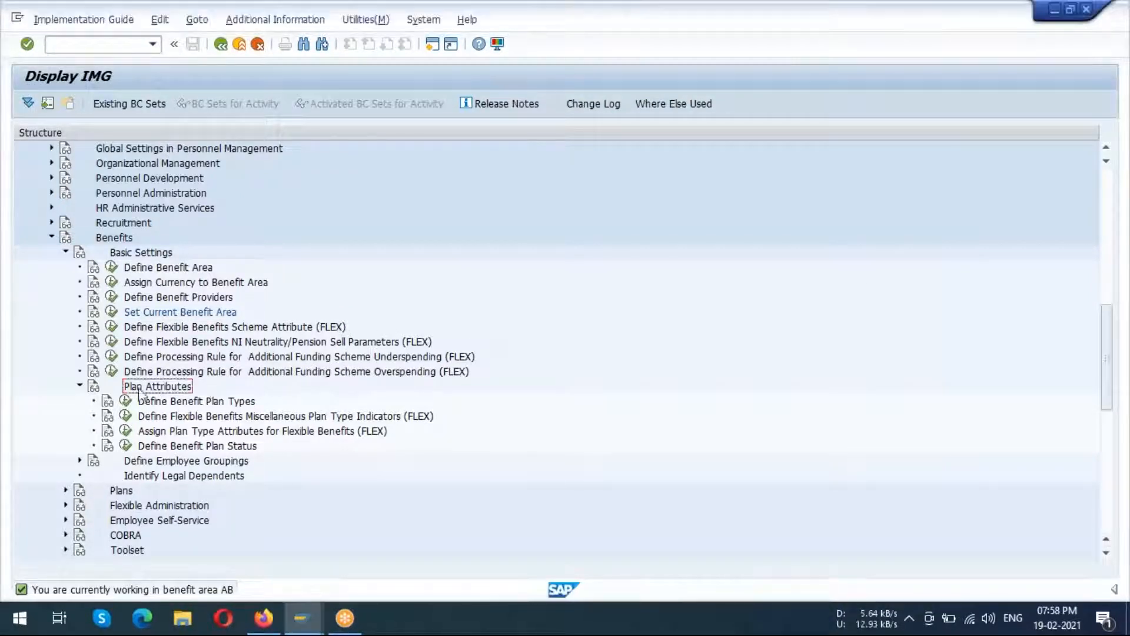
left_click(79, 385)
left_click(80, 387)
Open Define Benefit Plan Types and add new entries for the plan types AMED, ADEN and AVIS.
left_click(187, 405)
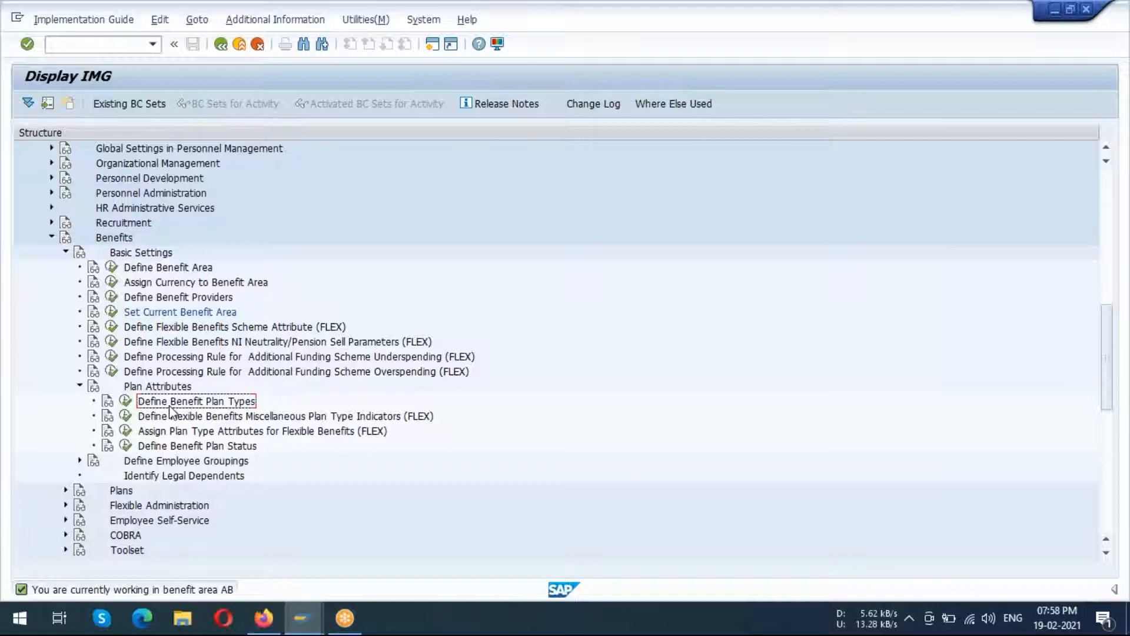
left_click(125, 401)
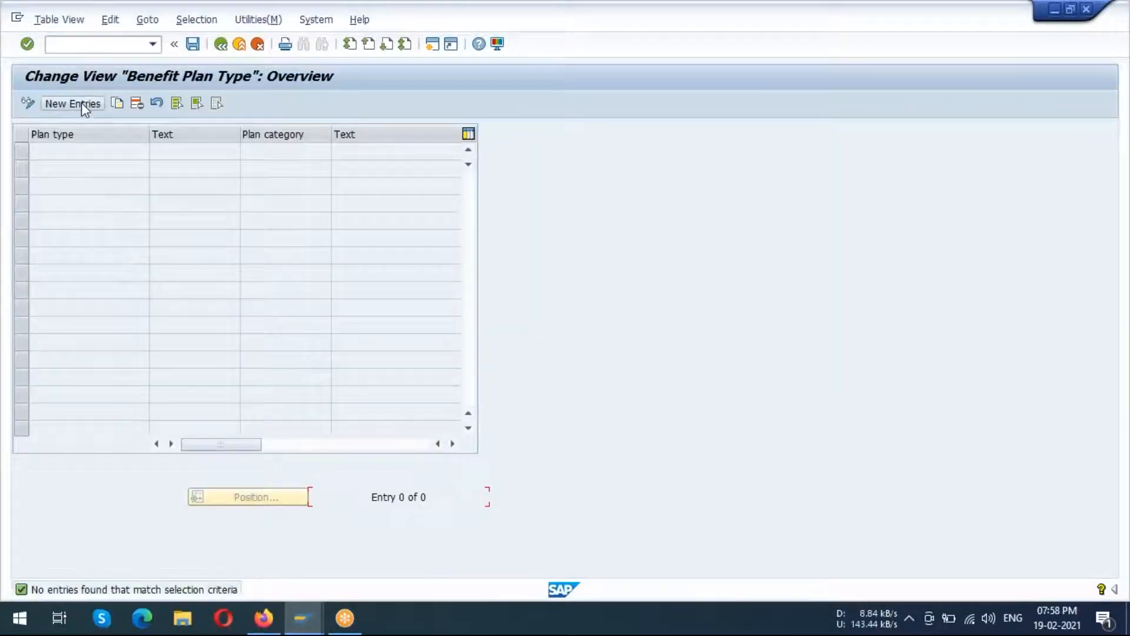
left_click(83, 104)
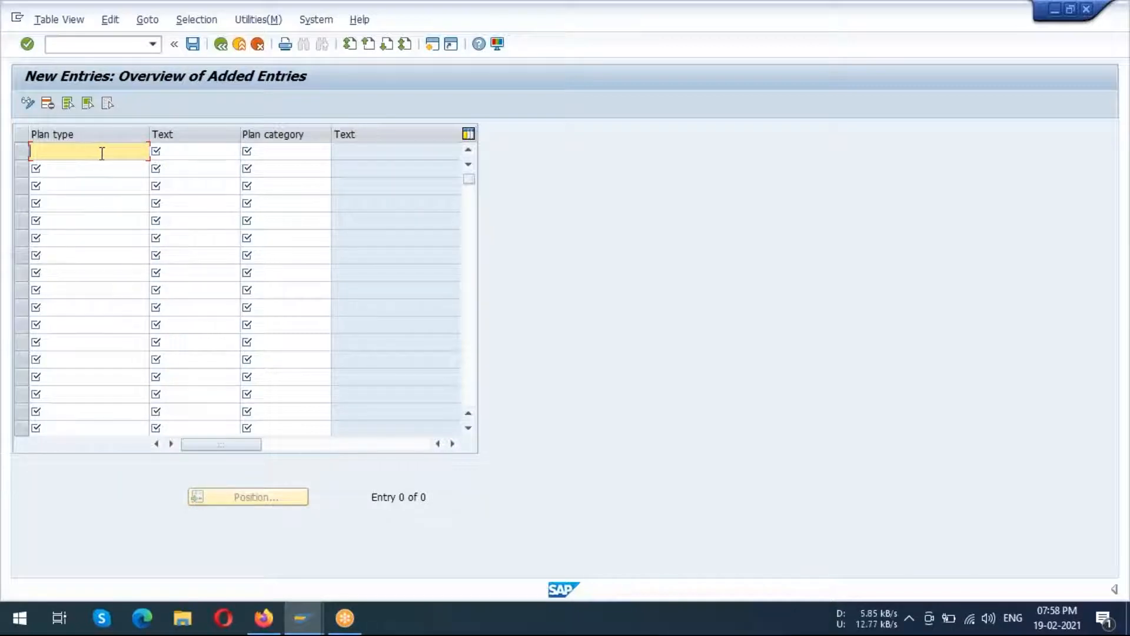
type("D")
left_click(89, 174)
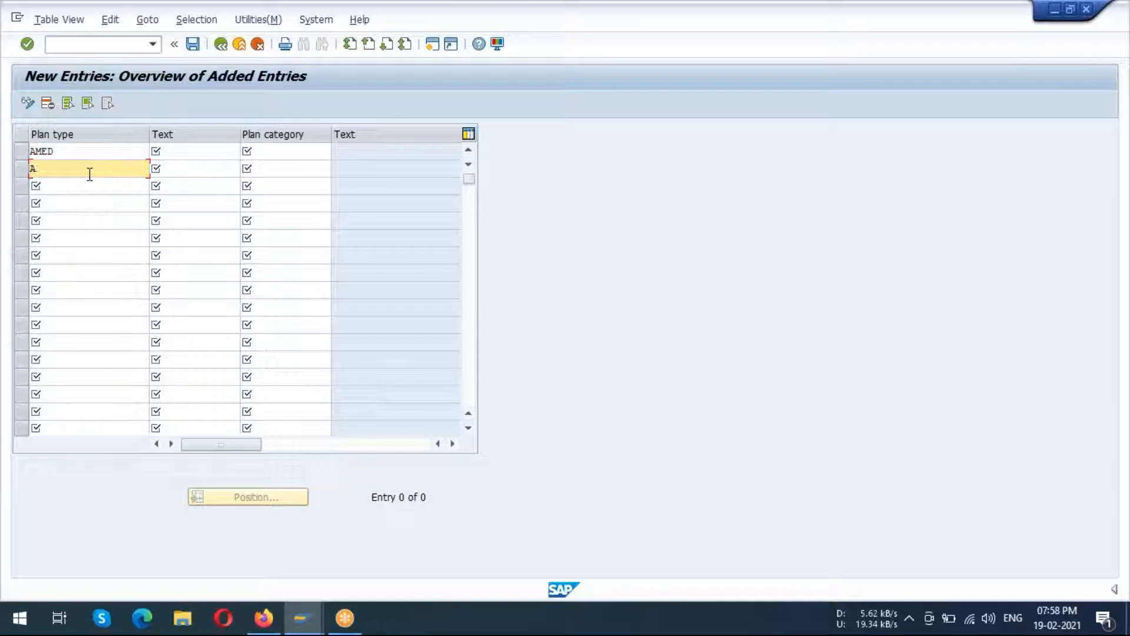
left_click(83, 186)
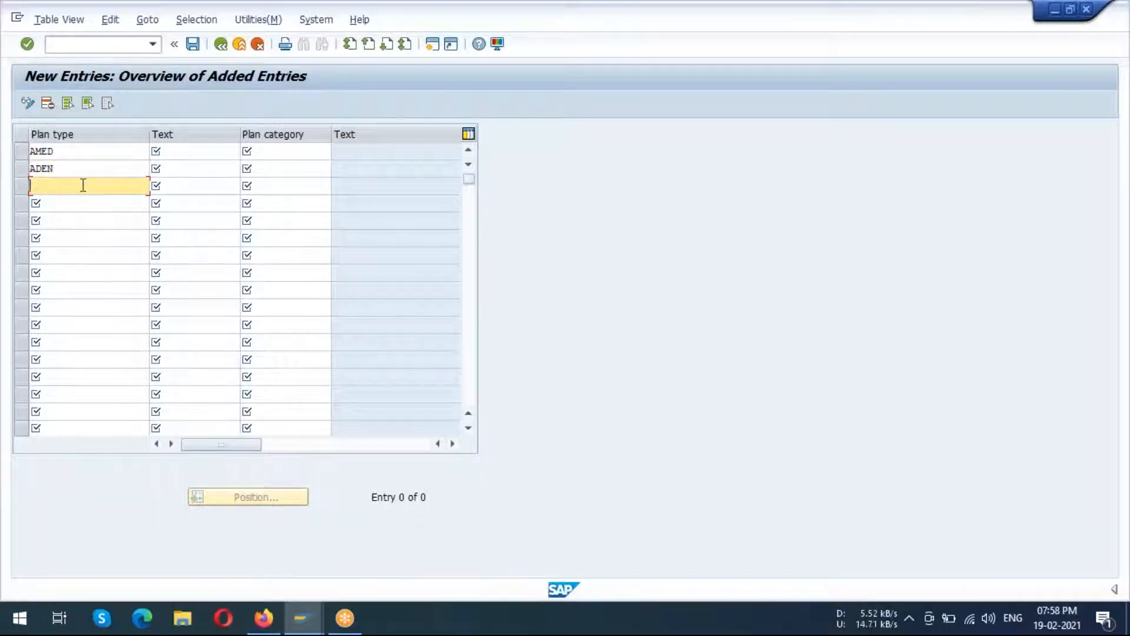
type("AVIS")
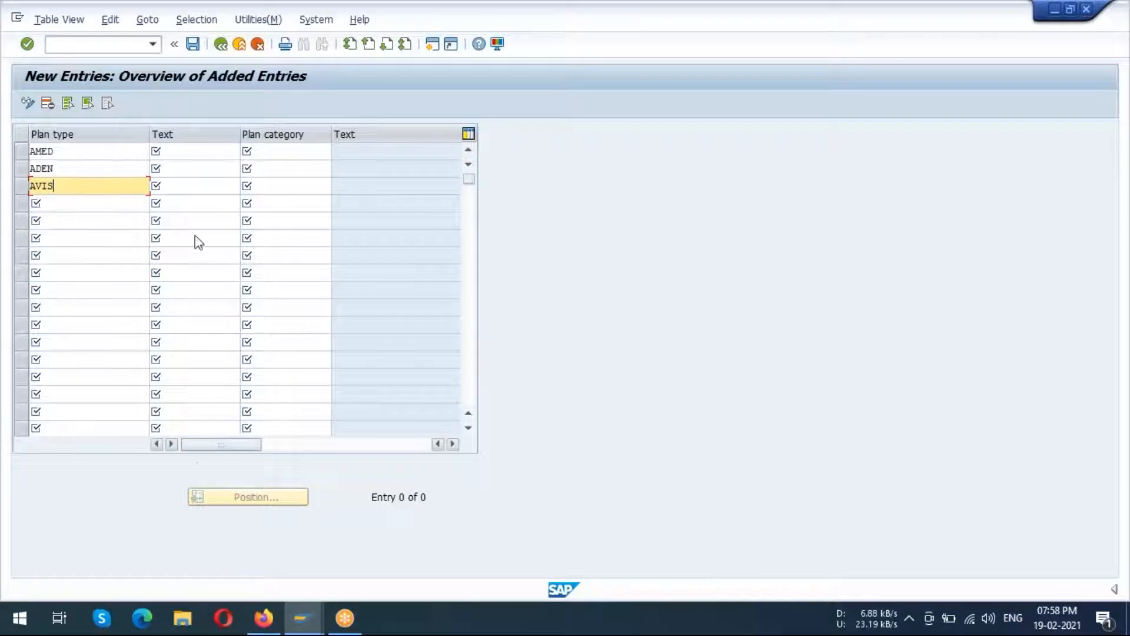
Enter the plan type texts ACE MEDICAL PLA for AMED, ACE DENGAL PLAN for ADEN and ACE VISIOB PLAN for AVIS.
left_click(200, 155)
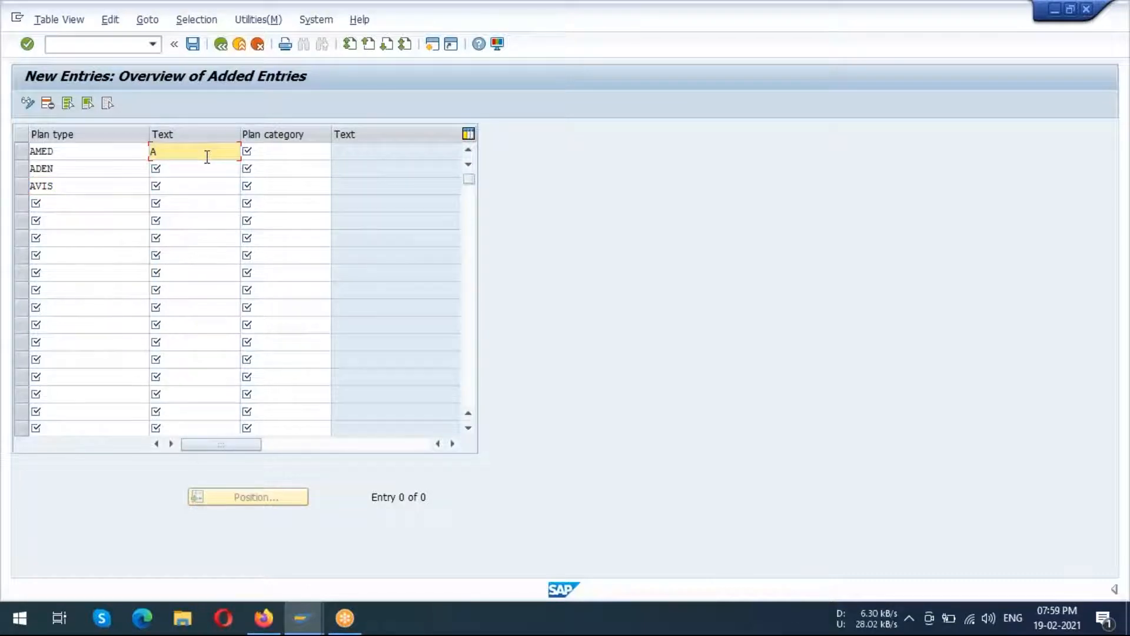
type("ACE MEDICAL")
left_click(217, 175)
type("ACE ")
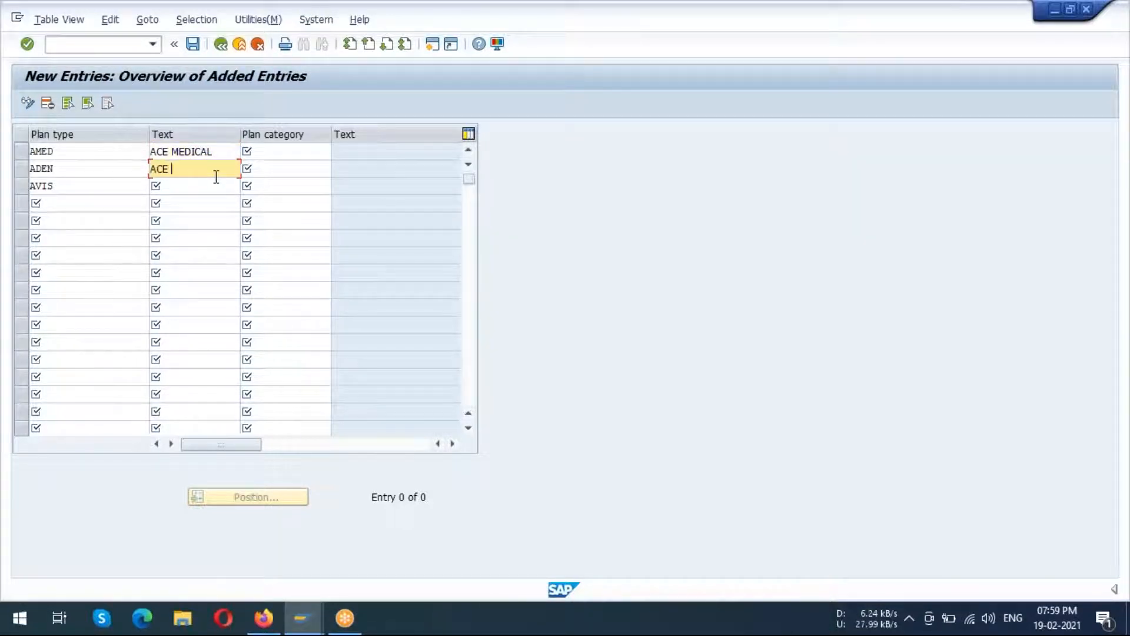
type("DENGAL PLAN")
left_click(223, 149)
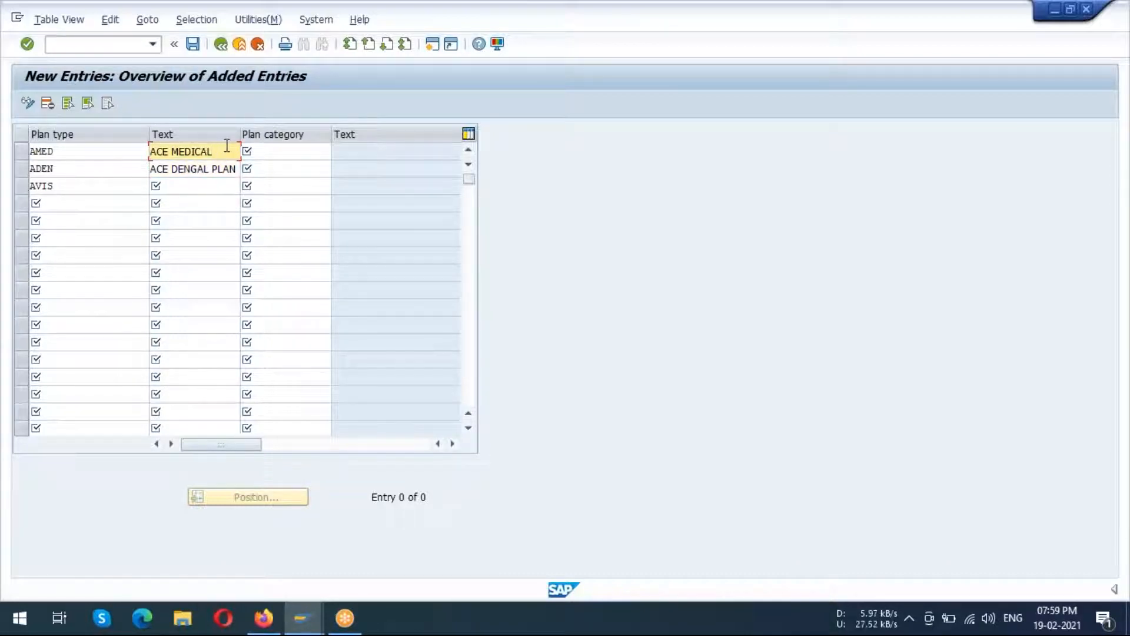
type("PLA")
left_click(205, 187)
type("AC")
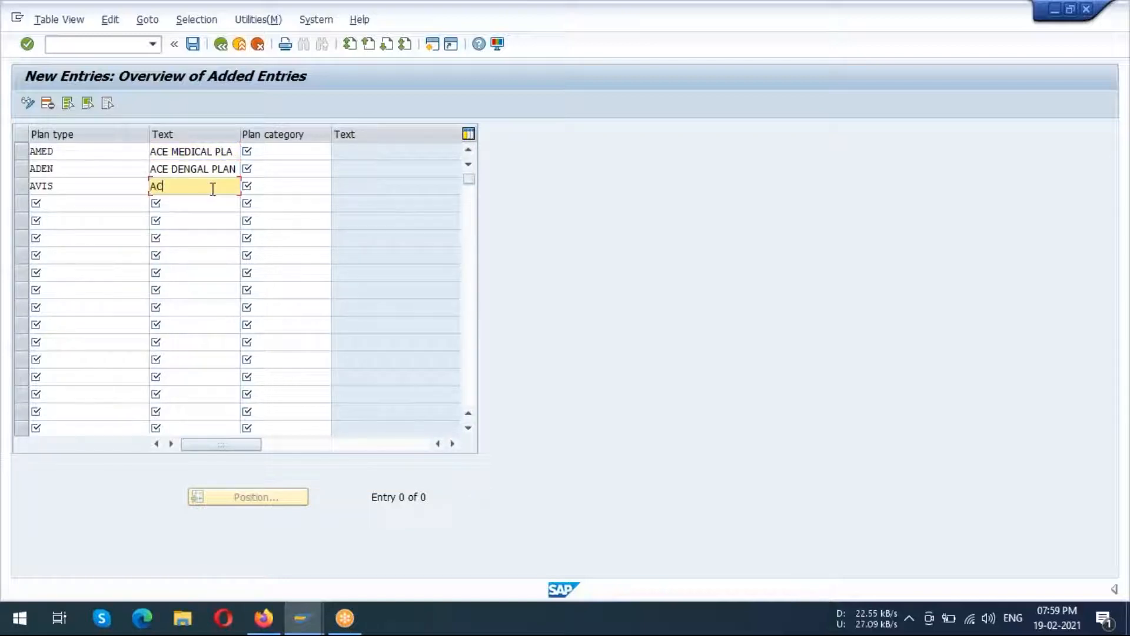
type("E VISIOB PLAN")
Assign plan category A, Health plan, to the plan types AMED, ADEN and AVIS.
left_click(295, 152)
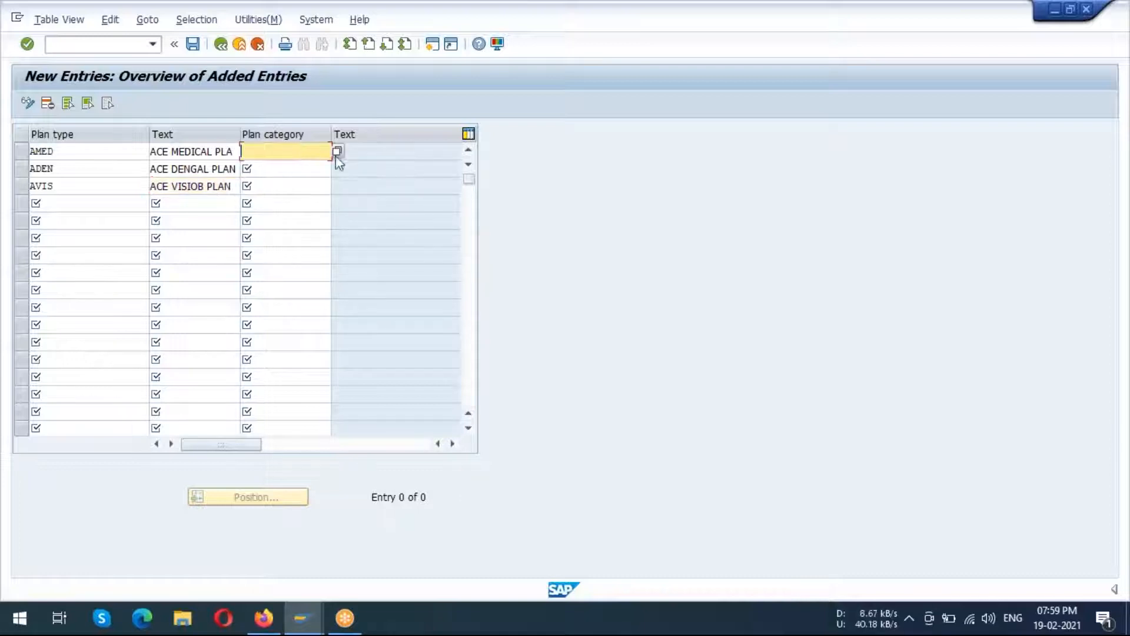
left_click(338, 151)
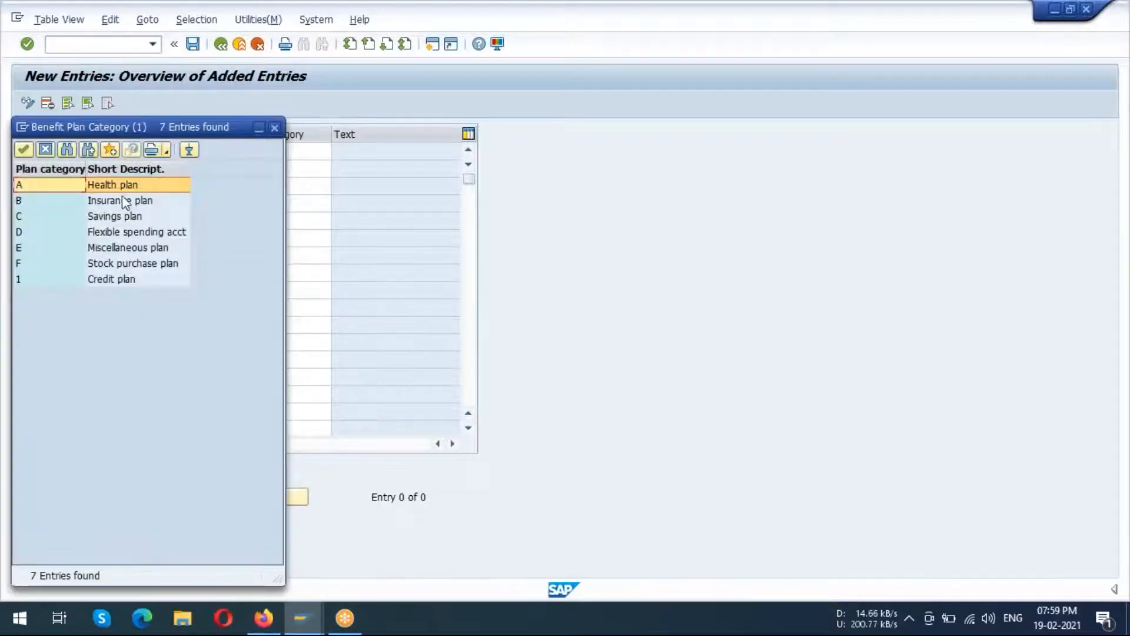
double_click(119, 185)
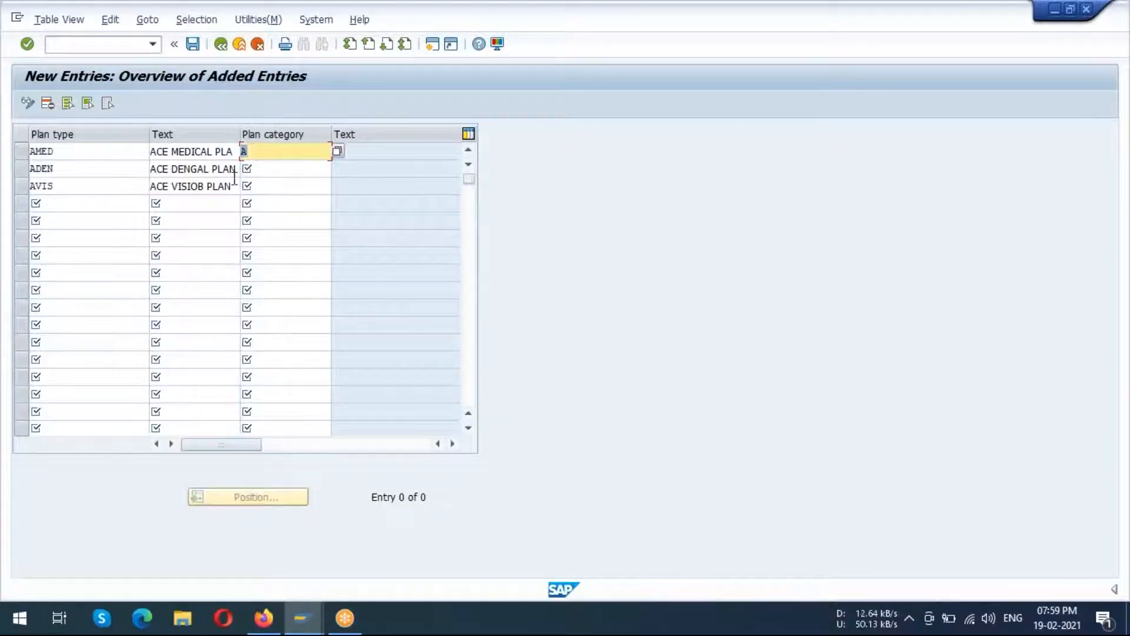
left_click(295, 167)
left_click(283, 184)
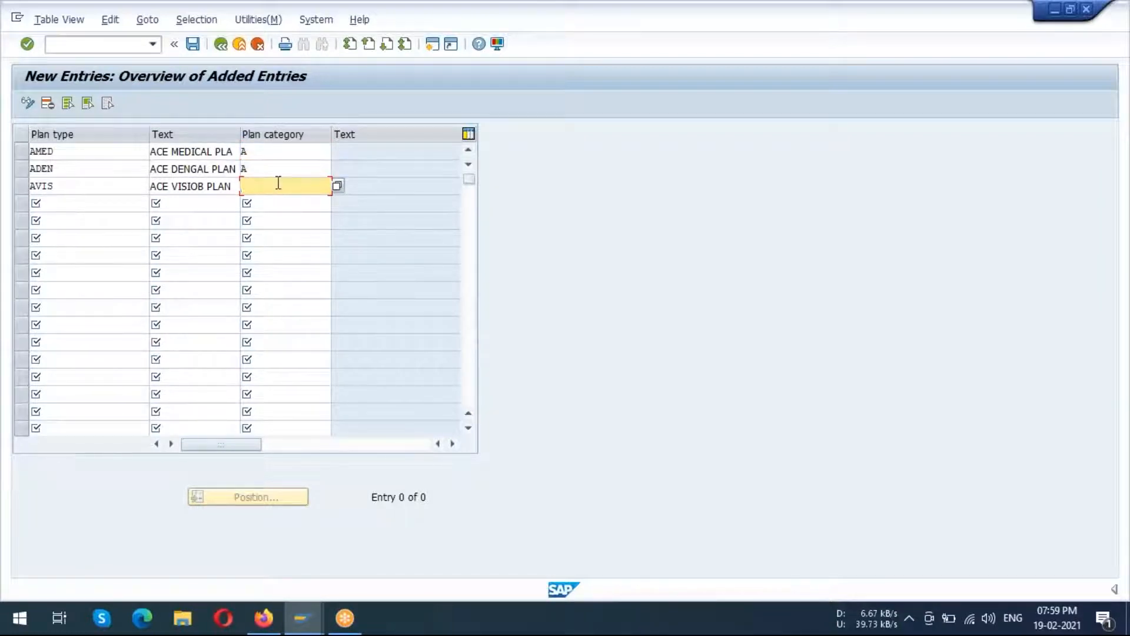
type("A")
Save the new plan types in the ACE US GROUP customizing request and return to the implementation guide.
left_click(1102, 234)
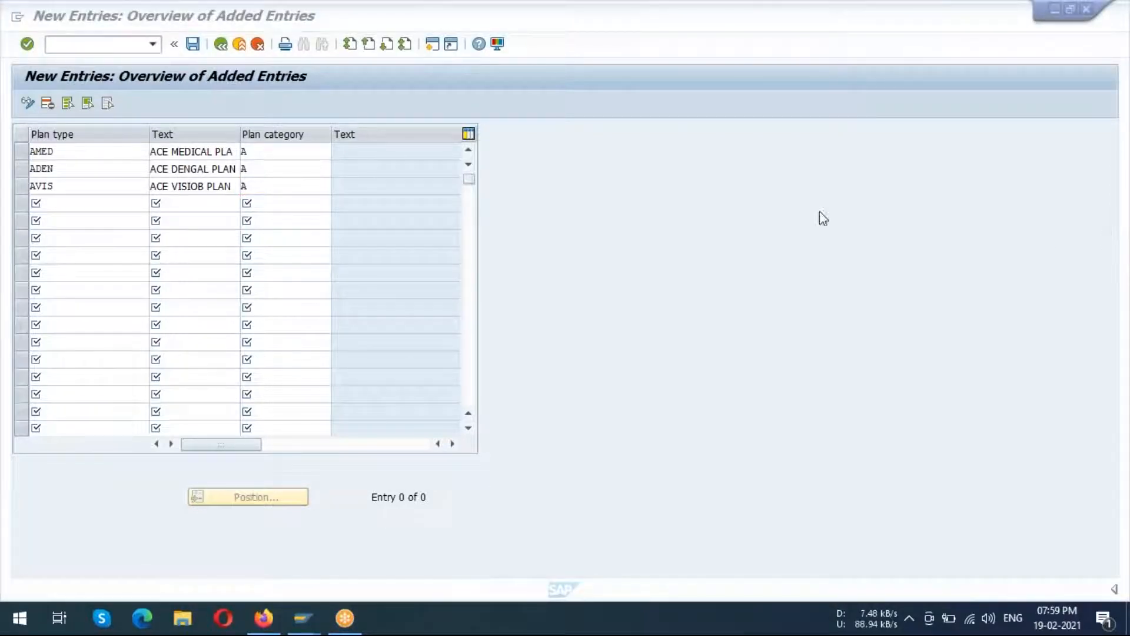
left_click(598, 212)
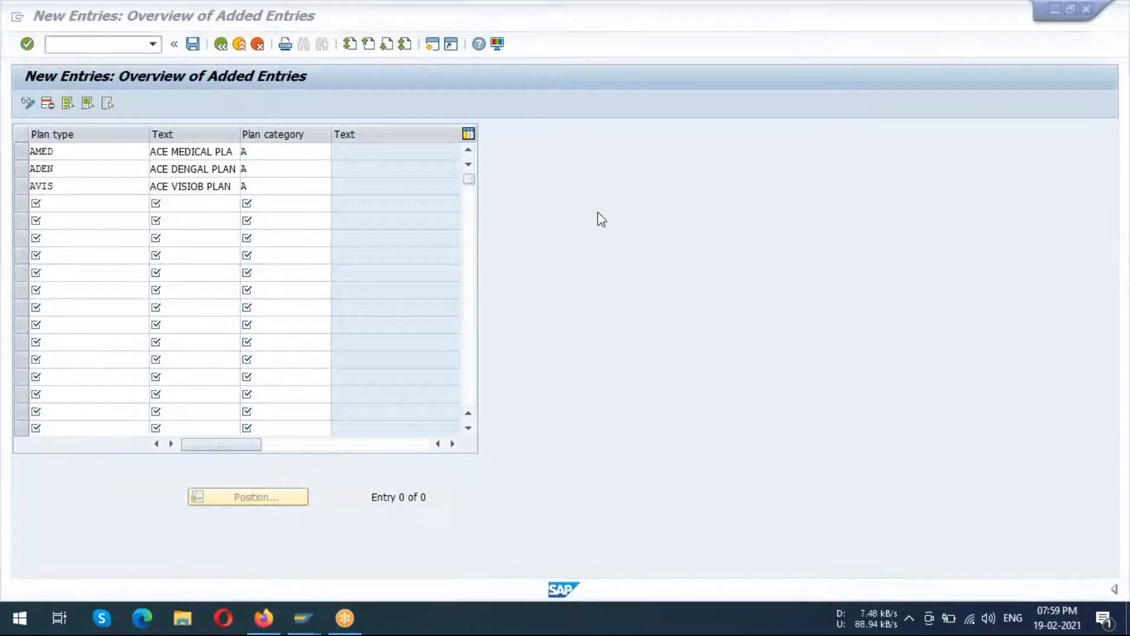
left_click(197, 46)
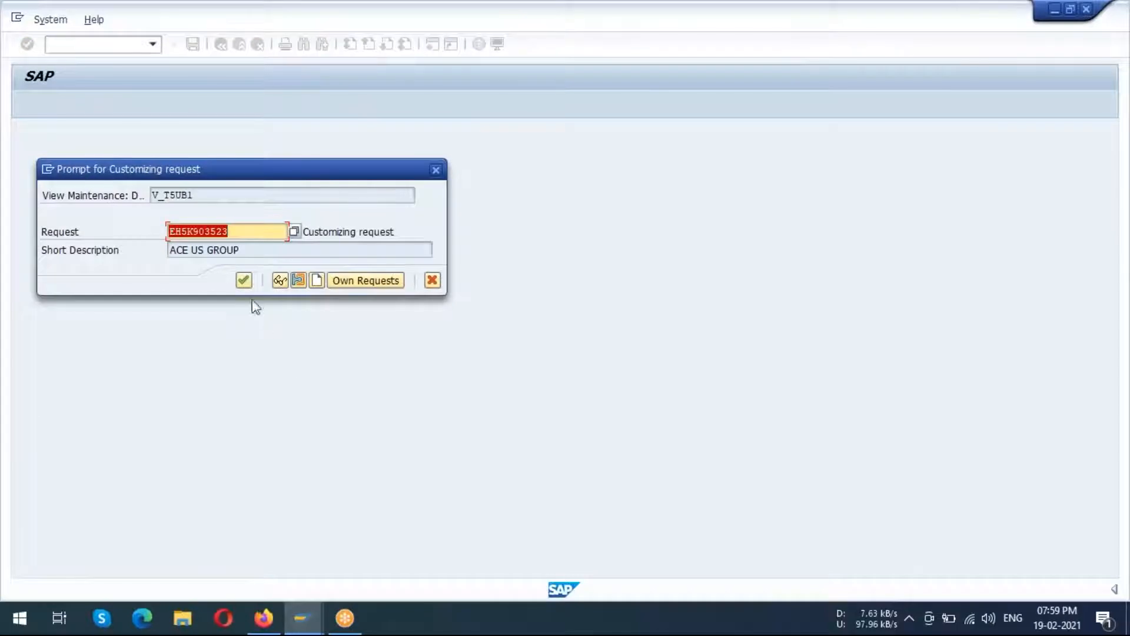
left_click(246, 285)
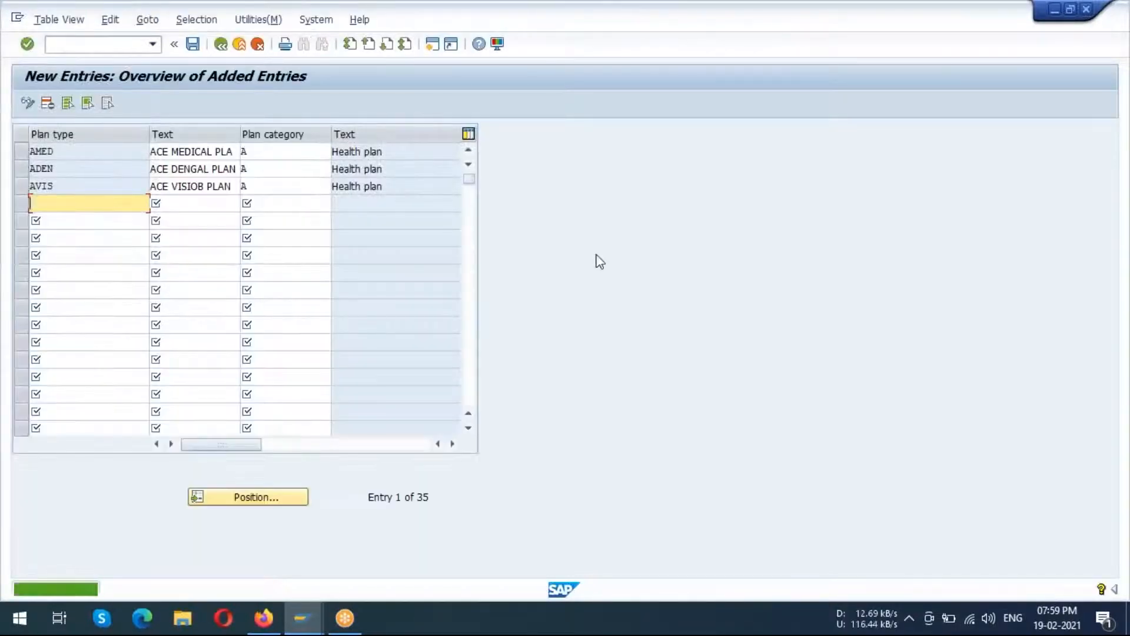
left_click(221, 45)
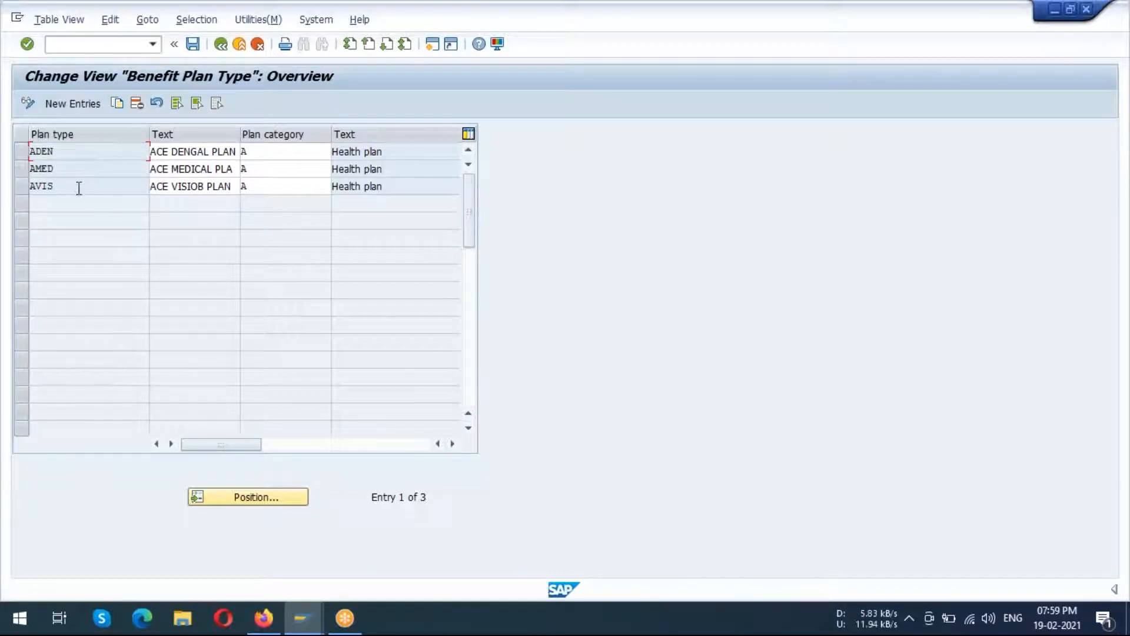
left_click(194, 45)
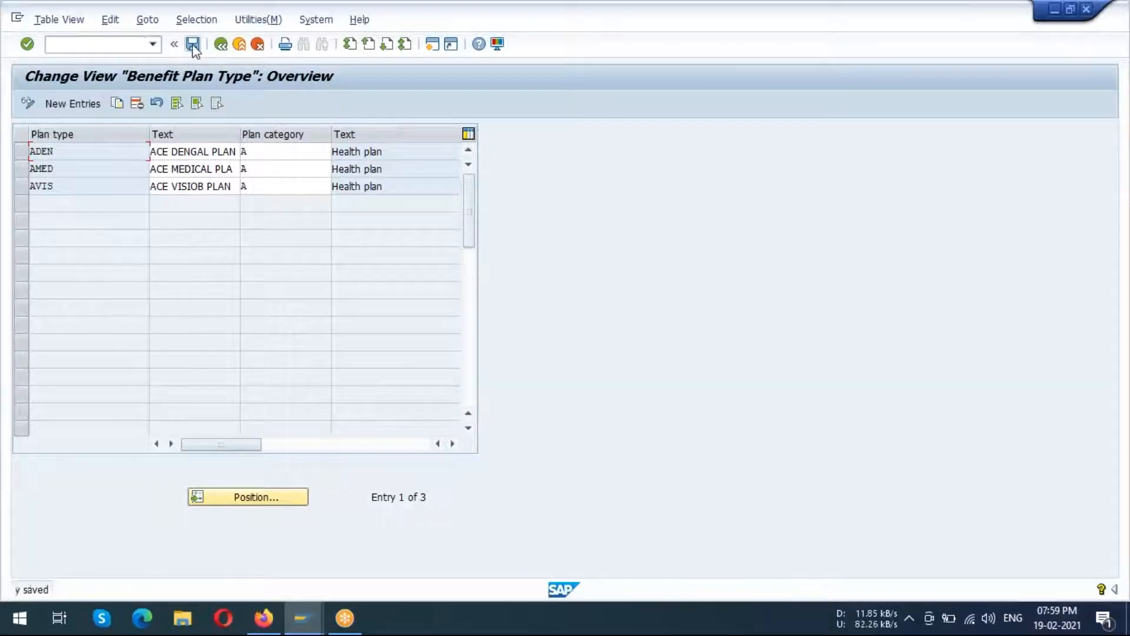
left_click(227, 45)
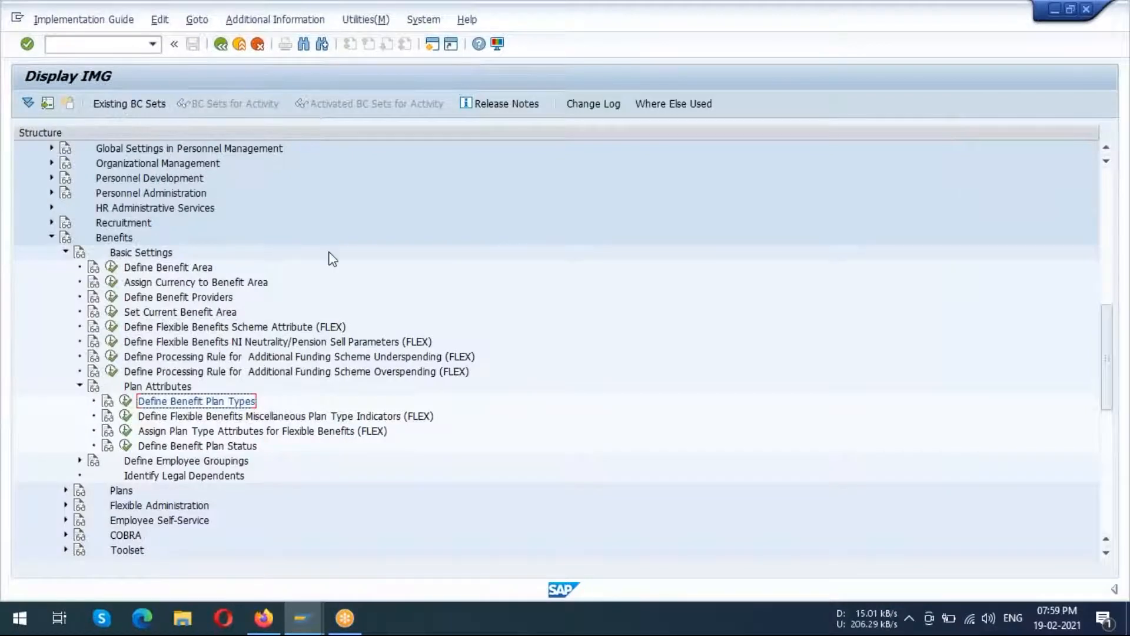
Open the Define Benefit Plan Status activity and add a new entry with plan status OP.
scroll(330, 256, "down", 5)
scroll(201, 351, "down", 1)
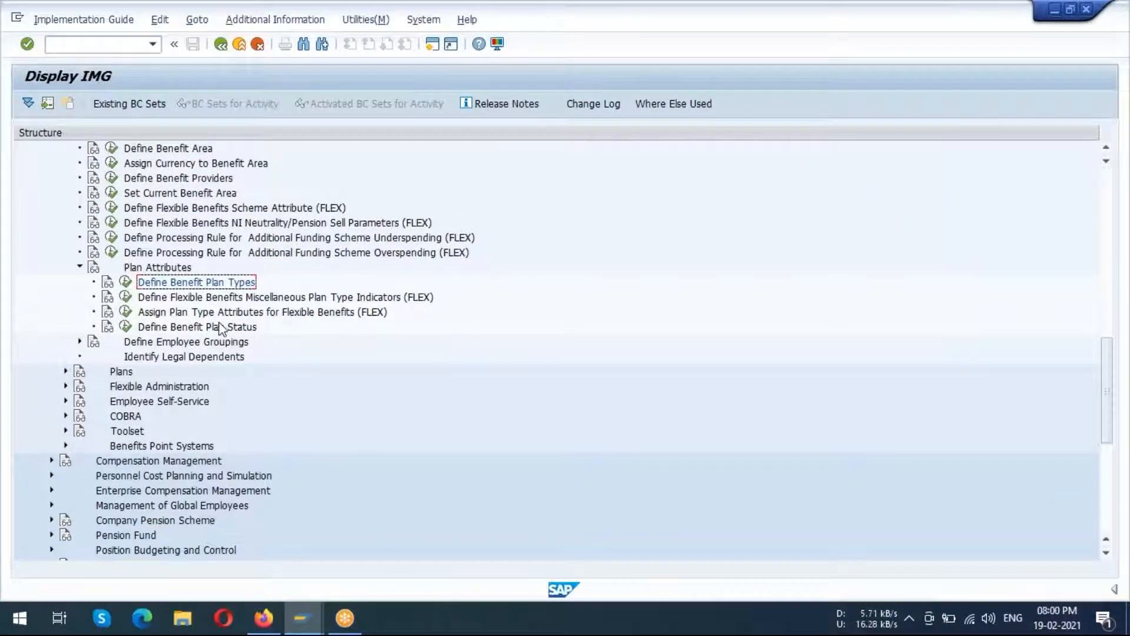
left_click(223, 328)
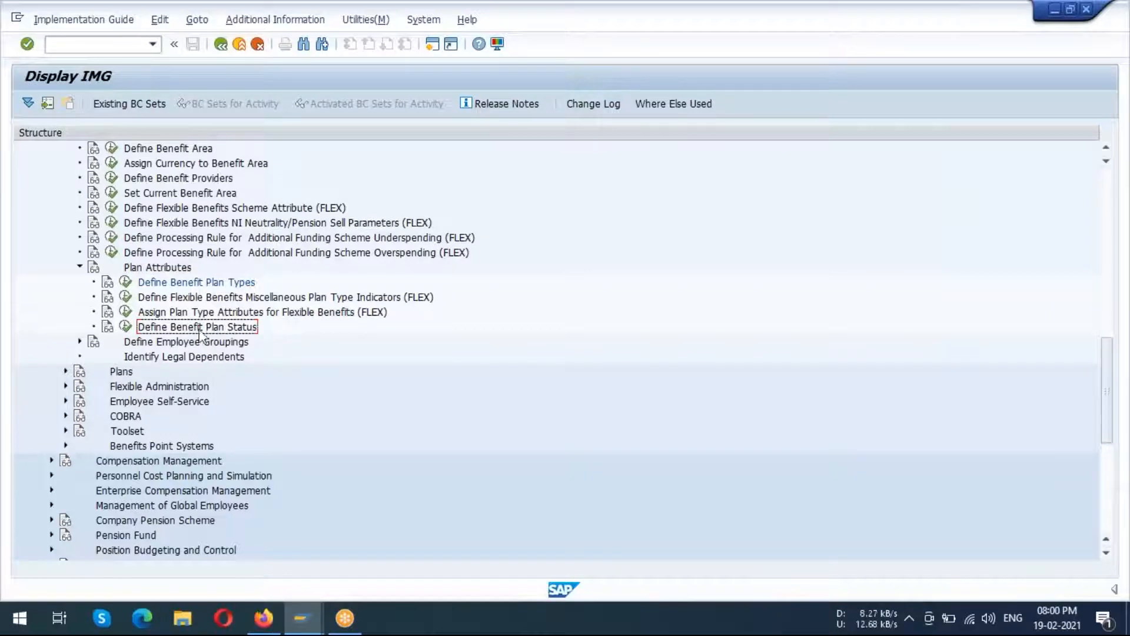
left_click(126, 326)
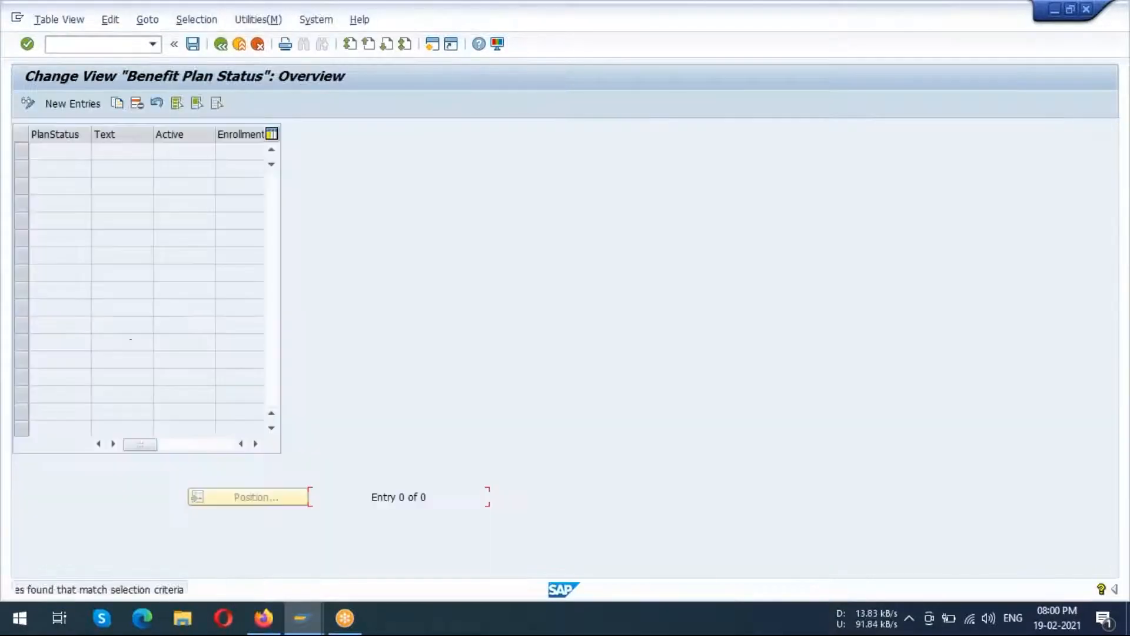
left_click(222, 45)
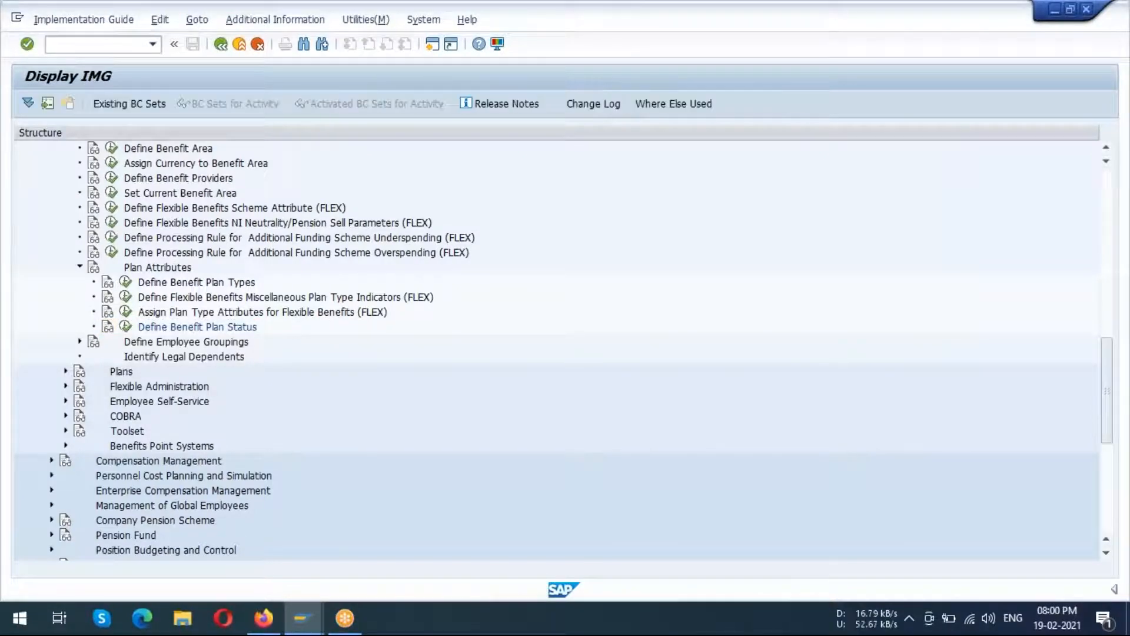
left_click(125, 326)
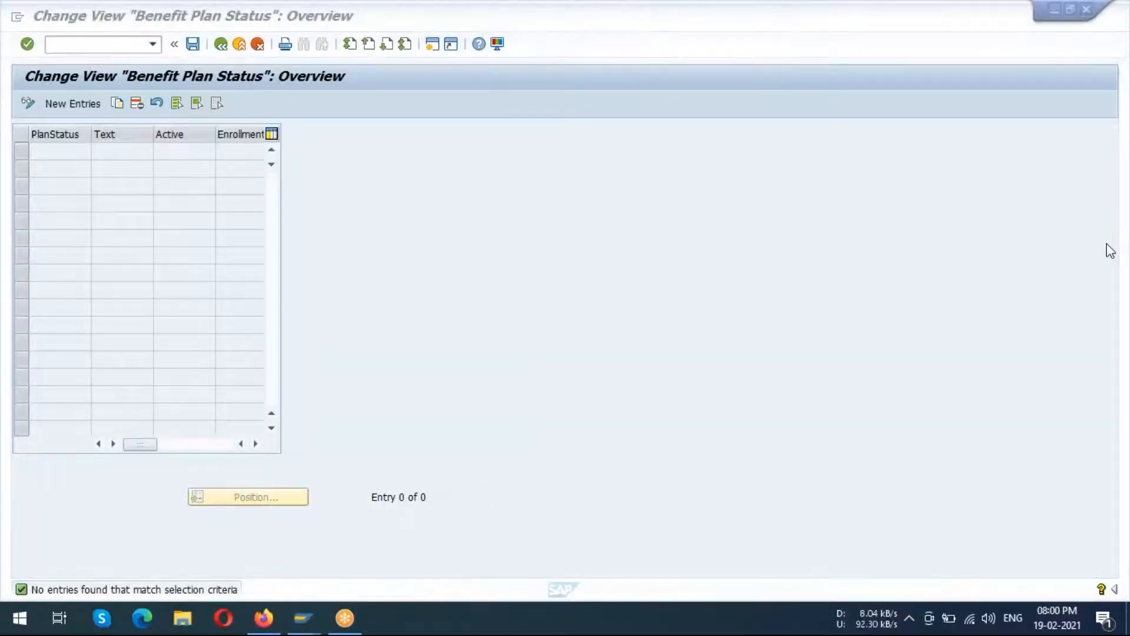
left_click(278, 115)
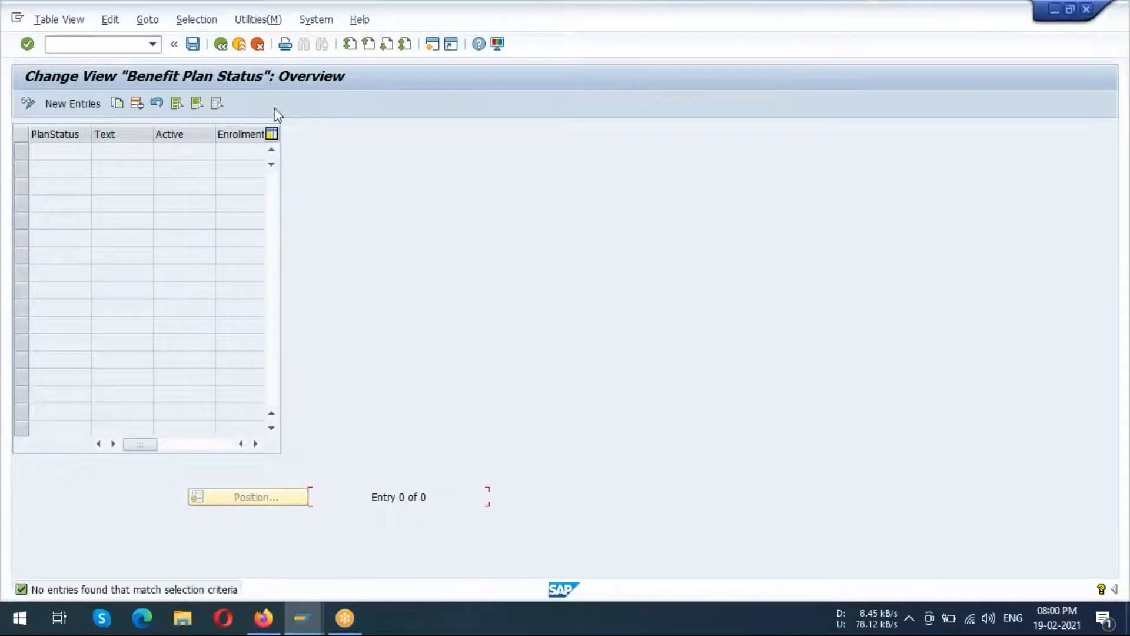
left_click(76, 105)
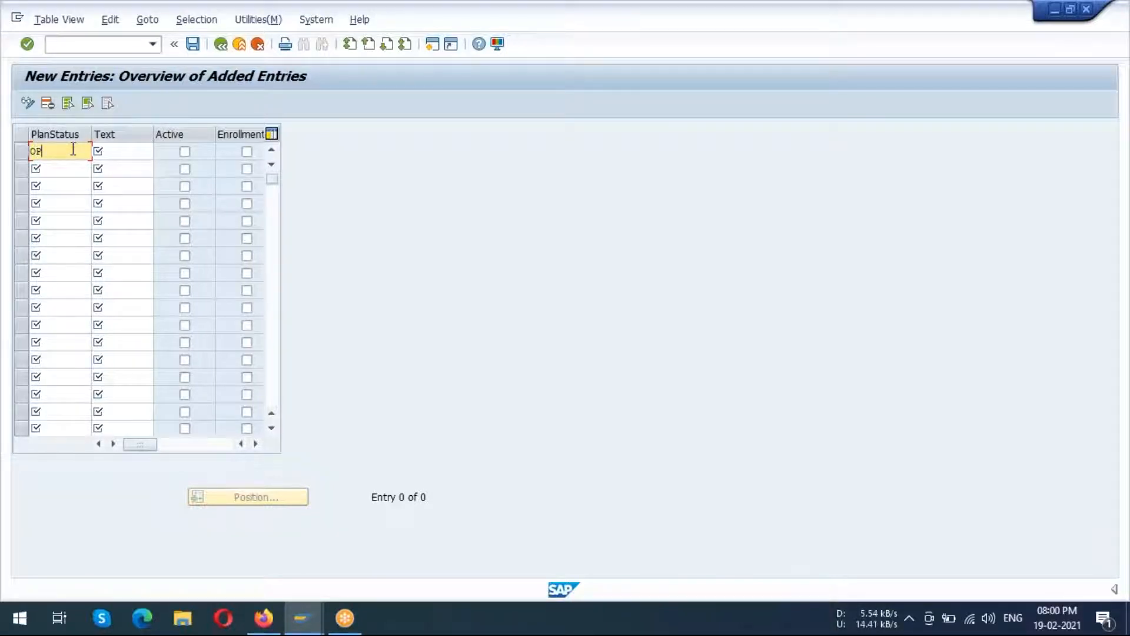
Enter the text ACE OPAN for plan status OP and enable its Active and Enrollment options.
left_click(128, 154)
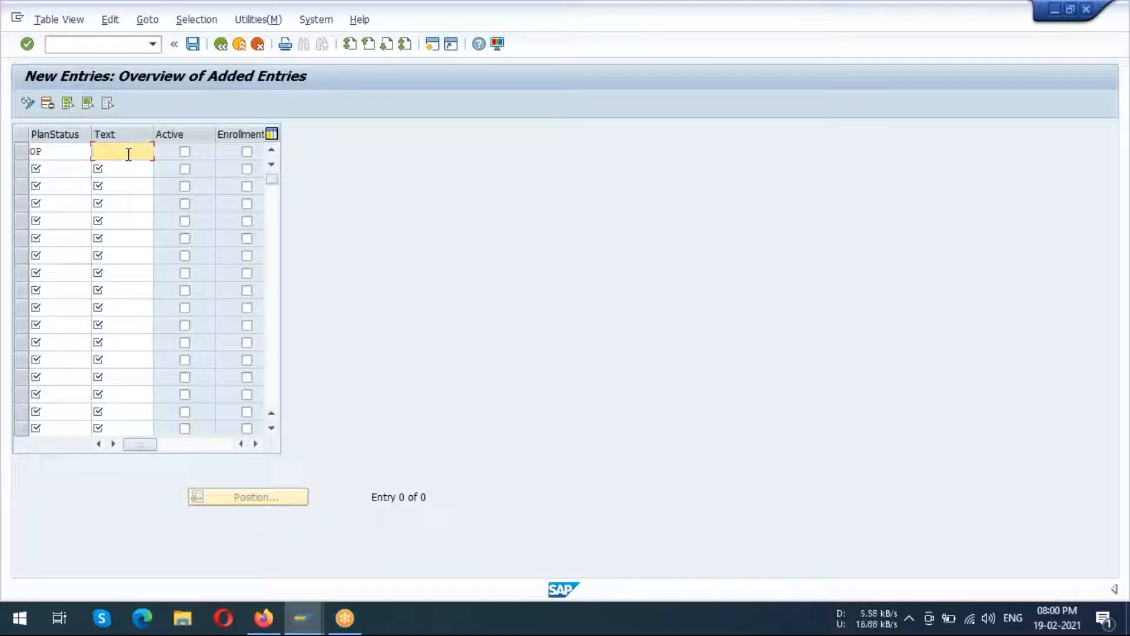
type("ACE ")
type("OPNE")
type("N")
left_click(185, 152)
left_click(246, 151)
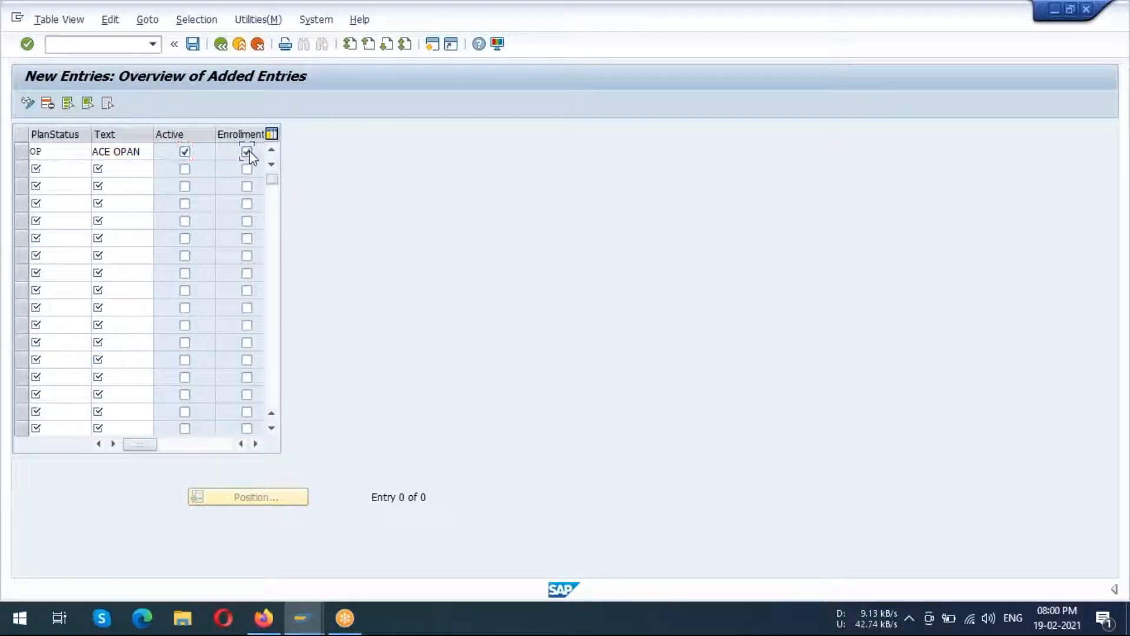
left_click(185, 151)
double_click(187, 152)
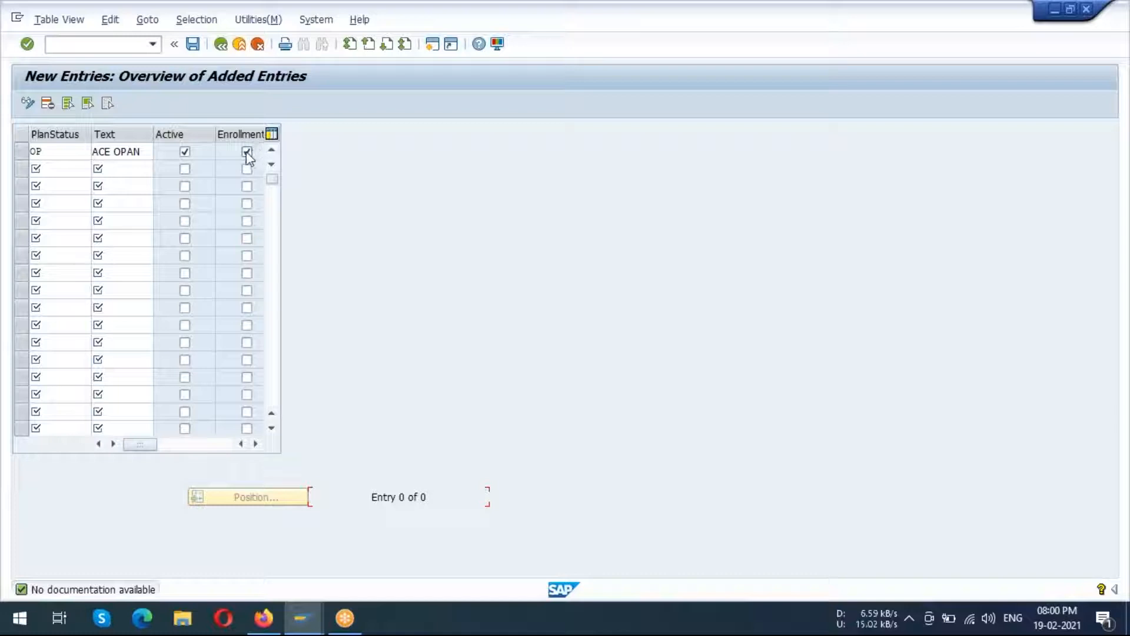
Save the OP plan status in the ACE US GROUP customizing request and return to the implementation guide.
left_click(193, 44)
left_click(244, 280)
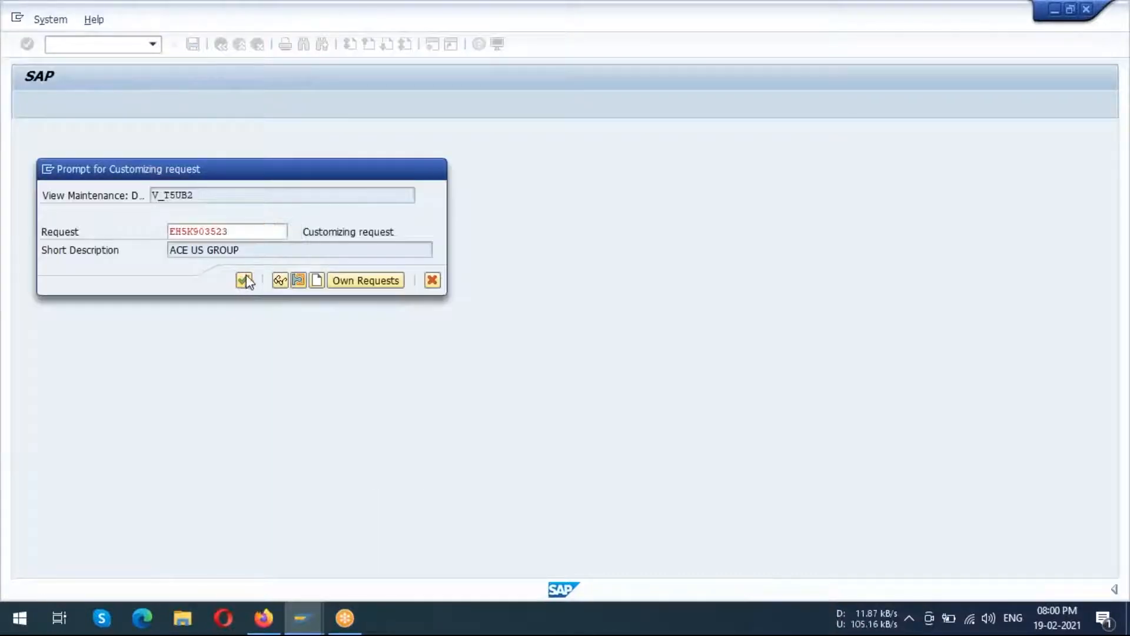
left_click(1117, 226)
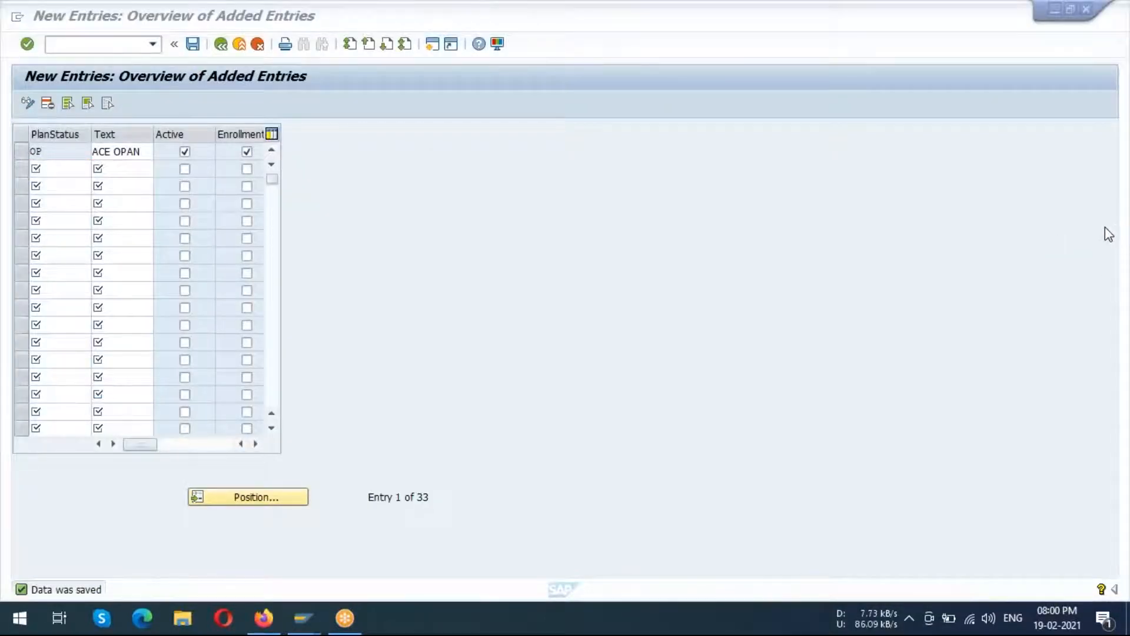
left_click(723, 224)
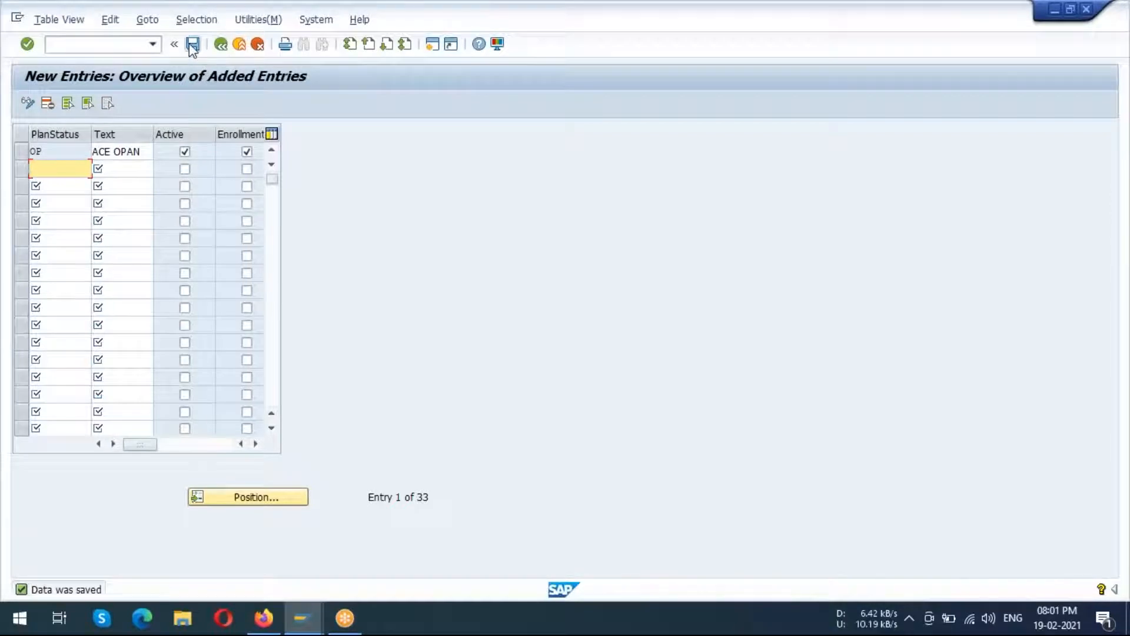
left_click(221, 45)
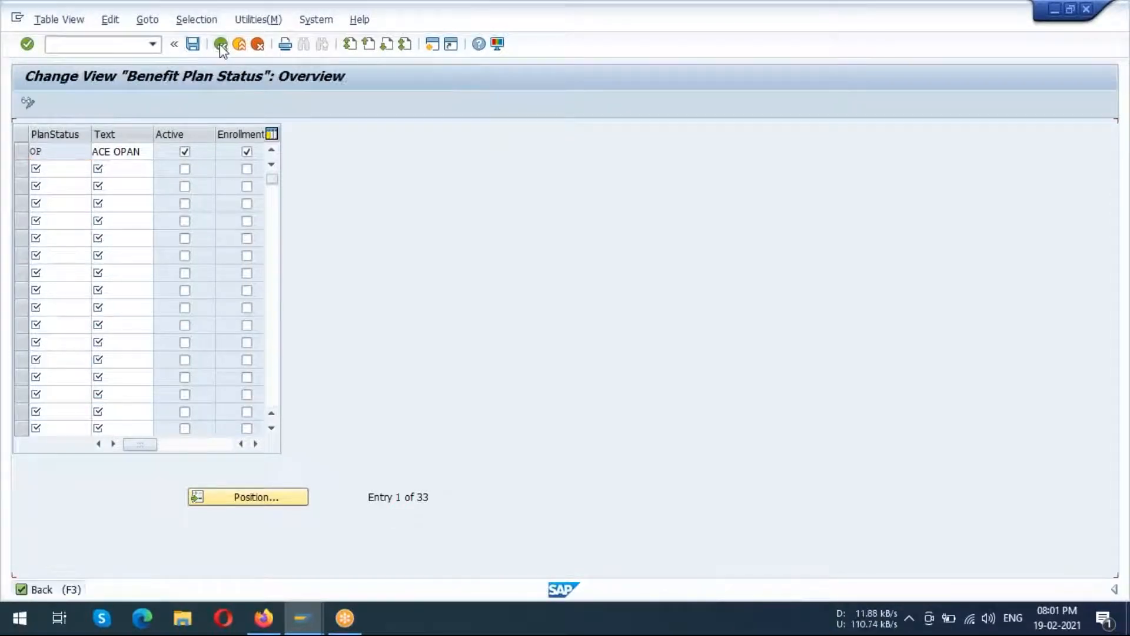
left_click(220, 45)
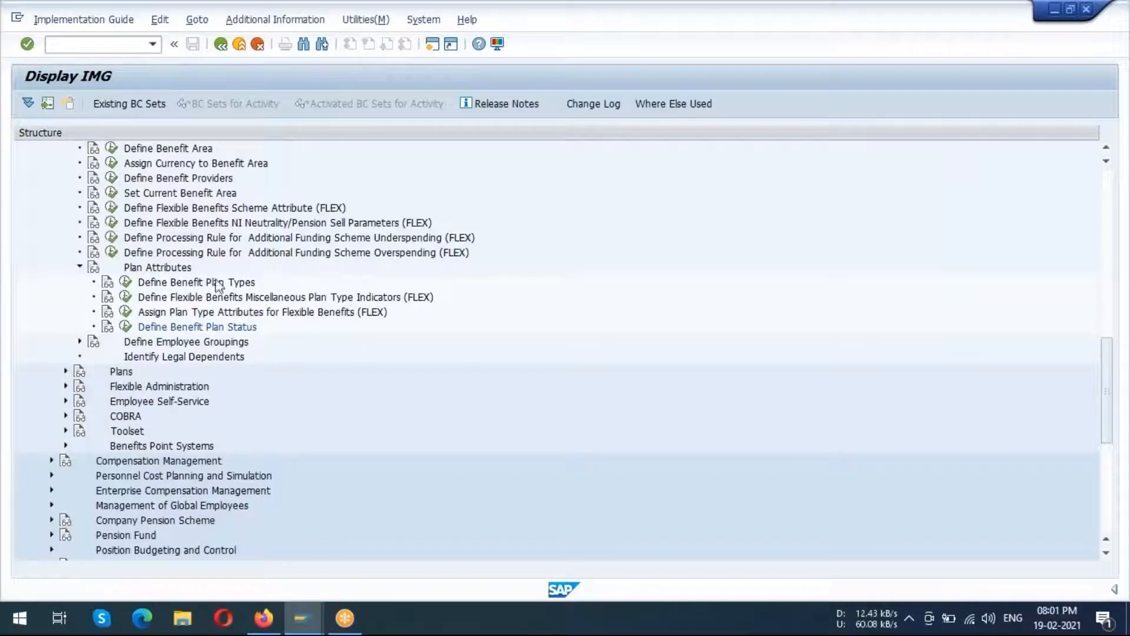
Reopen Define Benefit Plan Types and Define Benefit Plan Status to check their saved entries, returning to the implementation guide.
left_click(196, 285)
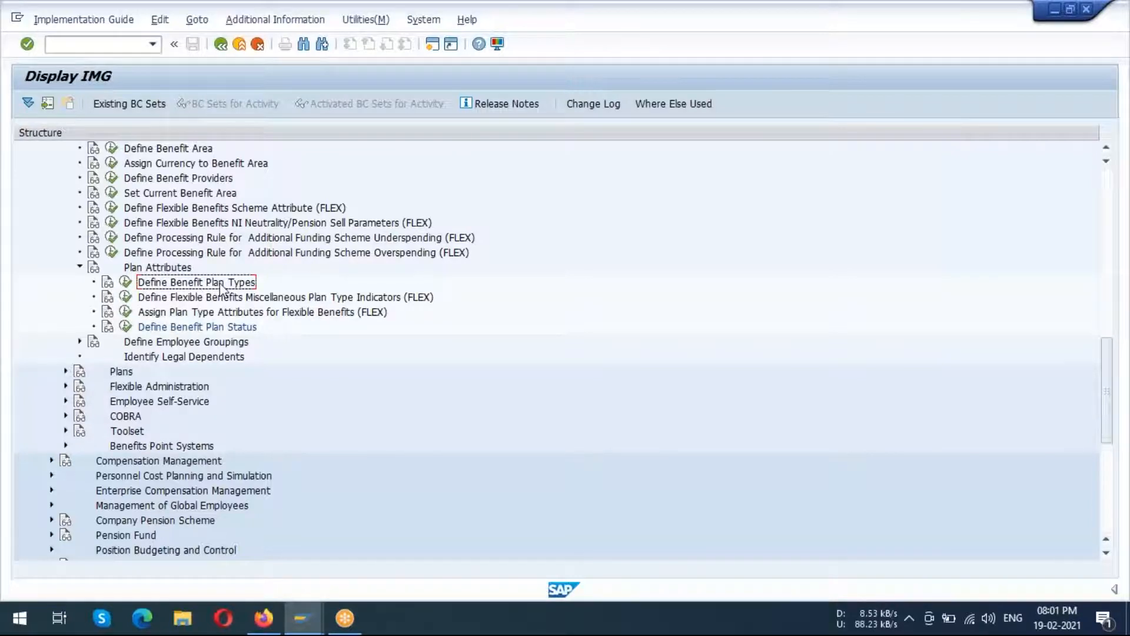
left_click(126, 282)
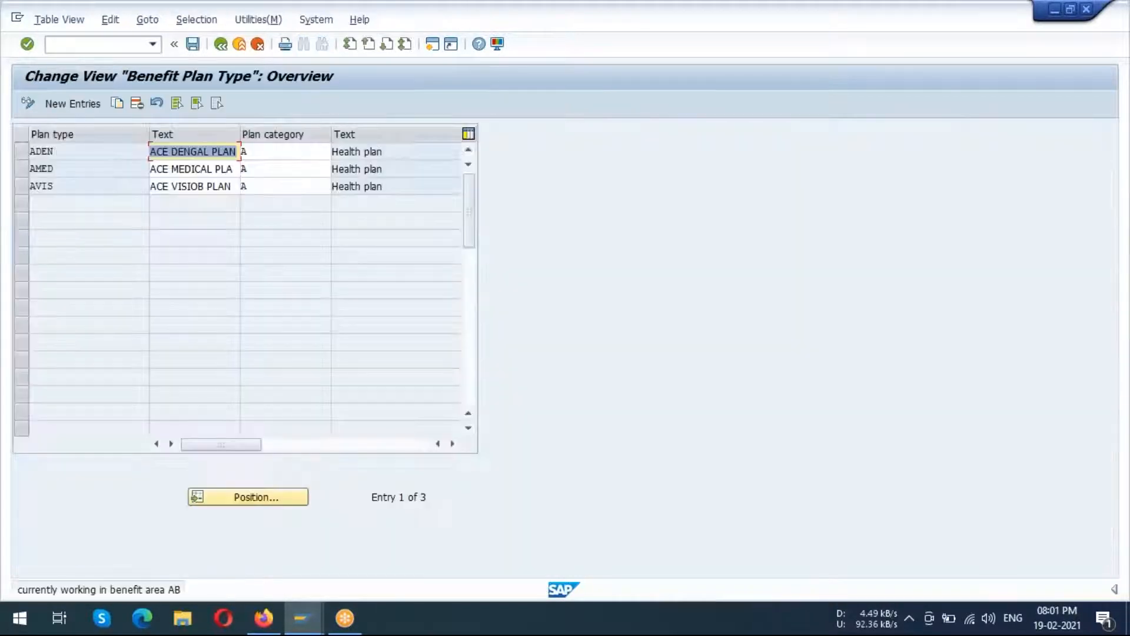
left_click(220, 44)
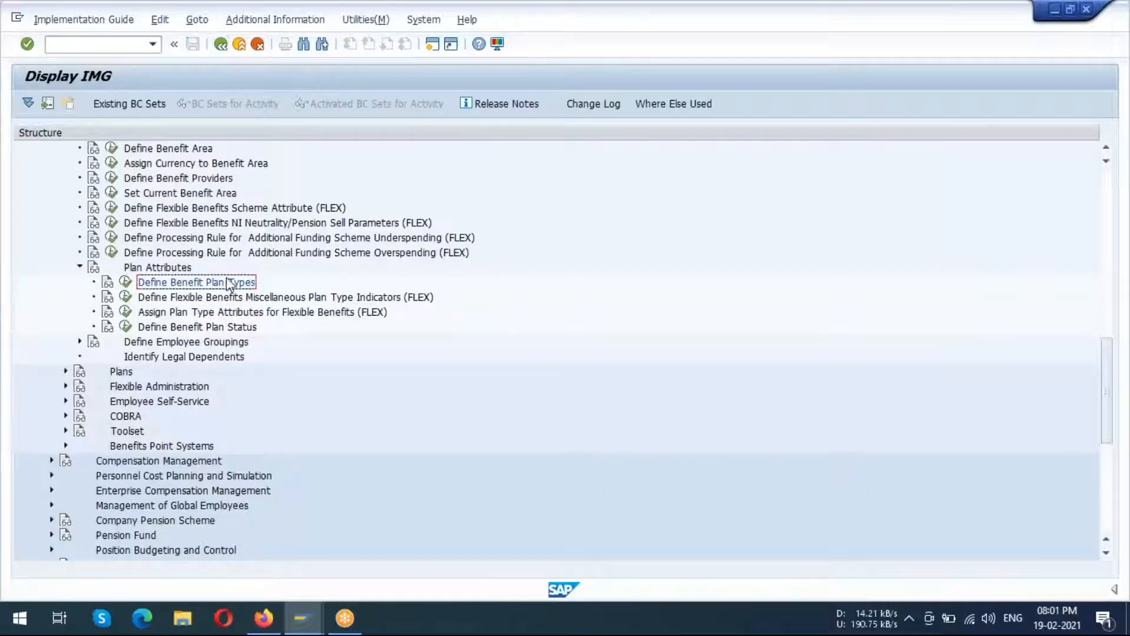
left_click(197, 326)
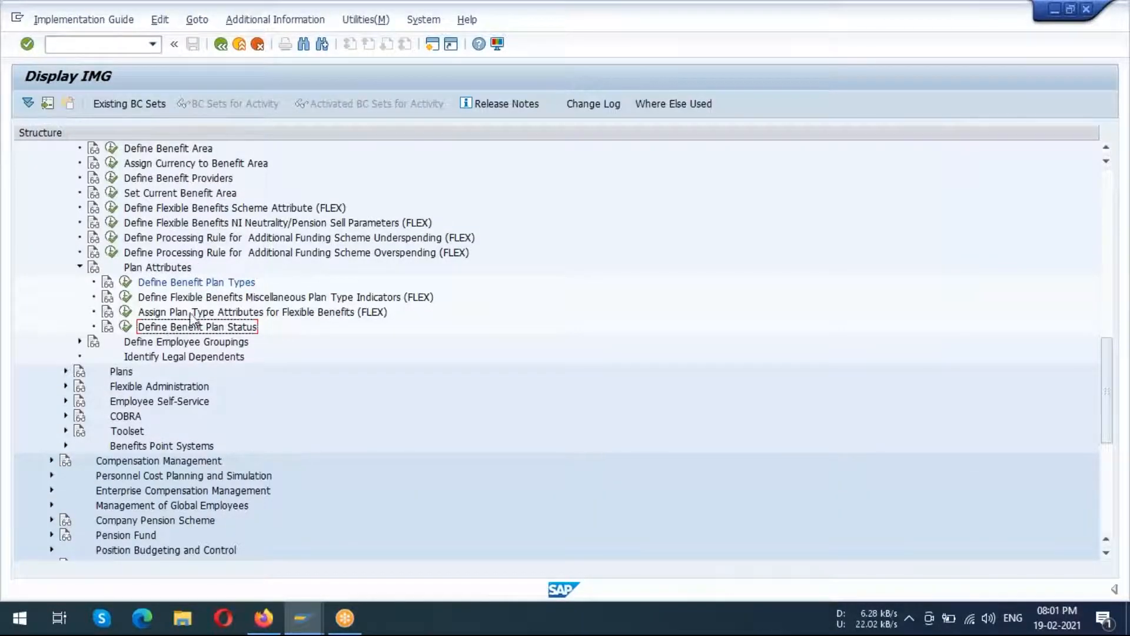
left_click(125, 326)
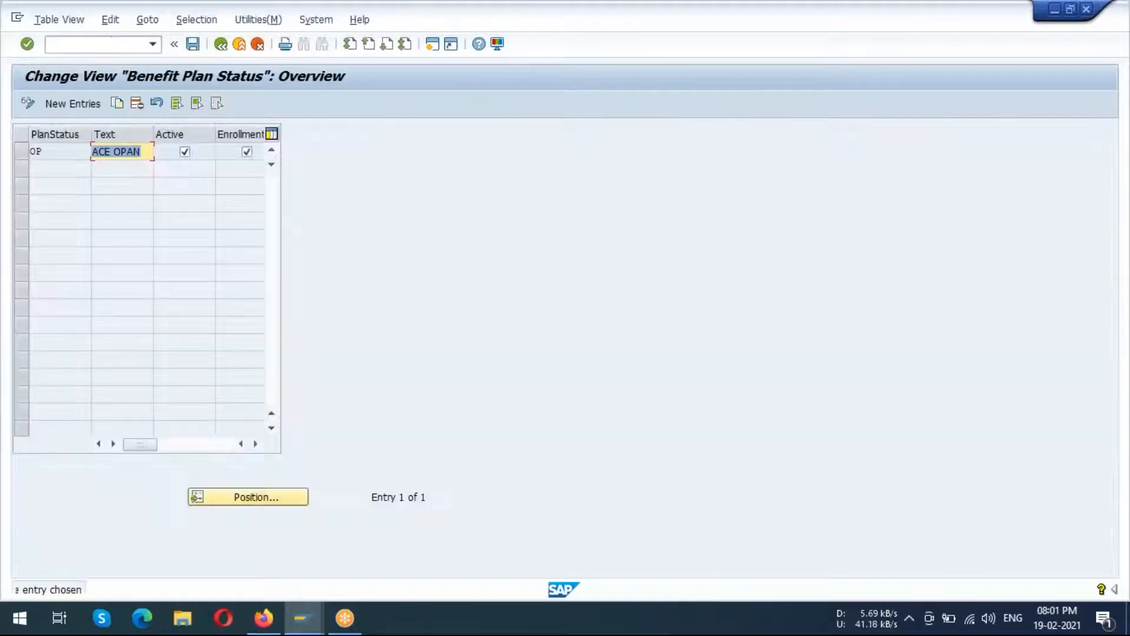
left_click(195, 46)
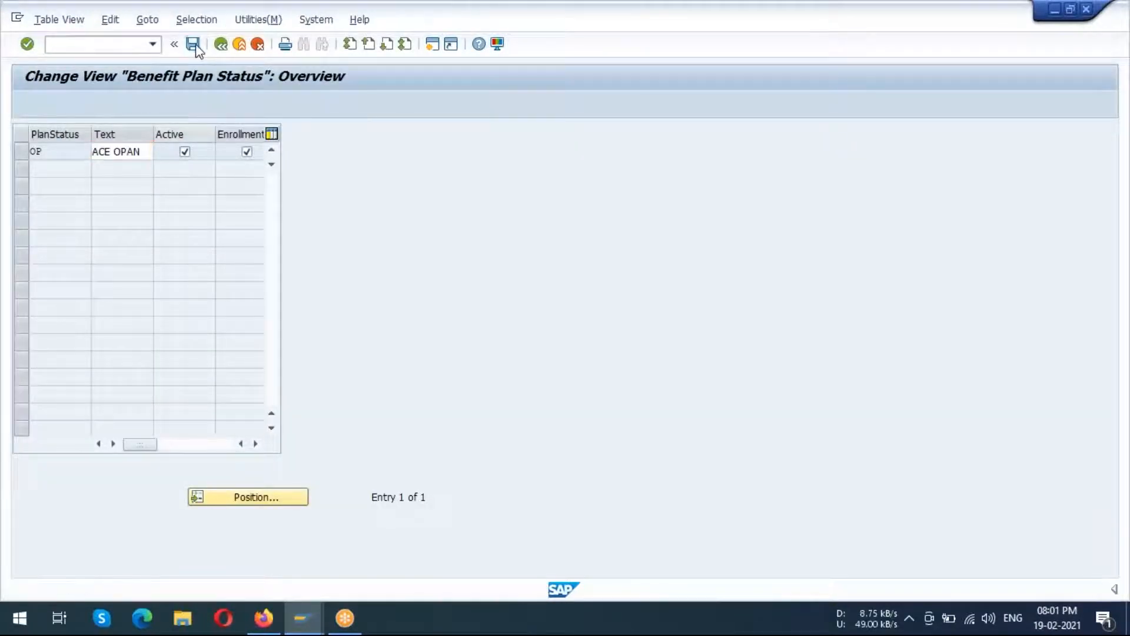
left_click(221, 45)
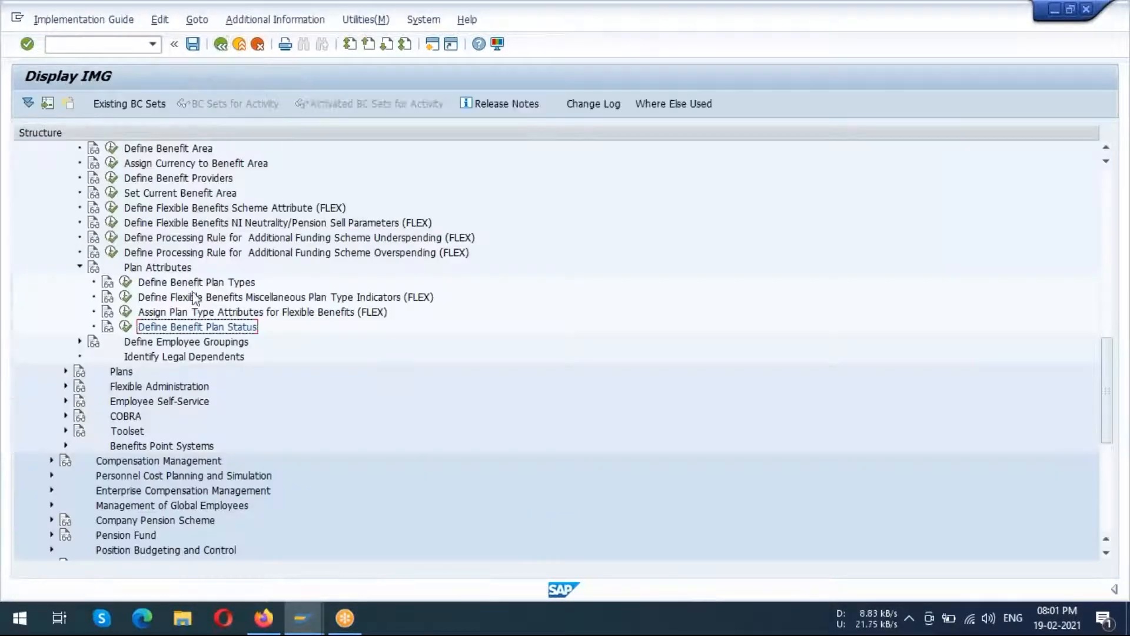
Expand the Define Employee Groupings node below Plan Attributes in the implementation guide.
scroll(294, 259, "down", 1)
left_click(198, 301)
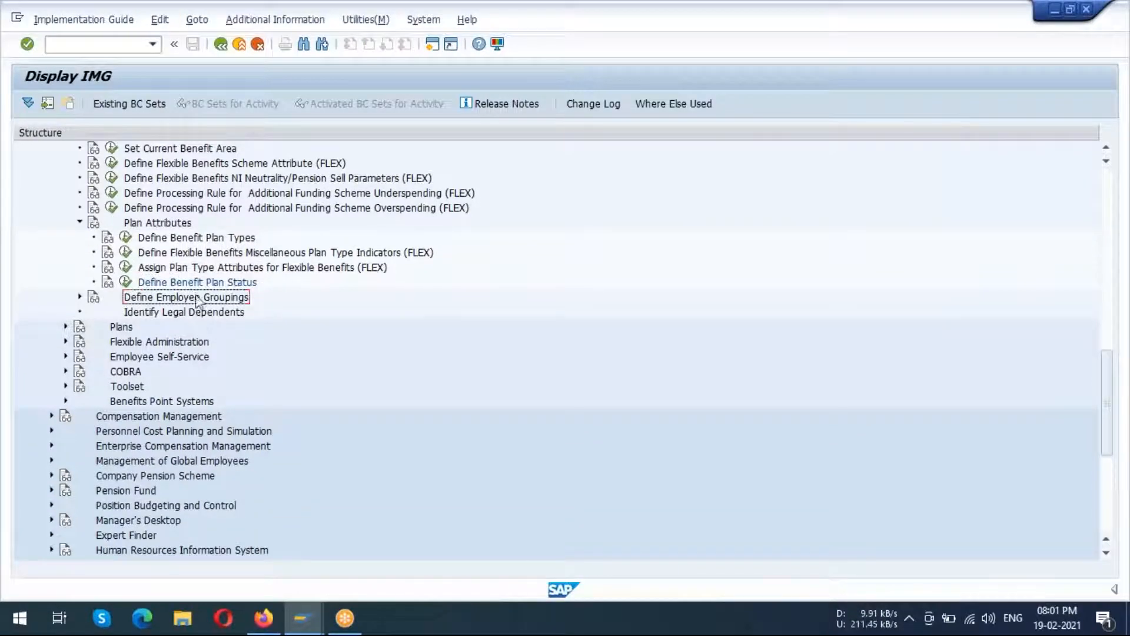
left_click(80, 297)
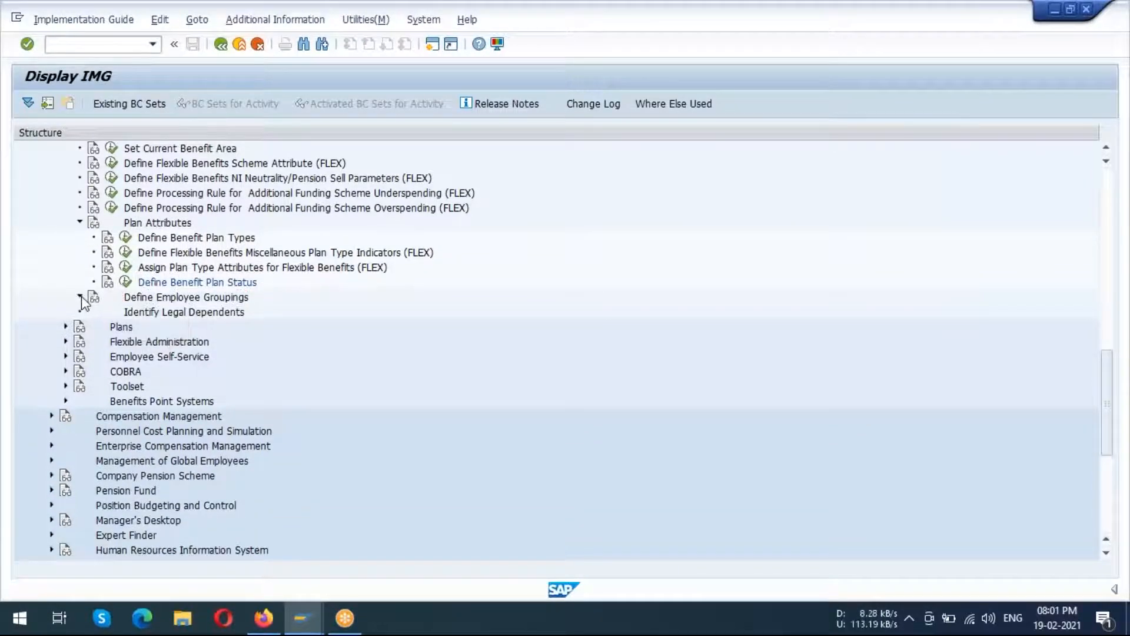
scroll(305, 265, "down", 2)
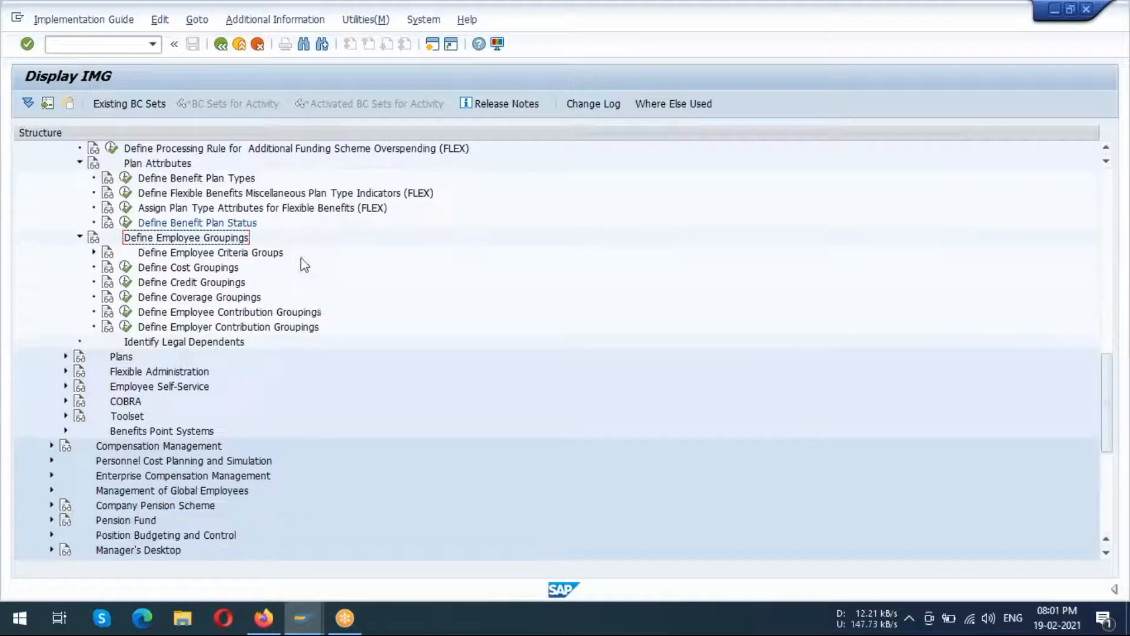
left_click(195, 255)
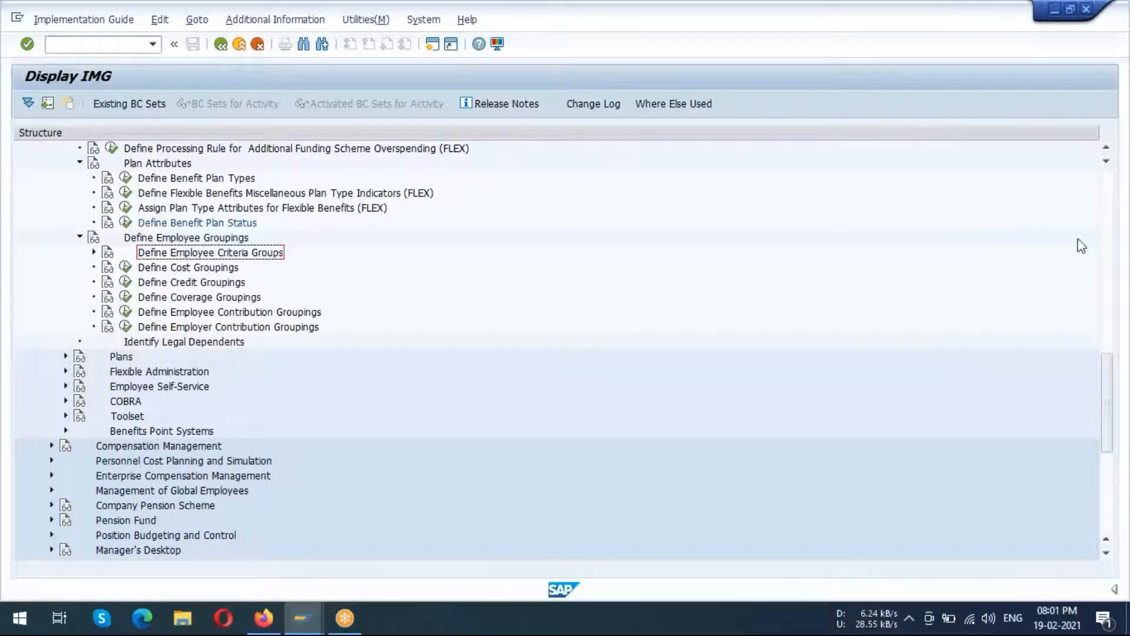
left_click(1110, 229)
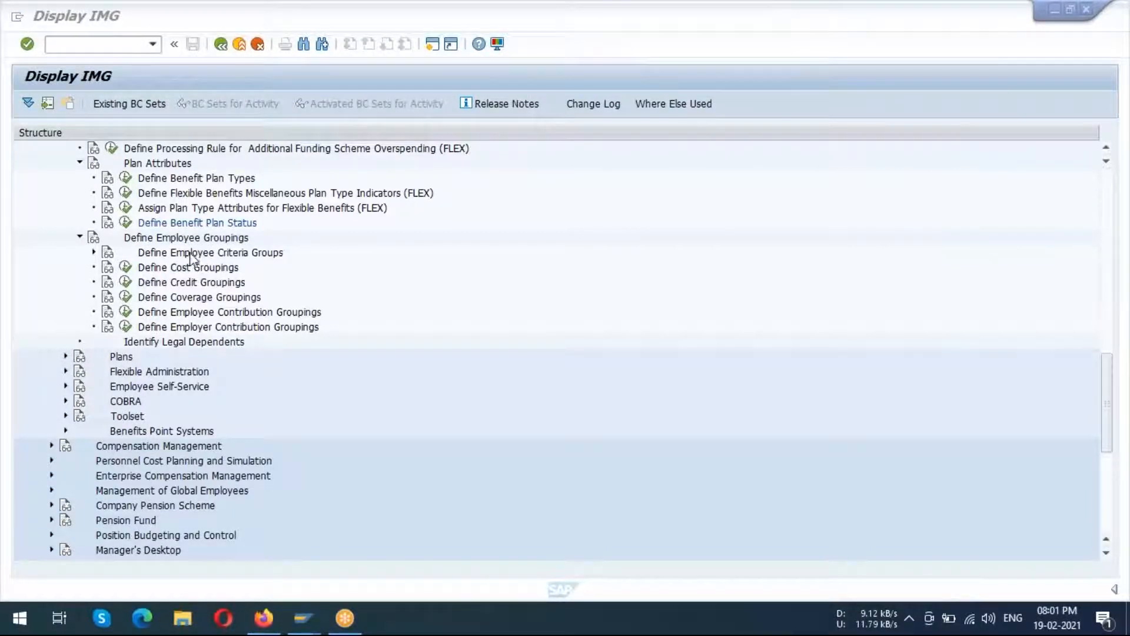
Open the Define Cost Groupings activity under Define Employee Groupings.
left_click(176, 268)
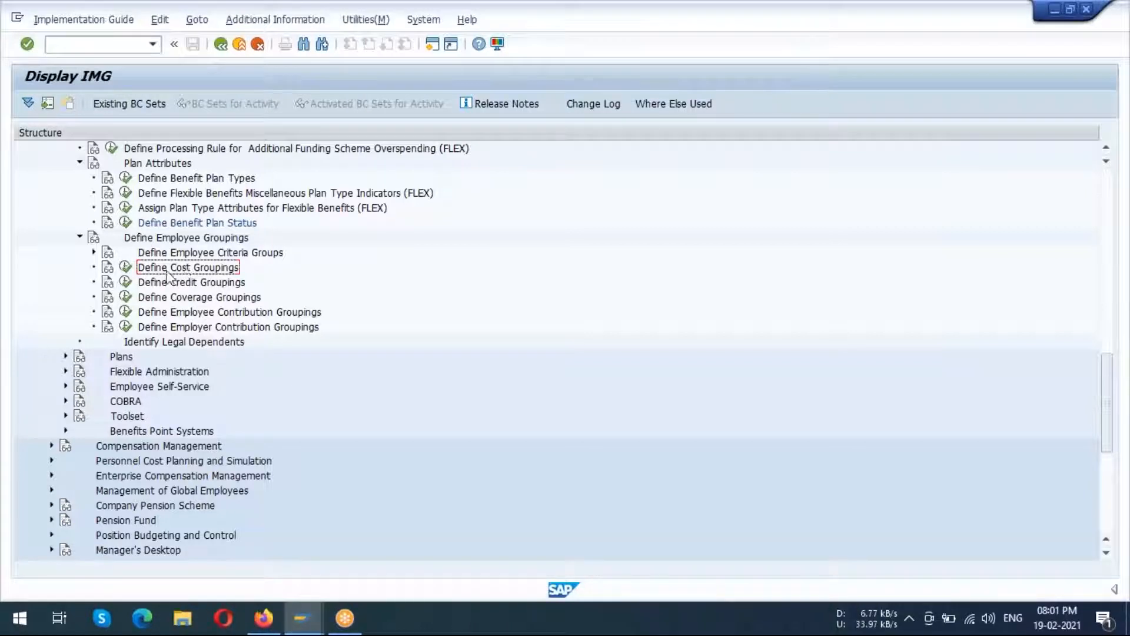
left_click(108, 267)
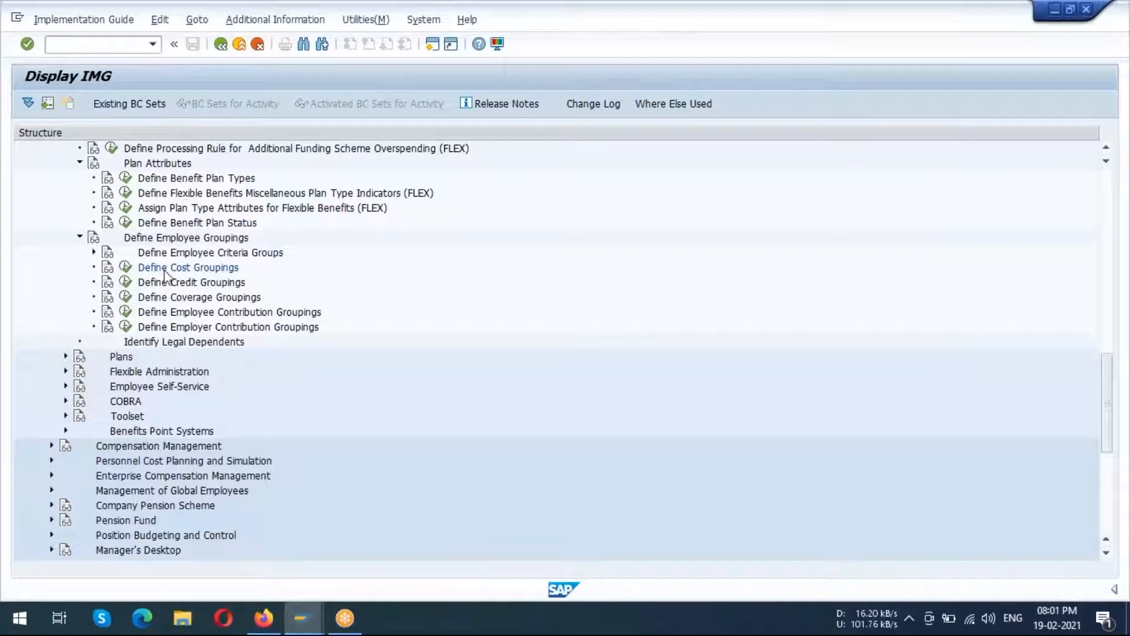
left_click(126, 268)
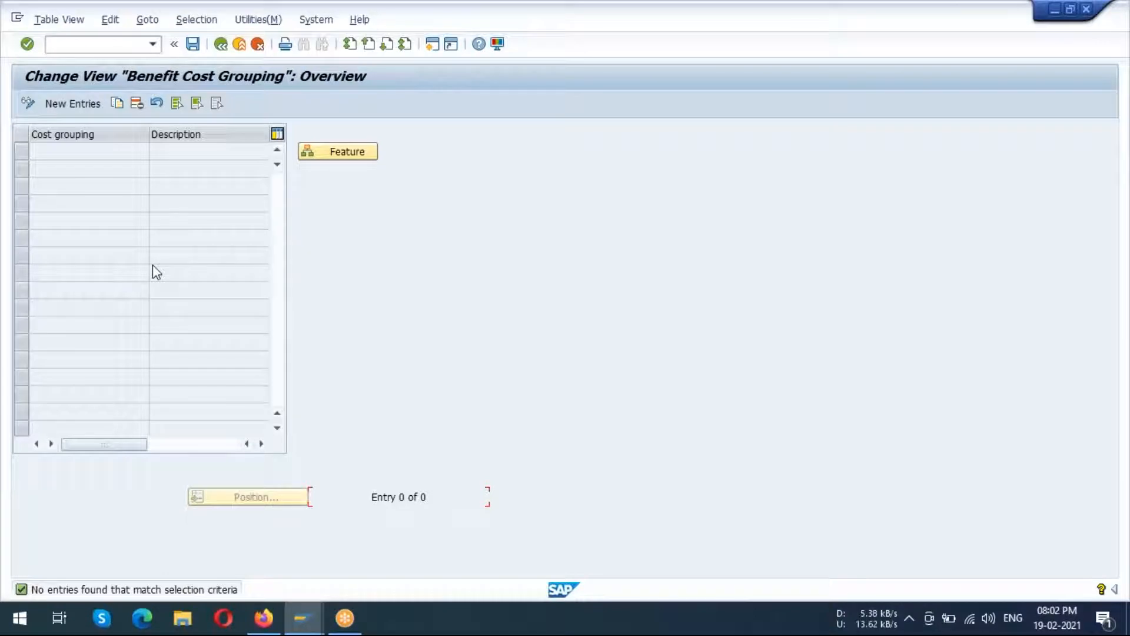
Add cost grouping ACOS with the description ACE COST GROUPING and save it in the ACE US GROUP customizing request.
left_click(75, 106)
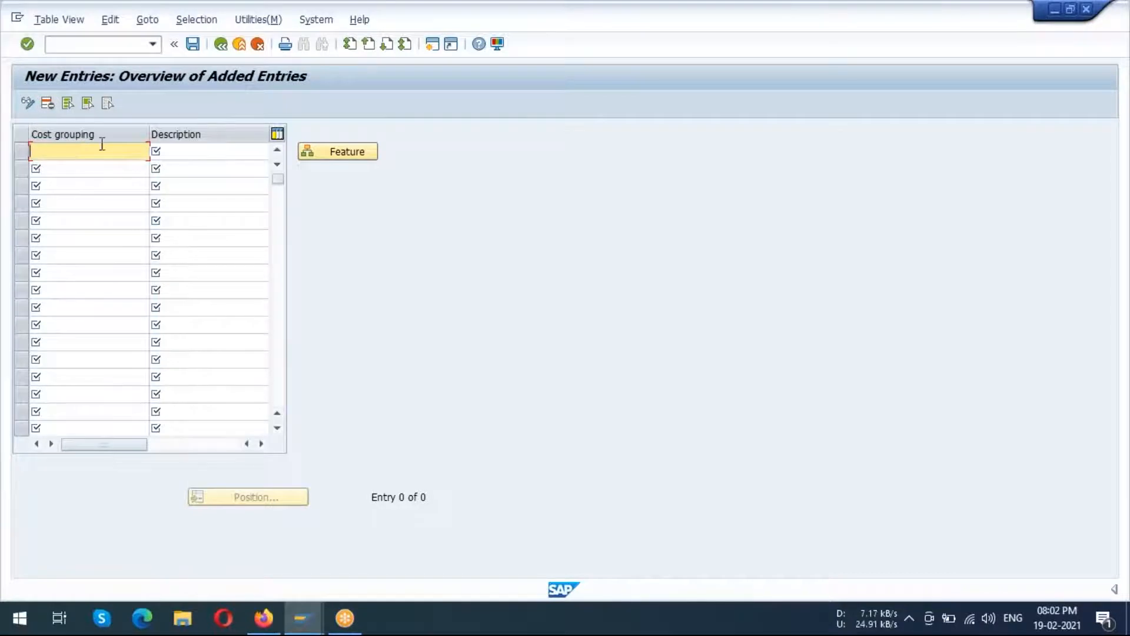
type("ACOS")
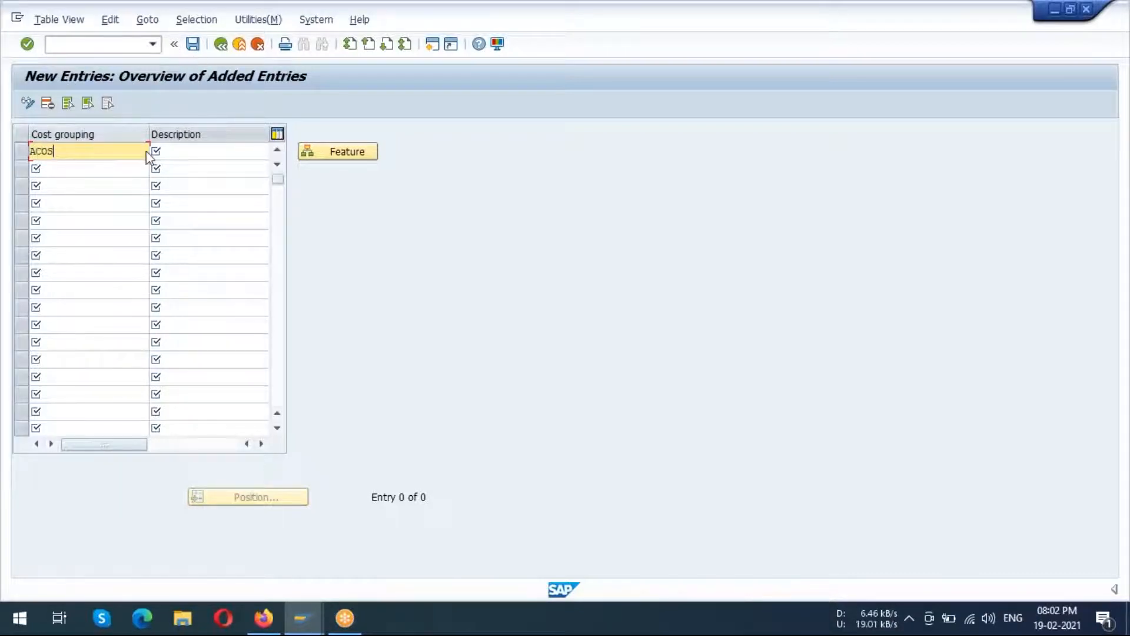
left_click_drag(70, 149, 9, 159)
left_click(192, 148)
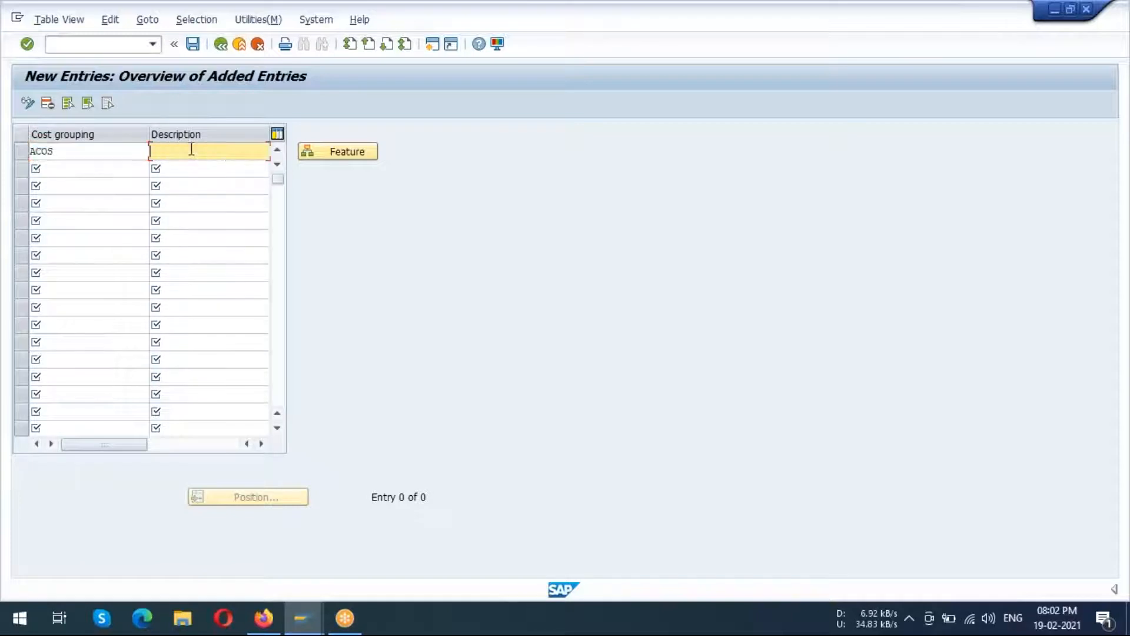
type("ACE COST GROUPING")
left_click(192, 43)
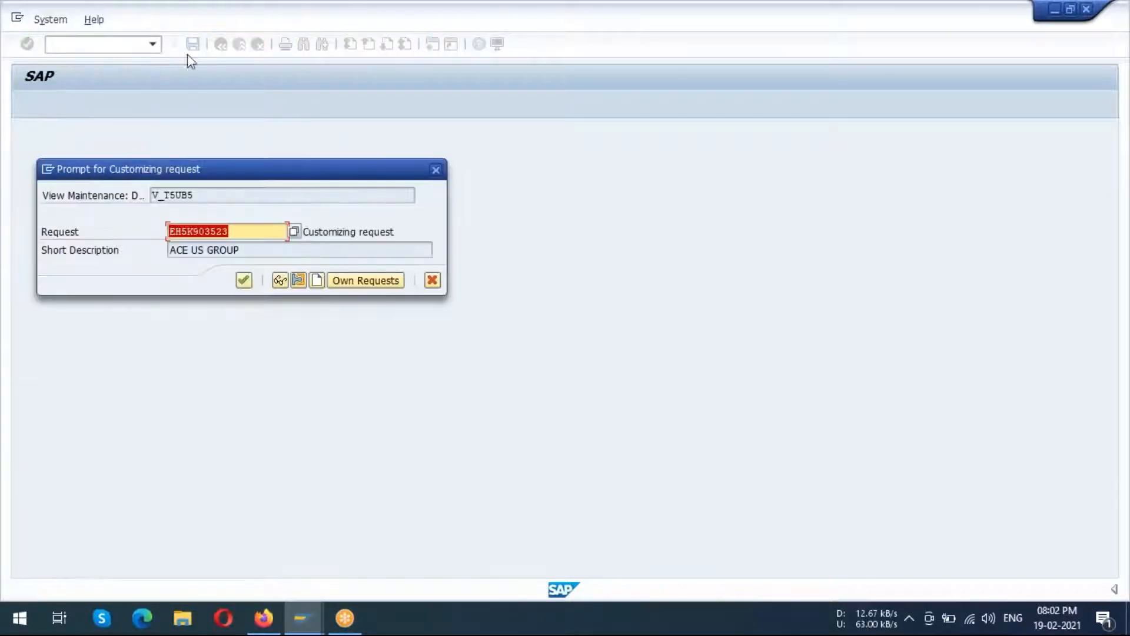
left_click(241, 282)
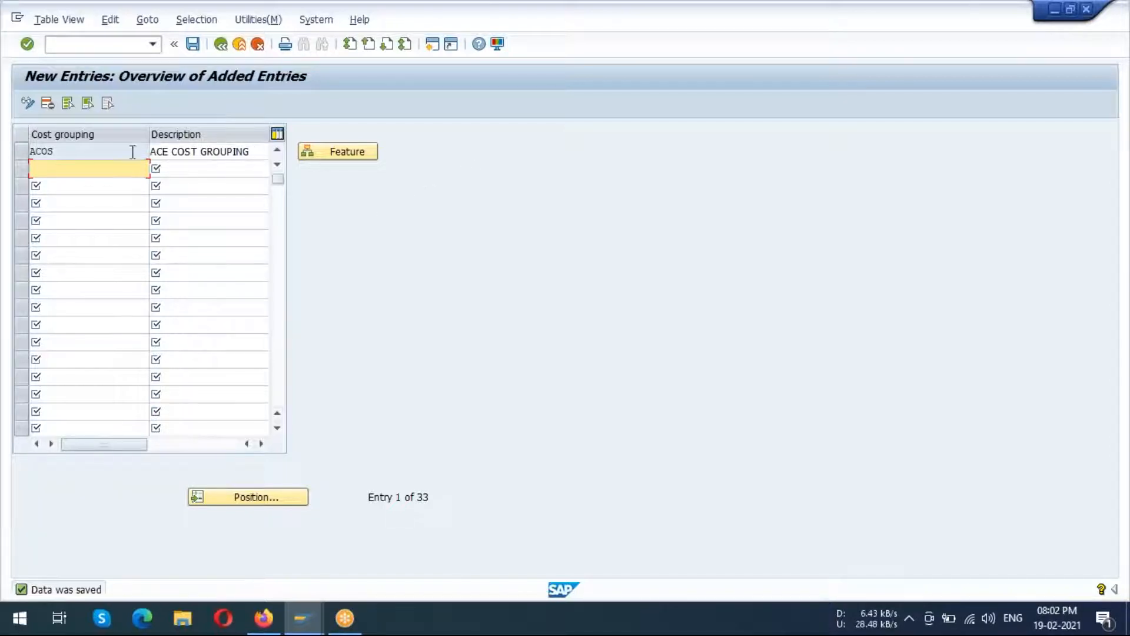
Open the cost grouping feature CSTV1 and switch its decision tree to change mode.
left_click_drag(59, 151, 9, 168)
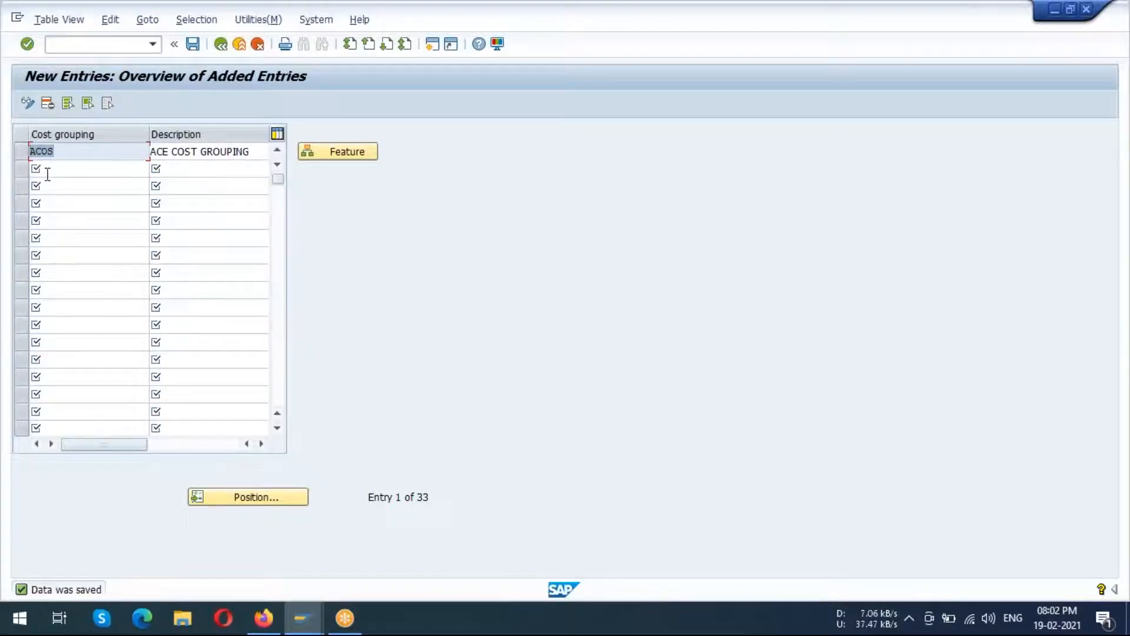
left_click(63, 158)
left_click(345, 152)
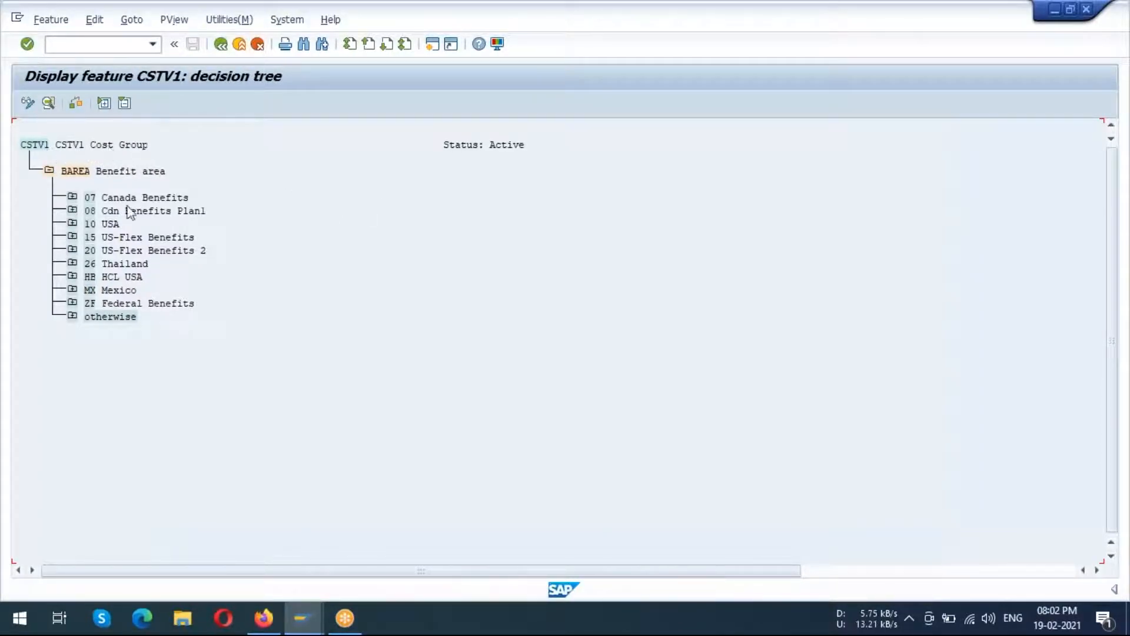
left_click(72, 223)
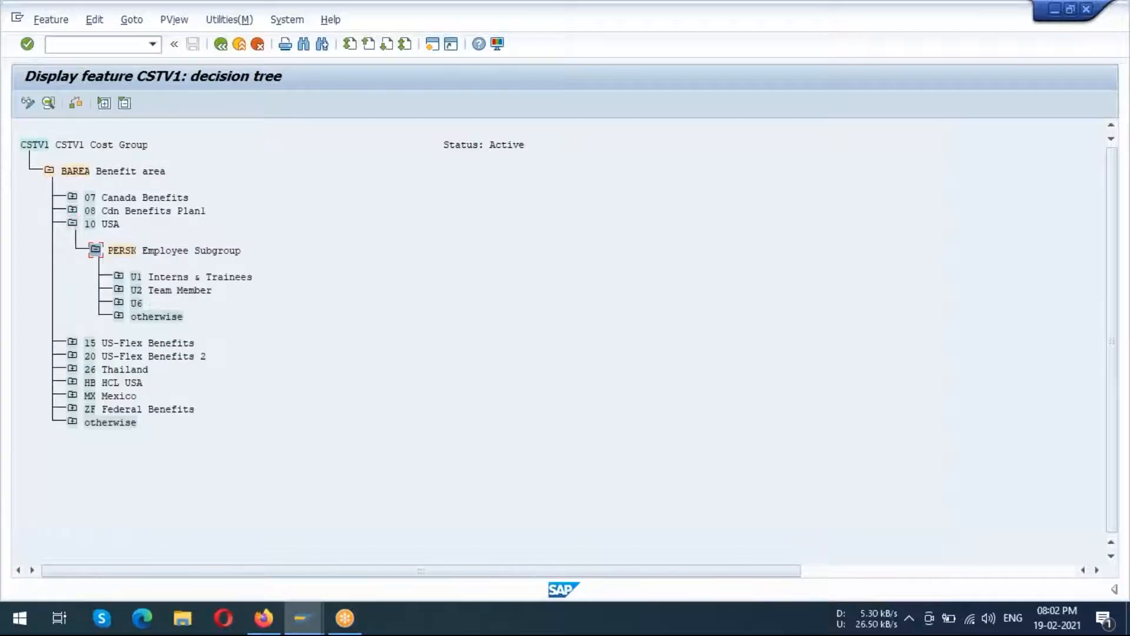
left_click(123, 252)
left_click(28, 103)
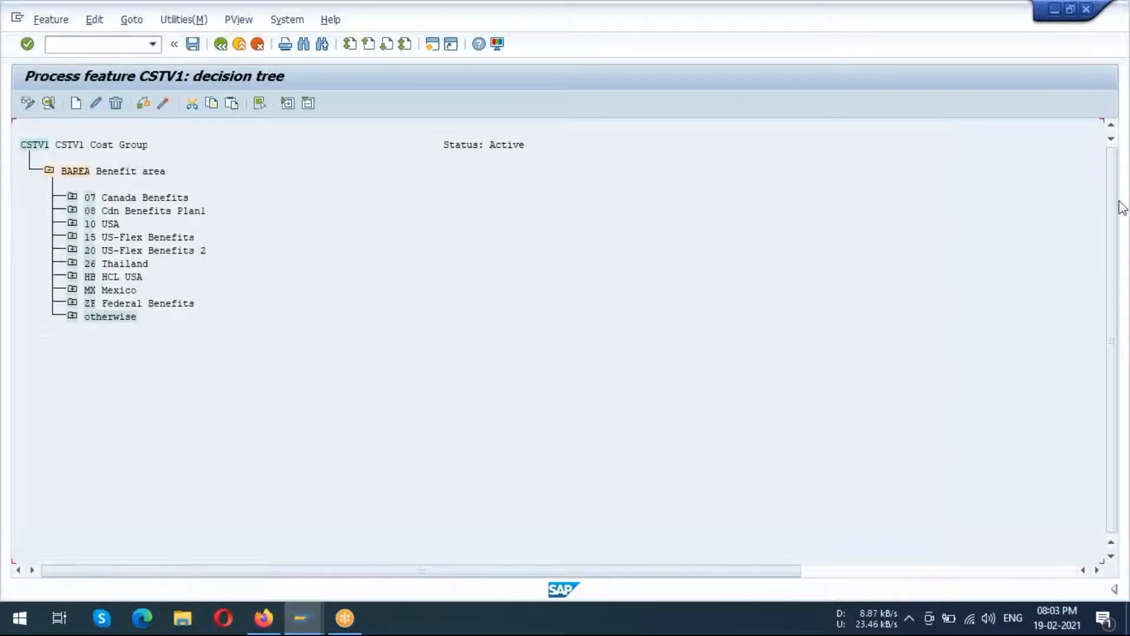
Add employee subgroups AW ACE WEEKLY and AM ACE MONTHLY to the PERSK node under benefit area 10 USA.
left_click(1112, 230)
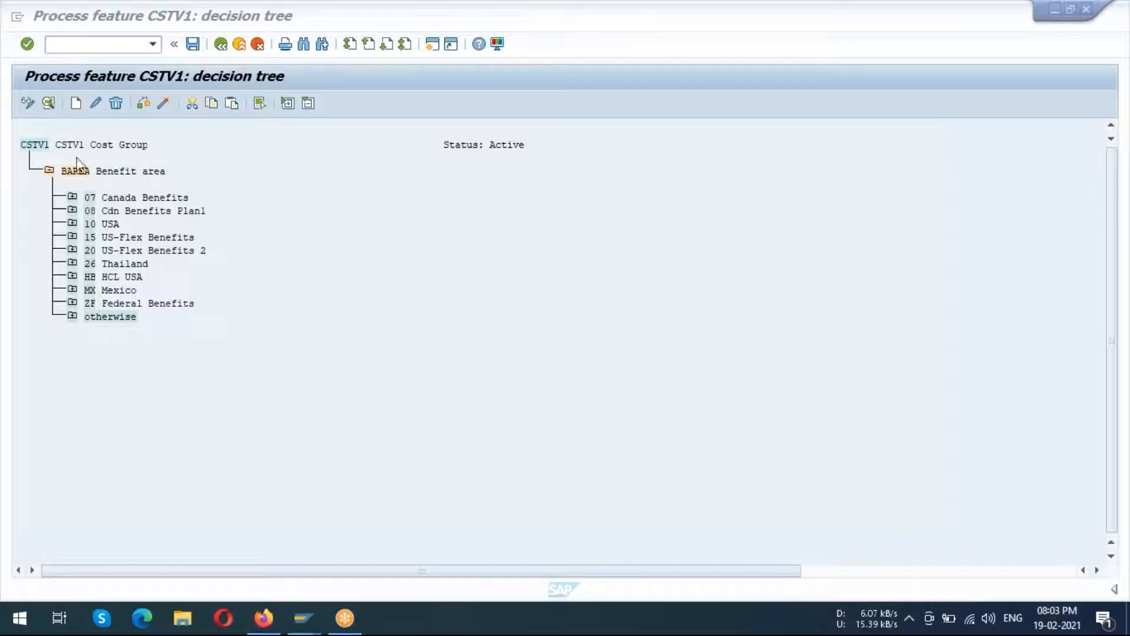
left_click(72, 223)
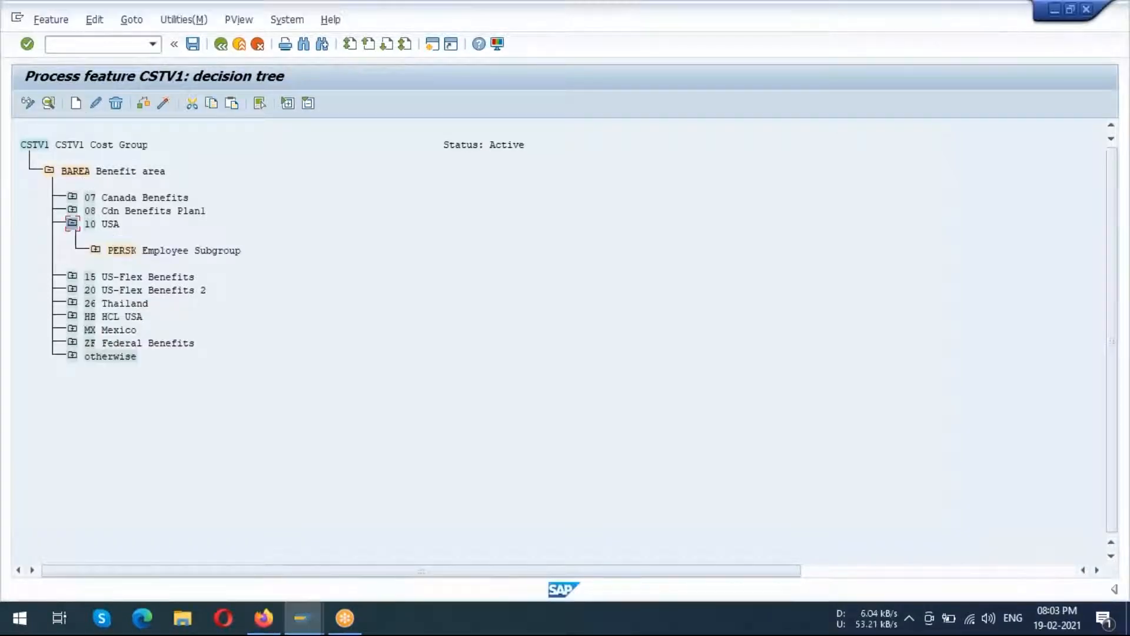
left_click(95, 249)
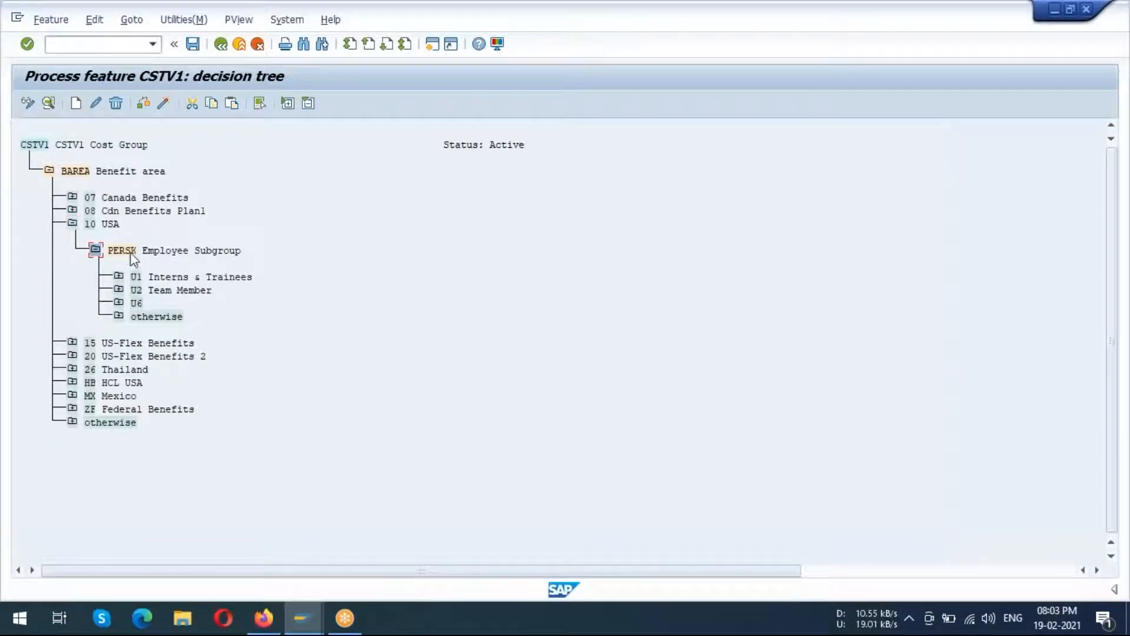
left_click(76, 104)
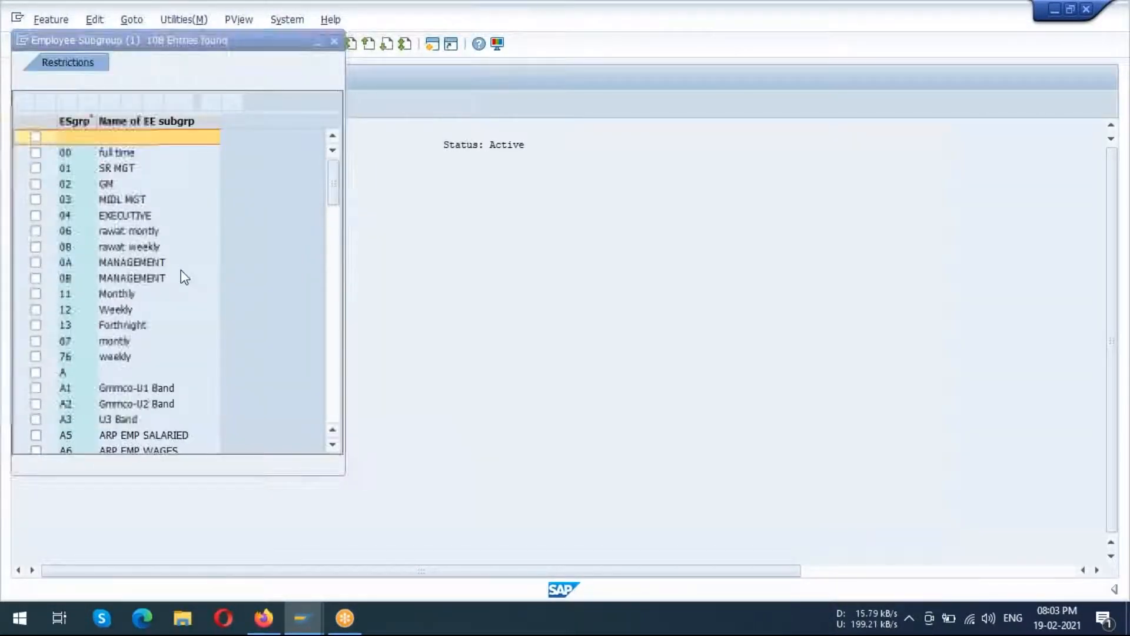
scroll(183, 274, "down", 3)
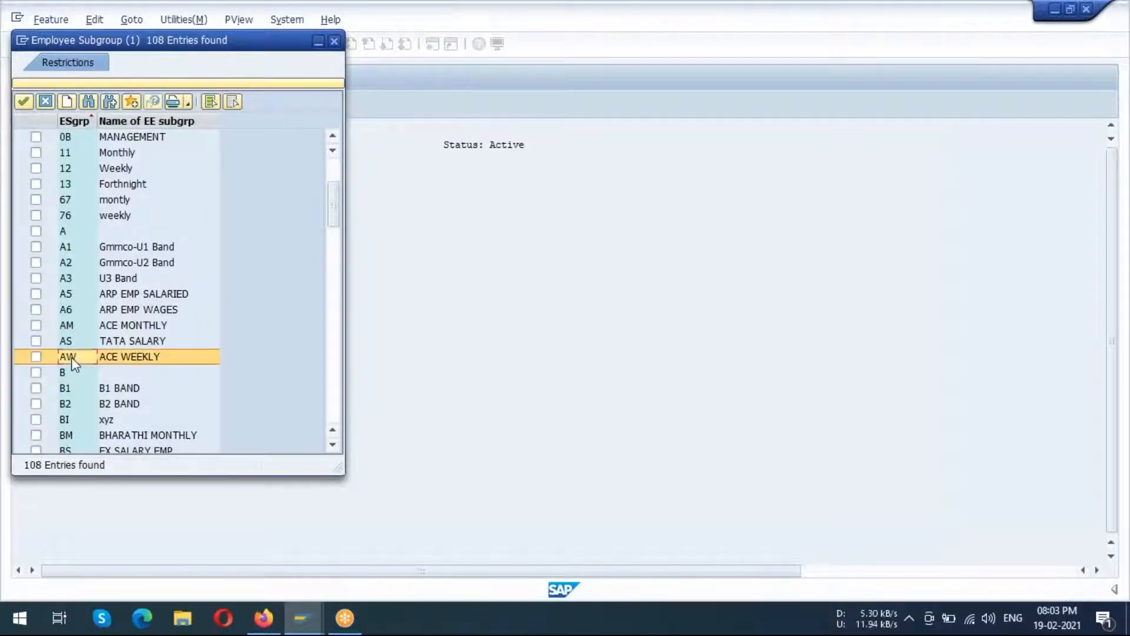
left_click(36, 357)
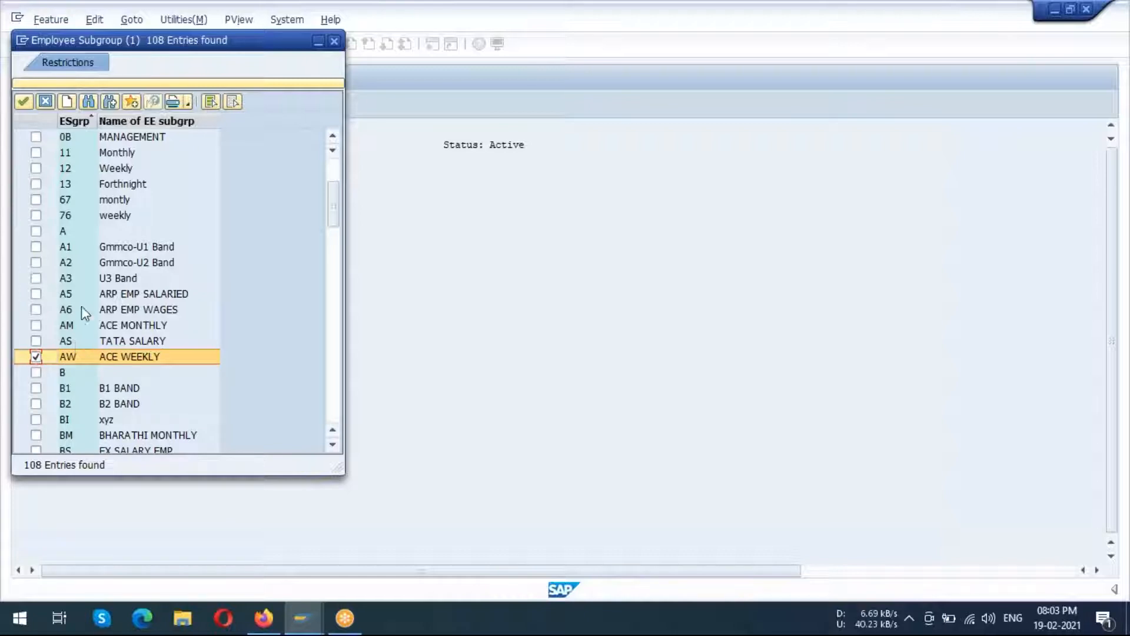
left_click(36, 325)
left_click(24, 101)
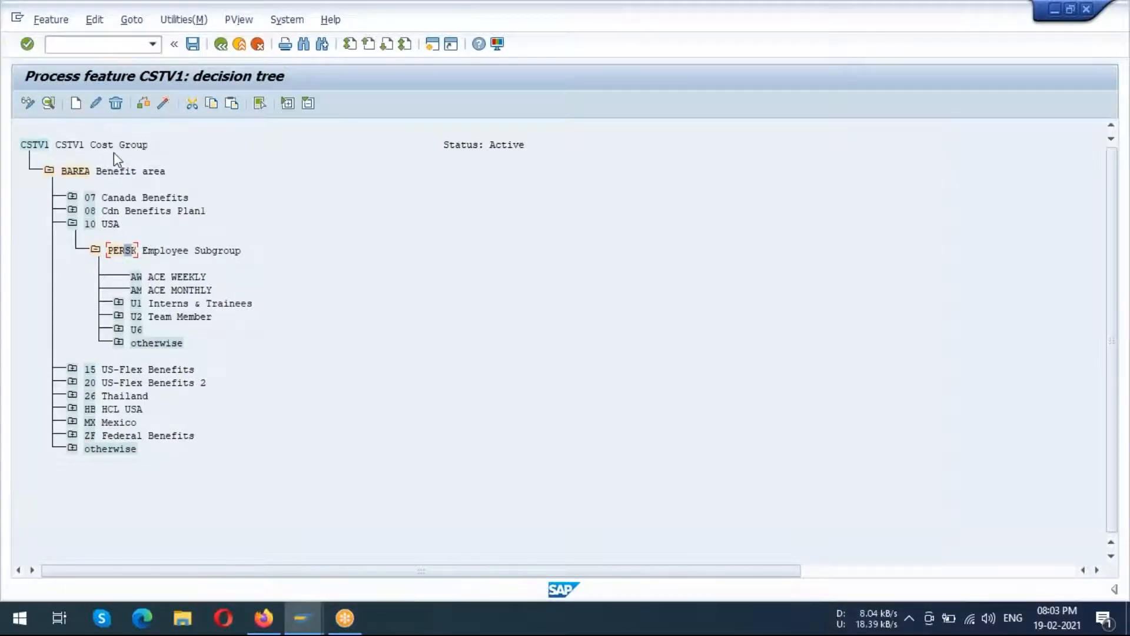
Create a return value node with ACOS for employee subgroup AW ACE WEEKLY.
left_click(136, 276)
left_click(78, 105)
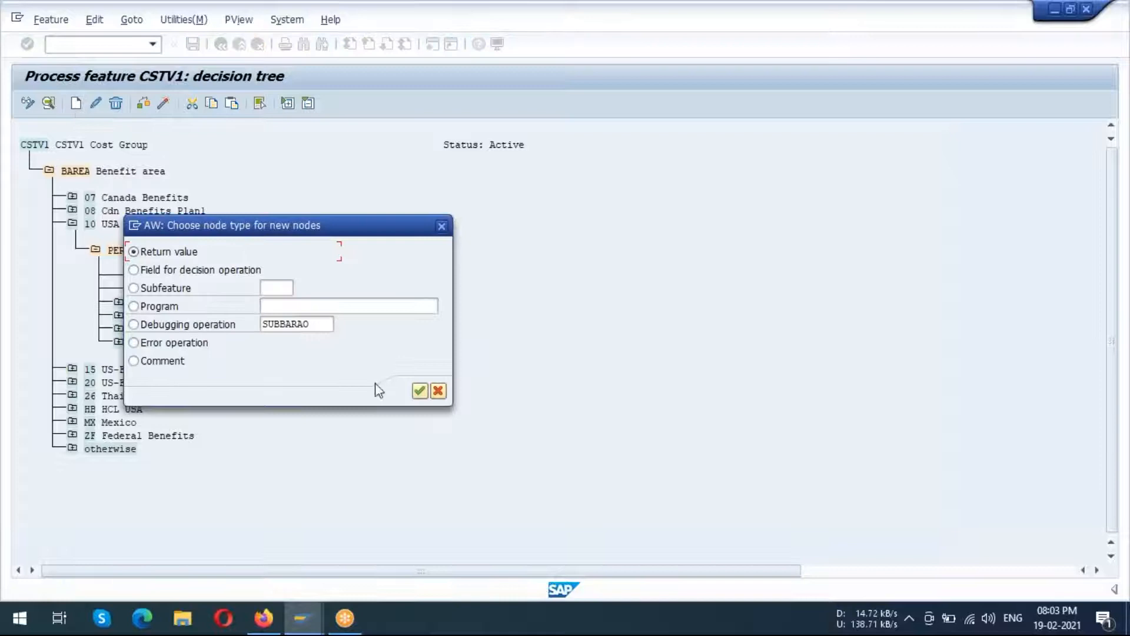
left_click(419, 391)
left_click(1103, 243)
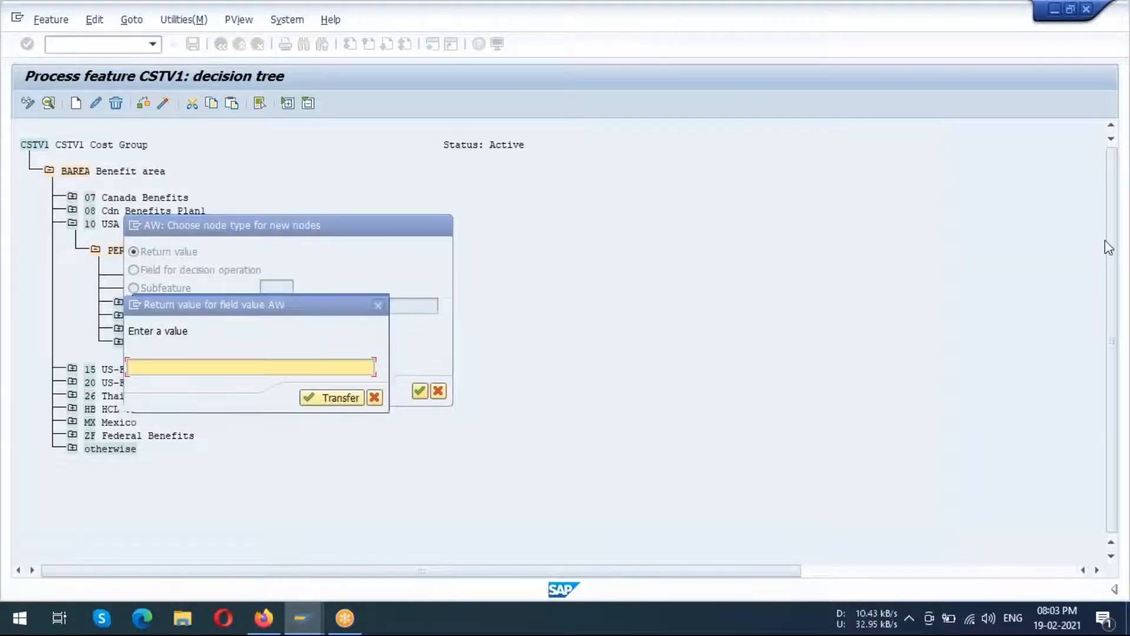
left_click(210, 367)
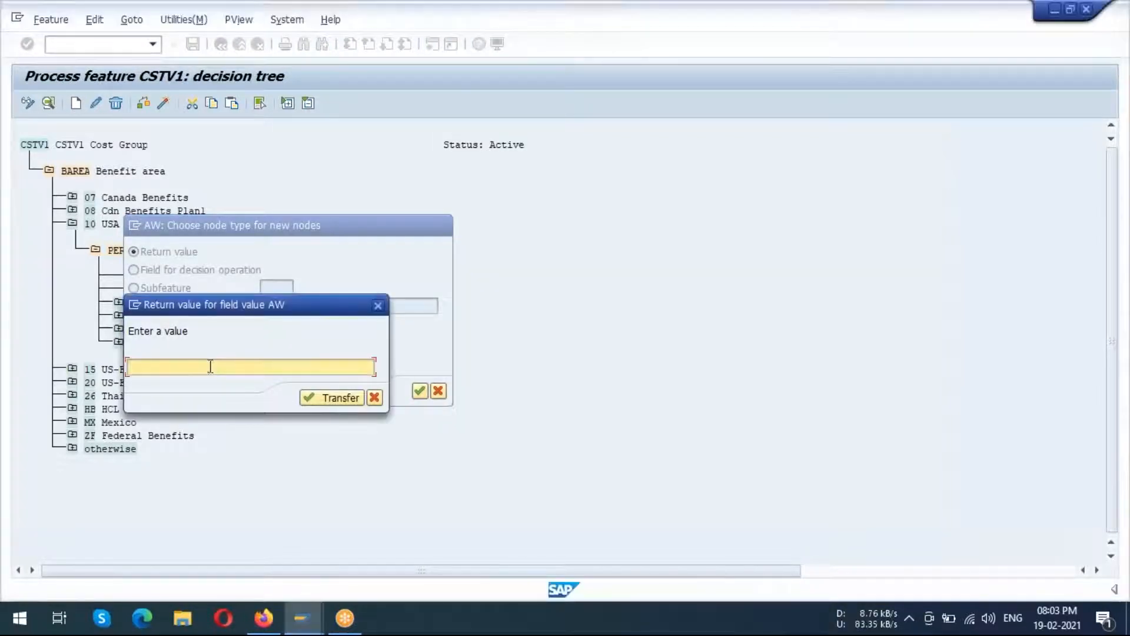
type("ACOS")
left_click(331, 397)
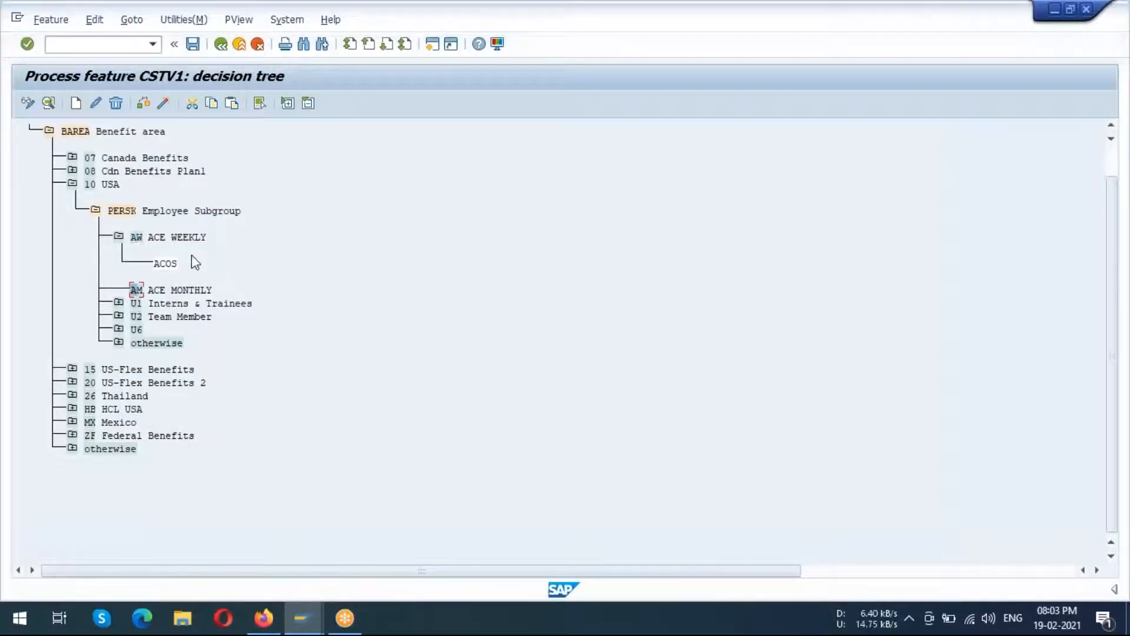
Create a return value node with ACOS for employee subgroup AM ACE MONTHLY.
left_click(77, 104)
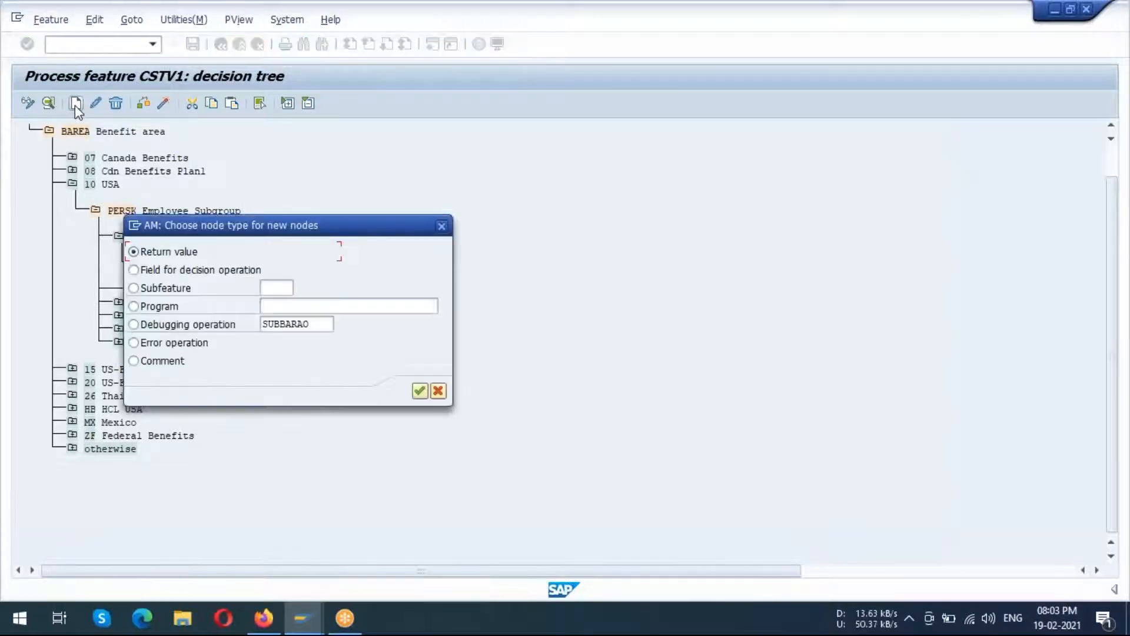
left_click(421, 391)
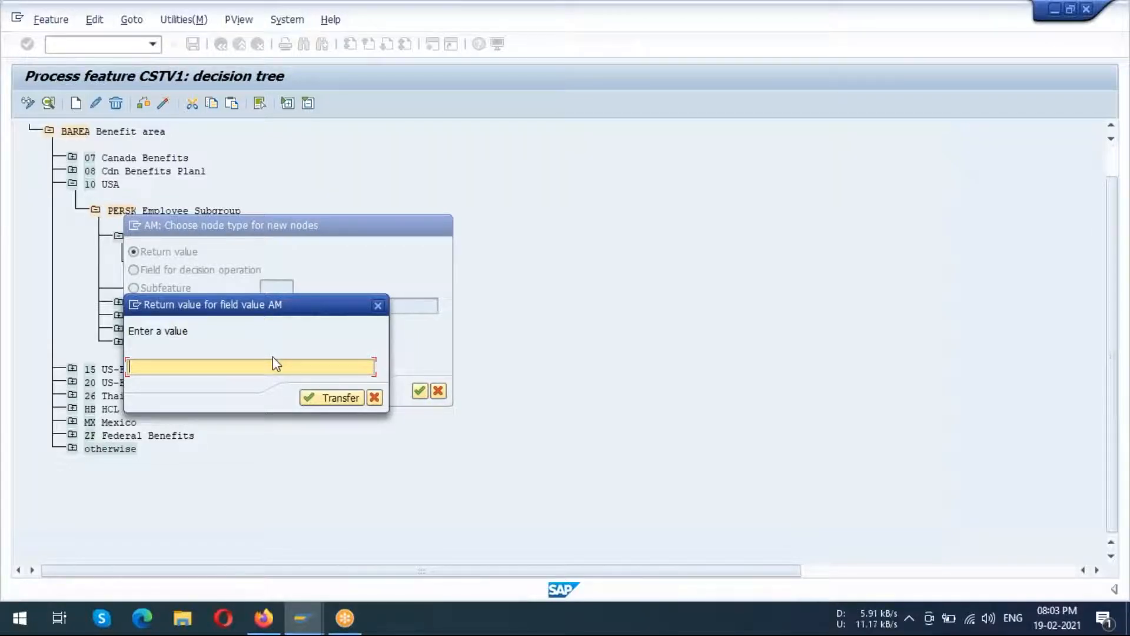
type("ACOS")
left_click(347, 398)
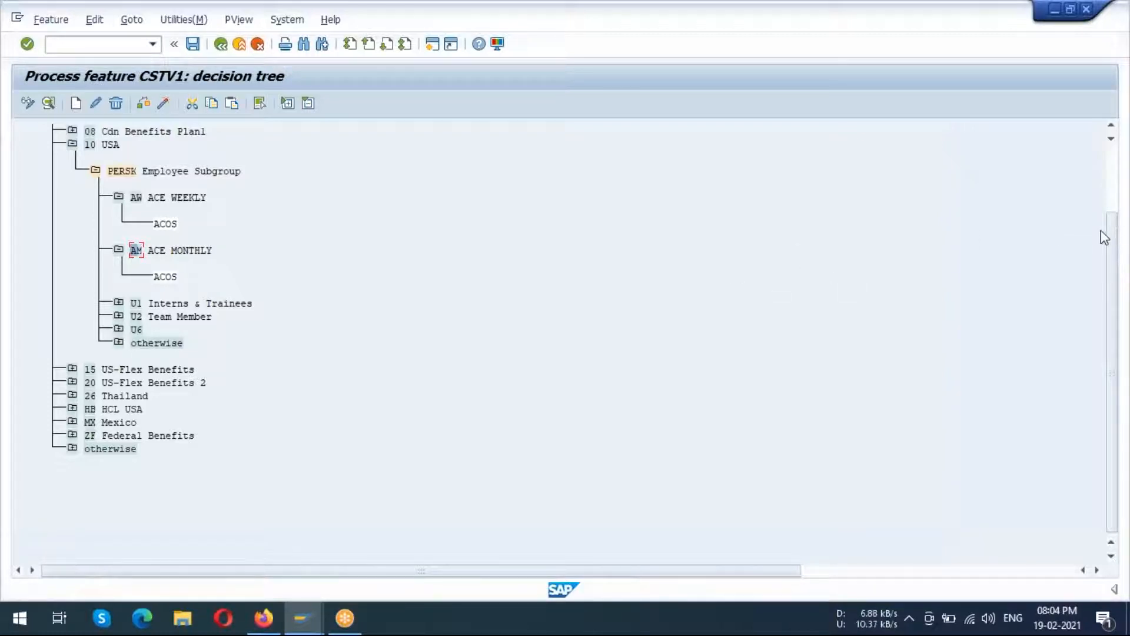
Check and activate feature CSTV1 under the ACE US GROUP customizing request, and return to the IMG structure.
key("alt+Tab")
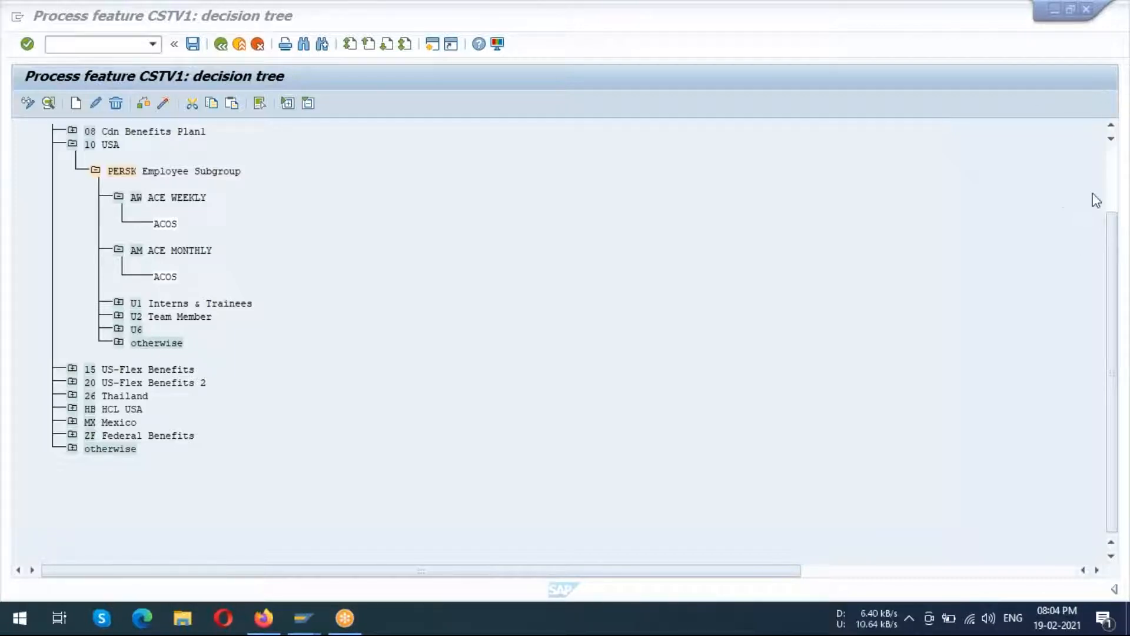
left_click(564, 264)
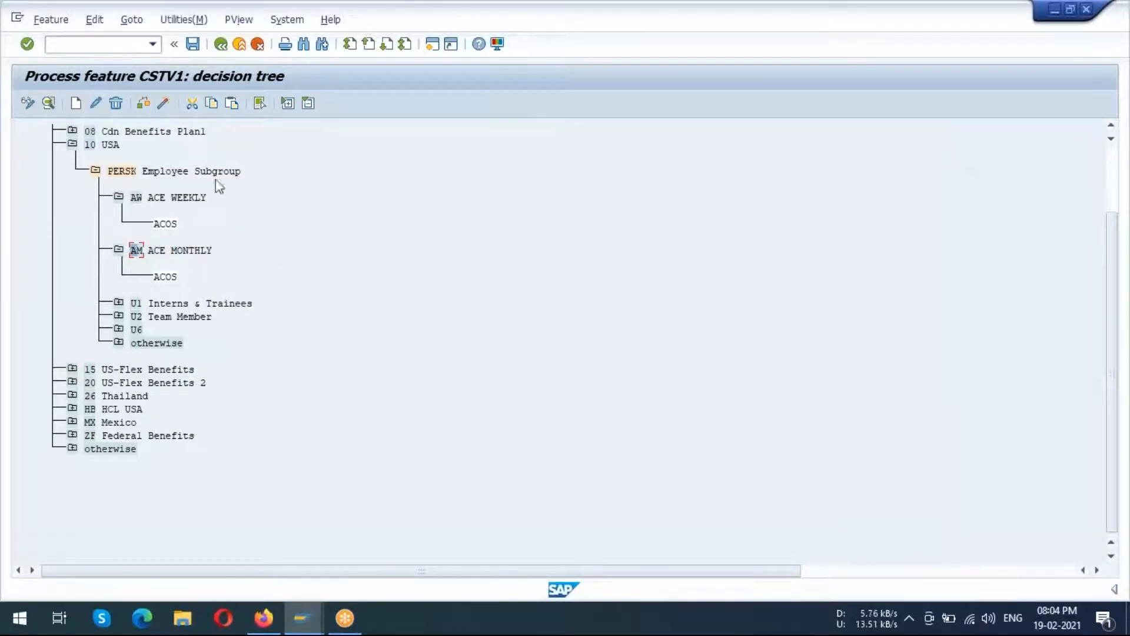
left_click(142, 106)
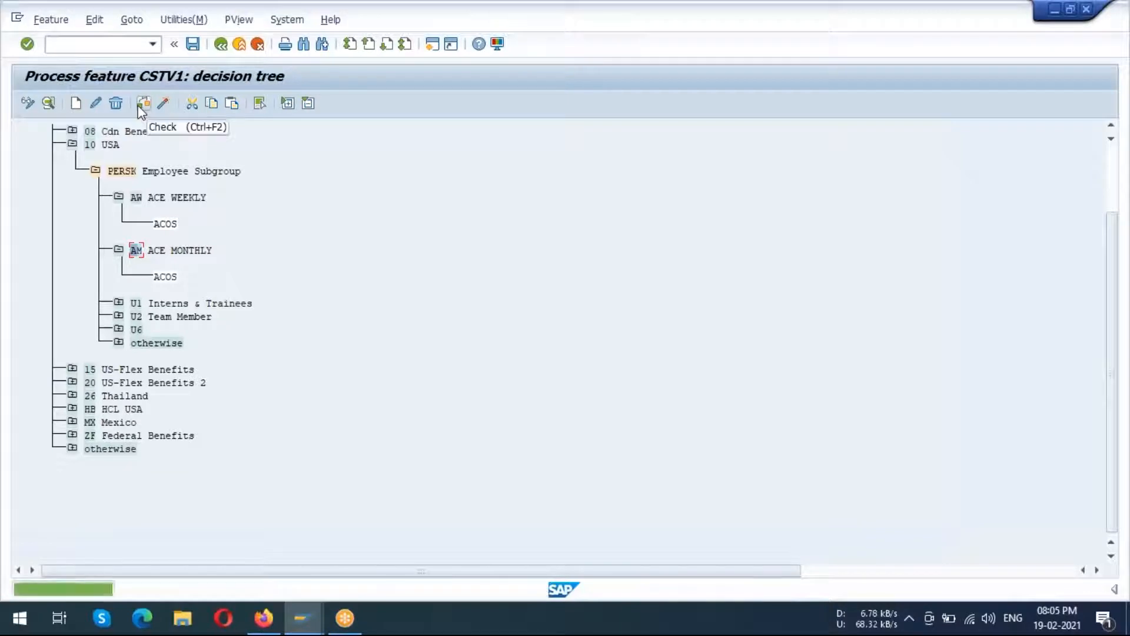
left_click(167, 106)
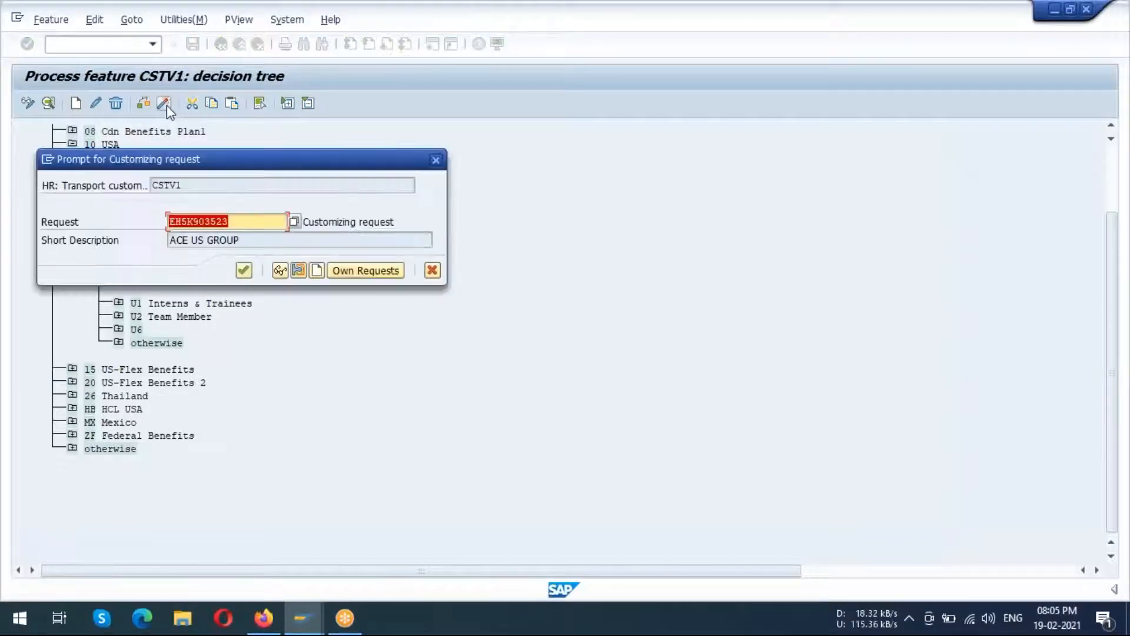
left_click(244, 271)
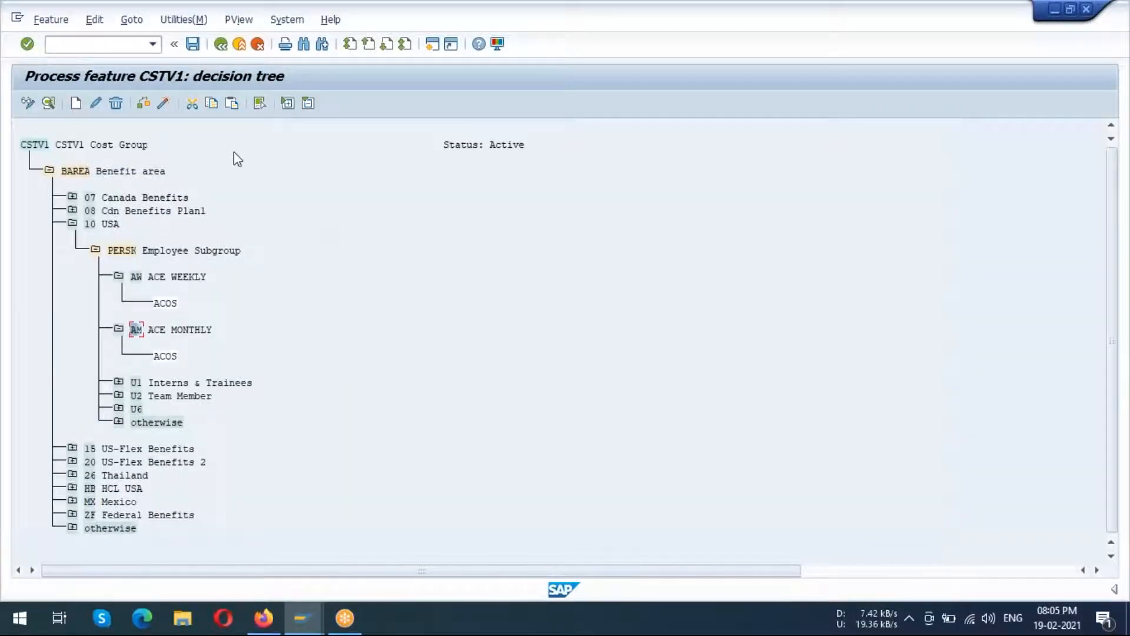
left_click(221, 43)
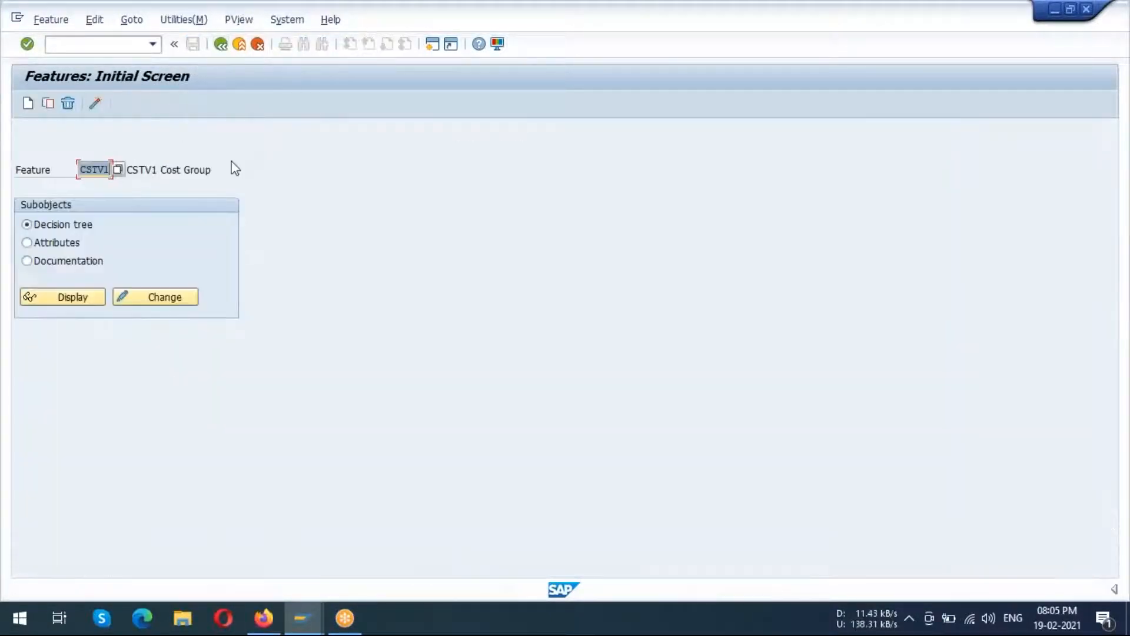
left_click(221, 43)
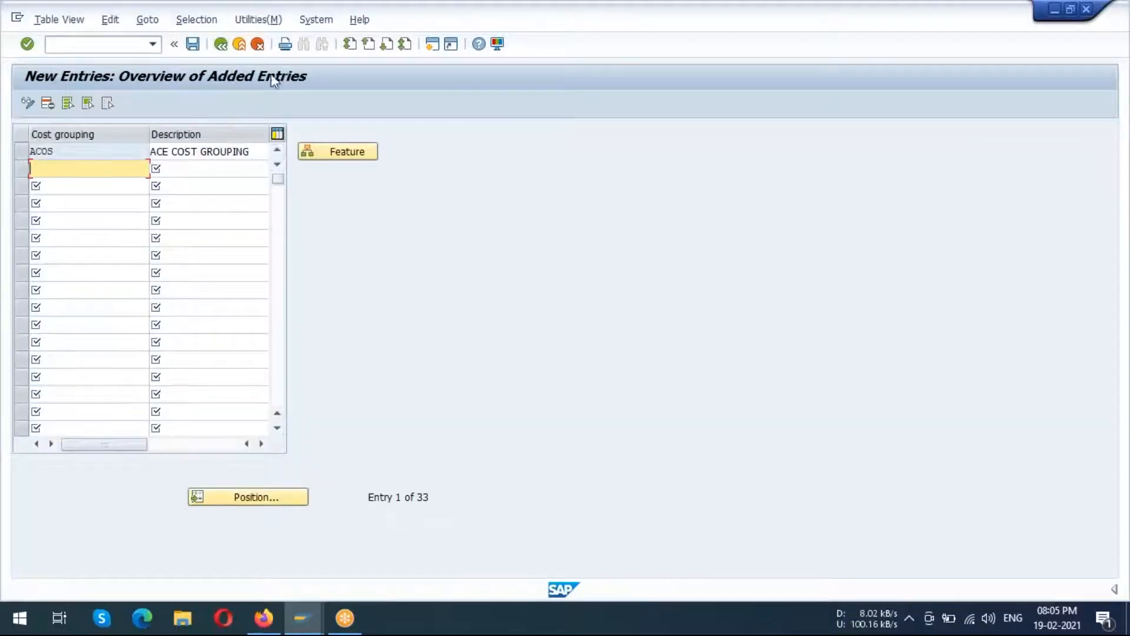
left_click(221, 44)
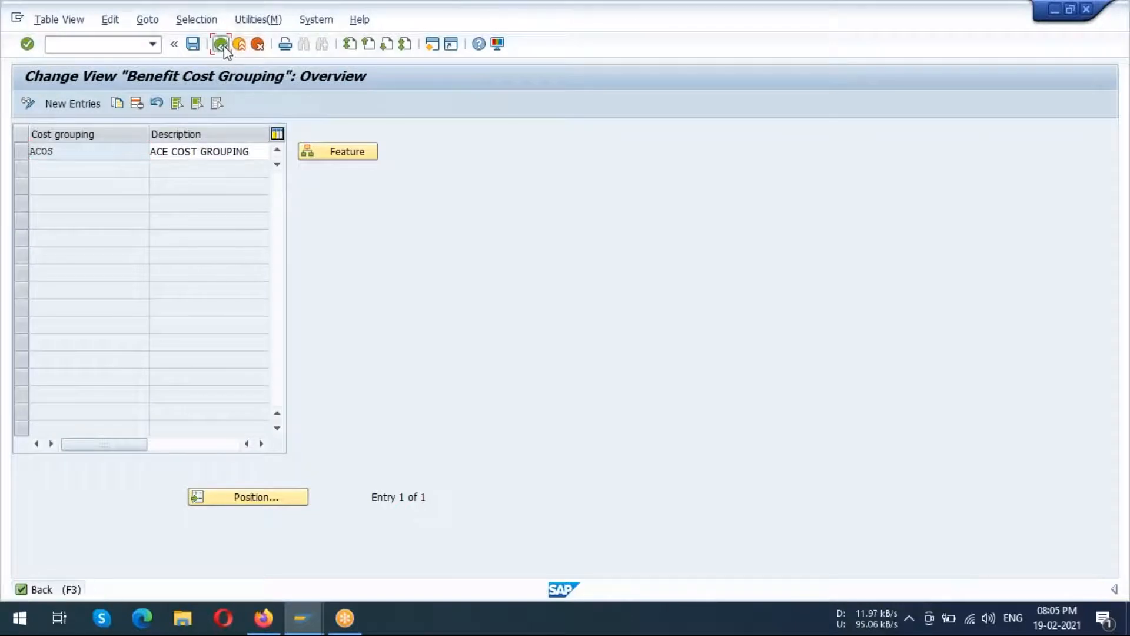
left_click(222, 45)
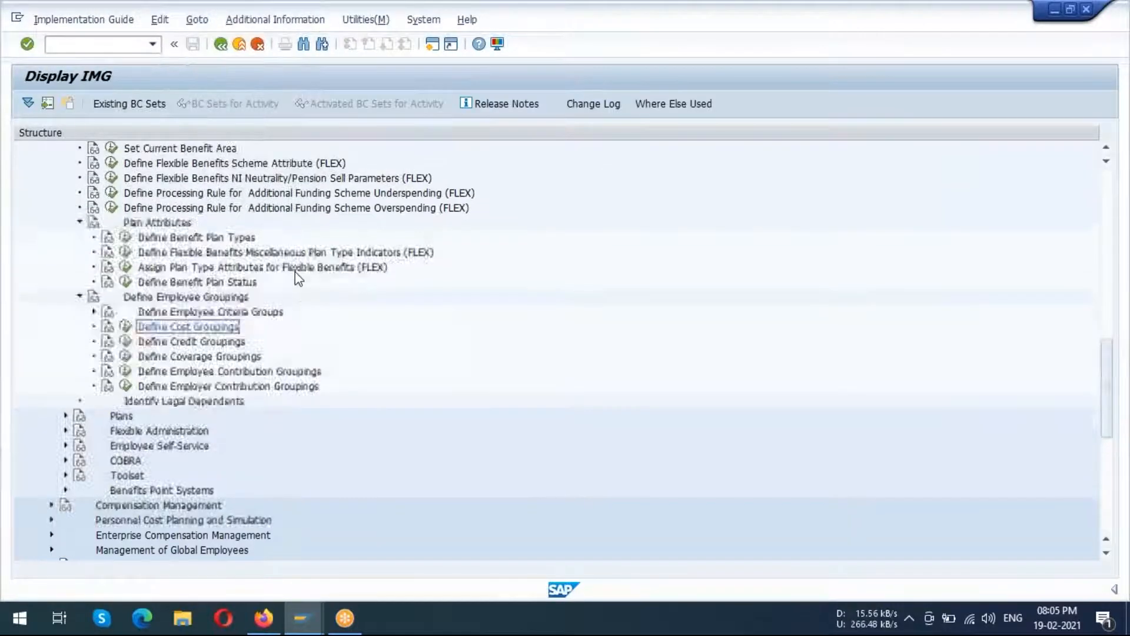
Open feature BAREA from Define Benefit Area and examine the return value assigned to country grouping 10 USA.
scroll(363, 346, "up", 2)
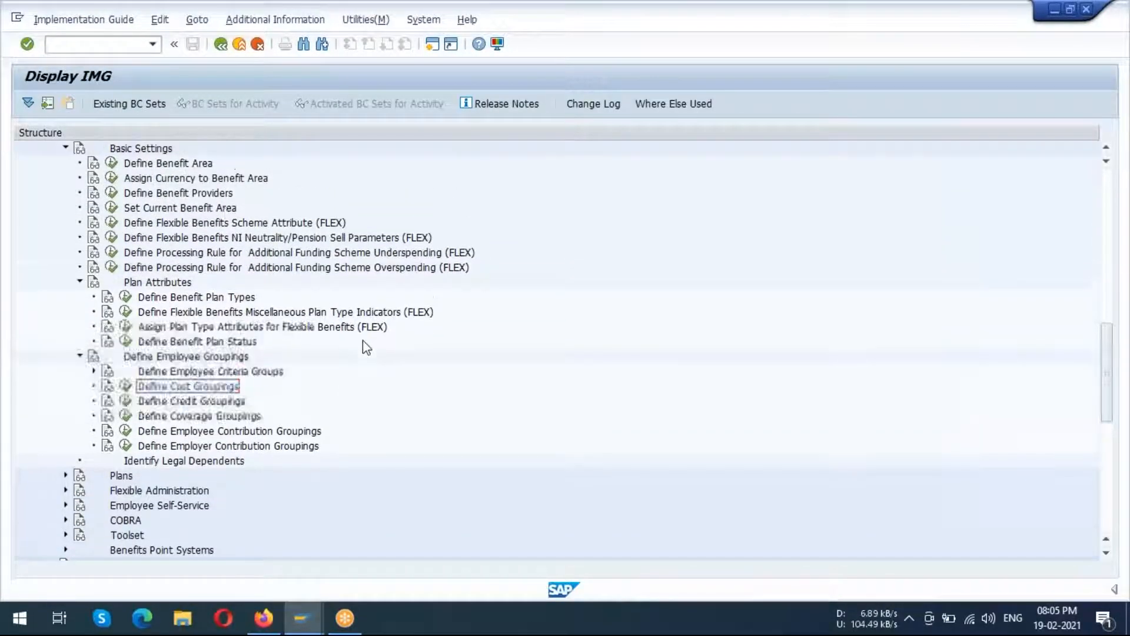
left_click(187, 165)
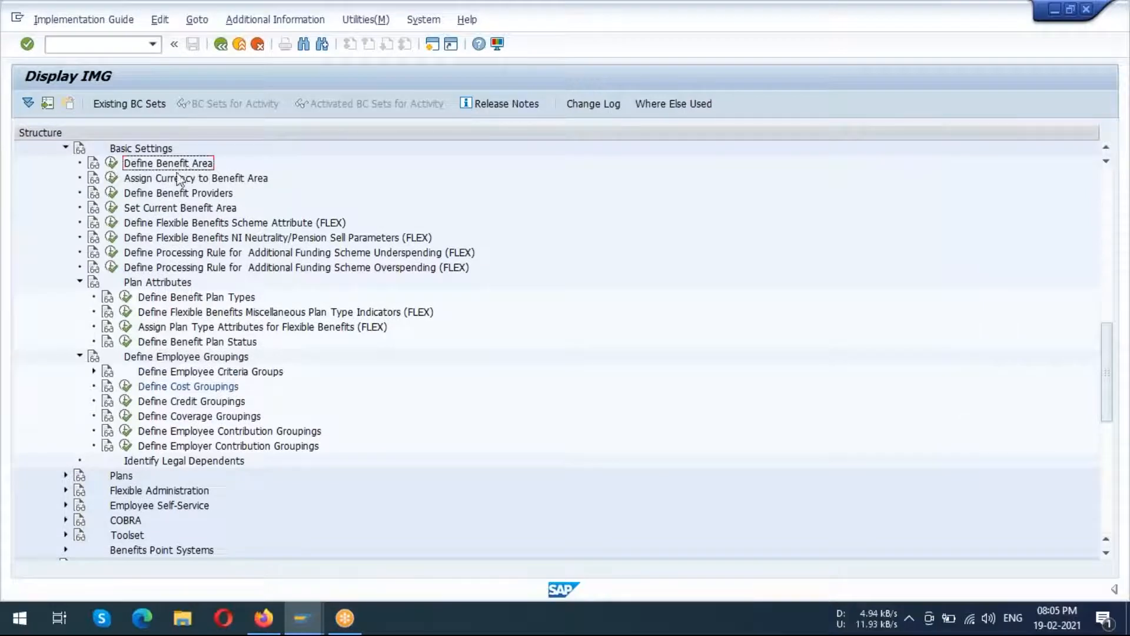
left_click(112, 163)
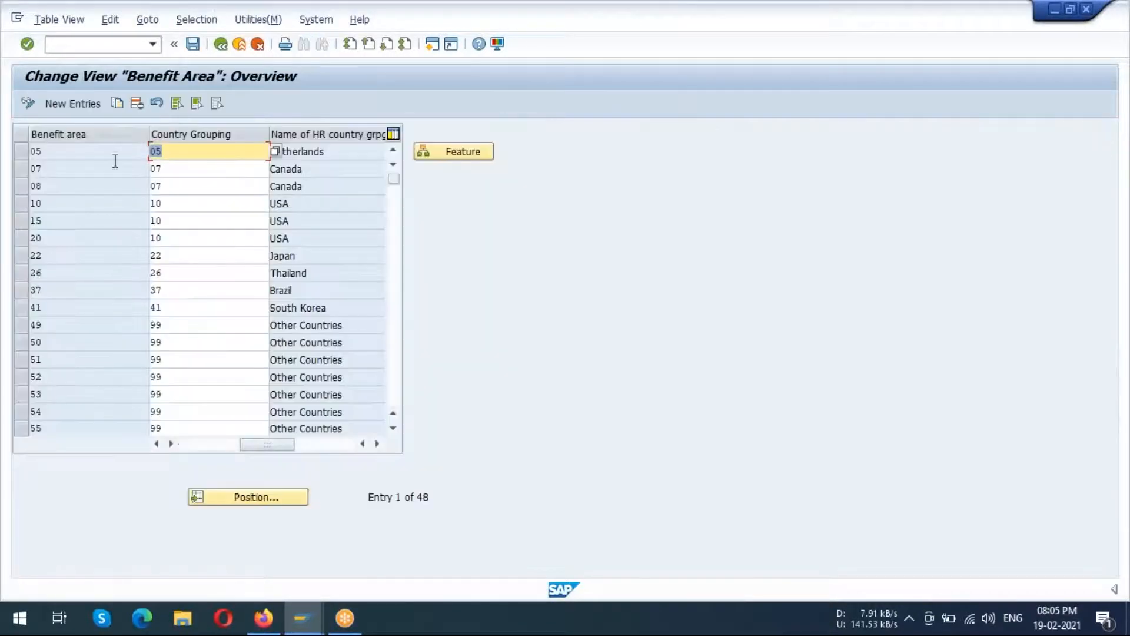
left_click(477, 160)
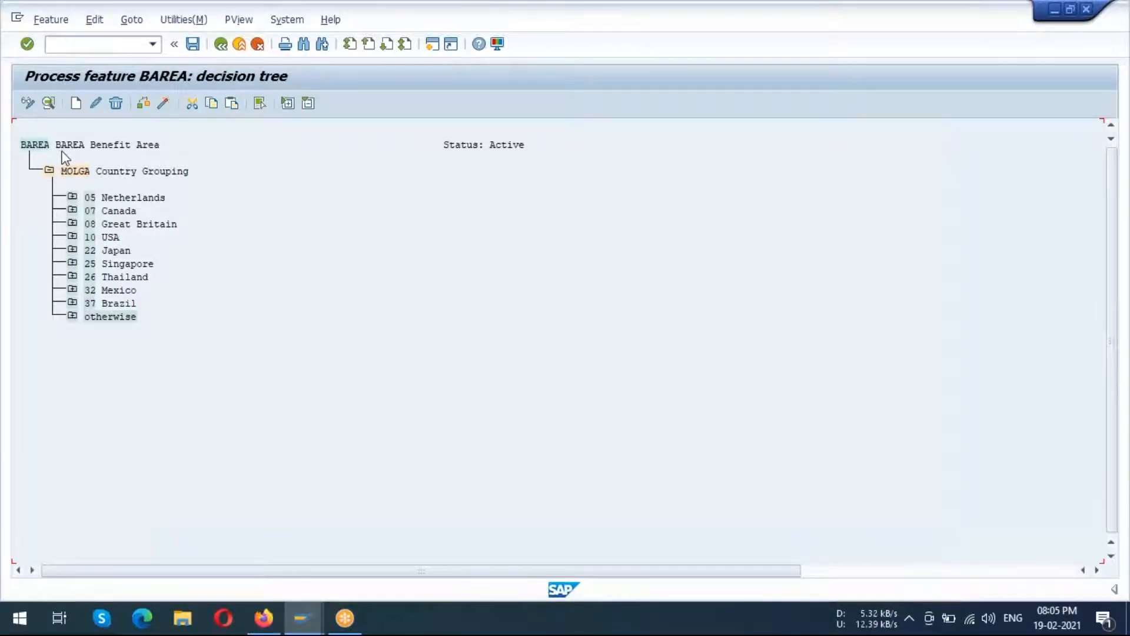
left_click(73, 236)
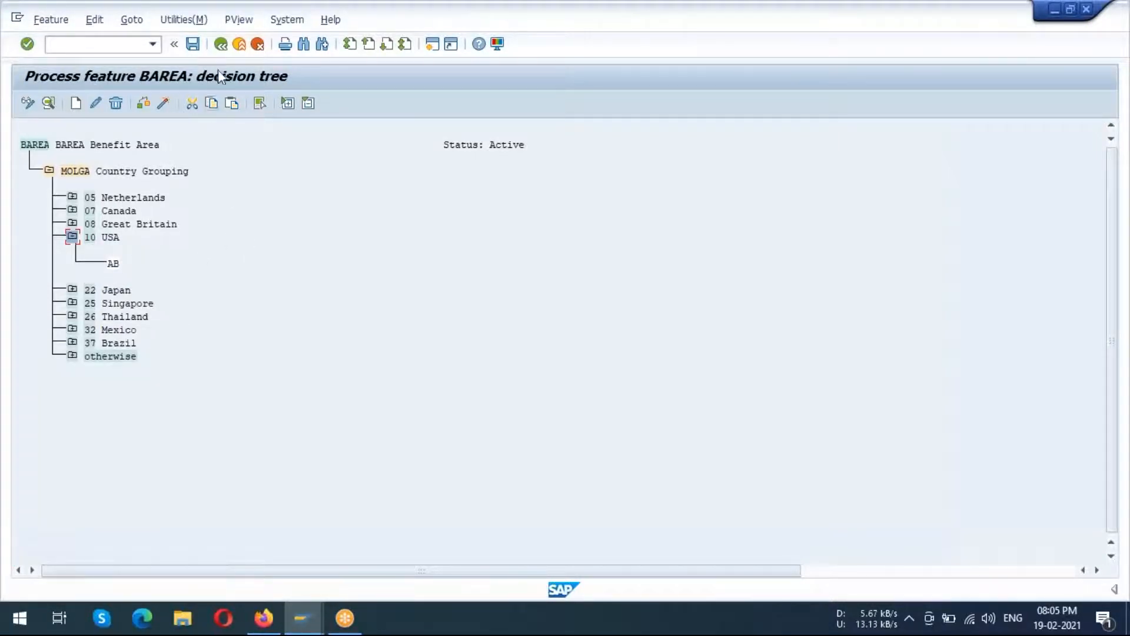
left_click(221, 44)
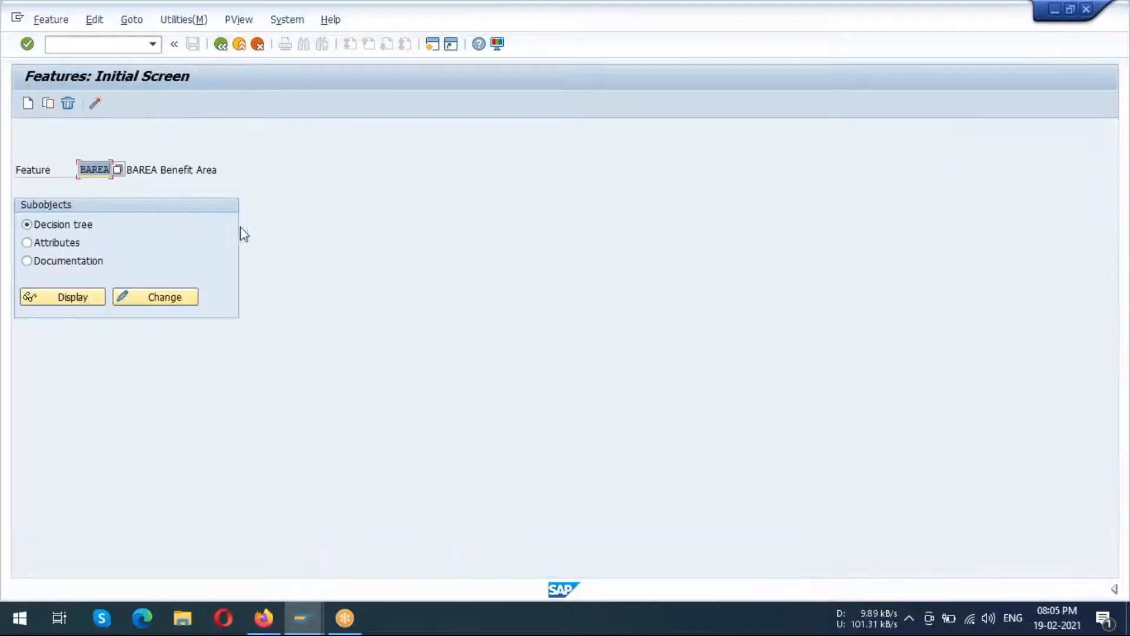
left_click(221, 44)
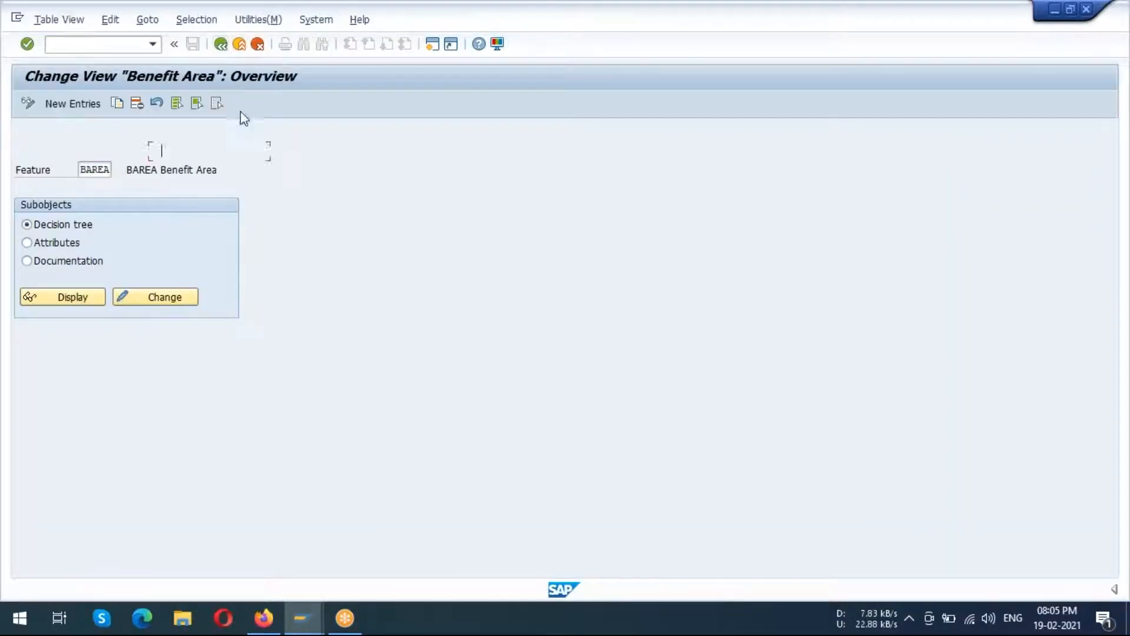
left_click(220, 44)
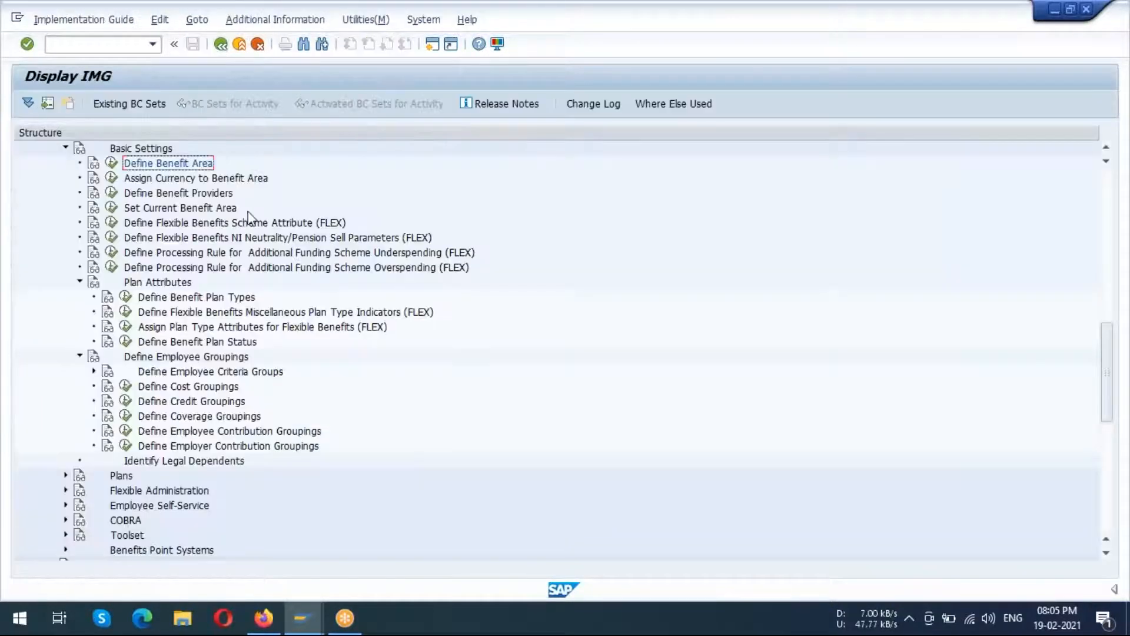
Create credit grouping ACRE with the description ACE CREDIT GROUPING in Define Credit Groupings and save it under the ACE US GROUP customizing request.
scroll(230, 306, "down", 2)
scroll(339, 283, "down", 3)
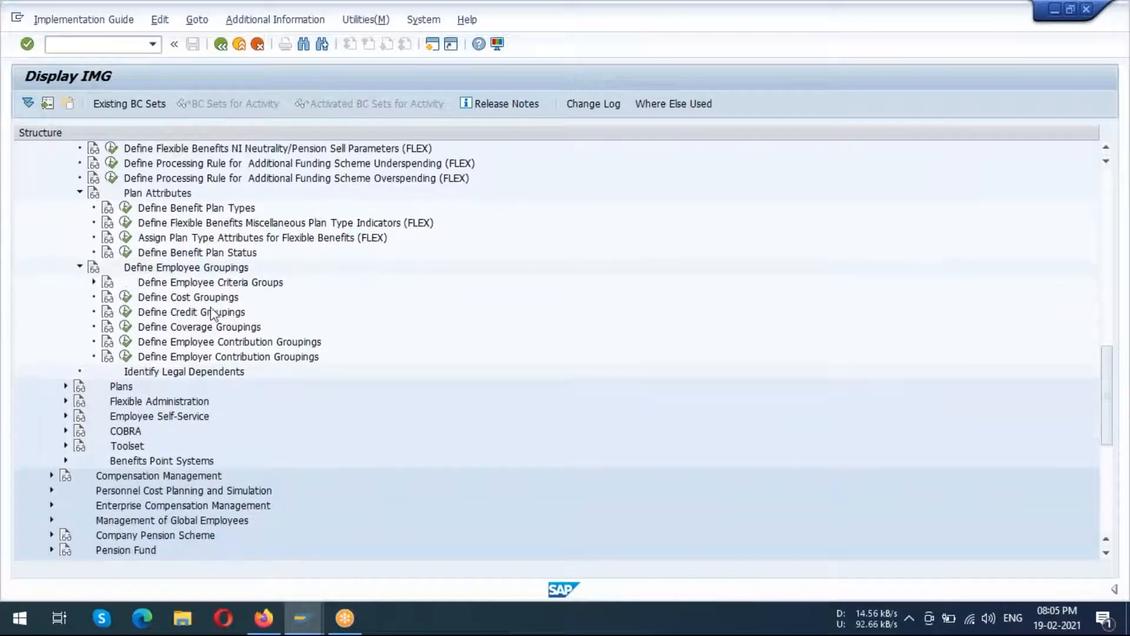
left_click(197, 302)
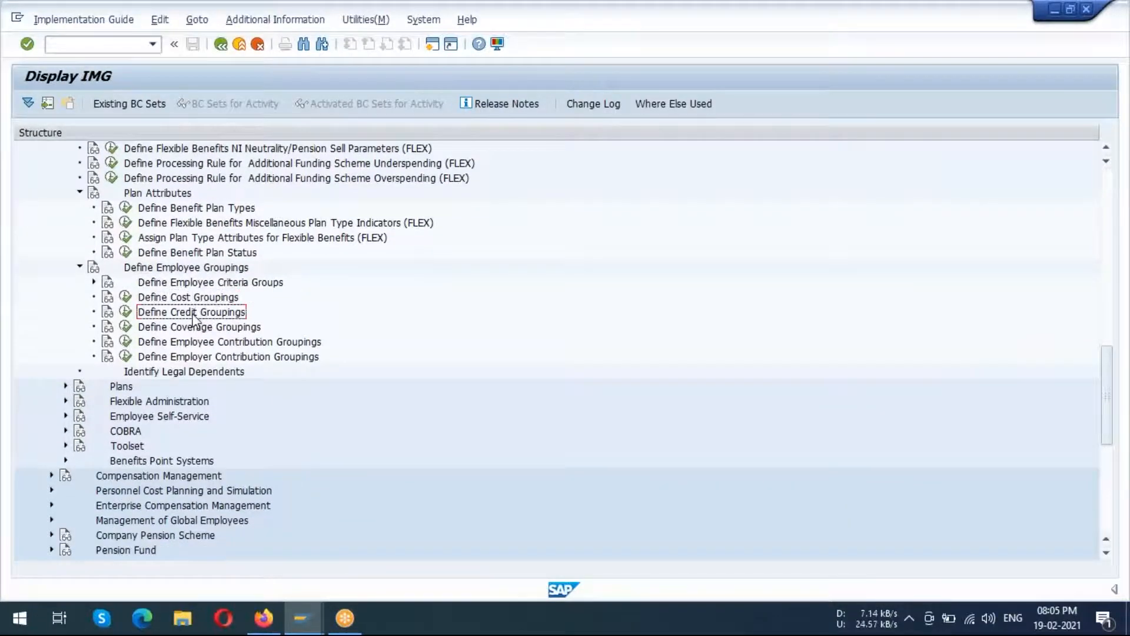
left_click(195, 314)
left_click(126, 311)
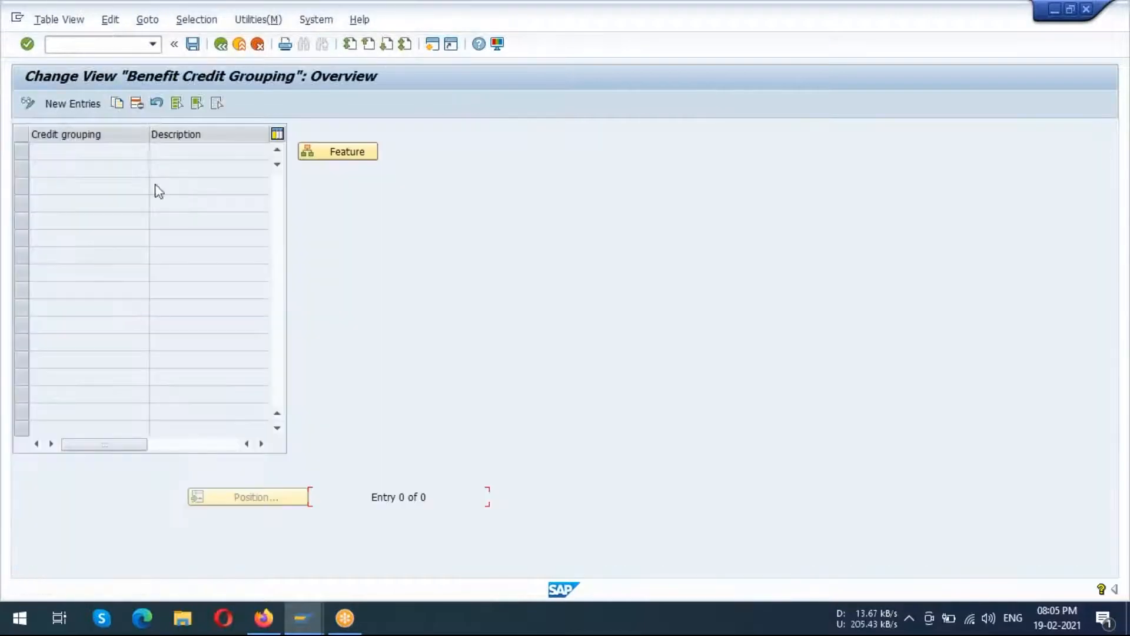
left_click(73, 103)
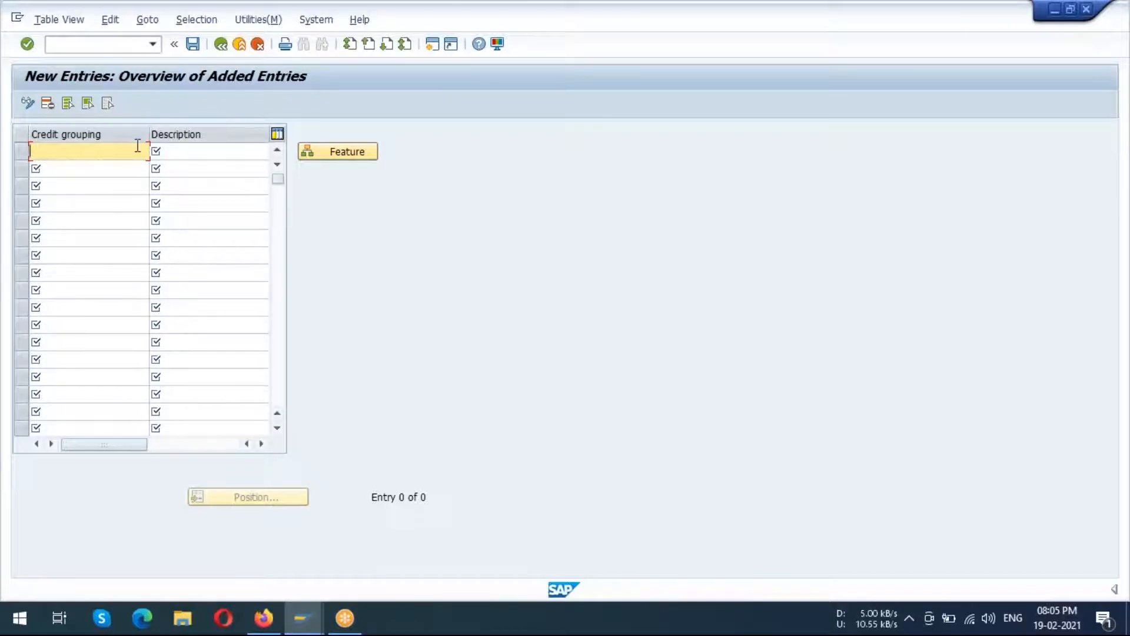
type("CRE")
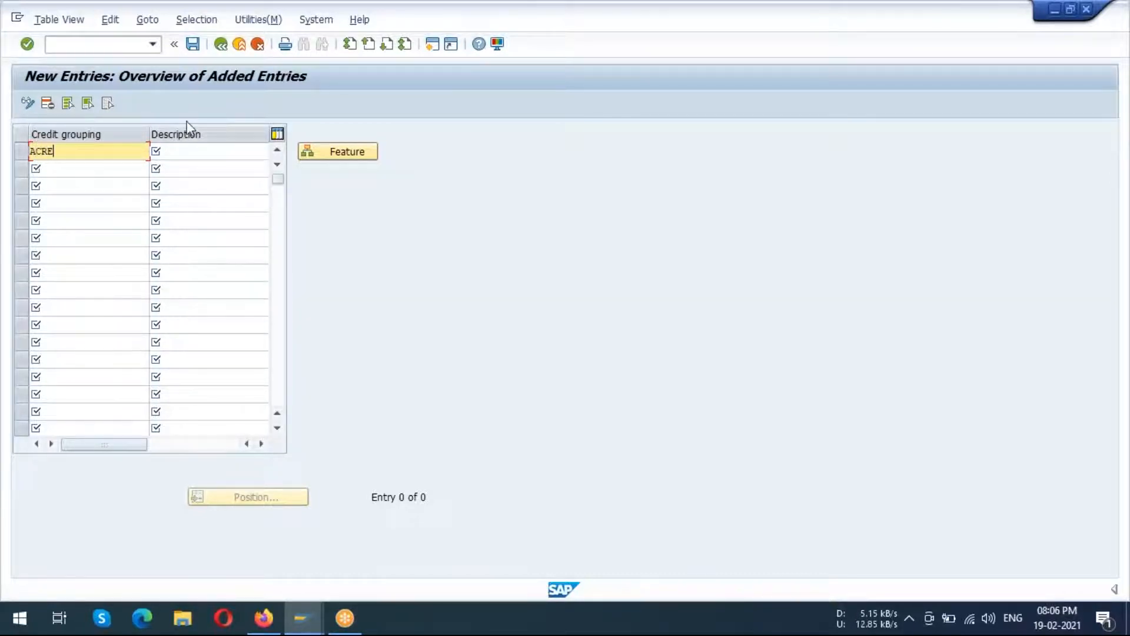
left_click_drag(72, 154, 10, 155)
left_click(203, 155)
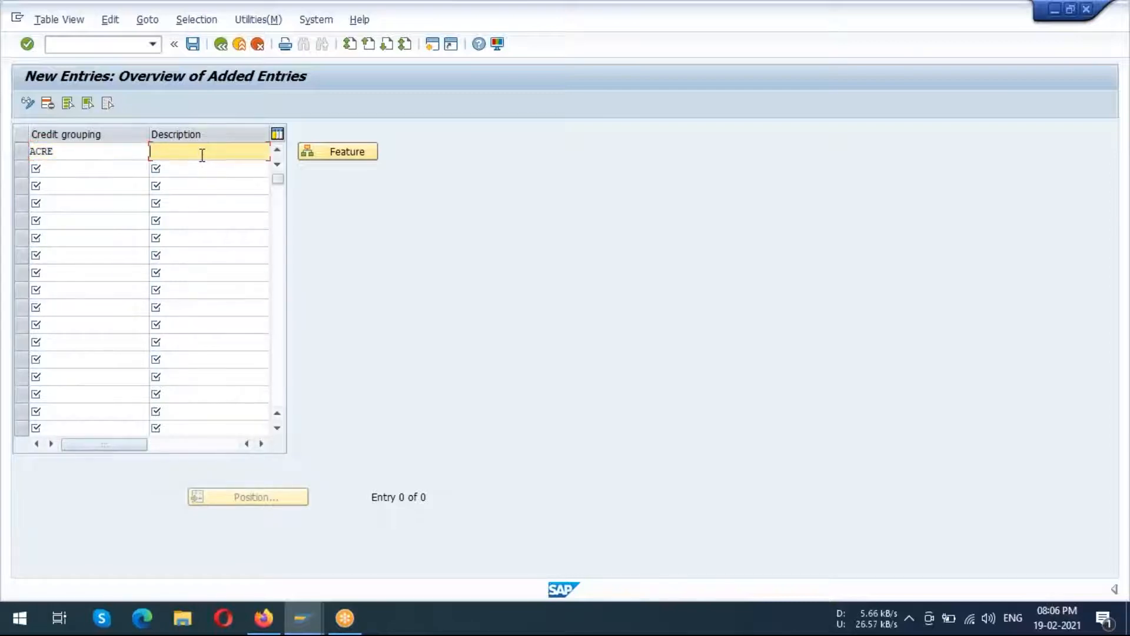
type("ACE CREDIT GROUPING")
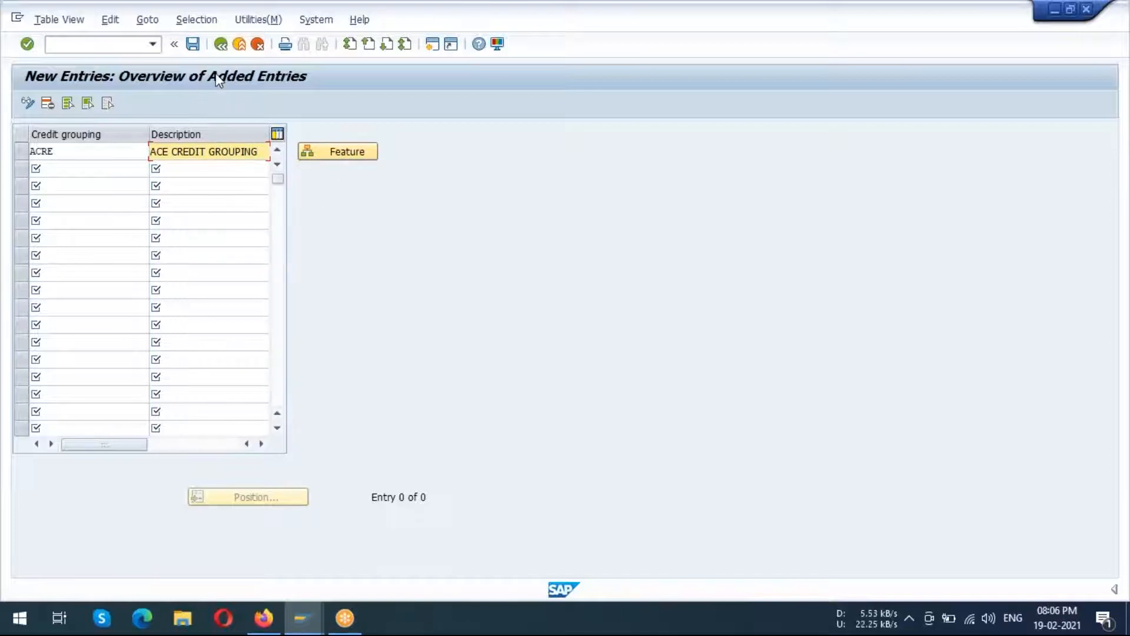
left_click(194, 44)
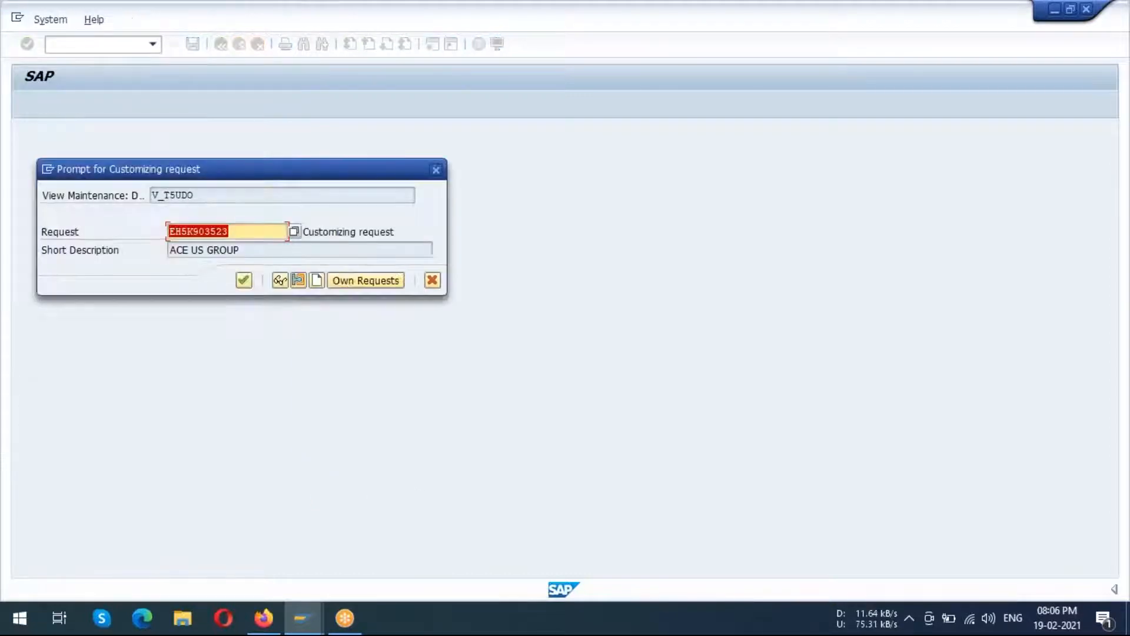
left_click(244, 280)
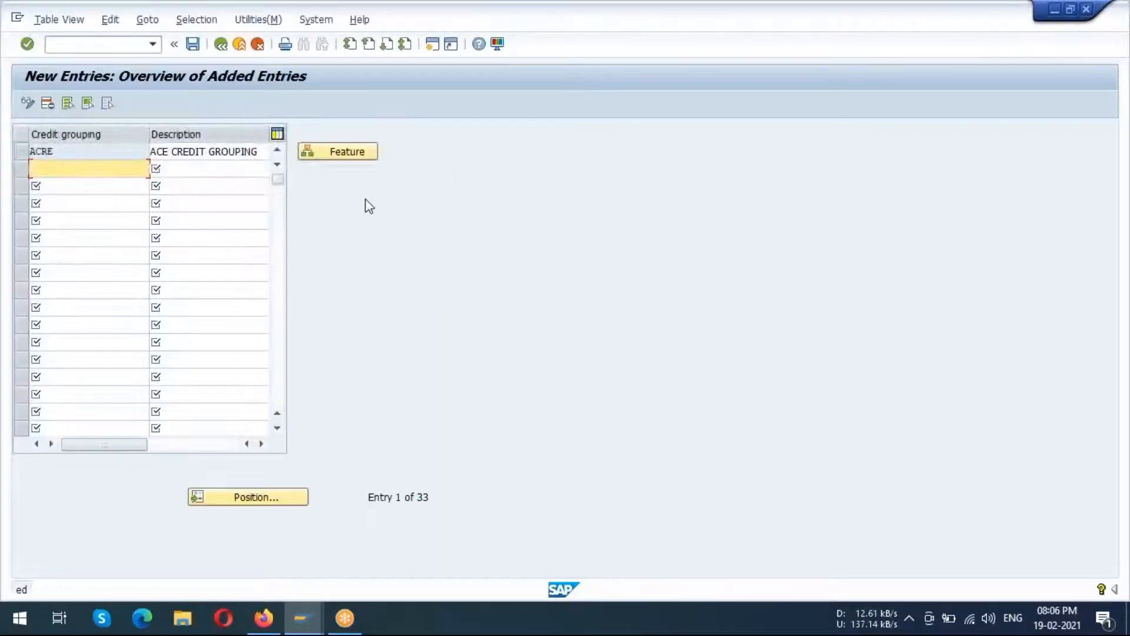
Open the credit grouping feature CRDV1 and switch its decision tree to change mode.
left_click(348, 153)
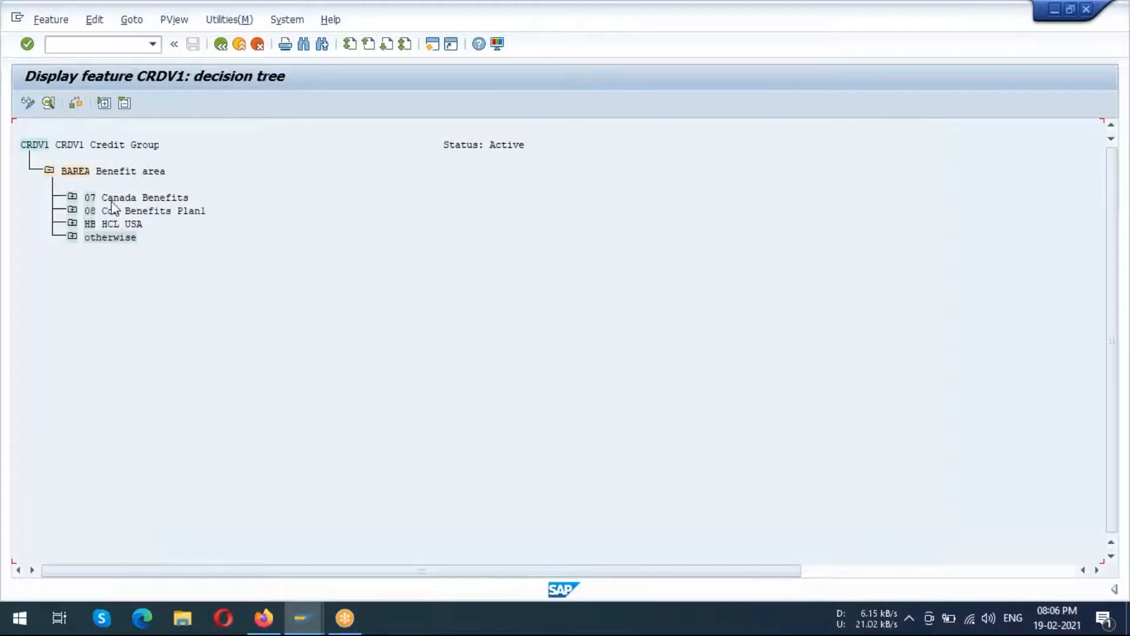
left_click(82, 173)
left_click(28, 105)
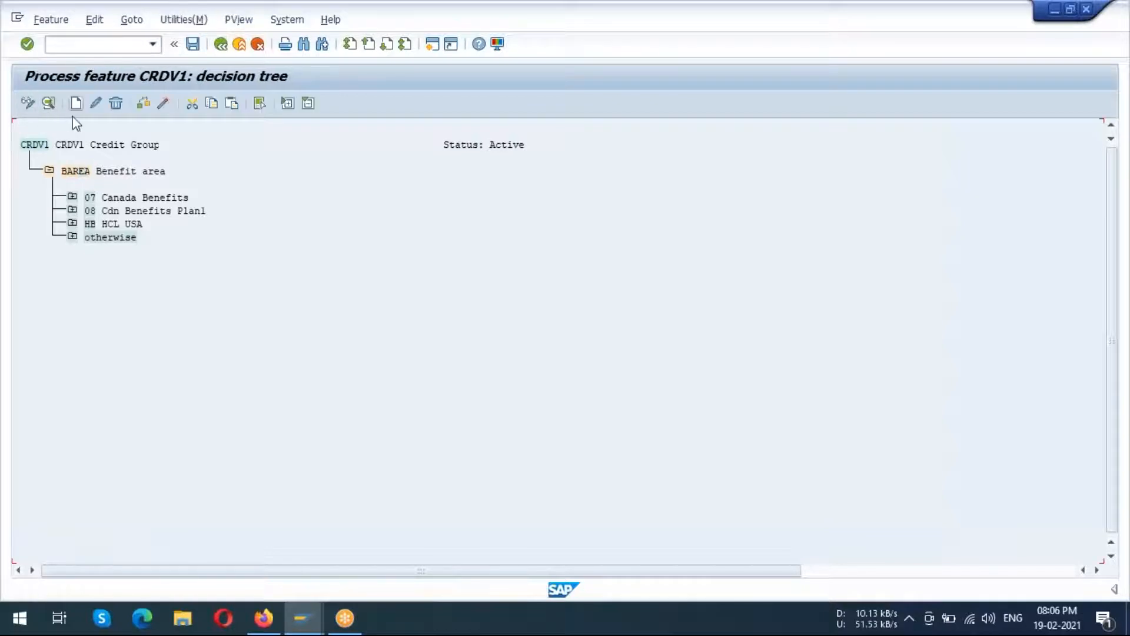
Add benefit area AB ACE BENEFIT AREA under the BAREA node of feature CRDV1.
left_click(69, 173)
left_click(75, 103)
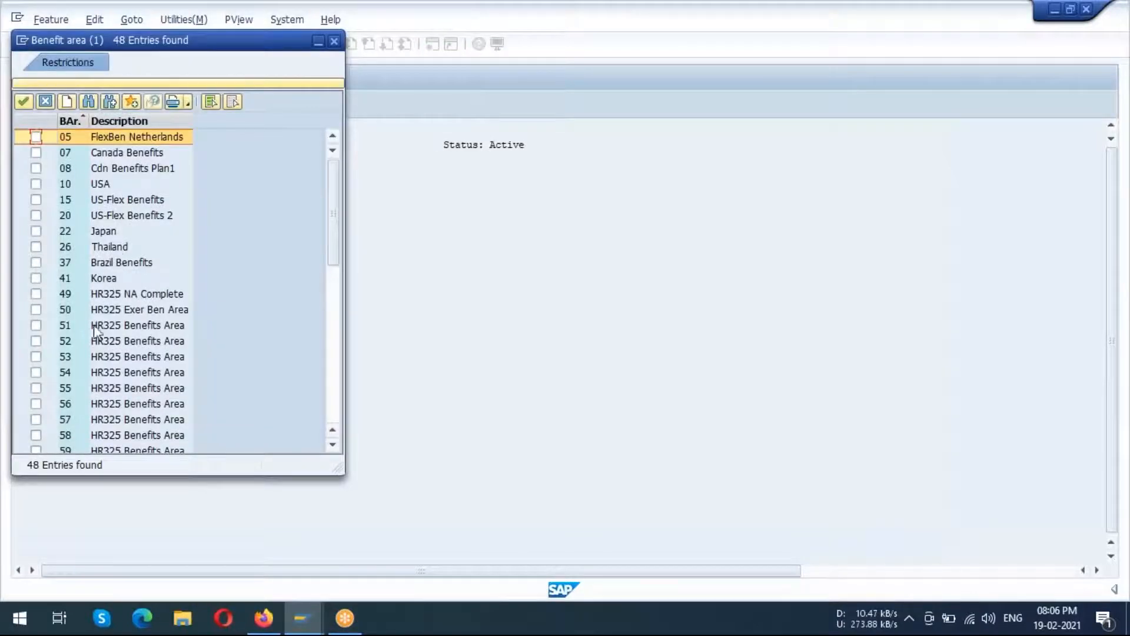
scroll(97, 332, "down", 7)
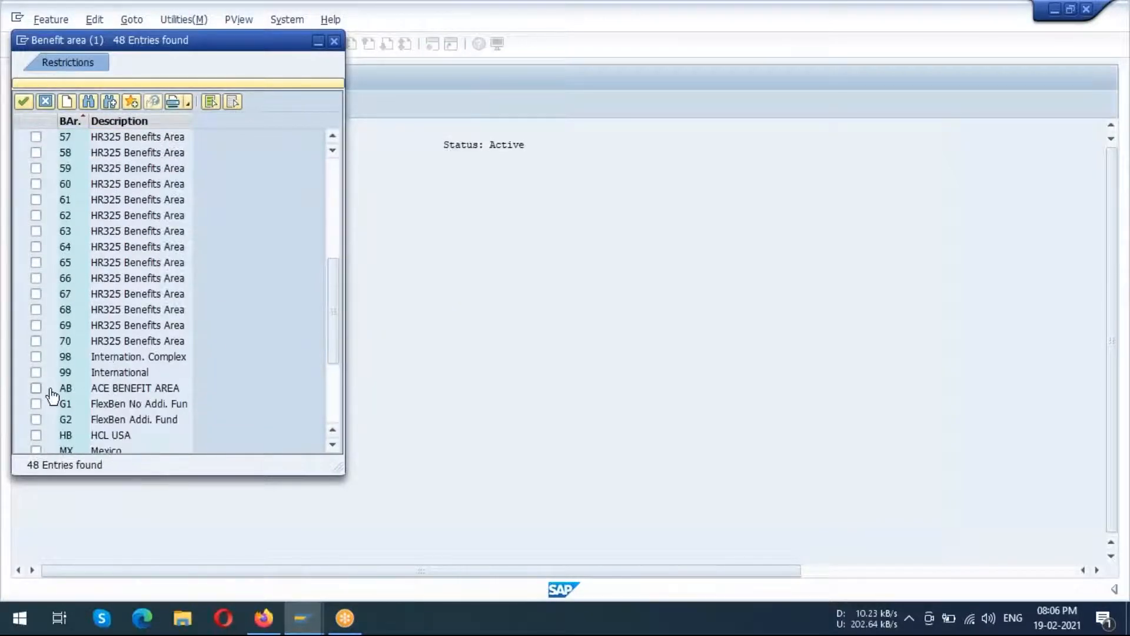
left_click(50, 389)
left_click(25, 102)
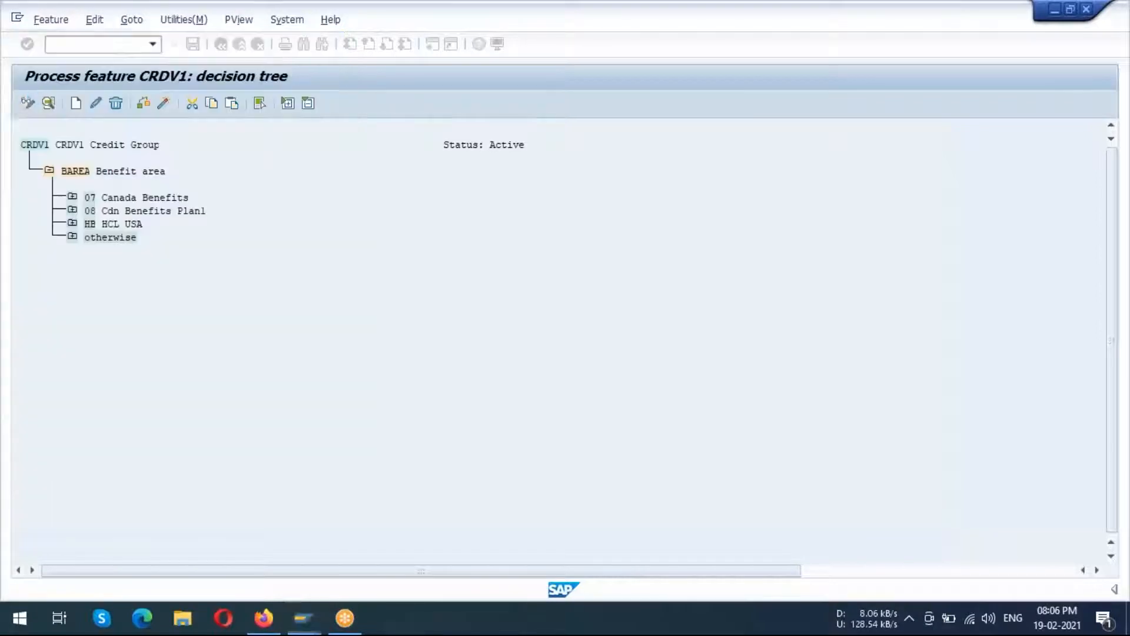
Create a return value node with ACRE for benefit area AB and check the CRDV1 decision tree.
left_click(75, 106)
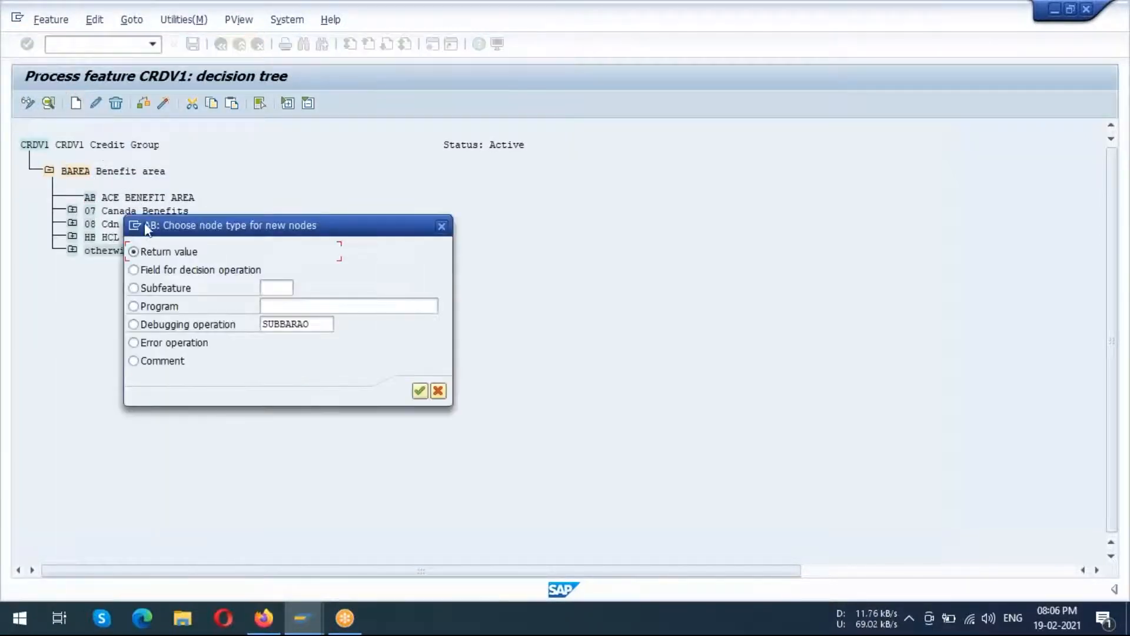
left_click(419, 391)
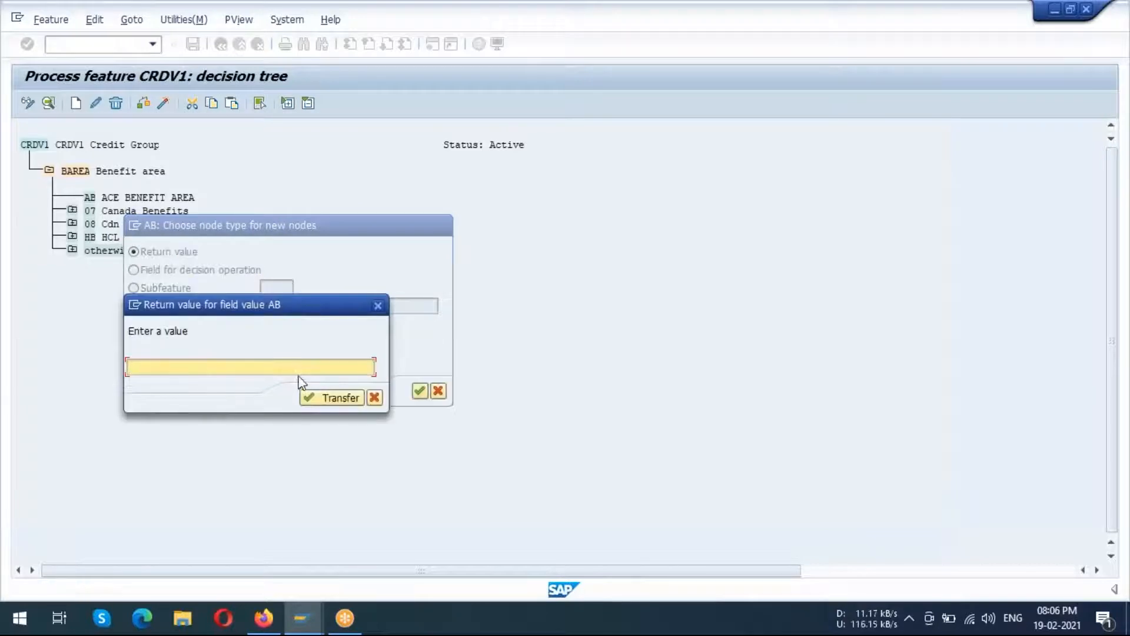
type("ACRE")
left_click(348, 399)
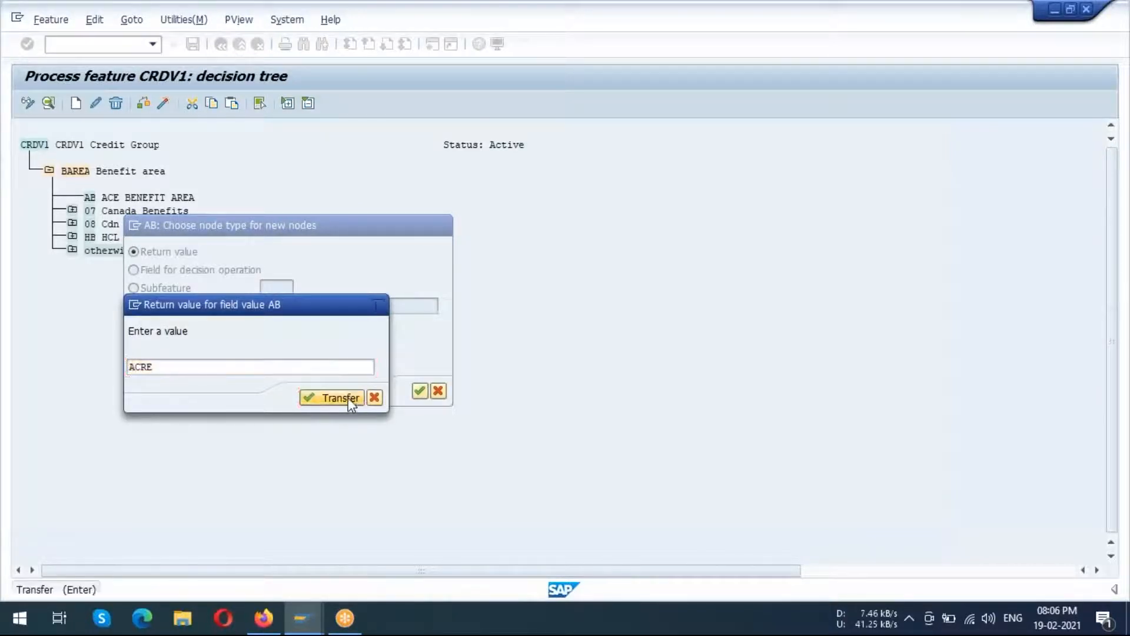
left_click(142, 104)
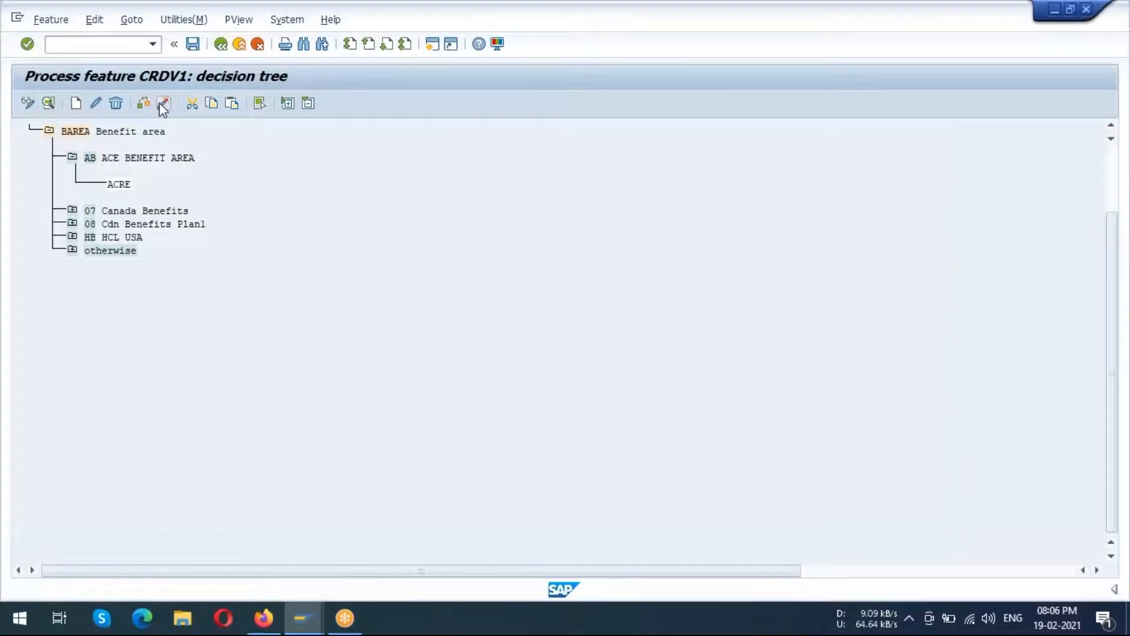
Activate feature CRDV1 with its customizing request and return to the IMG activity list.
left_click(164, 104)
left_click(244, 269)
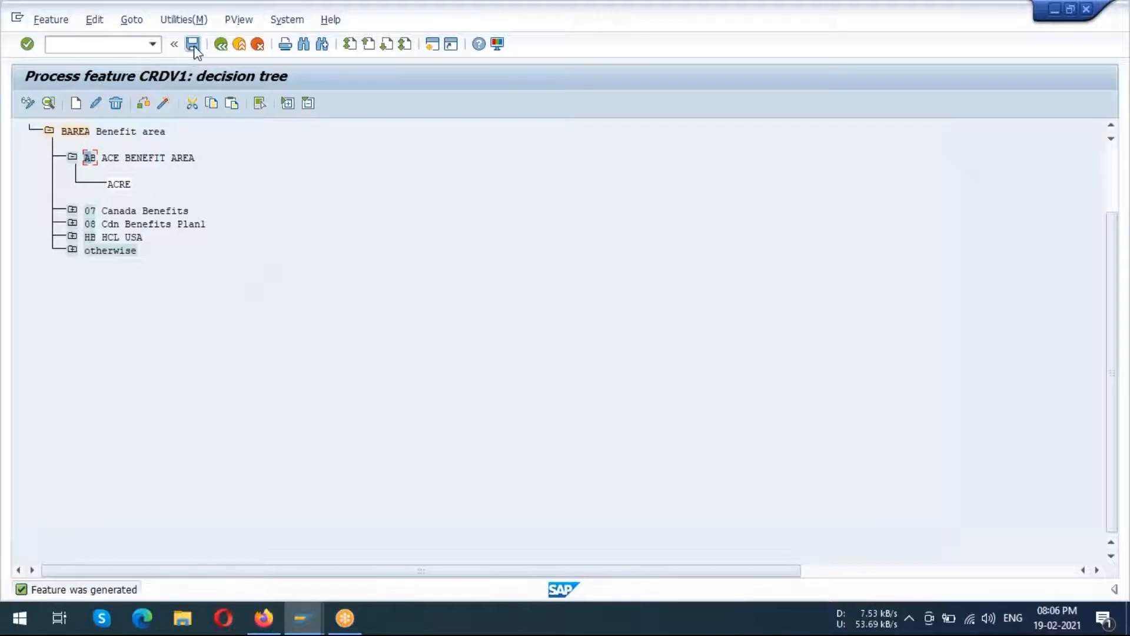
left_click(221, 46)
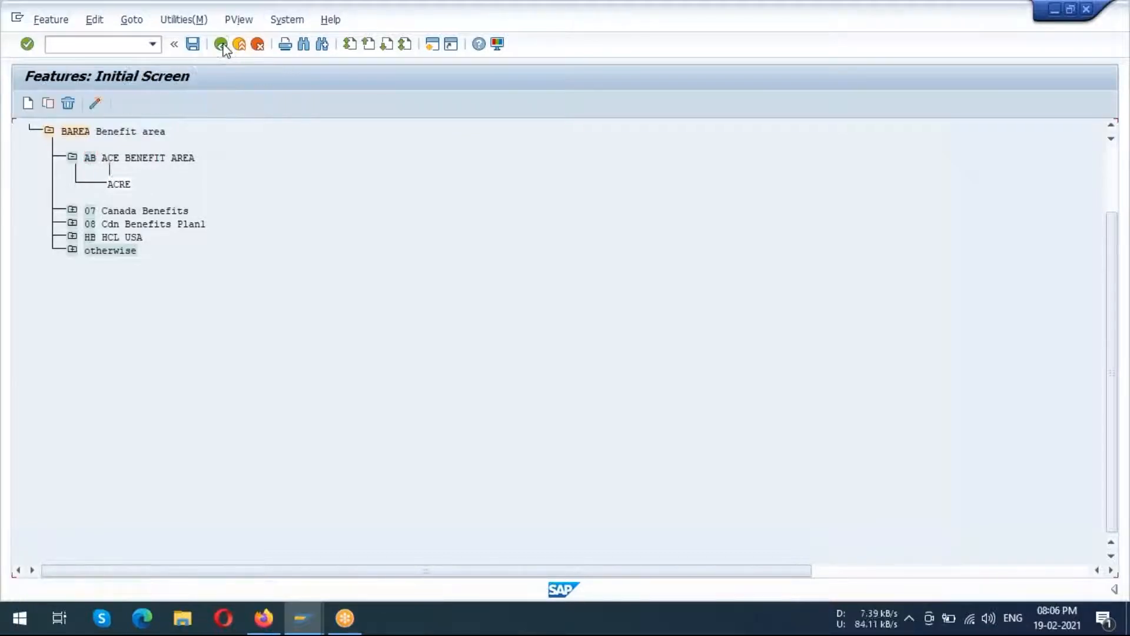
left_click(221, 43)
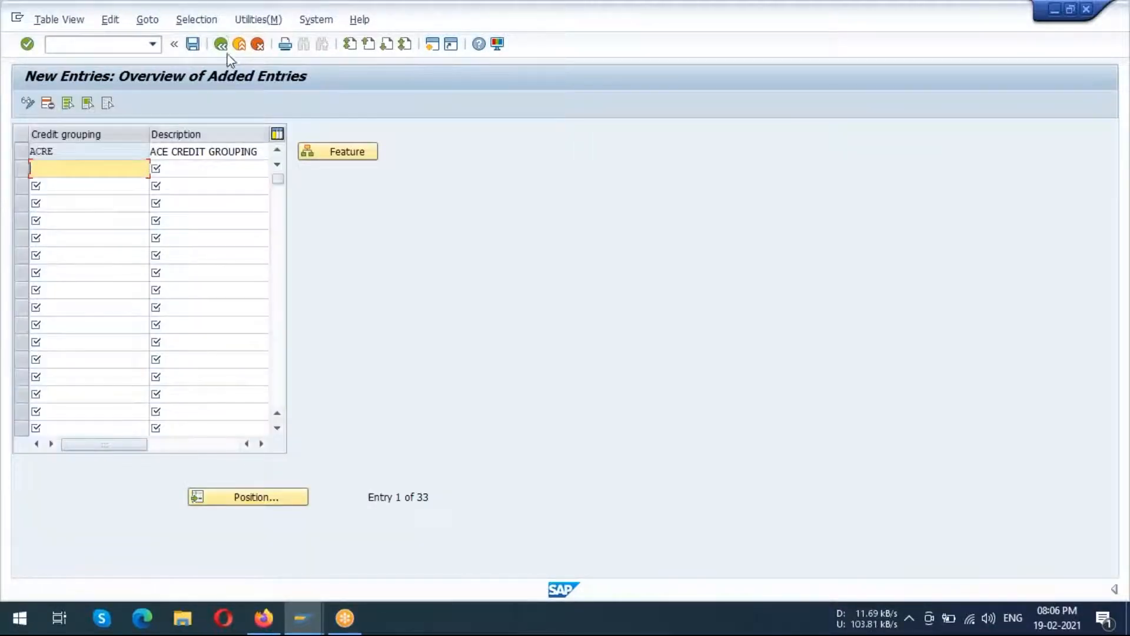
left_click(222, 46)
left_click(222, 46)
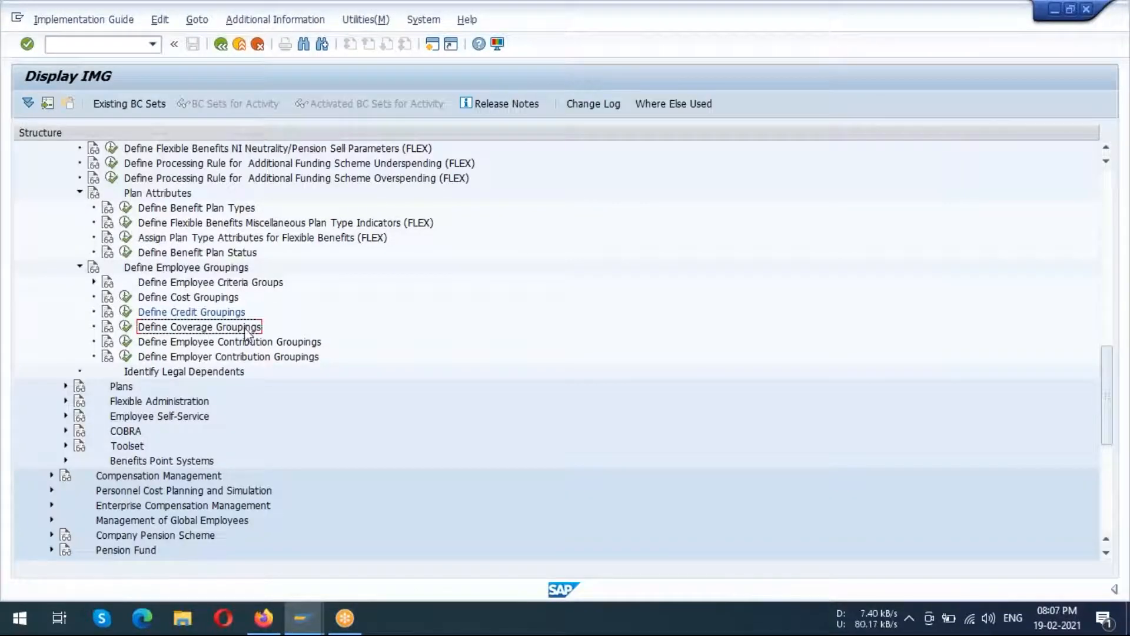
Create coverage grouping ACOV with the text ACE COVERAAGE GR in Define Coverage Groupings and save it to the customizing request.
left_click(125, 326)
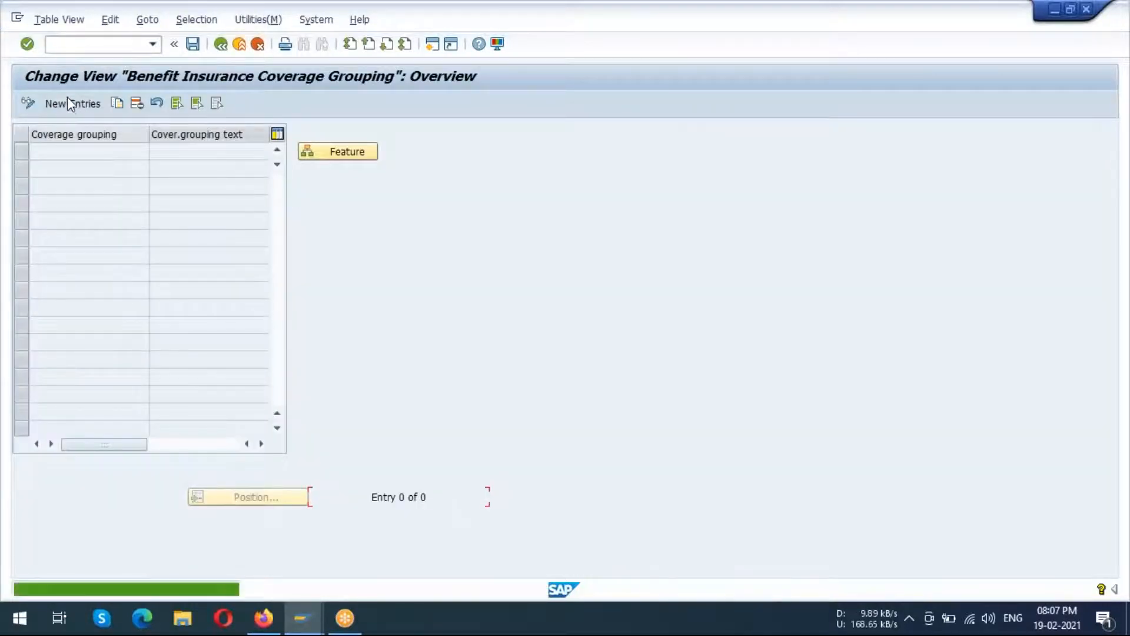
left_click(69, 106)
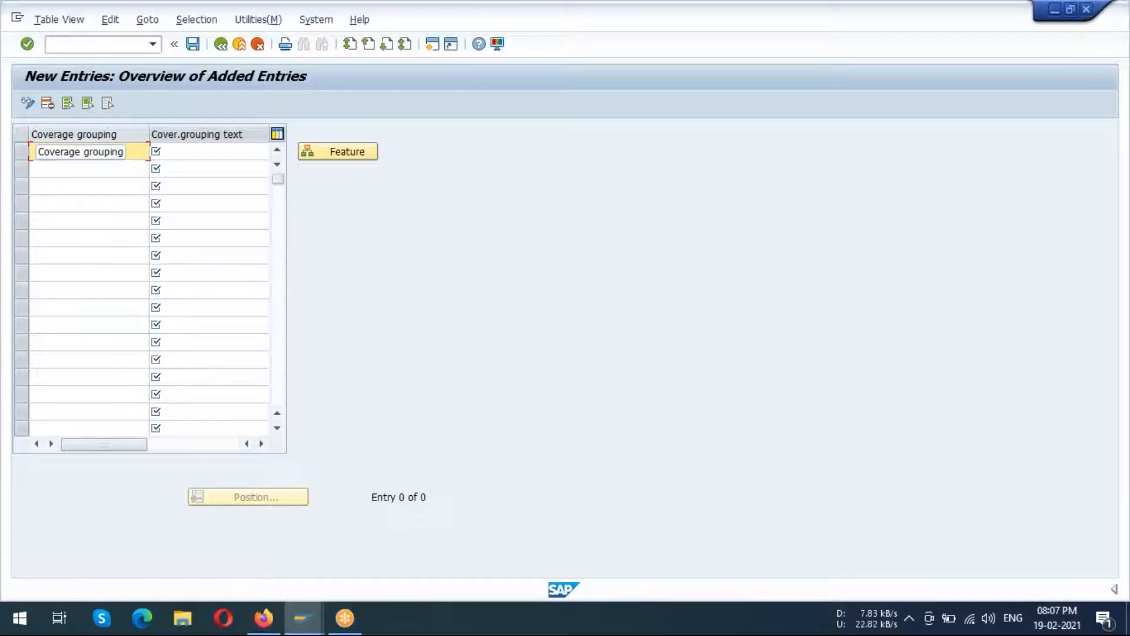
type("ACOV")
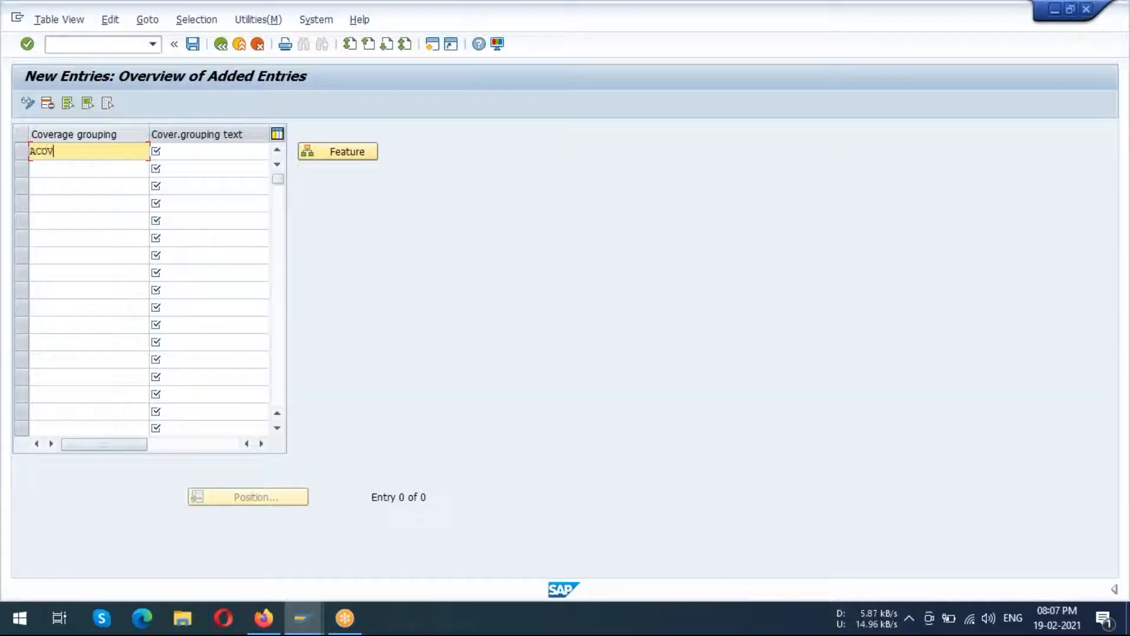
left_click(204, 151)
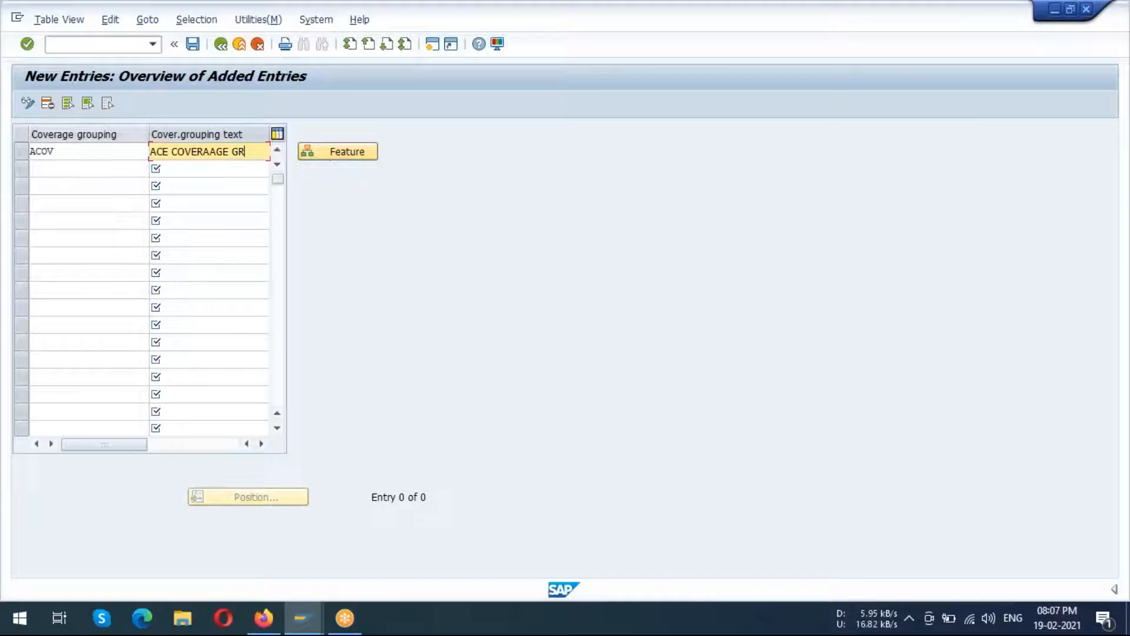
left_click_drag(65, 156, 2, 167)
left_click(10, 165)
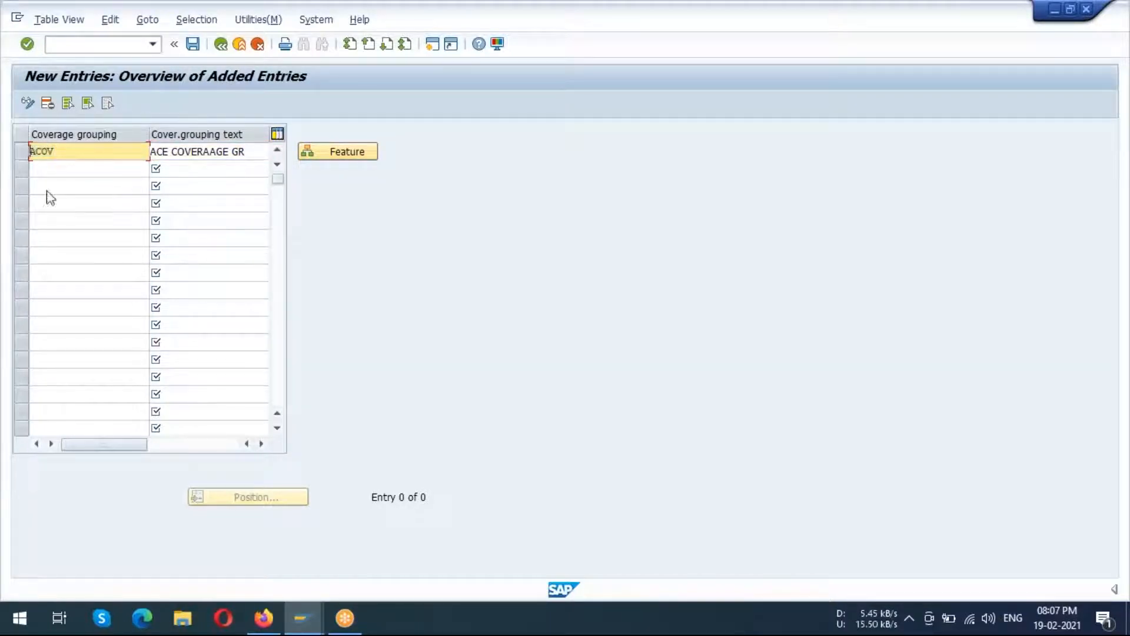
left_click(192, 45)
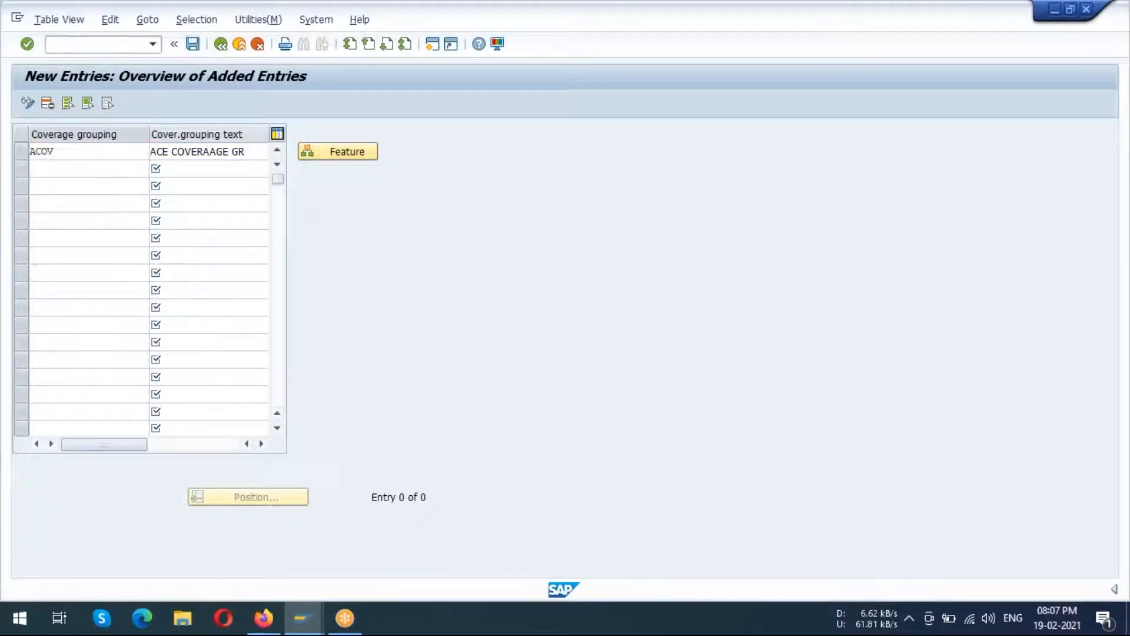
left_click(244, 280)
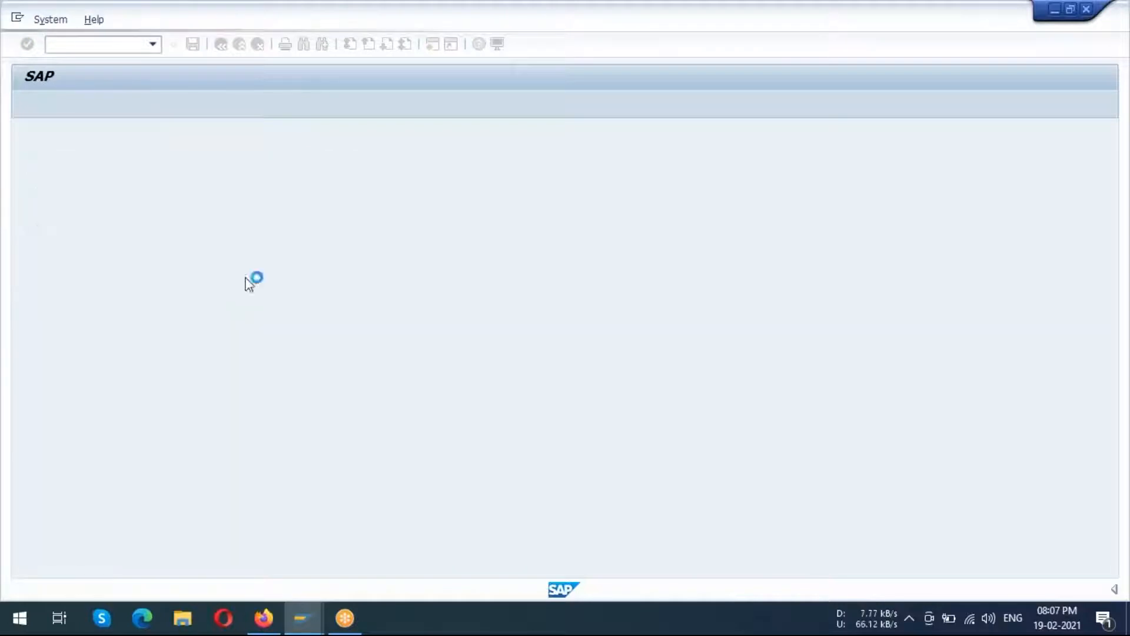
Open coverage grouping feature COVGR in change mode and add benefit area AB ACE BENEFIT AREA under its BAREA node.
left_click(345, 155)
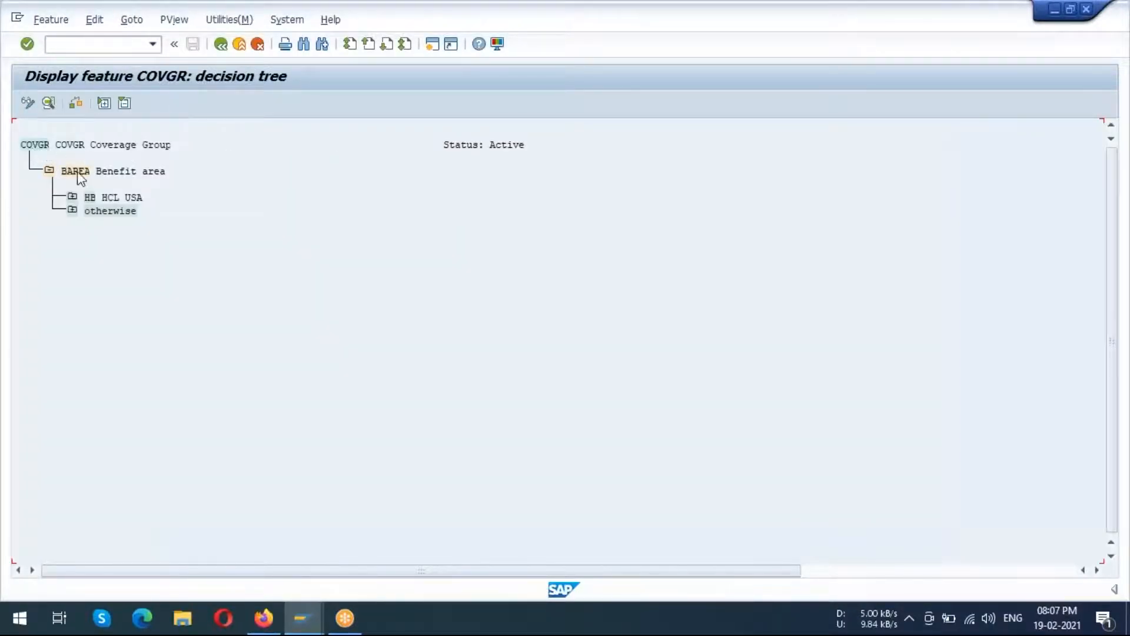
left_click(29, 101)
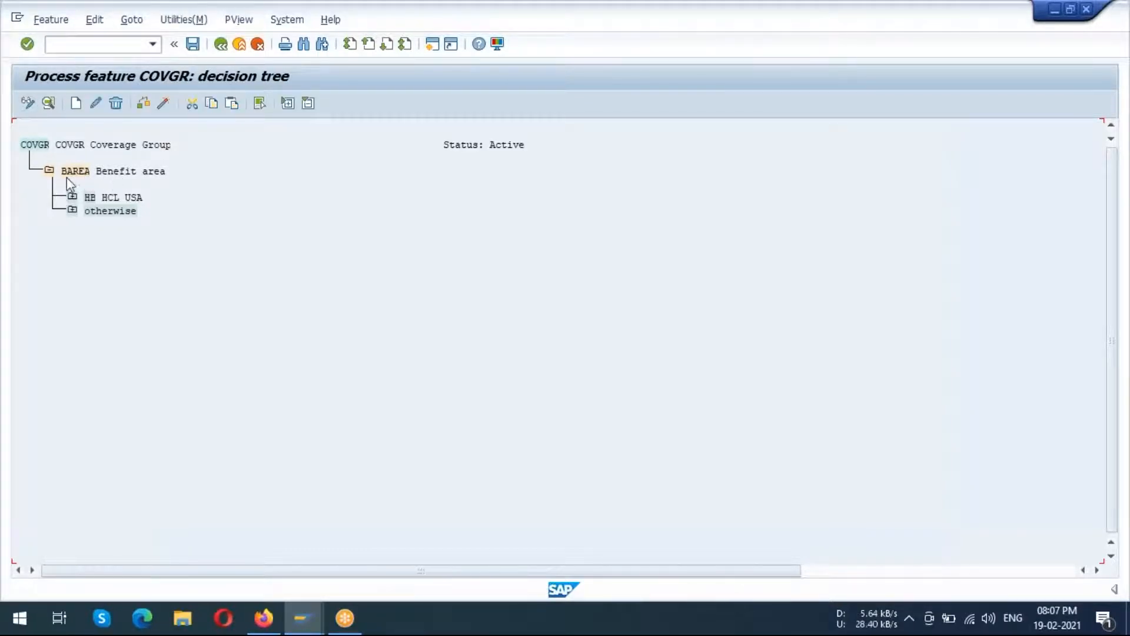
left_click(75, 102)
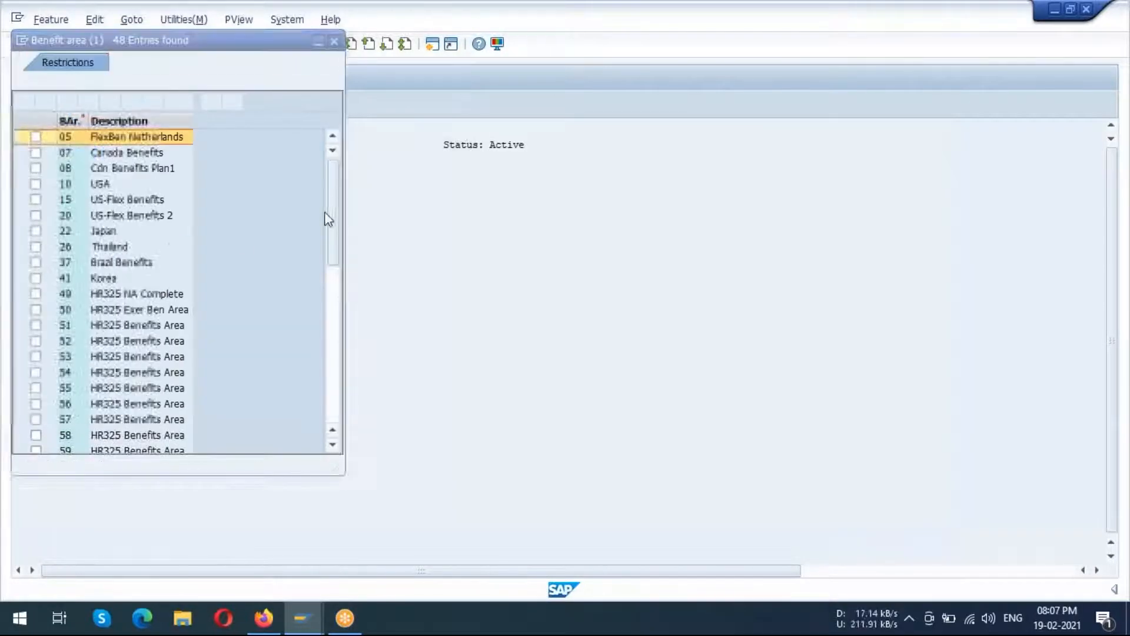
scroll(232, 303, "down", 6)
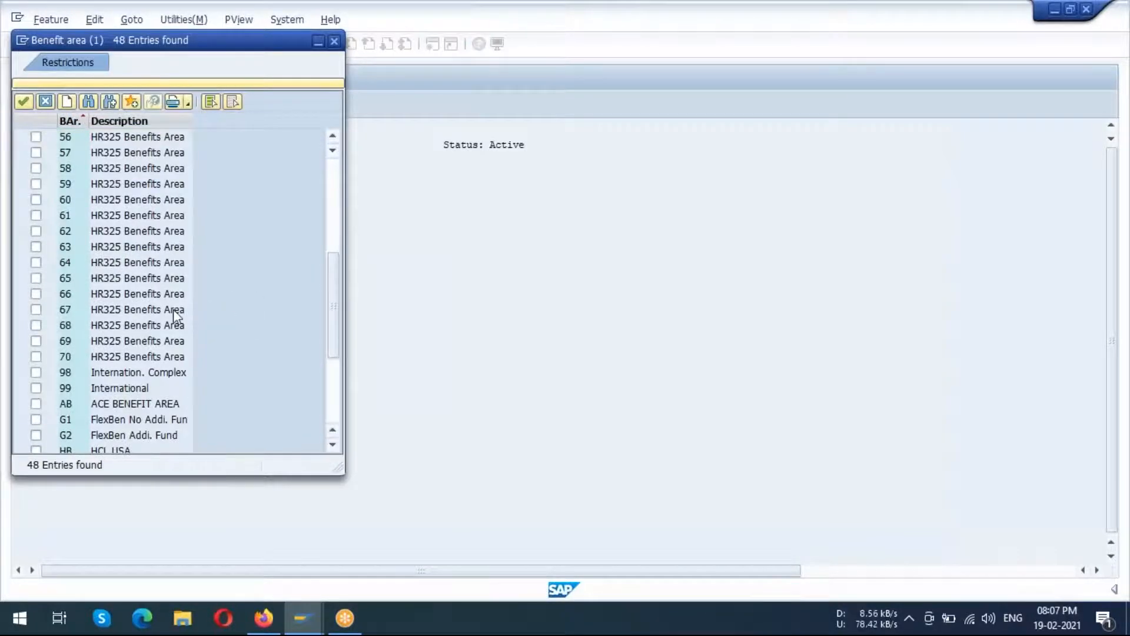
scroll(171, 318, "down", 4)
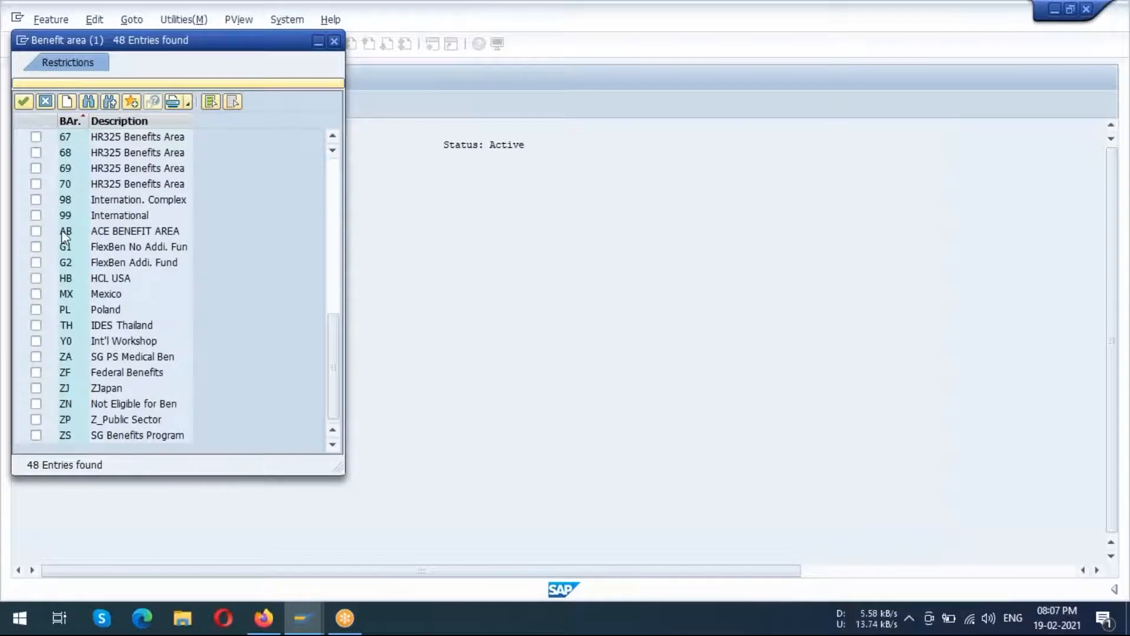
left_click(36, 231)
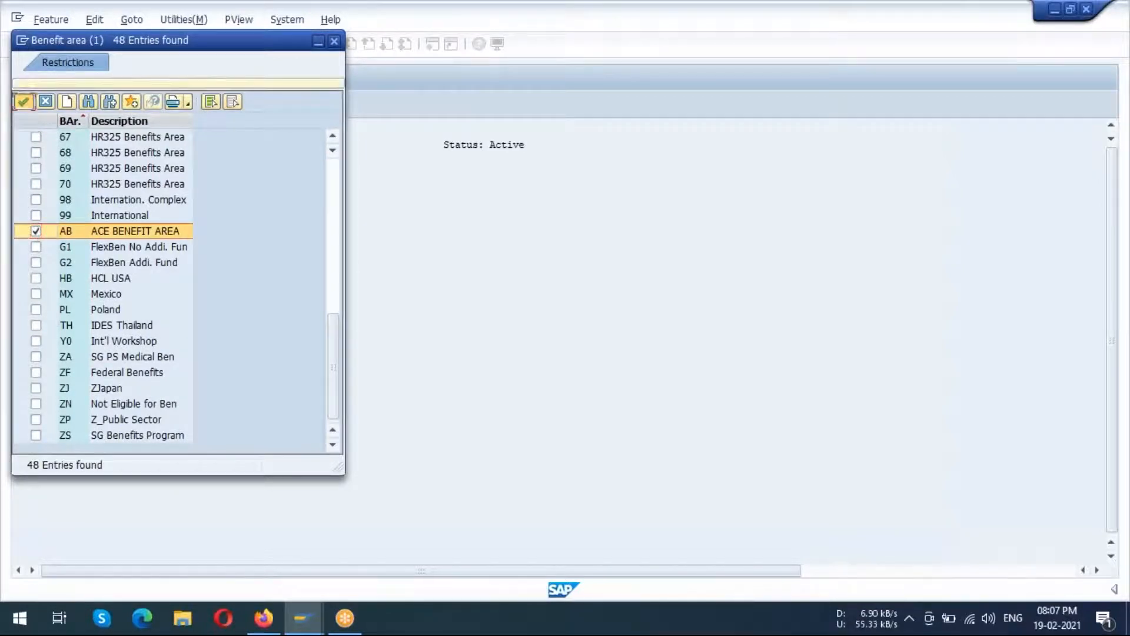
left_click(23, 104)
Create a return value node with ACOV for benefit area AB in the COVGR decision tree.
left_click(90, 199)
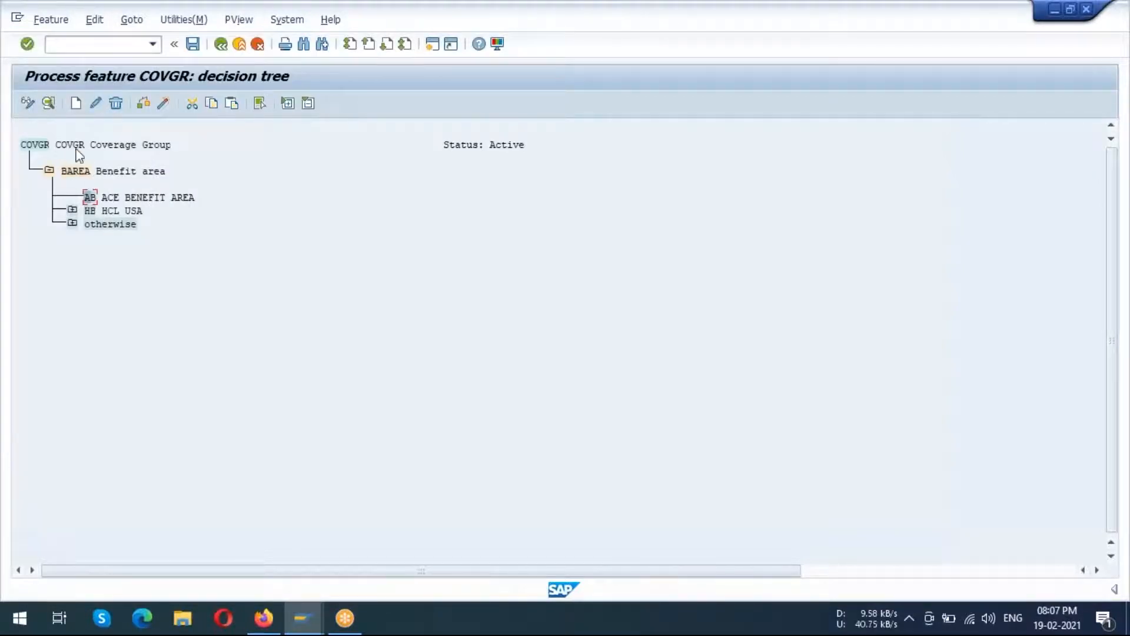
left_click(75, 105)
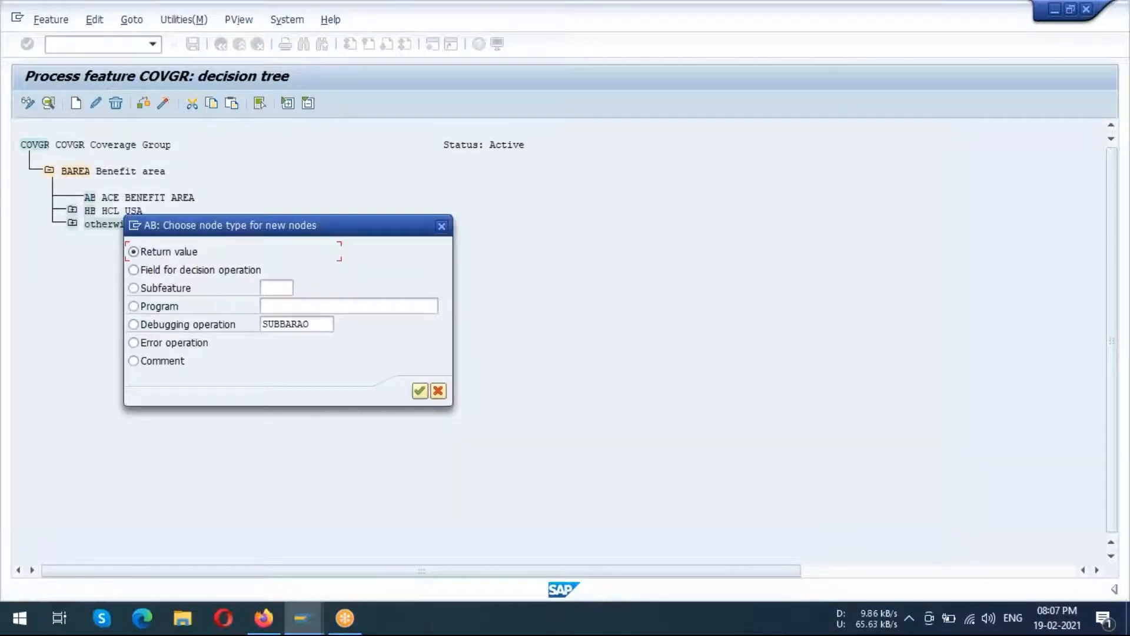
left_click(421, 391)
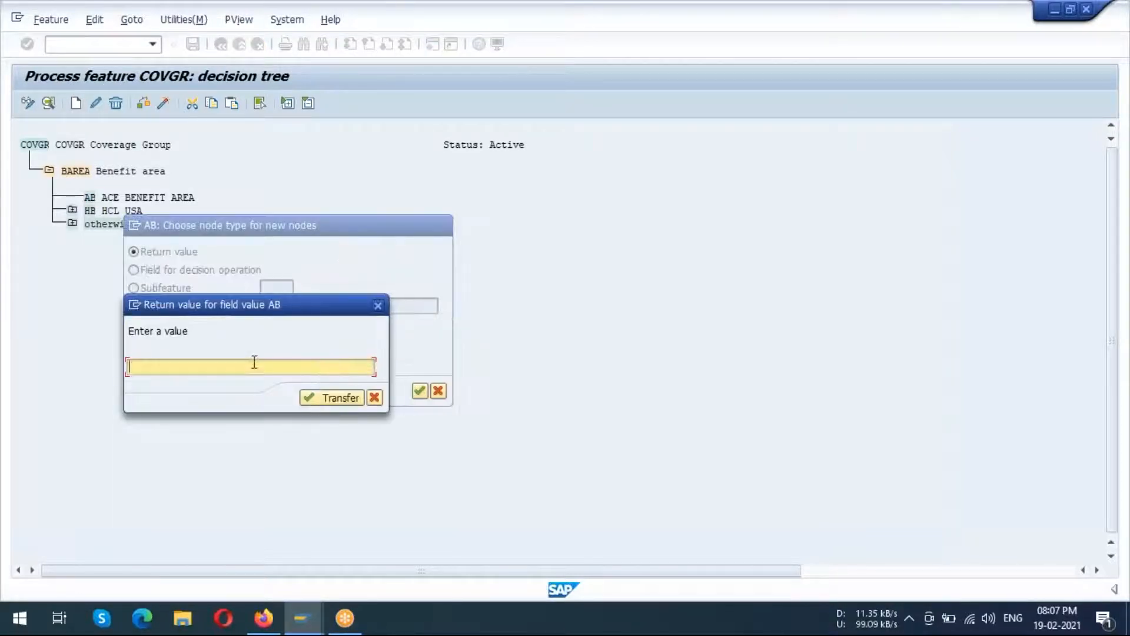
type("ACOV")
left_click(331, 398)
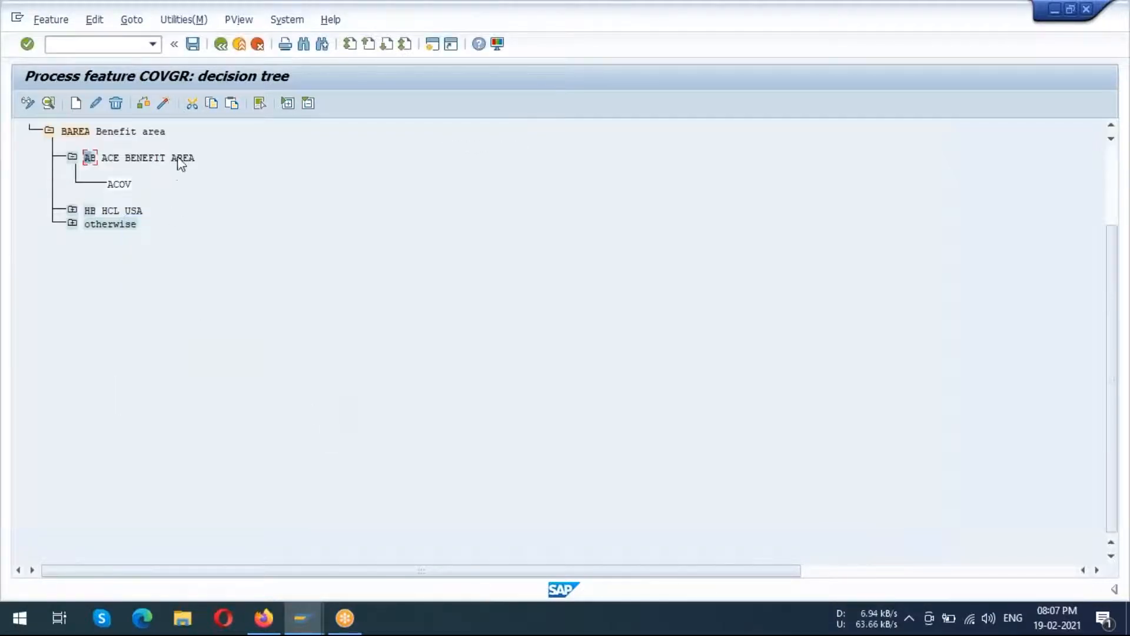
Activate feature COVGR under the ACE US GROUP customizing request, save it and return to the IMG activity list.
left_click(165, 104)
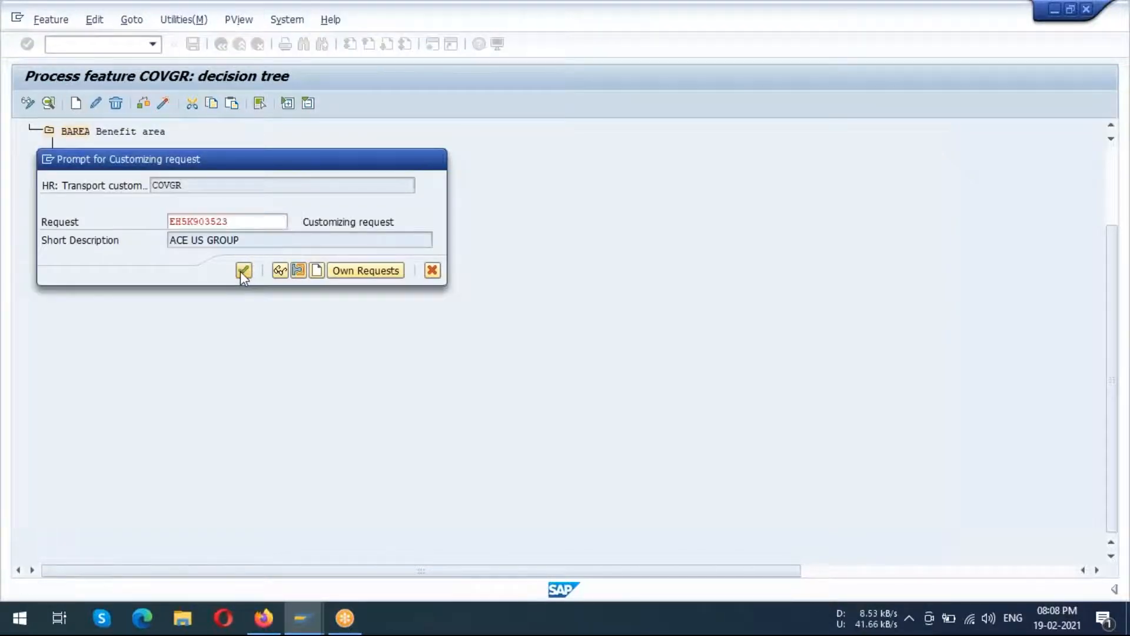
left_click(241, 271)
left_click(193, 45)
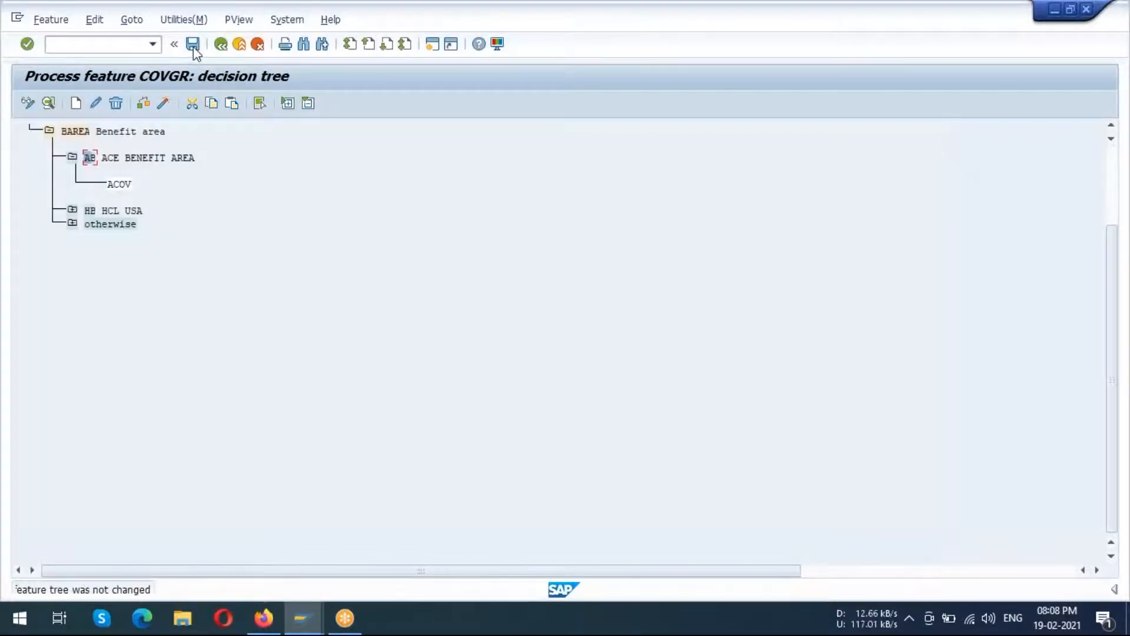
left_click(221, 45)
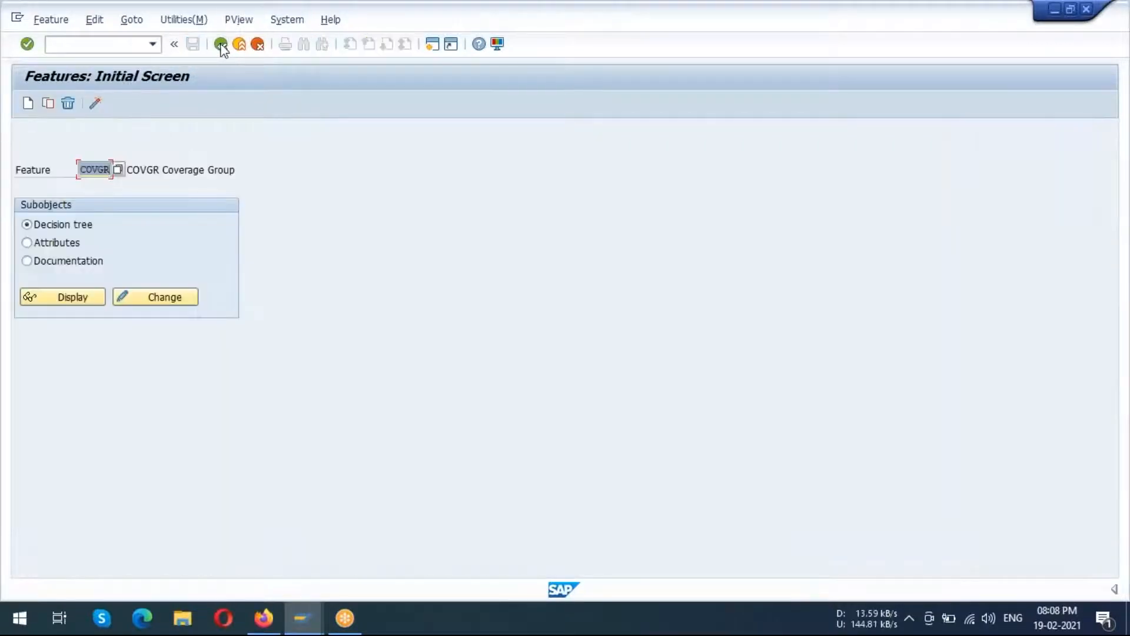
left_click(222, 45)
left_click(221, 45)
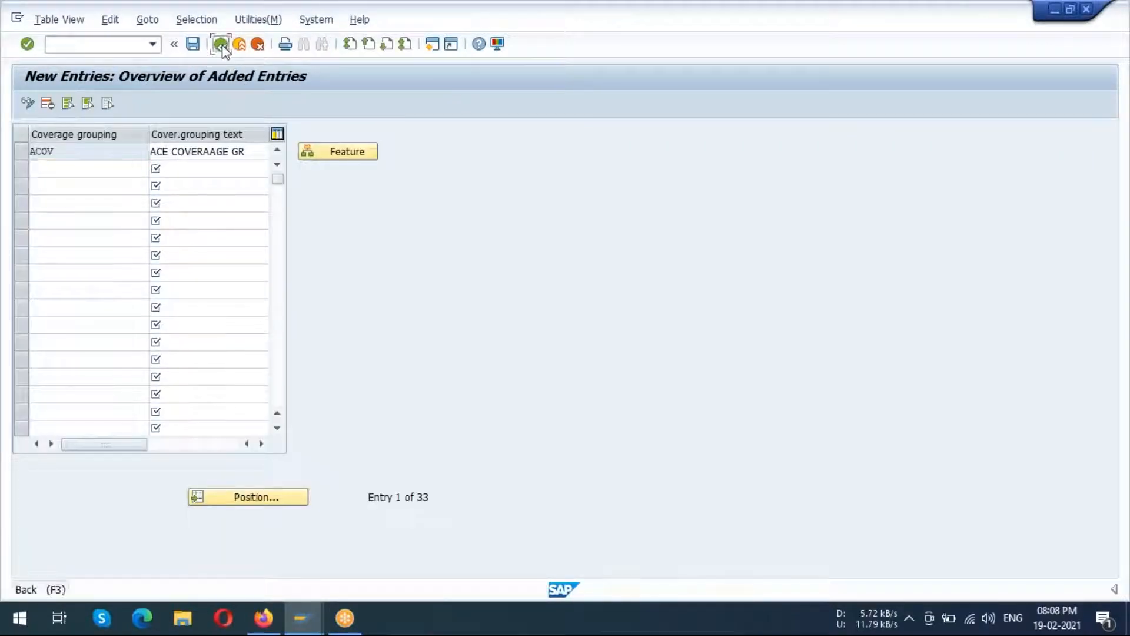
left_click(222, 45)
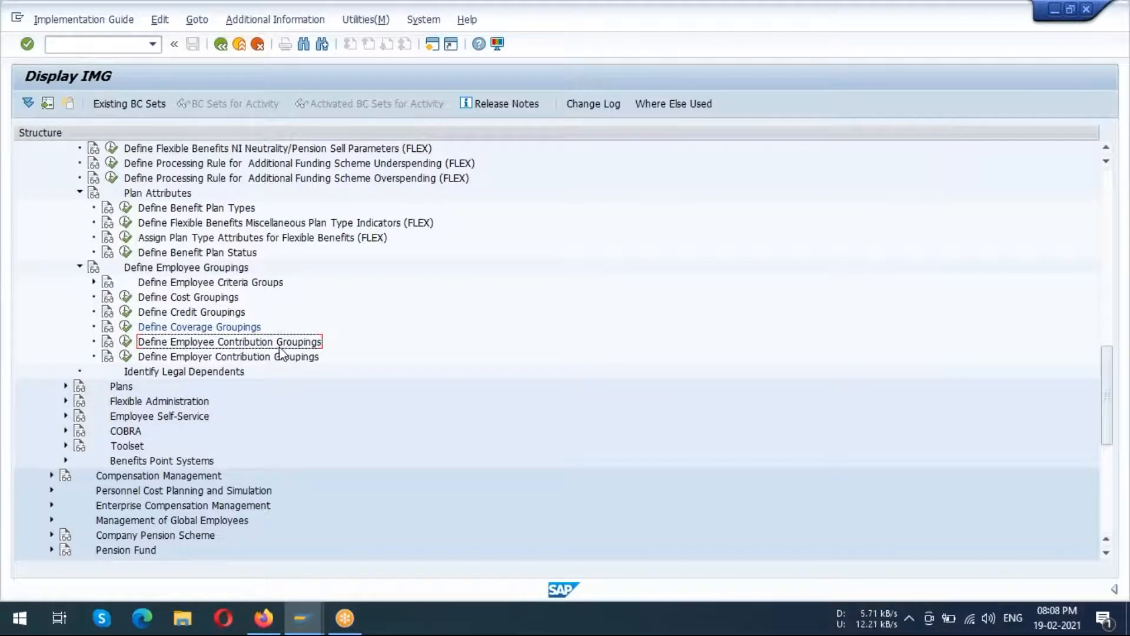
Create employee contribution grouping AEEC with the text ACE EE CONTRIBU GR in Define Employee Contribution Groupings and save it to the customizing request.
left_click(236, 359)
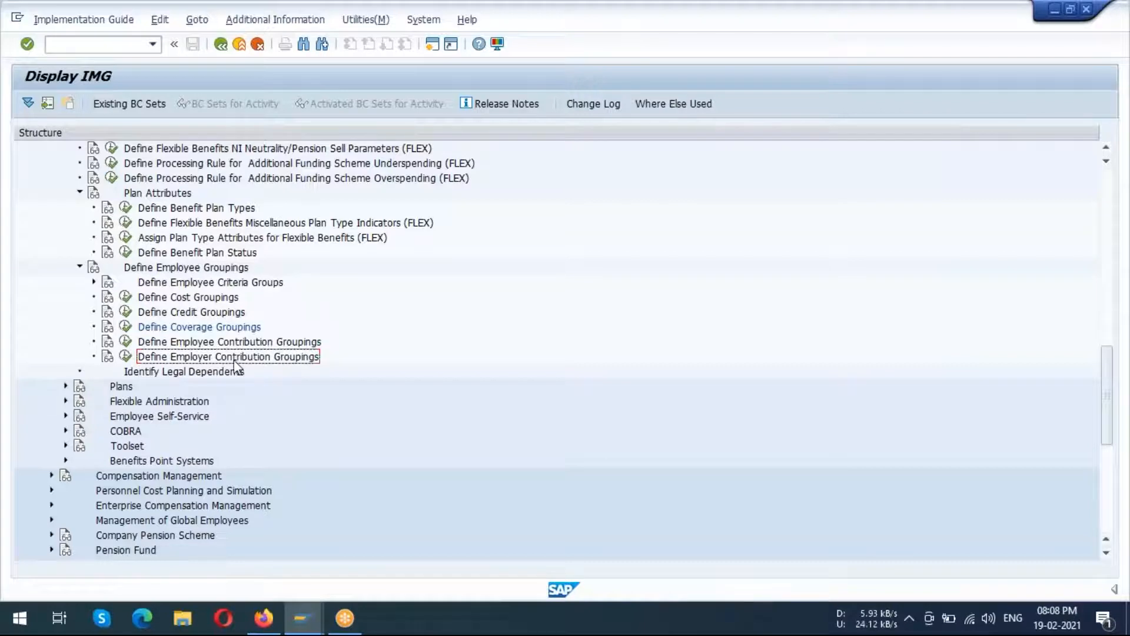
left_click(192, 344)
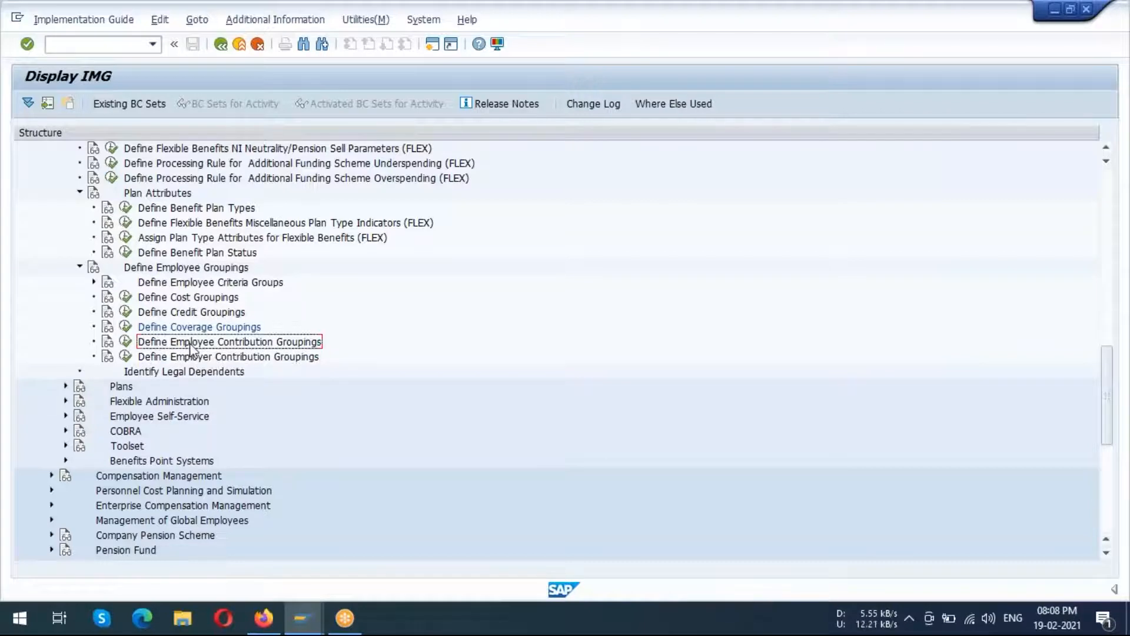
left_click(127, 342)
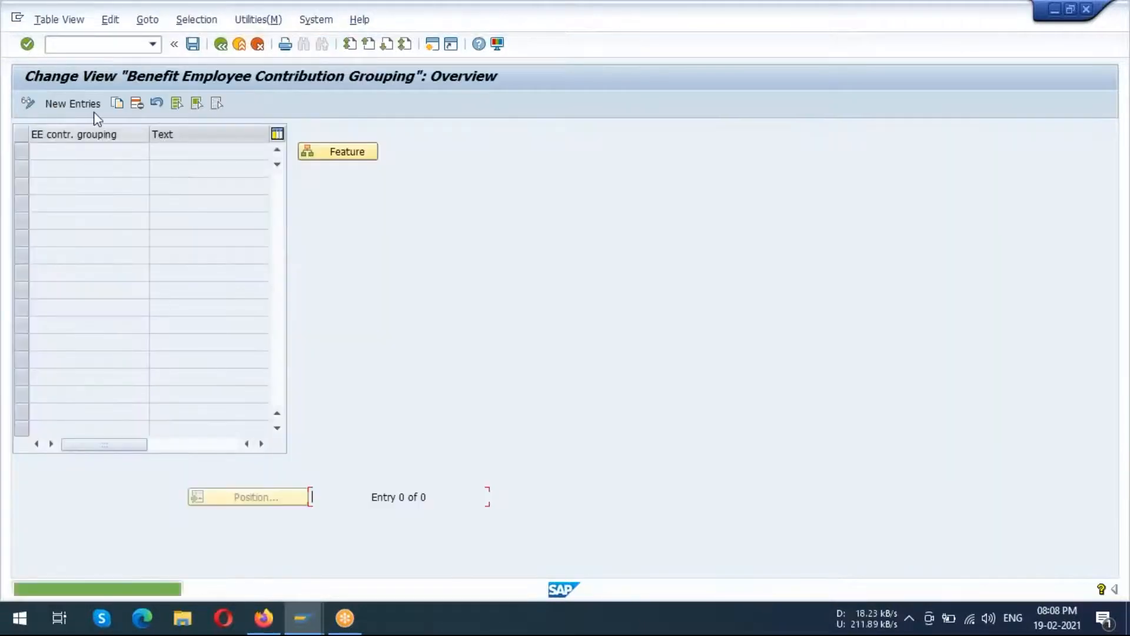
left_click(82, 106)
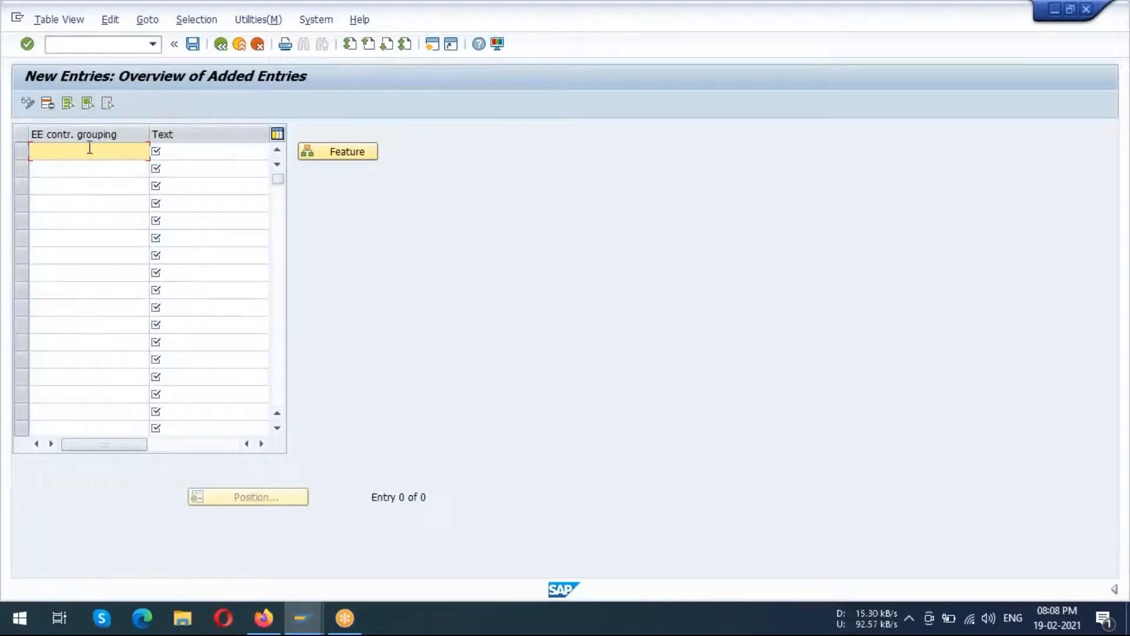
type("AEEC")
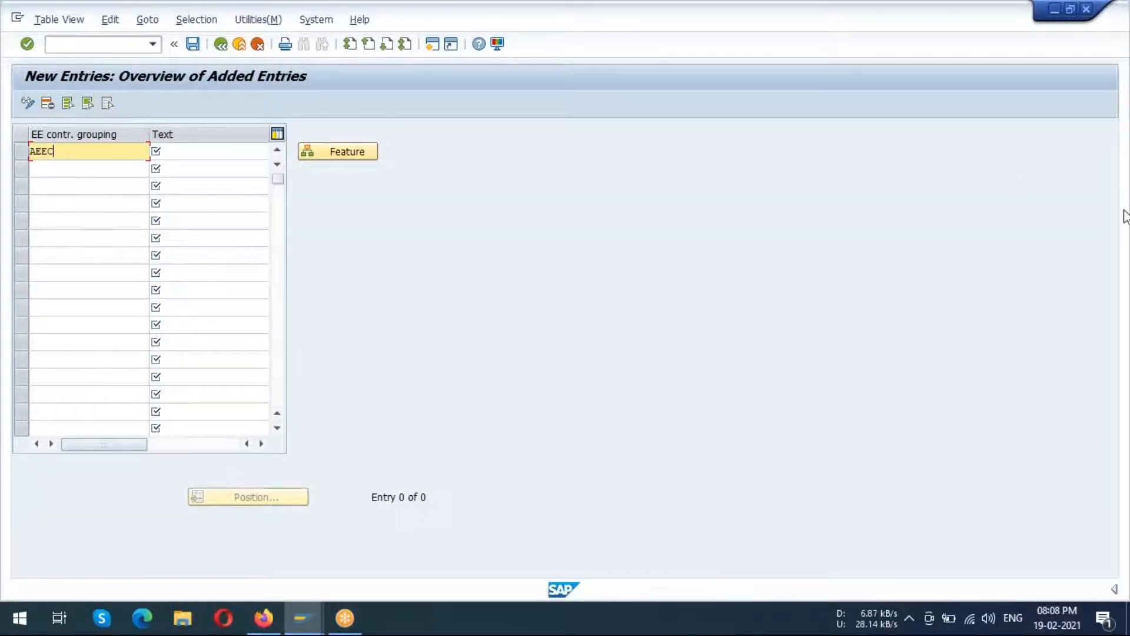
left_click(1113, 229)
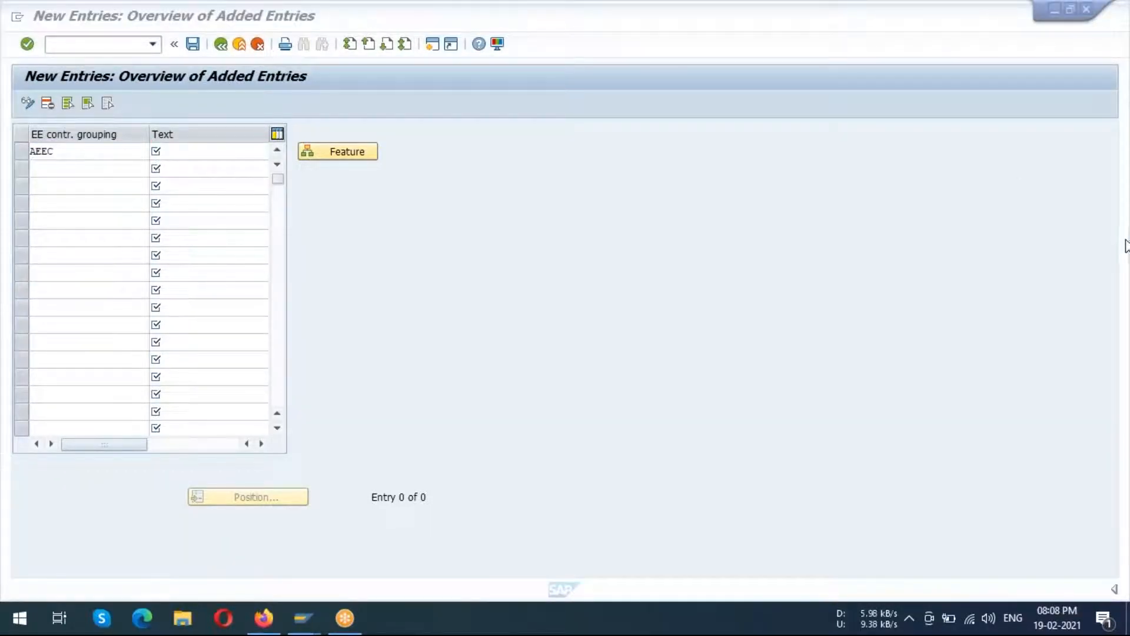
left_click(167, 150)
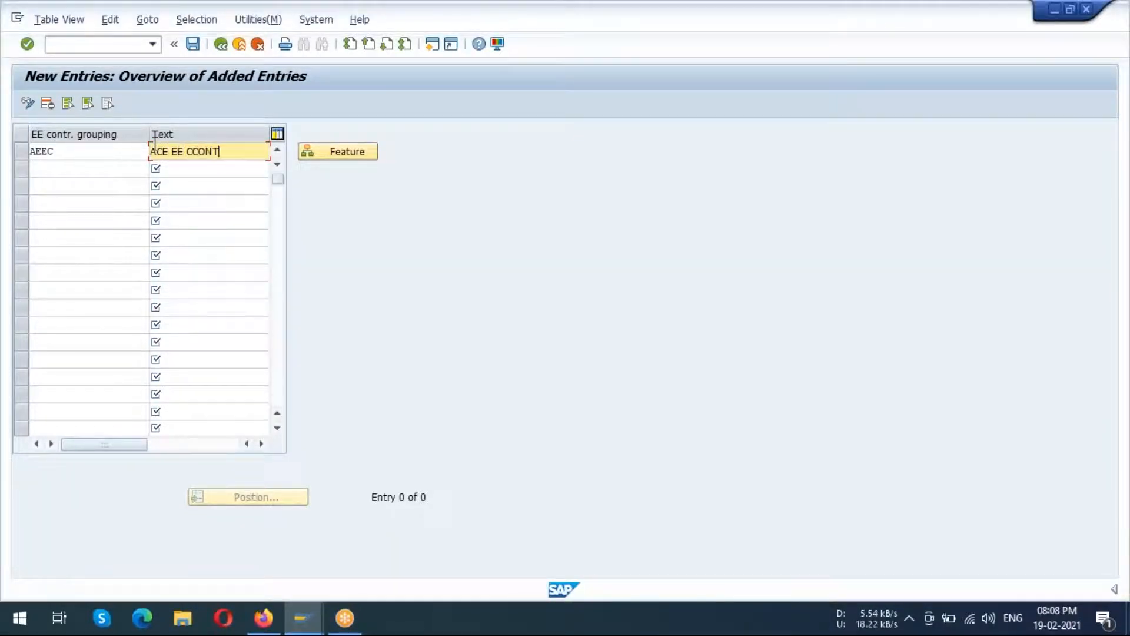
type("ACE EE CCONTRIBUTION")
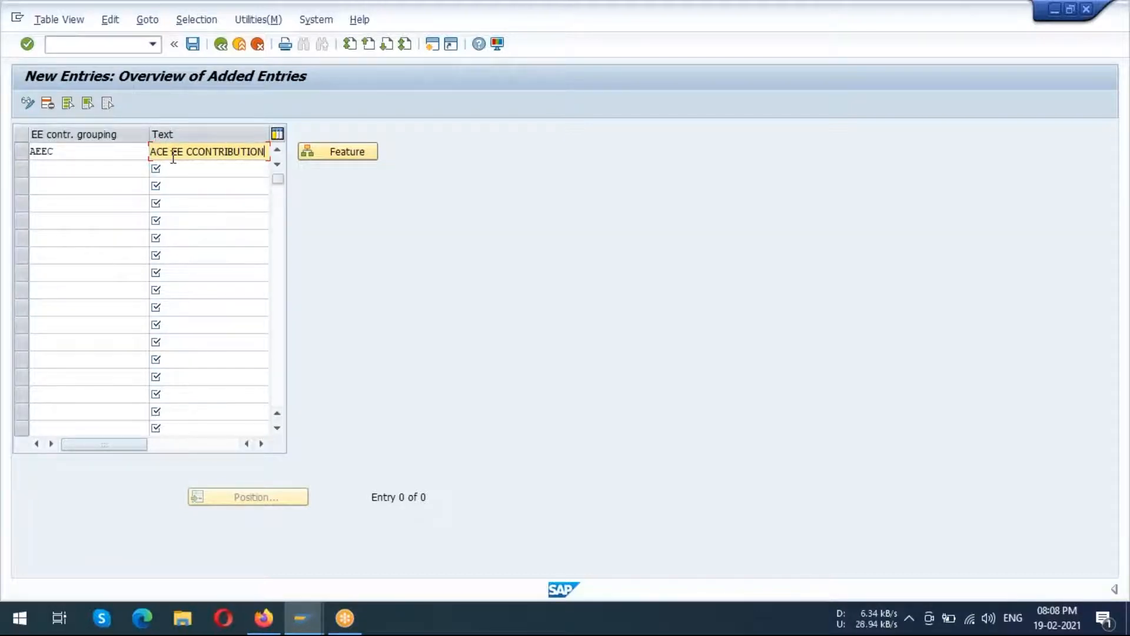
key("Delete")
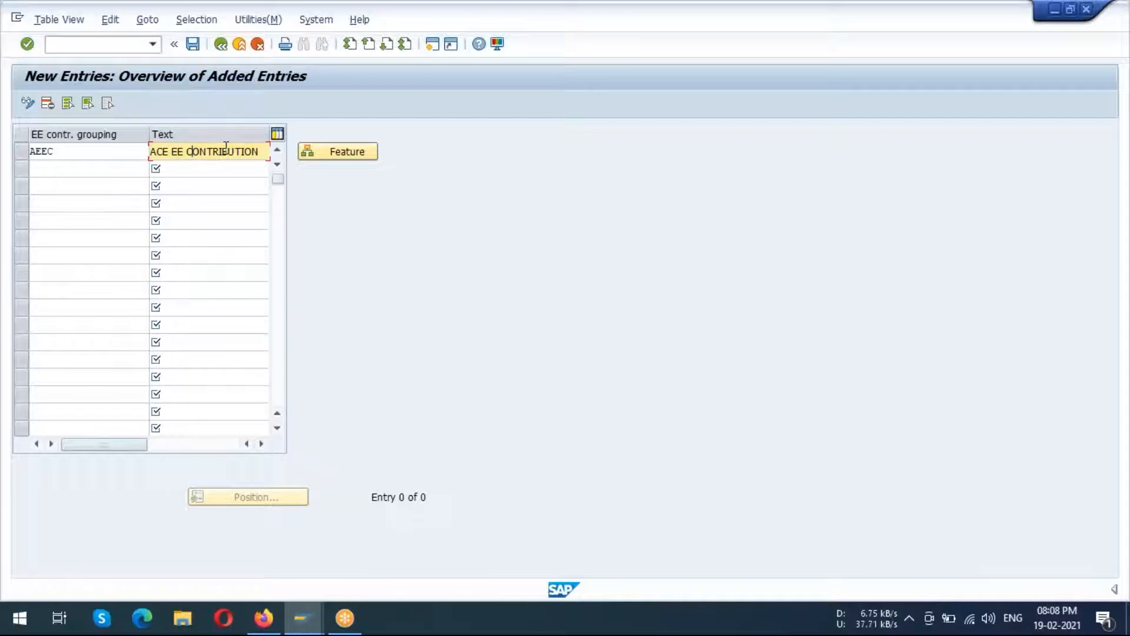
left_click_drag(237, 155, 262, 153)
left_click_drag(83, 154, 8, 157)
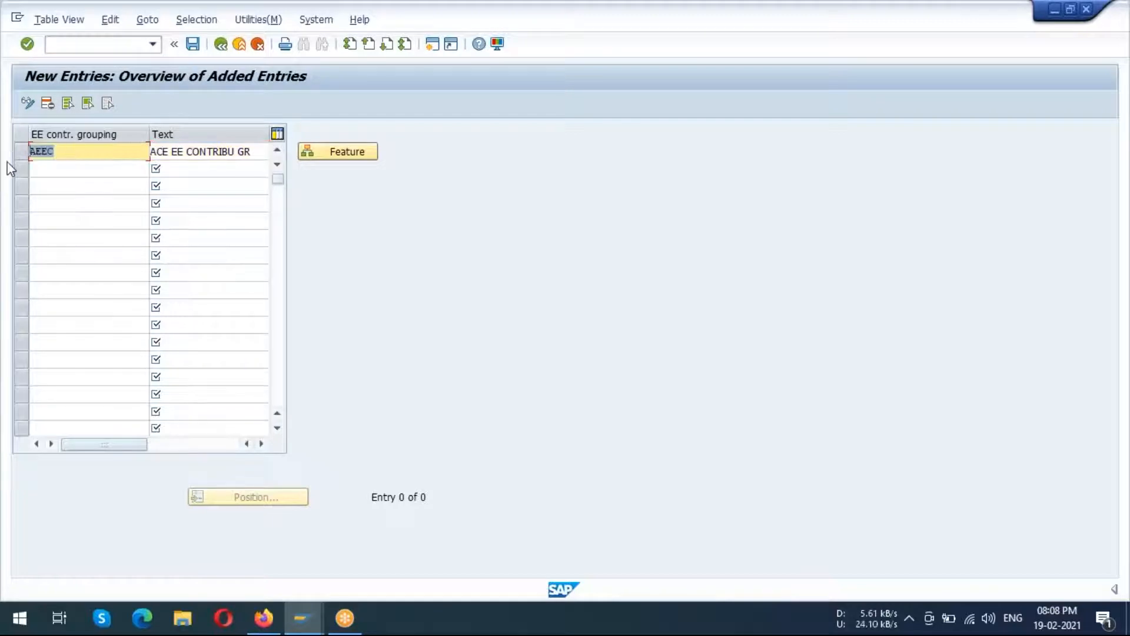
left_click(194, 43)
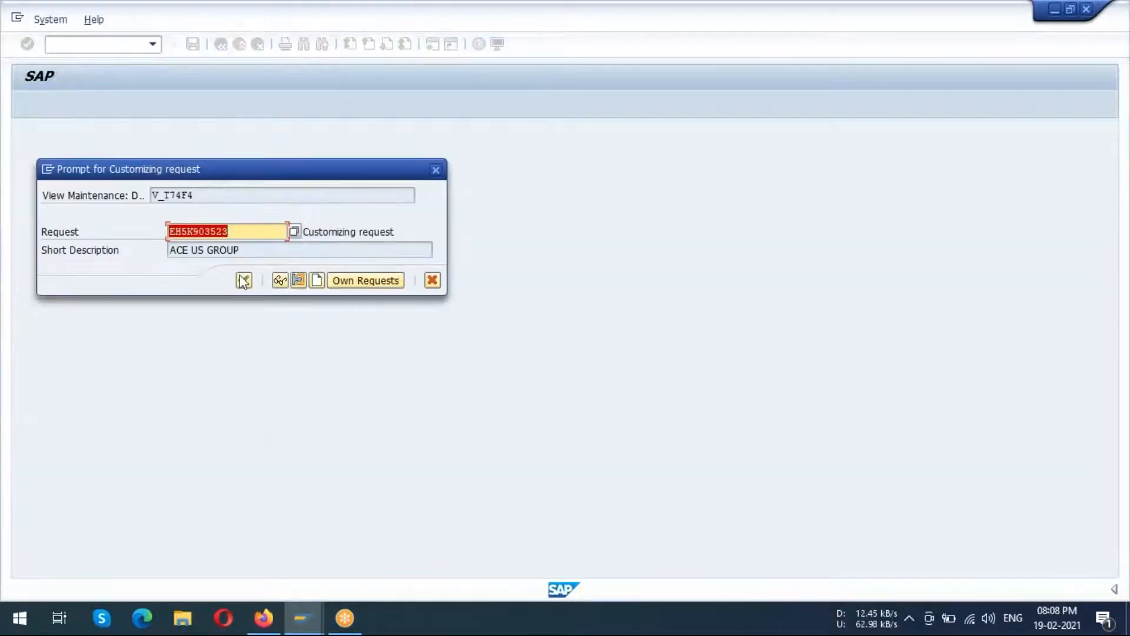
left_click(243, 281)
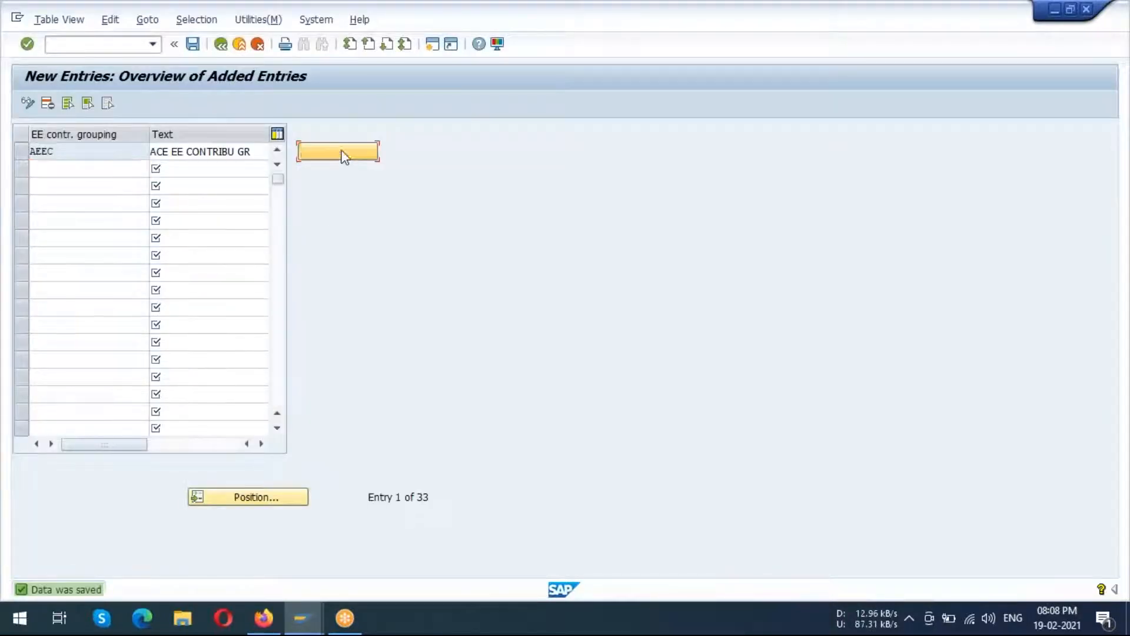
Open employee contribution grouping feature EECGR in change mode and add benefit area AB ACE BENEFIT AREA under its BAREA node.
left_click(341, 152)
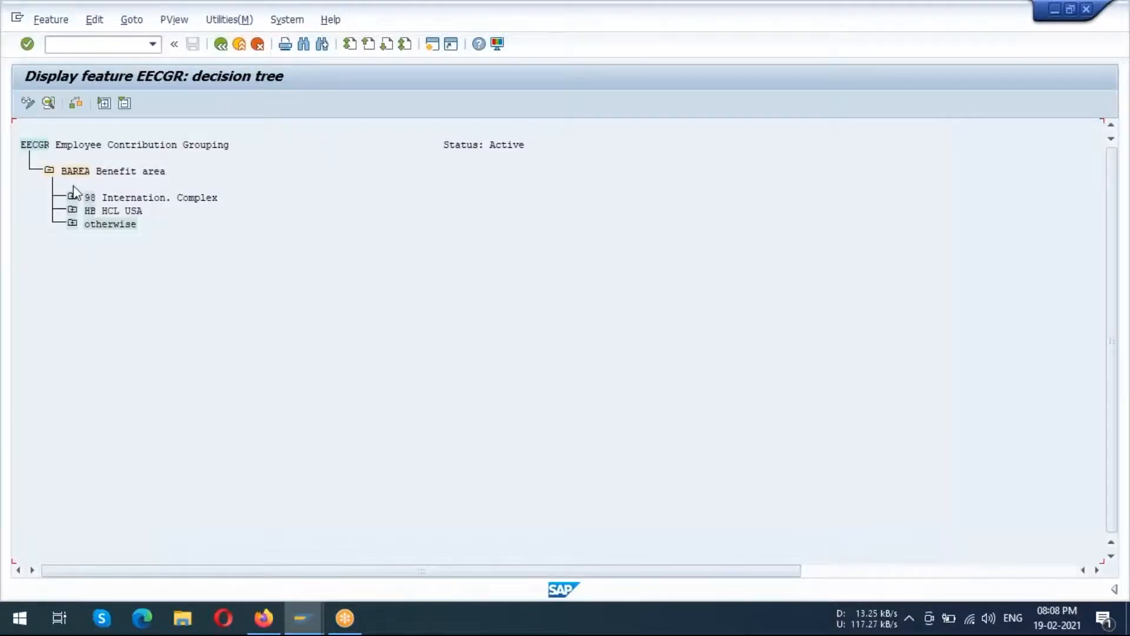
left_click(30, 103)
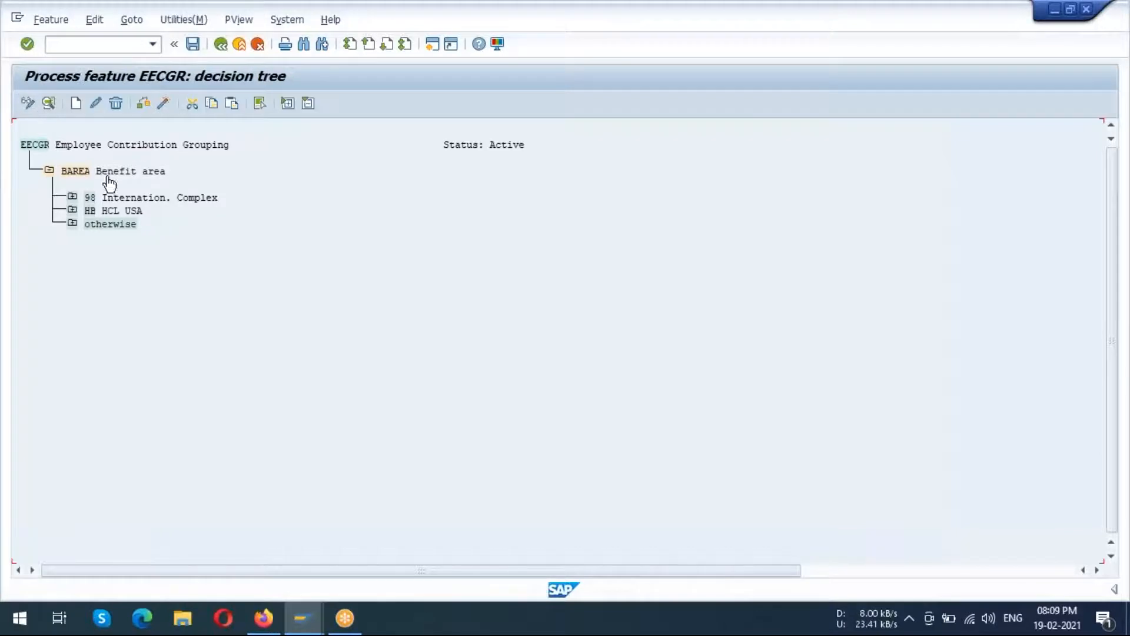
left_click(75, 103)
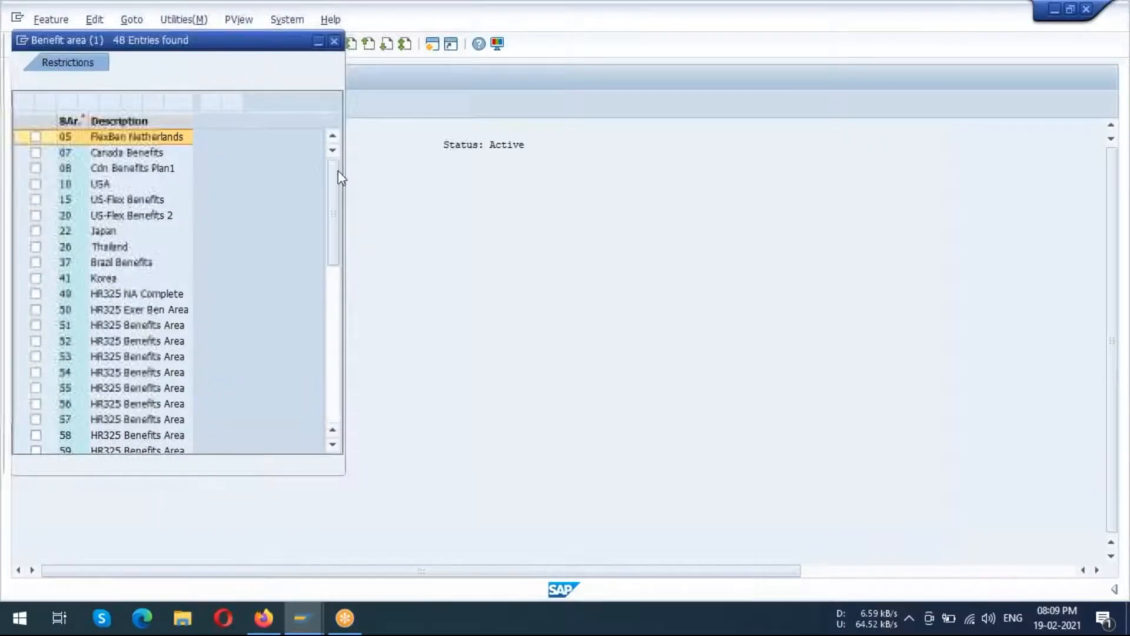
scroll(115, 318, "down", 10)
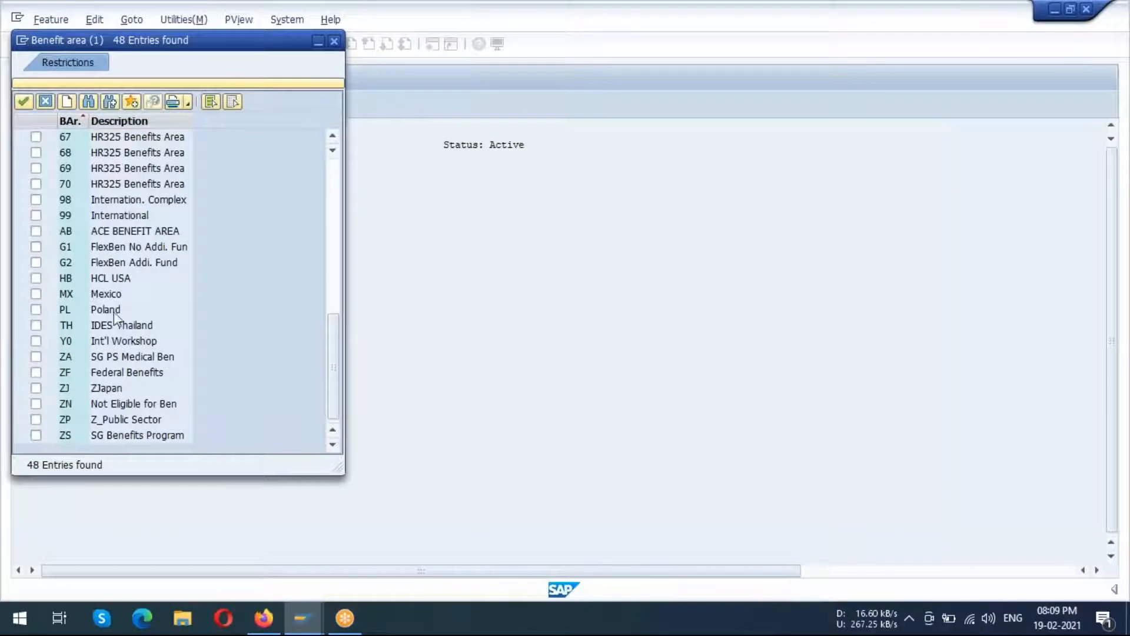
left_click(36, 231)
left_click(24, 103)
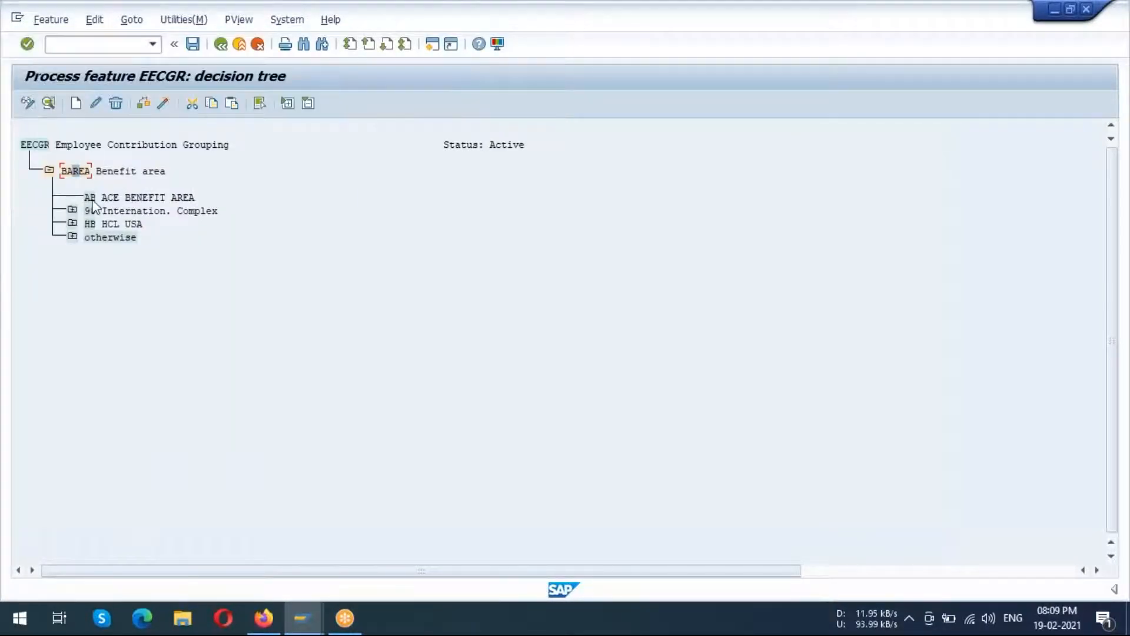
Create a return value node with AEEC for benefit area AB in the EECGR decision tree.
left_click(77, 104)
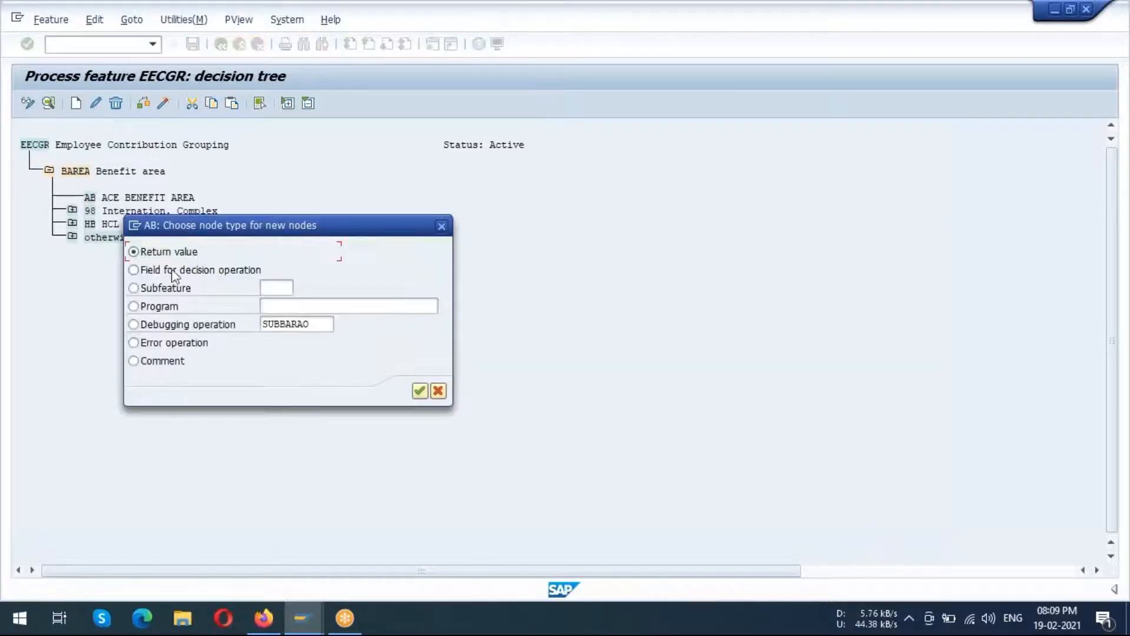
left_click(419, 391)
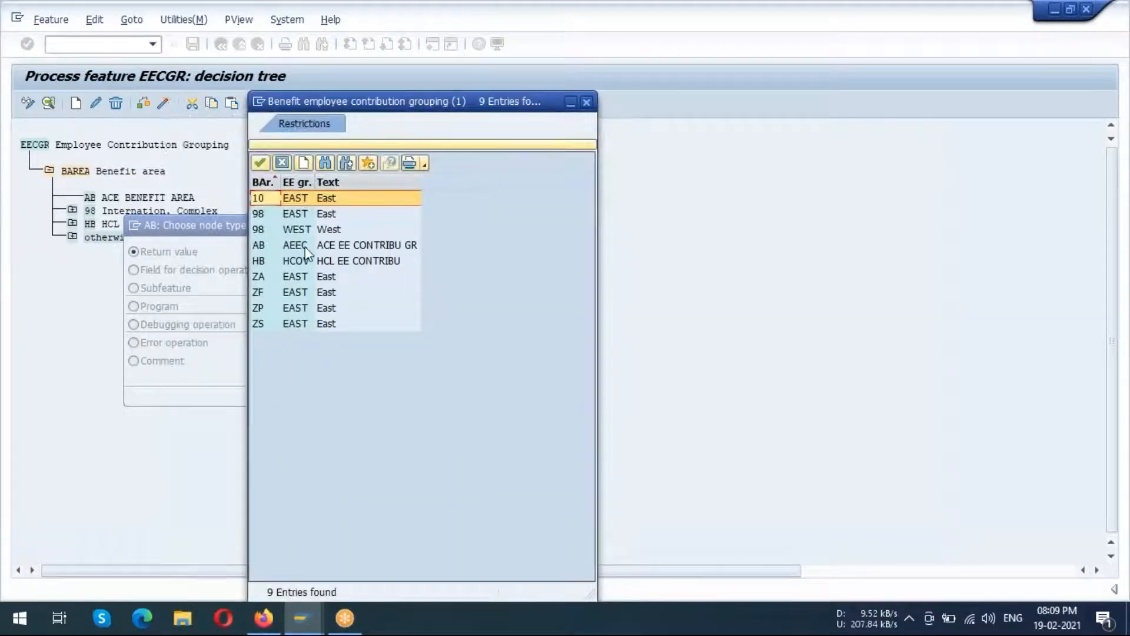
double_click(357, 246)
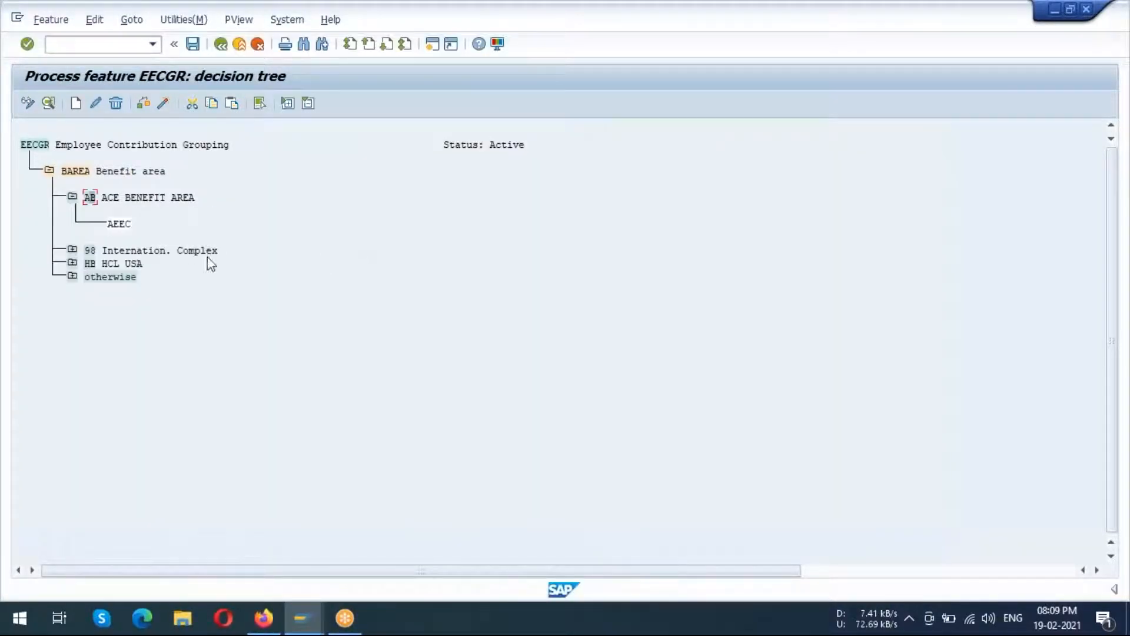
Check and activate feature EECGR under the customizing request, and return to the IMG activity list.
left_click(143, 104)
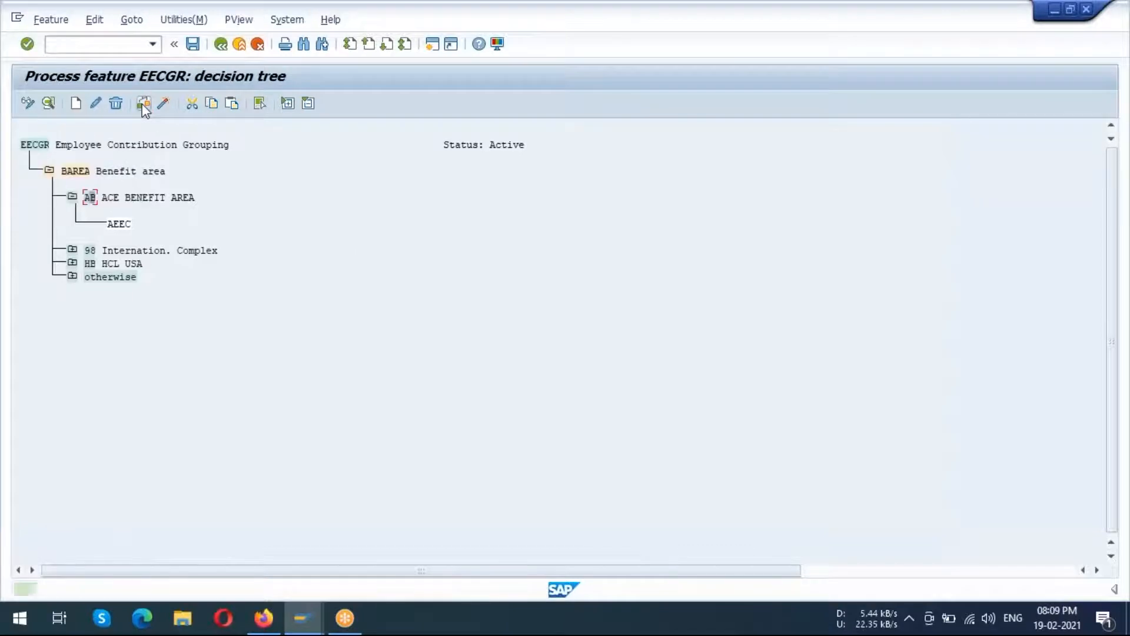
left_click(163, 104)
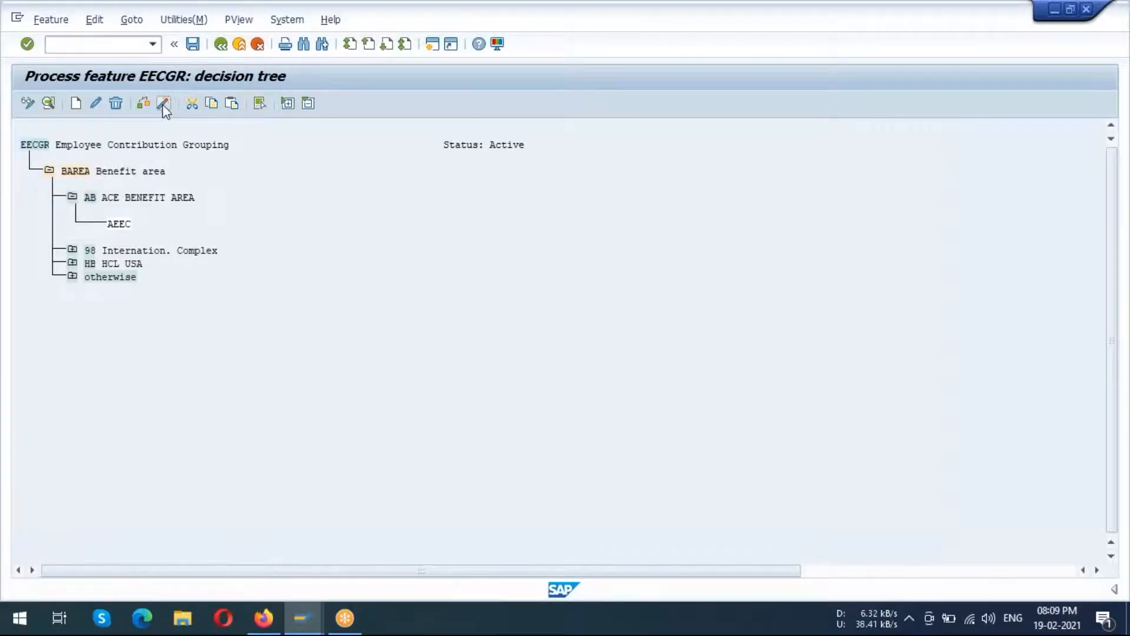
left_click(242, 271)
left_click(221, 44)
left_click(221, 44)
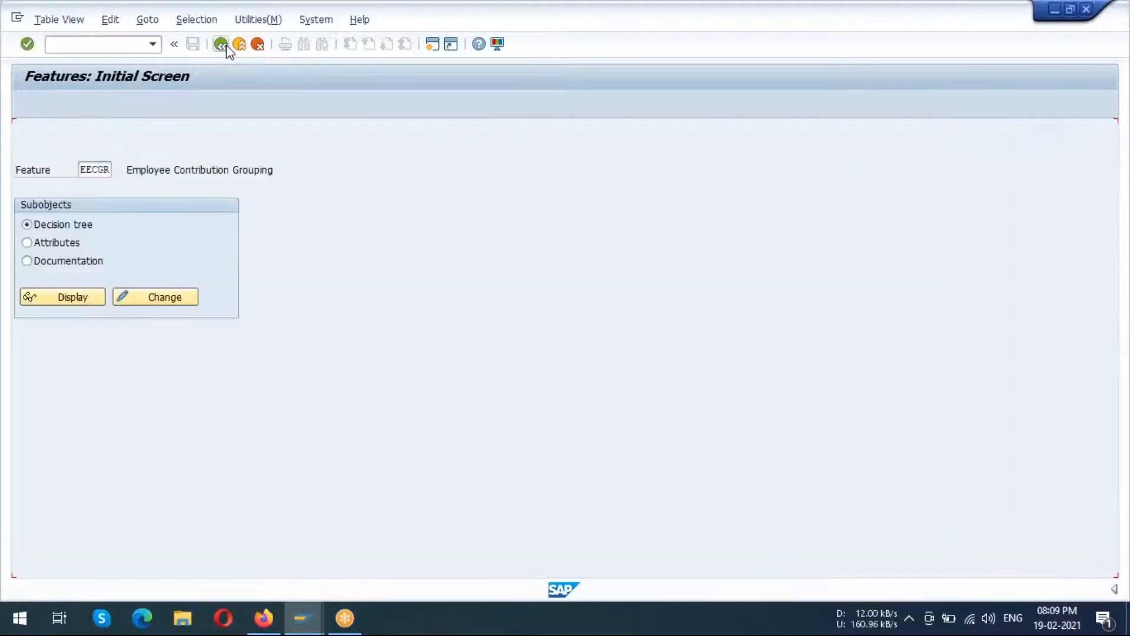
left_click(221, 44)
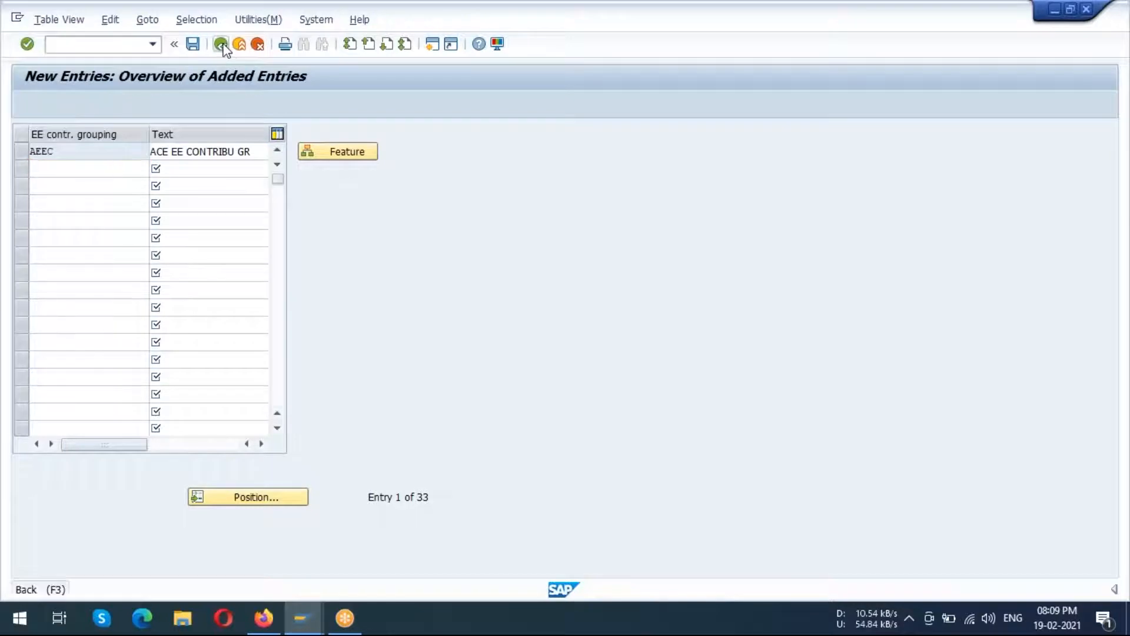
left_click(222, 44)
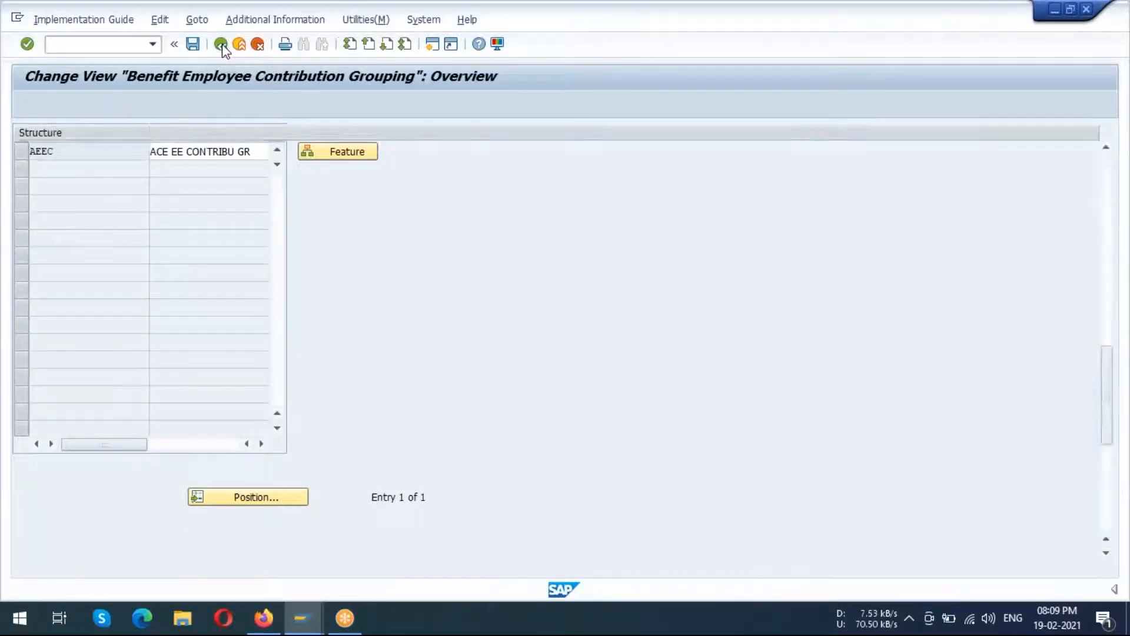
Create employer contribution grouping AERC with the text ACE EMPLOYER CONTR in Define Employer Contribution Groupings and save it to the customizing request.
scroll(339, 277, "down", 4)
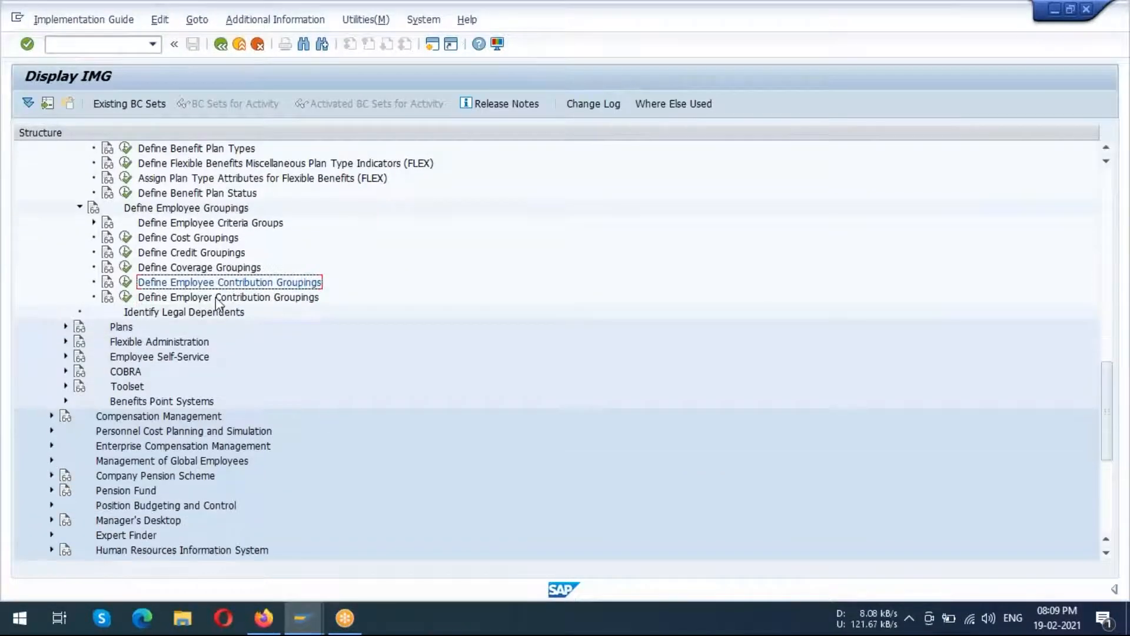
left_click(215, 299)
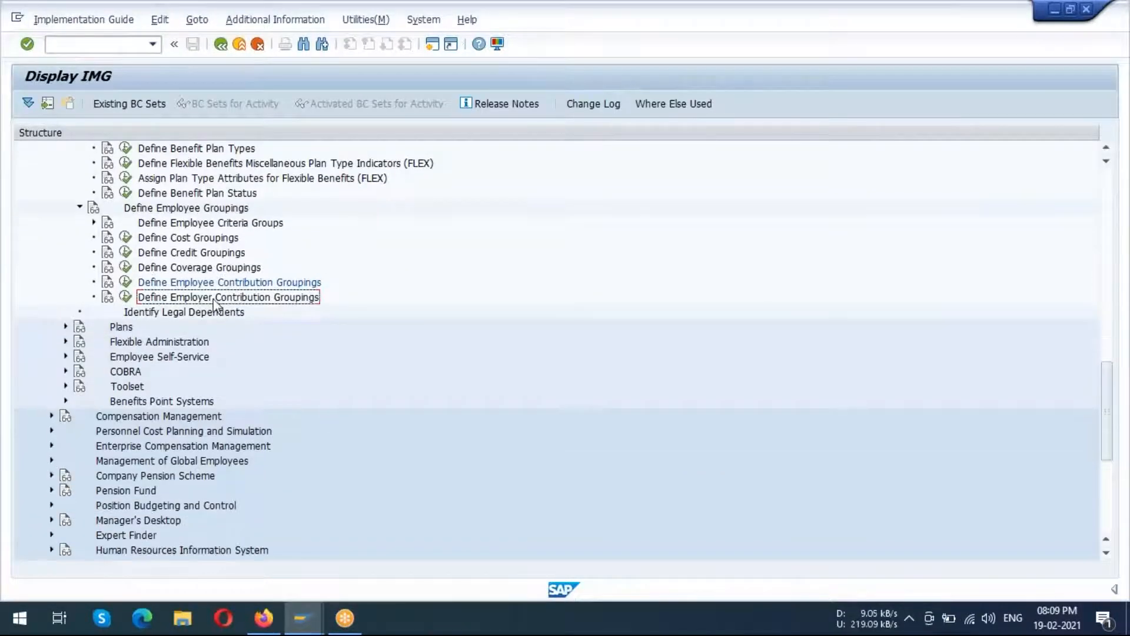
left_click(126, 297)
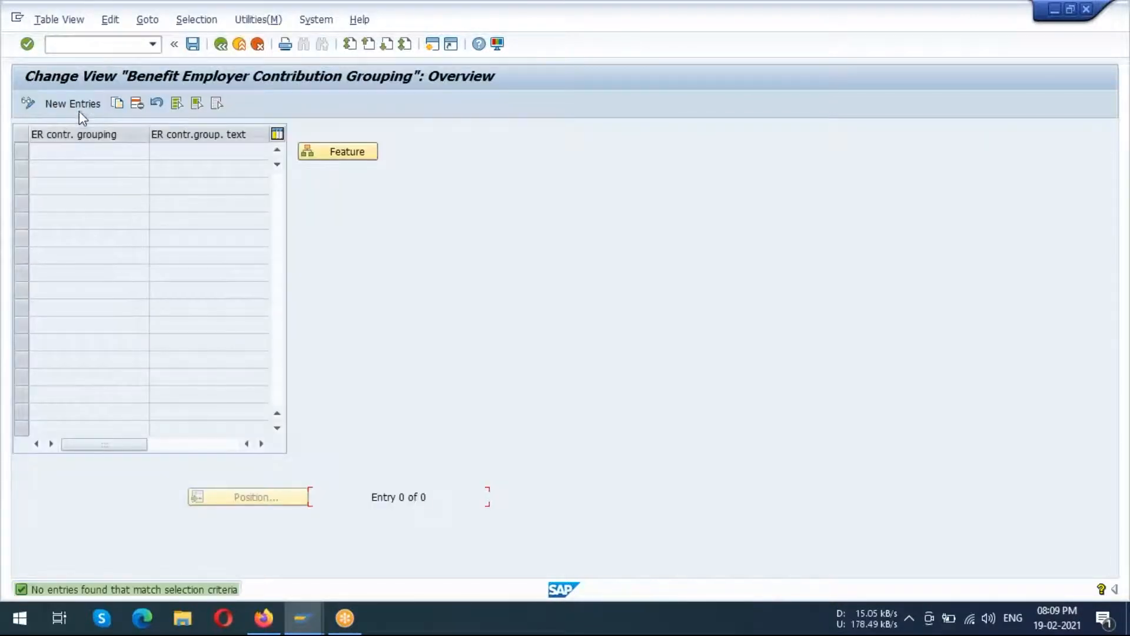
left_click(79, 106)
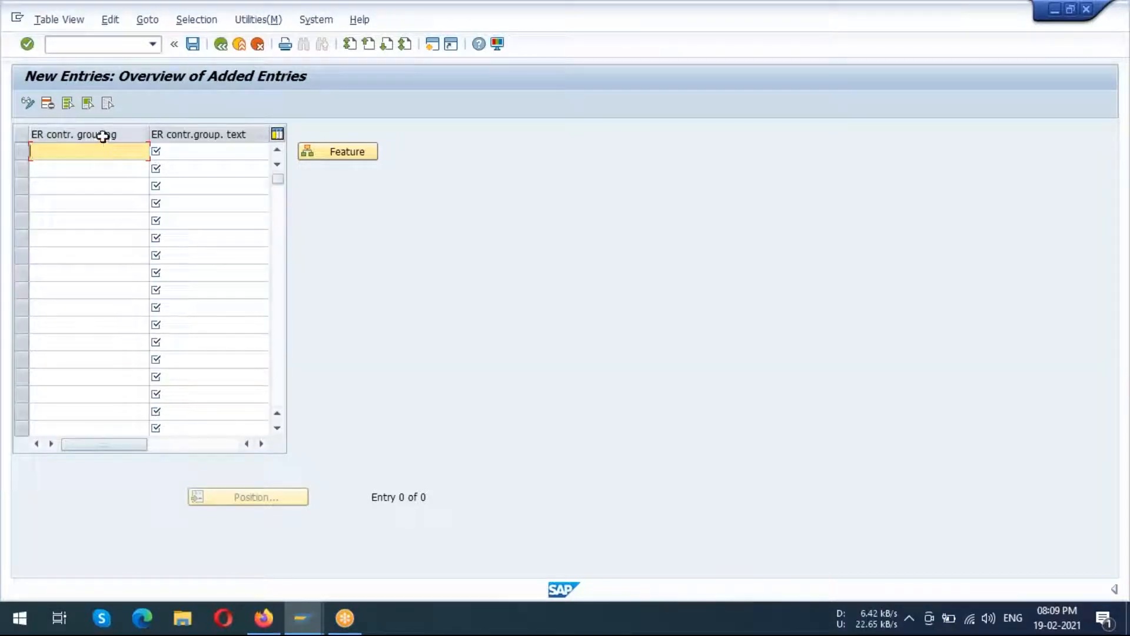
type("AERC")
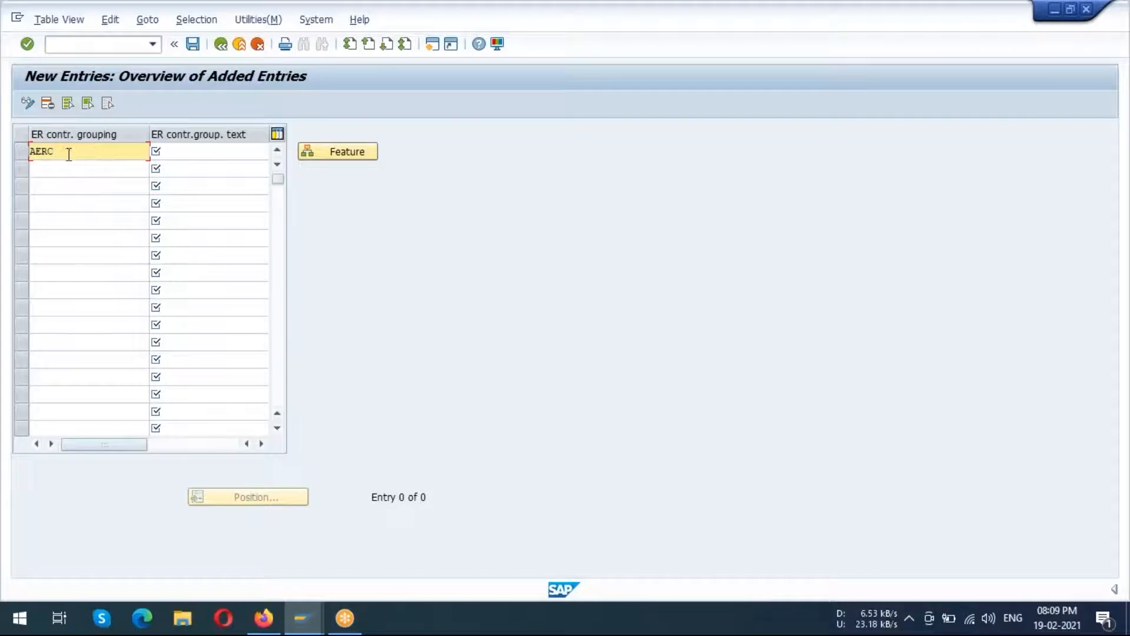
left_click_drag(69, 155, 8, 153)
left_click(31, 154)
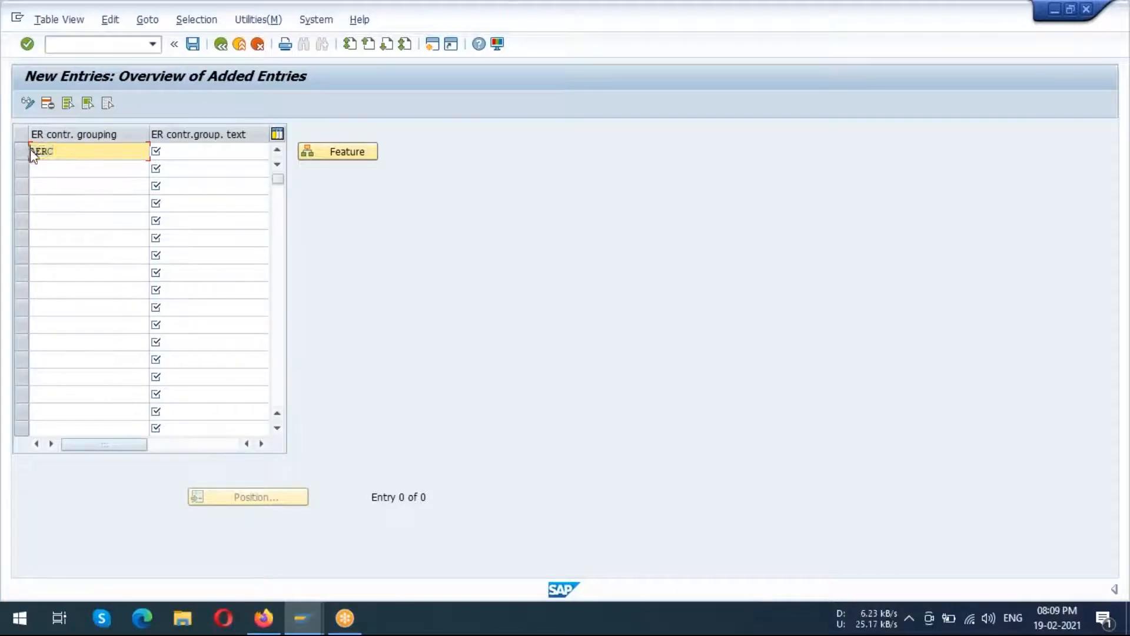
left_click(173, 156)
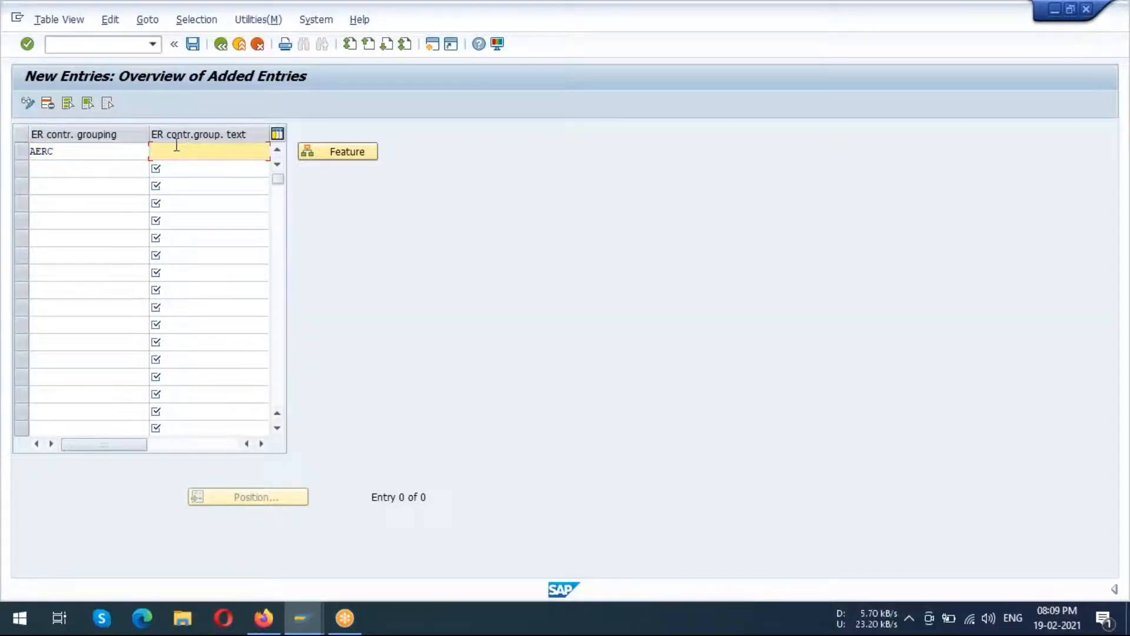
type("ACE EMPLOYER CONTR")
left_click(198, 49)
left_click(246, 283)
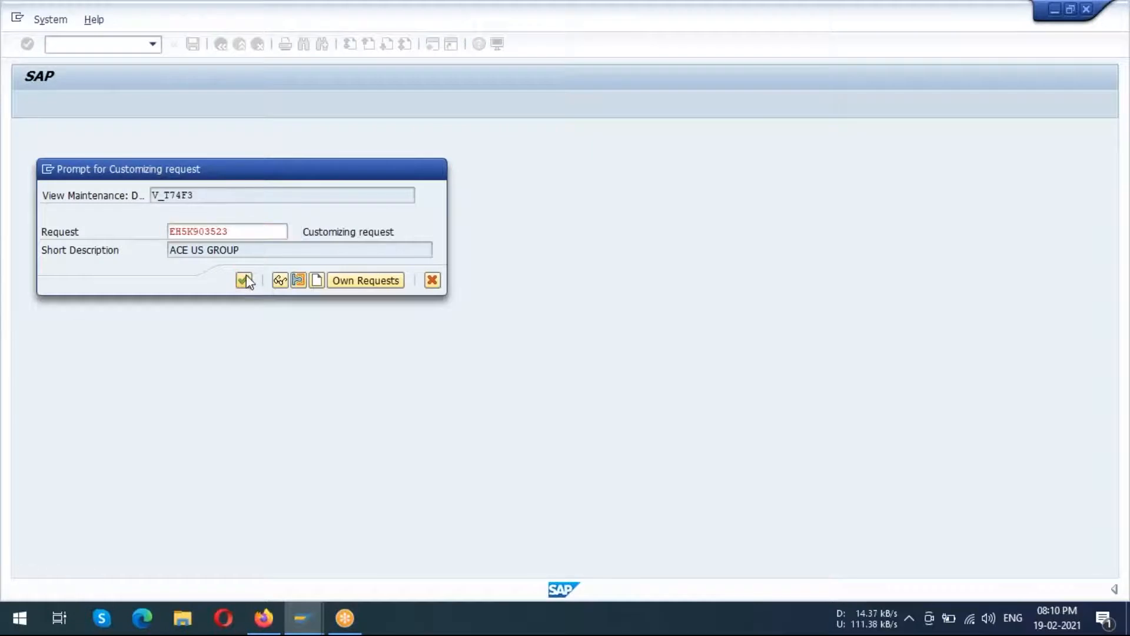
left_click(90, 157)
left_click_drag(89, 158, 17, 159)
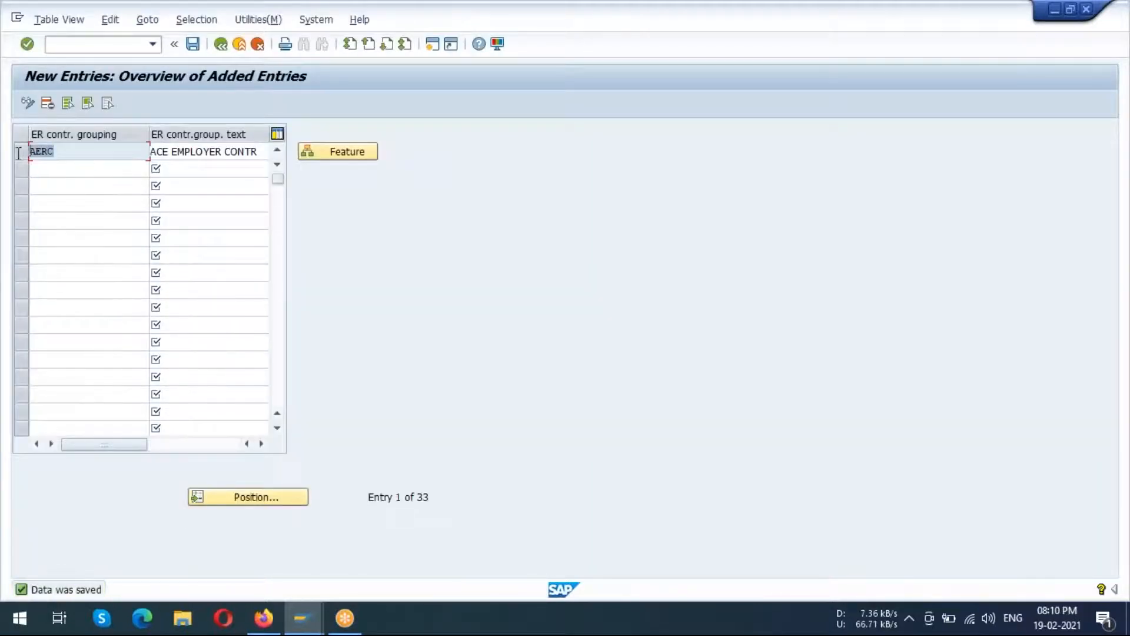
left_click(26, 162)
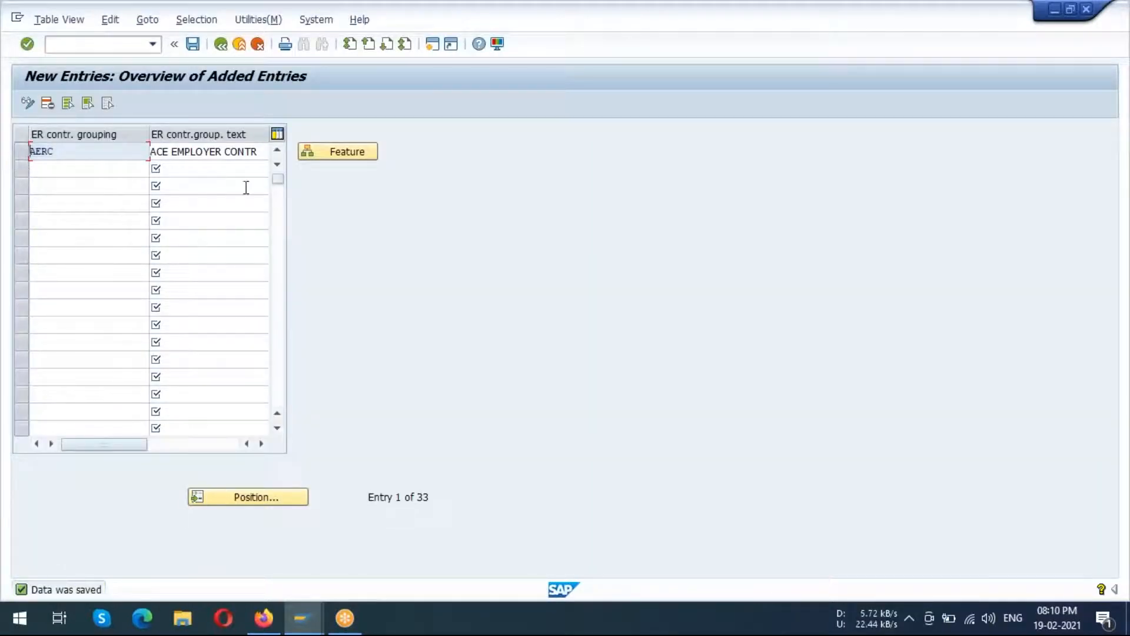
Open employer contribution grouping feature ERCGR in change mode and add benefit area AB ACE BENEFIT AREA under its BAREA node.
left_click(342, 158)
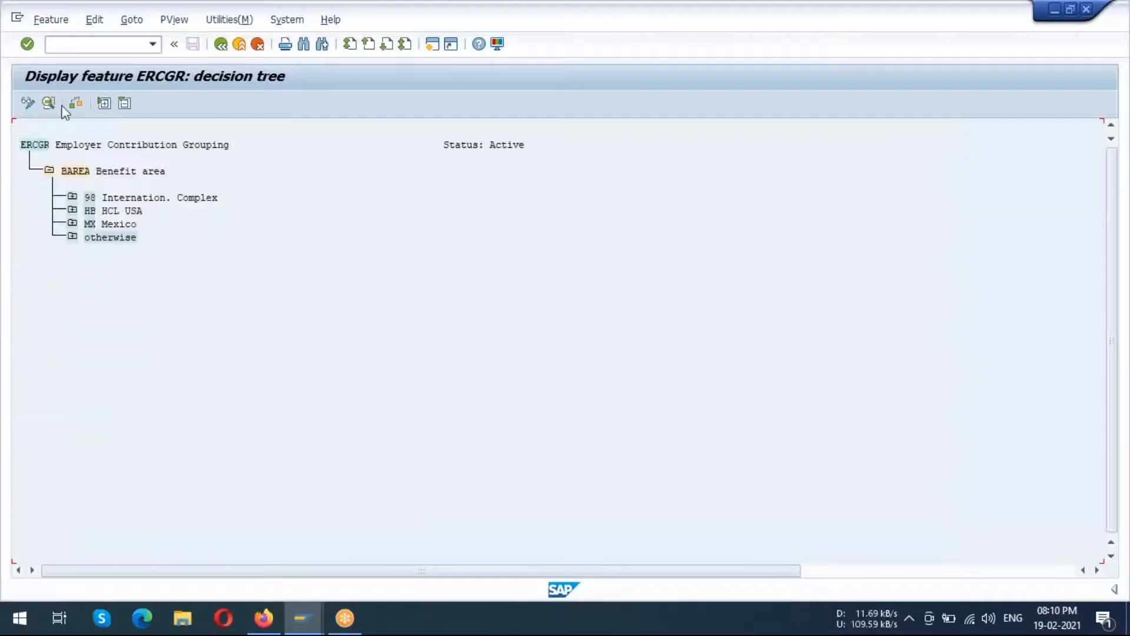
left_click(30, 101)
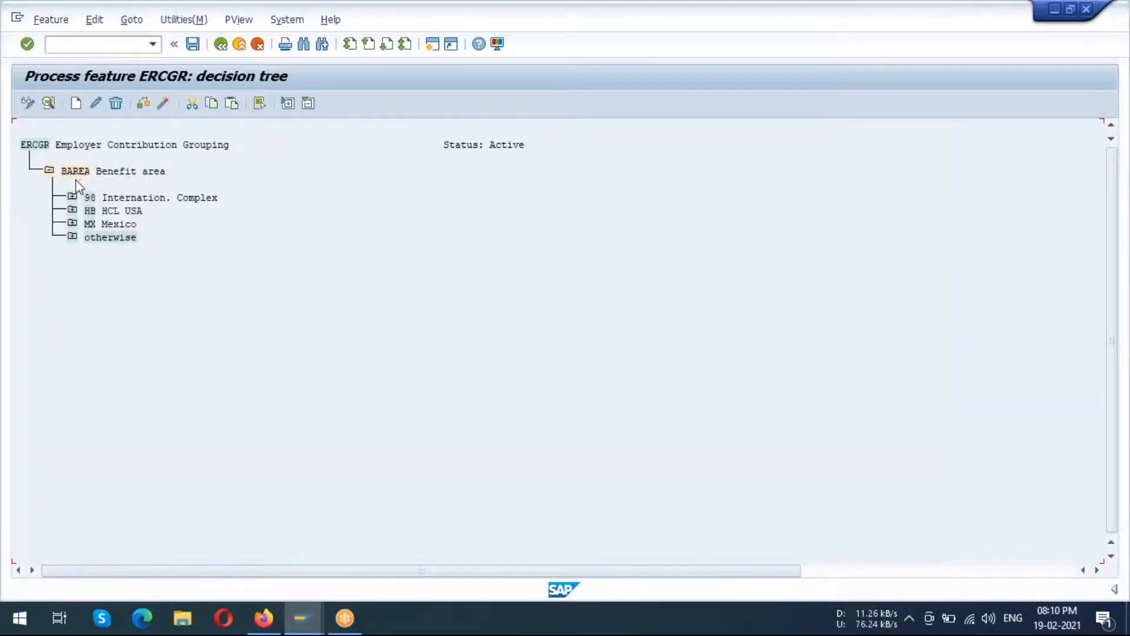
left_click(78, 175)
left_click(76, 103)
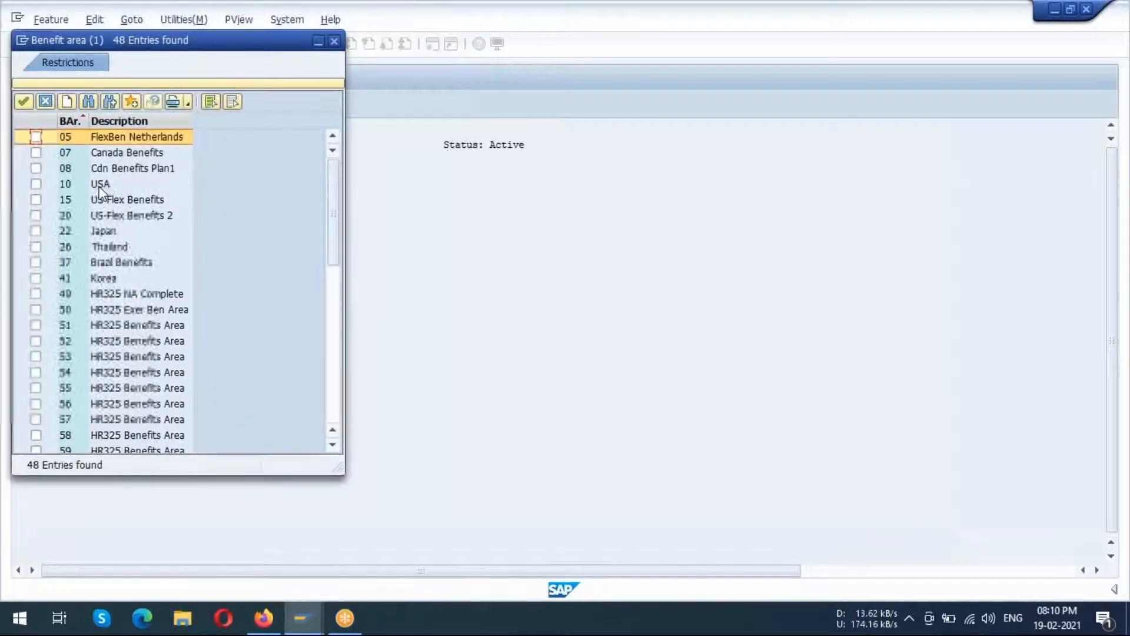
scroll(139, 307, "down", 8)
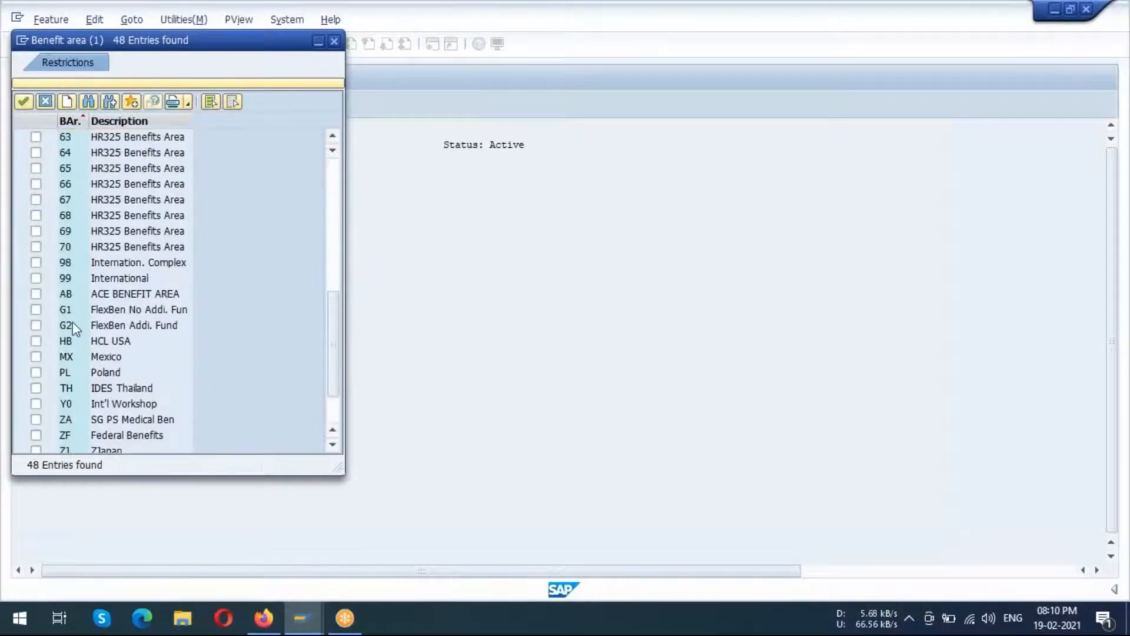
left_click(36, 294)
left_click(23, 102)
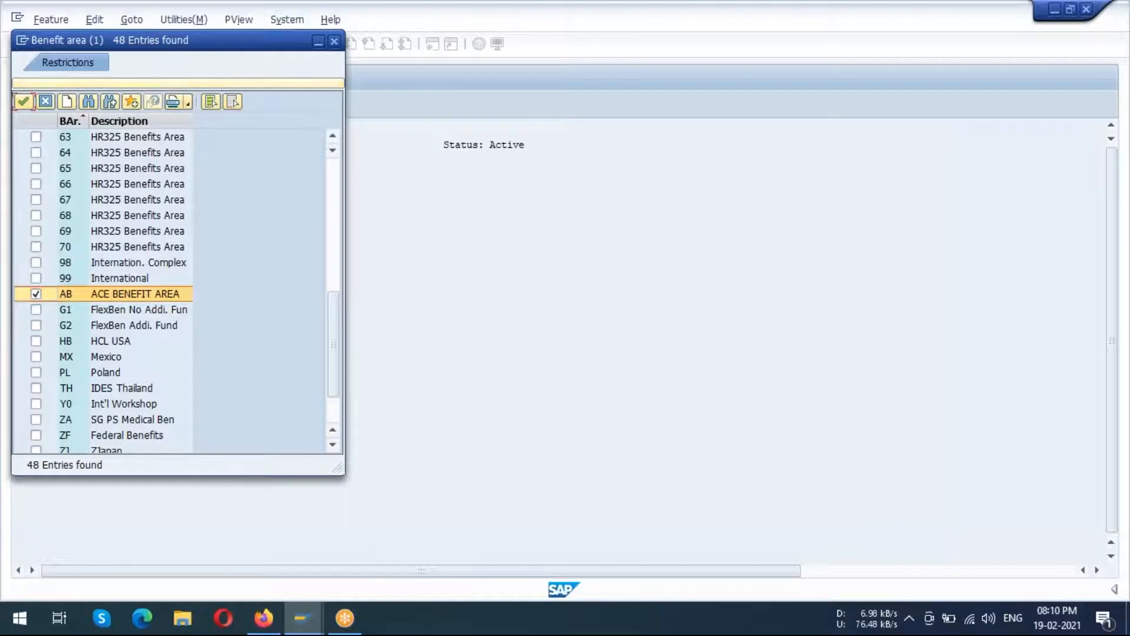
Create a return value node with AERC for benefit area AB in the ERCGR decision tree.
left_click(88, 197)
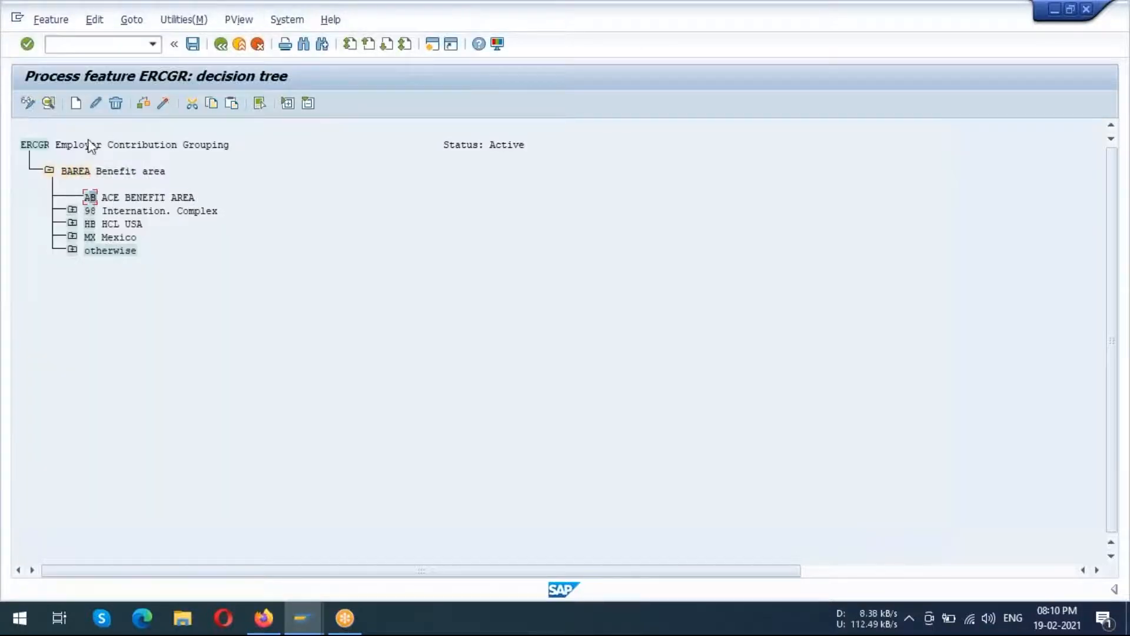
left_click(78, 105)
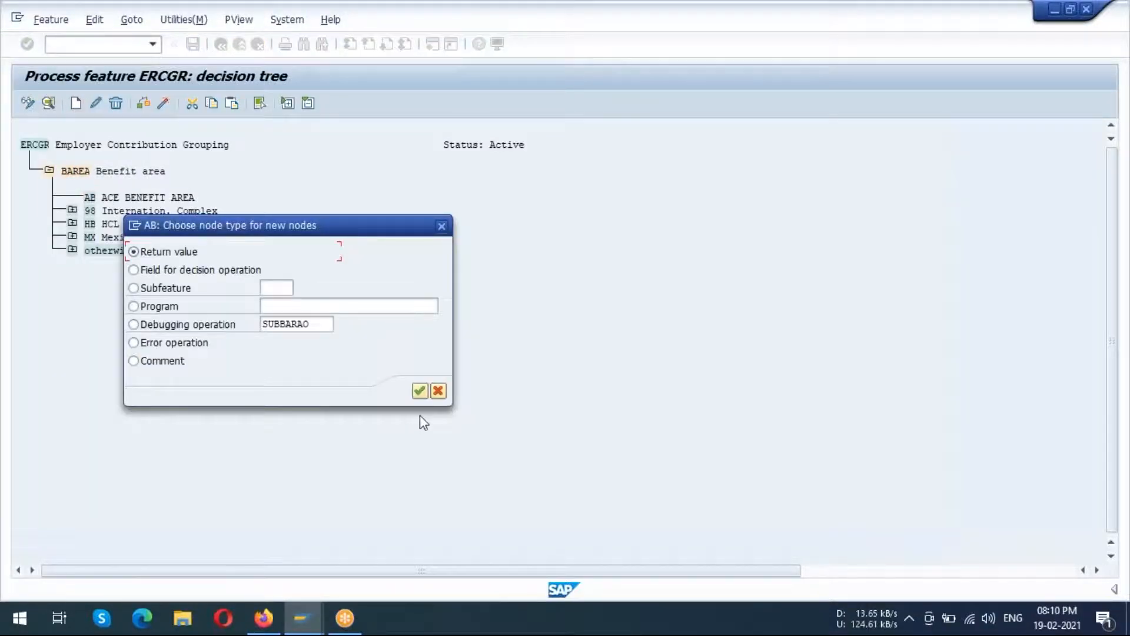
left_click(419, 391)
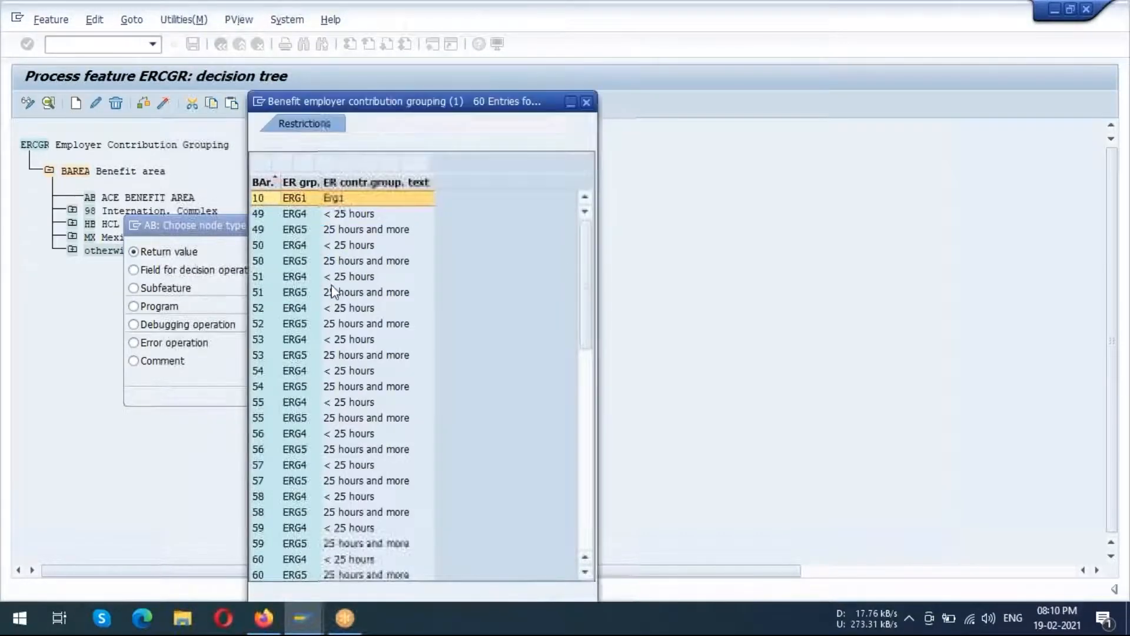
scroll(294, 340, "down", 11)
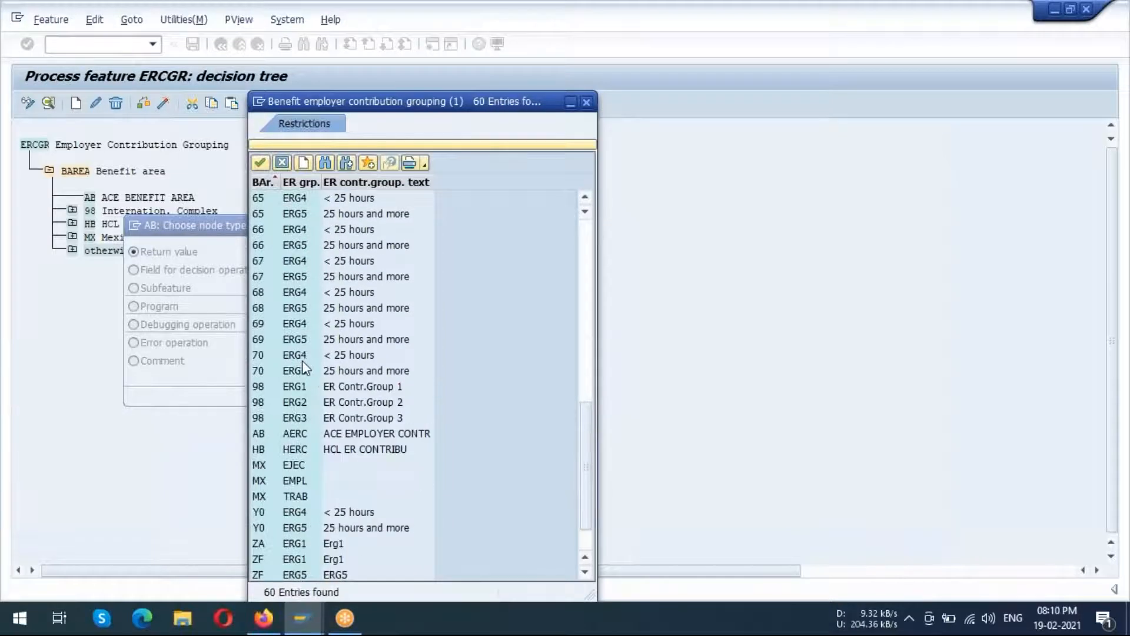
double_click(268, 433)
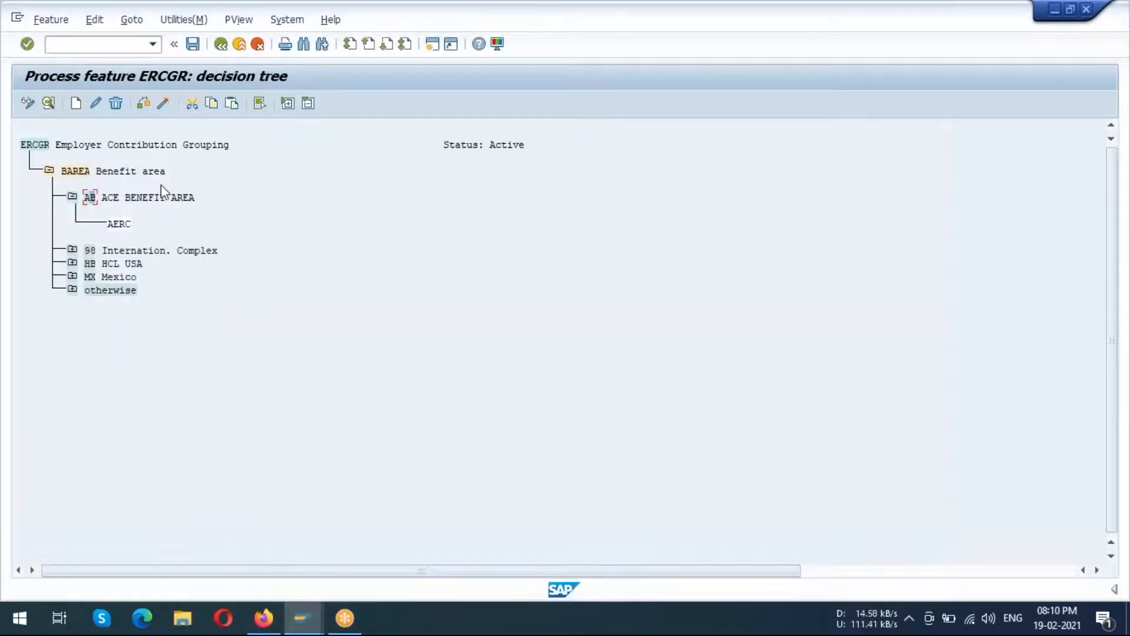
Activate and save feature ERCGR under the customizing request, and return to the IMG activity list.
left_click(162, 105)
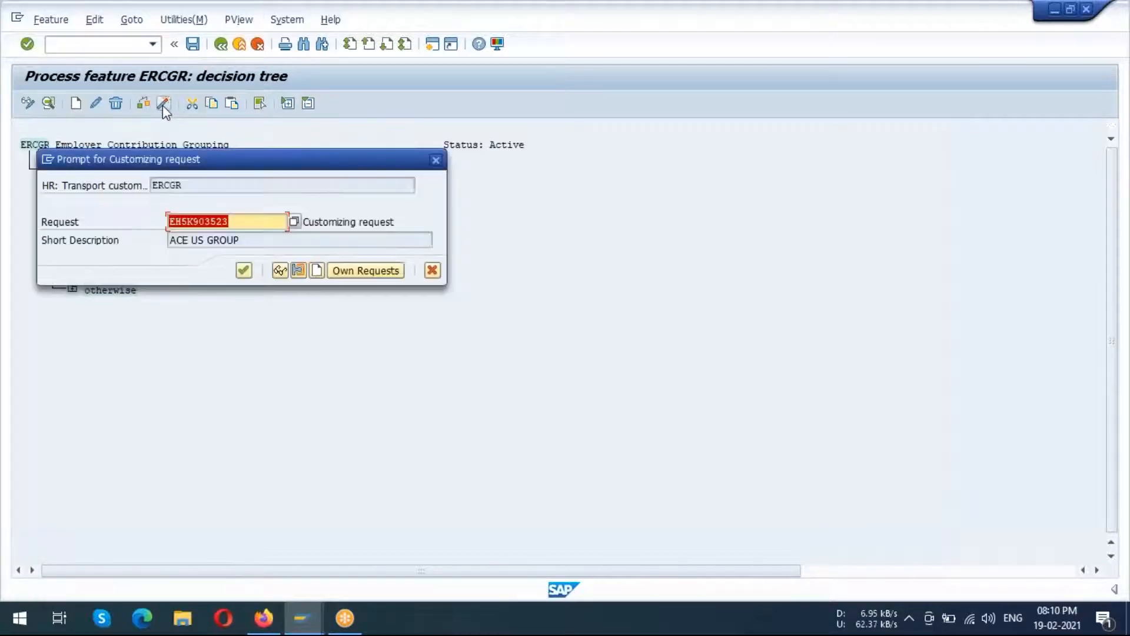
left_click(241, 270)
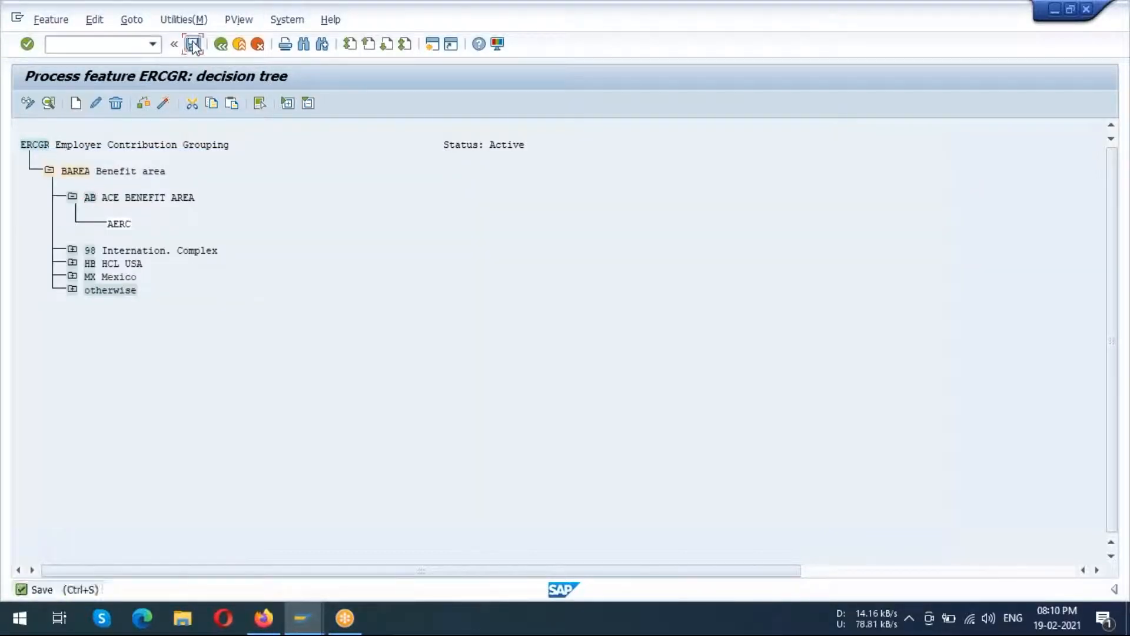
left_click(193, 45)
left_click(221, 46)
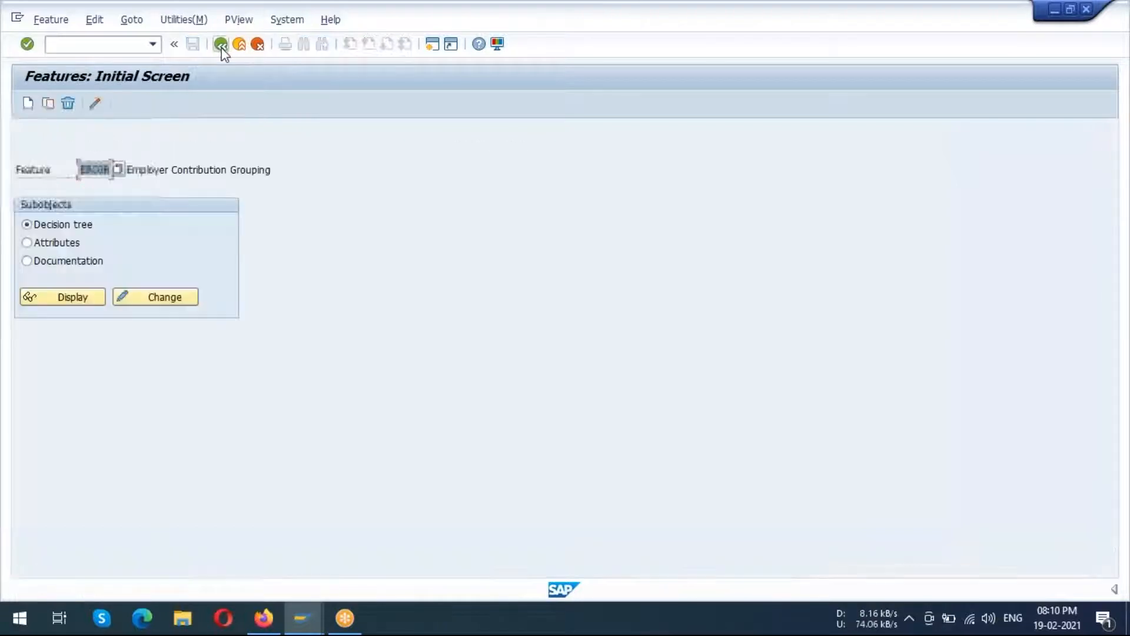
left_click(222, 47)
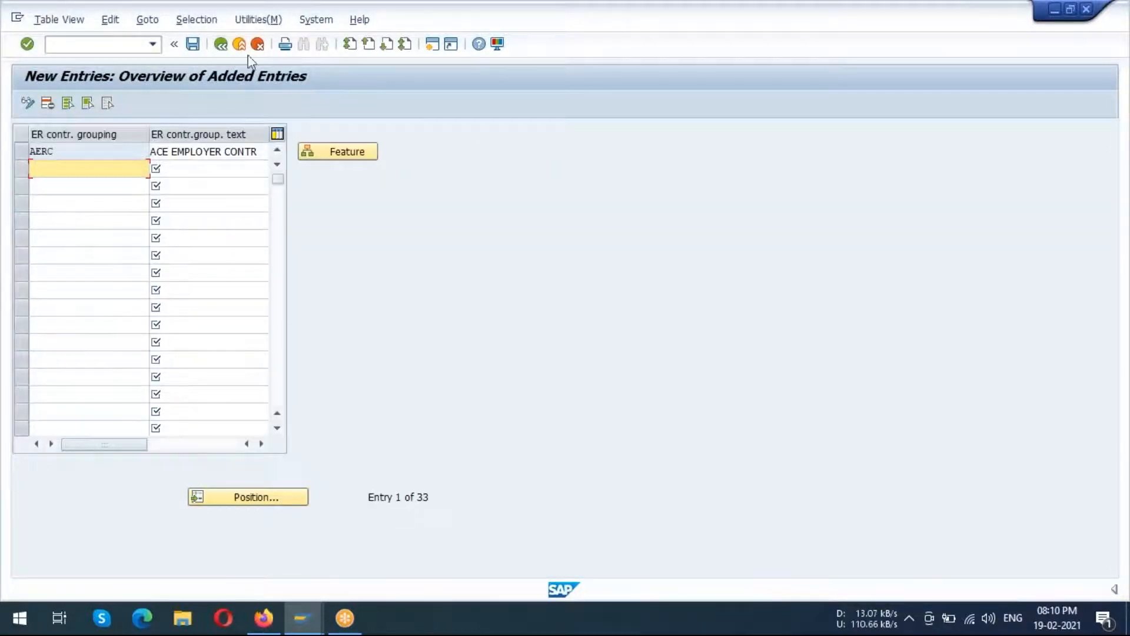
left_click(222, 45)
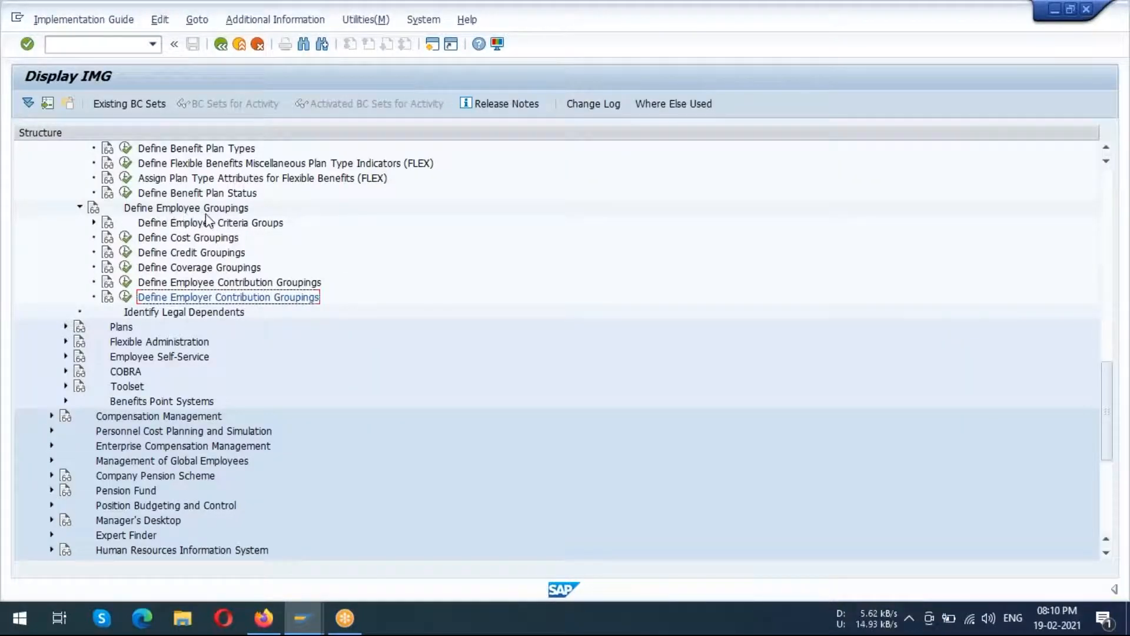
Expand Define Employee Criteria Groups under Define Employee Groupings and open the Define Parameter Groups activity.
scroll(234, 215, "up", 1)
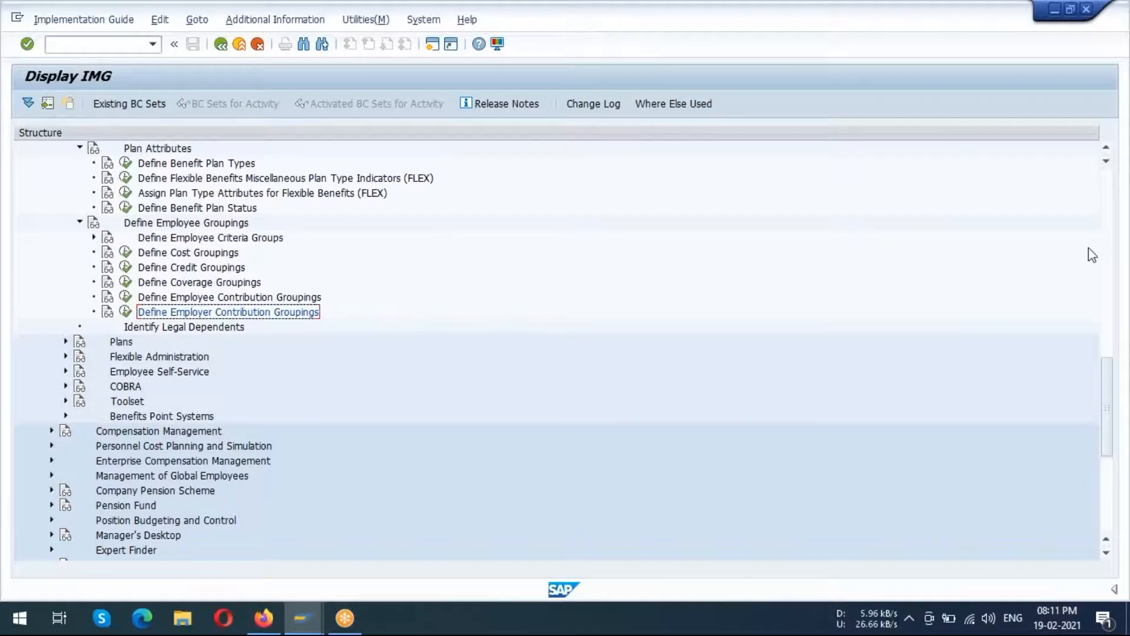
left_click(1100, 234)
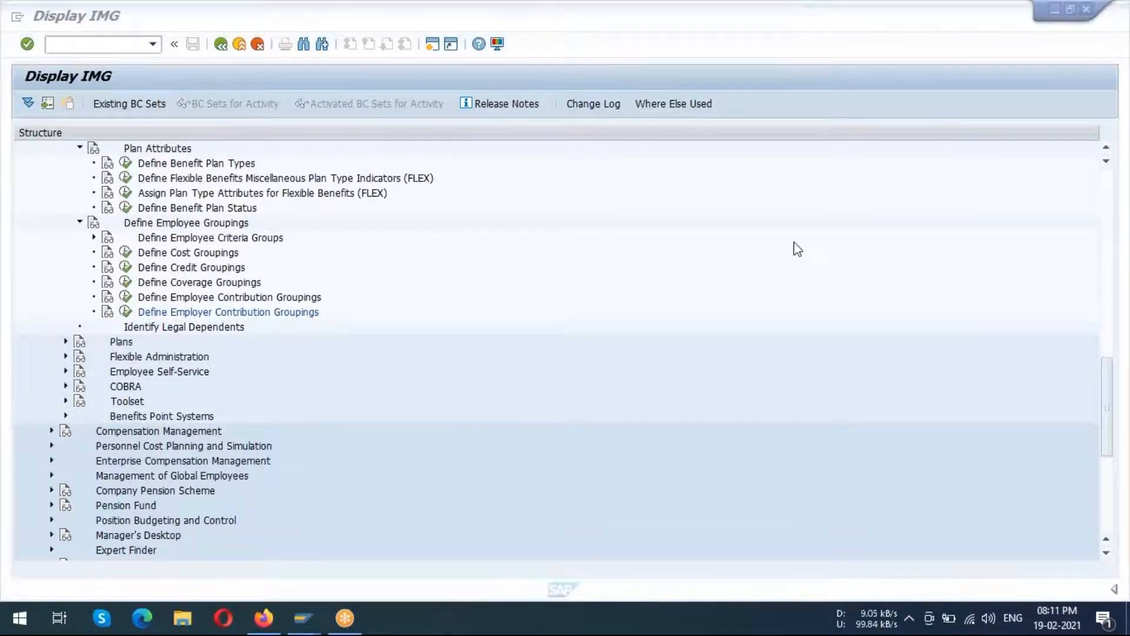
scroll(255, 263, "up", 1)
scroll(255, 262, "down", 2)
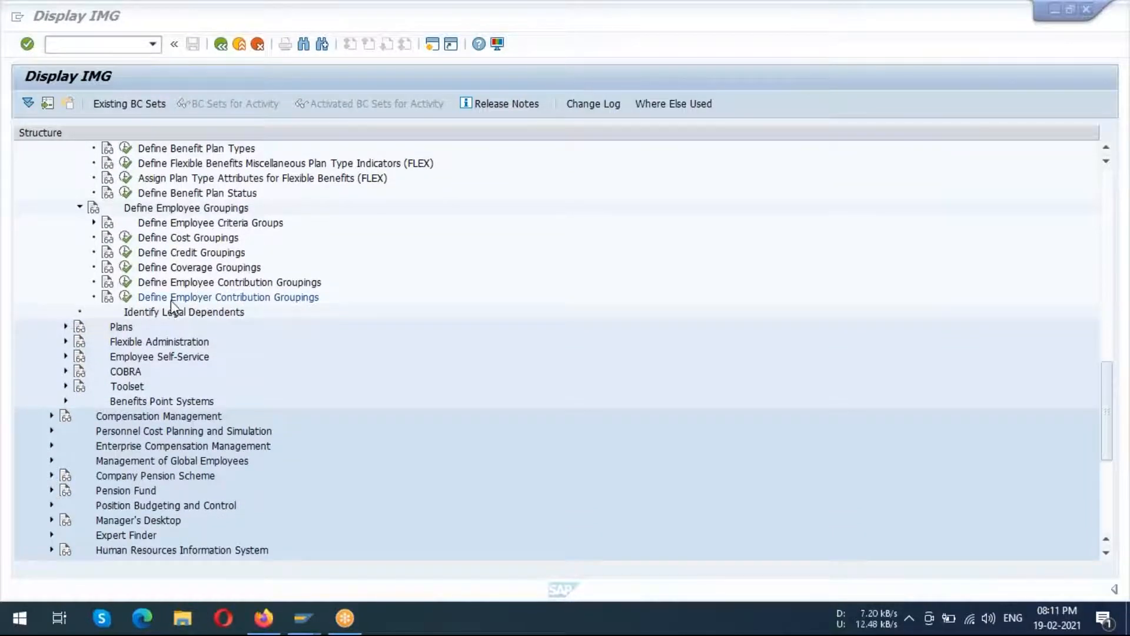
left_click(94, 224)
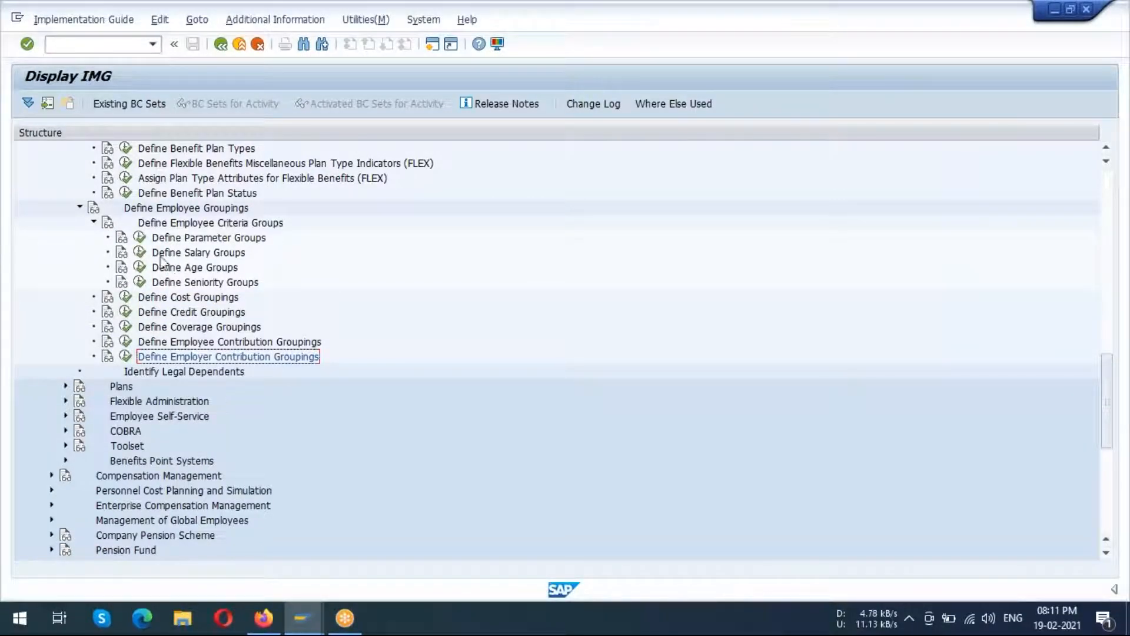
left_click(203, 238)
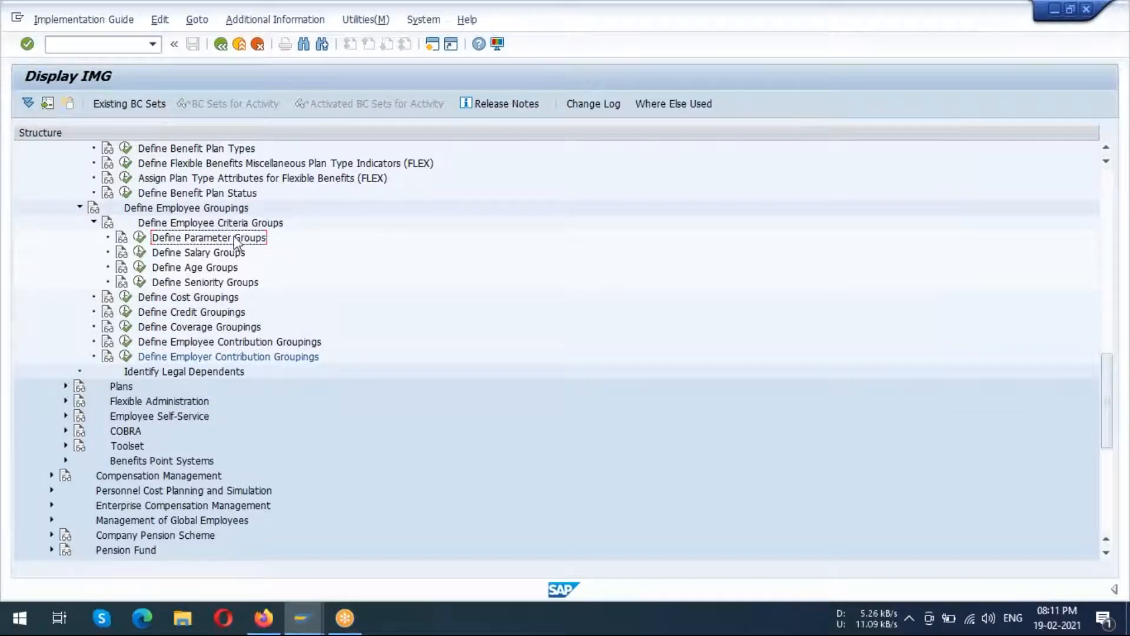
left_click(121, 239)
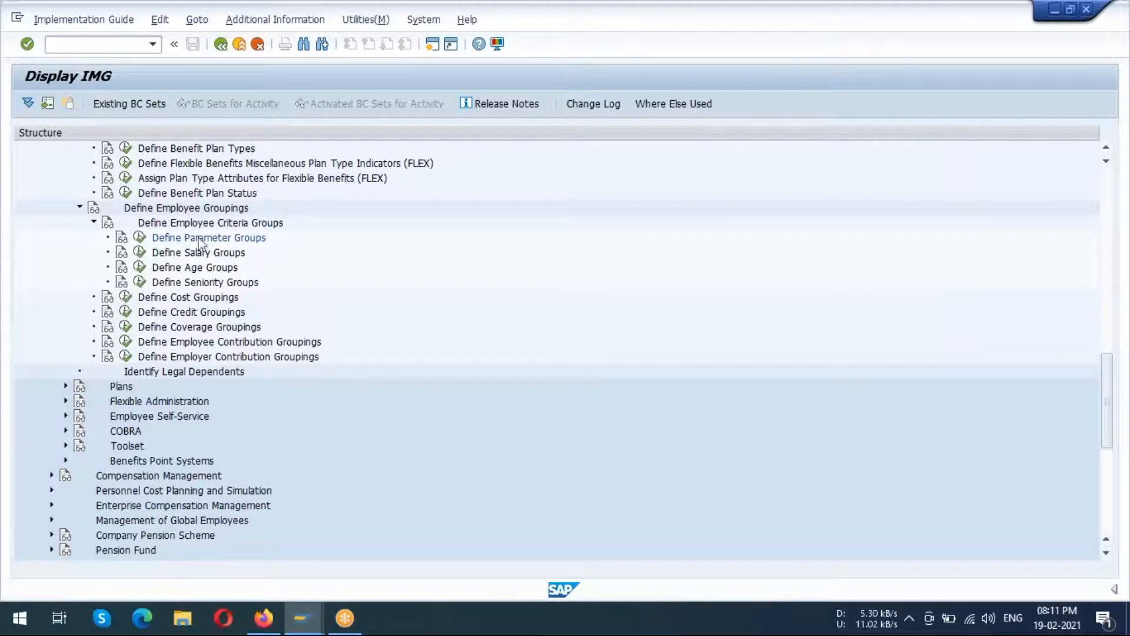
left_click(140, 237)
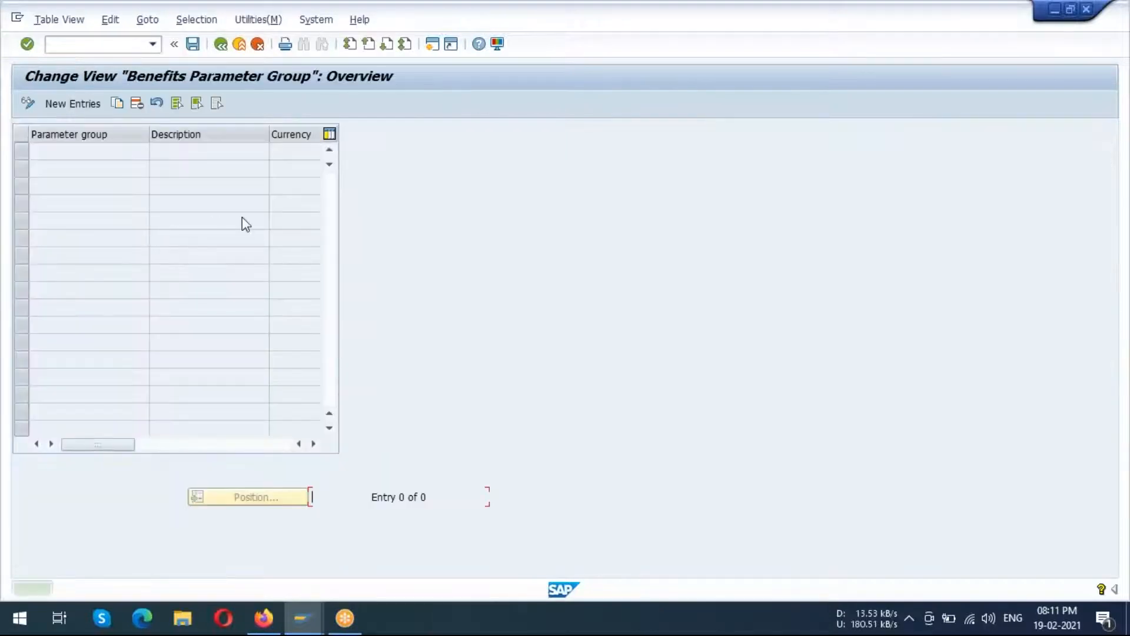
Create parameter group APA1 with the description ACE PARA 1 GROUP, saving it to the proposed customizing request.
left_click(89, 105)
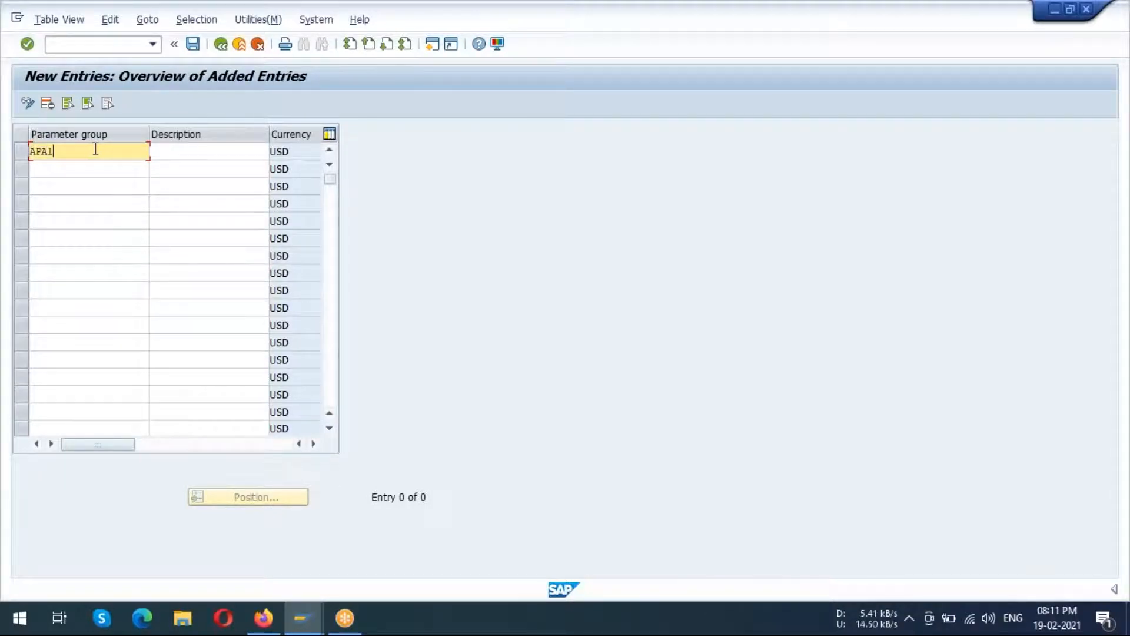
left_click(188, 154)
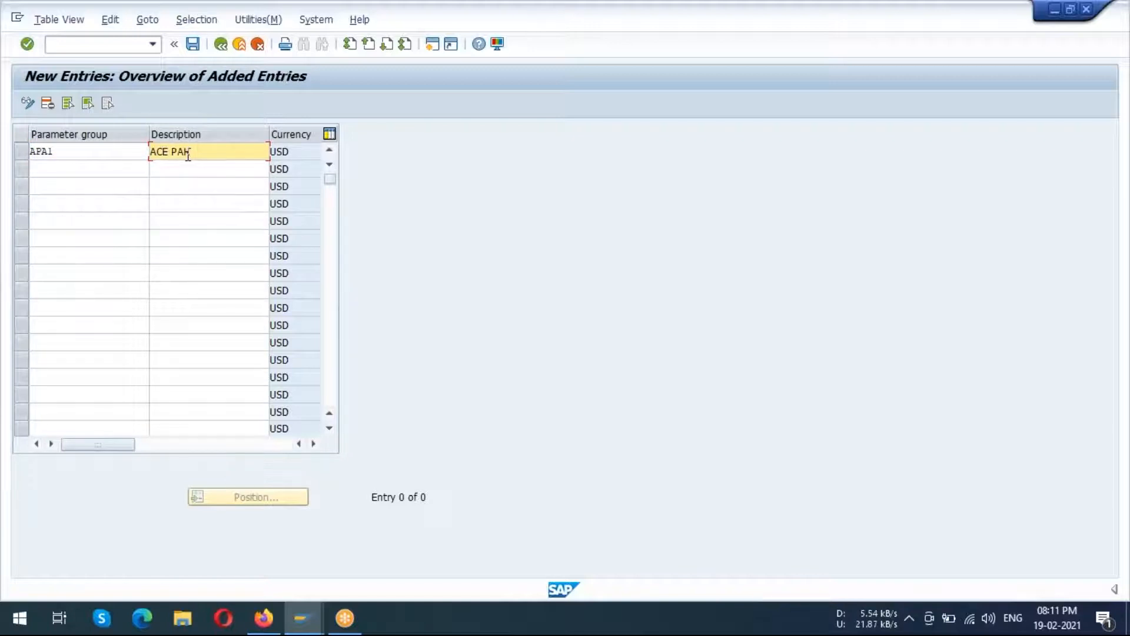
type("ACE PAKA 1 GROUP")
left_click(192, 44)
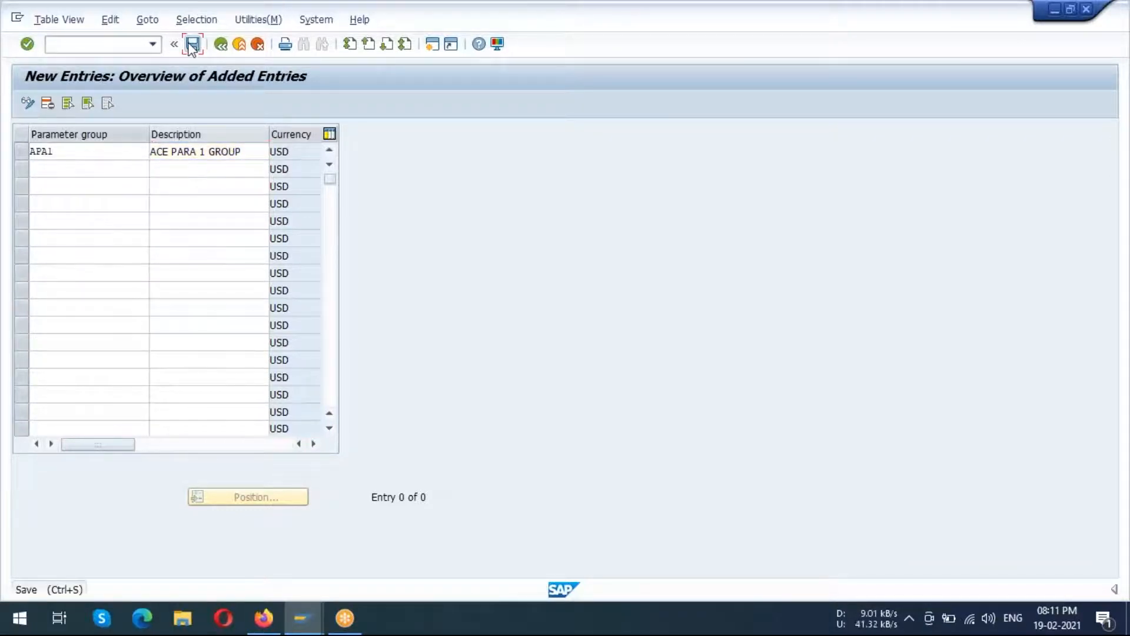
left_click(241, 281)
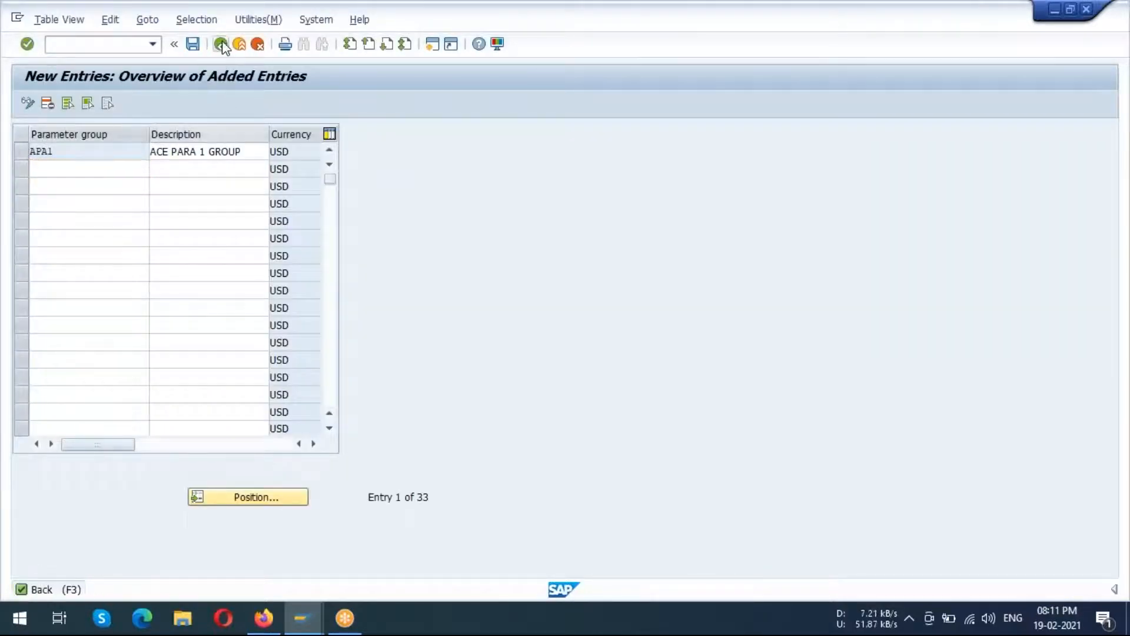
left_click(221, 44)
left_click(222, 45)
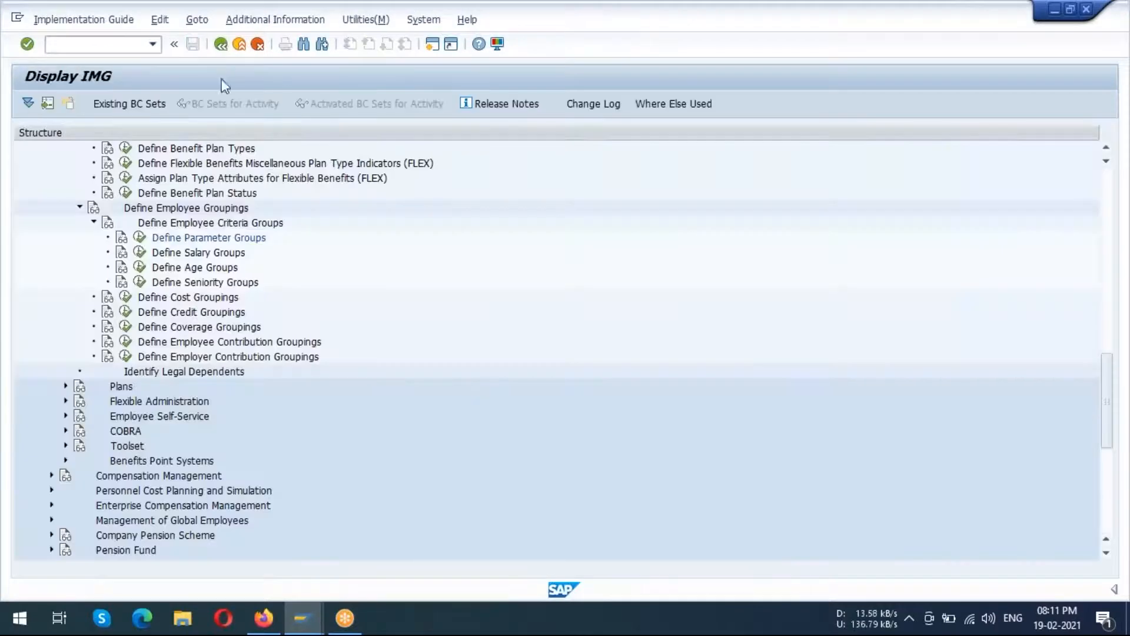
In Define Salary Groups for parameter group APA1, enter salary group ASAL, ACE SALARIED, with low value 1000 and high value 10000.
left_click(139, 252)
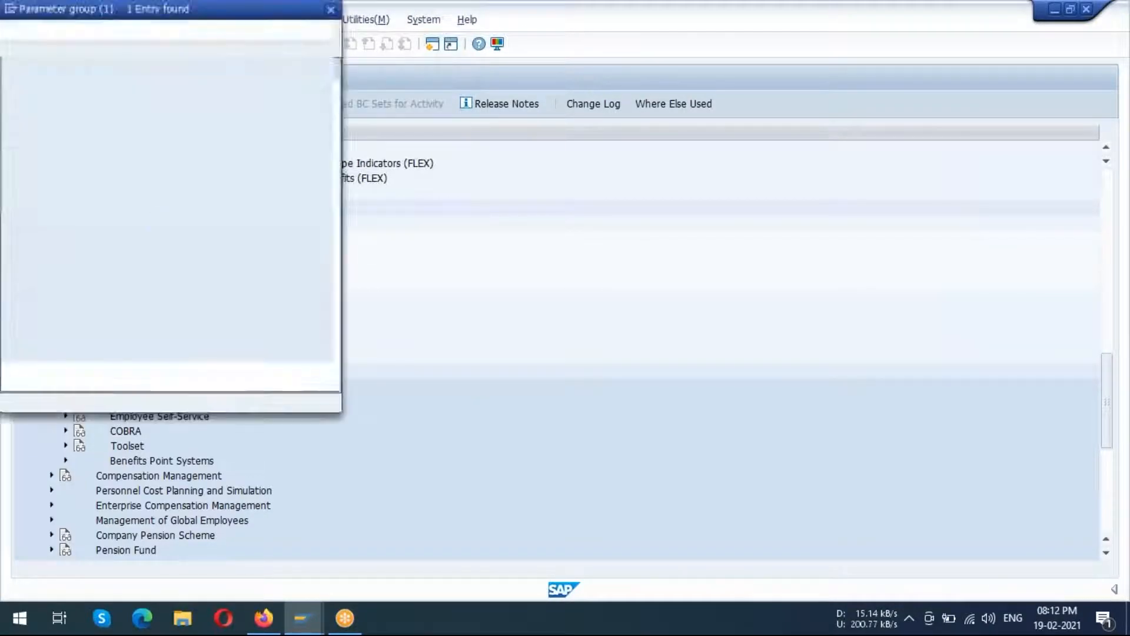
double_click(80, 105)
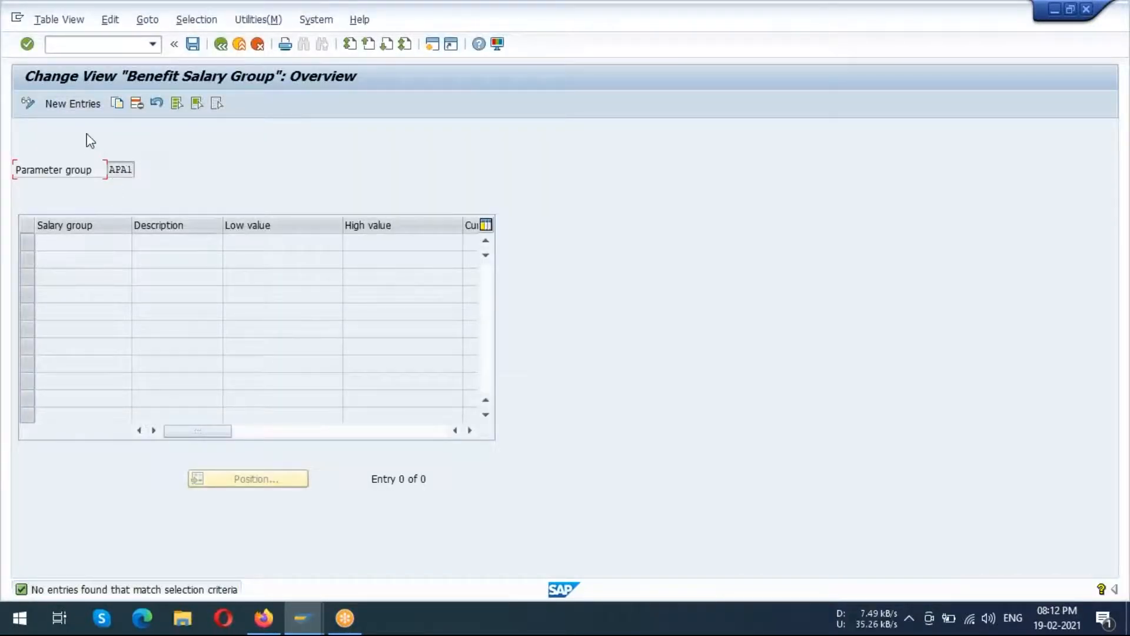
left_click(86, 103)
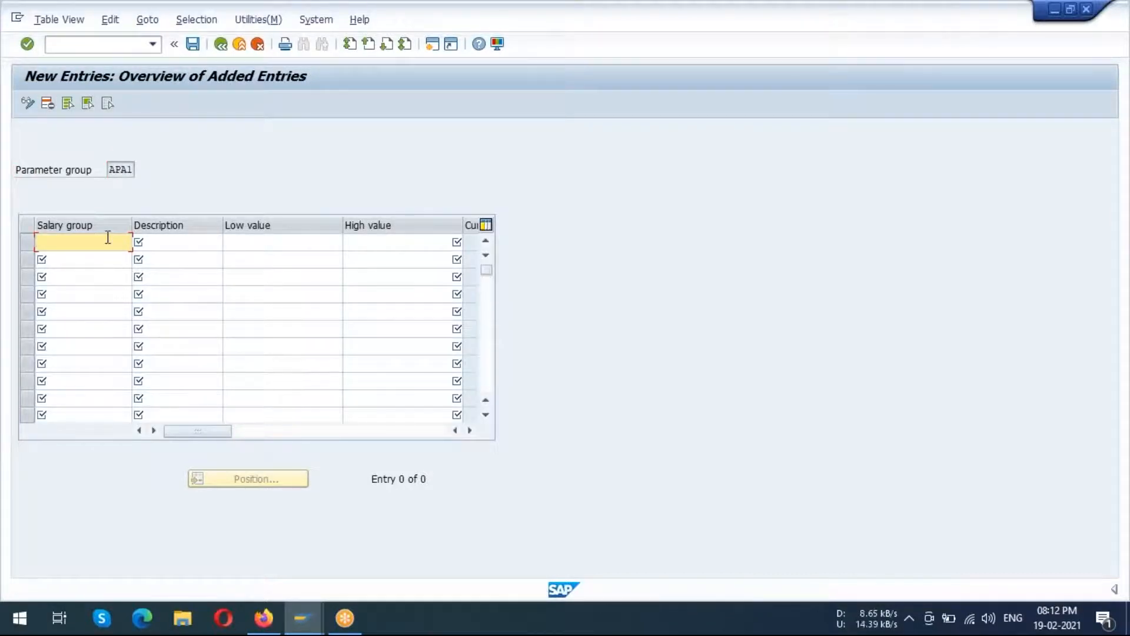
type("ASAL")
left_click(166, 243)
type("ACE SALA")
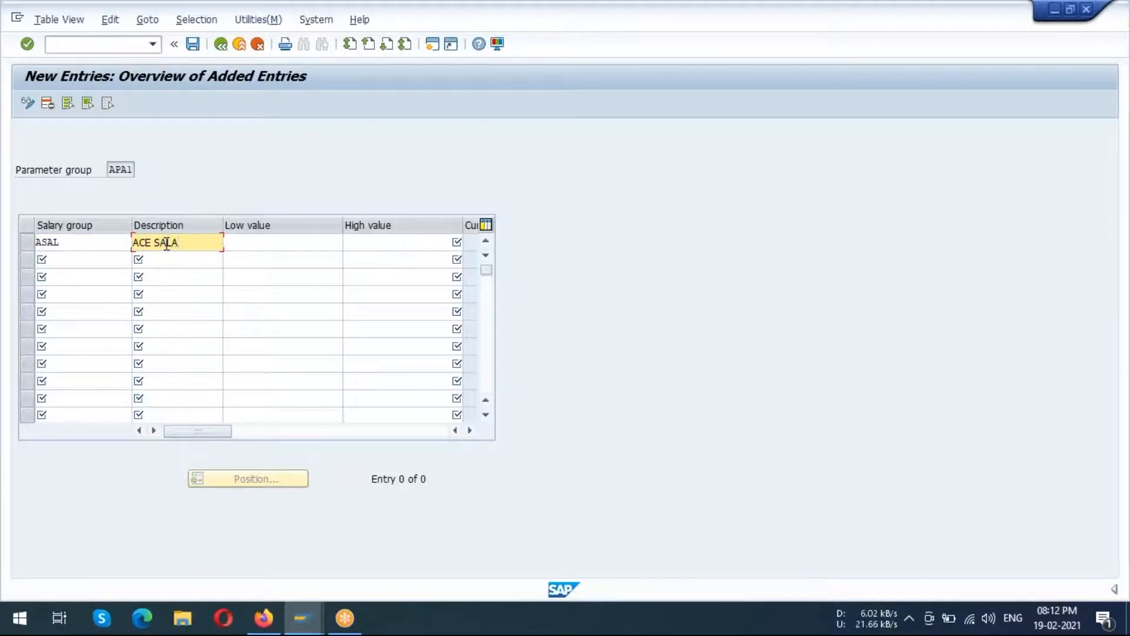
type("RIED")
left_click(316, 242)
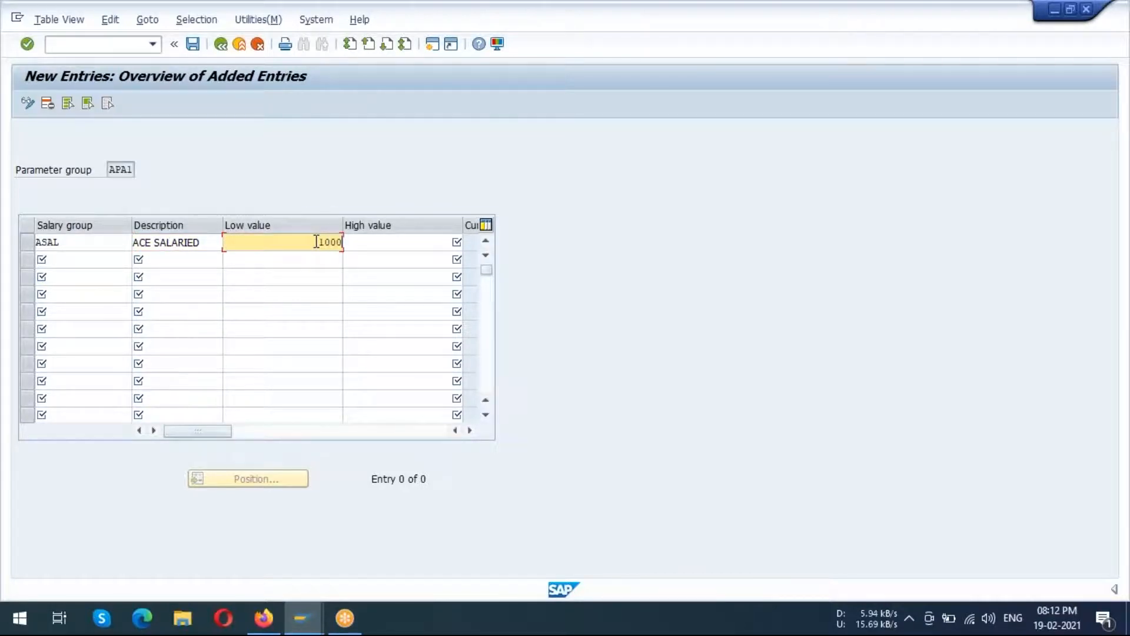
left_click(405, 240)
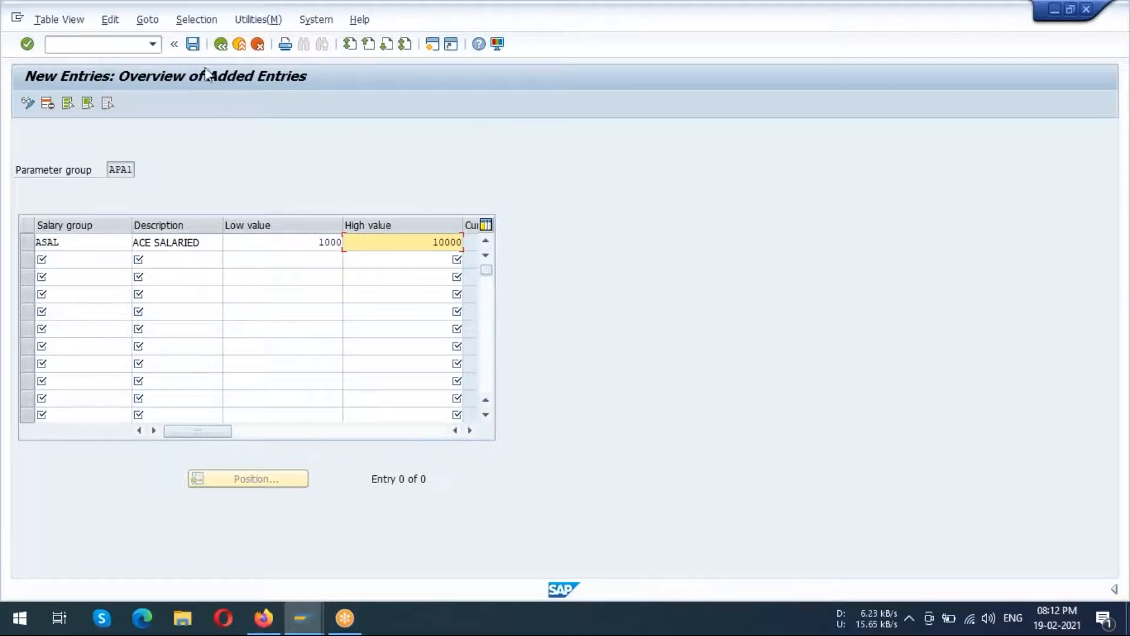
Save the new salary group in the ACE US GROUP customizing request and return to the IMG structure.
left_click(193, 44)
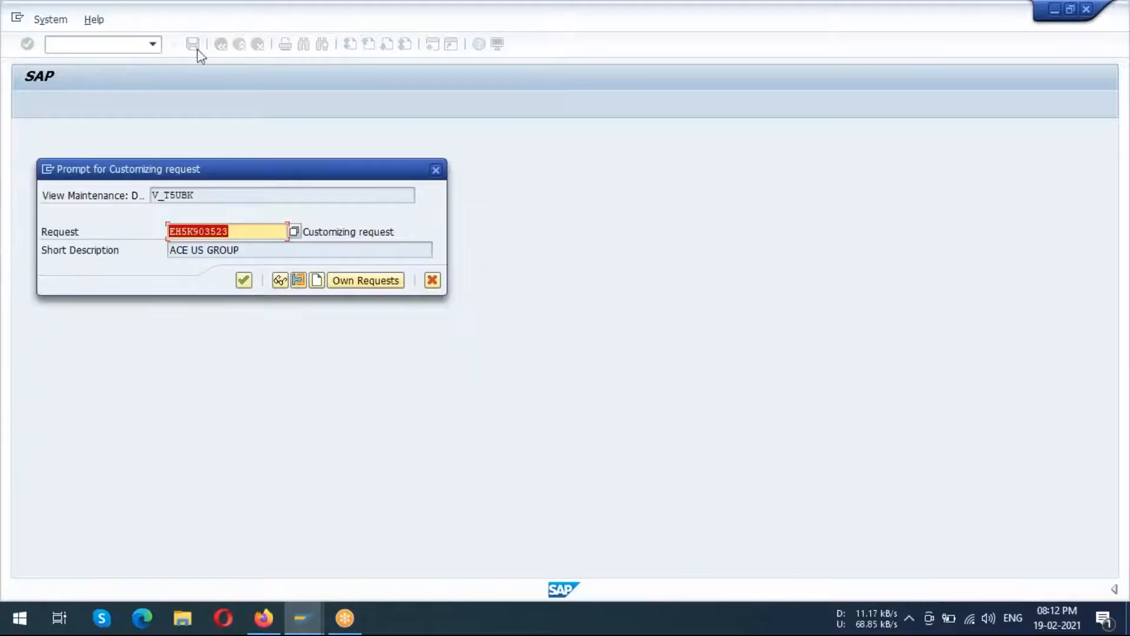
left_click(243, 280)
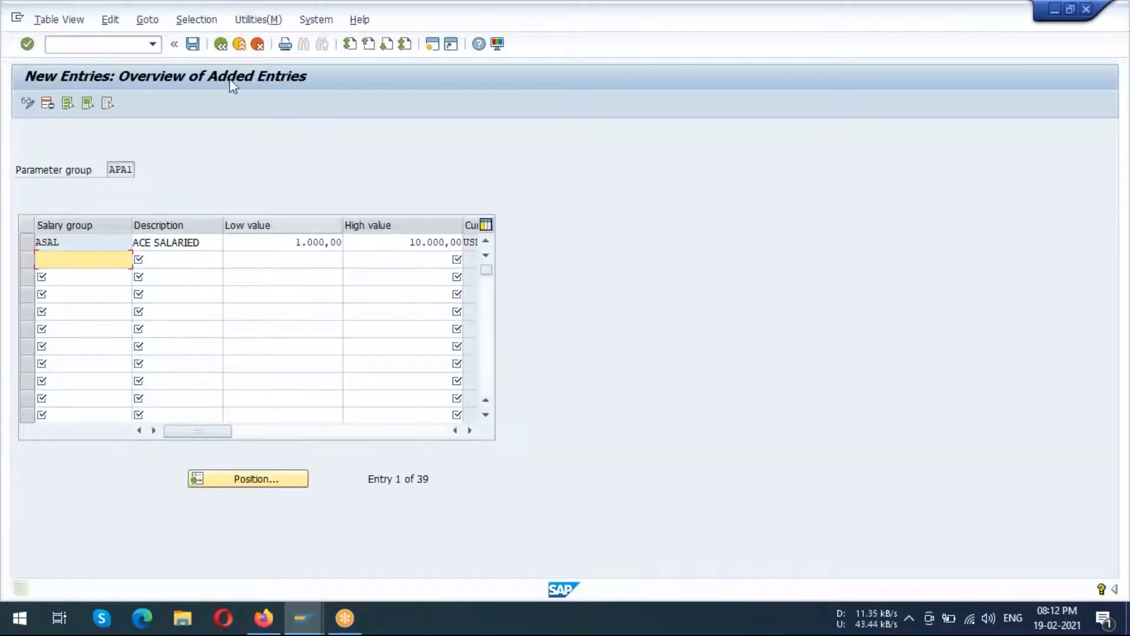
left_click(221, 45)
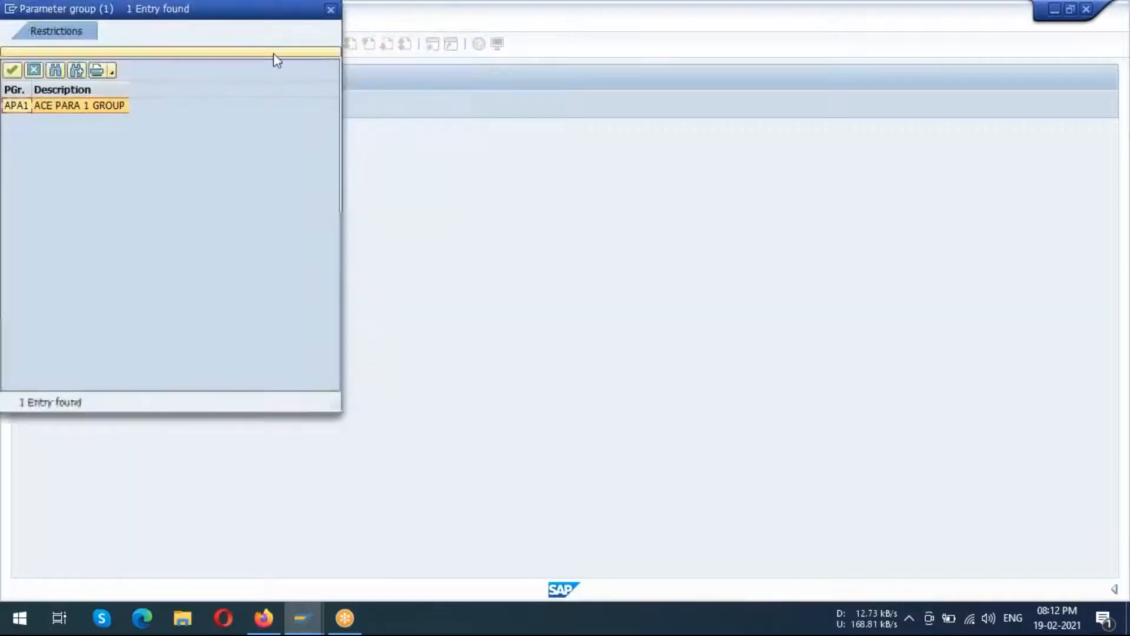
left_click(331, 9)
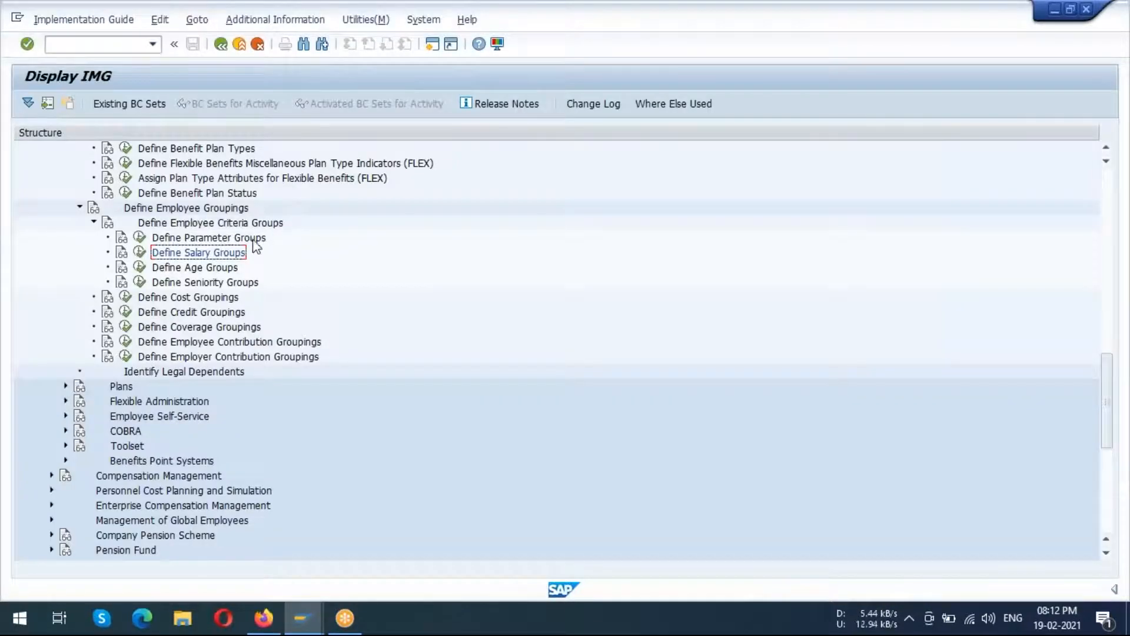
In Define Parameter Groups, enter a new parameter group APA2 with the description ACE PARA 2 GROP.
left_click(177, 237)
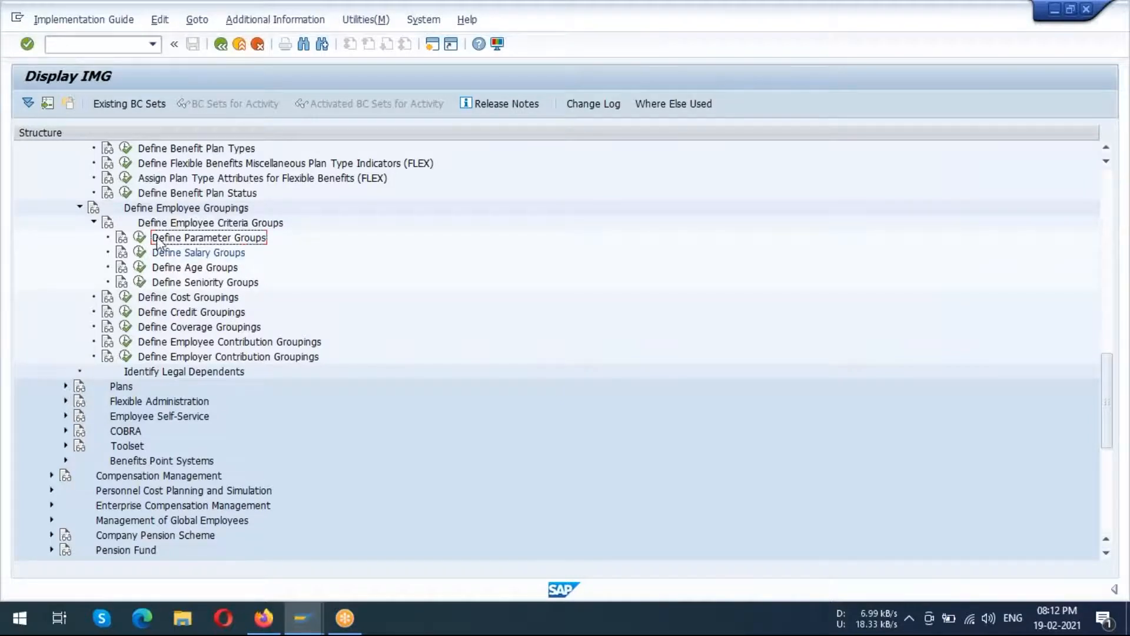
left_click(139, 237)
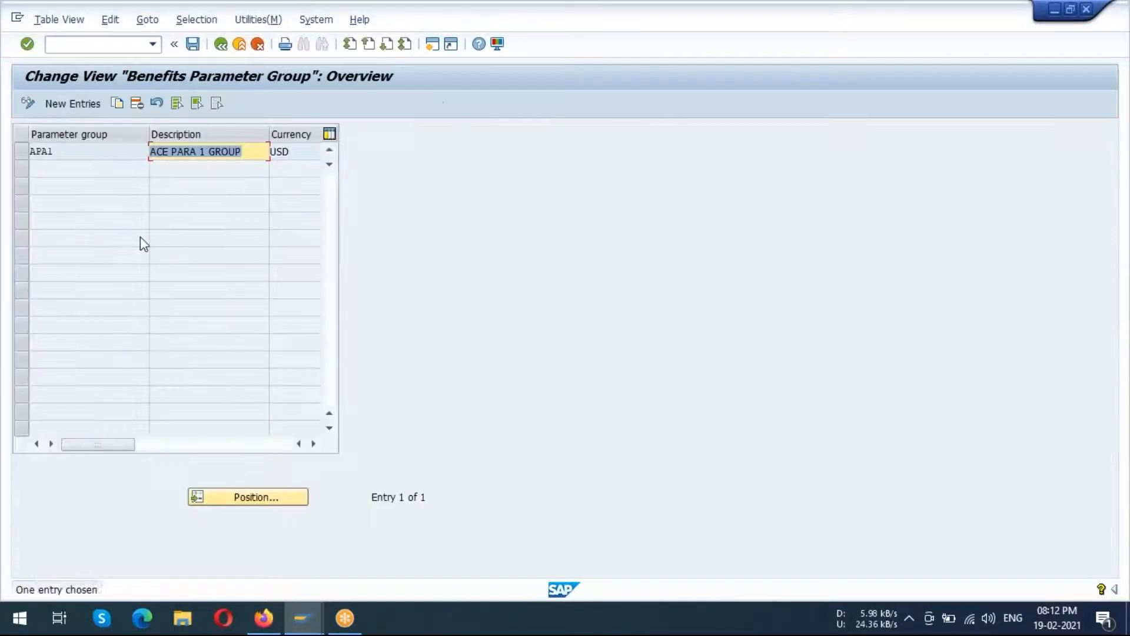
left_click(86, 101)
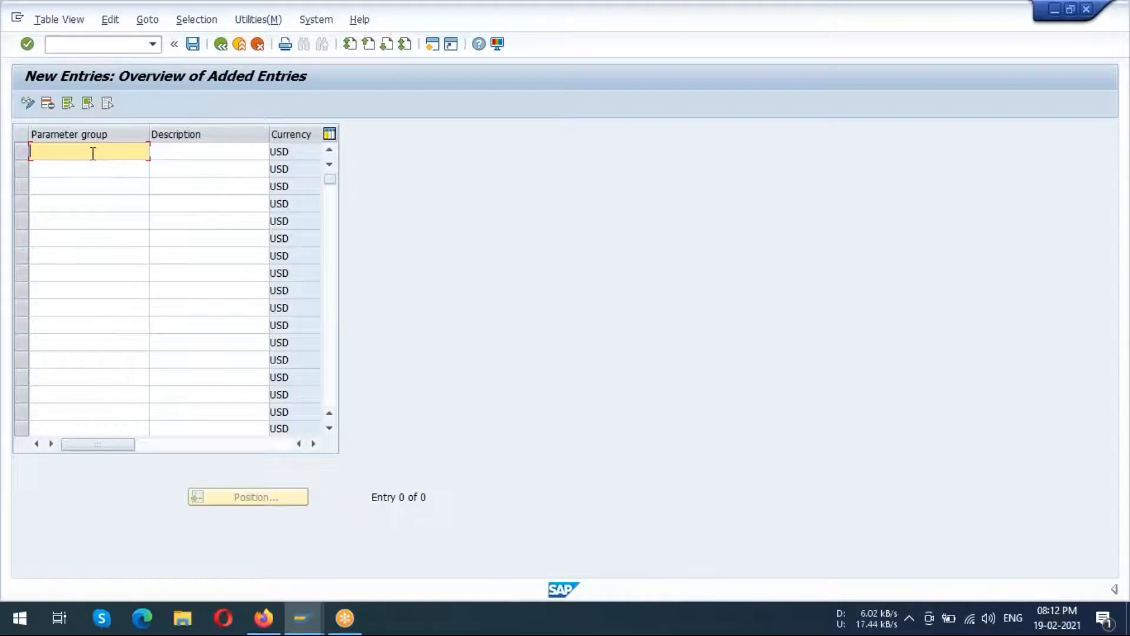
type("APA")
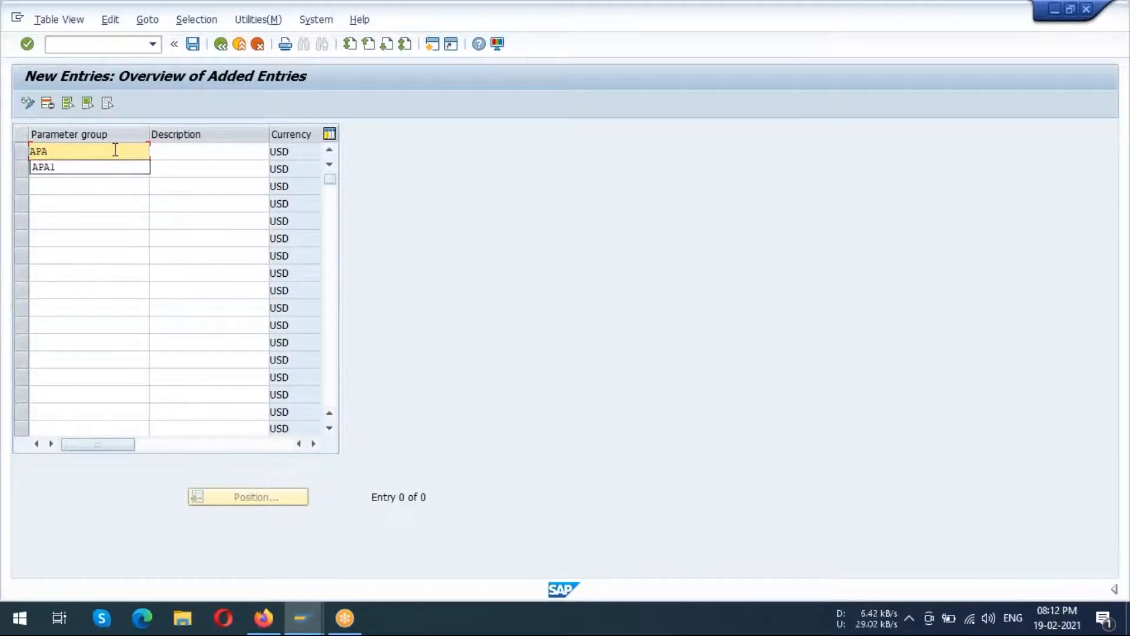
type("2")
left_click(219, 148)
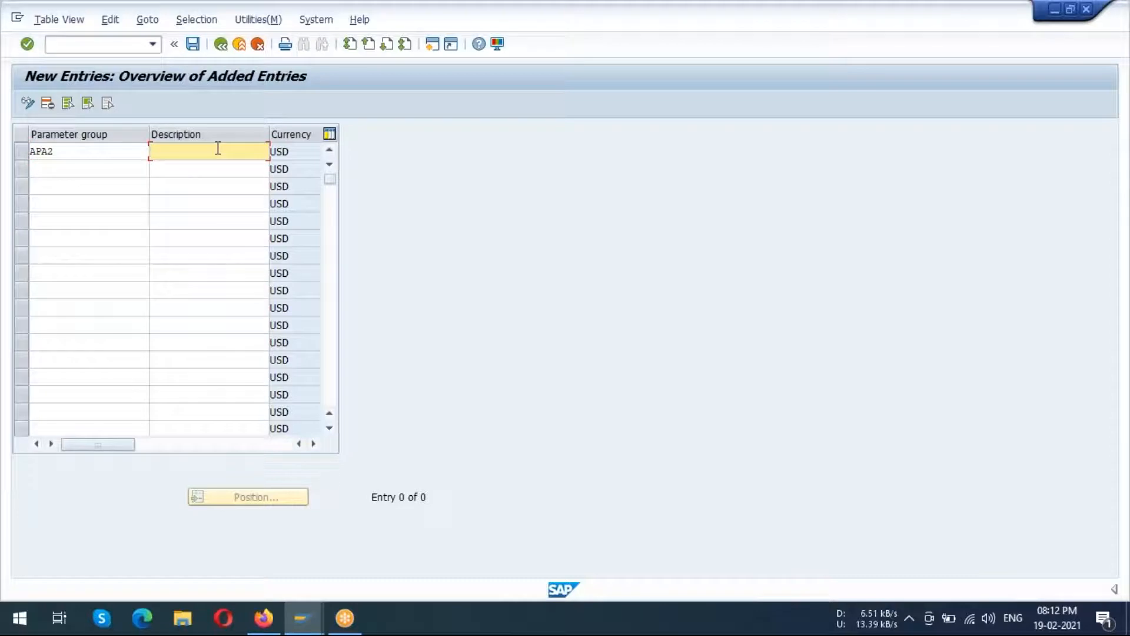
type("A")
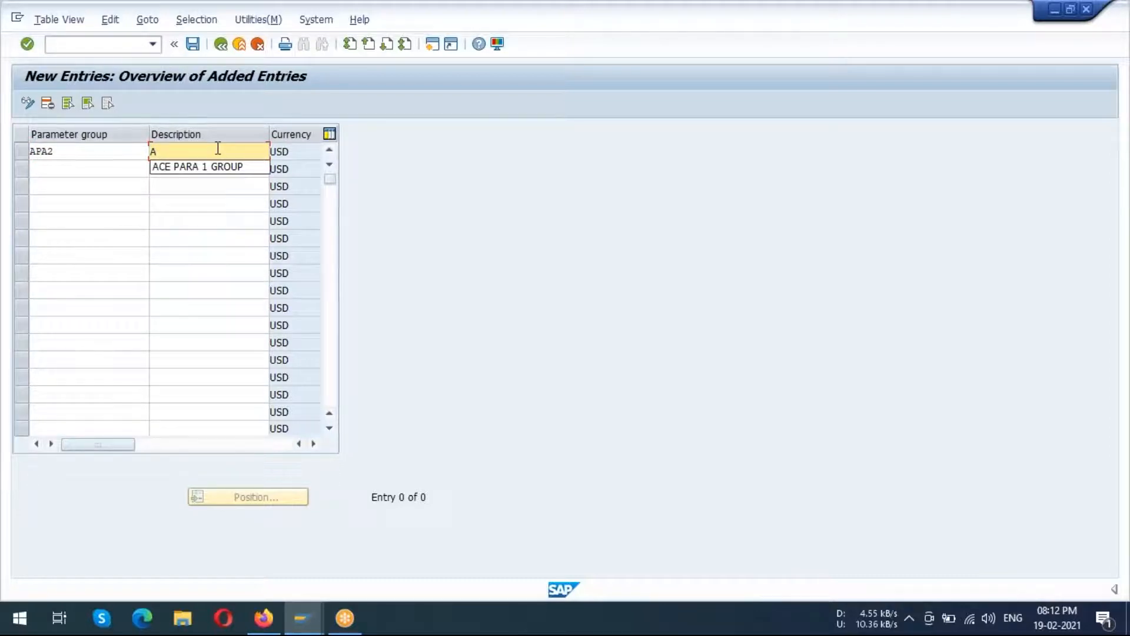
type("CE PARA 2 GROP")
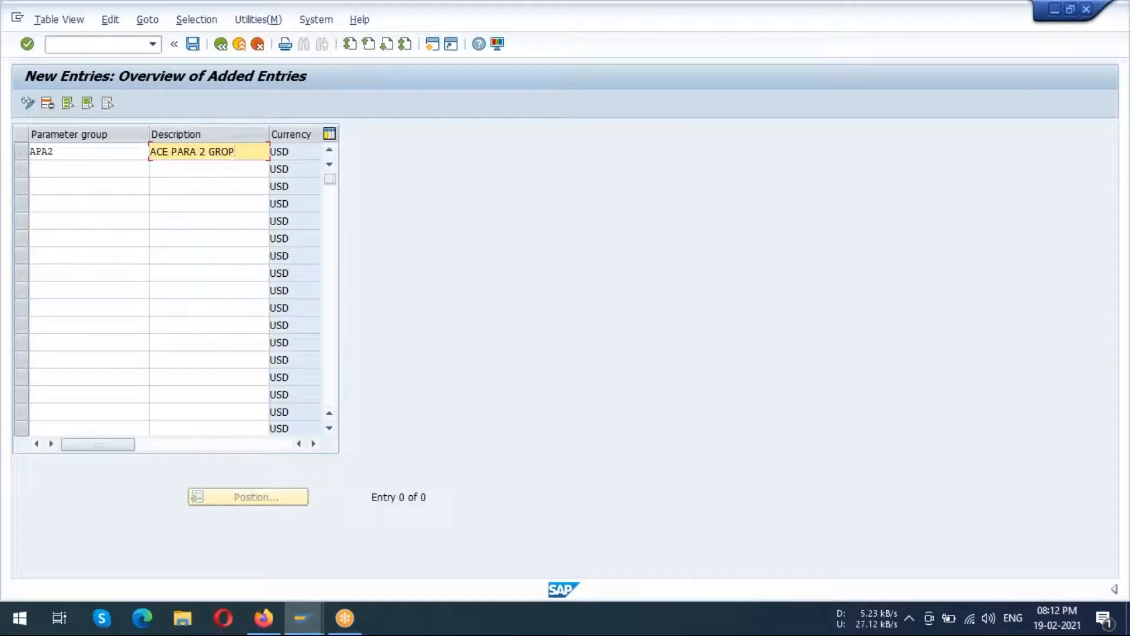
Save parameter group APA2 to the proposed customizing request and return to the IMG structure.
left_click(193, 43)
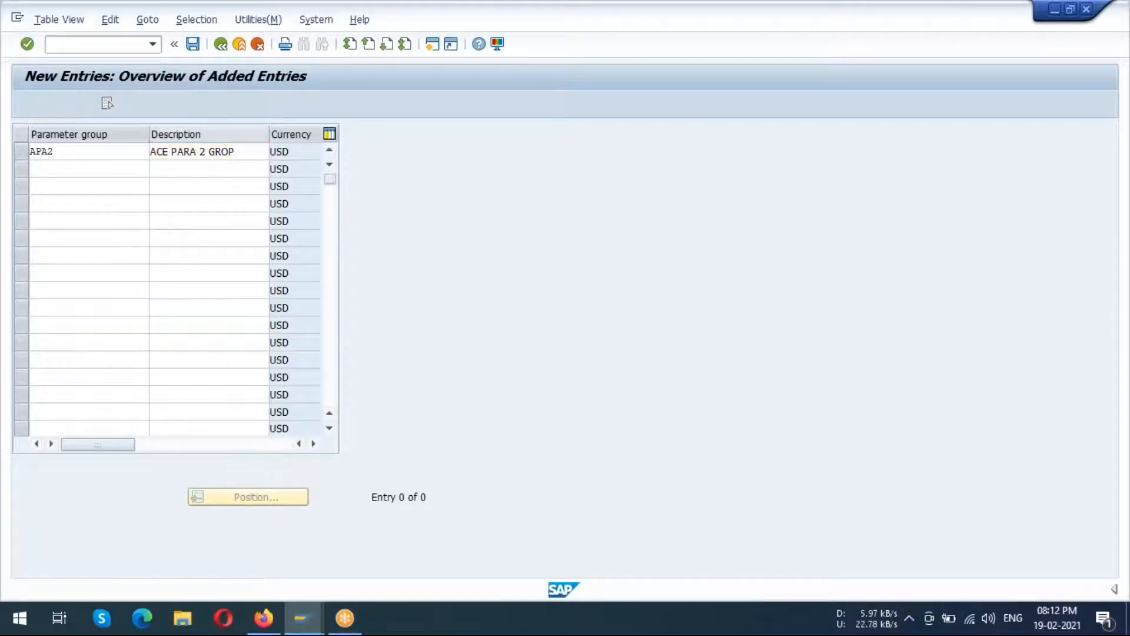
left_click(244, 281)
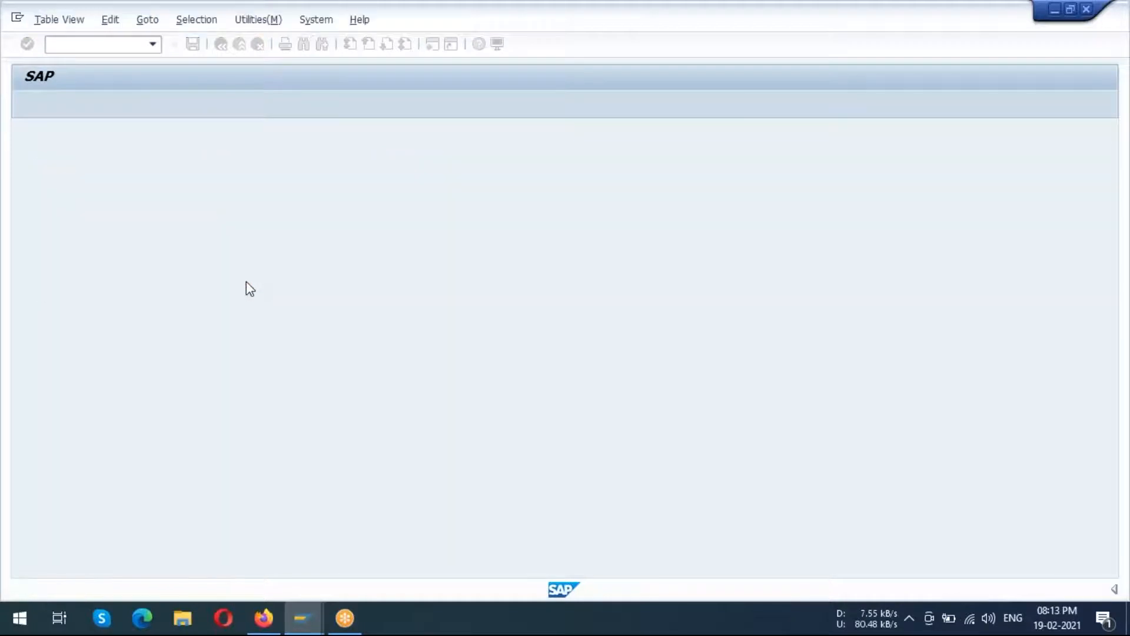
left_click(221, 44)
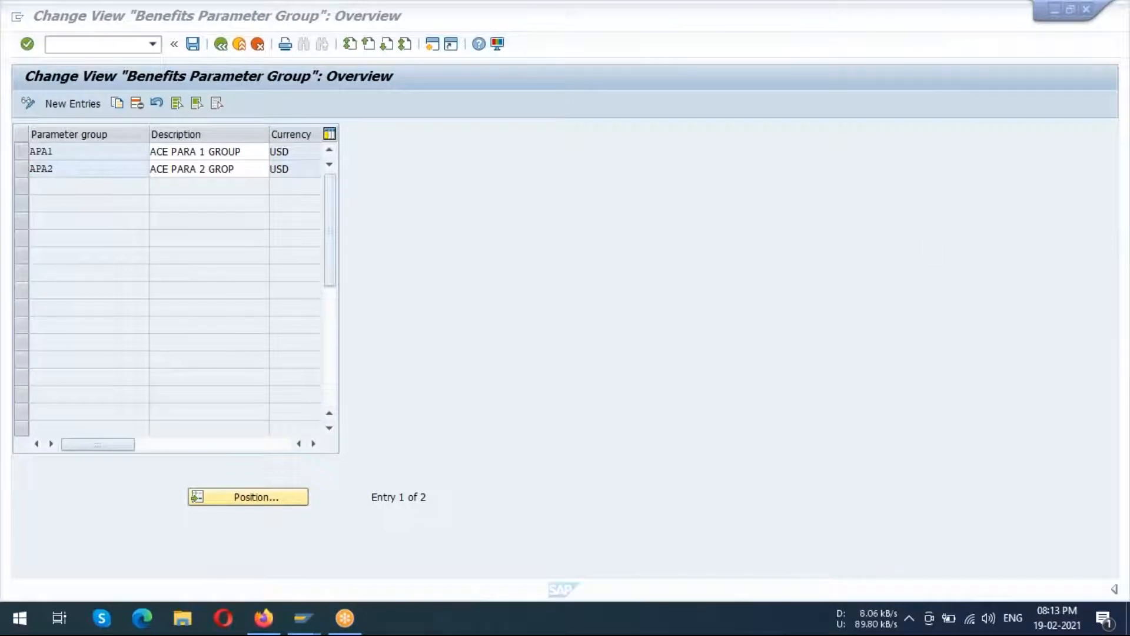
left_click(194, 46)
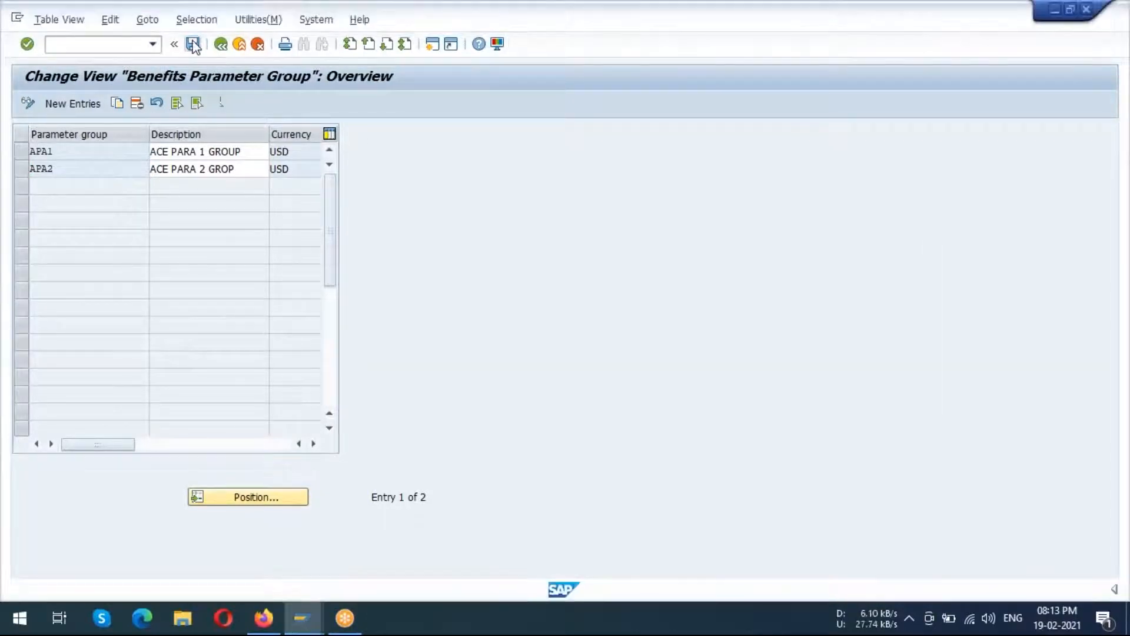
left_click(221, 47)
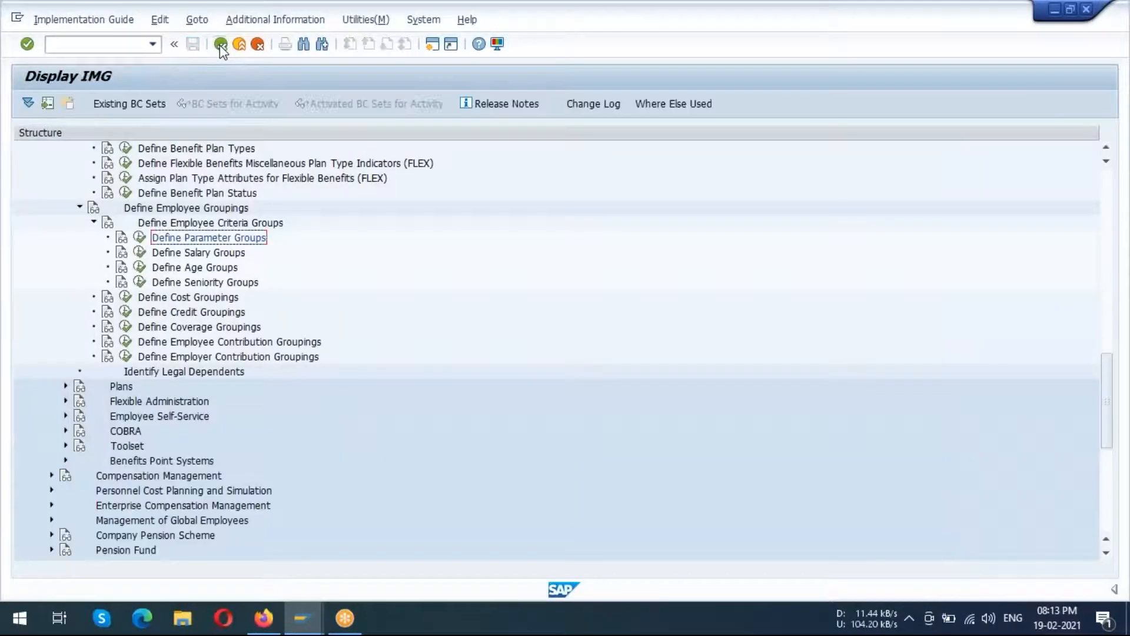
Check which parameter groups Define Salary Groups offers, and return to the IMG structure without choosing one.
left_click(202, 253)
left_click(144, 254)
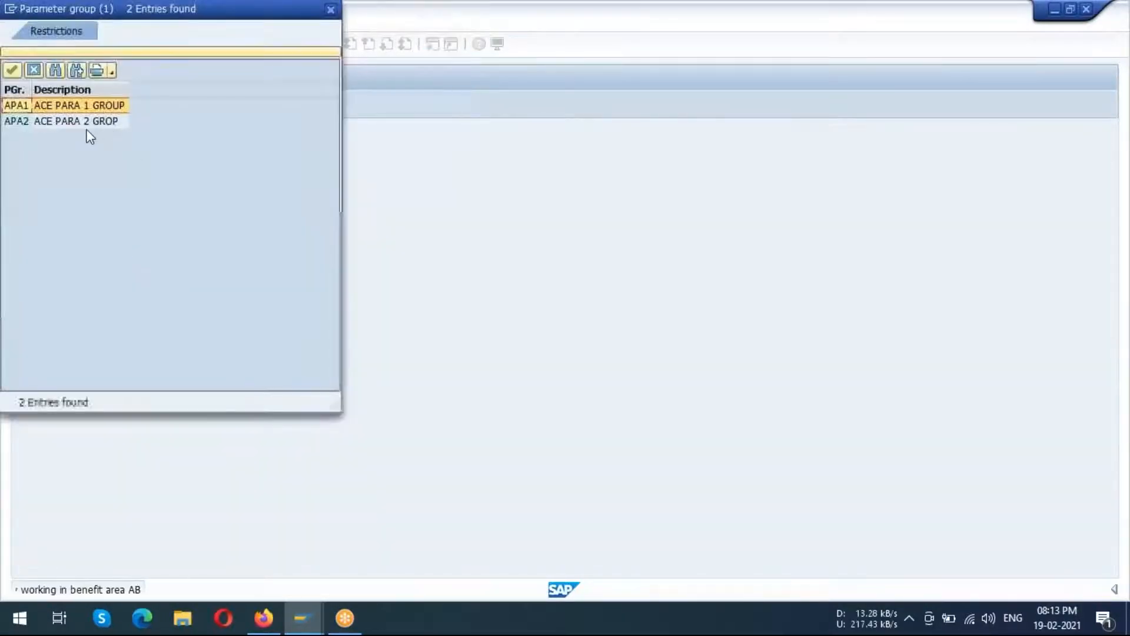
left_click(331, 9)
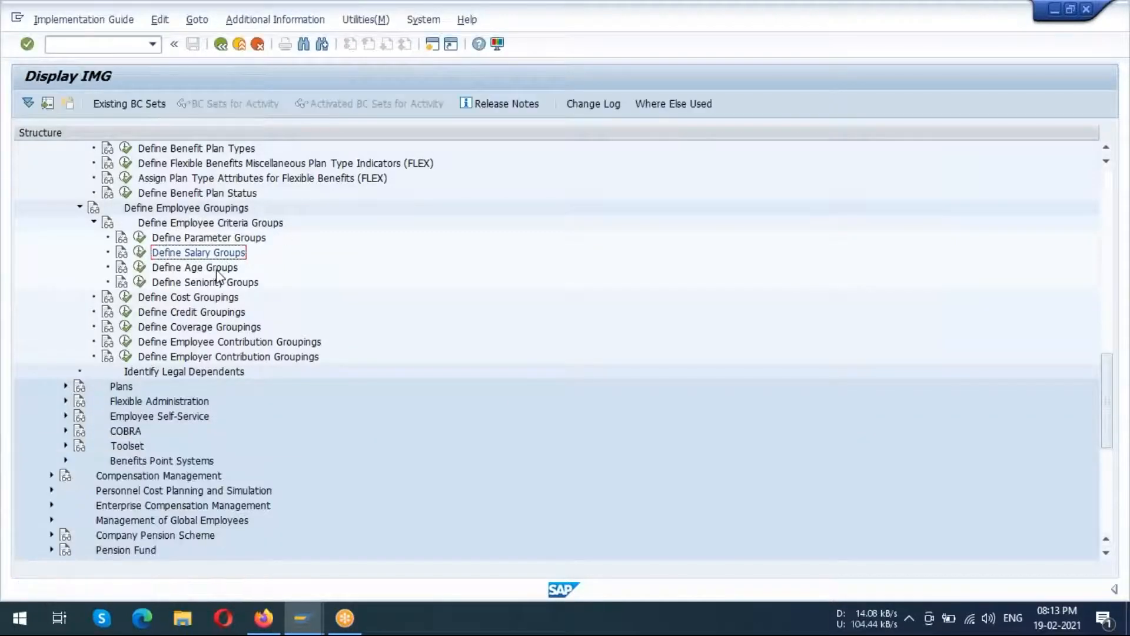
In Define Age Groups for parameter group APA1, enter age group AAGE, ACE AGE GROUPING, with minimum age 20 and maximum age 60.
left_click(141, 269)
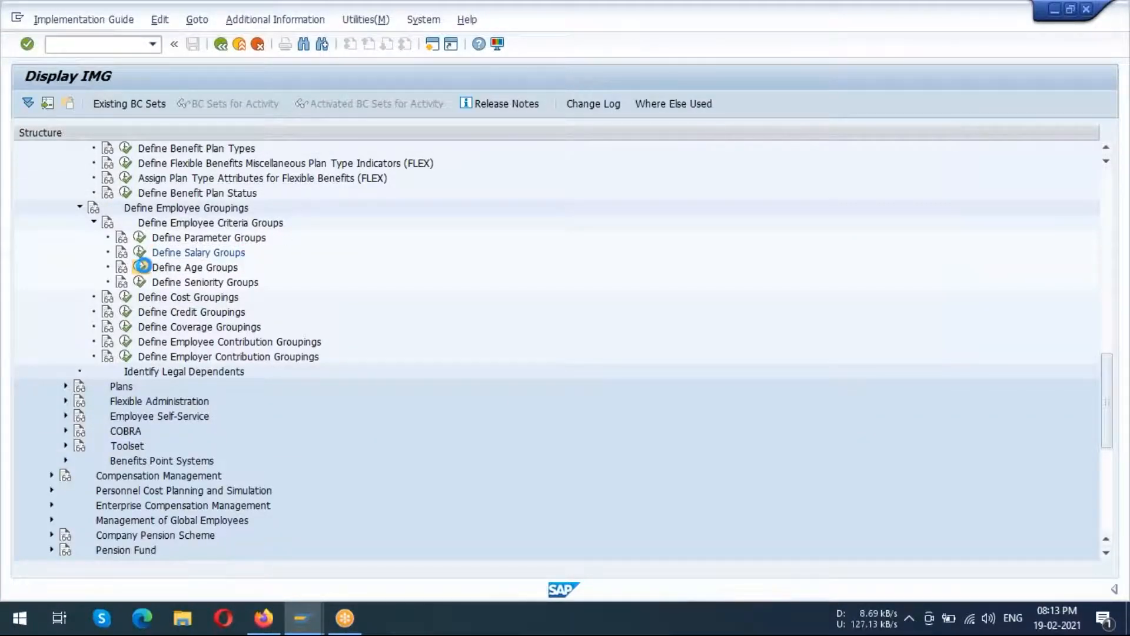
double_click(90, 104)
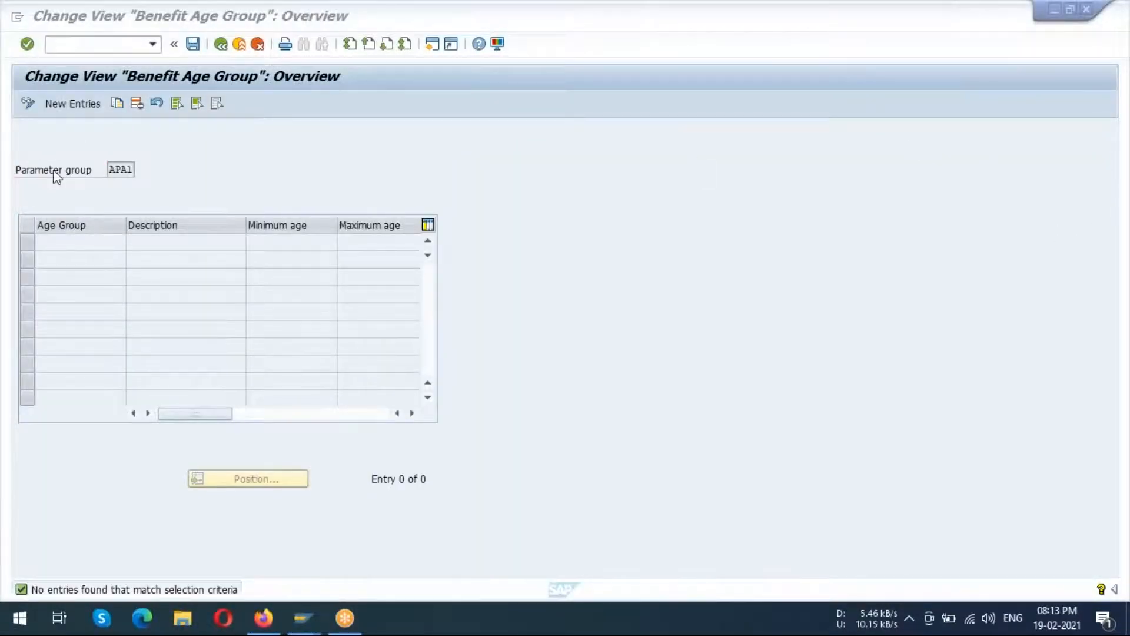
left_click(77, 104)
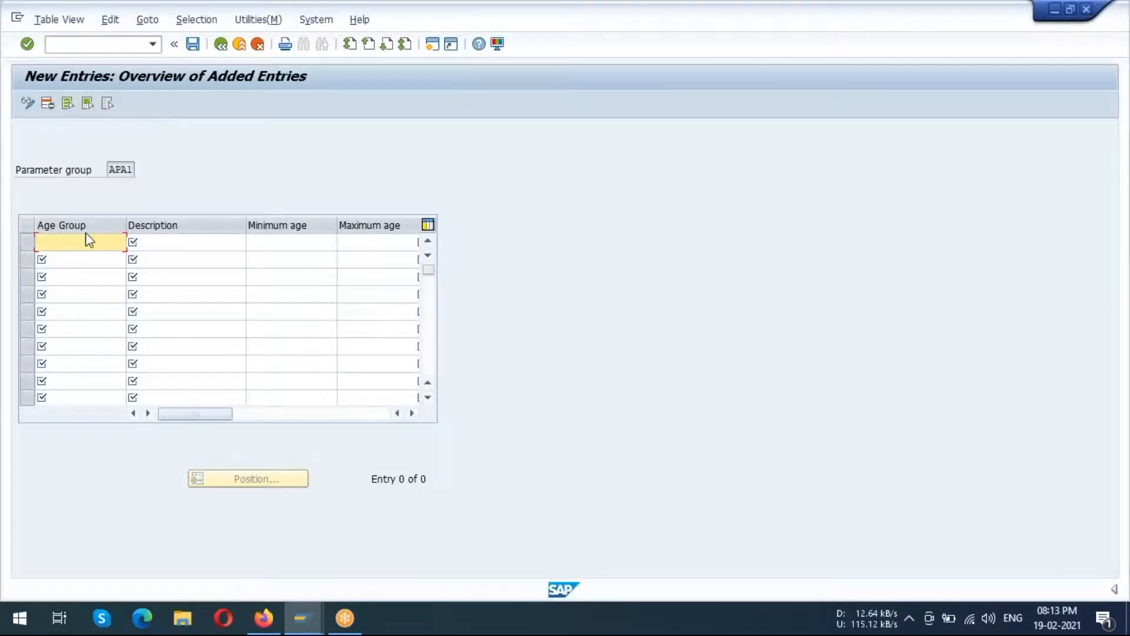
type("AAGE")
left_click(171, 247)
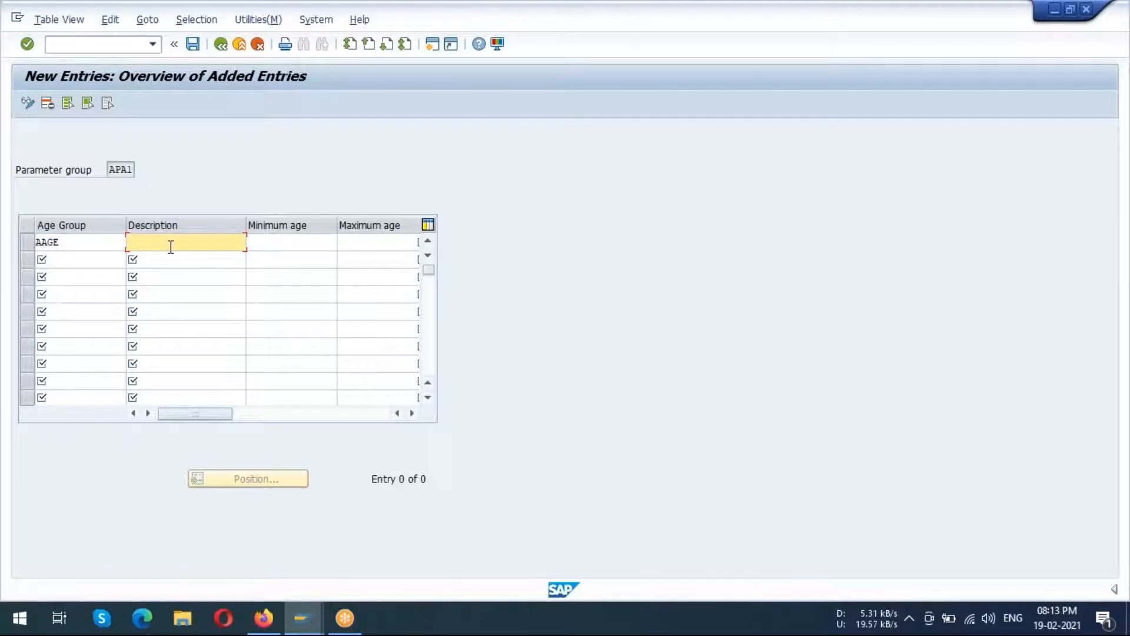
type("ACE AGE GROUPING")
left_click(291, 241)
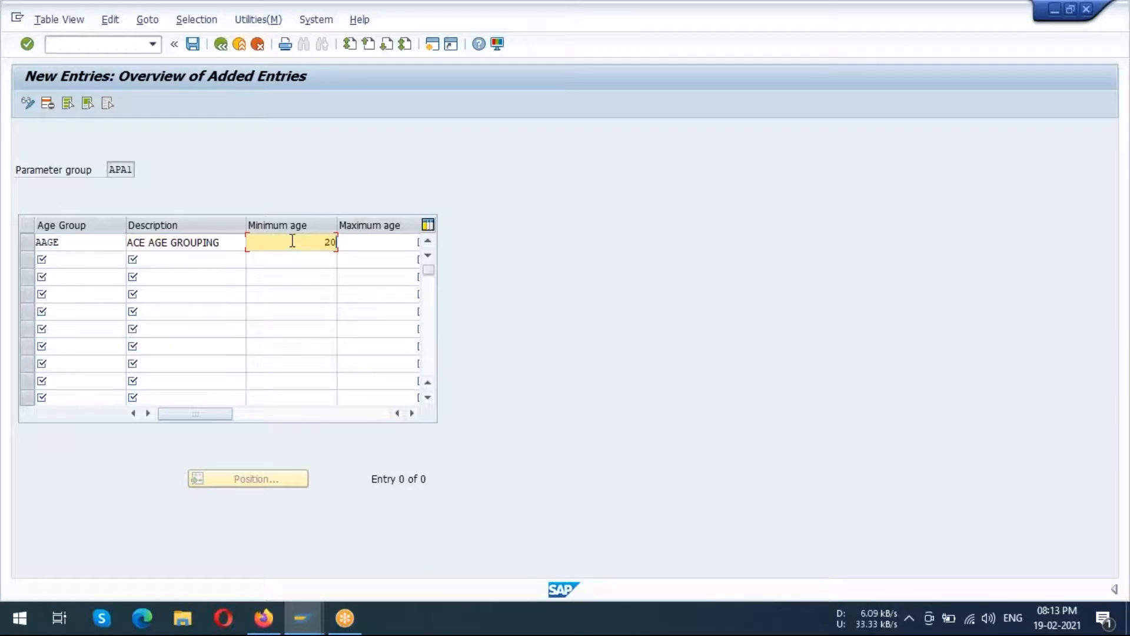
left_click(399, 242)
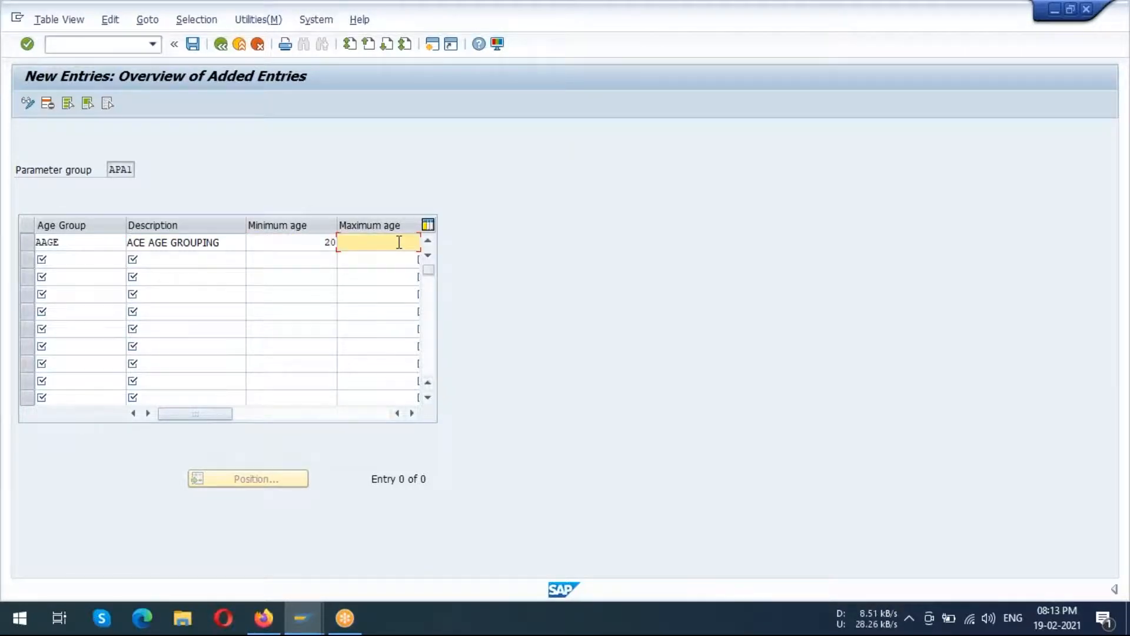
type("60")
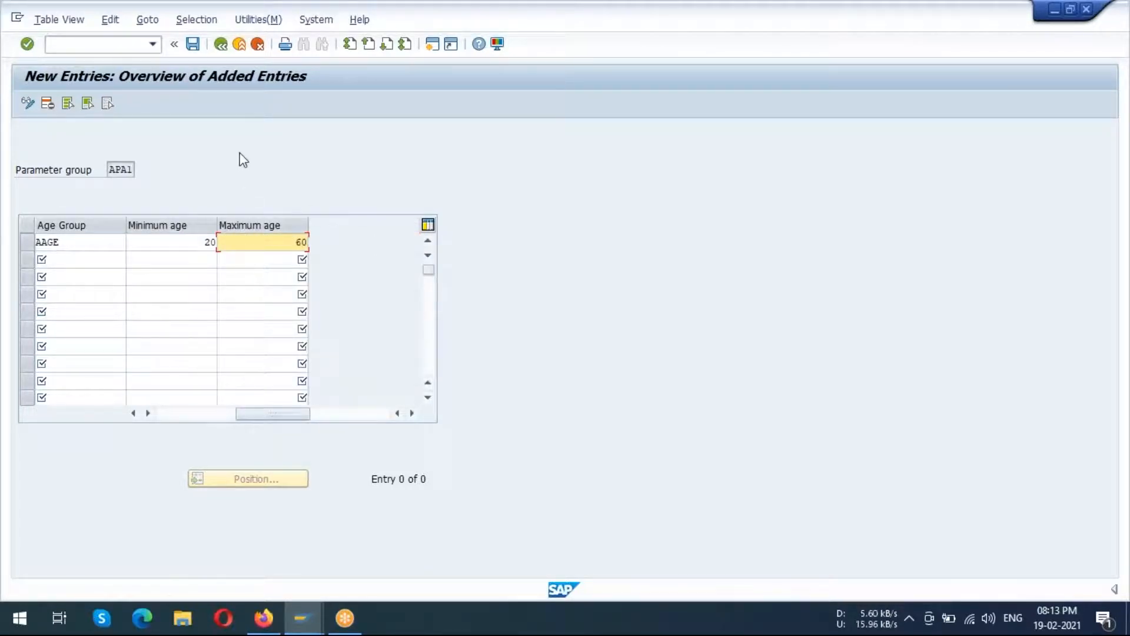
Save the new age group to the proposed customizing request and return to the IMG structure.
left_click(1109, 235)
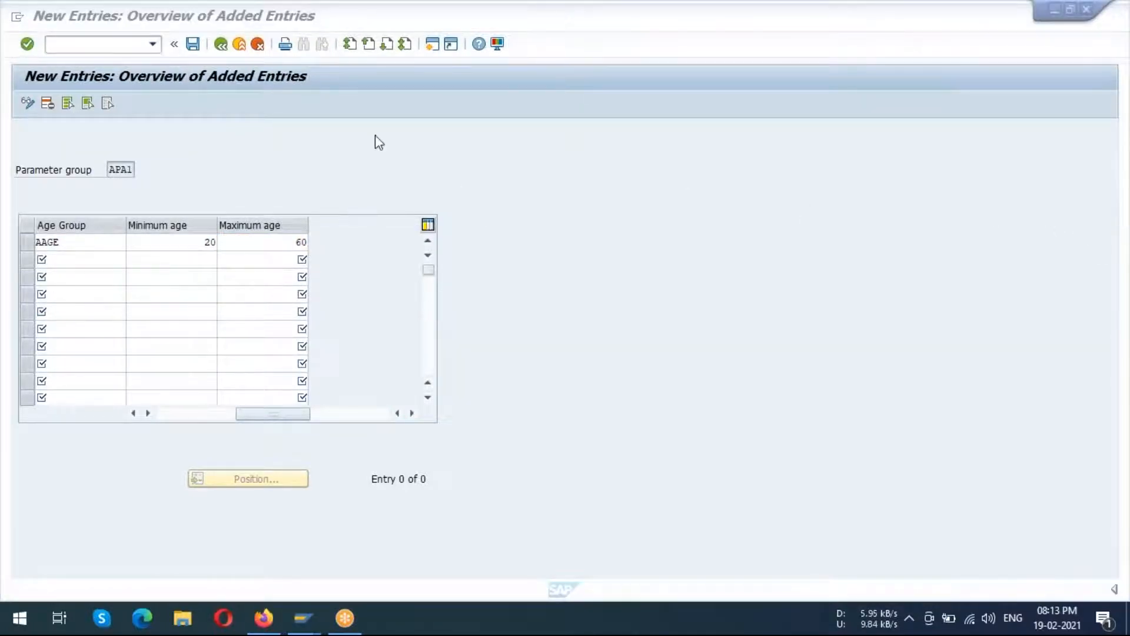
left_click(193, 44)
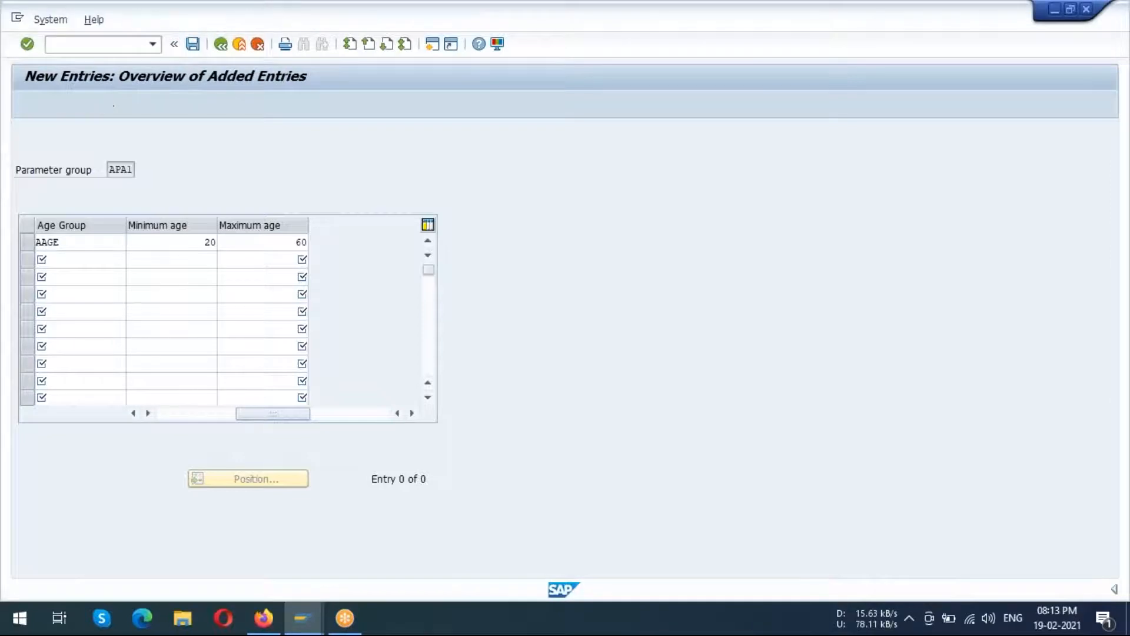
left_click(242, 281)
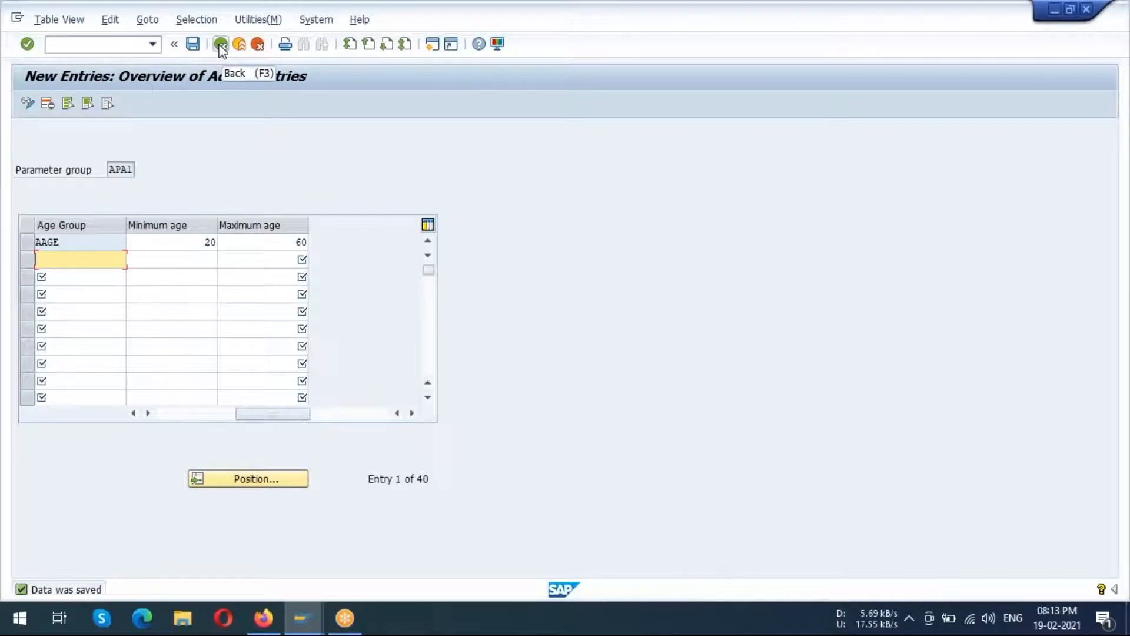
left_click(221, 45)
left_click(220, 45)
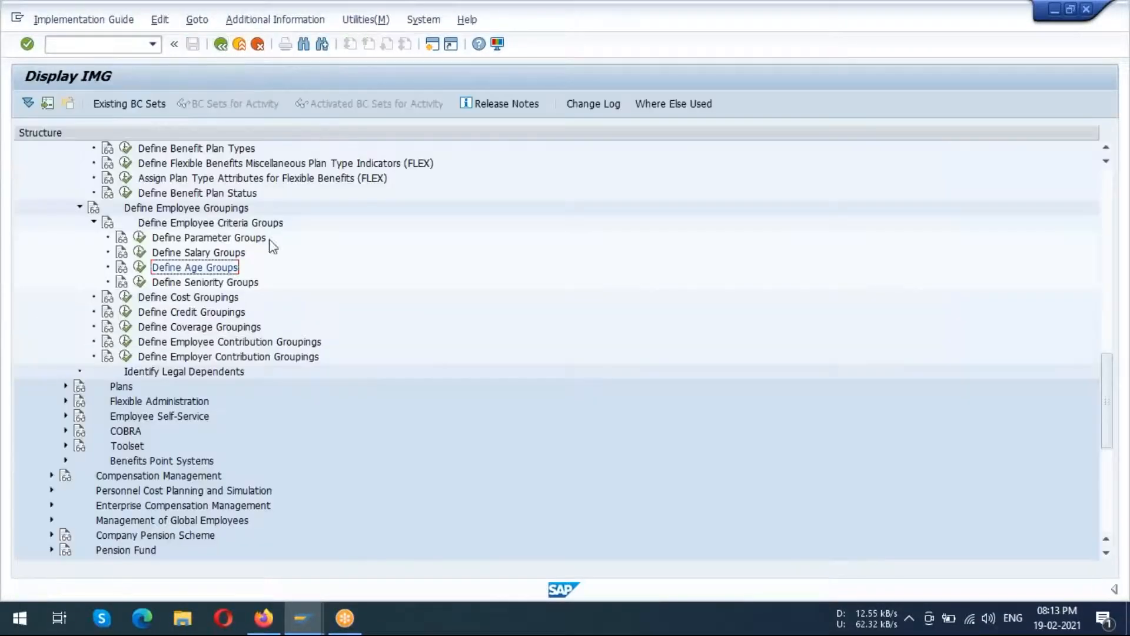
In Define Seniority Groups for parameter group APA1, enter seniority group ASEN, ACE SENIORTY, with lowest value 0 and maximum value 30.
left_click(140, 283)
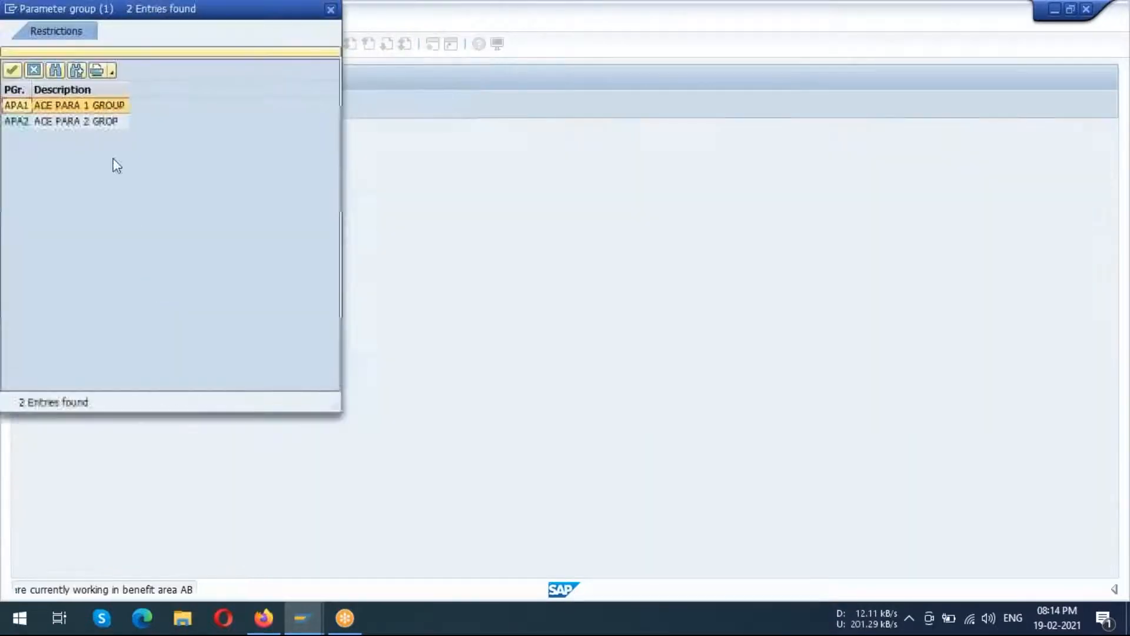
double_click(87, 105)
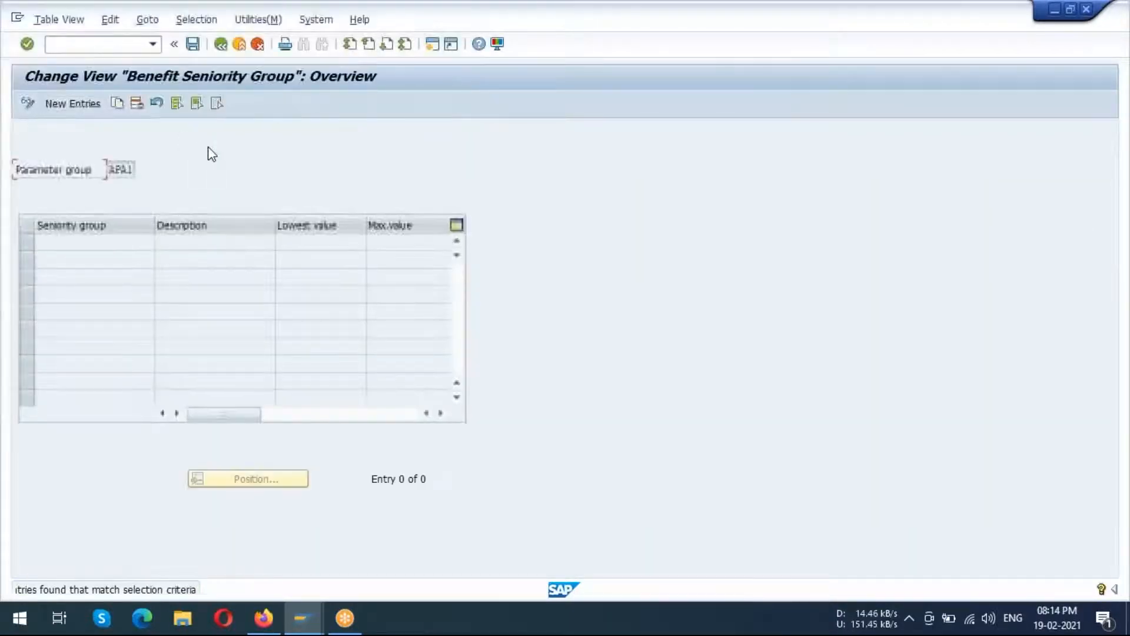
left_click(76, 104)
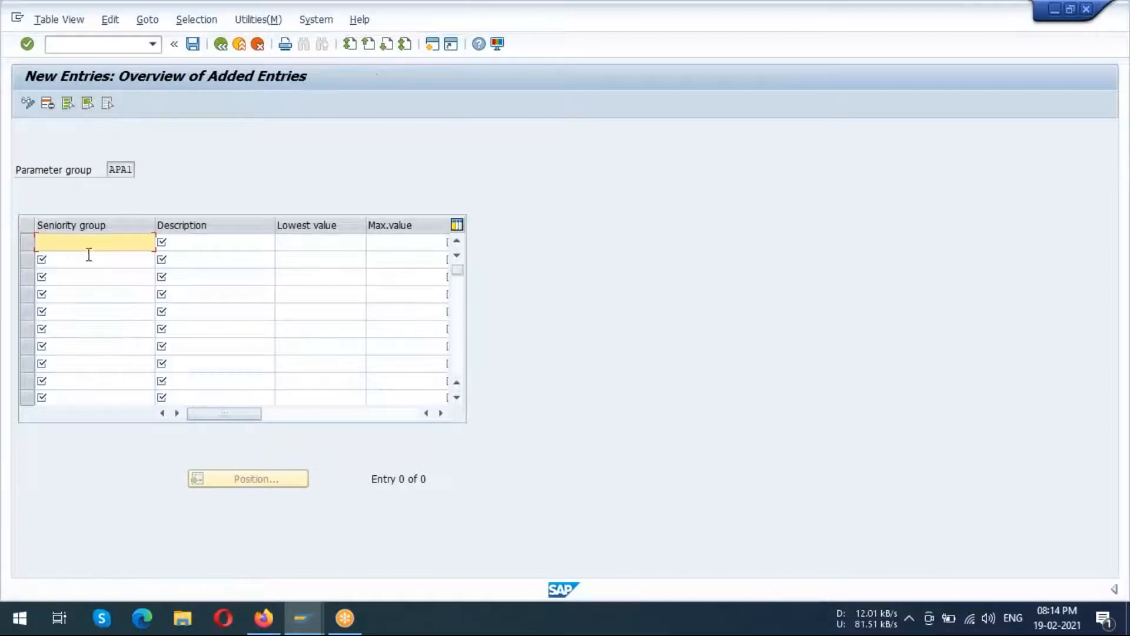
type("ASEN")
left_click(195, 239)
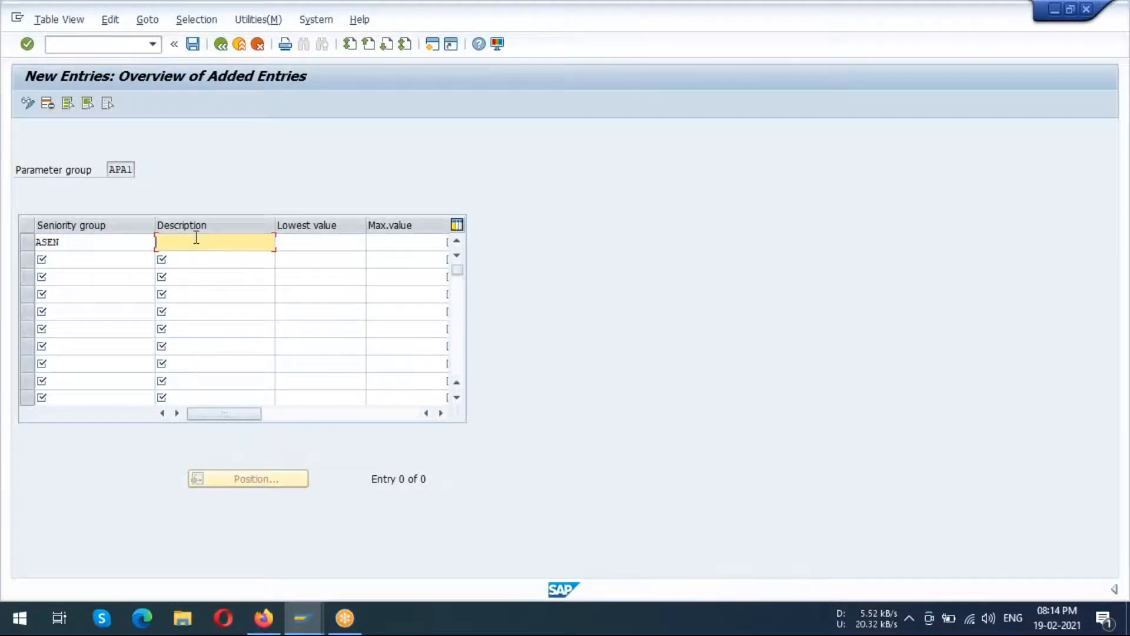
type("ACE SENIORTY")
left_click(320, 245)
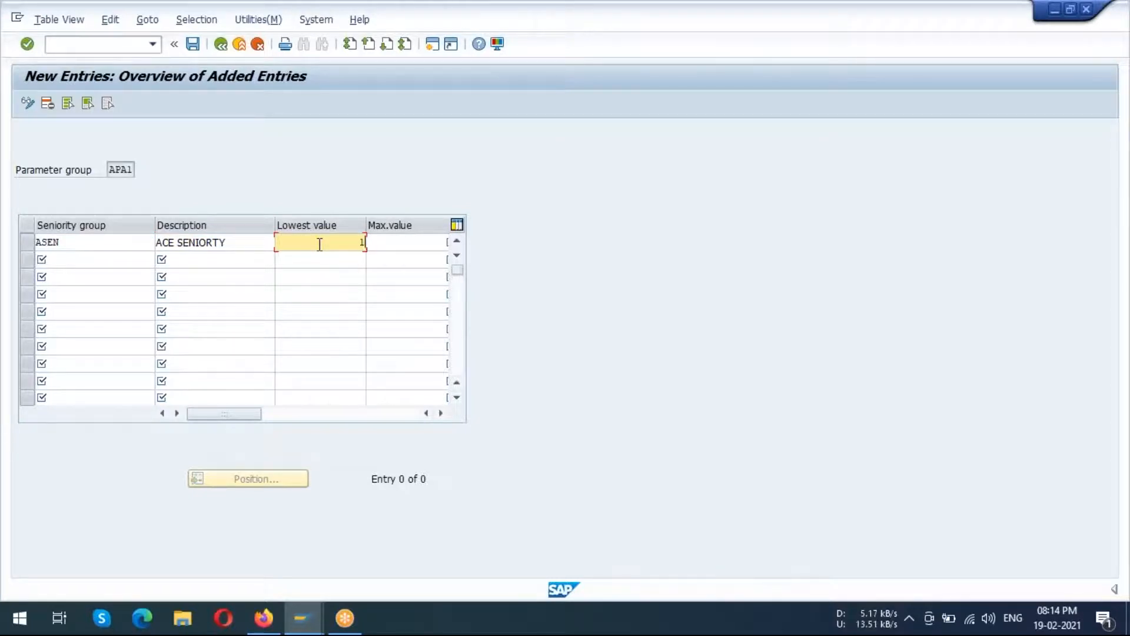
left_click(405, 247)
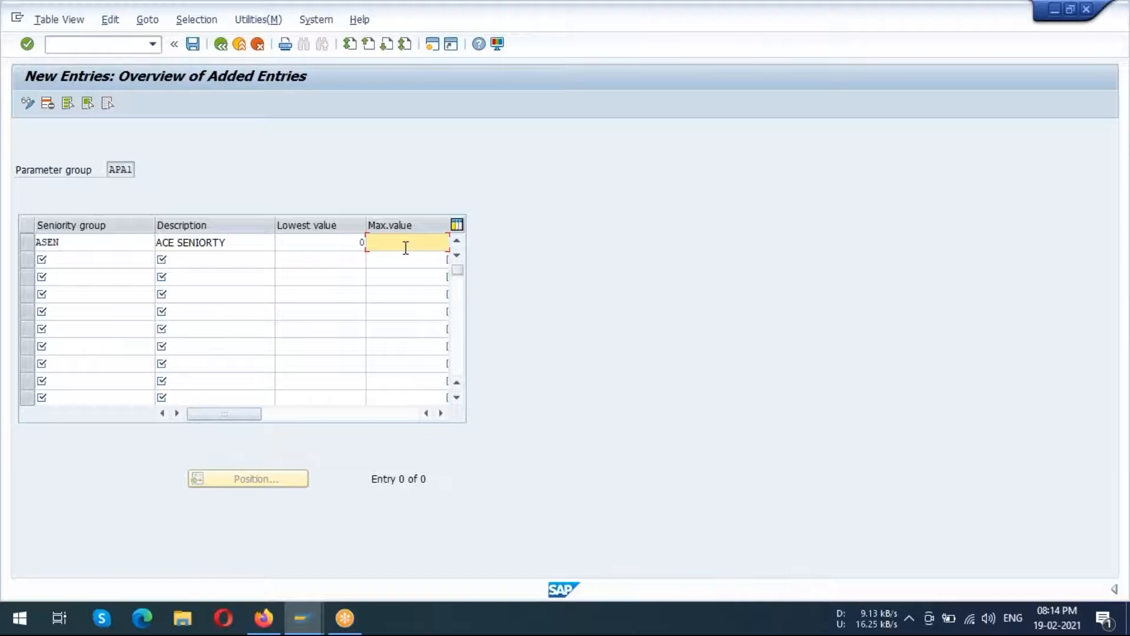
type("30")
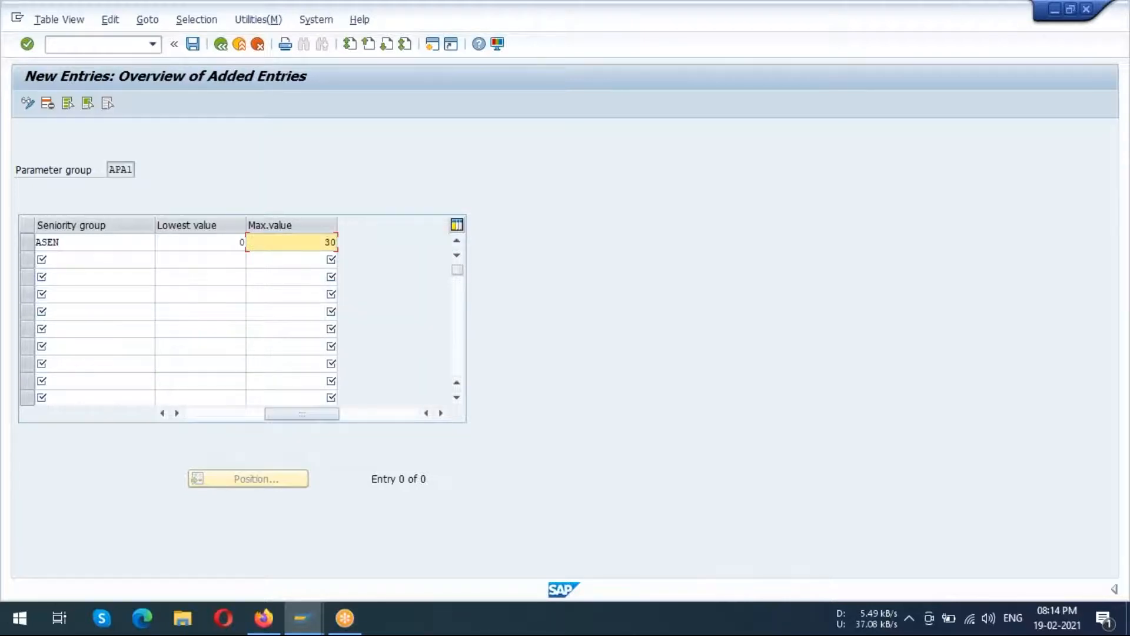
Save the new seniority group in the ACE US GROUP customizing request and return to the IMG structure.
left_click(192, 45)
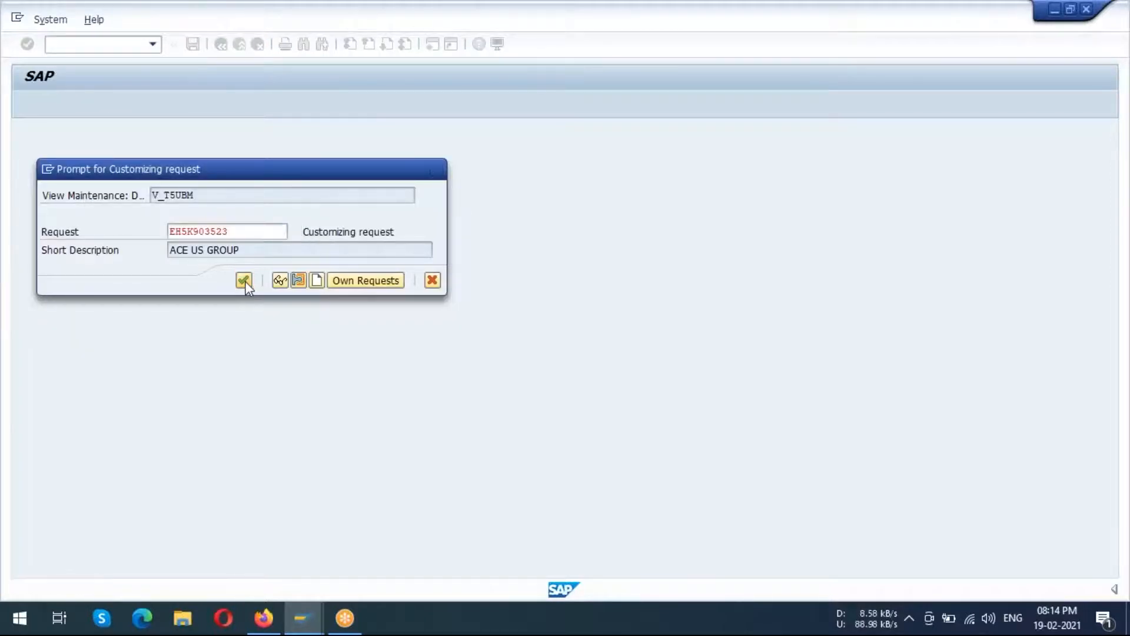
left_click(244, 280)
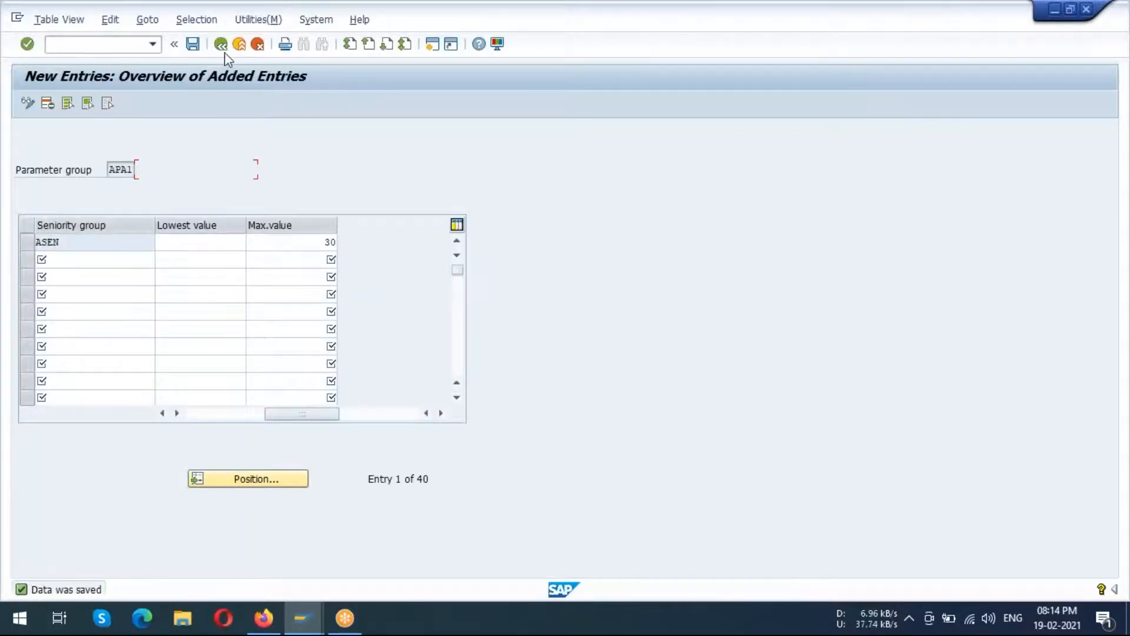
left_click(222, 47)
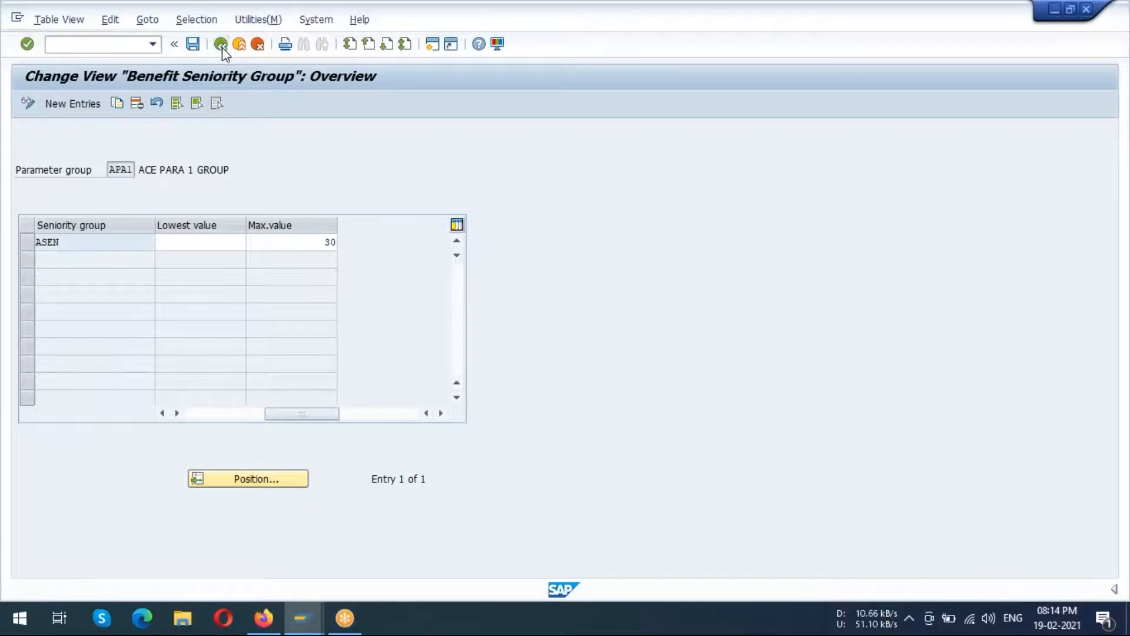
left_click(222, 47)
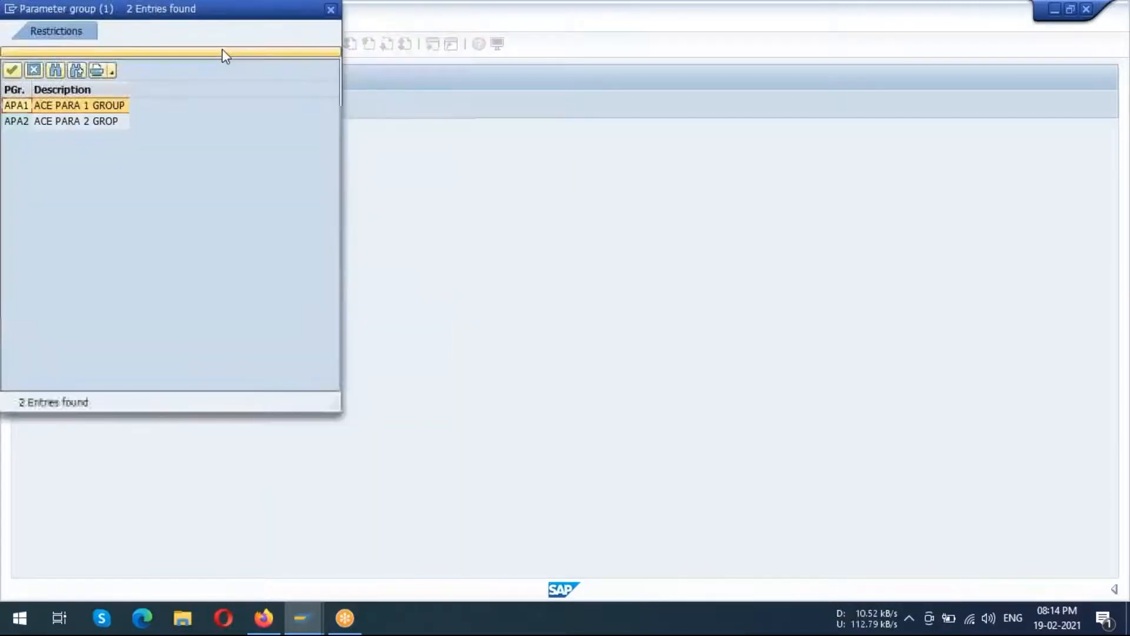
left_click(330, 9)
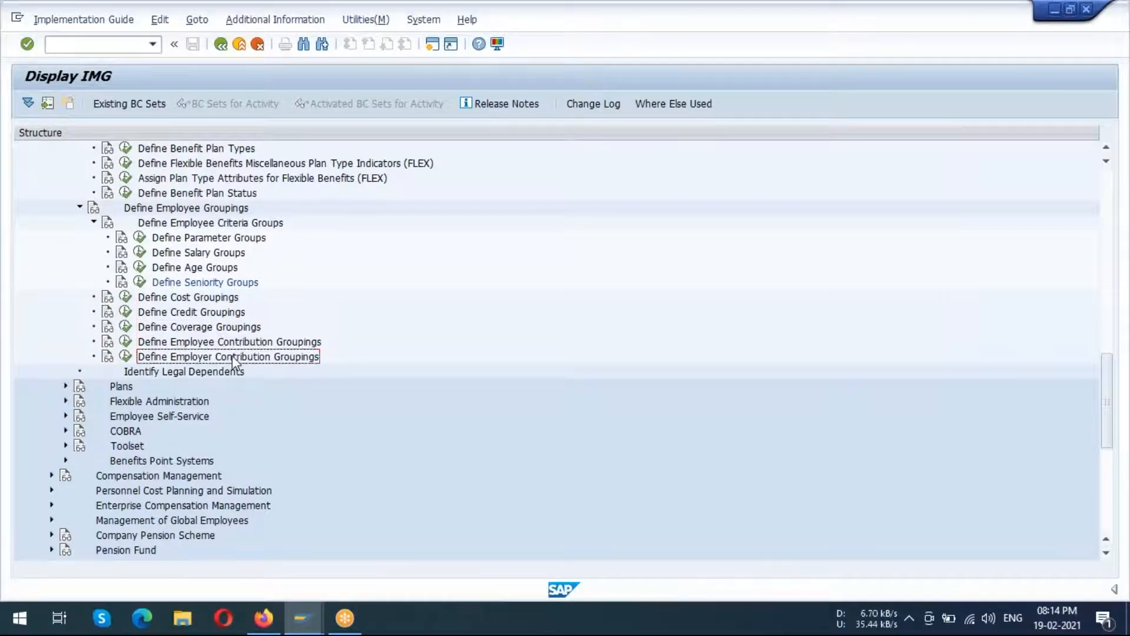
Expand the Plans node and its Health Plans activities in the IMG structure.
scroll(330, 320, "down", 6)
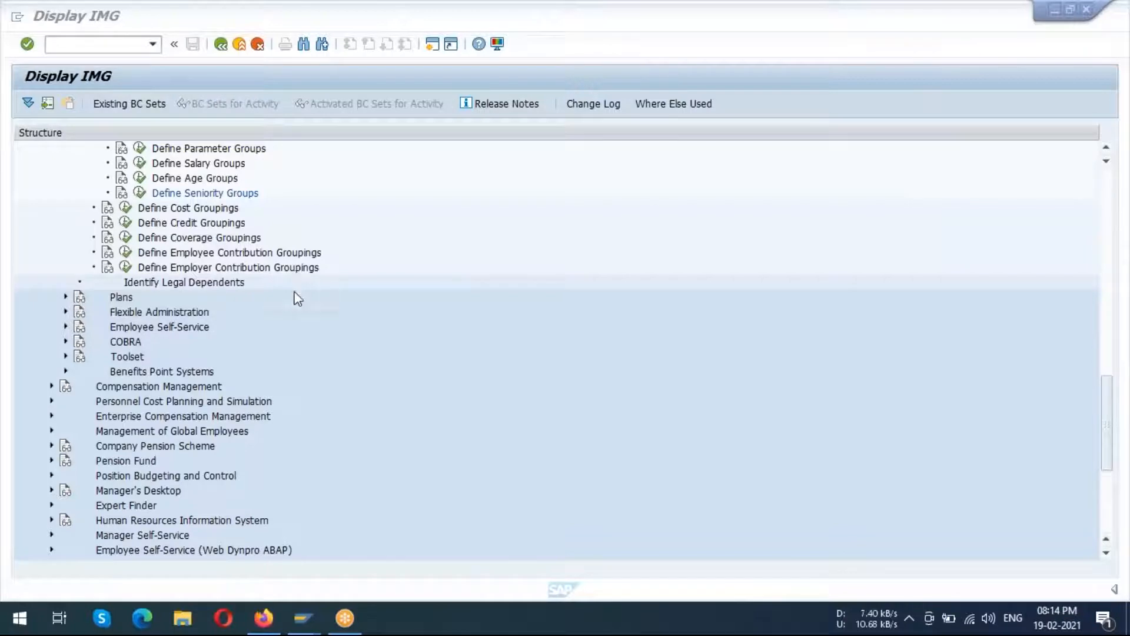
scroll(283, 289, "down", 1)
left_click(65, 252)
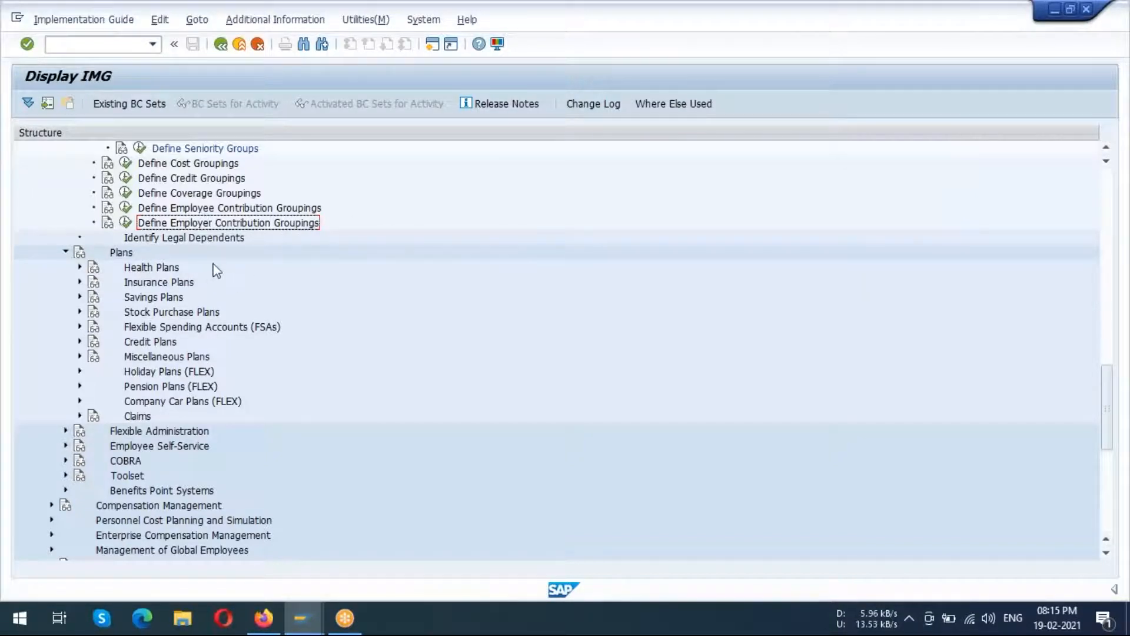
left_click(154, 269)
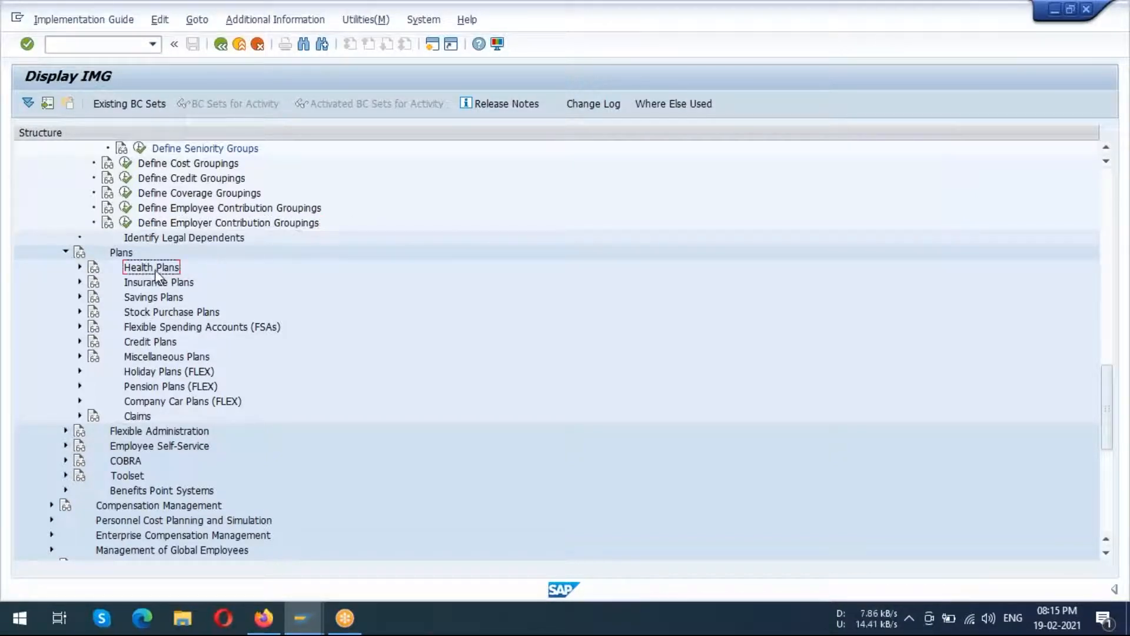
left_click(79, 267)
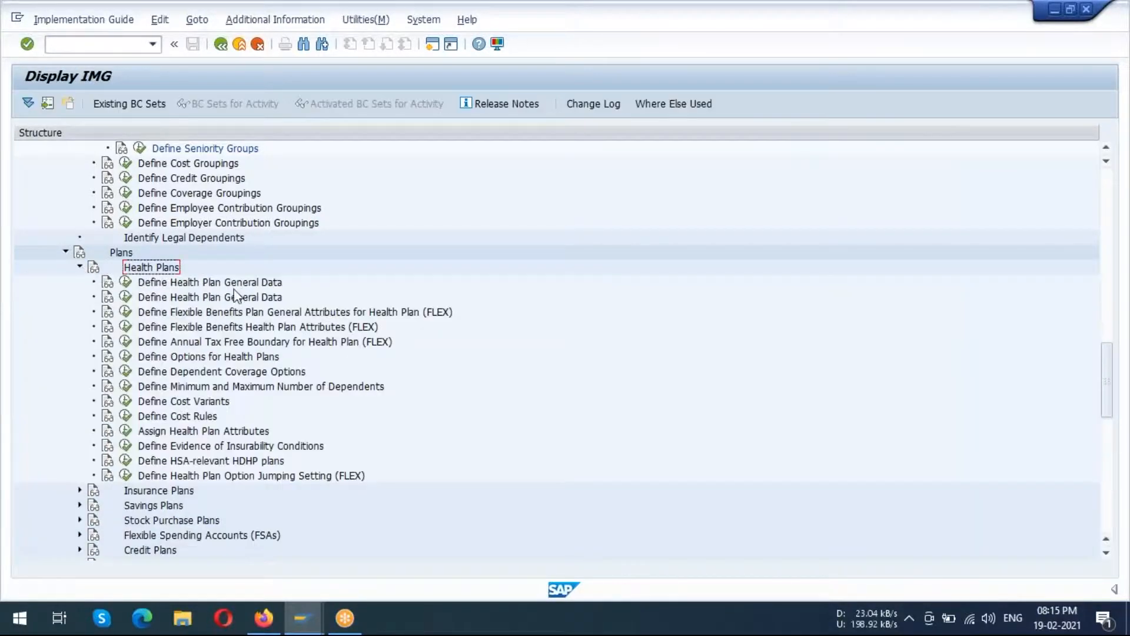
In Define Health Plan General Data, create a new entry for benefit plan AMED with the description ACE MEDICAL PLAN.
left_click(229, 285)
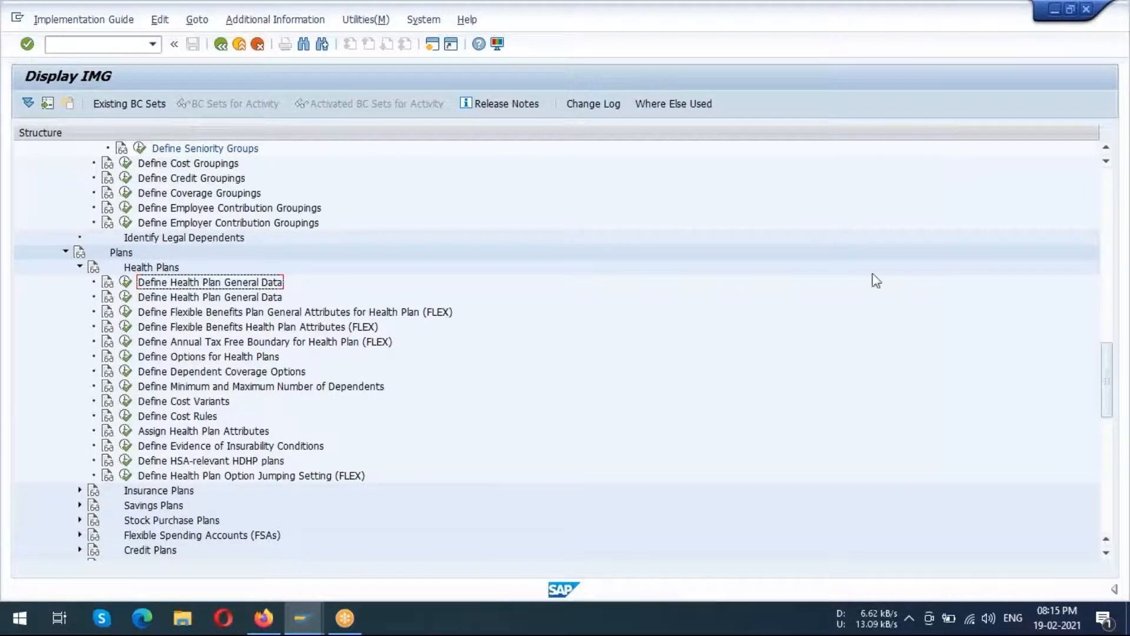
left_click(1100, 235)
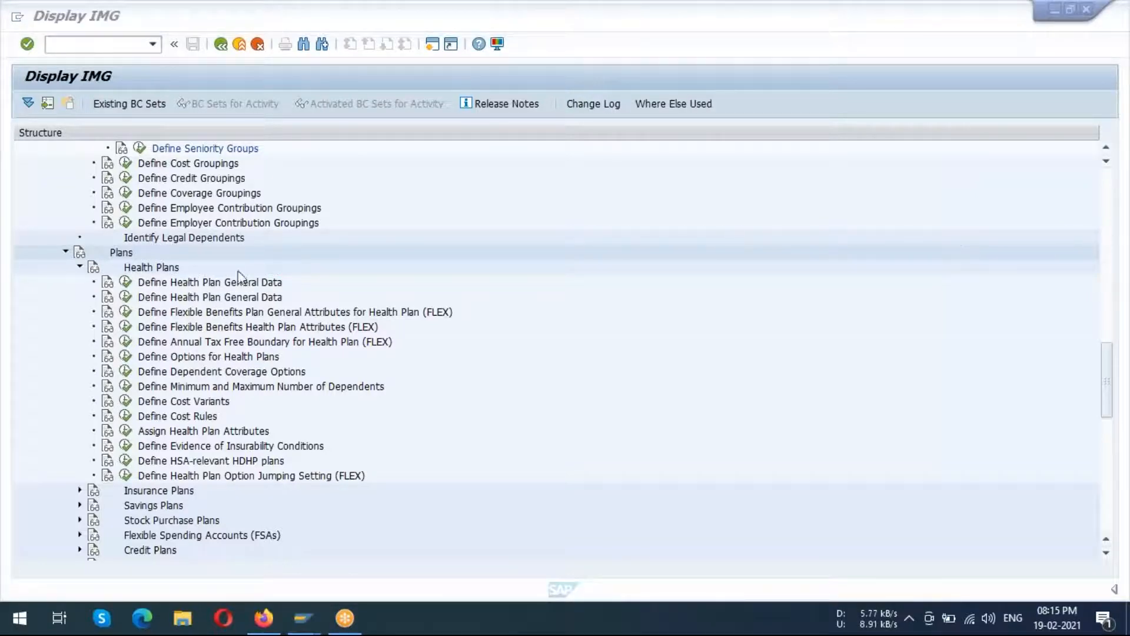
left_click(126, 283)
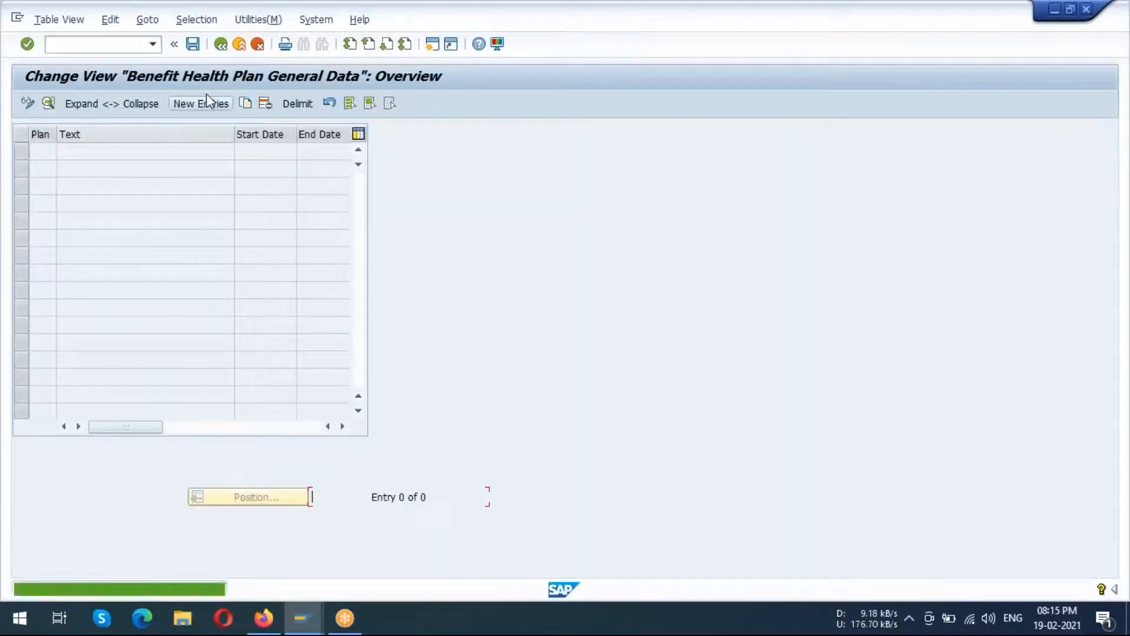
left_click(204, 105)
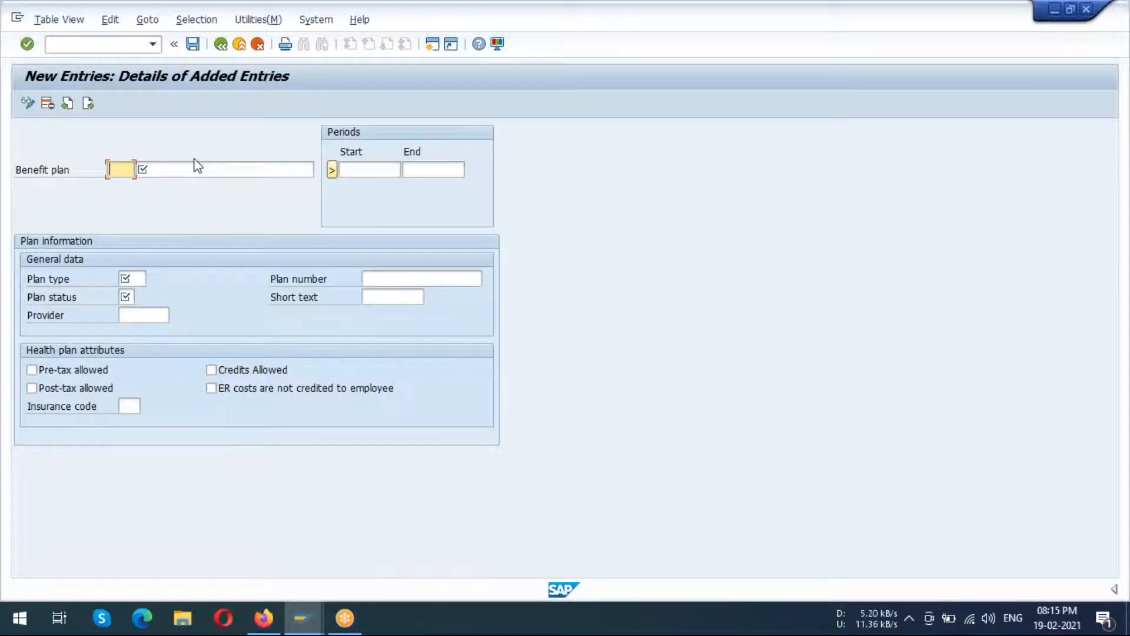
type("MED")
left_click(207, 168)
type("A")
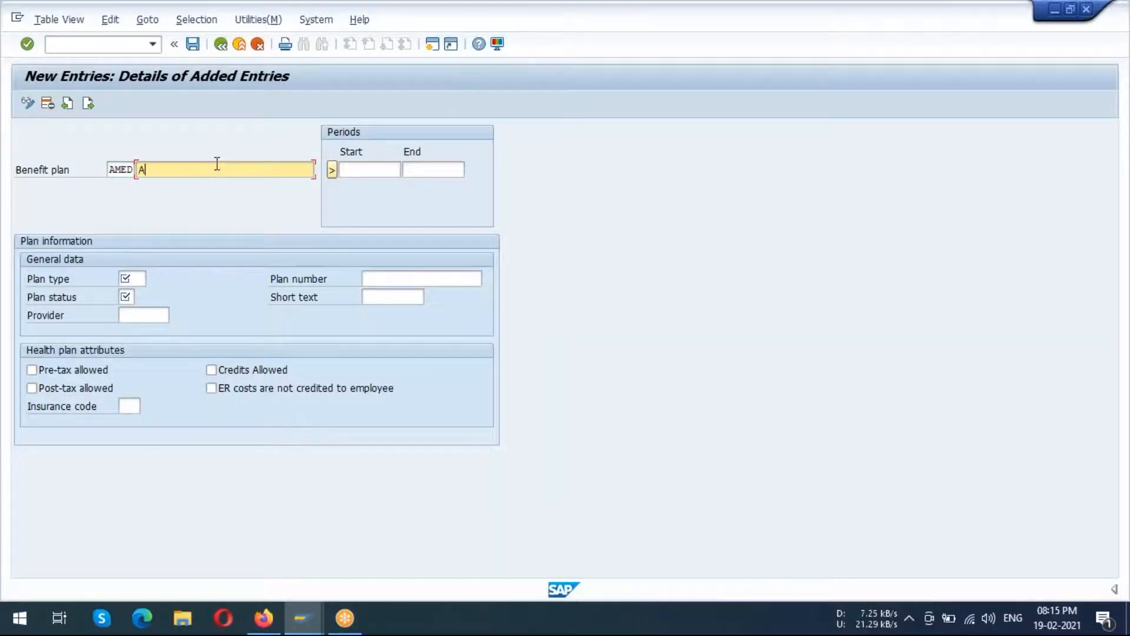
type("CE MEDICAL PLAN")
Set the validity period of plan AMED to start 01011900 and end 31129999.
key("Tab")
type("0101")
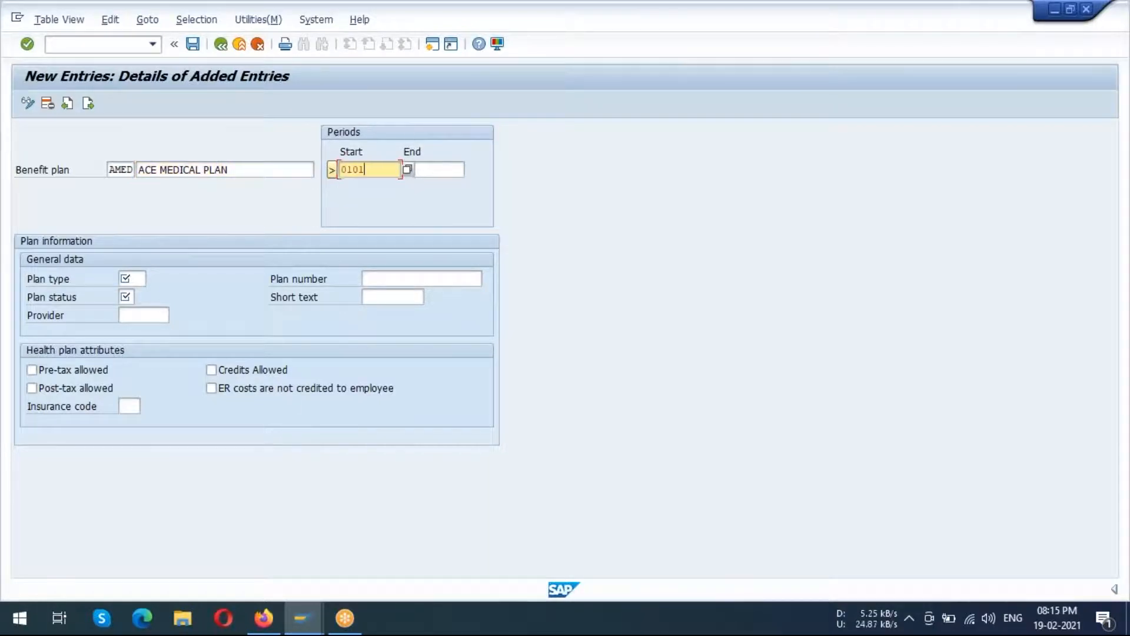
type("1900")
left_click(444, 171)
type("31")
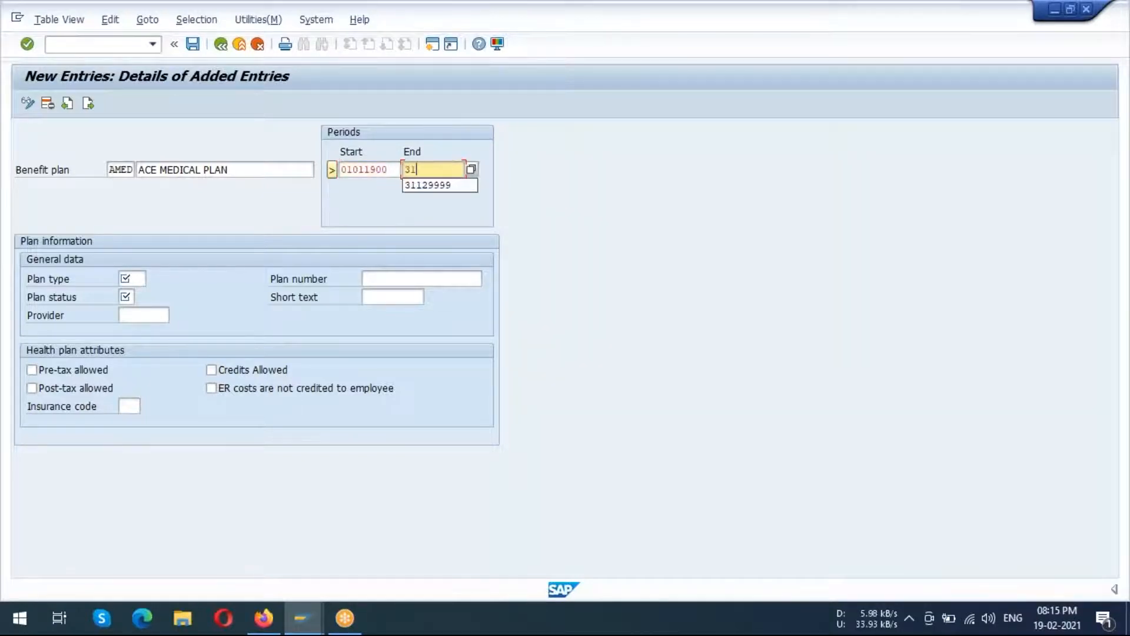
type("129999")
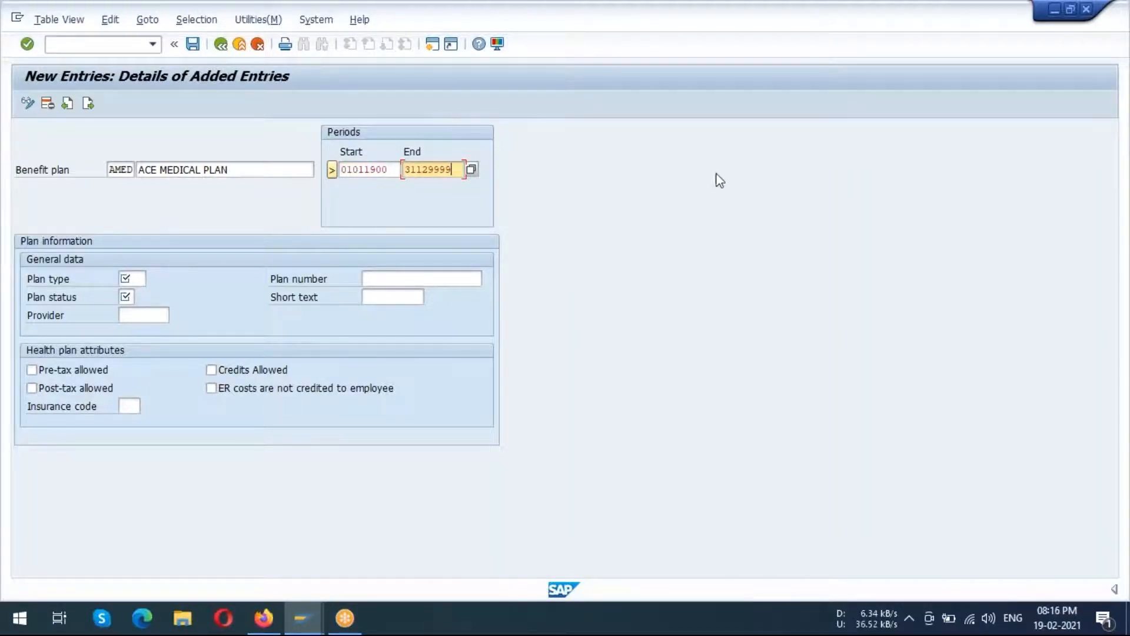
Choose plan type AMED, the ACE medical plan, and plan status OP for the new health plan.
left_click(133, 279)
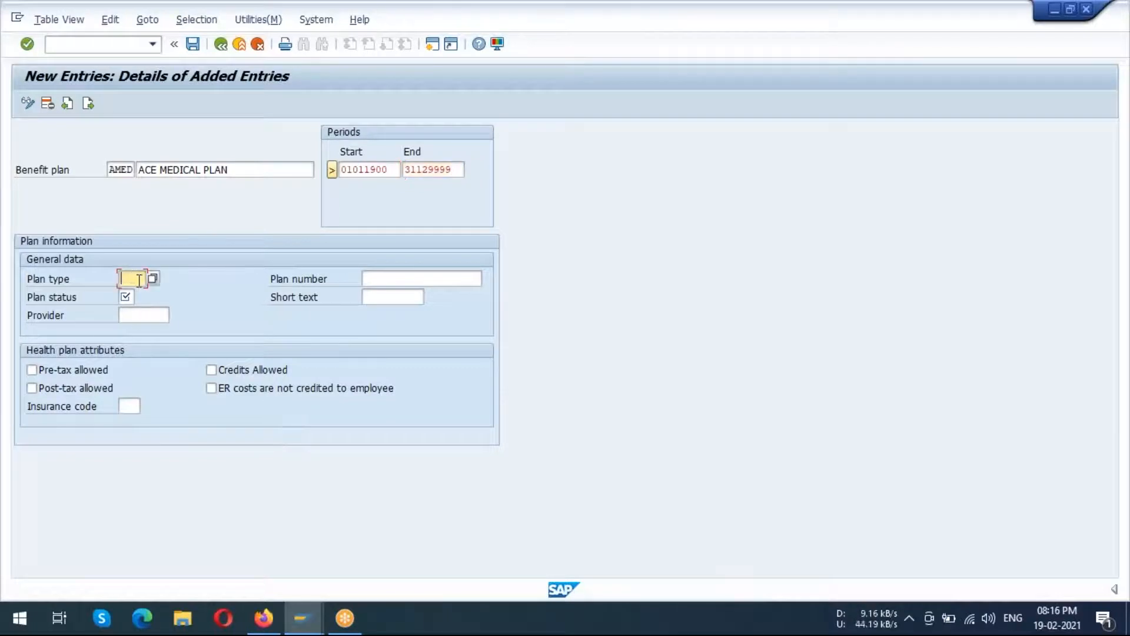
left_click(152, 278)
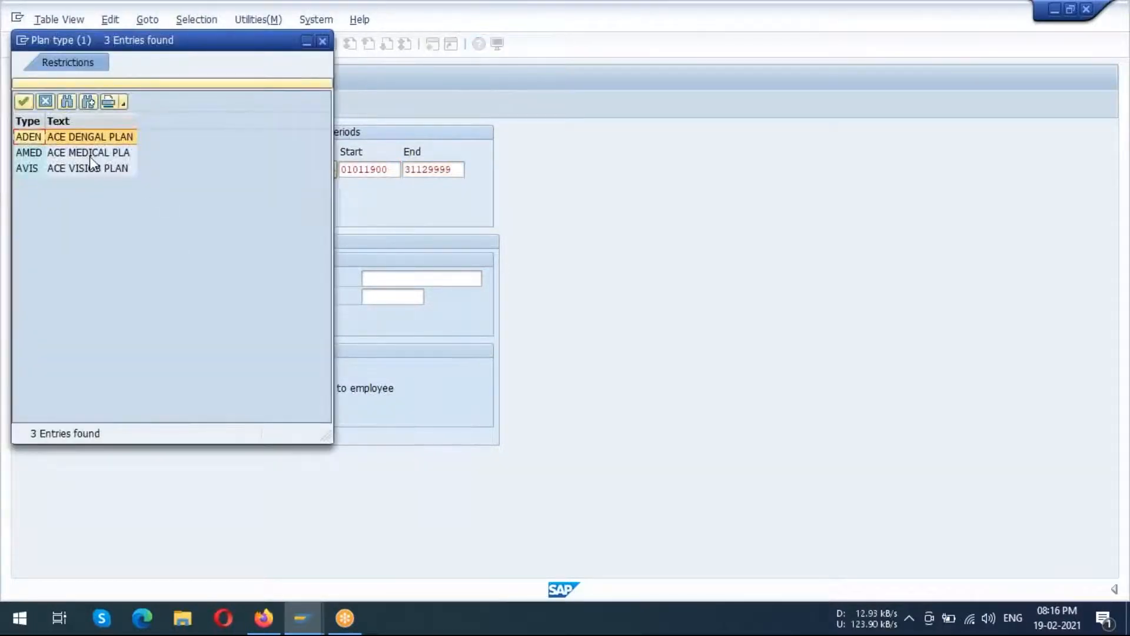
double_click(90, 153)
left_click(127, 296)
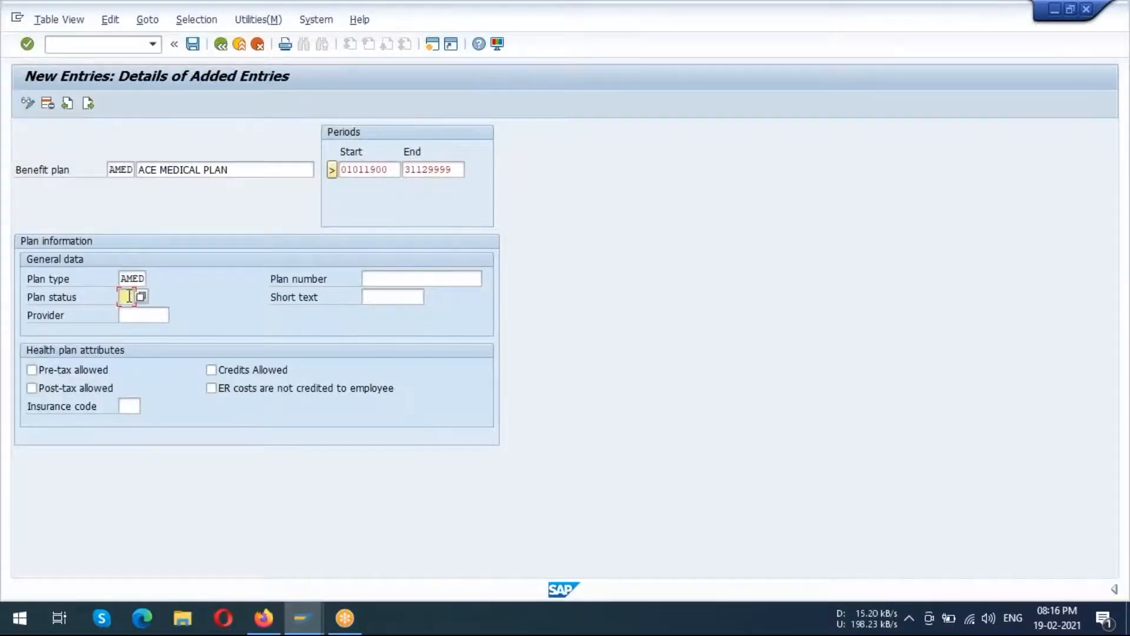
left_click(142, 298)
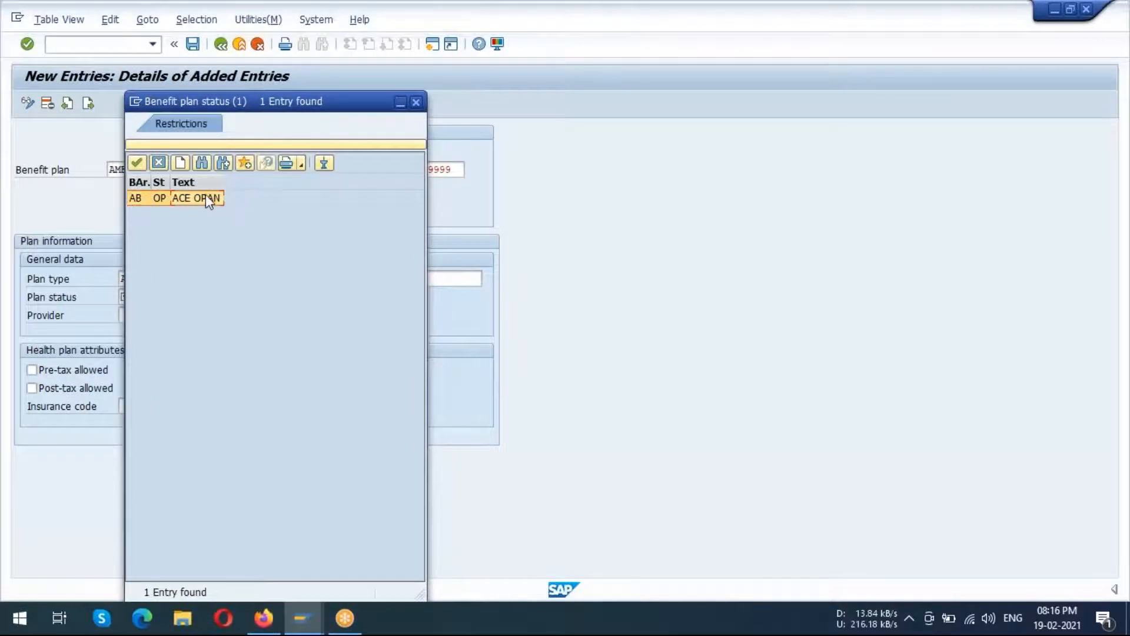
Assign NEW YORK LIFE as the provider of the medical plan, leaving the plan number and short text blank.
left_click(144, 314)
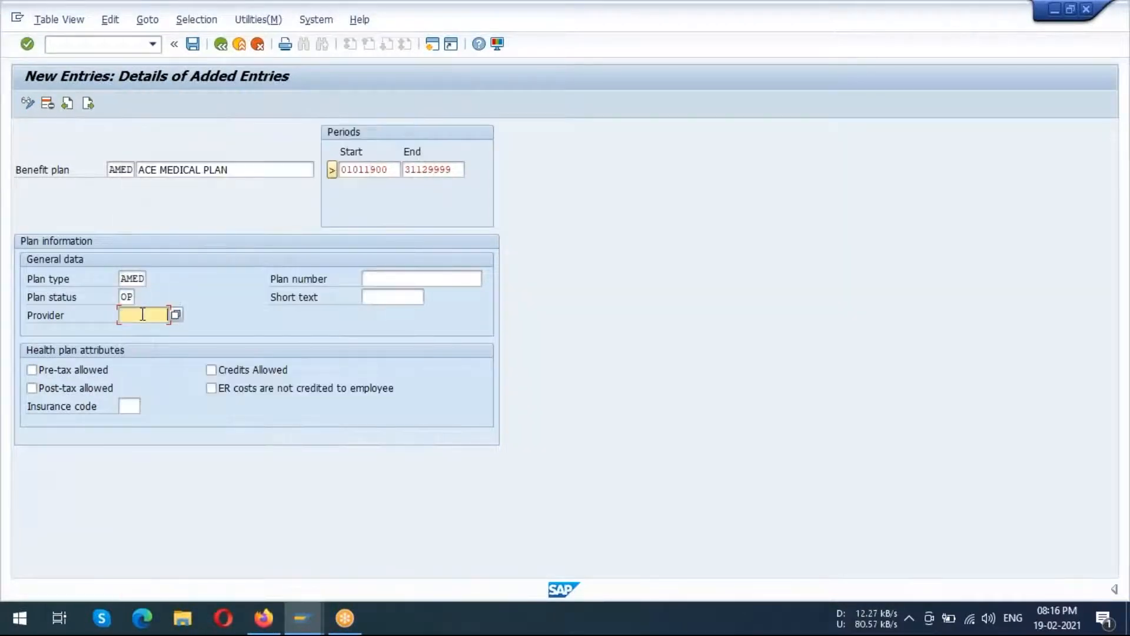
left_click(176, 314)
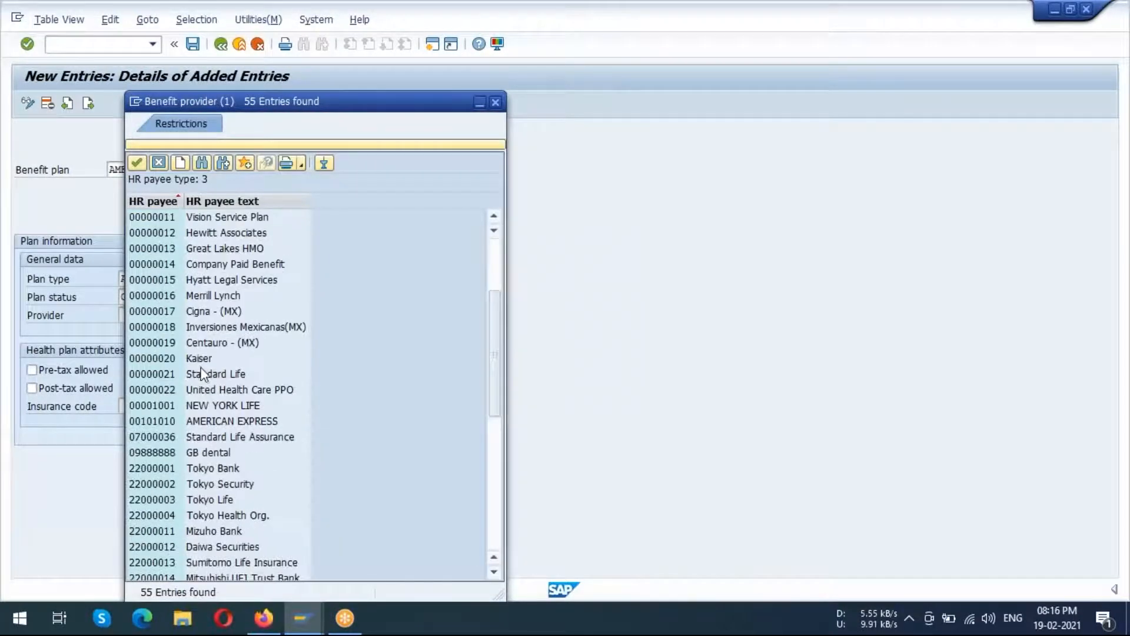
left_click(223, 412)
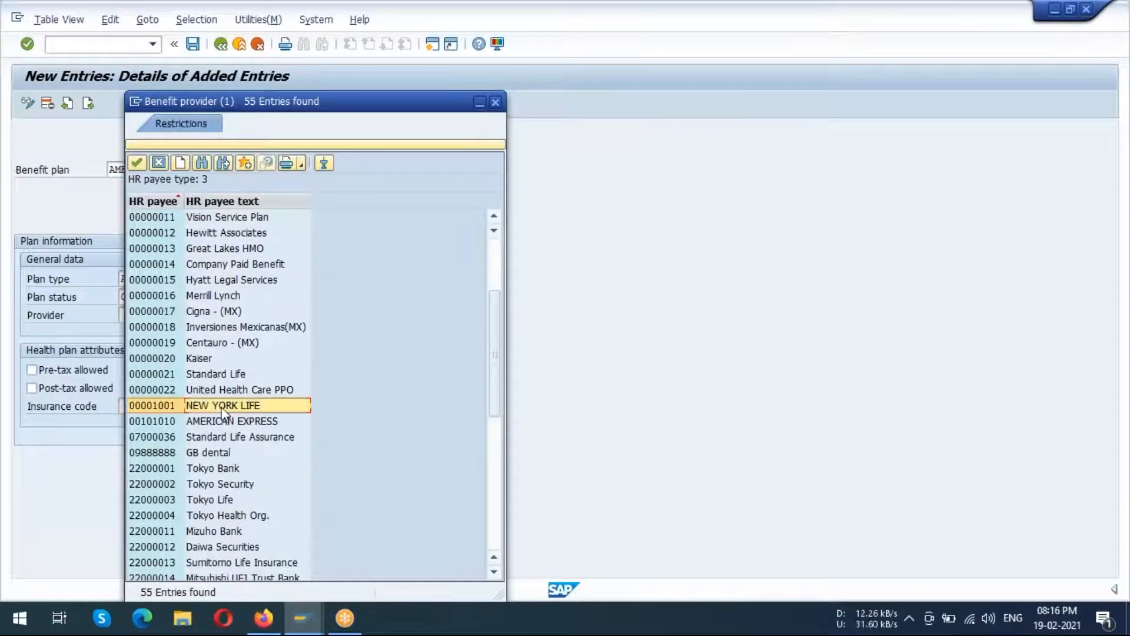
double_click(223, 410)
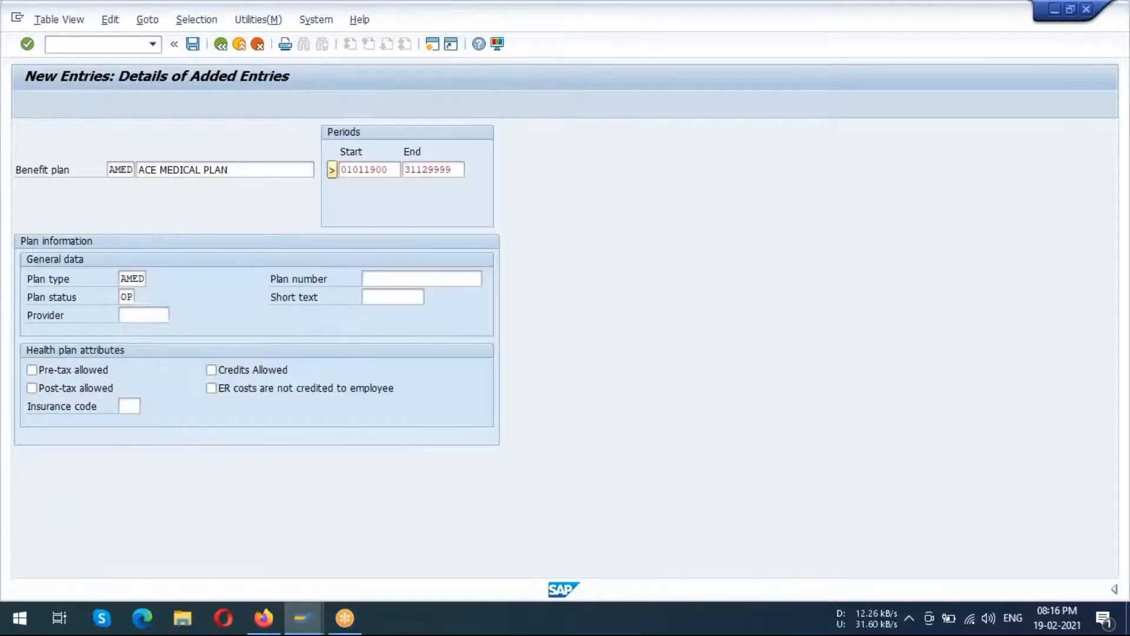
left_click(403, 278)
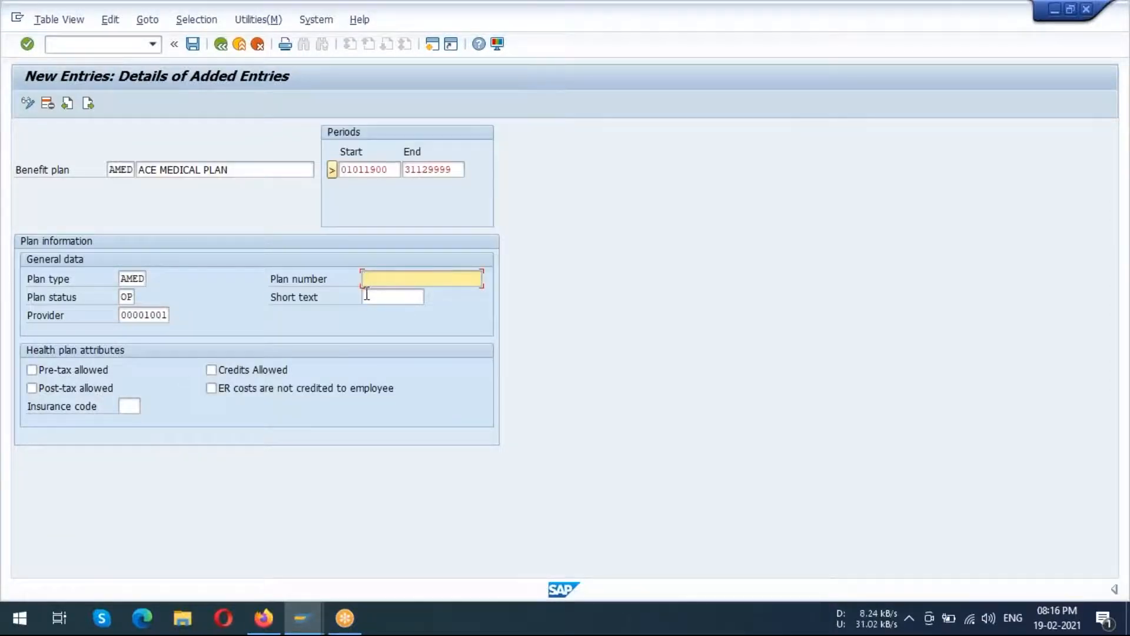
left_click(374, 298)
left_click(394, 281)
Set the medical plan's insurance code to HMO, Health Maintenance Organization.
left_click(130, 406)
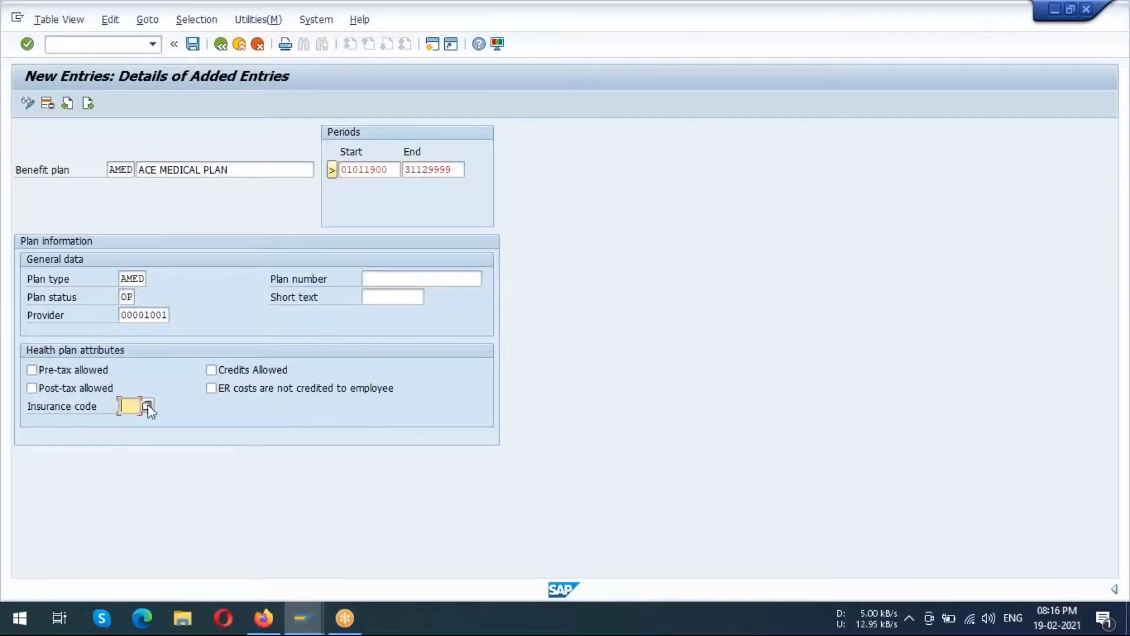
left_click(147, 406)
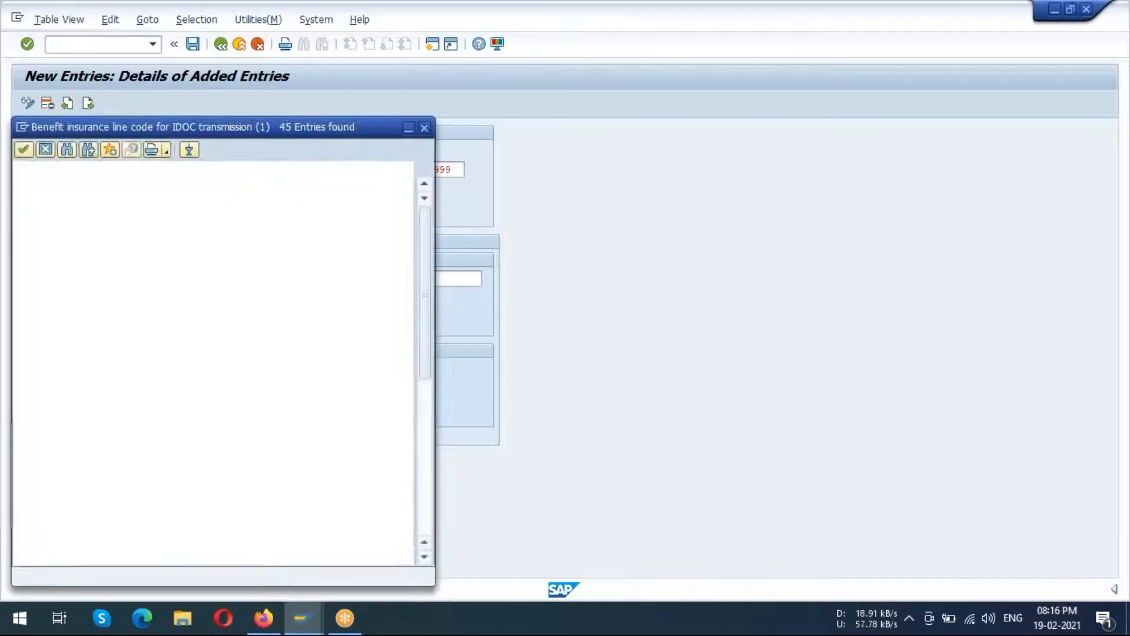
left_click(134, 332)
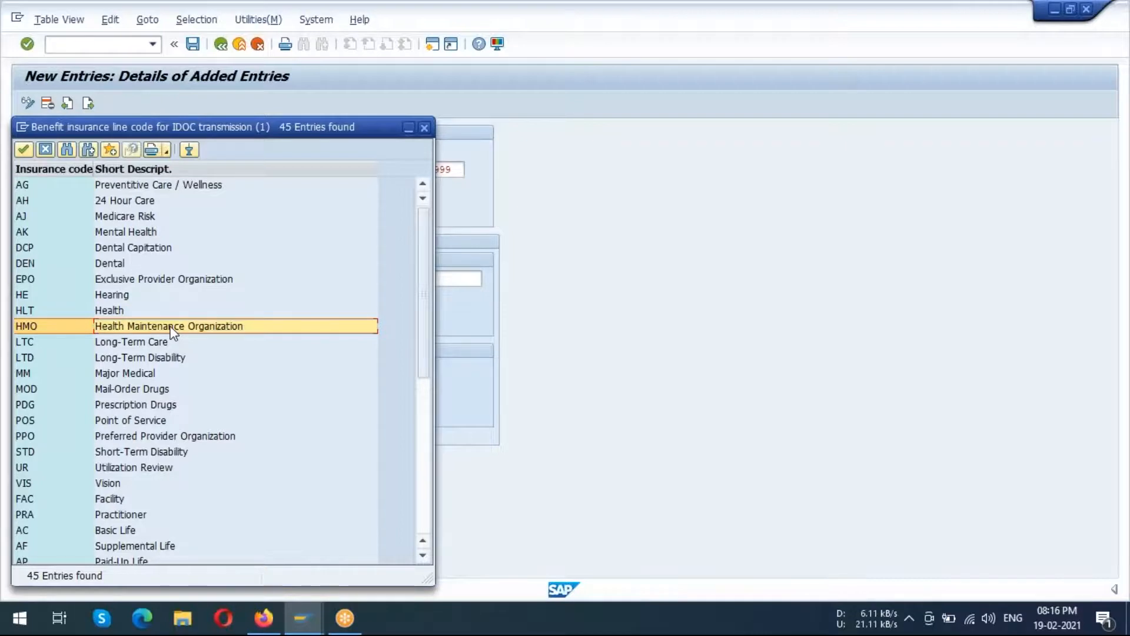
double_click(173, 326)
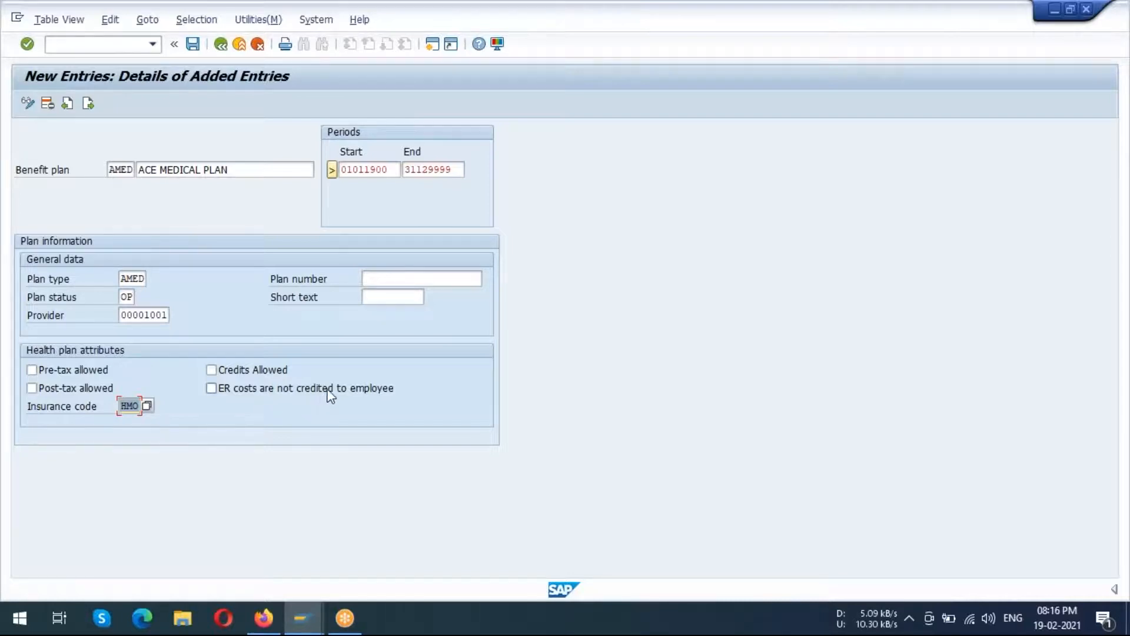
left_click(1106, 228)
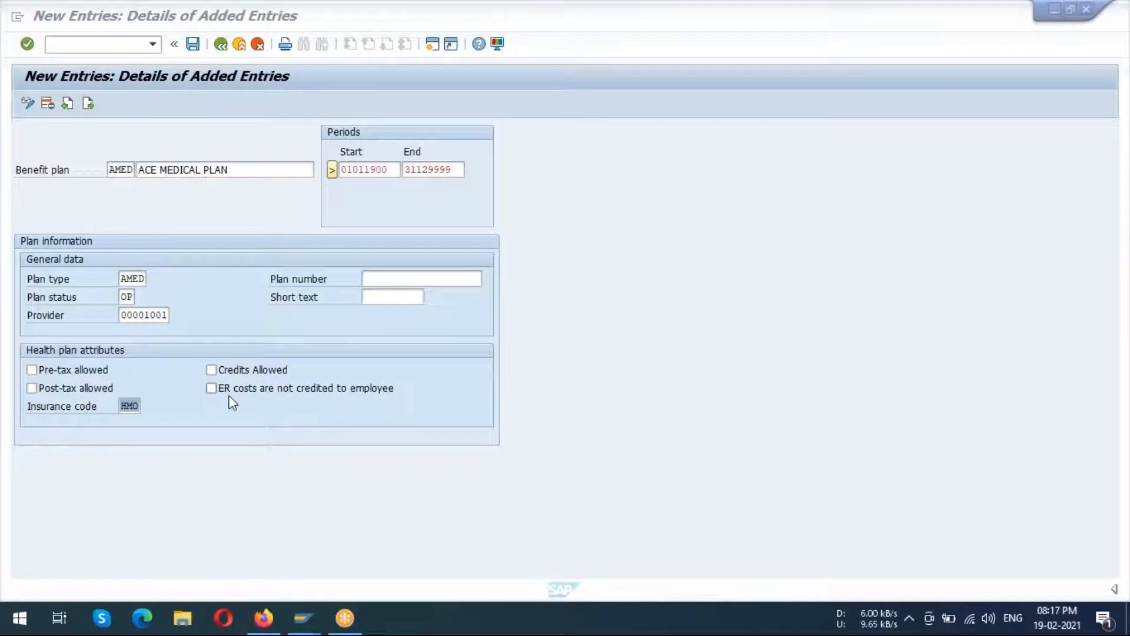
Enable post-tax allowed, pre-tax allowed, credits allowed and ER costs are not credited to employee for the medical plan.
left_click(32, 388)
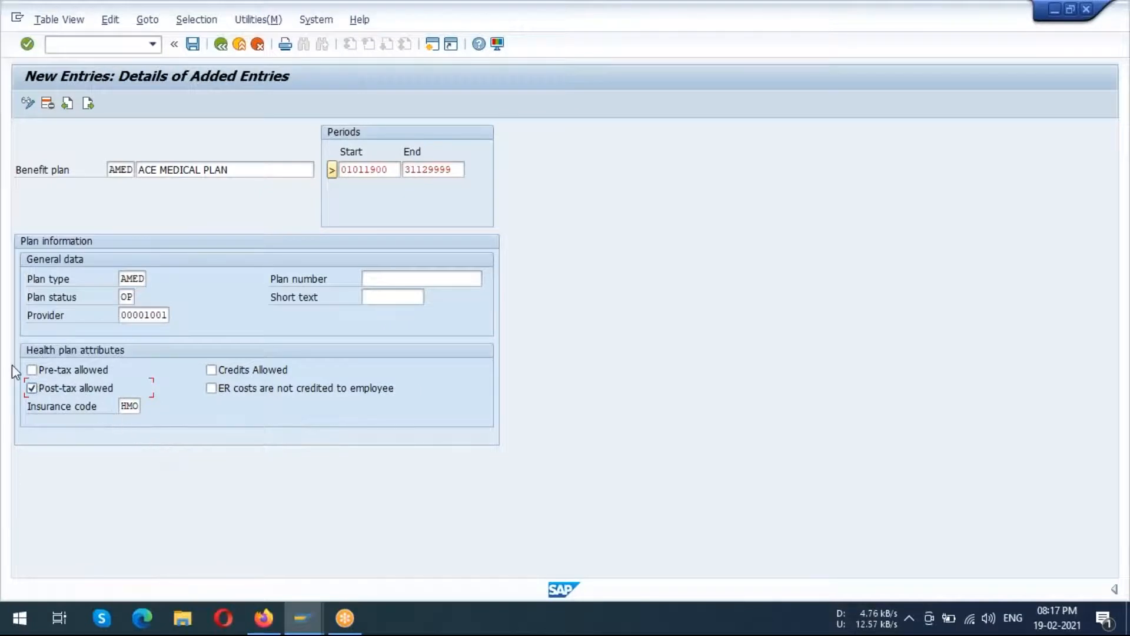
left_click(32, 370)
left_click(211, 370)
left_click(211, 388)
Save the AMED health plan in the ACE US GROUP customizing request and leave the new entry form.
left_click(193, 45)
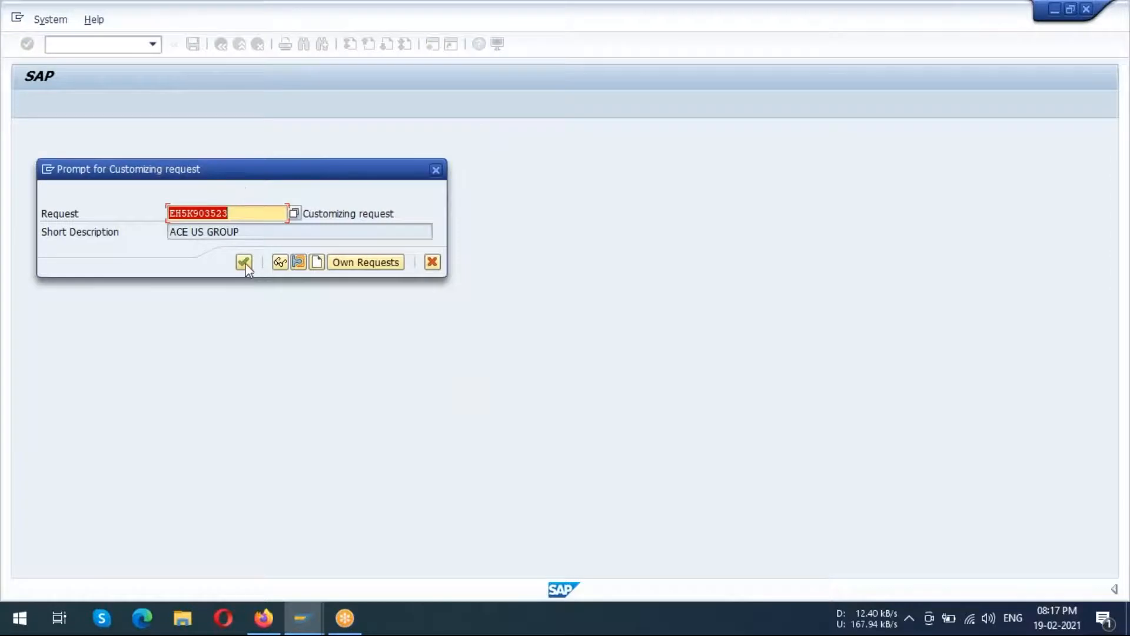
left_click(244, 262)
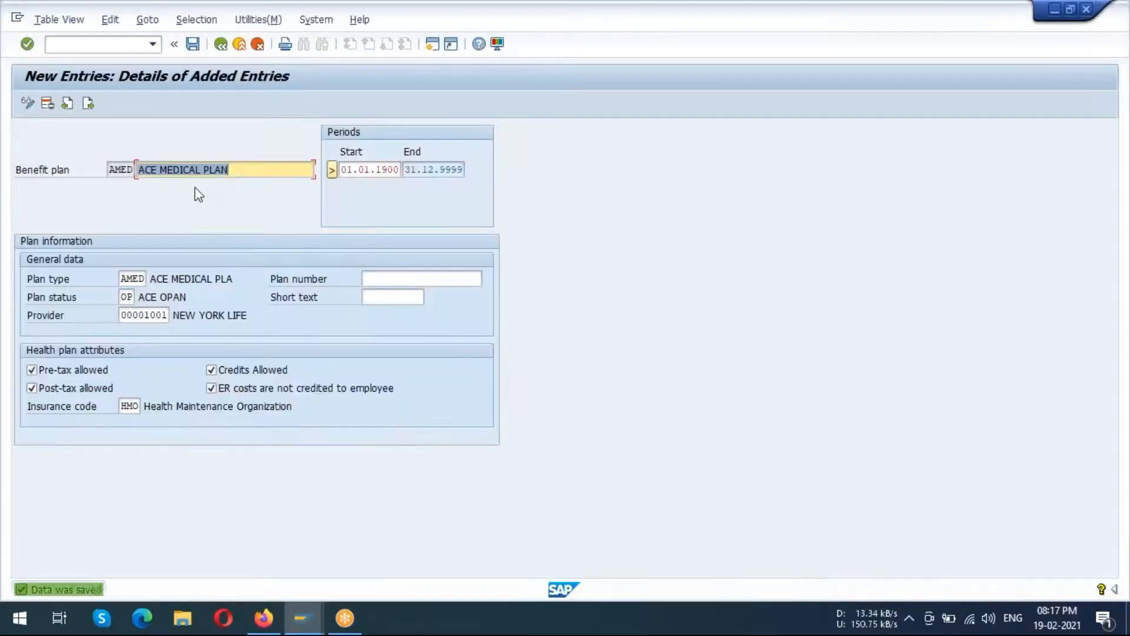
left_click(221, 44)
Create another health plan entry for benefit plan ADEN with the description ACE DENTAL PLAN.
left_click(76, 107)
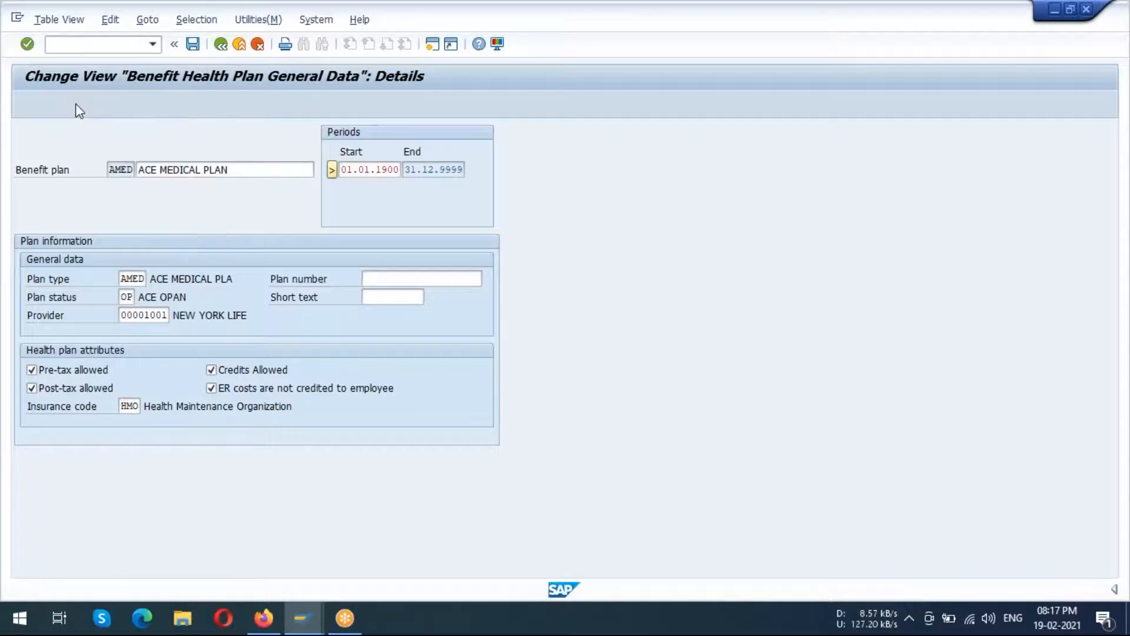
type("AD")
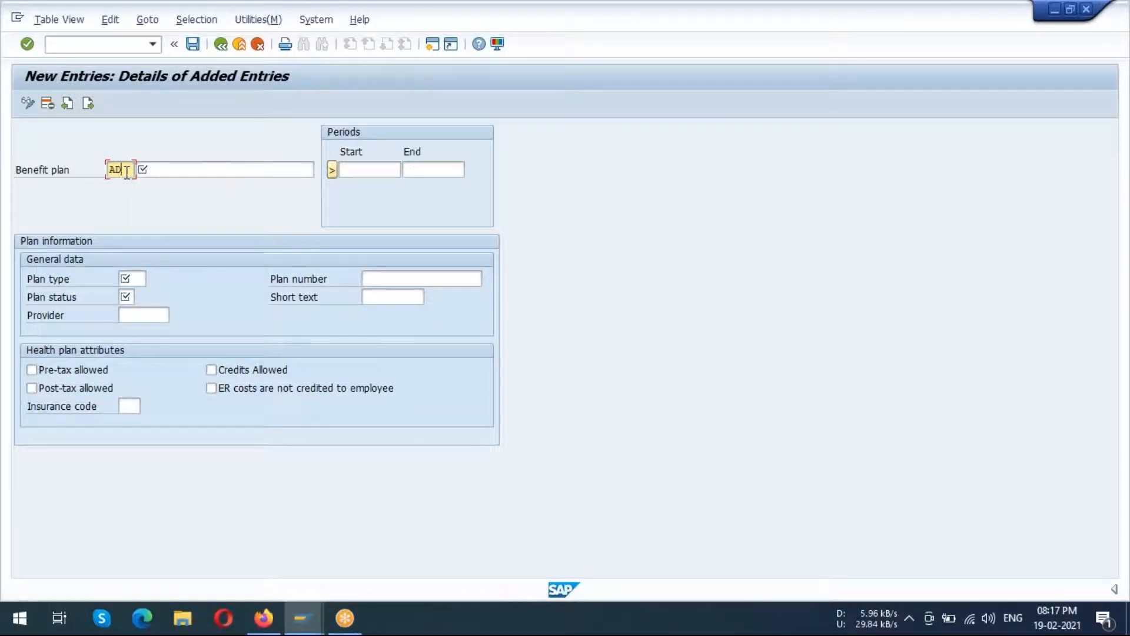
type("EN")
left_click(162, 166)
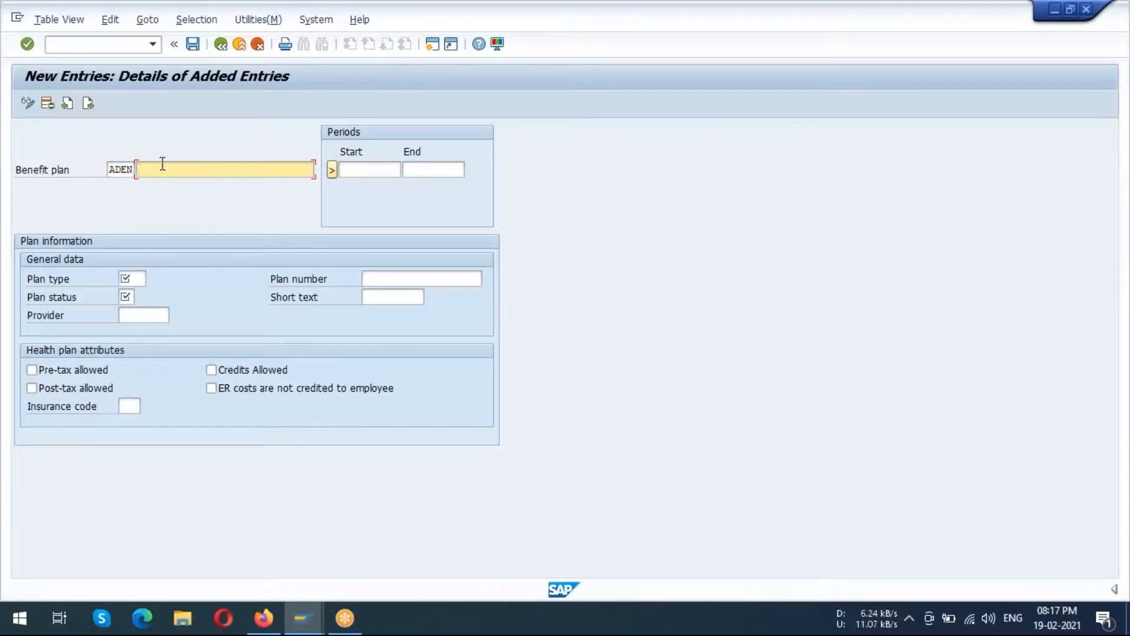
type("ACE")
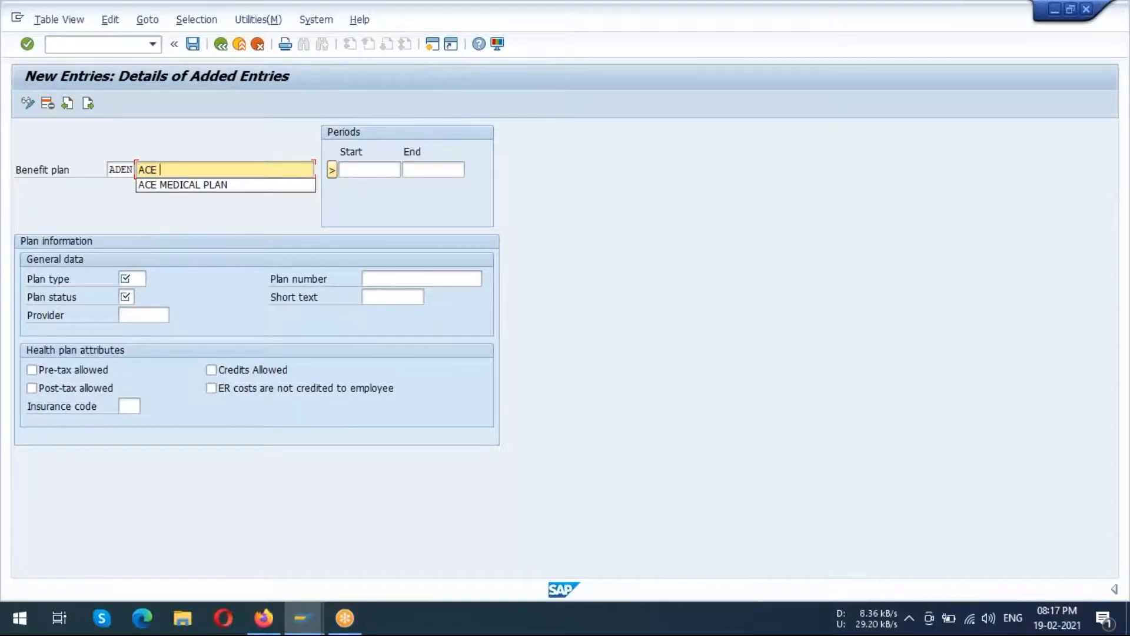
type(" DENTAL ")
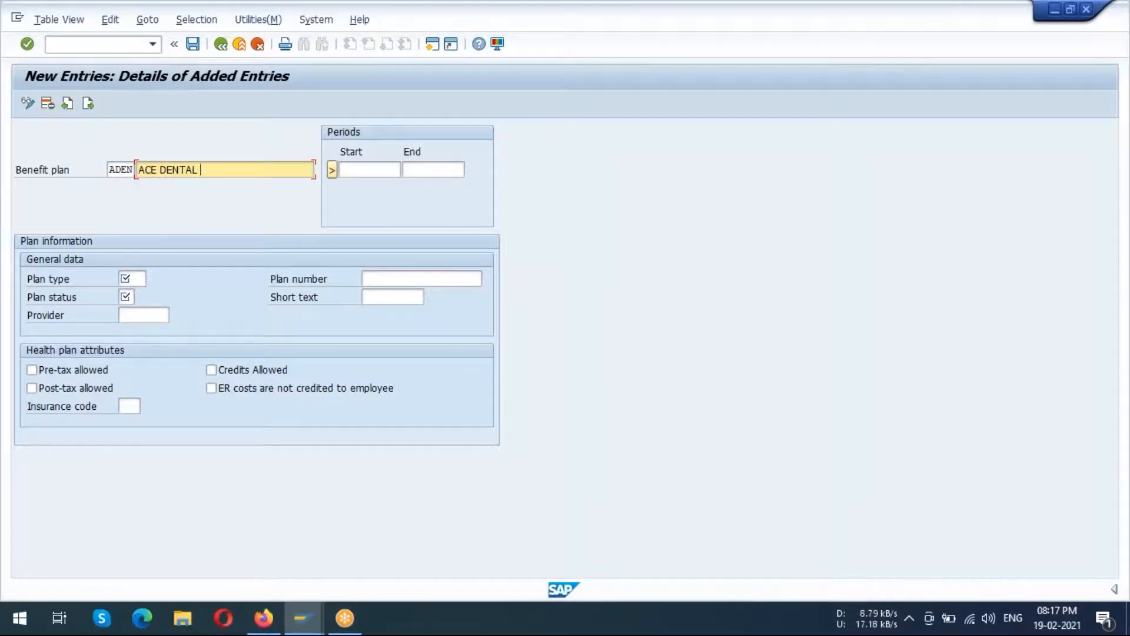
type("PLAN")
Set the validity period of plan ADEN to start 01011900 and end 31129999.
left_click(356, 169)
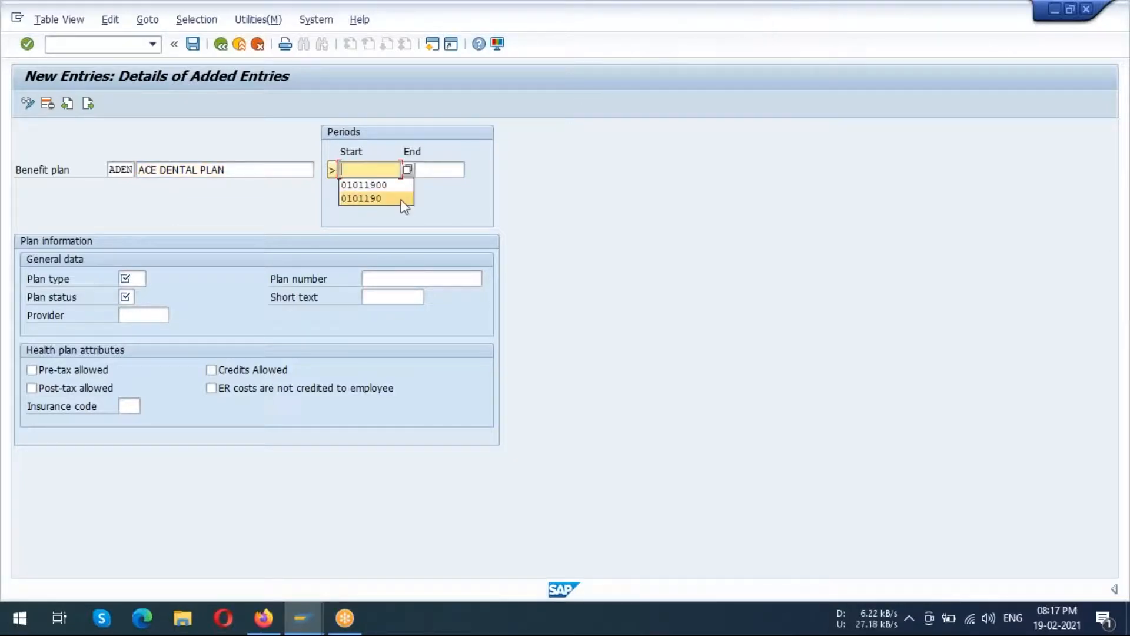
left_click(377, 184)
left_click(434, 169)
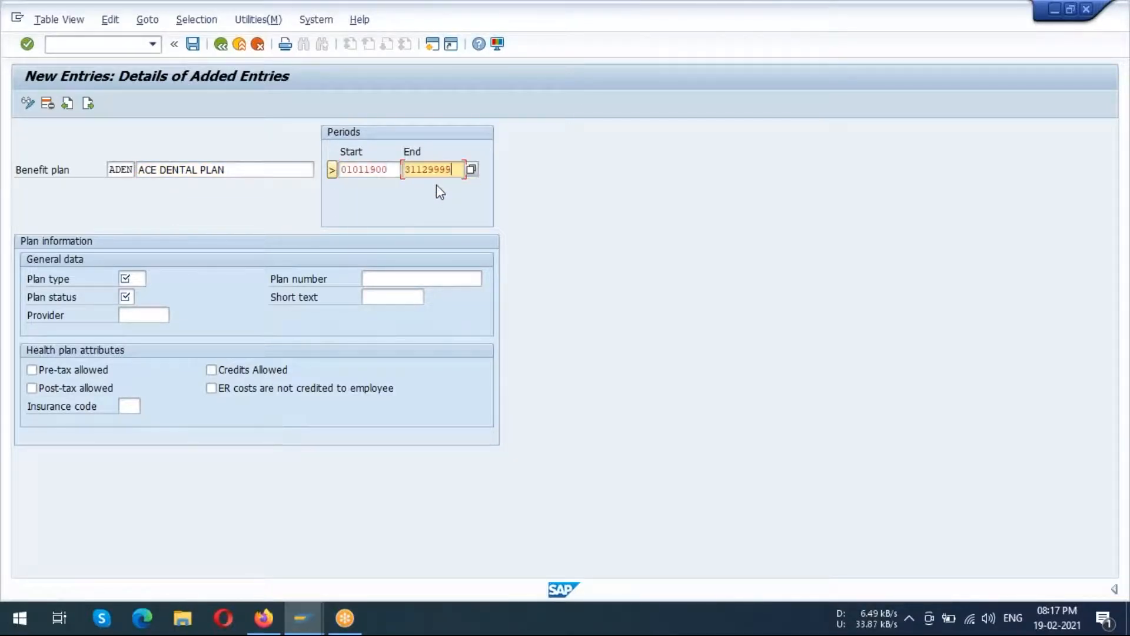
Set the plan type of the ACE DENTAL PLAN entry to ADEN.
left_click(399, 278)
left_click(376, 297)
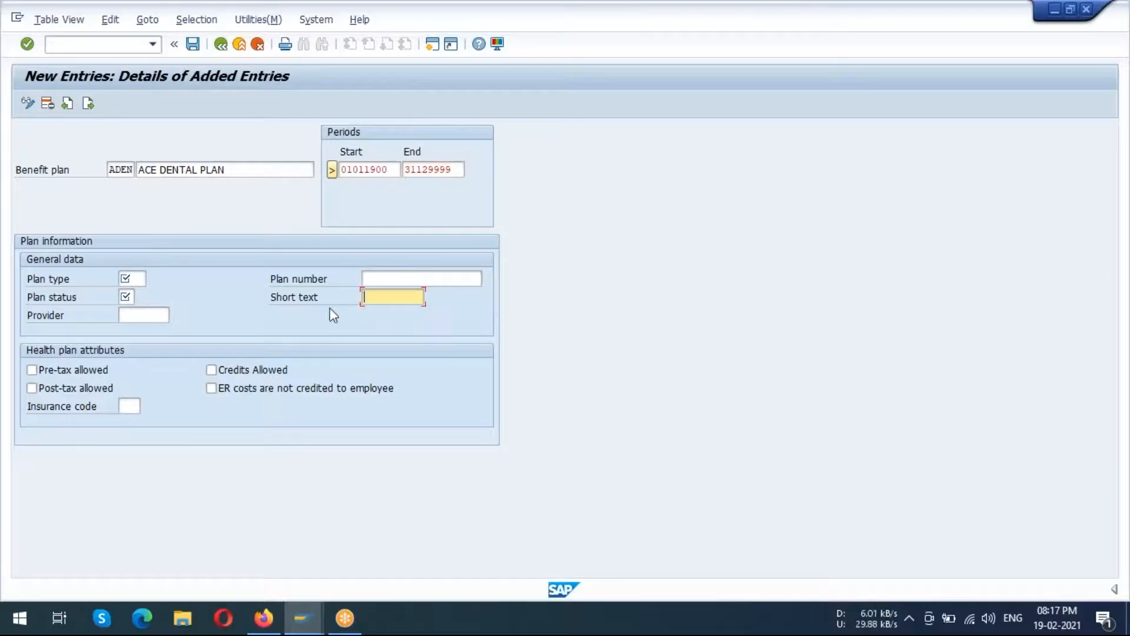
left_click(134, 276)
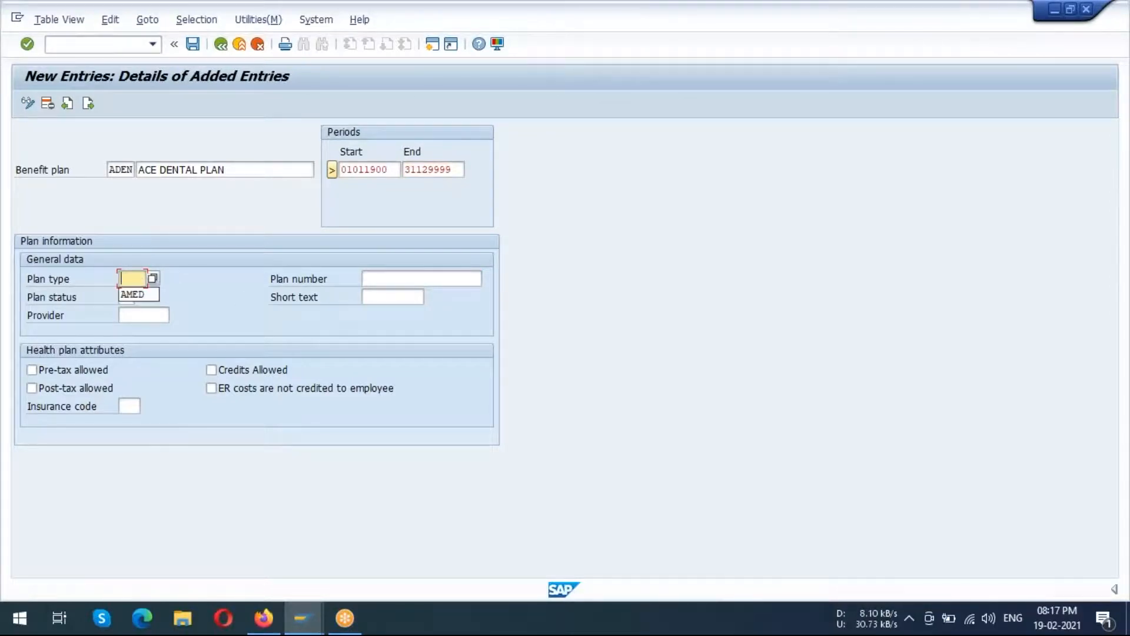
left_click(153, 280)
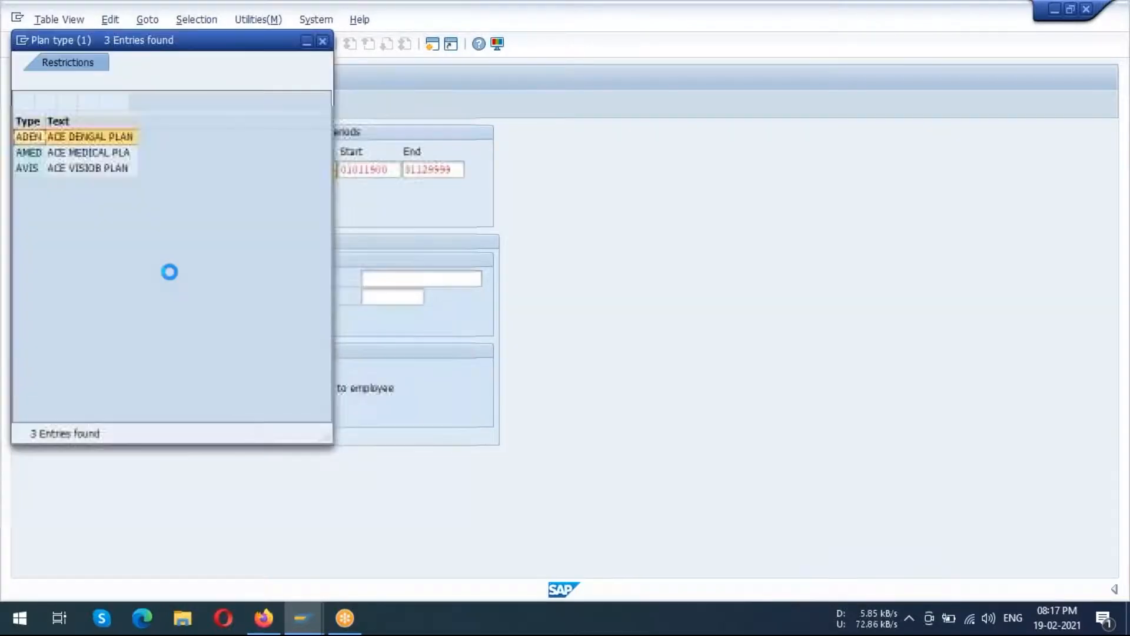
double_click(93, 138)
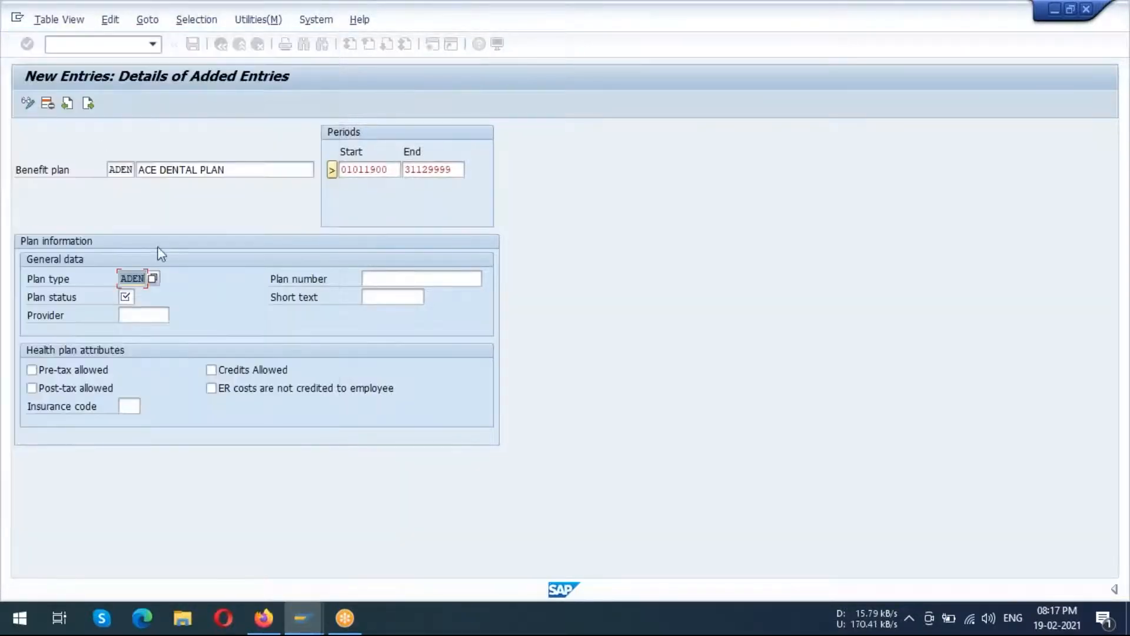
Set the dental plan's status to OP and its provider to 00001001.
left_click(128, 297)
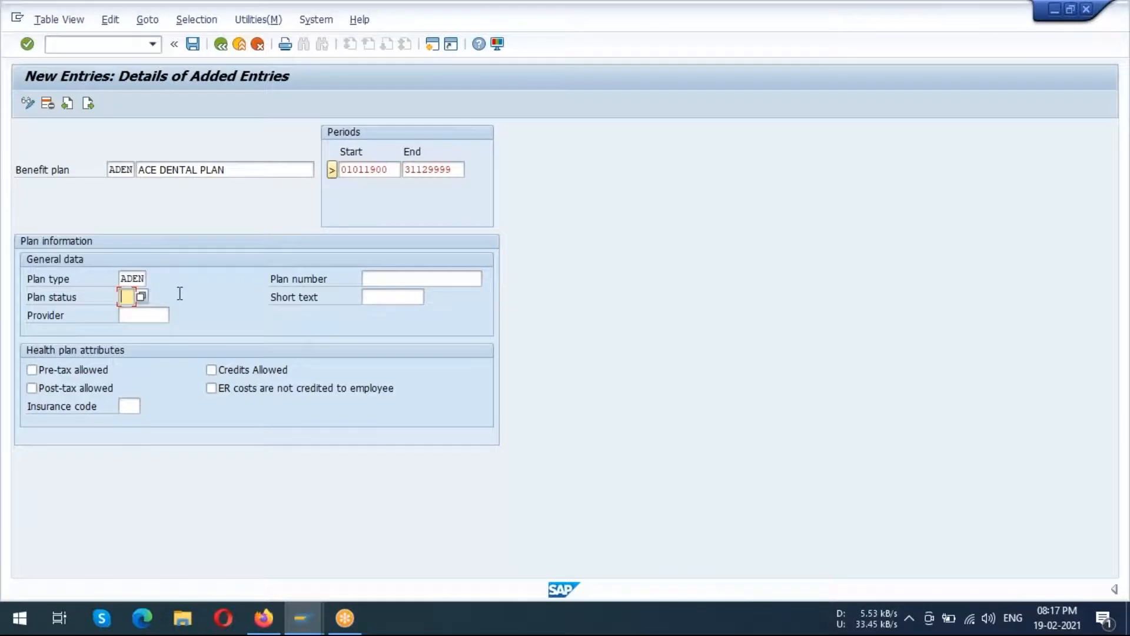
type("OP")
left_click(167, 316)
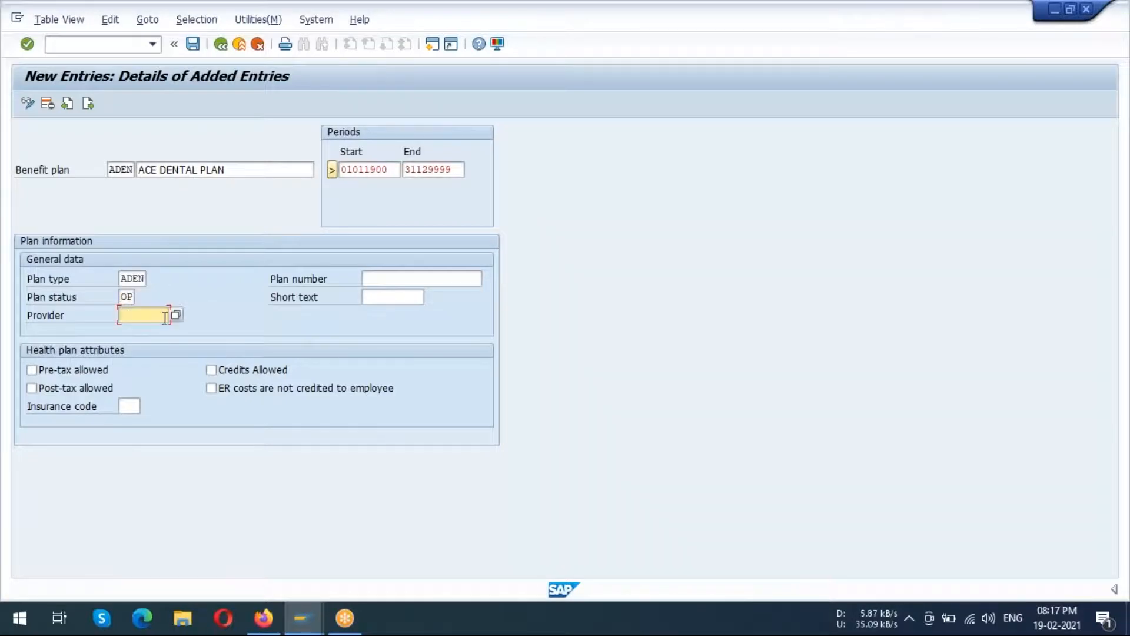
left_click(159, 318)
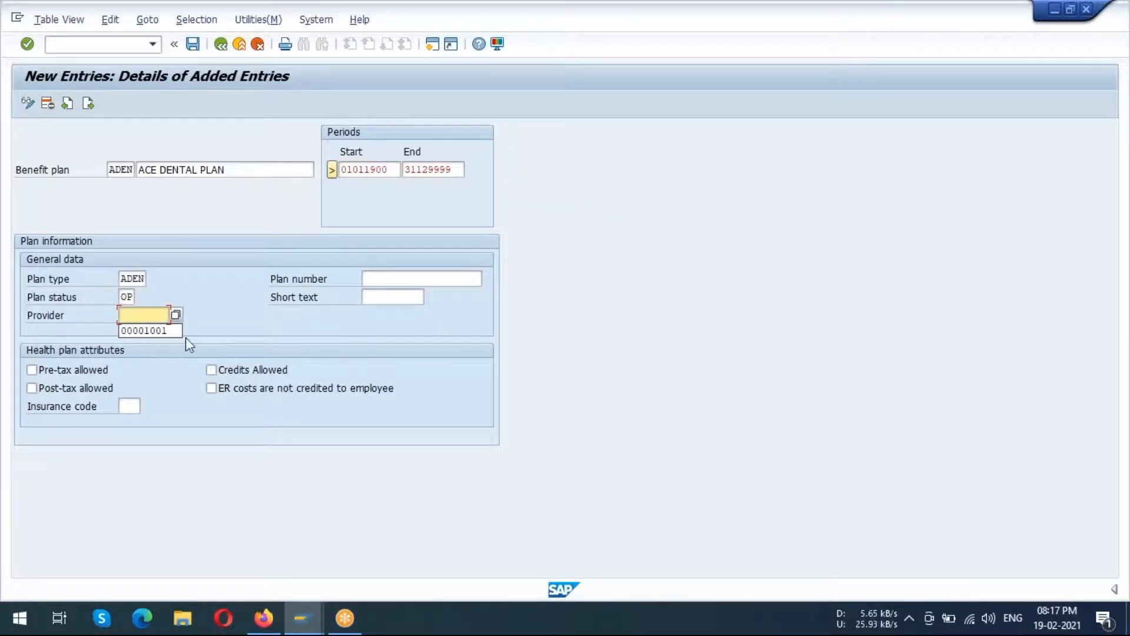
left_click(143, 330)
Enable pre-tax, post-tax, credits allowed and ER costs are not credited to employee for the dental plan, with insurance code HMO.
left_click(69, 372)
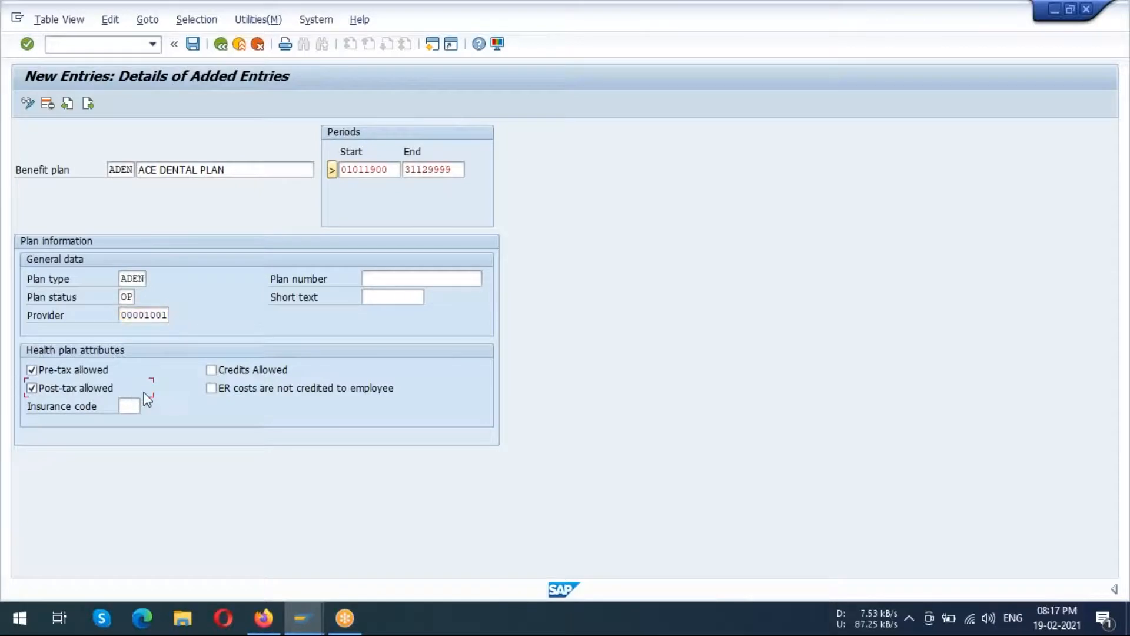
left_click(240, 393)
left_click(135, 407)
left_click(130, 422)
Save the ADEN health plan and return to the health plan general data overview.
left_click(193, 45)
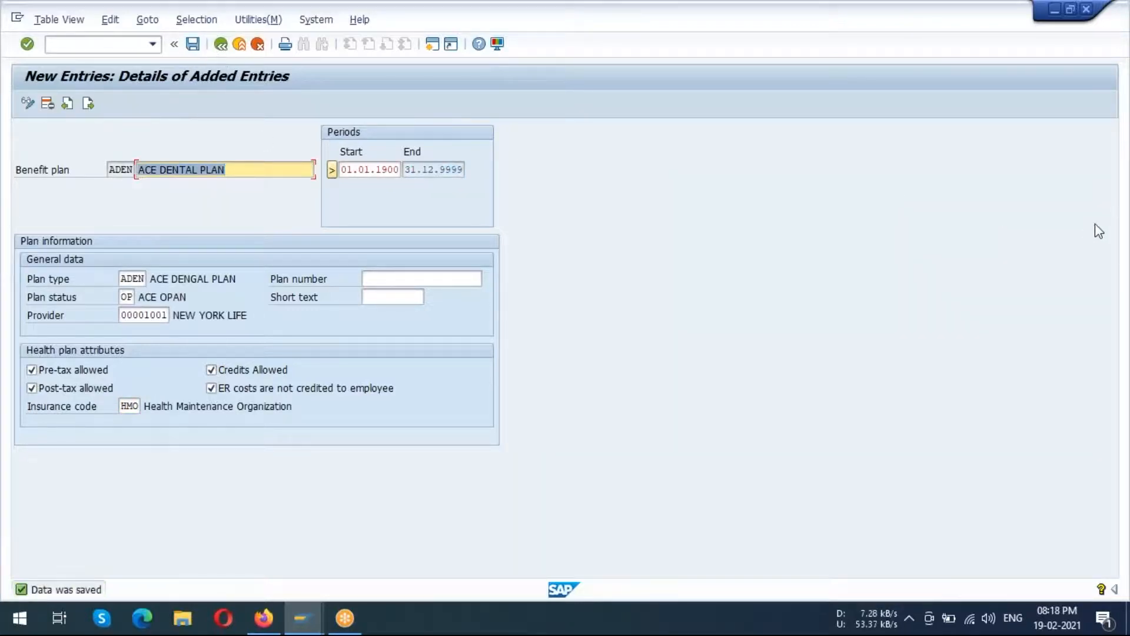
left_click(1107, 238)
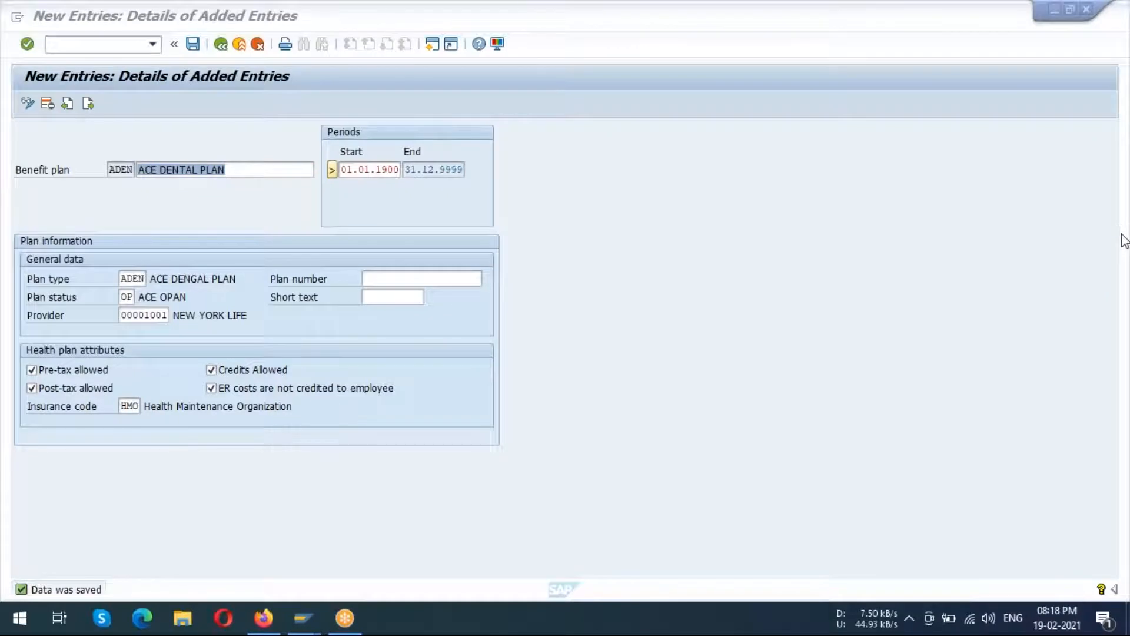
left_click(757, 241)
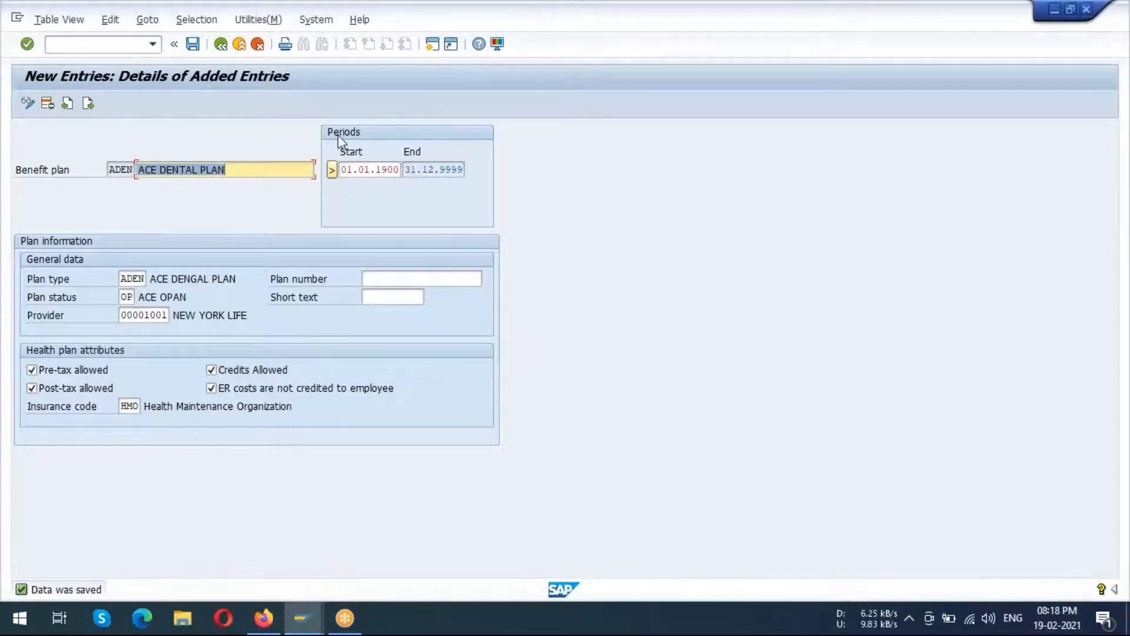
left_click(221, 46)
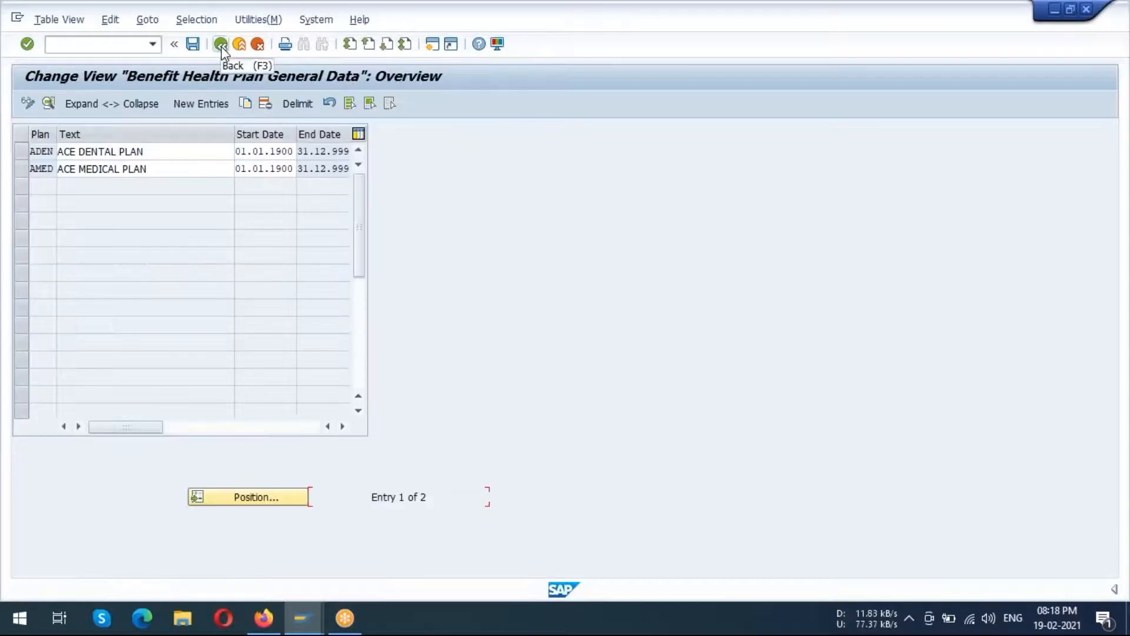
Create a new health plan entry for benefit plan AVOS with the description ACE VISION PLAN.
left_click(202, 106)
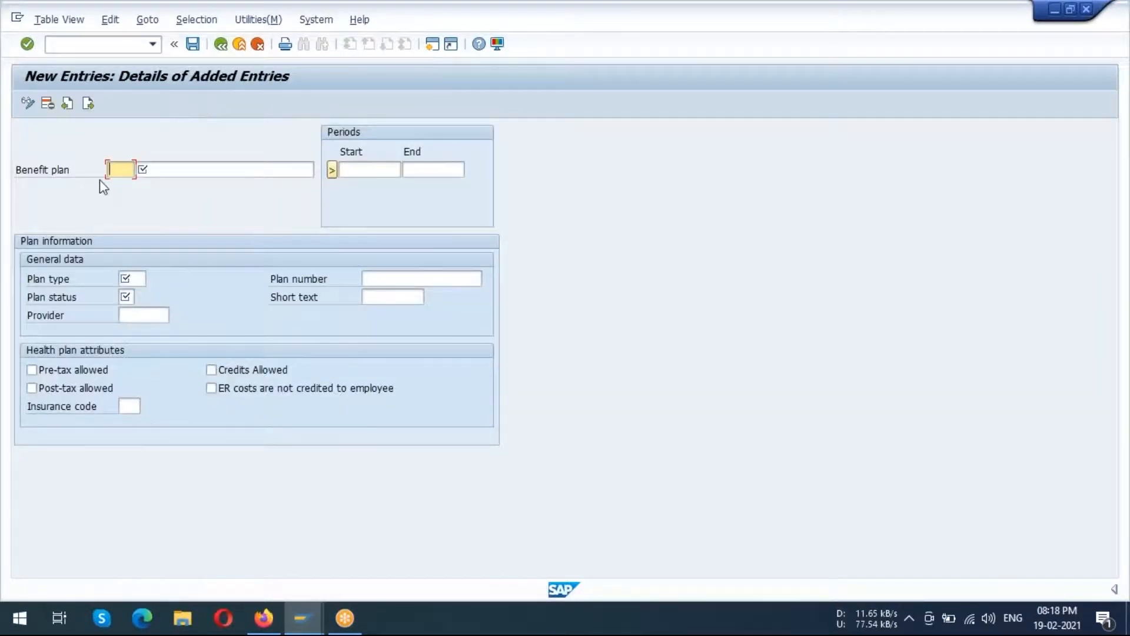
type("AVDS")
left_click(258, 169)
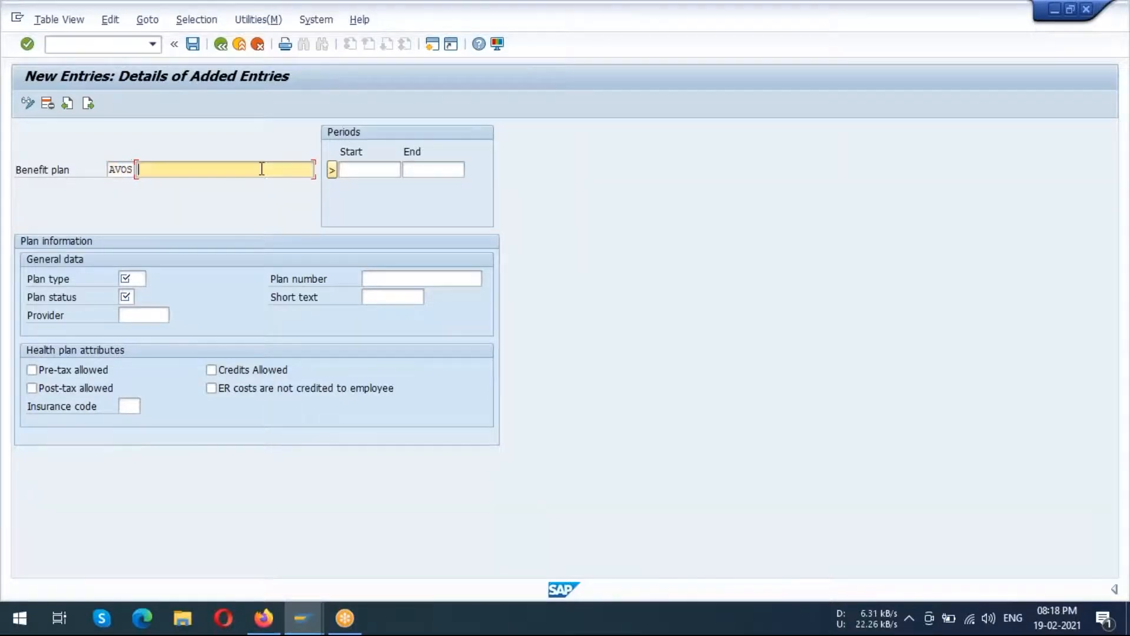
type("ACE VISION PLAN")
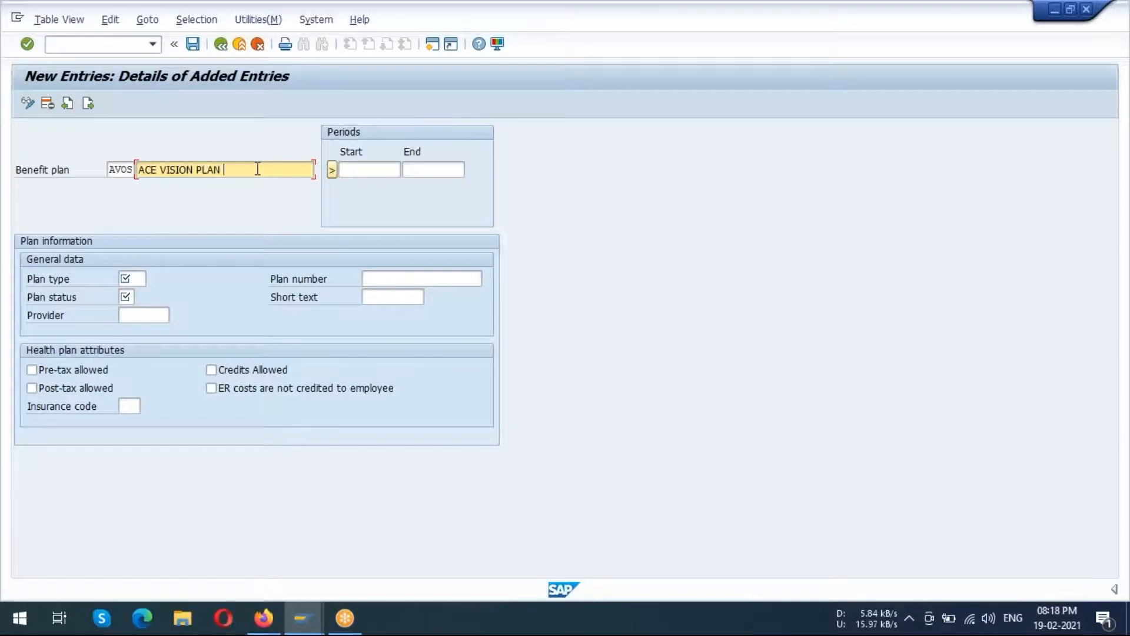
Set the validity period of plan AVOS to start 01011900 and end 31129999.
left_click(361, 169)
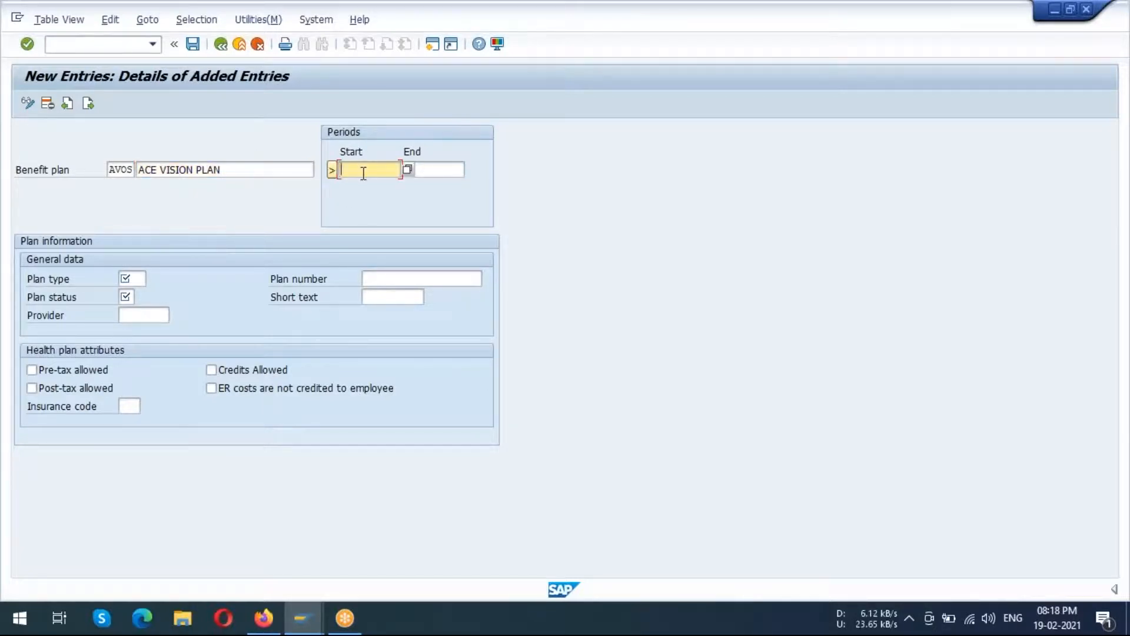
left_click(363, 172)
left_click(381, 186)
left_click(429, 171)
left_click(431, 170)
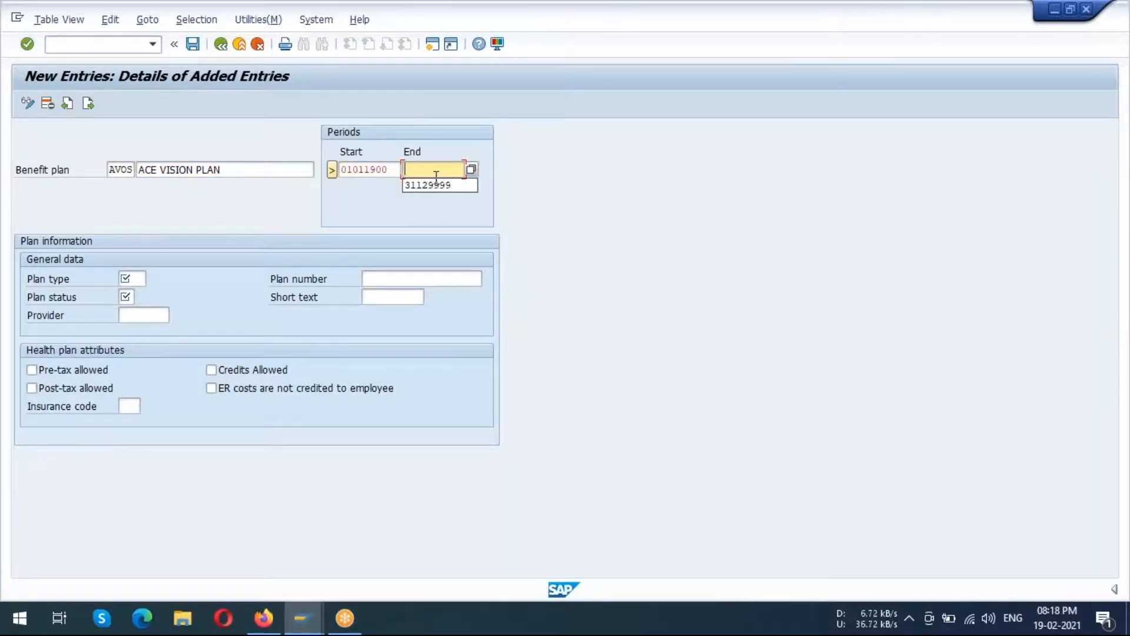
left_click(435, 184)
Fill in the vision plan's general data with plan type ADEN, plan status OP and provider 00001001.
left_click(143, 282)
left_click(131, 292)
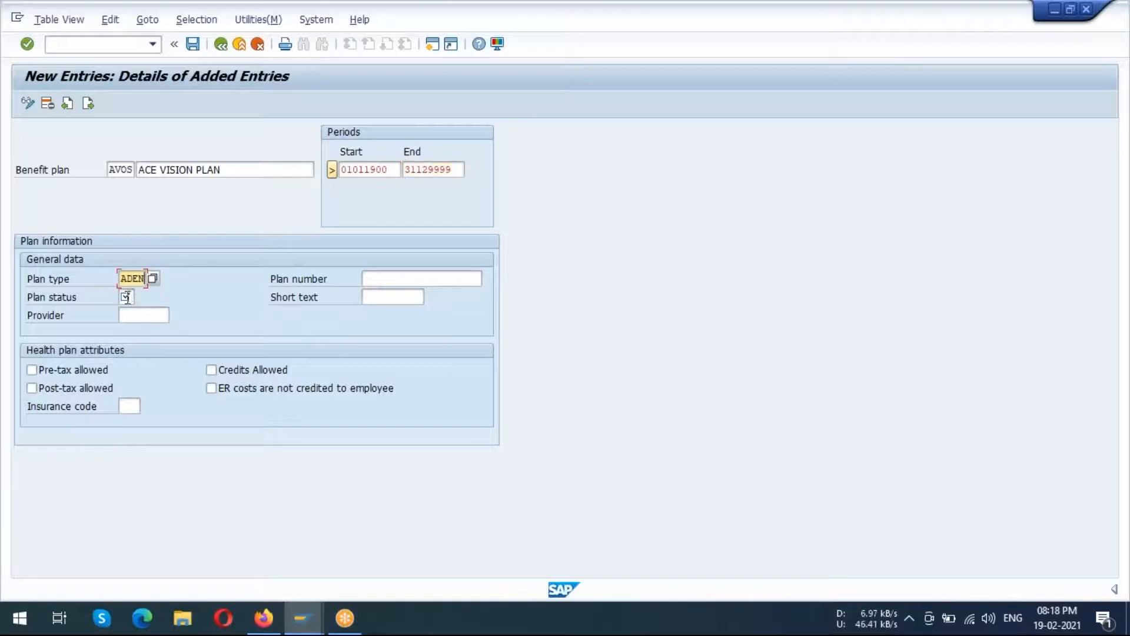
left_click(126, 297)
left_click(174, 281)
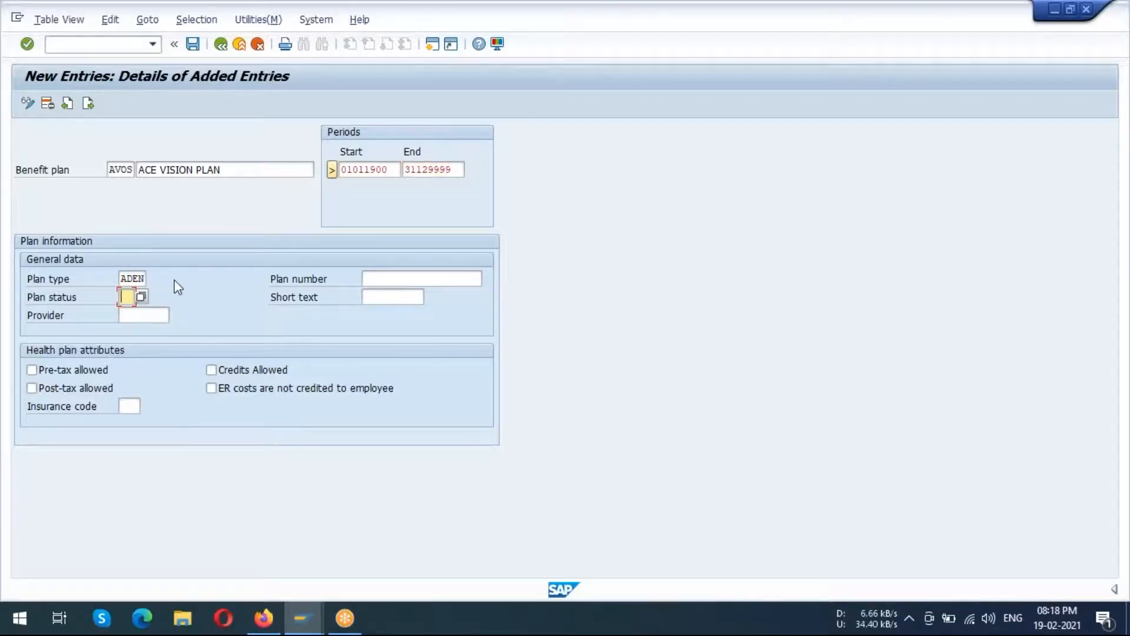
left_click(132, 298)
left_click(139, 310)
left_click(141, 315)
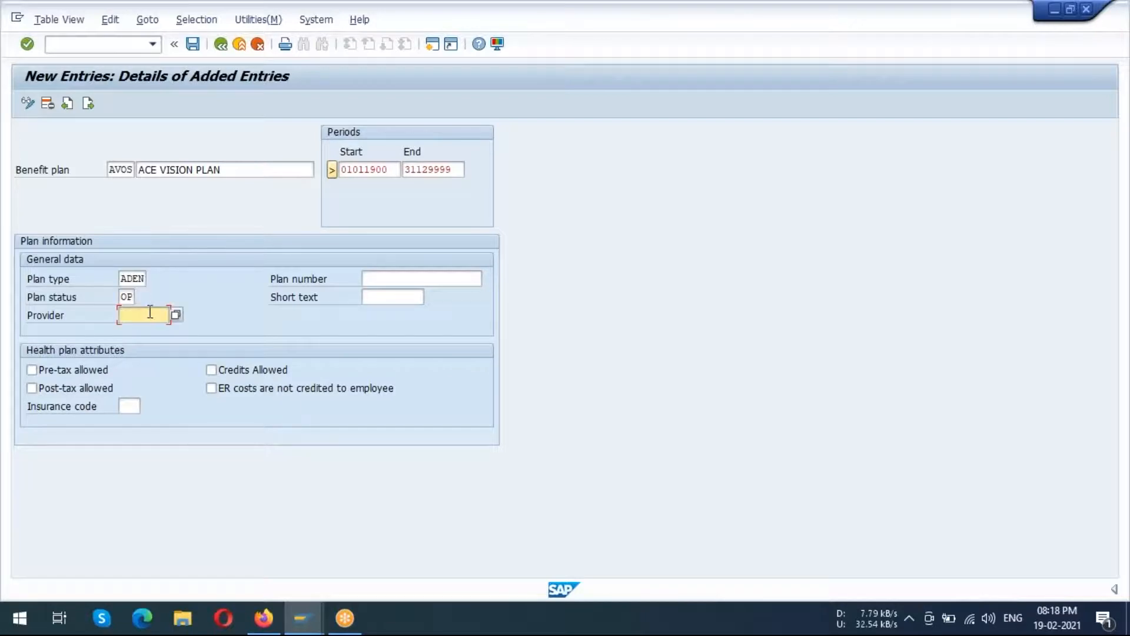
left_click(152, 328)
Change the vision plan's plan type to AVIS using the list of available plan types.
left_click(135, 282)
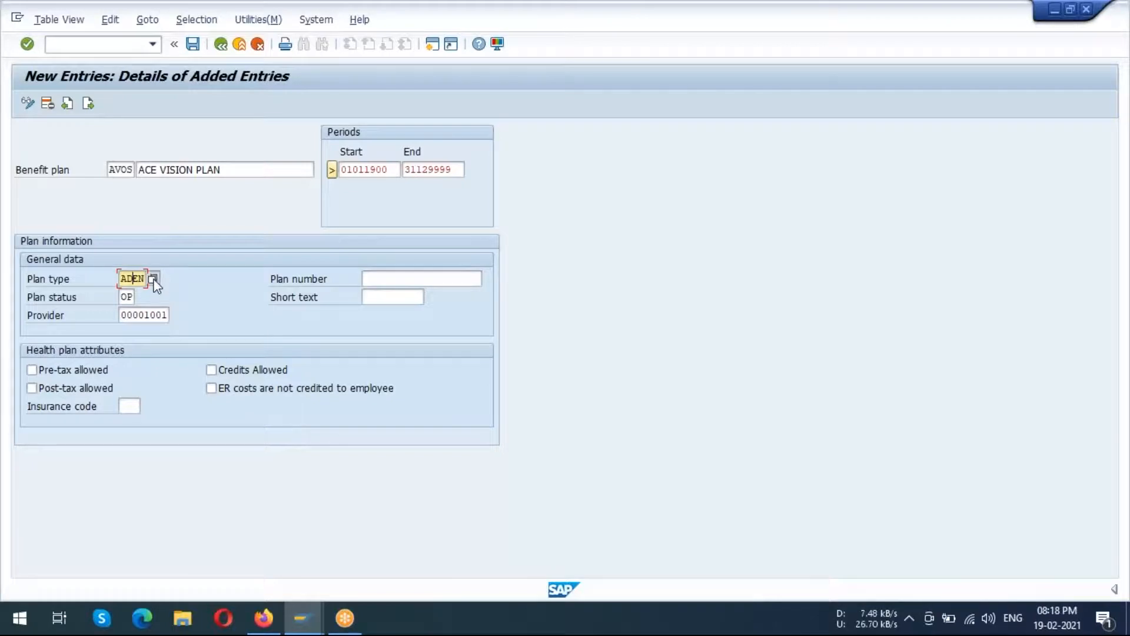
left_click(152, 278)
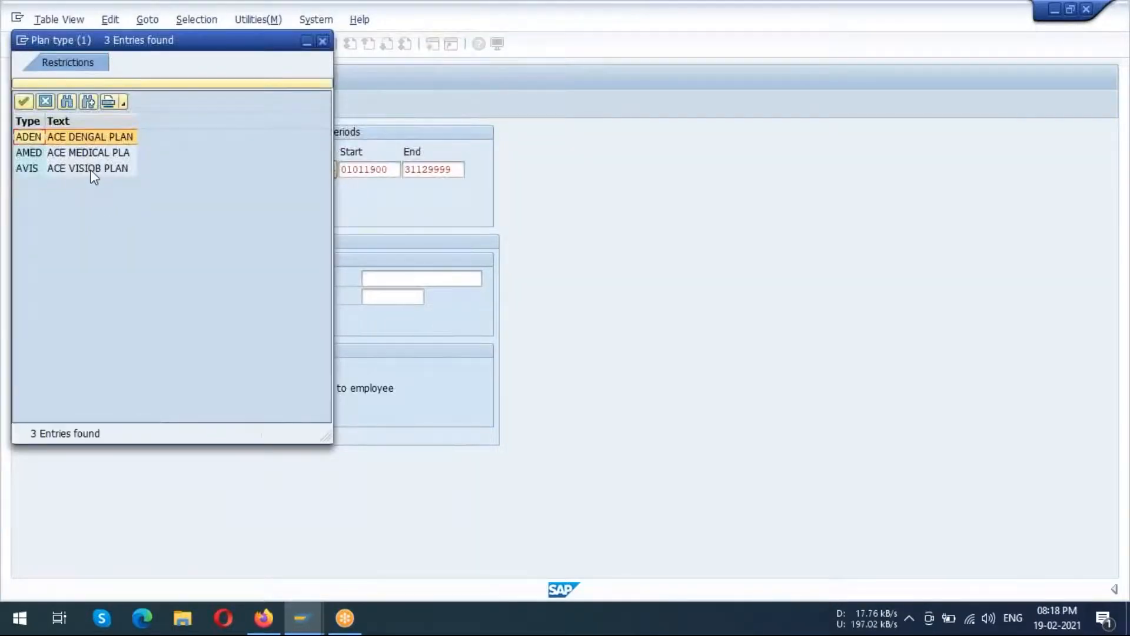
left_click(83, 169)
left_click(82, 170)
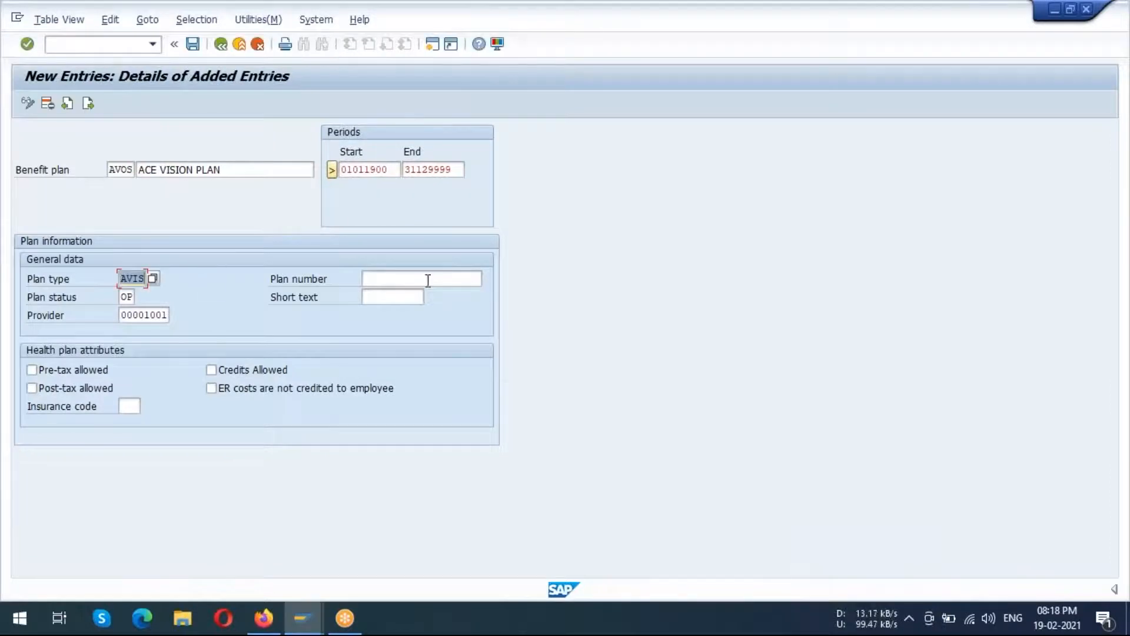
Enable pre-tax and post-tax allowed for the vision plan and set its insurance code to HMO.
left_click(32, 369)
left_click(31, 388)
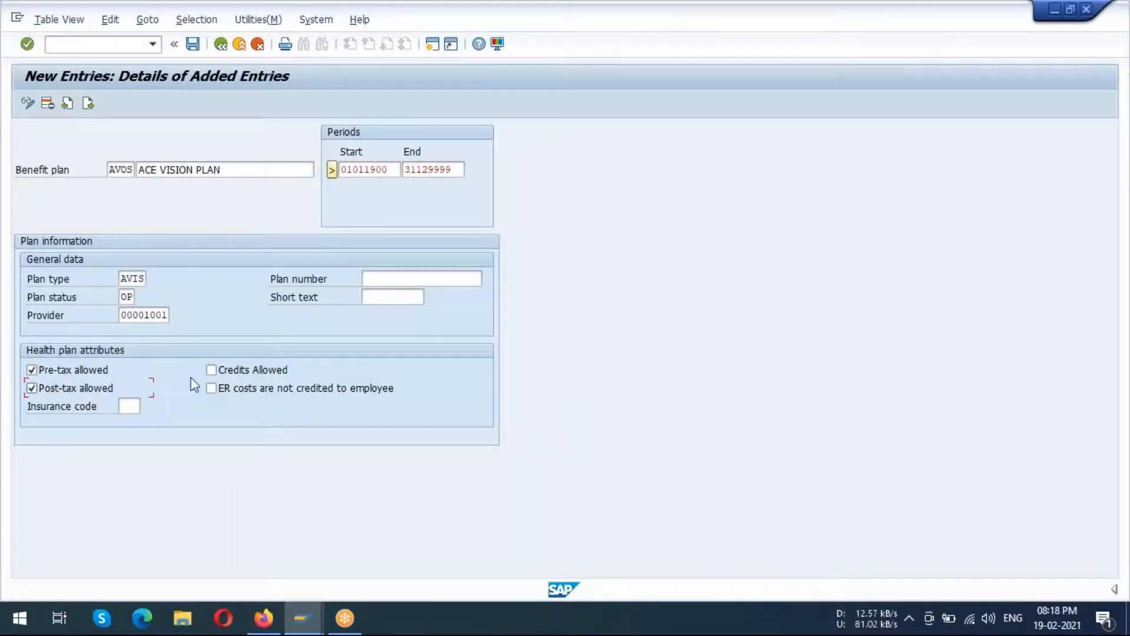
left_click(127, 406)
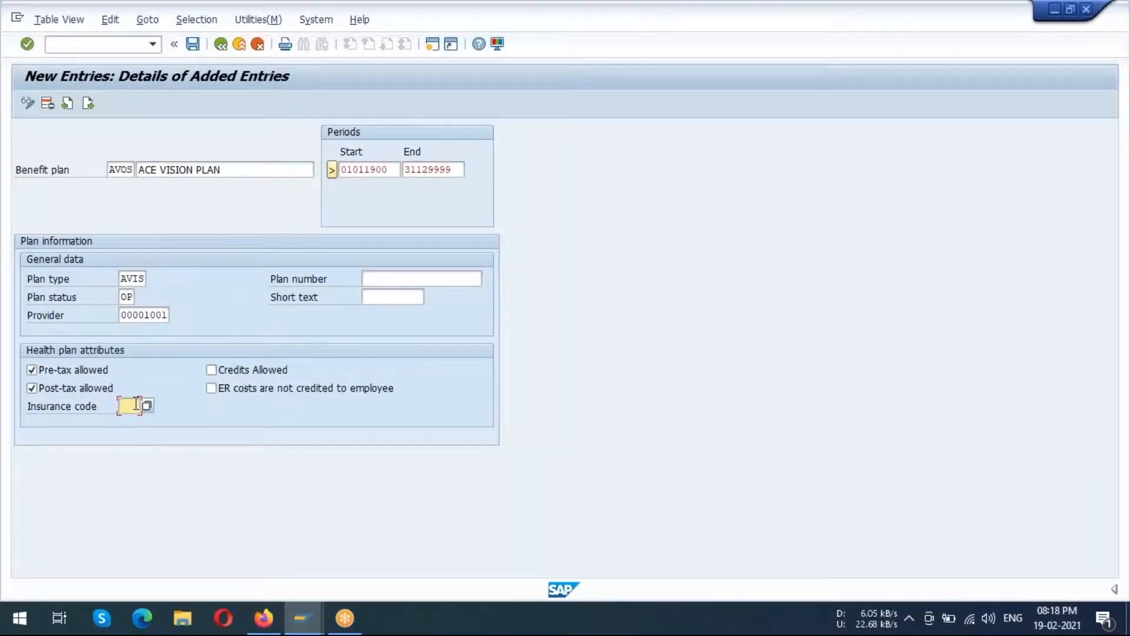
key("BackSpace")
Save the AVOS health plan and go back to the implementation guide structure.
left_click(193, 45)
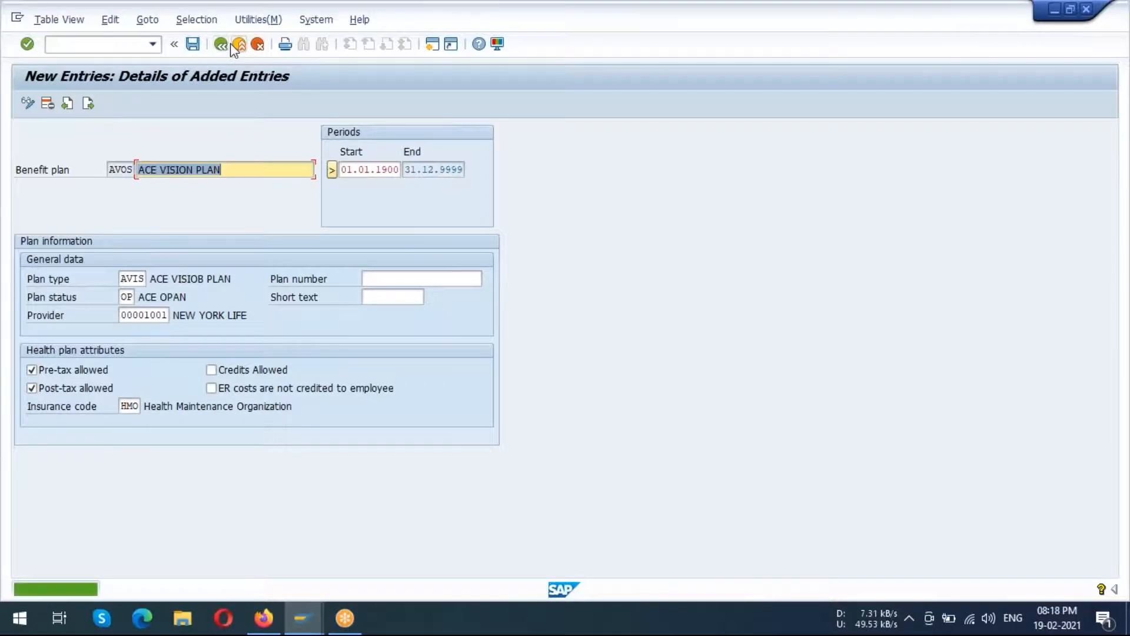
left_click(221, 44)
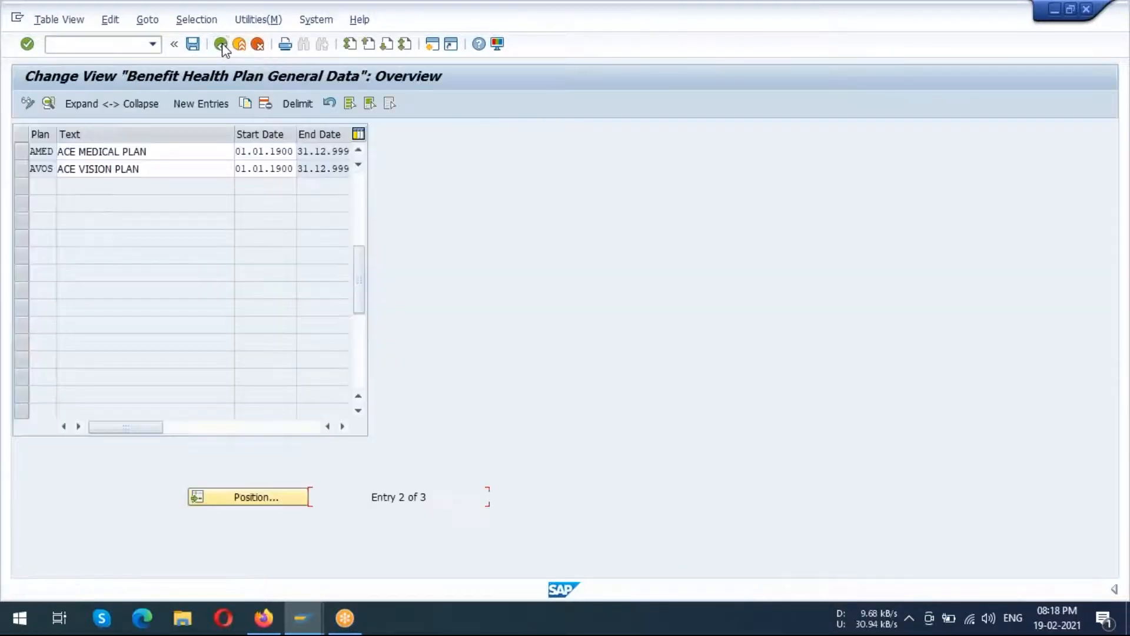
left_click(221, 44)
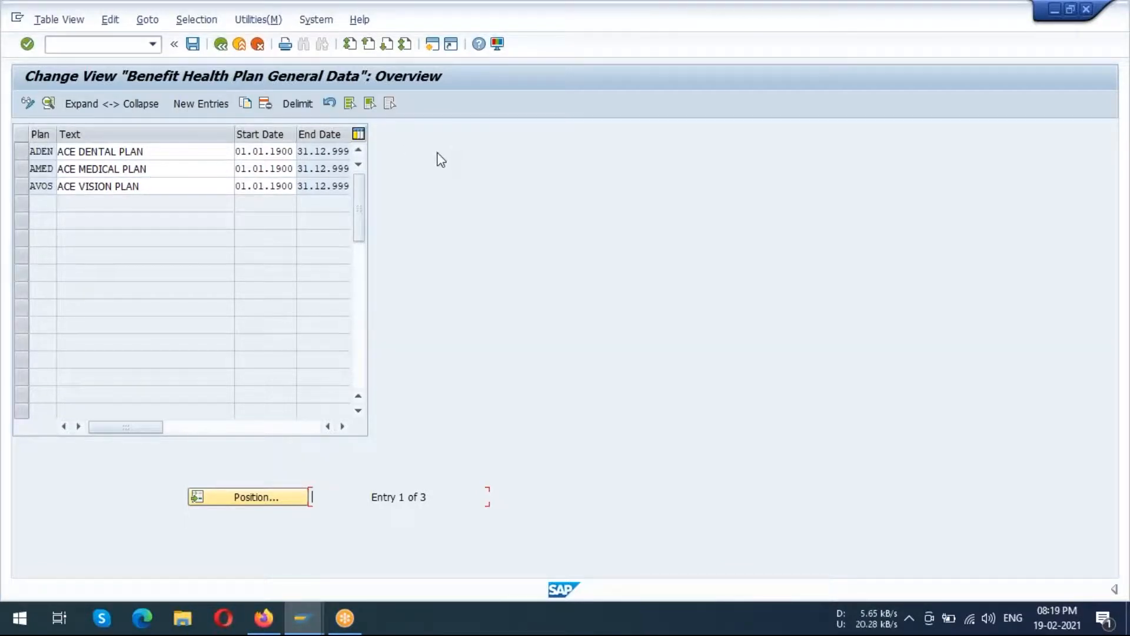
left_click(221, 44)
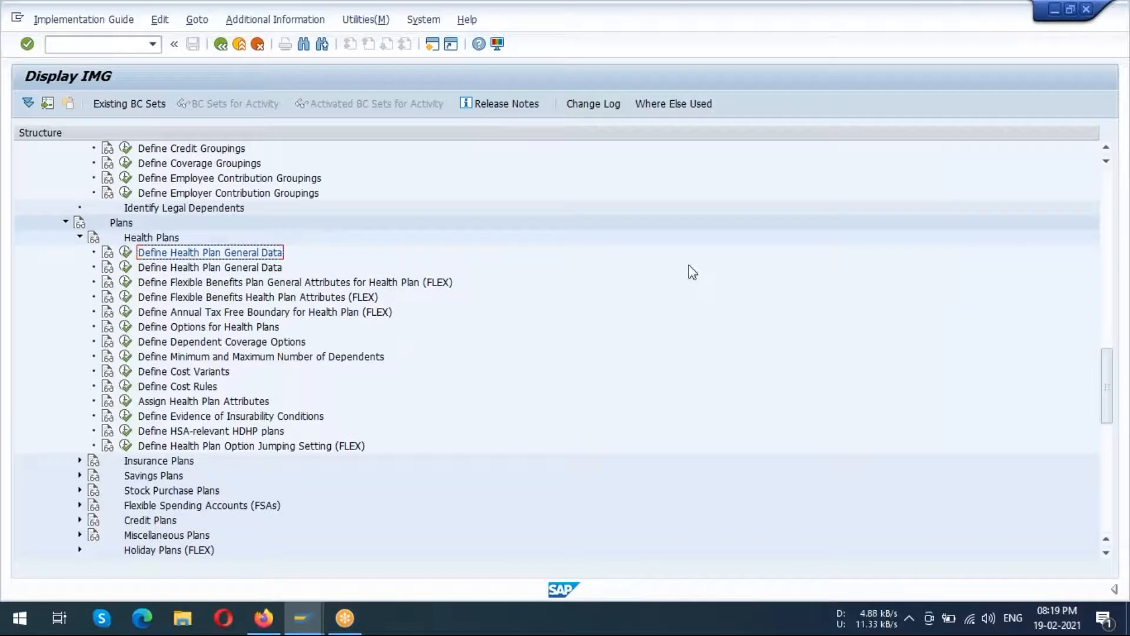
Open the Define Options for Health Plans activity for benefit plan AMED.
left_click(1101, 233)
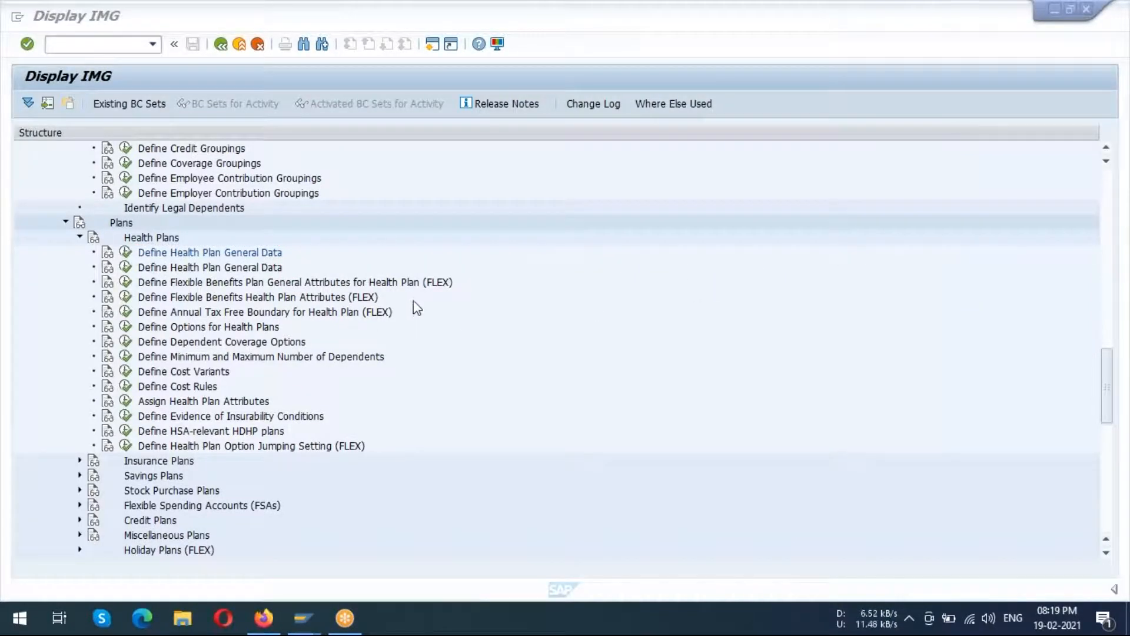
scroll(299, 327, "down", 1)
left_click(211, 317)
scroll(423, 288, "down", 3)
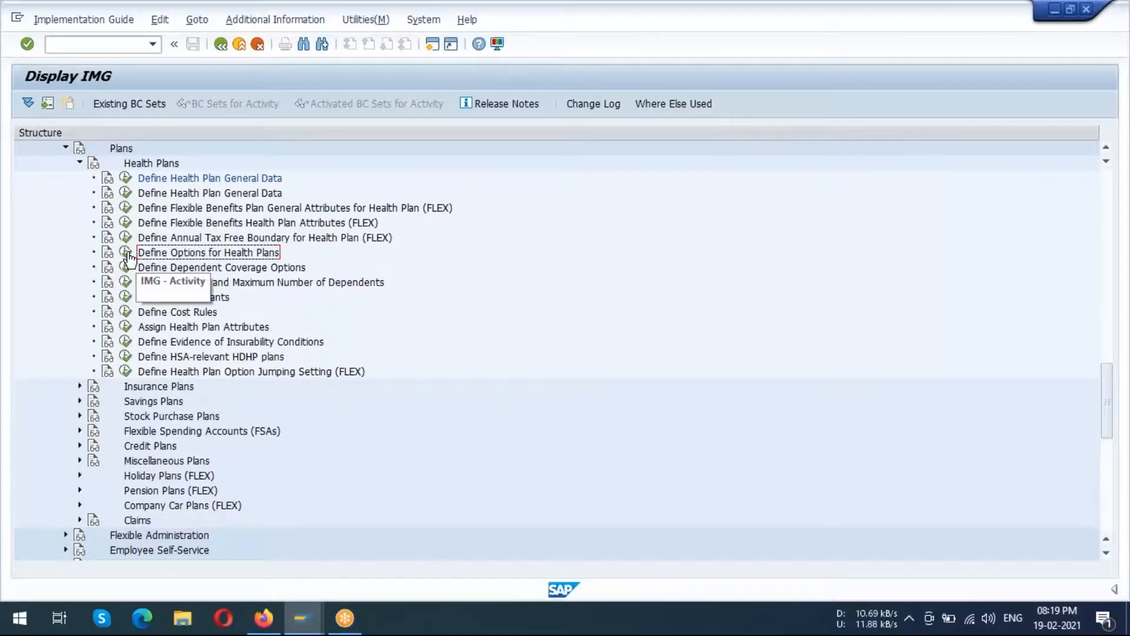
left_click(107, 256)
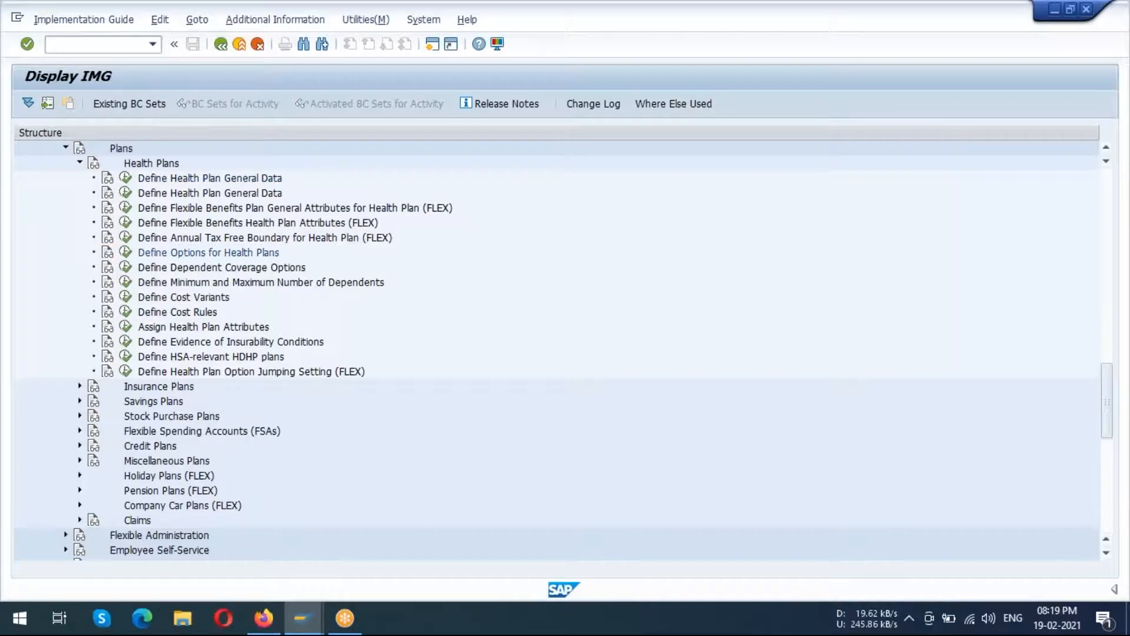
left_click(156, 254)
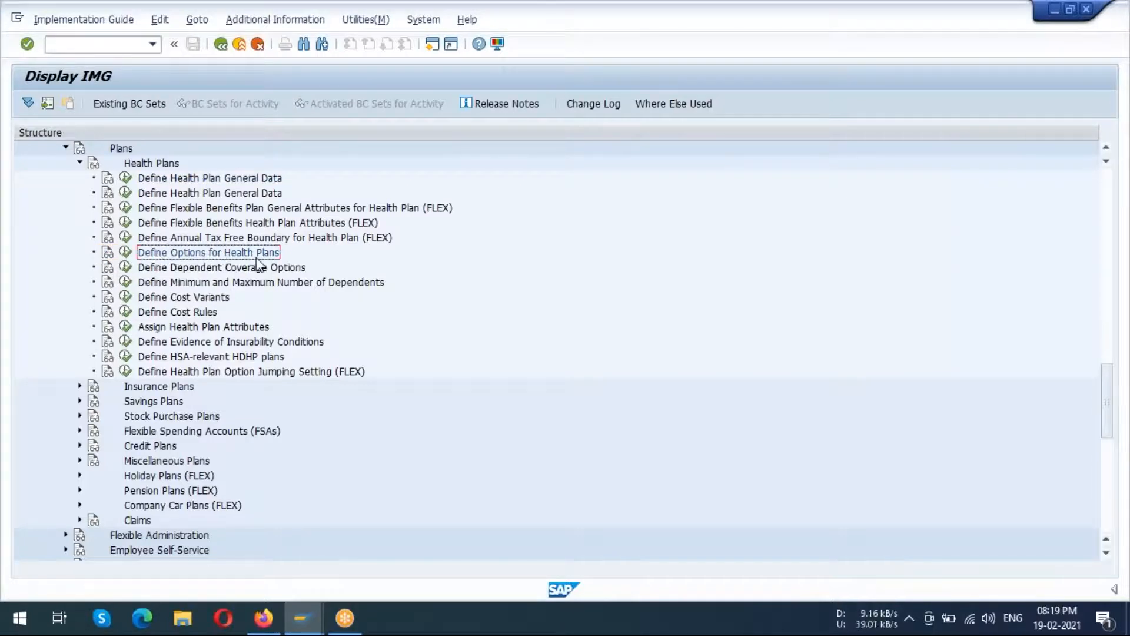
left_click(126, 253)
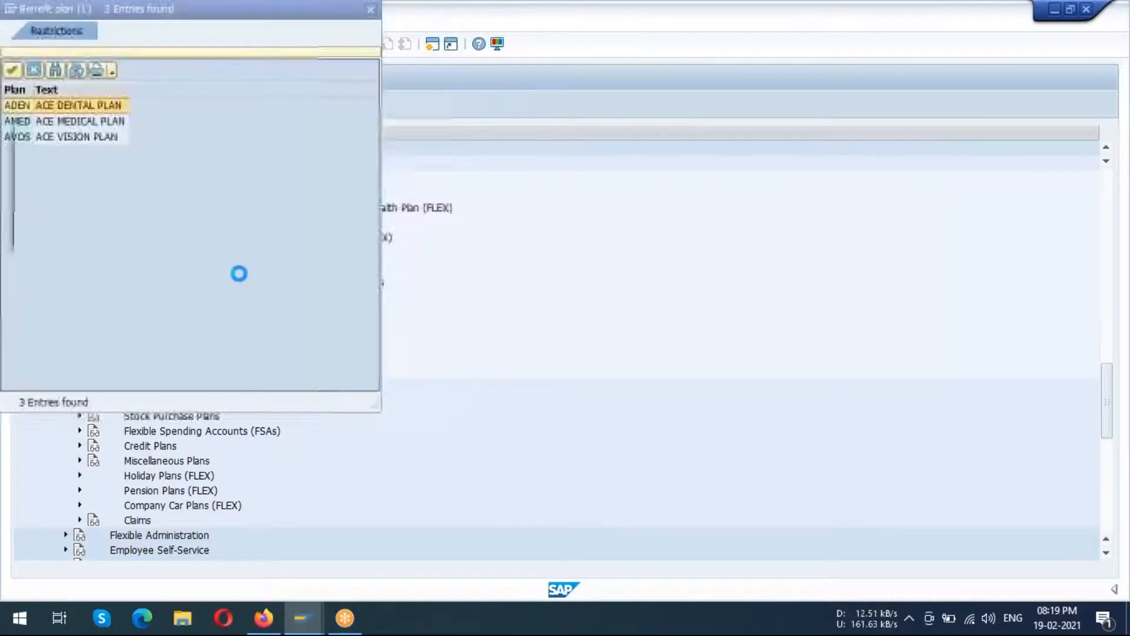
double_click(77, 122)
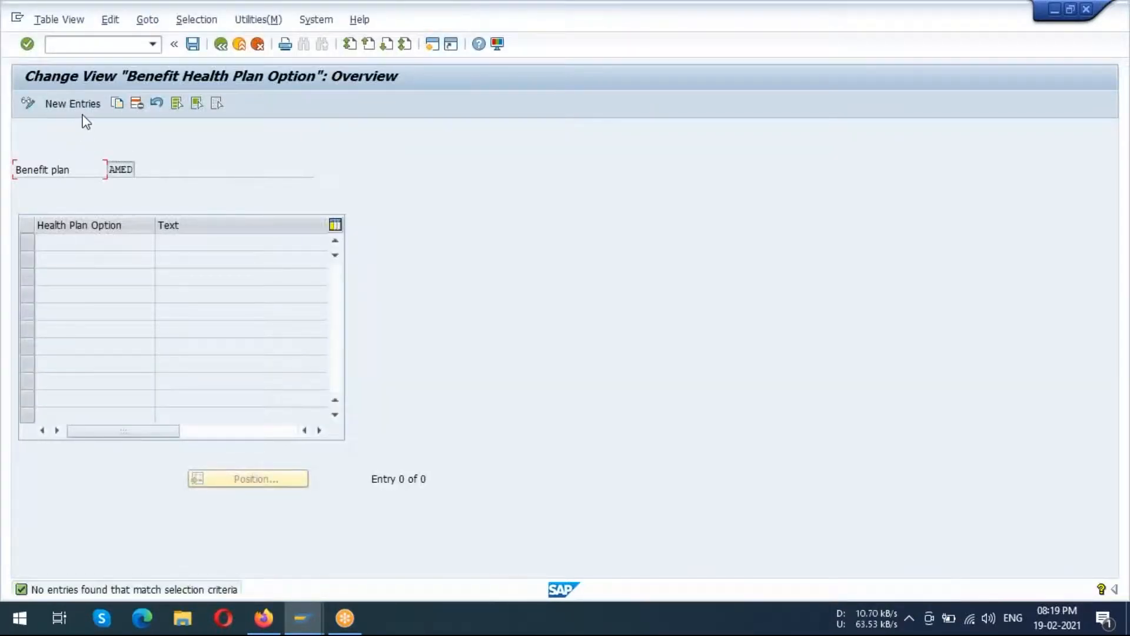
Create a new health plan option AMED with the text ACE HEALTH PLAN for benefit plan AMED.
left_click(80, 109)
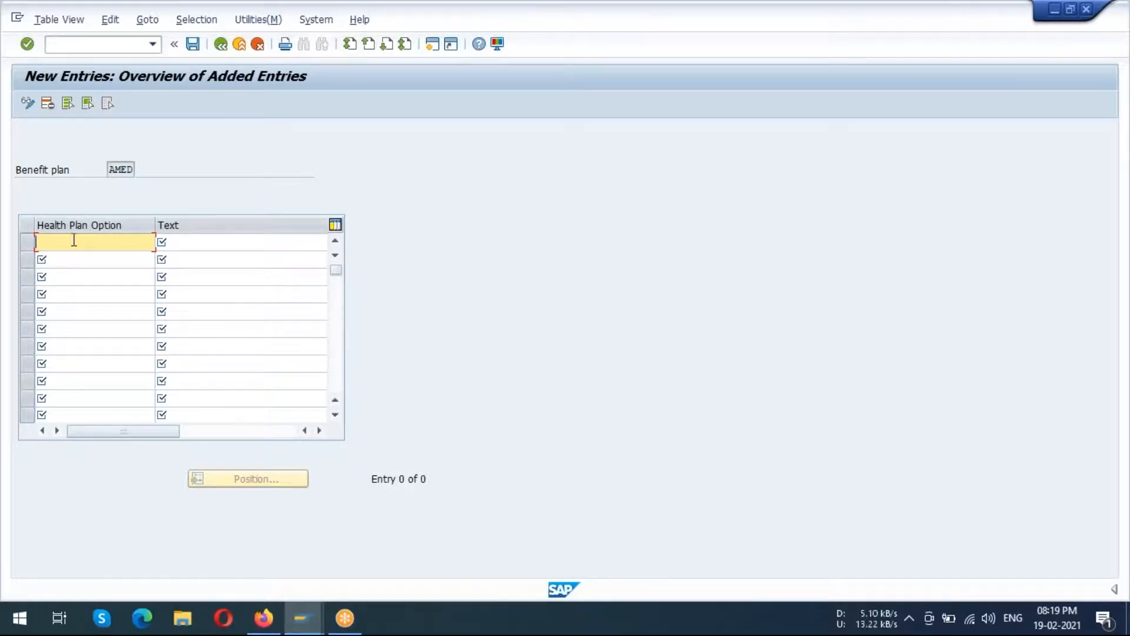
type("AMED")
left_click(204, 241)
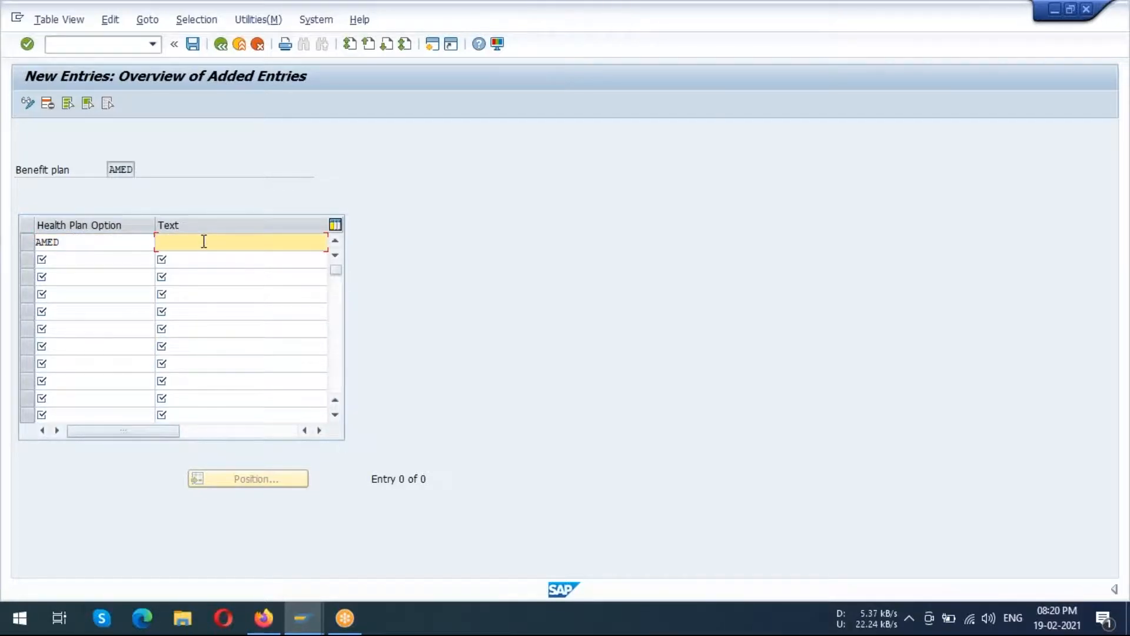
type("AdE")
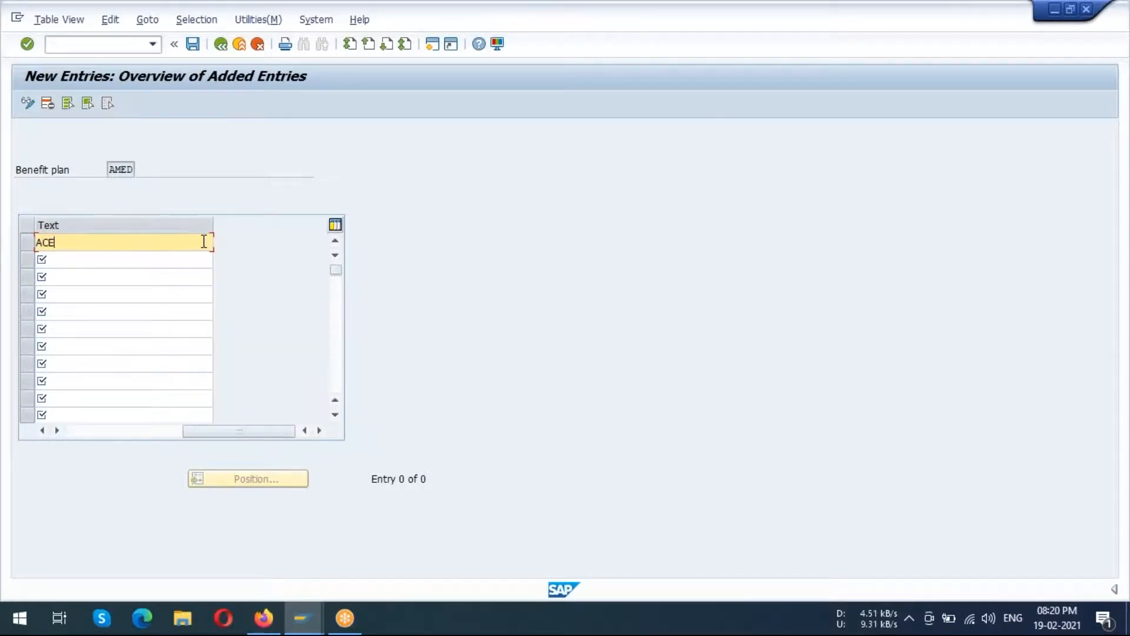
type(" HEALTH PLAN")
left_click_drag(279, 432, 147, 451)
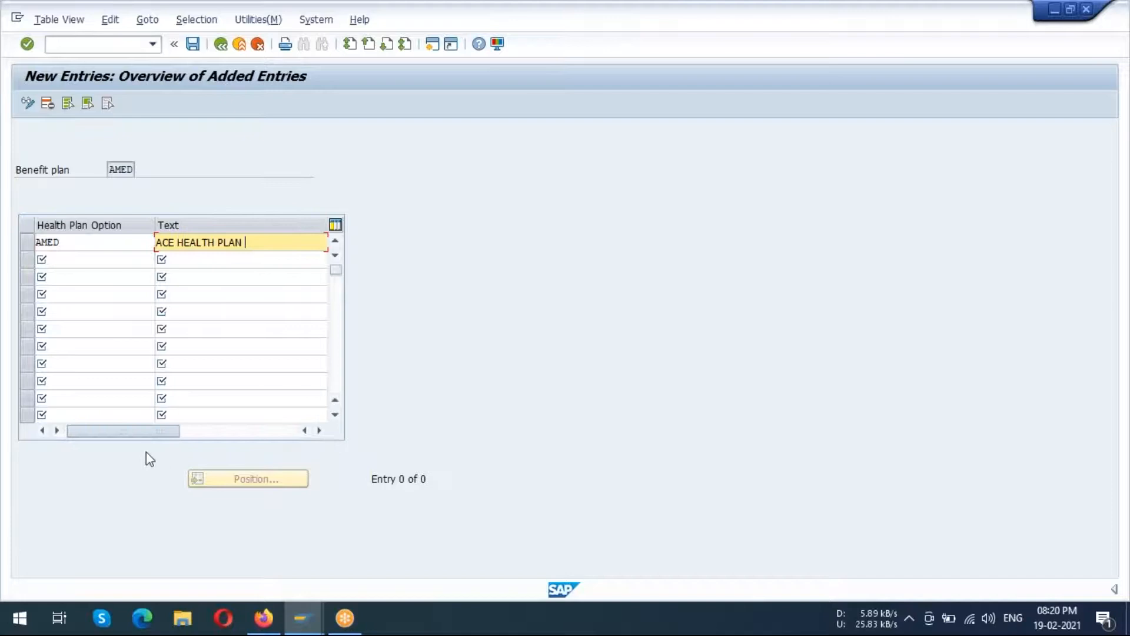
Enter AVIO and ADEV as the second and third health plan option codes.
left_click(90, 259)
type("AV")
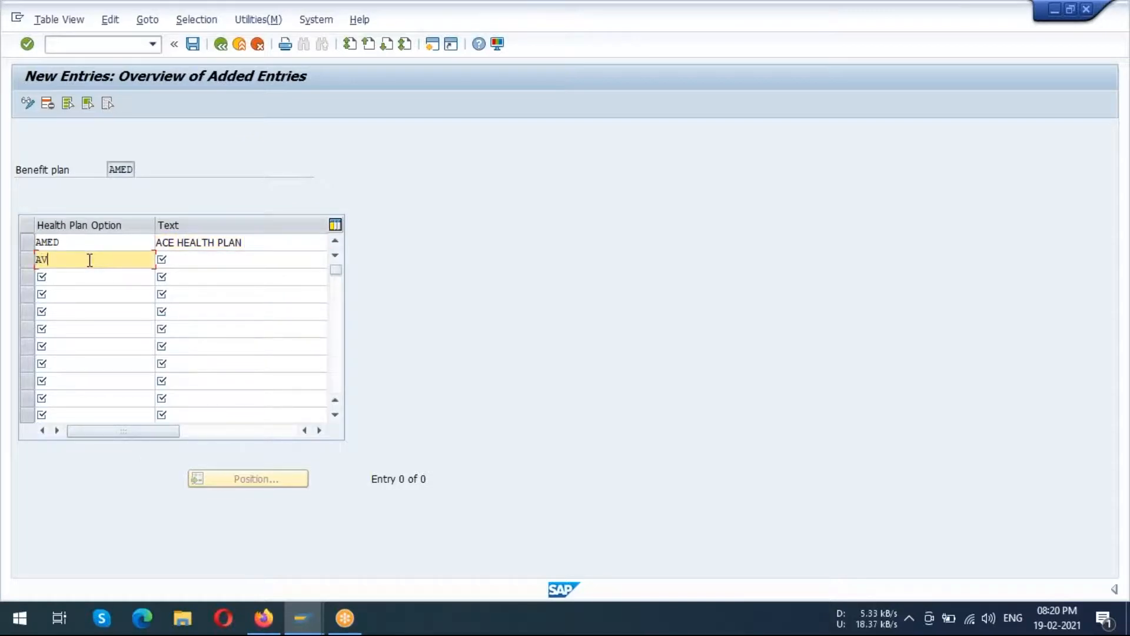
type("IO")
left_click(63, 276)
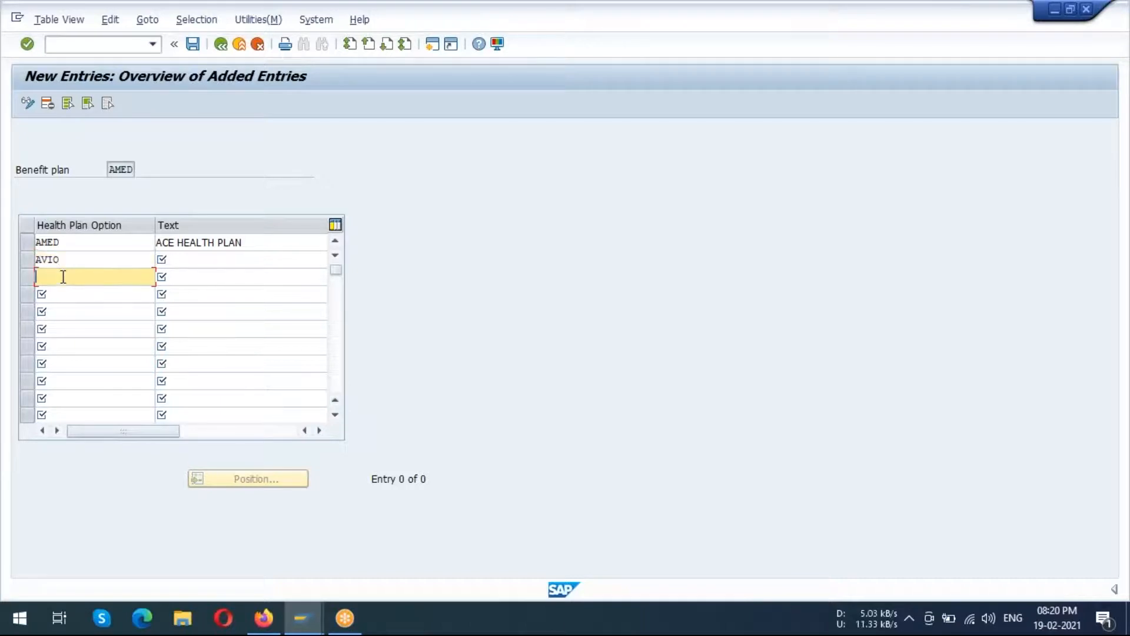
type("ADEV")
Give option AVIO the text ACE VISION and option ADEV the text ACE DENTAL.
left_click(196, 259)
type("AD")
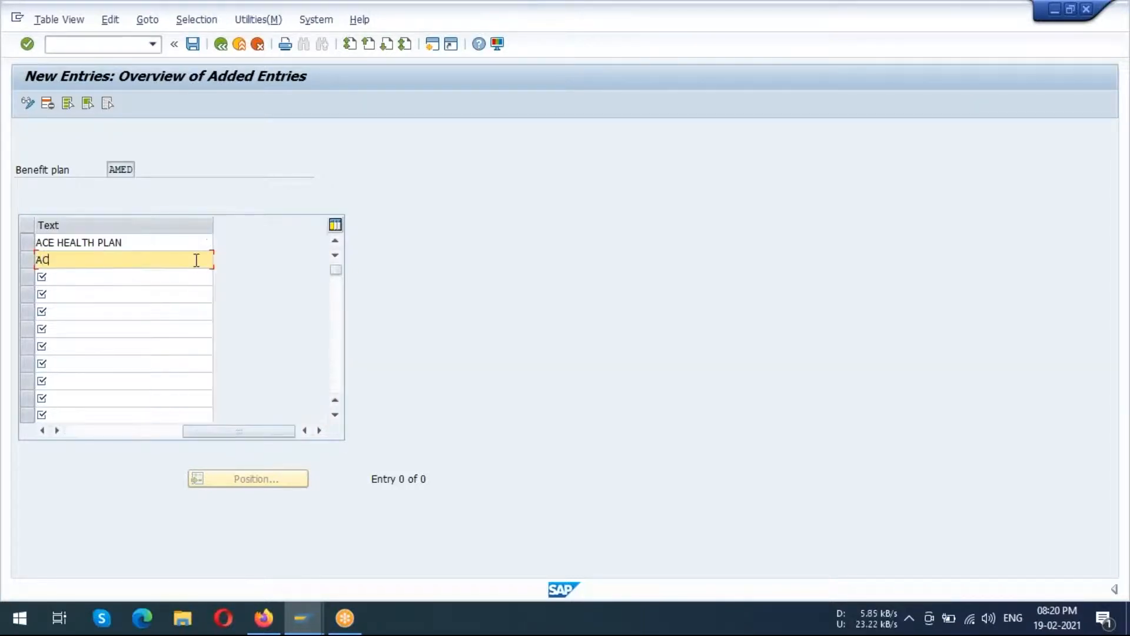
type(" VSUSUIB")
key("BackSpace")
key("BackSpace")
key("BackSpace")
key("BackSpace")
left_click(128, 288)
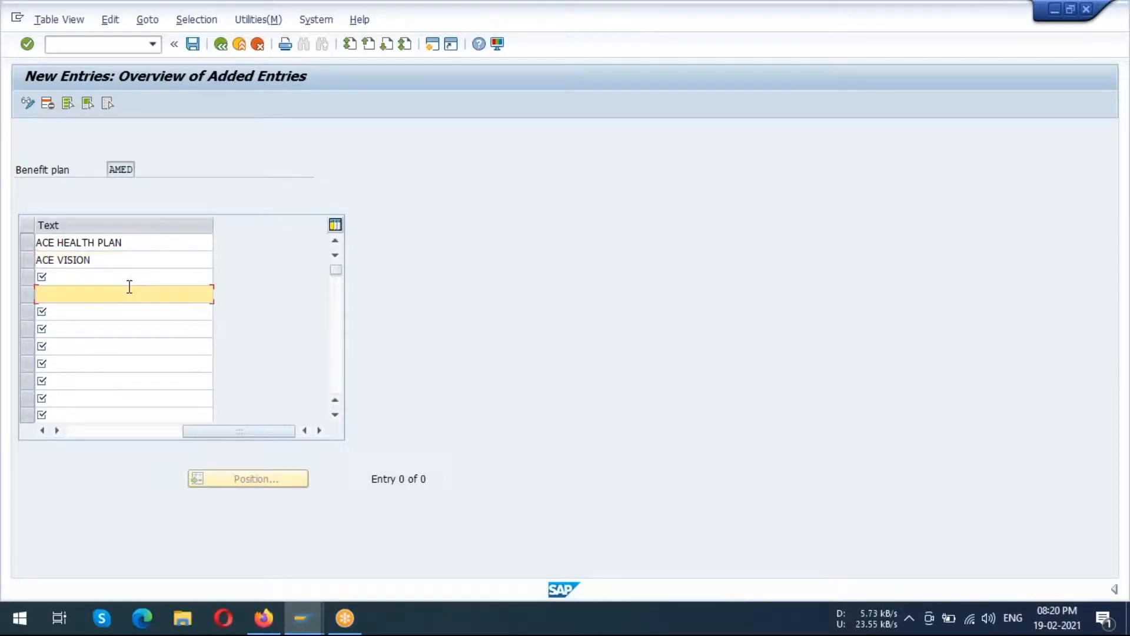
left_click(139, 278)
type("AC")
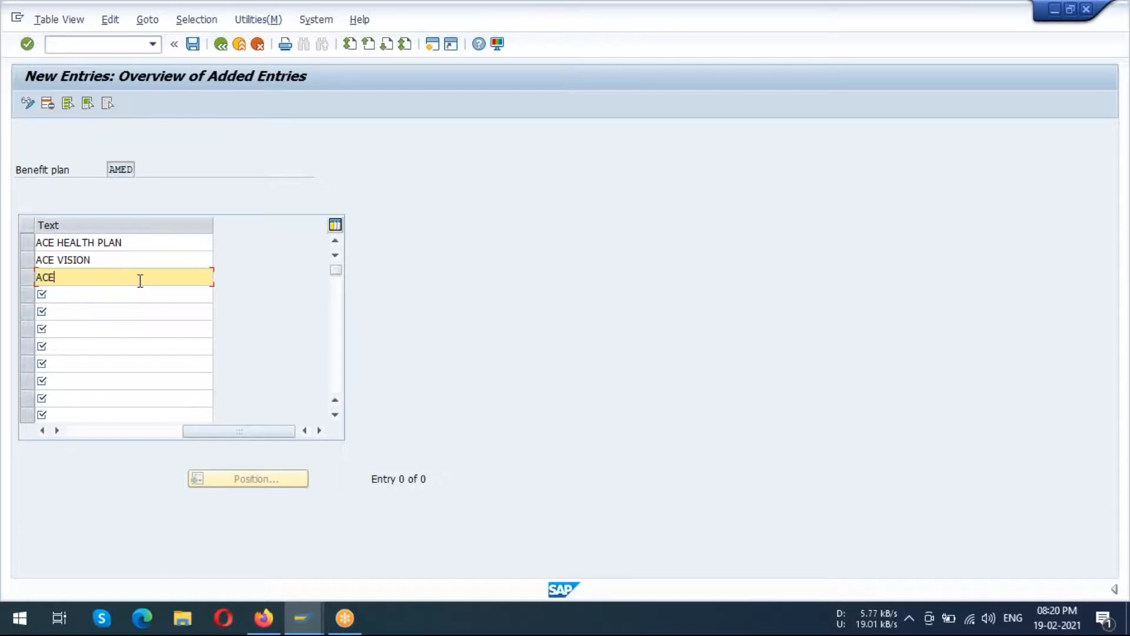
type("E DENTAL")
Save the new options under the ACE US GROUP customizing request and return to the option overview.
left_click(193, 45)
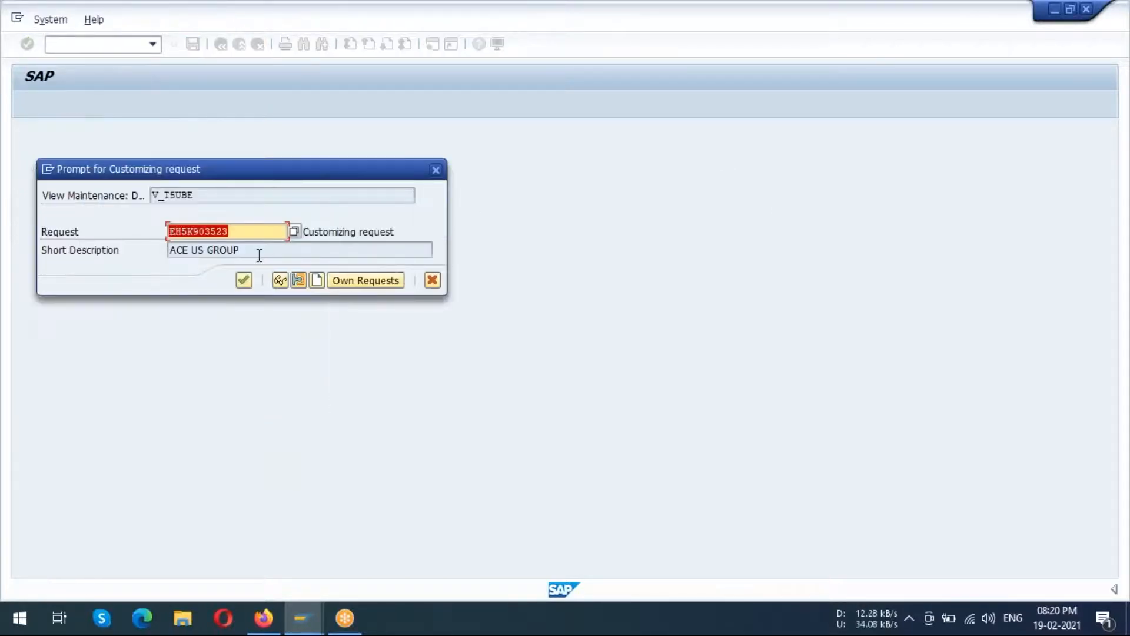
left_click(243, 281)
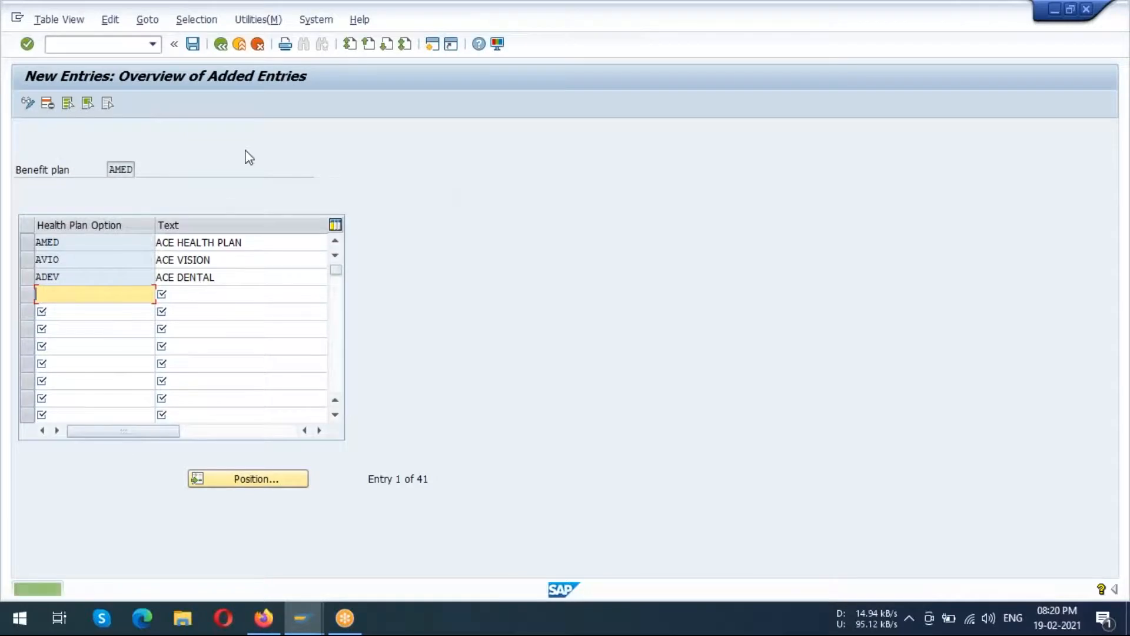
left_click(221, 45)
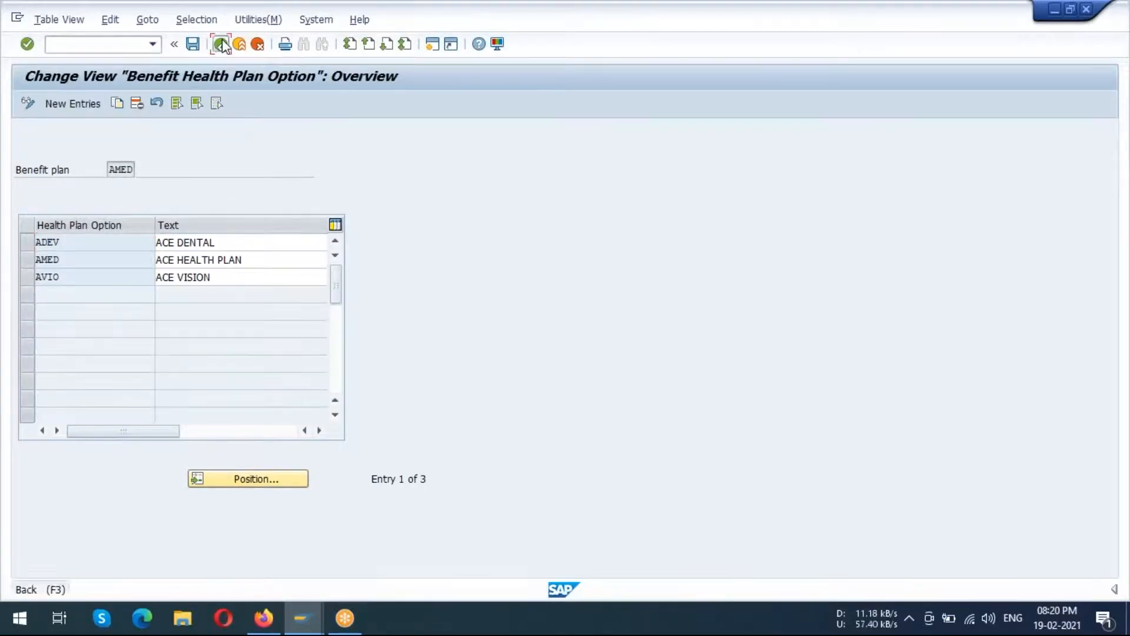
Check the health plan options of benefit plans AMED and AVOS, and reopen AMED.
left_click(222, 44)
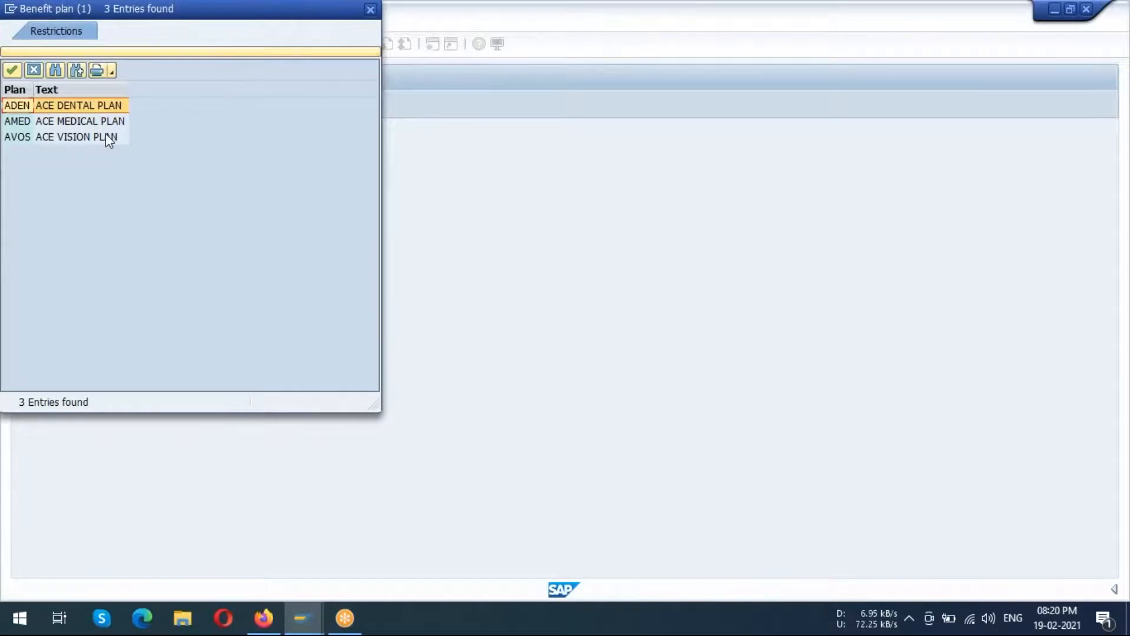
double_click(86, 122)
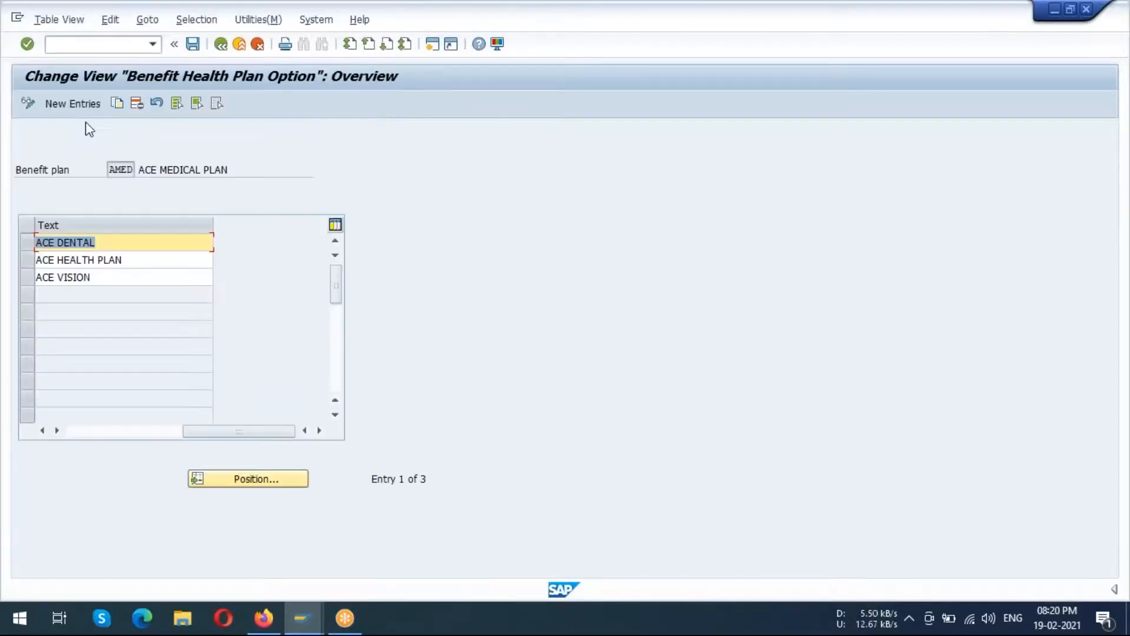
left_click(220, 44)
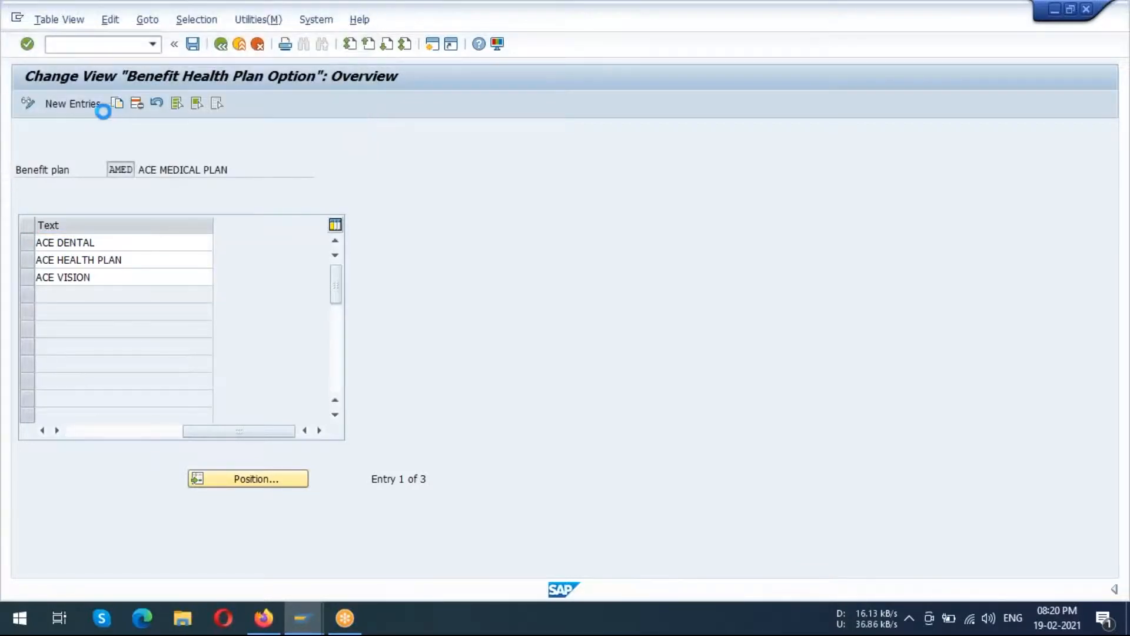
double_click(76, 137)
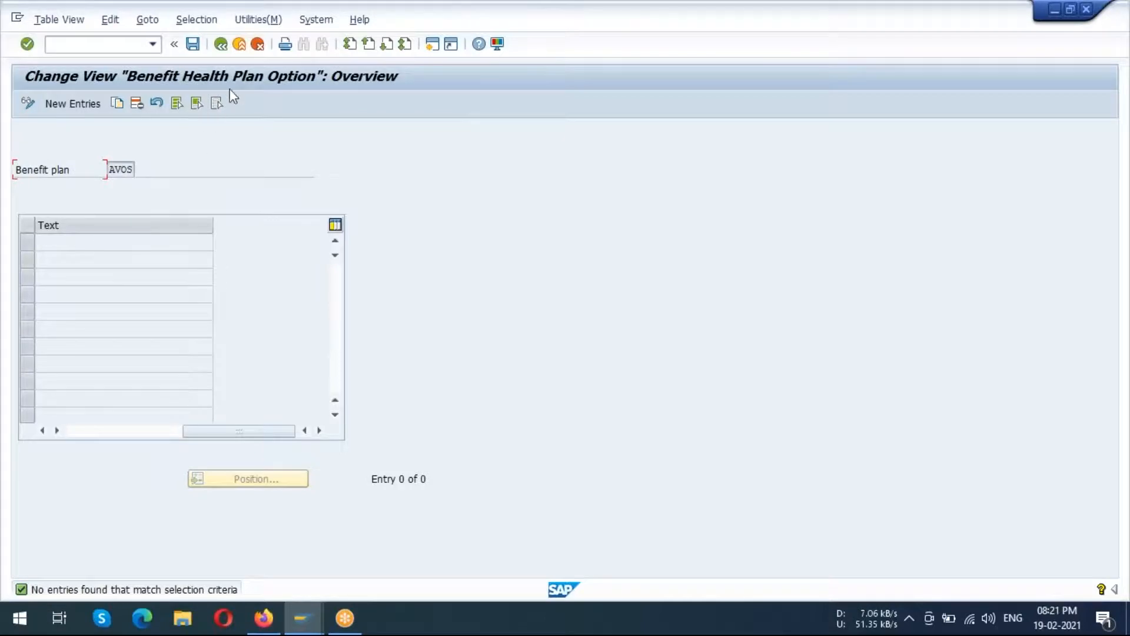
left_click(221, 45)
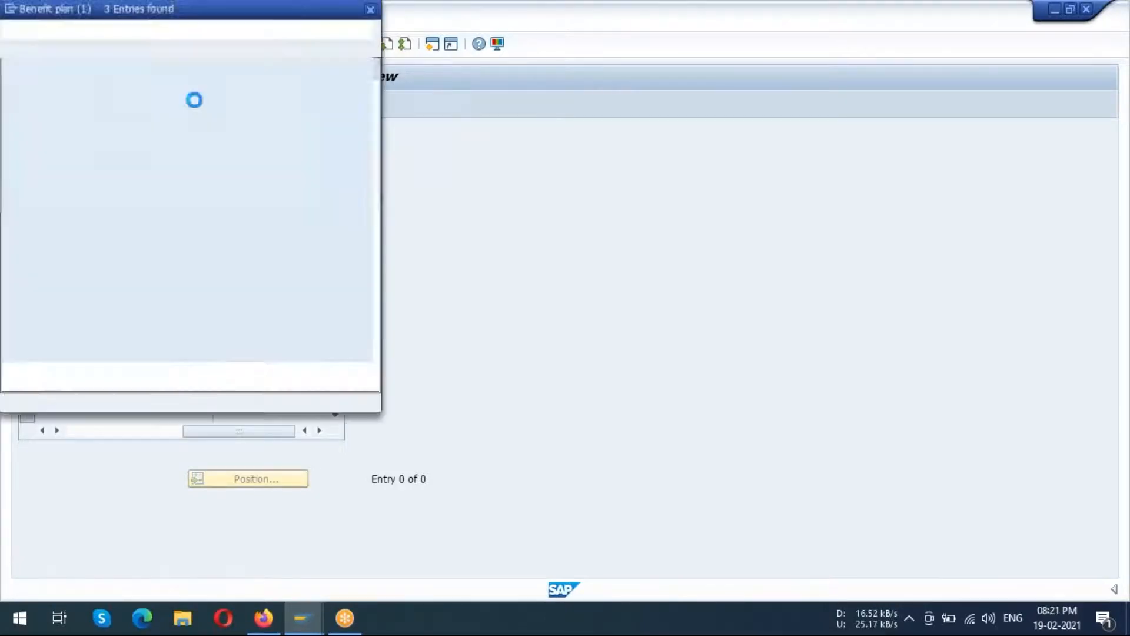
double_click(80, 122)
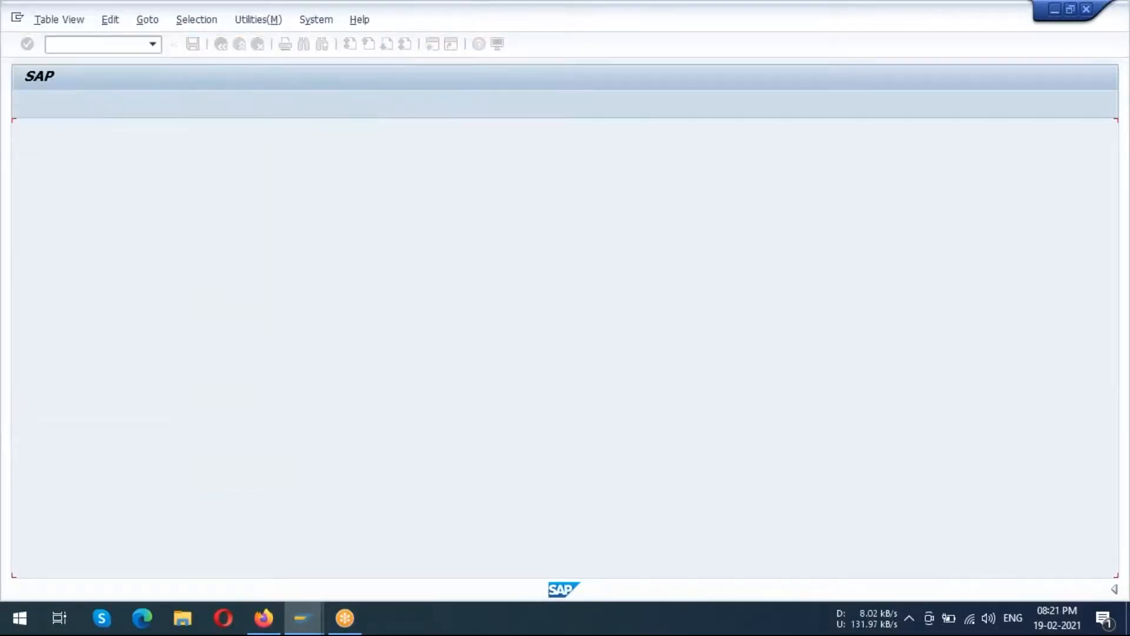
Change the text of option ADEV to ACE MEDIC TREATMENT.
left_click_drag(156, 169, 228, 170)
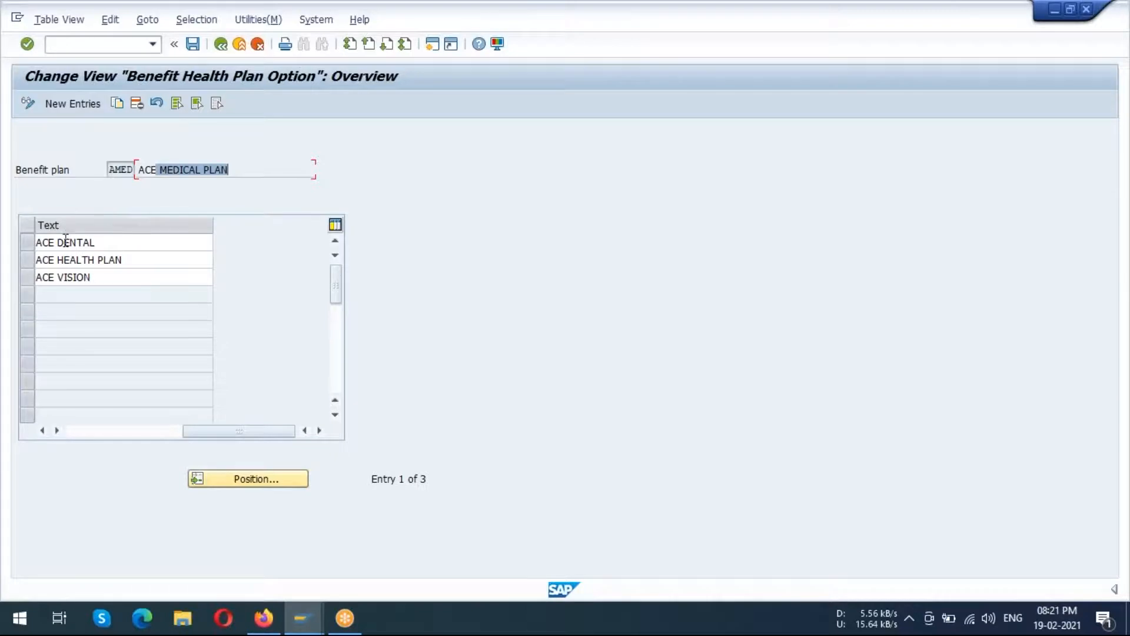
left_click_drag(59, 243, 130, 244)
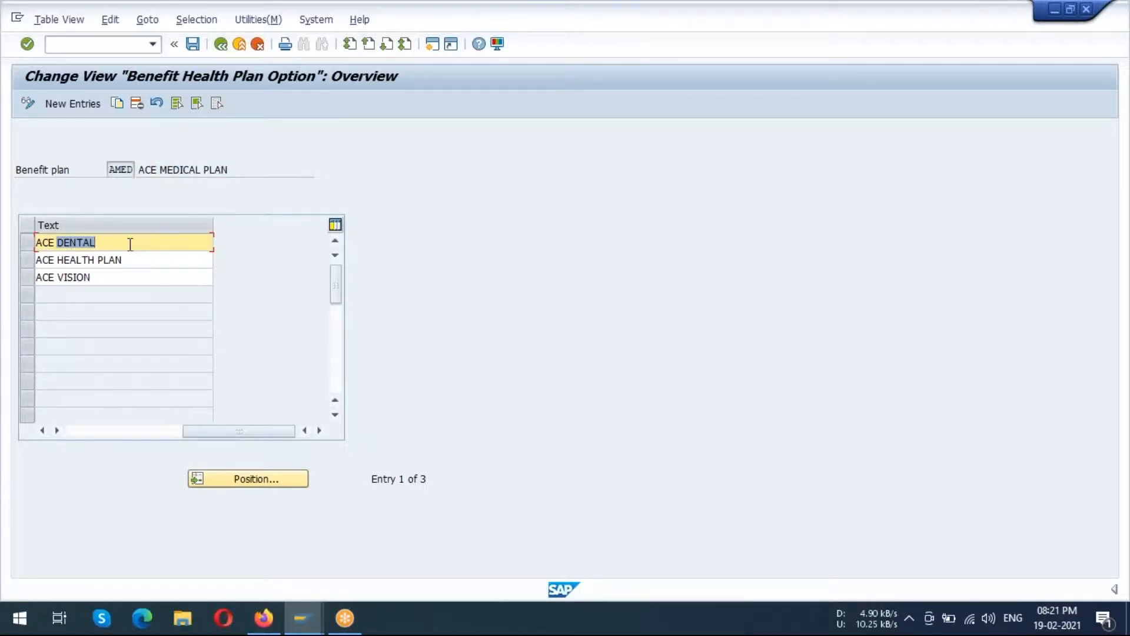
type("MEDICCAL")
key("BackSpace")
type("TREAT ")
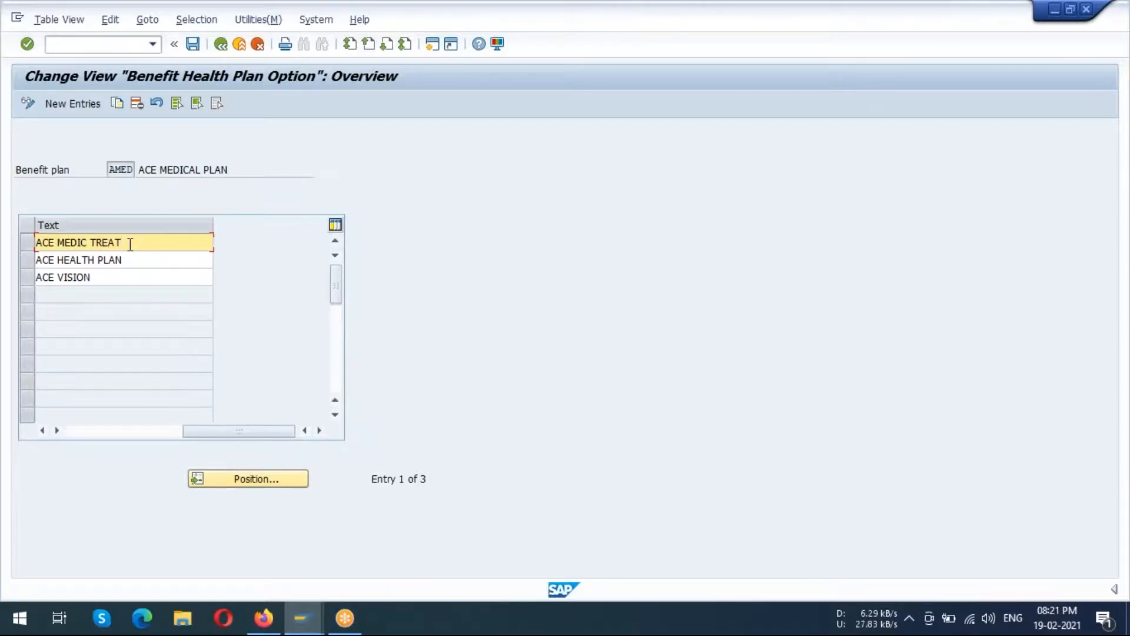
type("MENT")
Change the text of option AMED to ACE HOSPITALISED.
left_click_drag(57, 260, 133, 259)
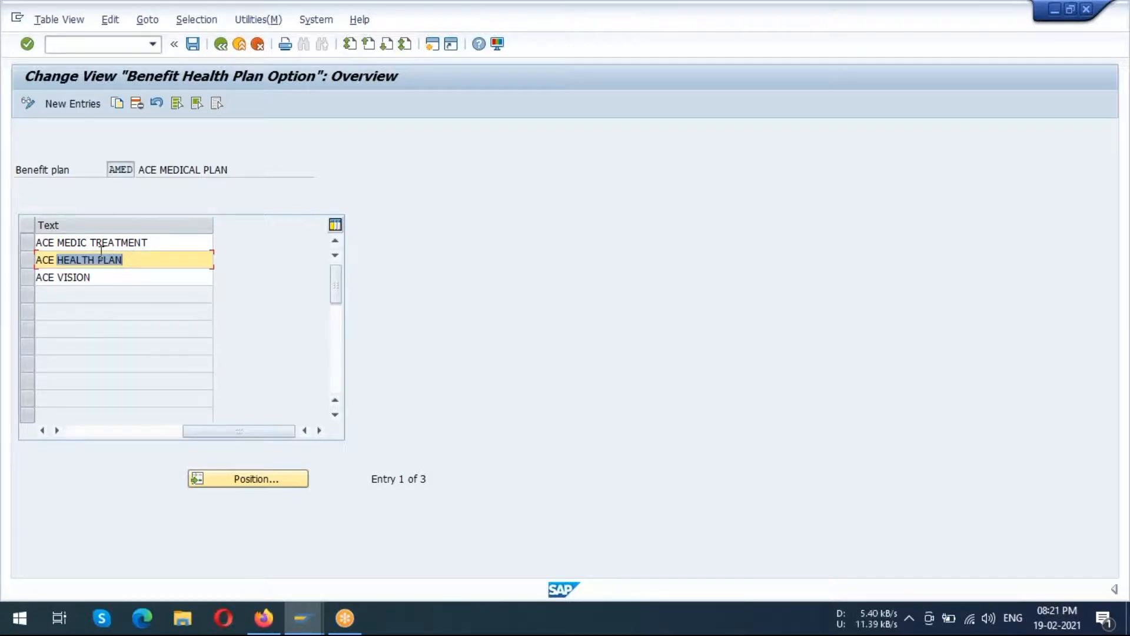
type("HOSI")
key("BackSpace")
type("PITALS")
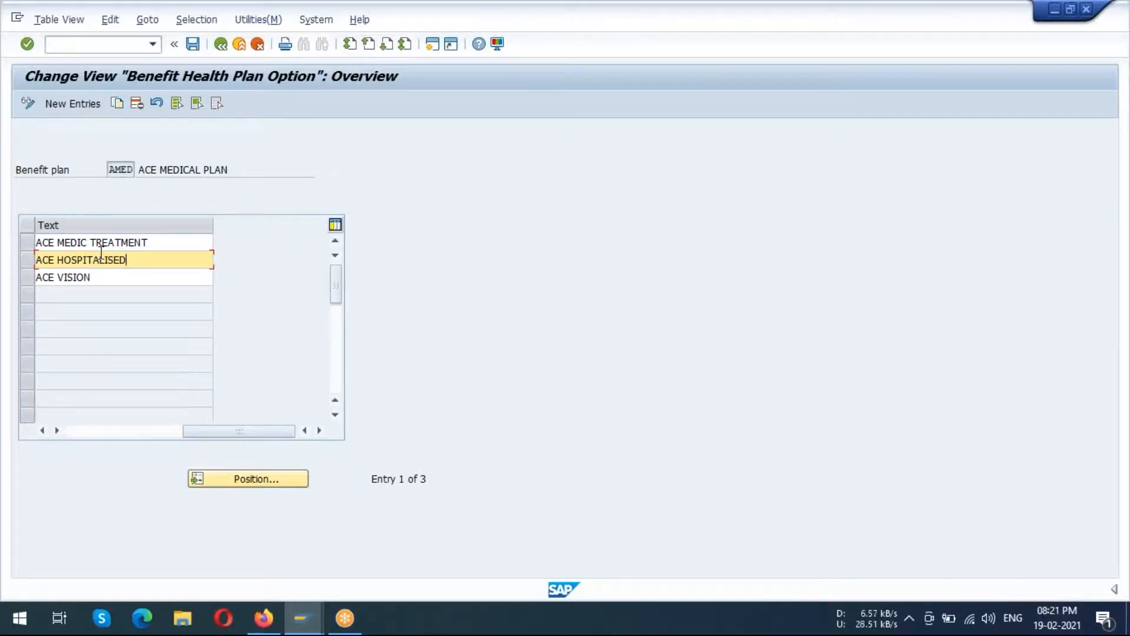
Change the text of option AVIO to ACE SURGORY and save the renamed options to the customizing request.
left_click(97, 277)
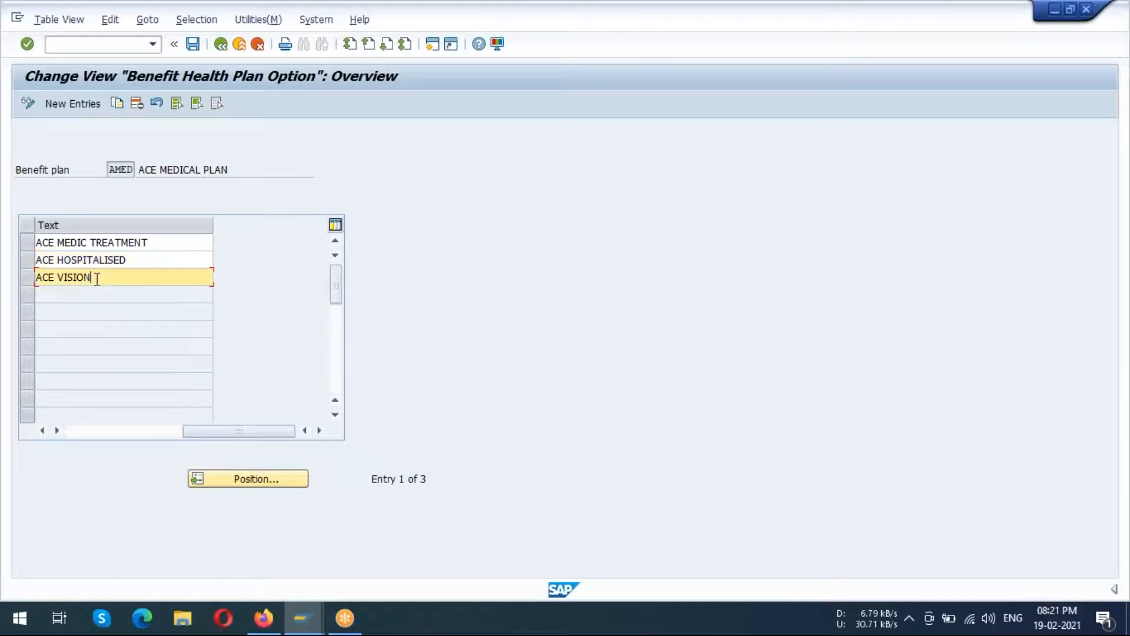
key("BackSpace")
key("BackSpace")
key("BackSpace")
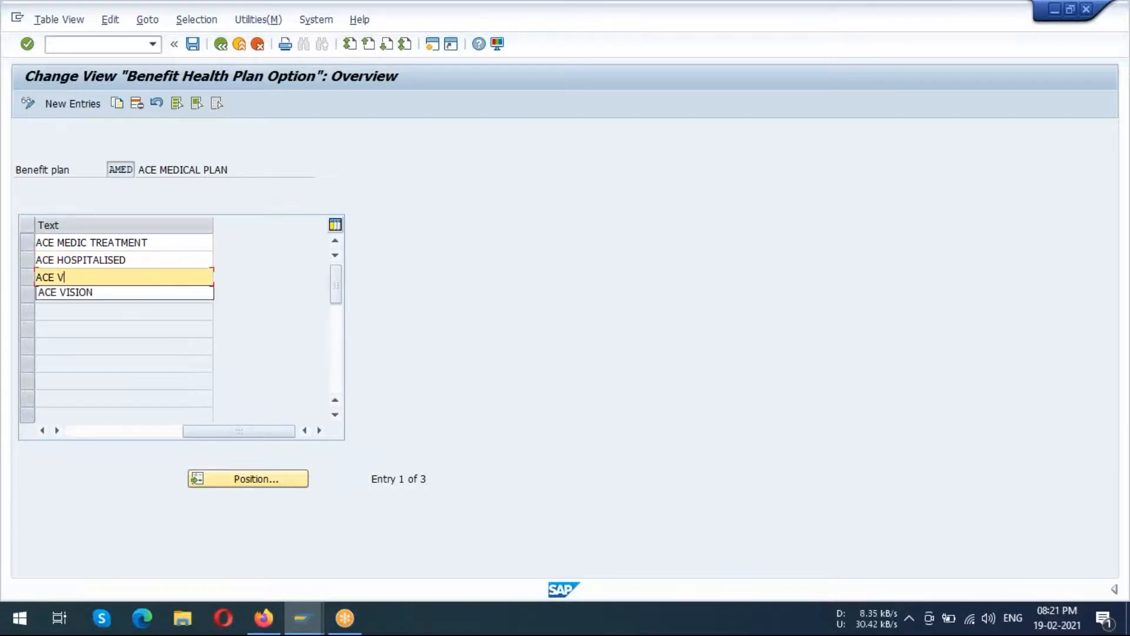
key("BackSpace")
type("SUR")
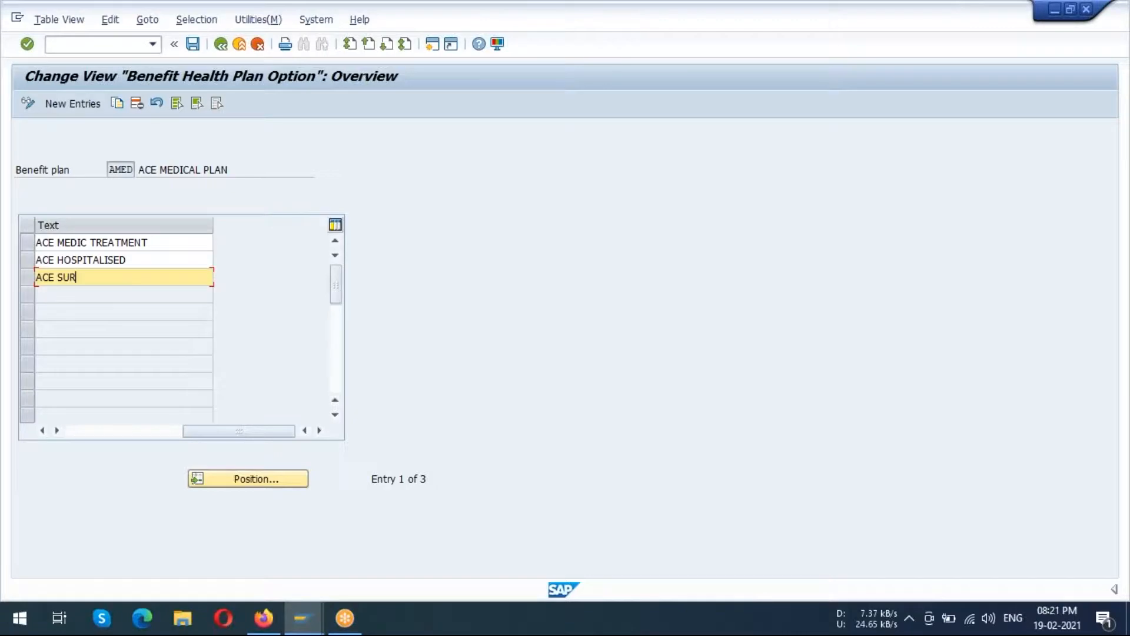
type("GORY")
left_click_drag(228, 430, 117, 433)
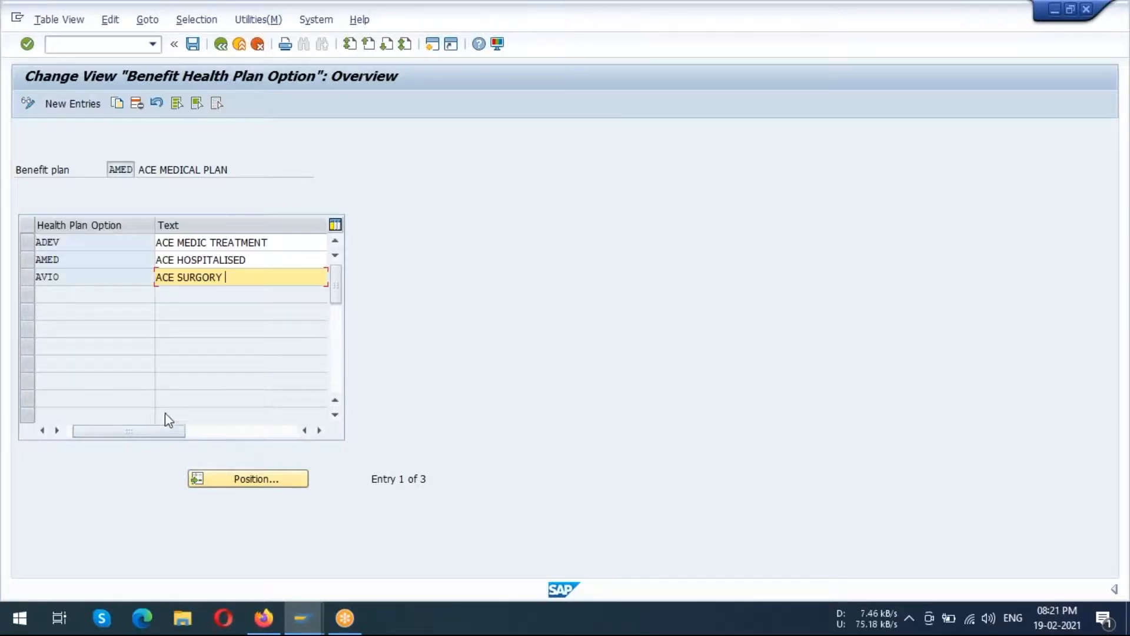
left_click(194, 44)
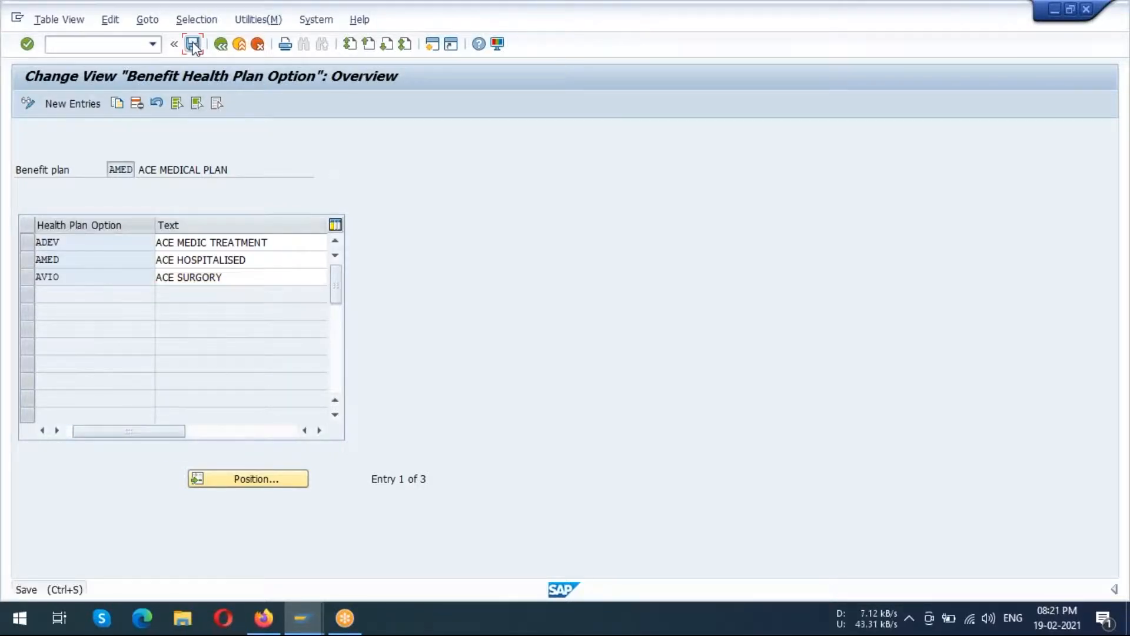
left_click(246, 283)
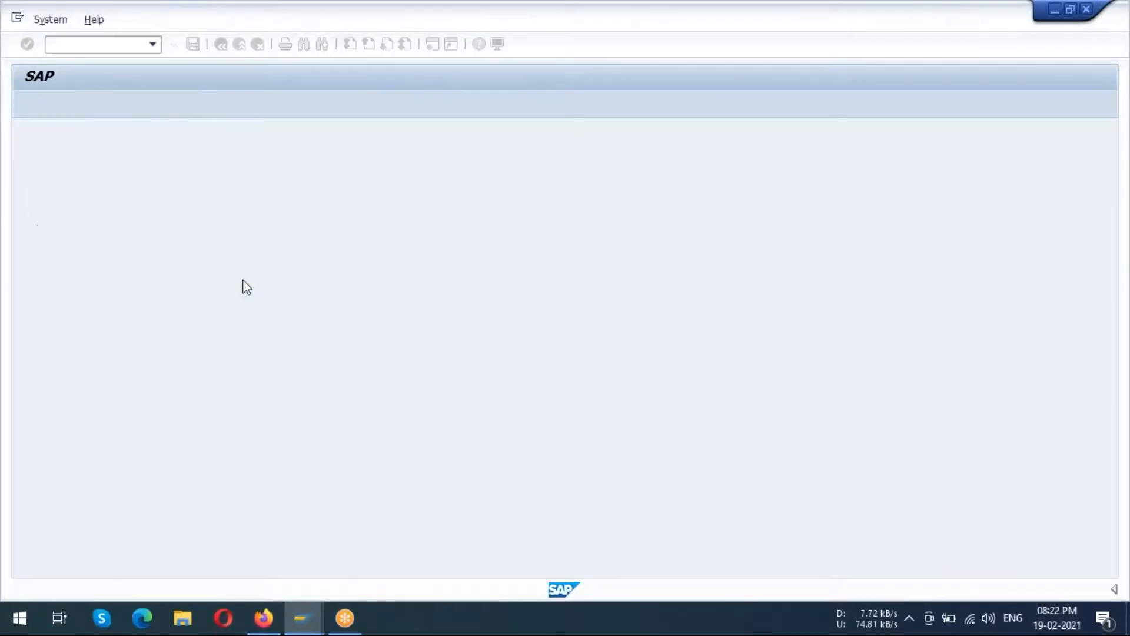
Delete the options ADEV, AMED and AVIO from benefit plan AMED.
left_click_drag(288, 434, 174, 434)
left_click(25, 242)
left_click_drag(26, 266, 27, 277)
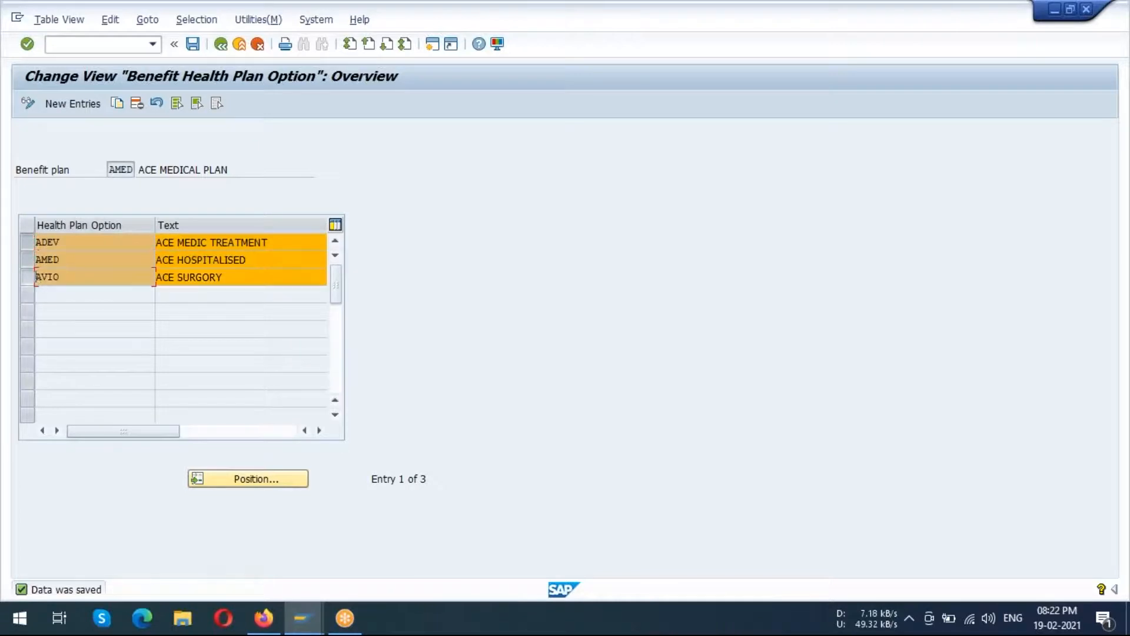
left_click(137, 104)
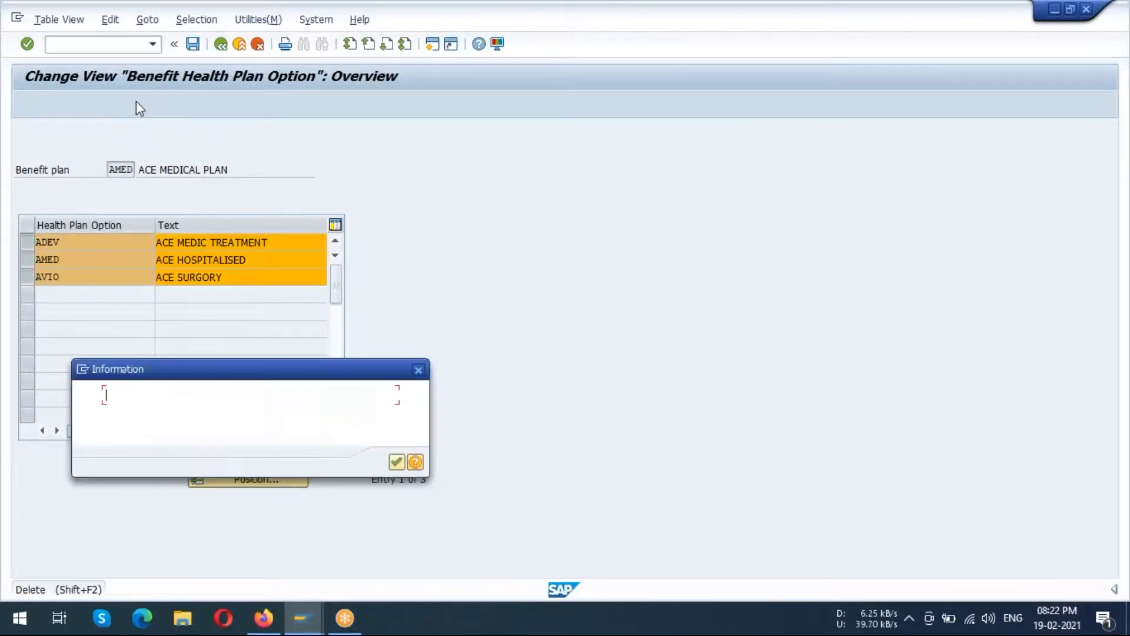
left_click(398, 462)
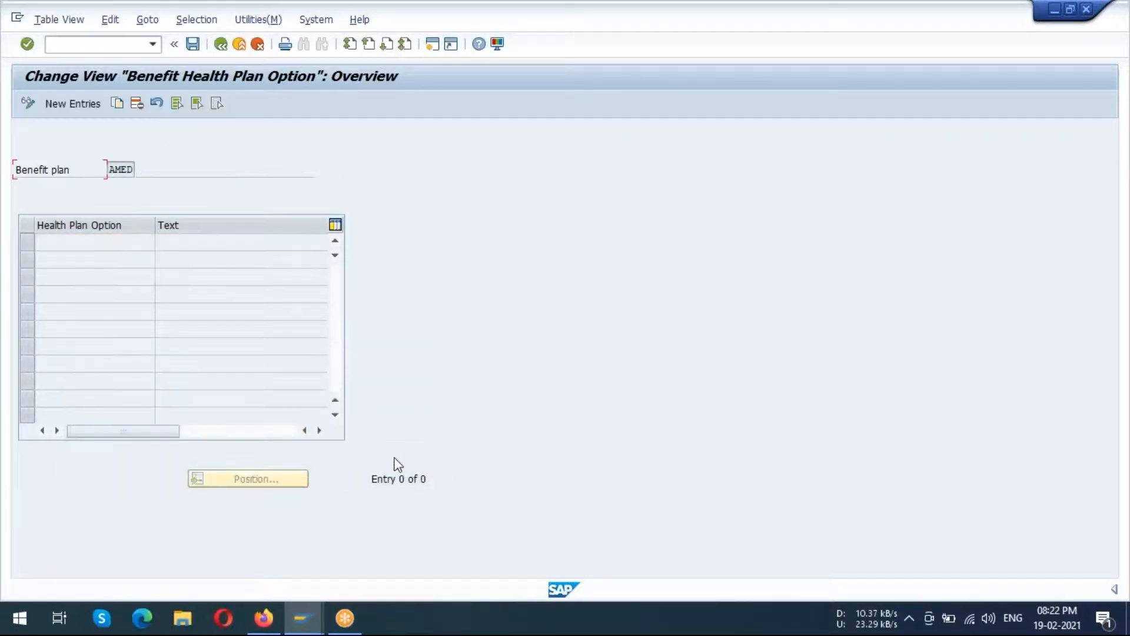
Add new health plan options AMED, ASUR and AHOS to benefit plan AMED.
left_click(86, 105)
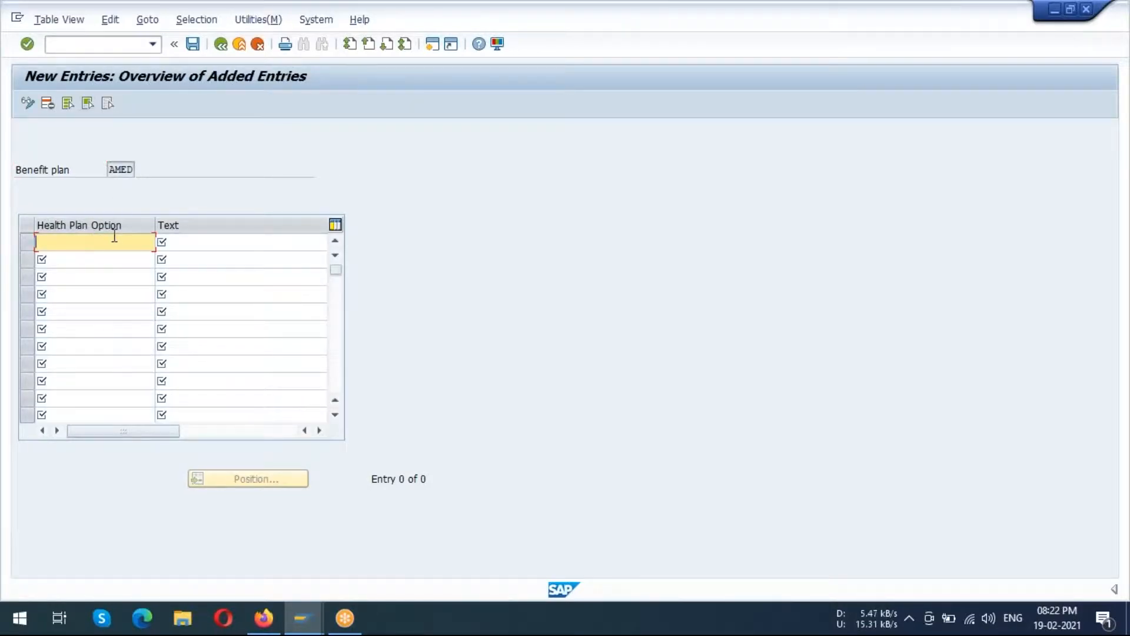
type("AMED")
left_click(76, 258)
type("A")
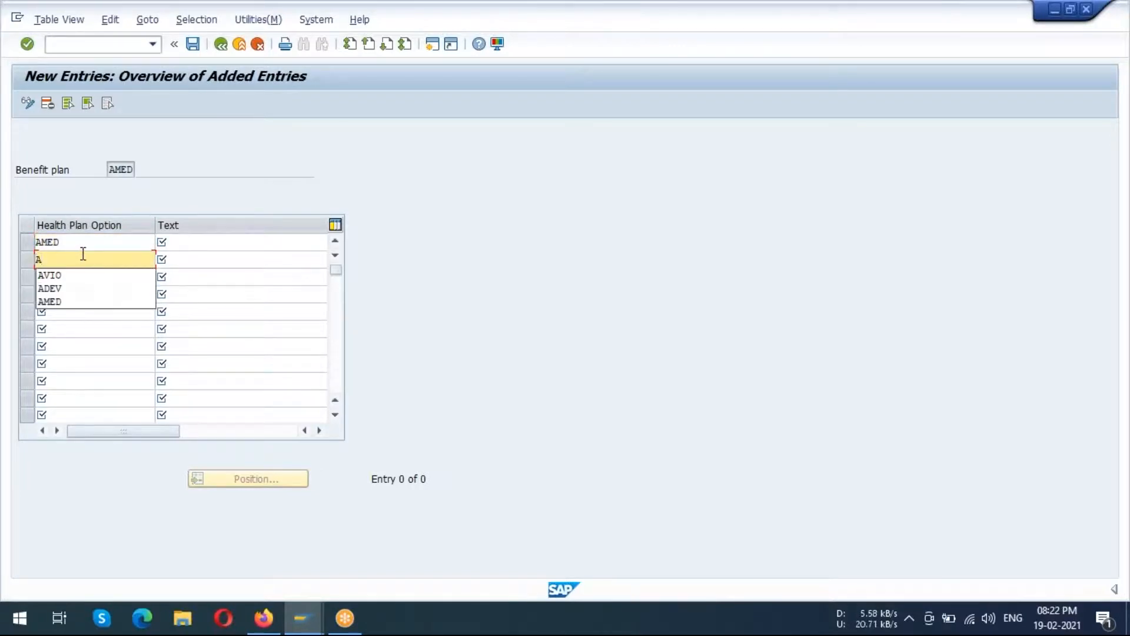
type("SUR")
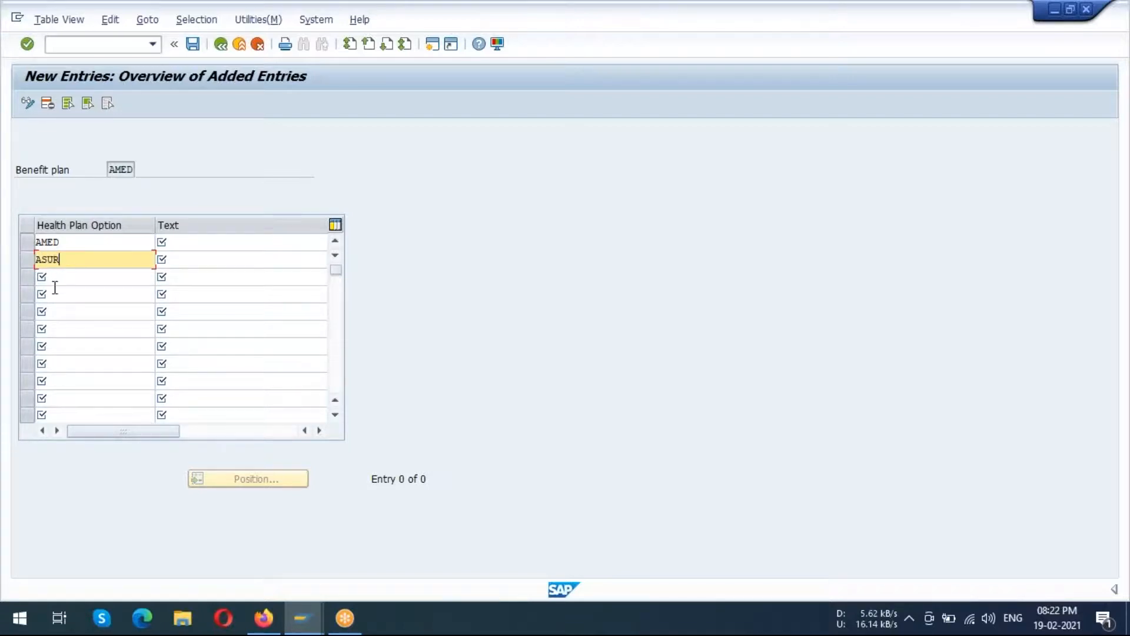
left_click(59, 277)
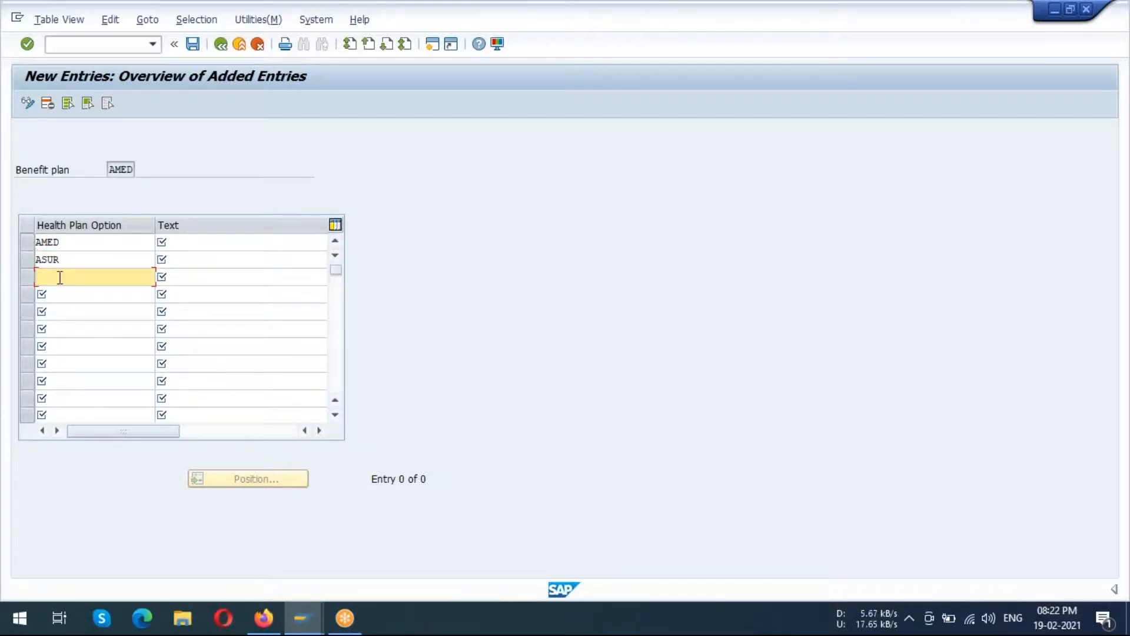
type("A")
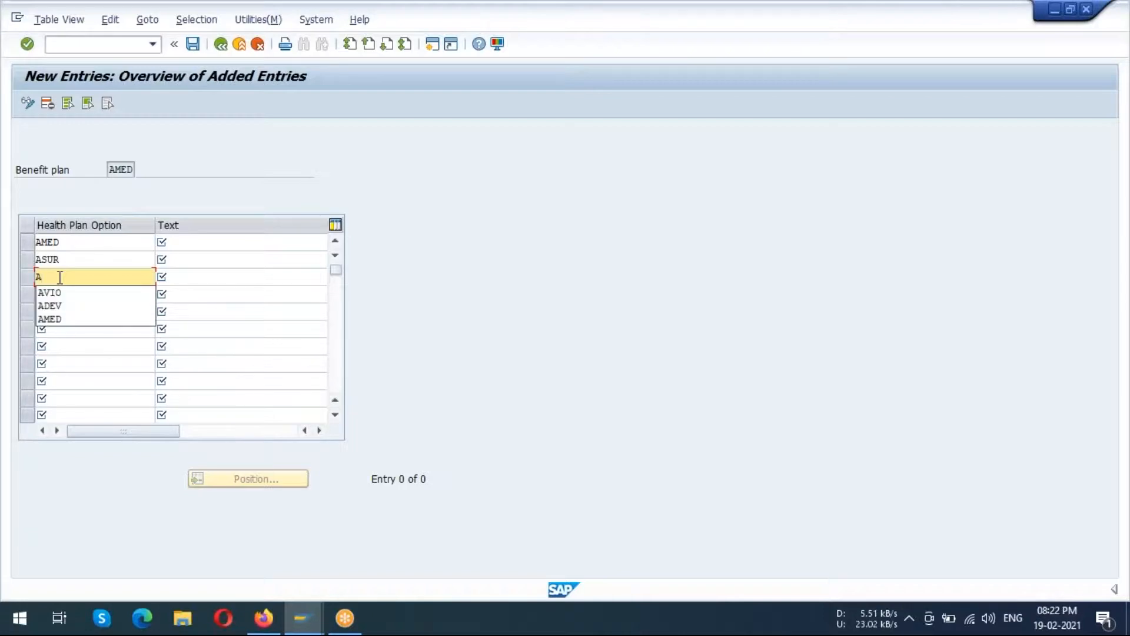
type("HOP")
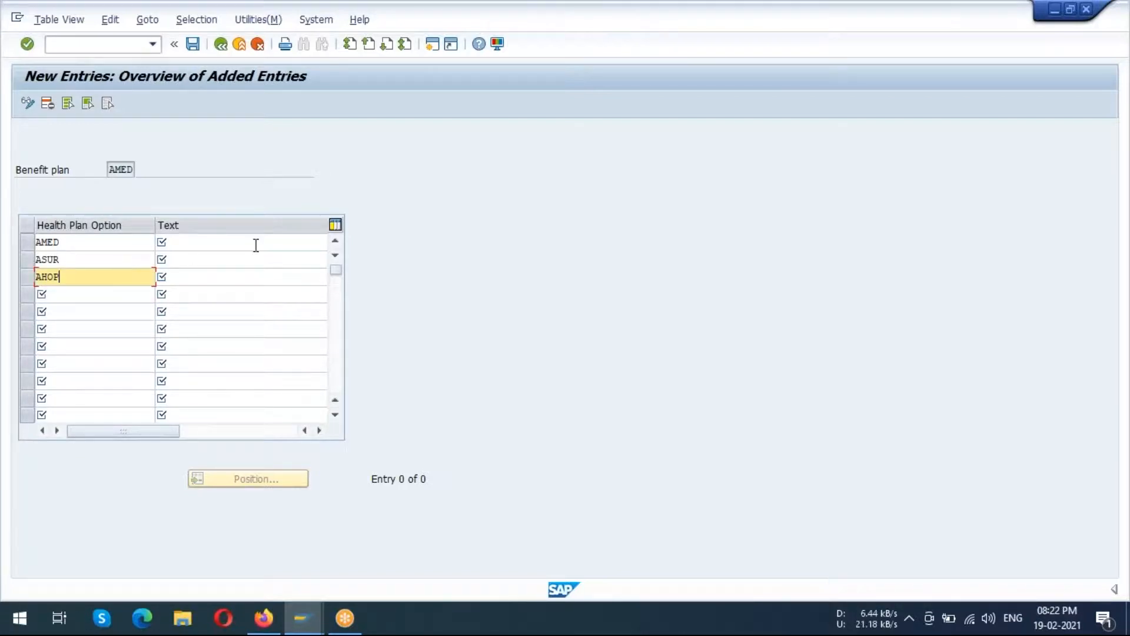
key("BackSpace")
type("S")
Enter ACE HOSPITALISED as the text of option AHOS.
left_click(210, 290)
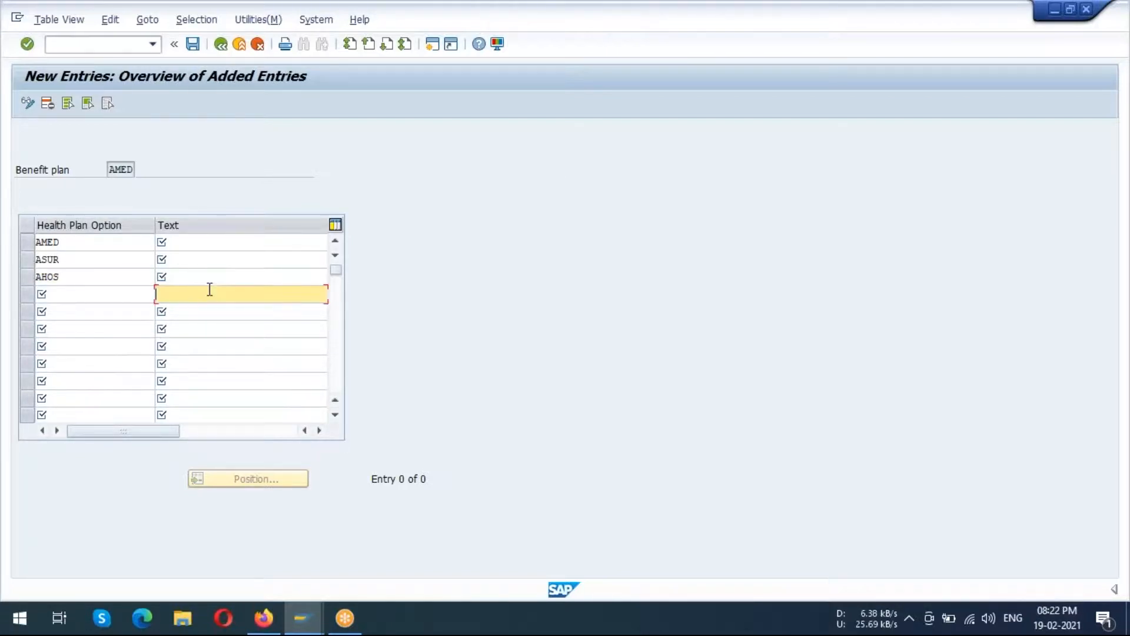
left_click(212, 279)
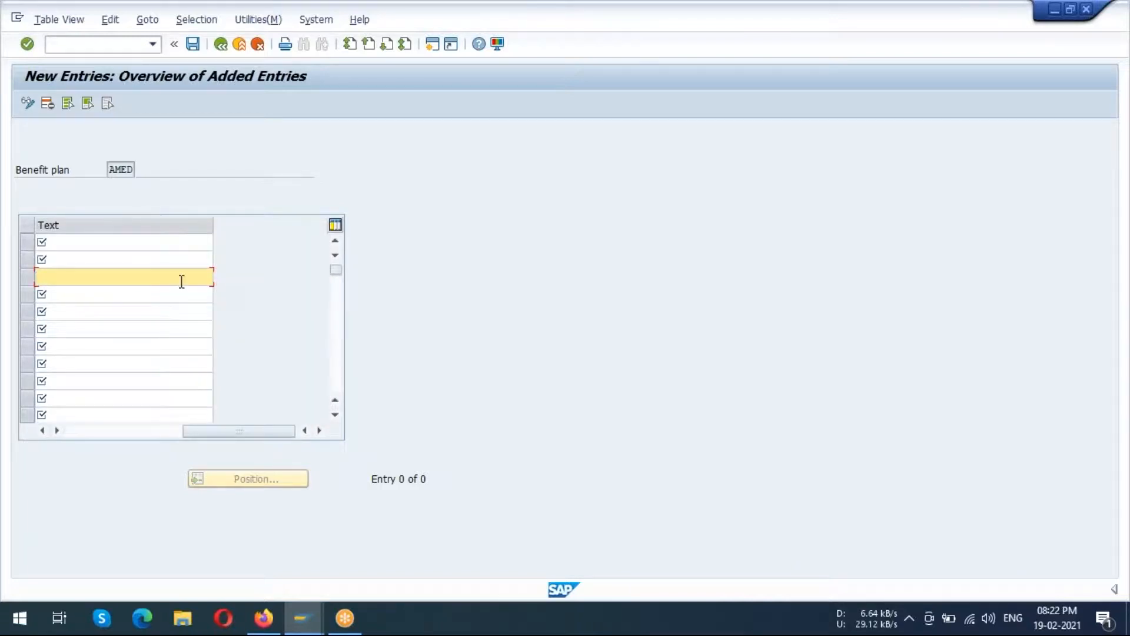
type("A")
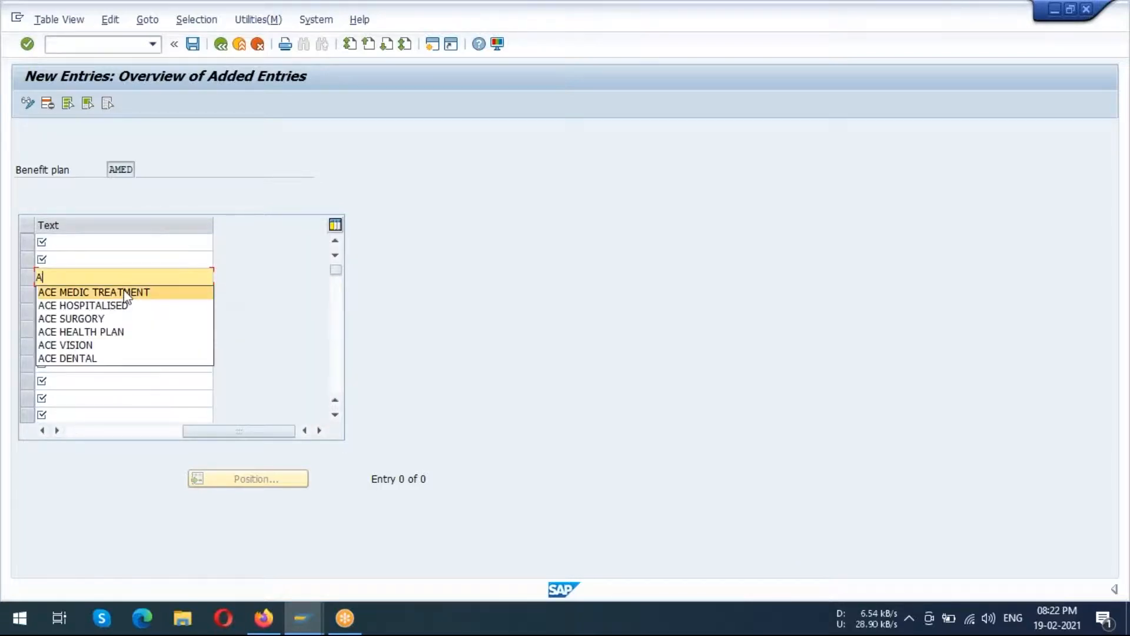
left_click(124, 302)
Enter ACE MEDICINE as the text of new option AMED.
left_click(107, 258)
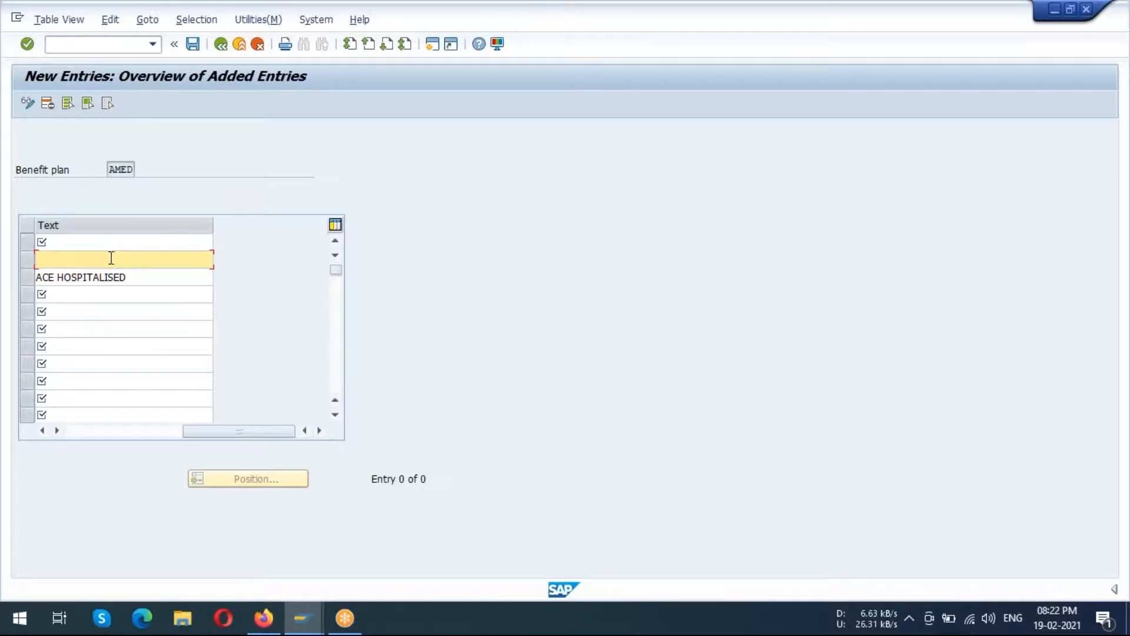
left_click(113, 242)
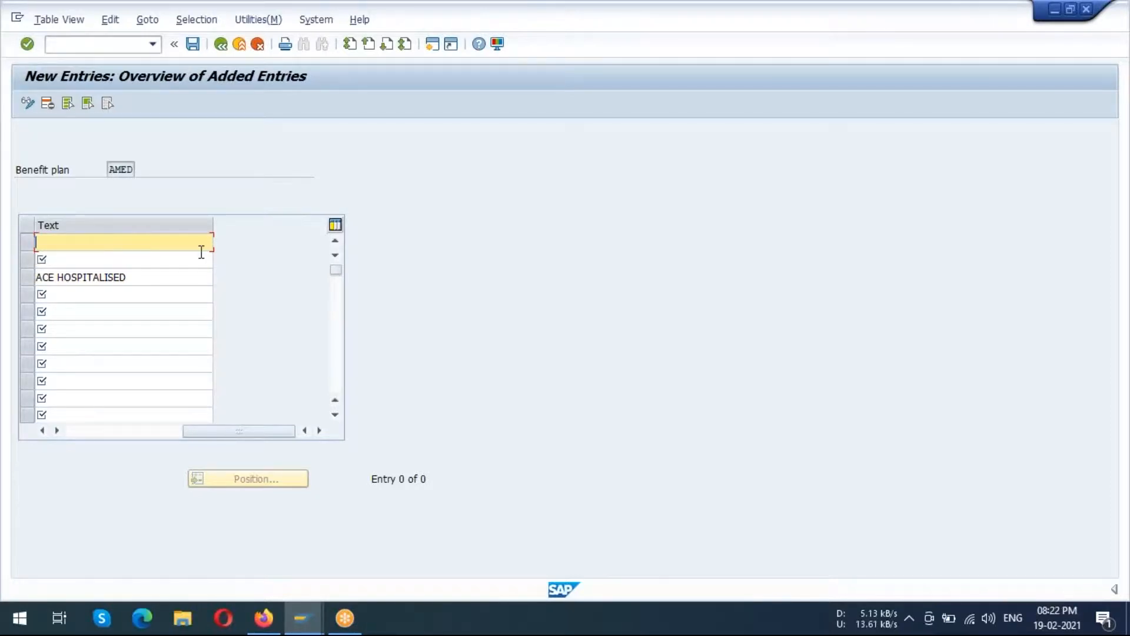
left_click_drag(249, 431, 157, 431)
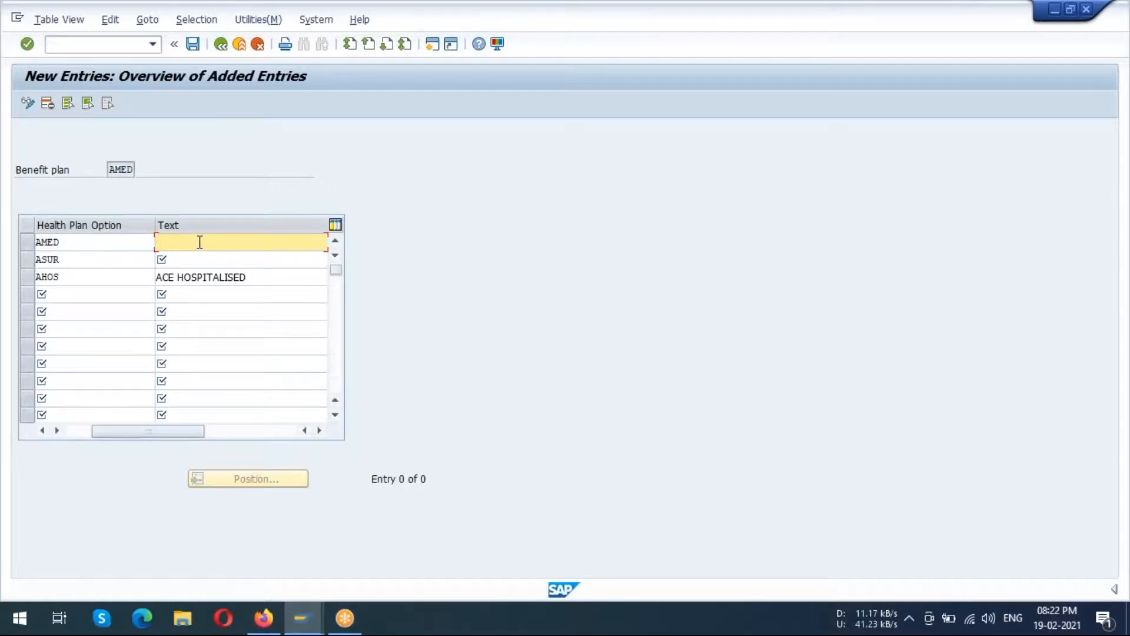
type("A")
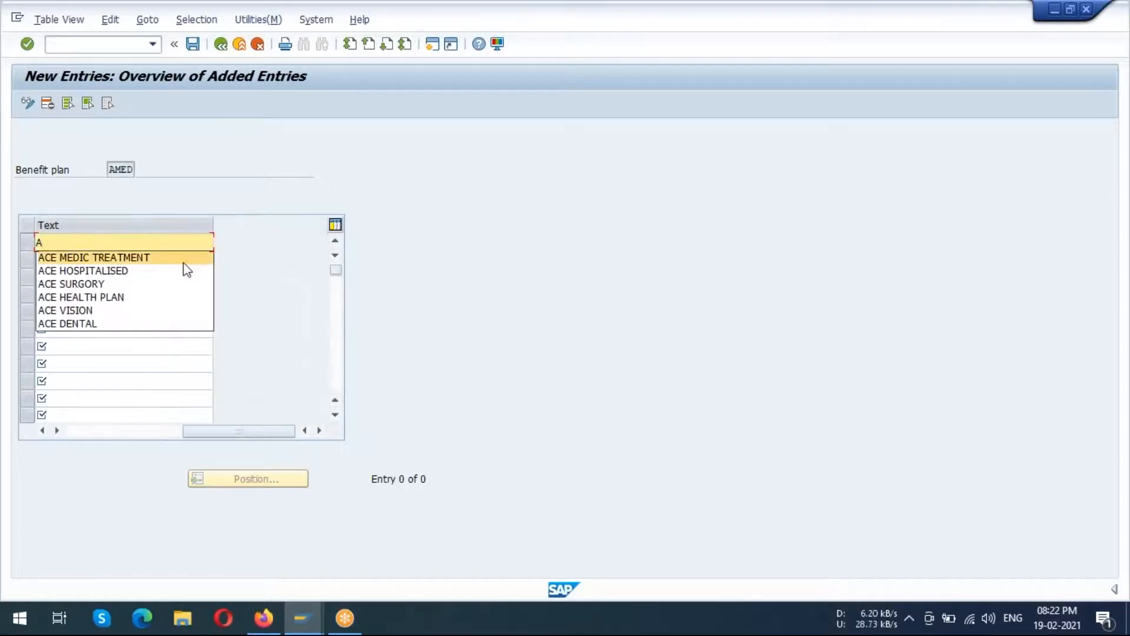
left_click(149, 257)
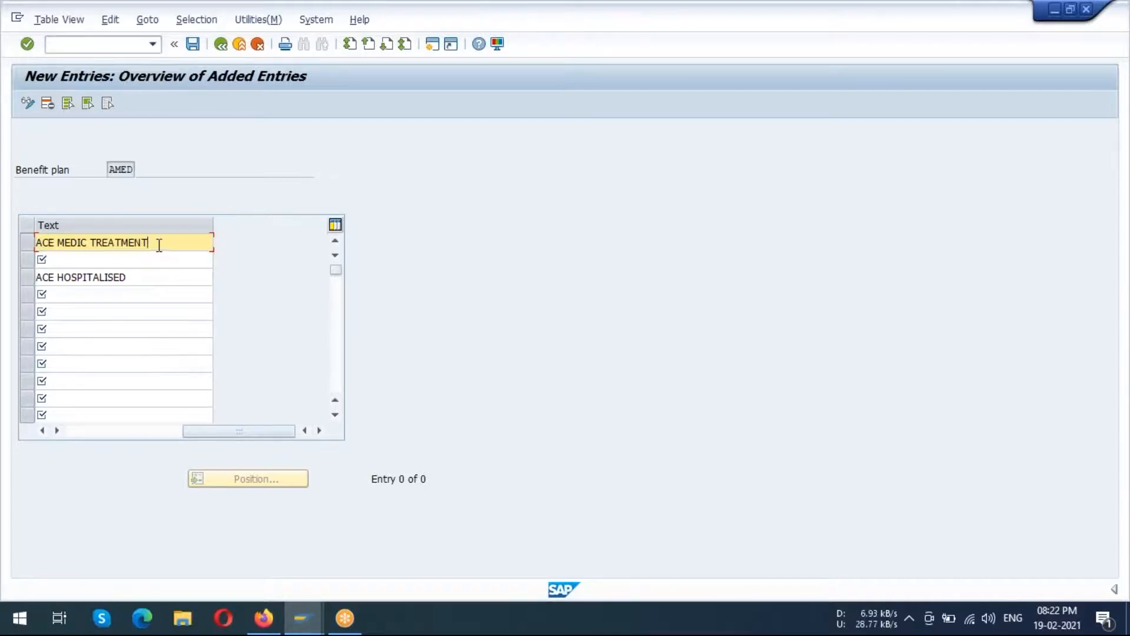
left_click_drag(154, 243, 88, 243)
key("BackSpace")
key("BackSpace")
type("INE")
Enter ACE SURGORY as the text of option ASUR and try to save the new options.
left_click(131, 259)
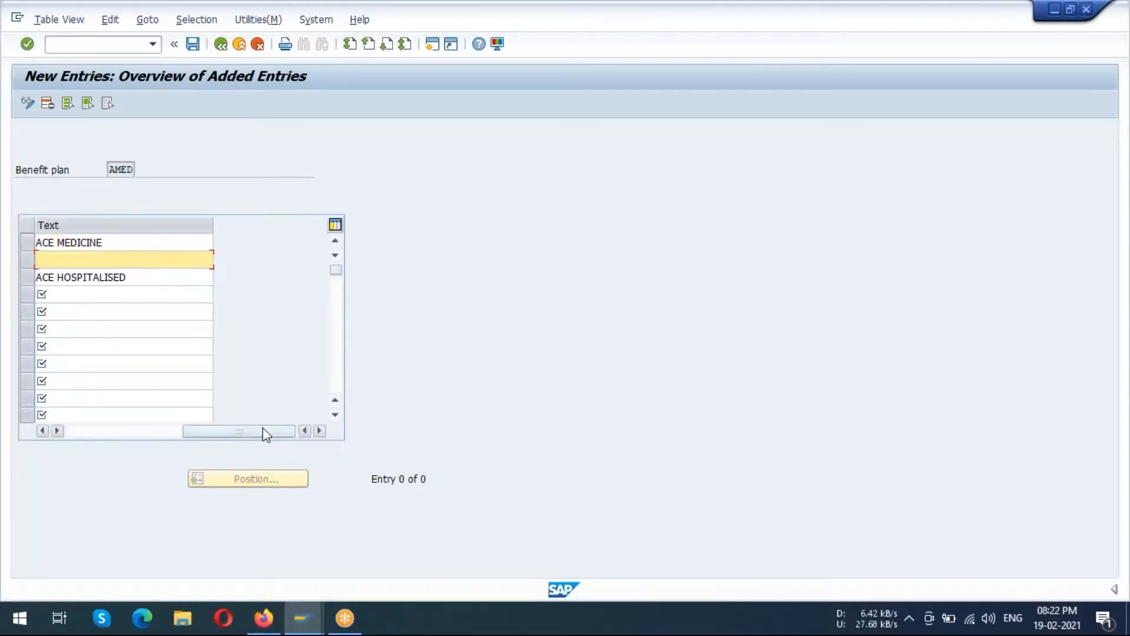
left_click_drag(262, 431, 171, 439)
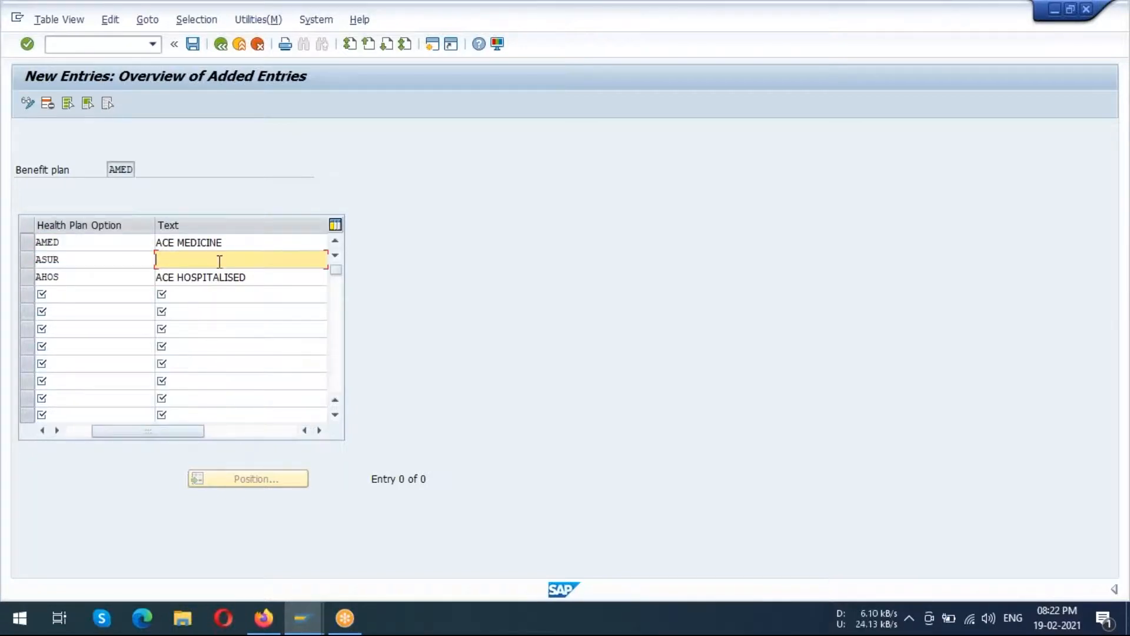
type("ACE SURGORY")
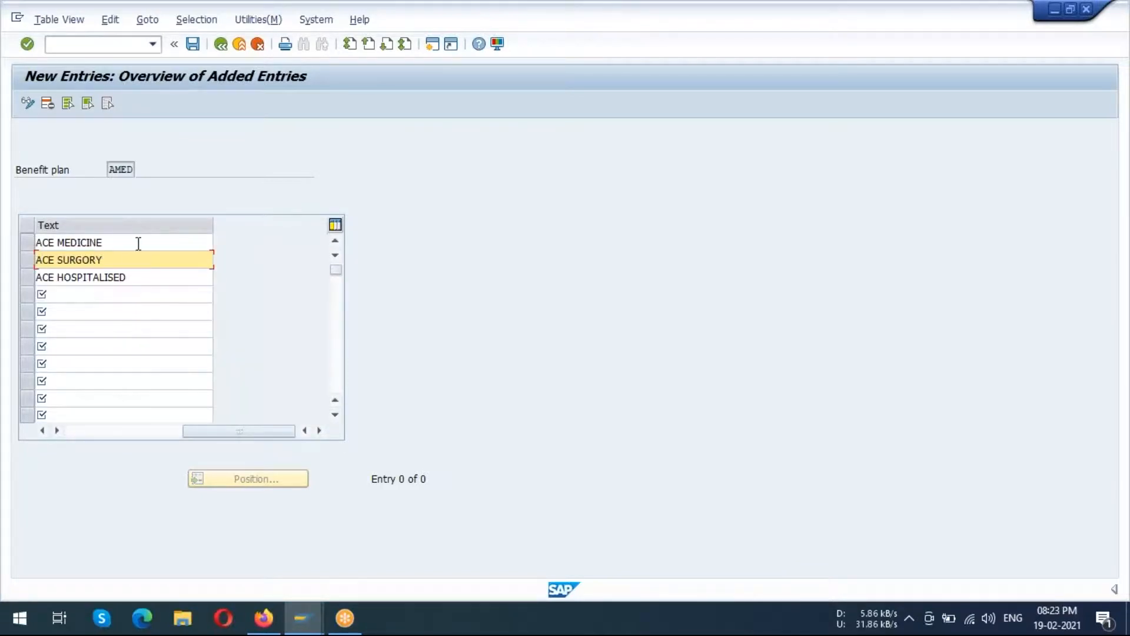
left_click(194, 45)
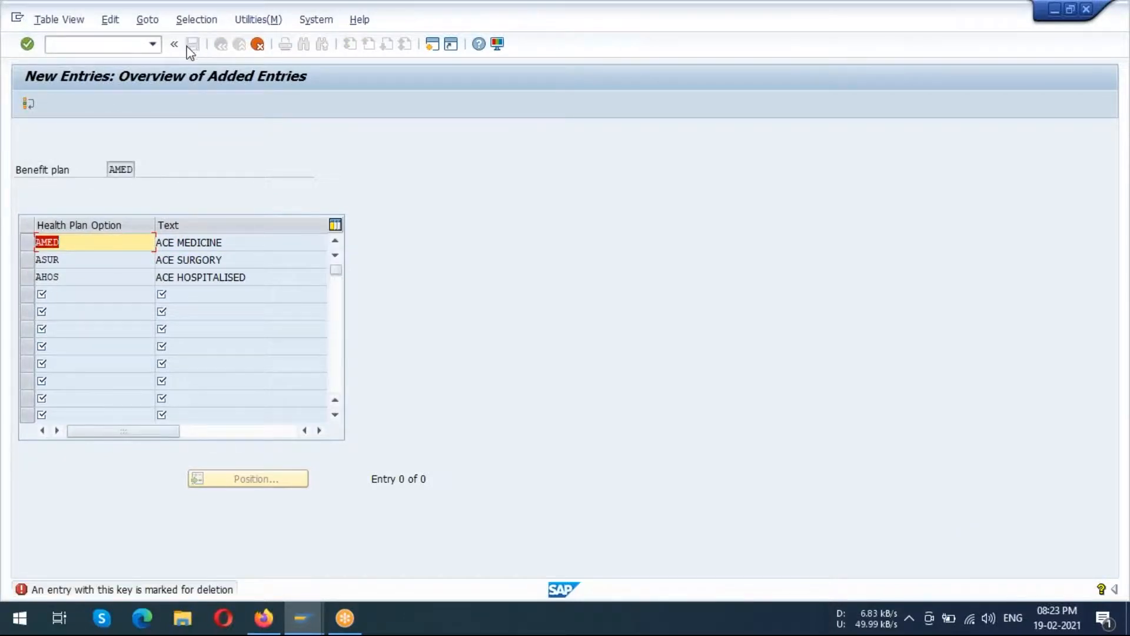
Change the code of the ACE MEDICINE option to ACME and save the new entries.
left_click(86, 242)
key("BackSpace")
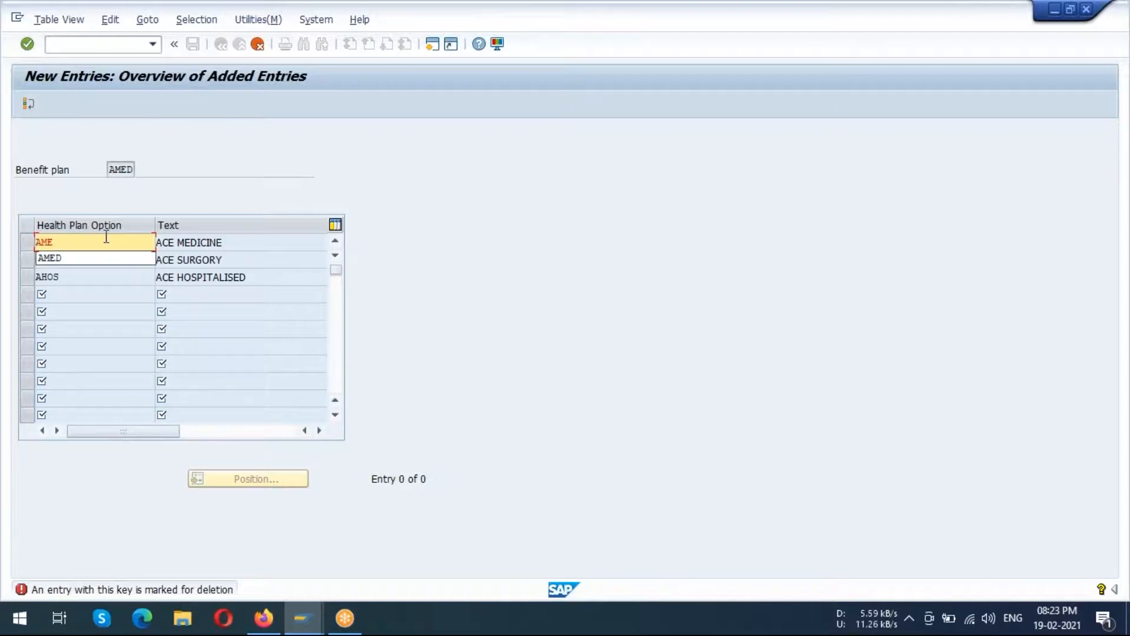
key("BackSpace")
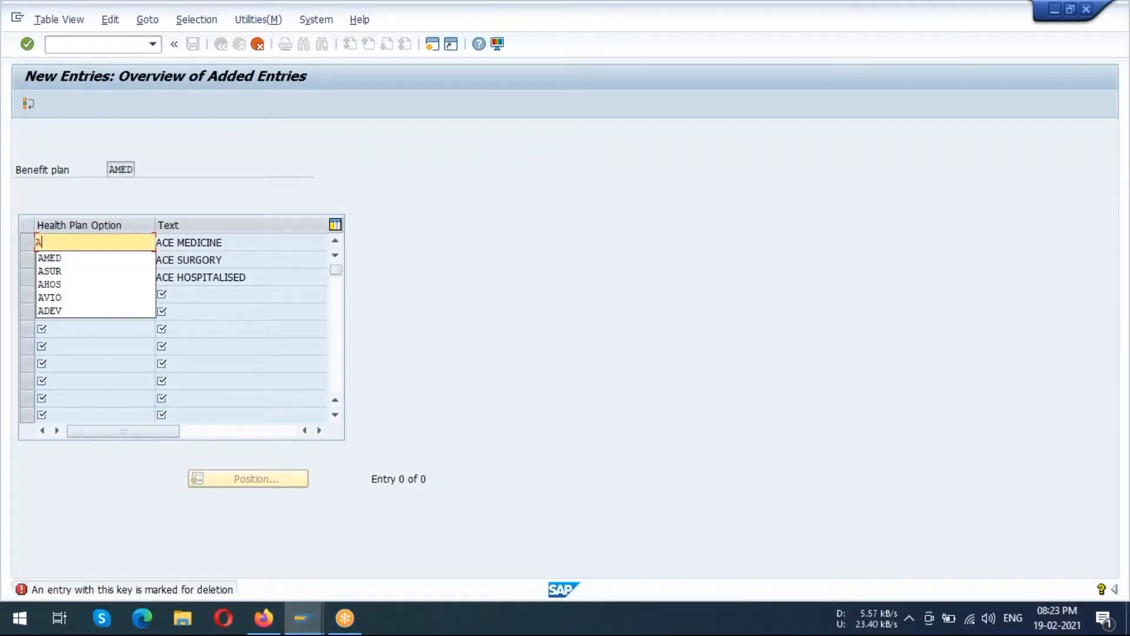
type("CME")
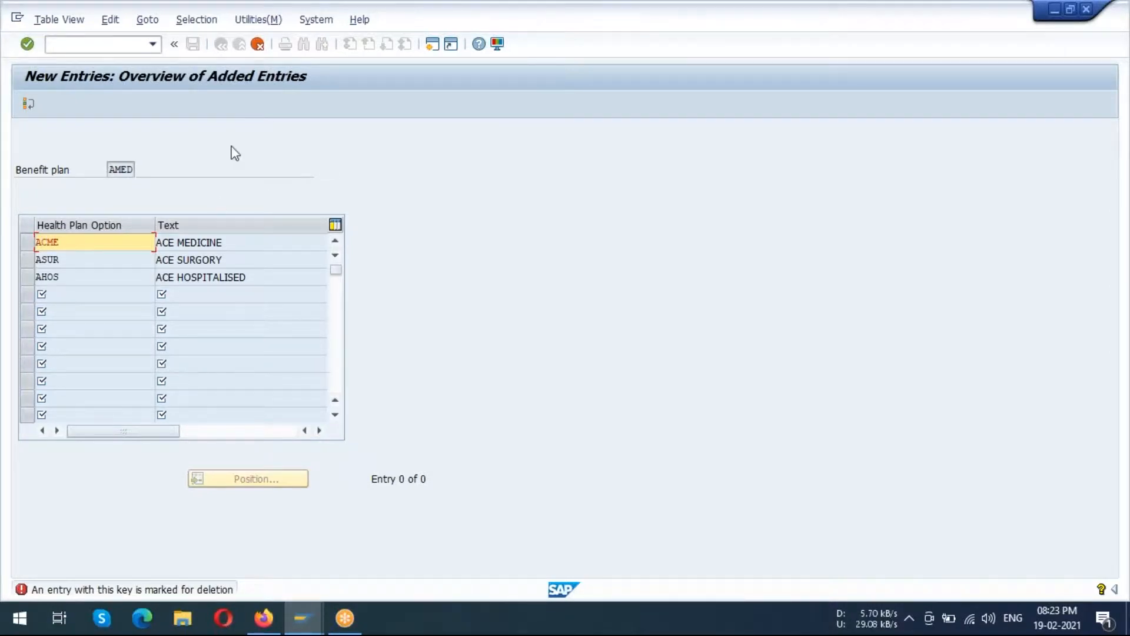
left_click(26, 44)
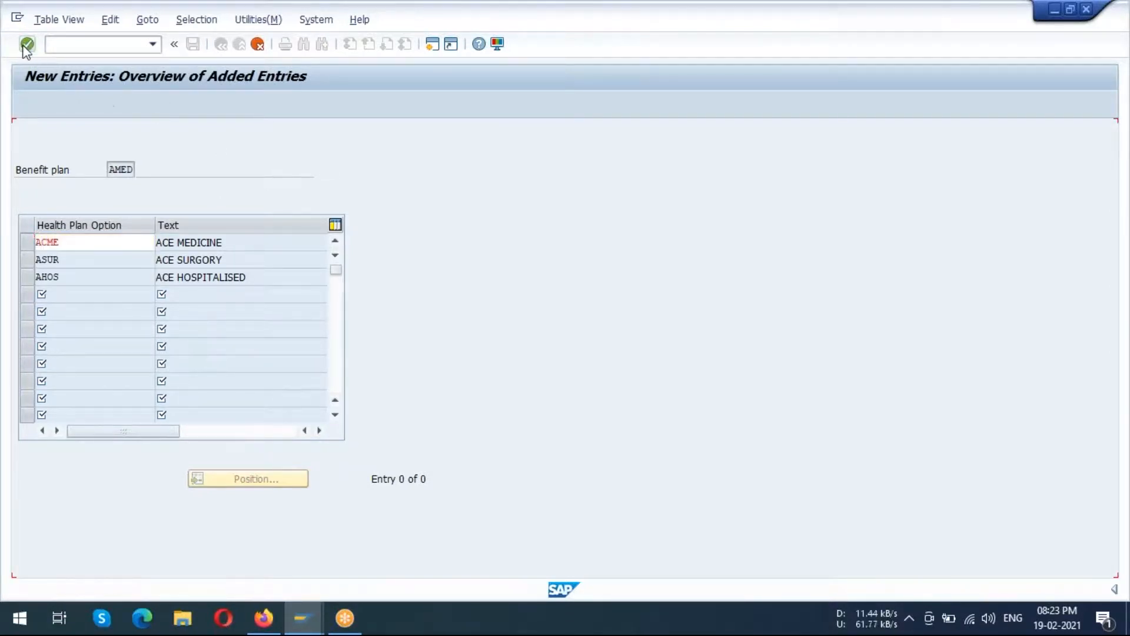
left_click(193, 44)
left_click(193, 44)
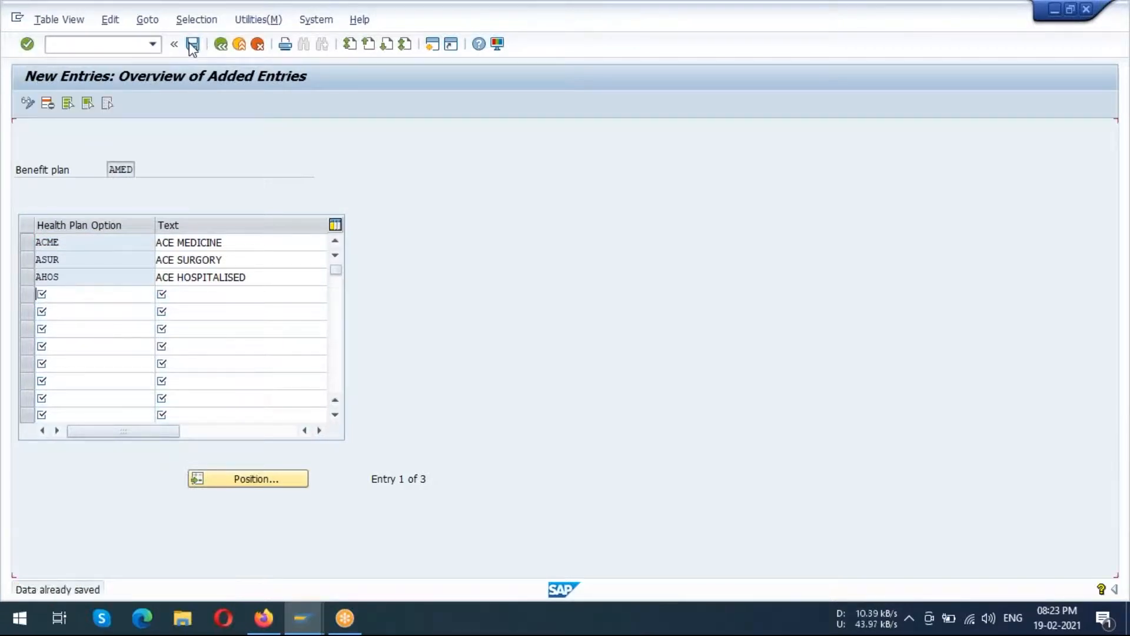
Leave the health plan options for the IMG structure and open the Define Dependent Coverage Options activity.
left_click(221, 45)
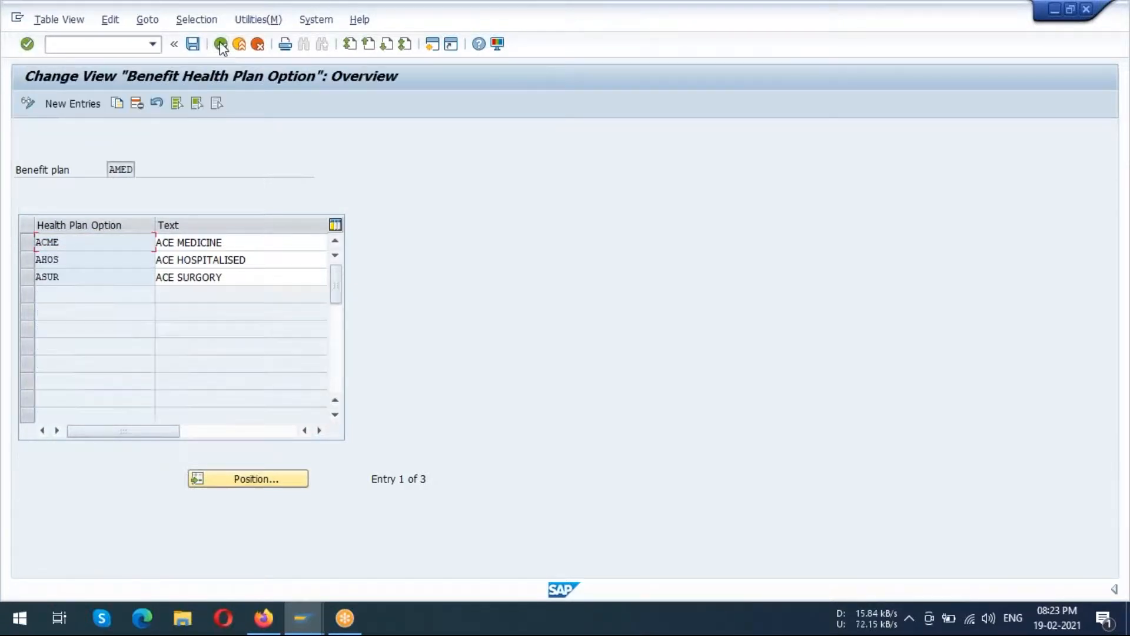
left_click(221, 45)
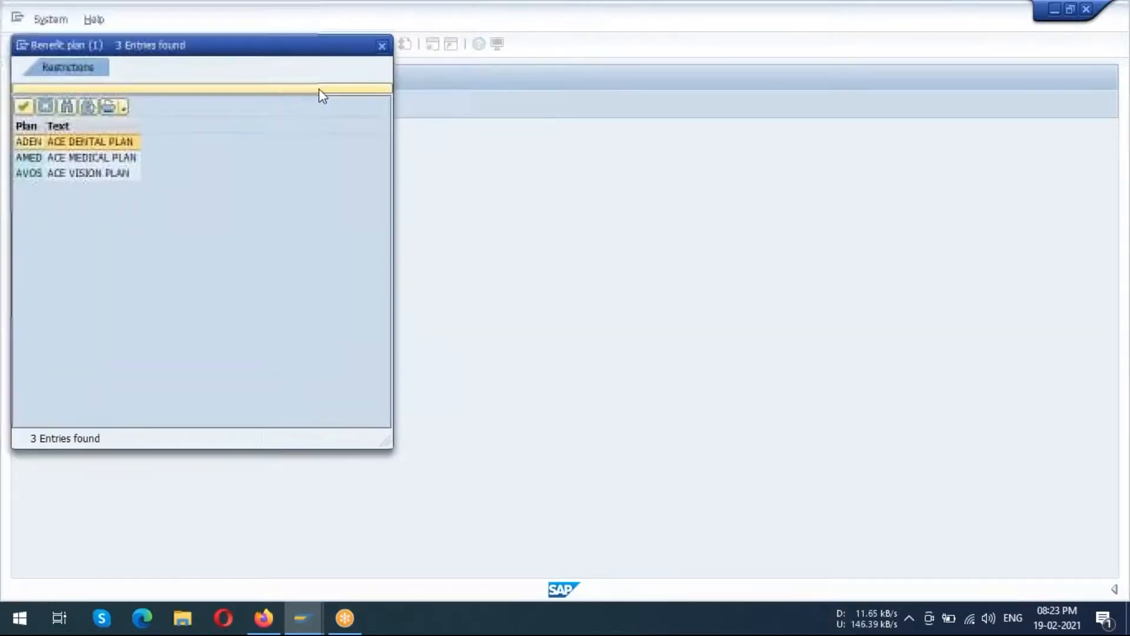
left_click(406, 113)
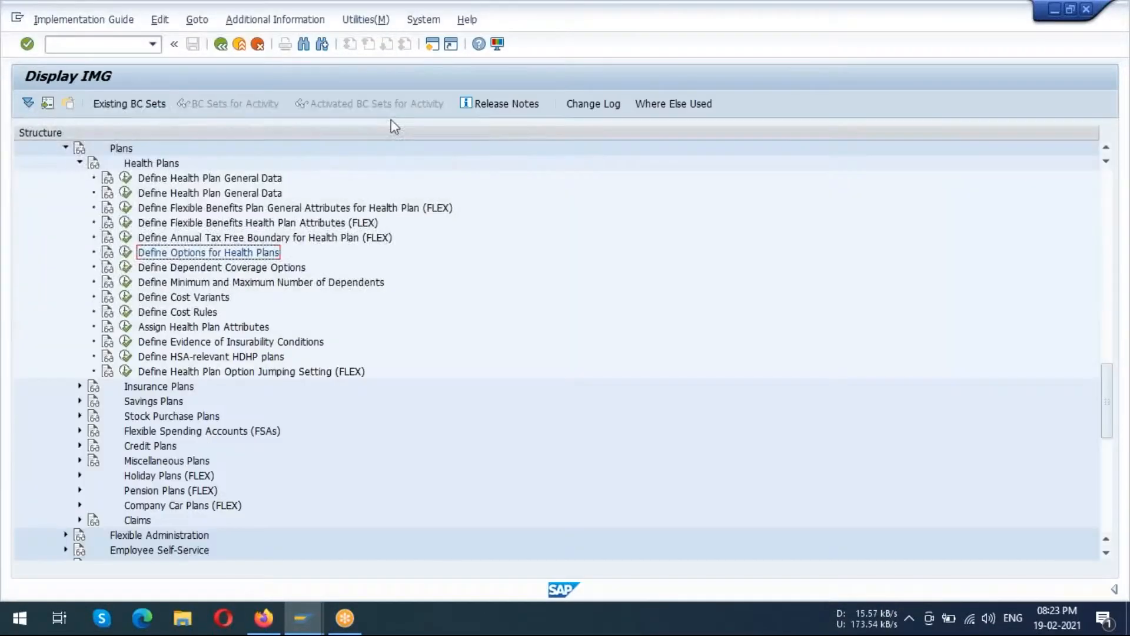
left_click(285, 270)
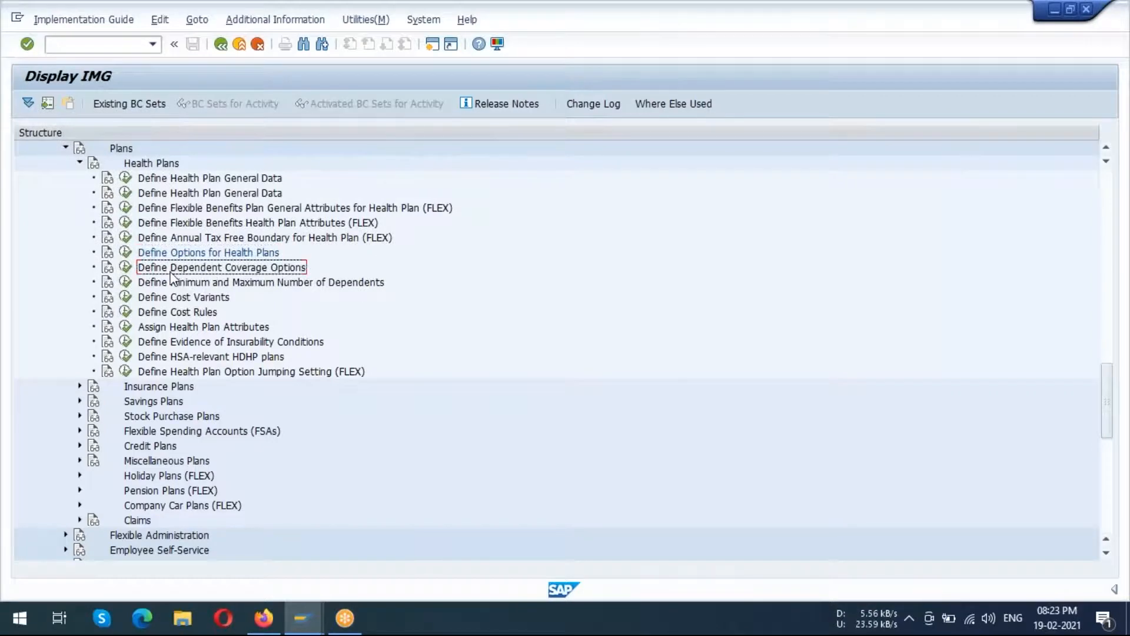
left_click(124, 270)
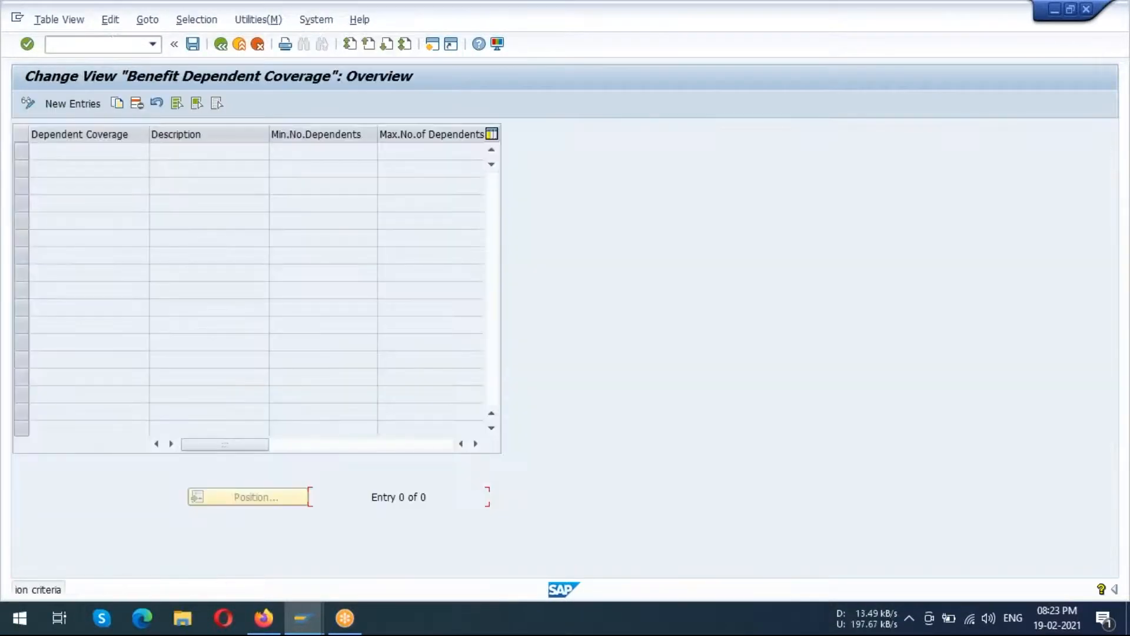
Create new dependent coverage entries with the codes EE and EE+F.
left_click(84, 105)
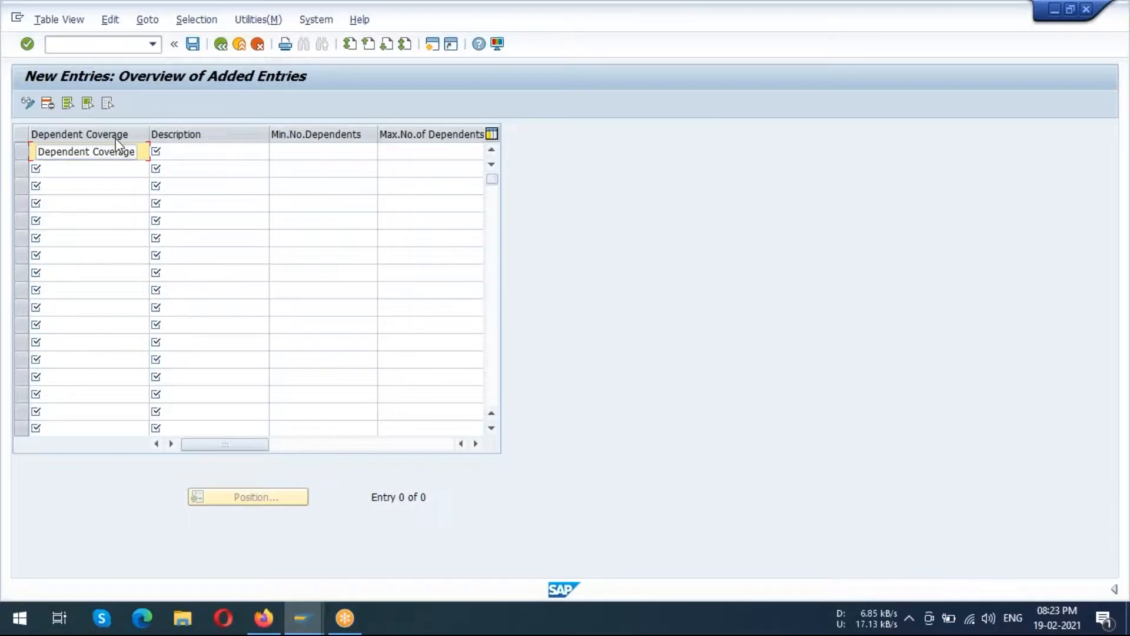
type("EE")
left_click(55, 166)
type("EE")
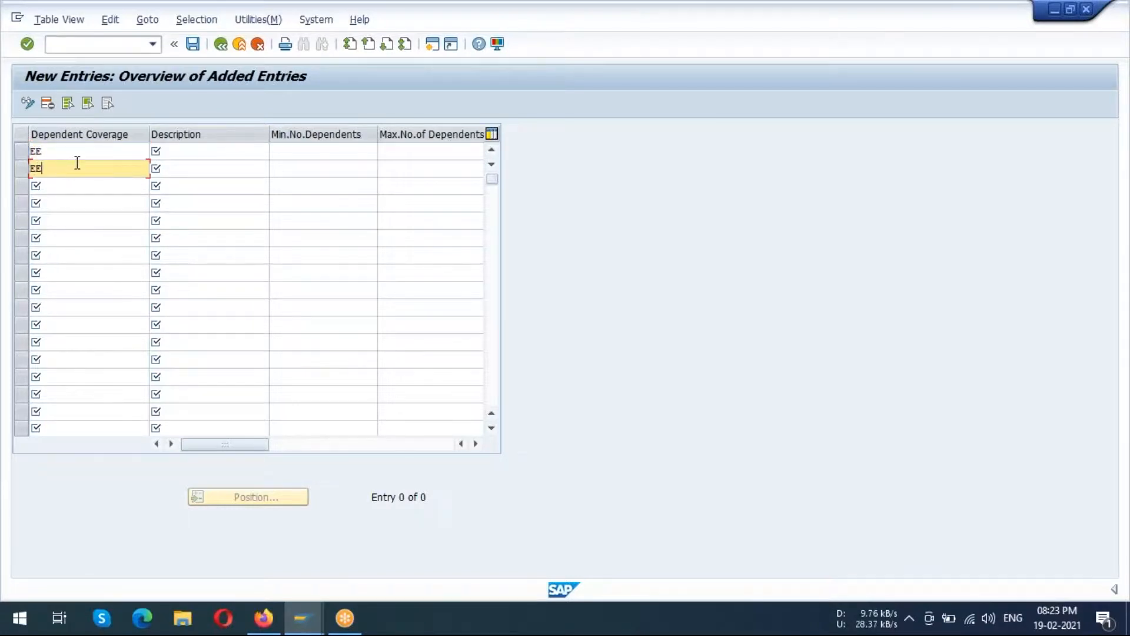
type("=")
Describe coverage EE as ACE EMPLOYEE and coverage EE+F as ACE EE AND FAMILY.
left_click(200, 153)
type("AC")
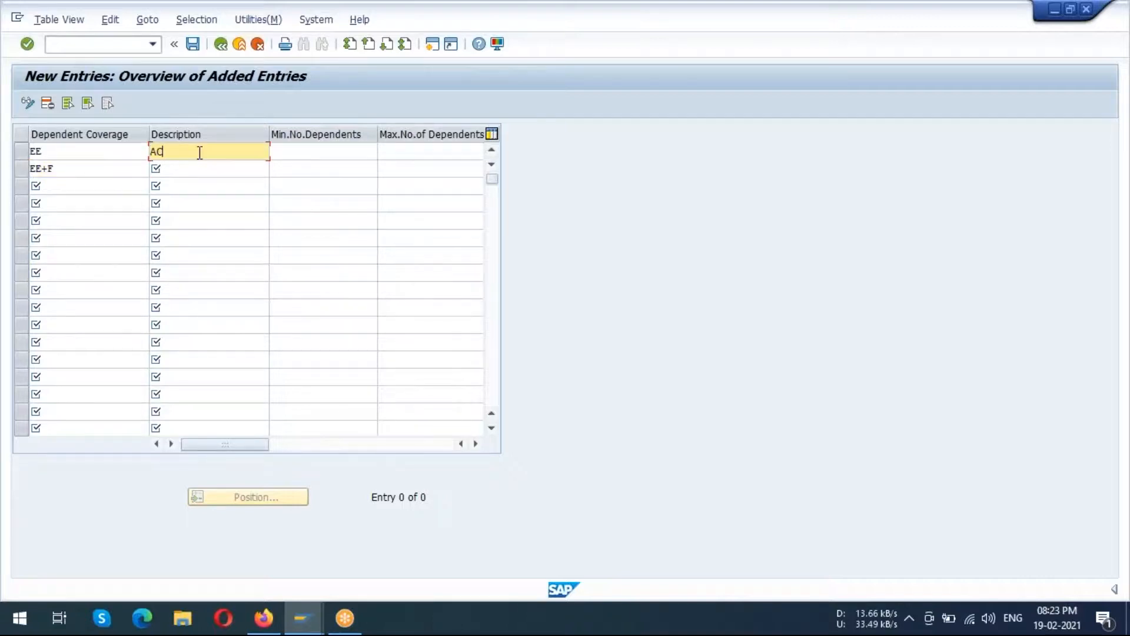
type("E EMPLOYEE")
left_click(202, 174)
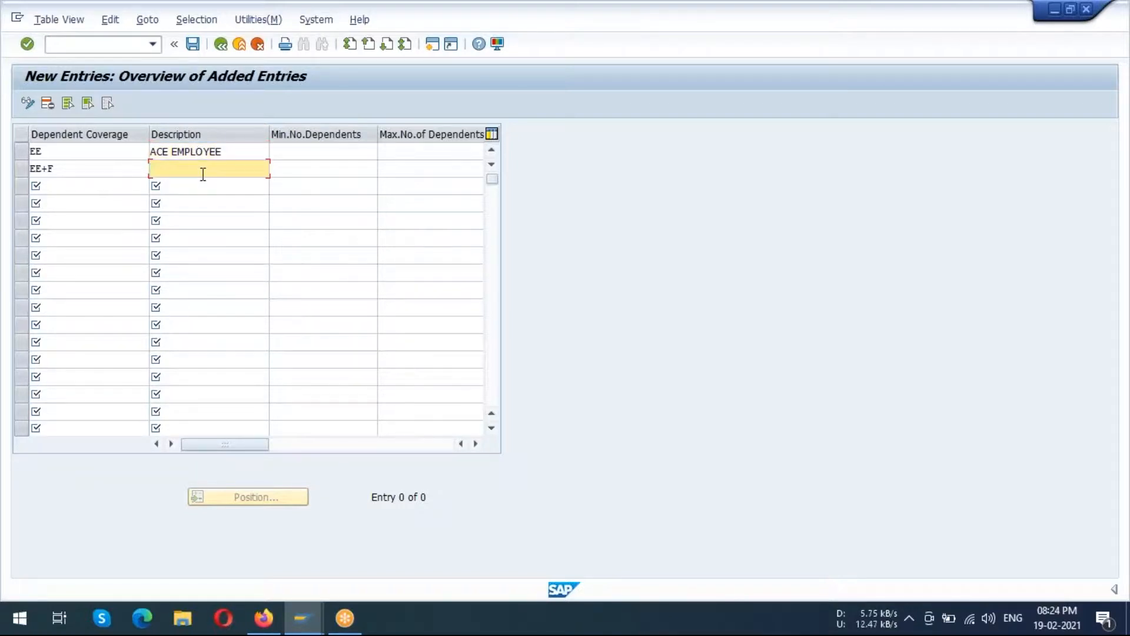
type("ACE EE AND FAMILY")
Enter a minimum of 1 dependent for coverage EE, and a minimum of 1 and maximum of 5 for coverage EE+F.
left_click(360, 150)
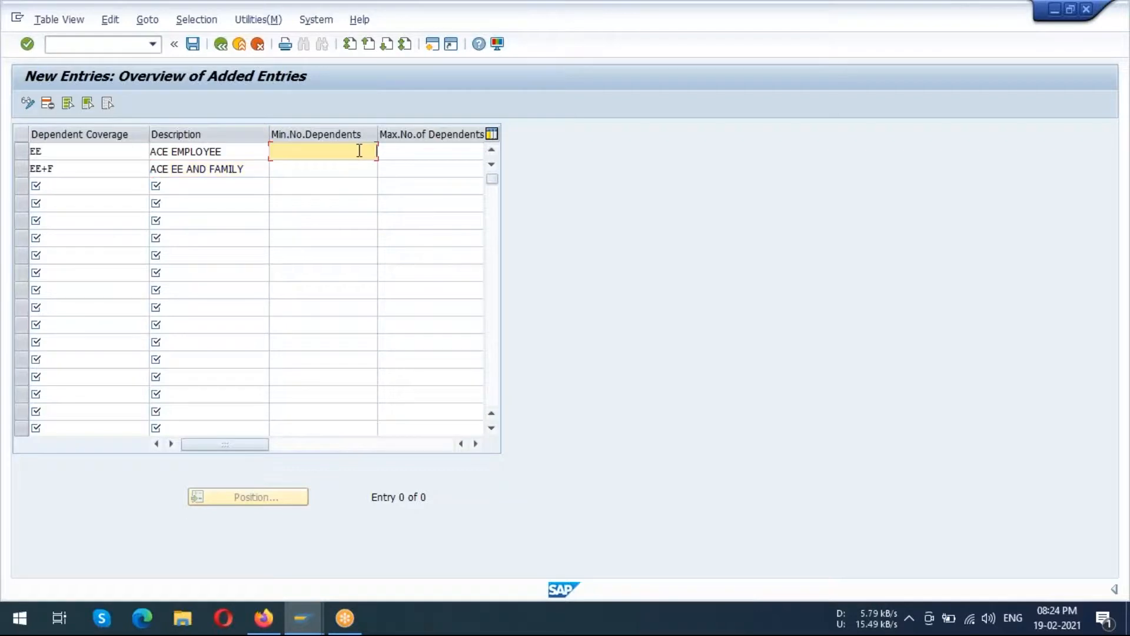
left_click(467, 155)
type("1")
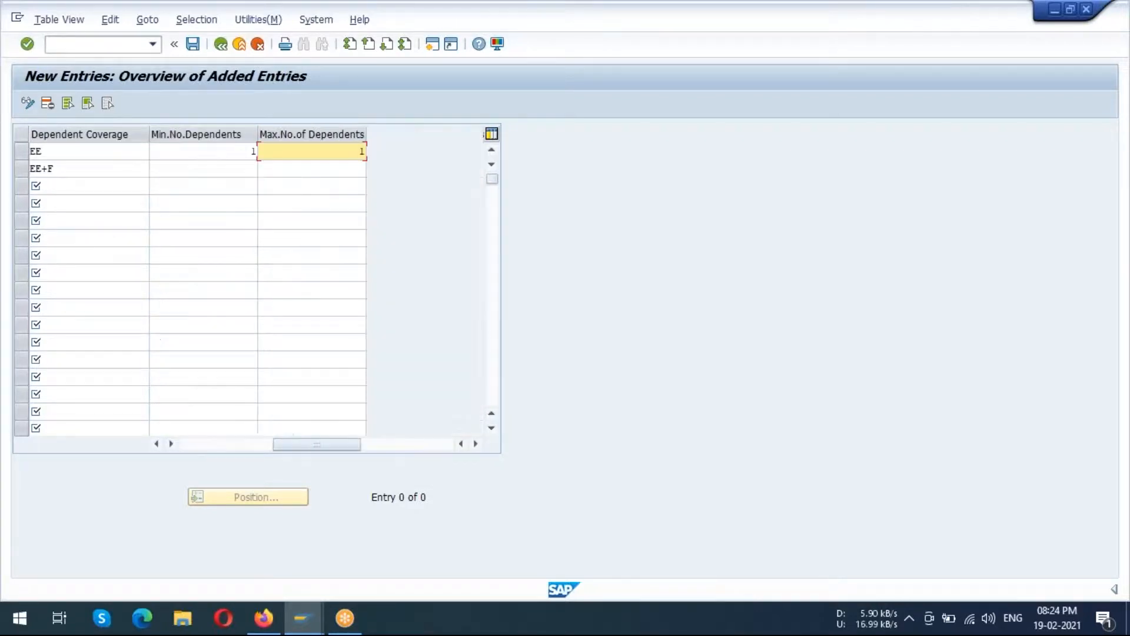
double_click(347, 152)
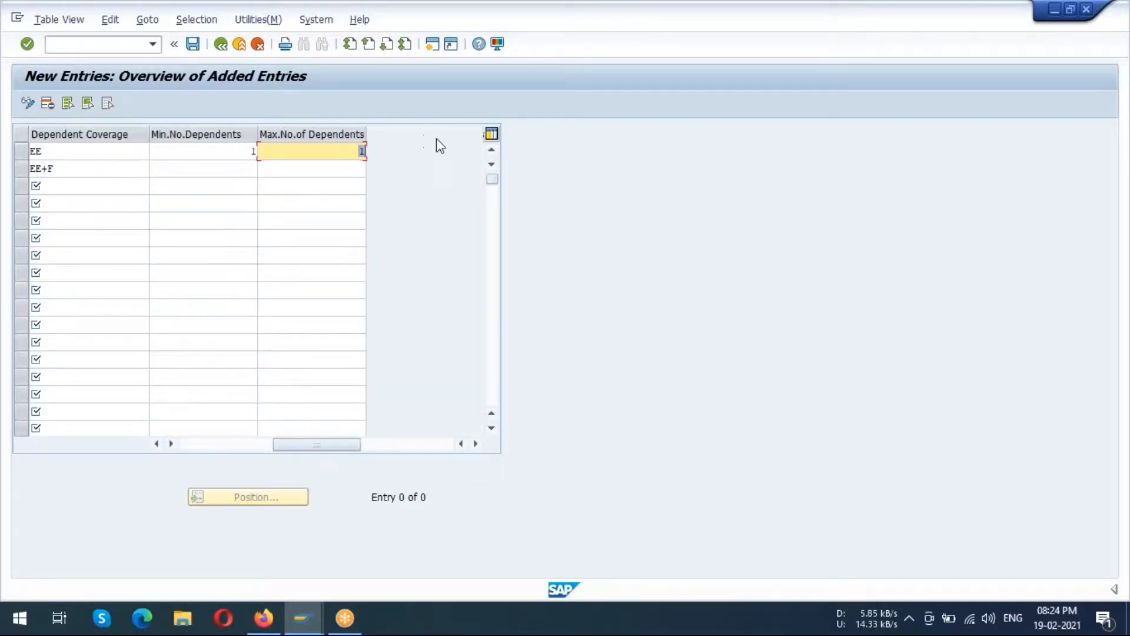
left_click(217, 169)
left_click(303, 168)
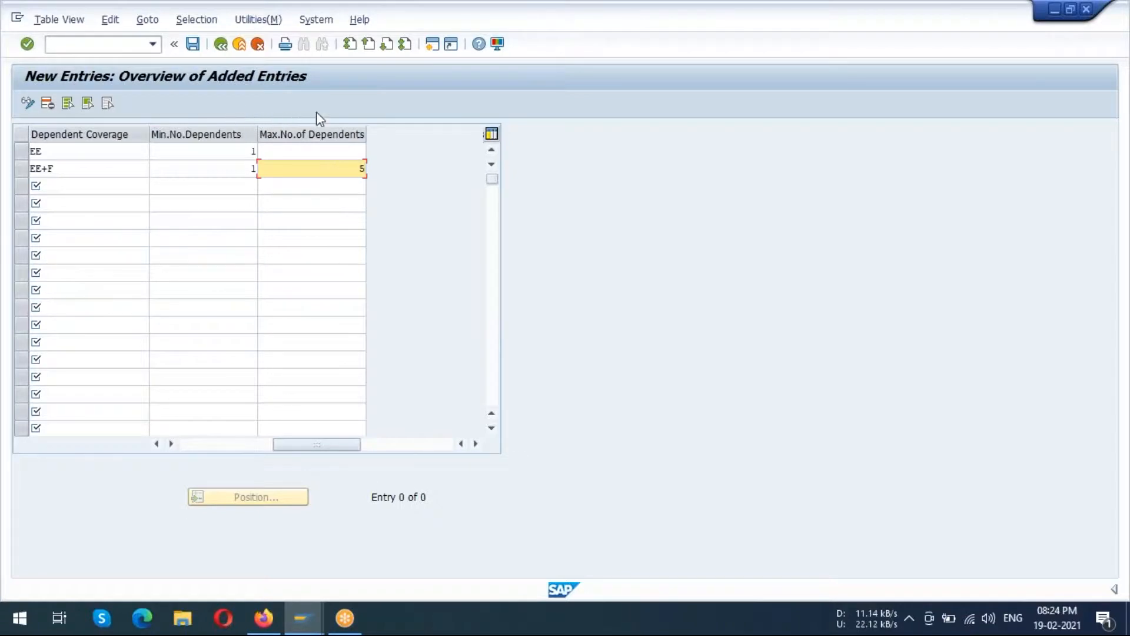
Set the maximum number of dependents for coverage EE to 1 and save the entries in the ACE US GROUP customizing request.
left_click(193, 43)
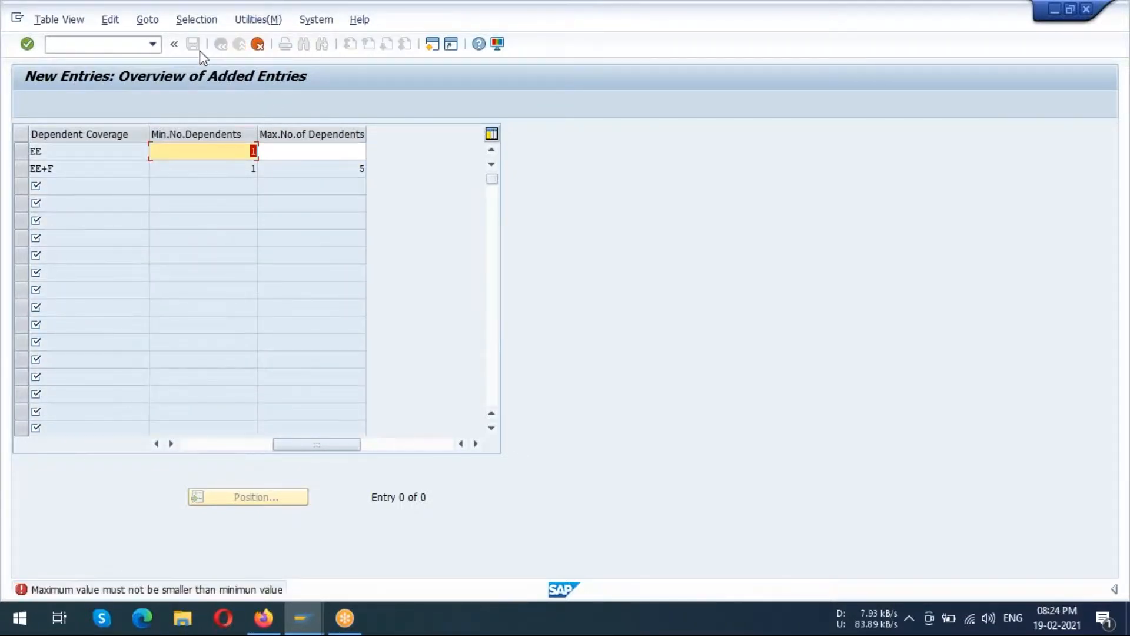
left_click(303, 151)
type("1")
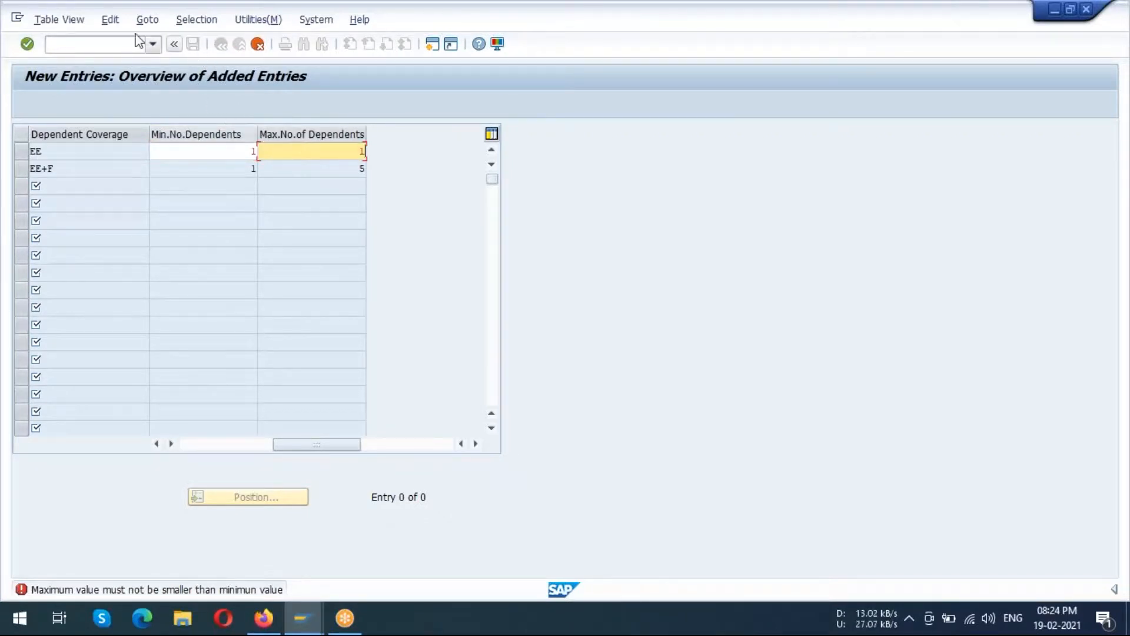
left_click(27, 43)
key("ctrl+s")
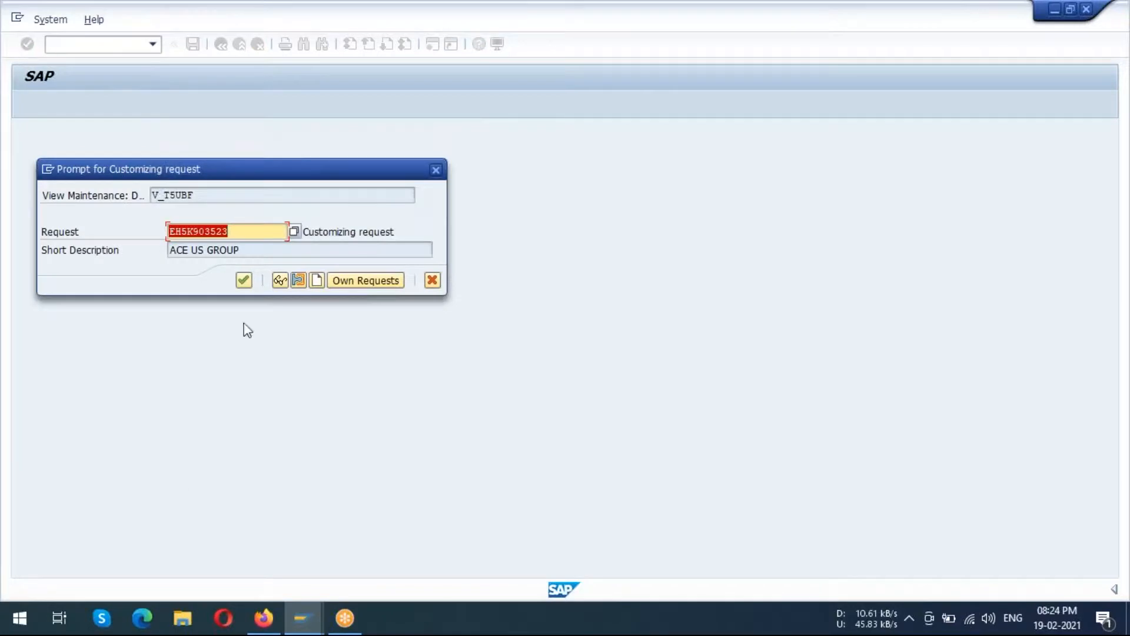
left_click(244, 281)
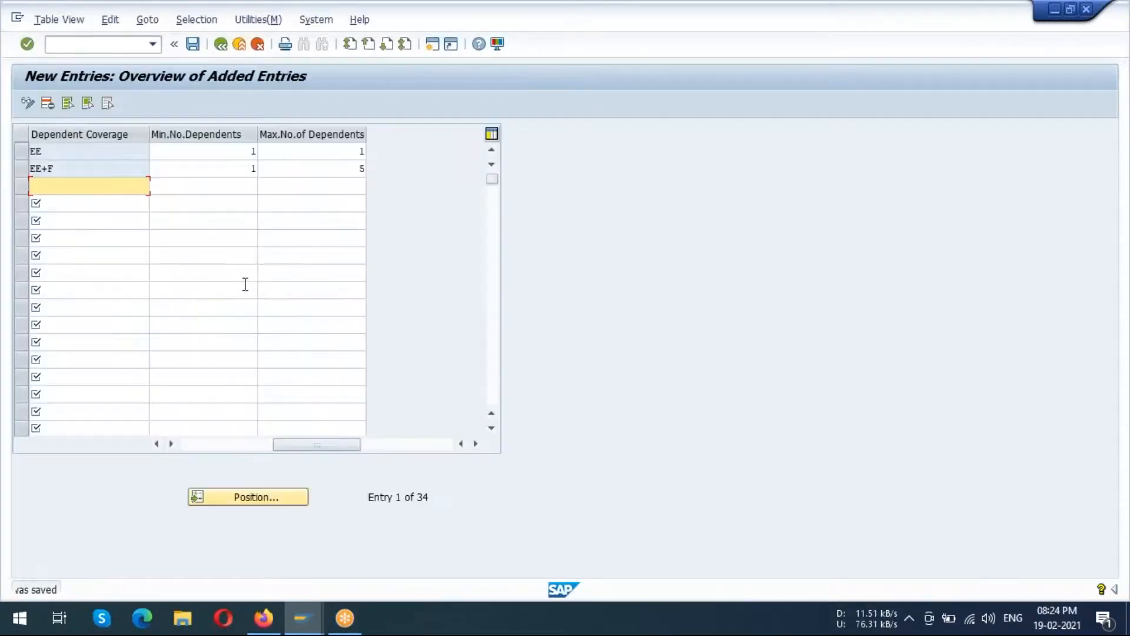
Leave the dependent coverage options and open Define Minimum and Maximum Number of Dependents for coverage EE+F.
left_click(222, 45)
left_click(221, 45)
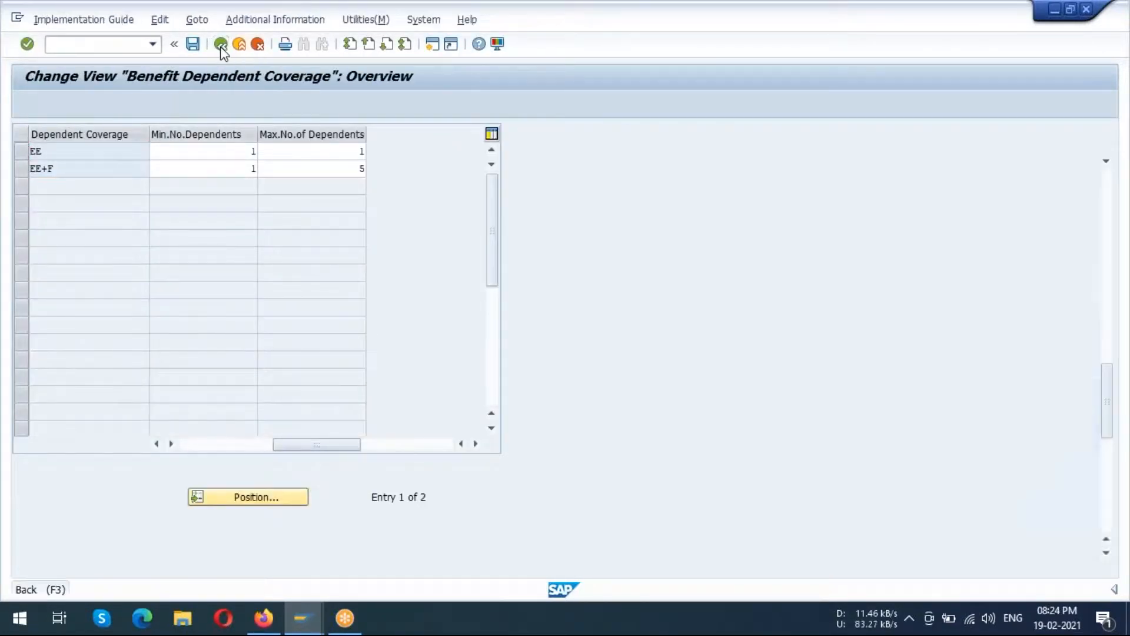
left_click(311, 283)
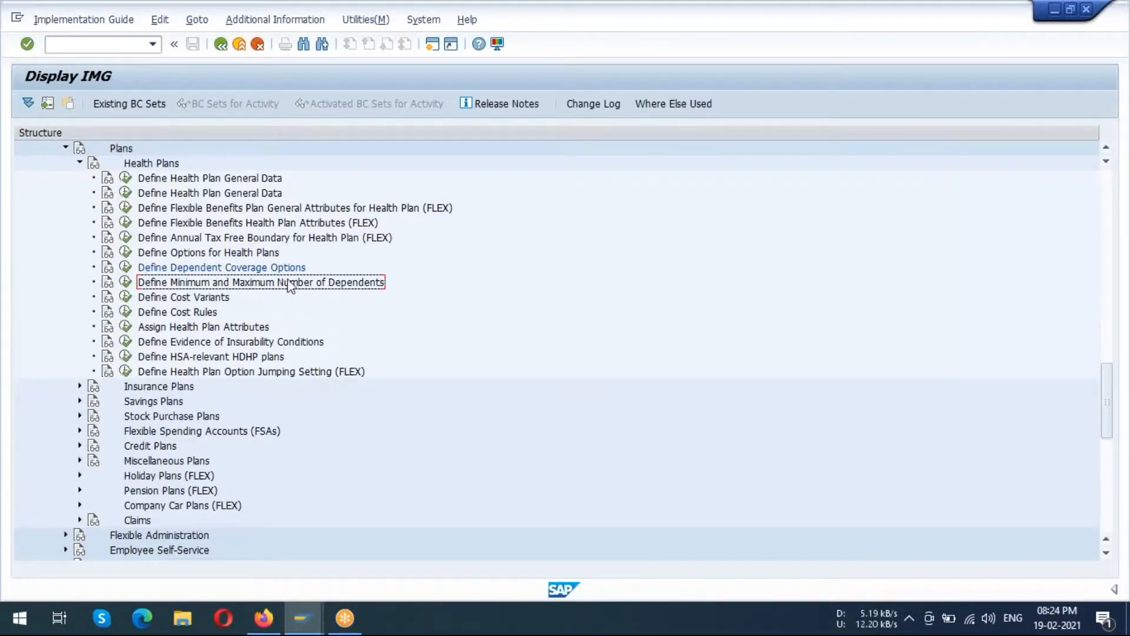
left_click(125, 282)
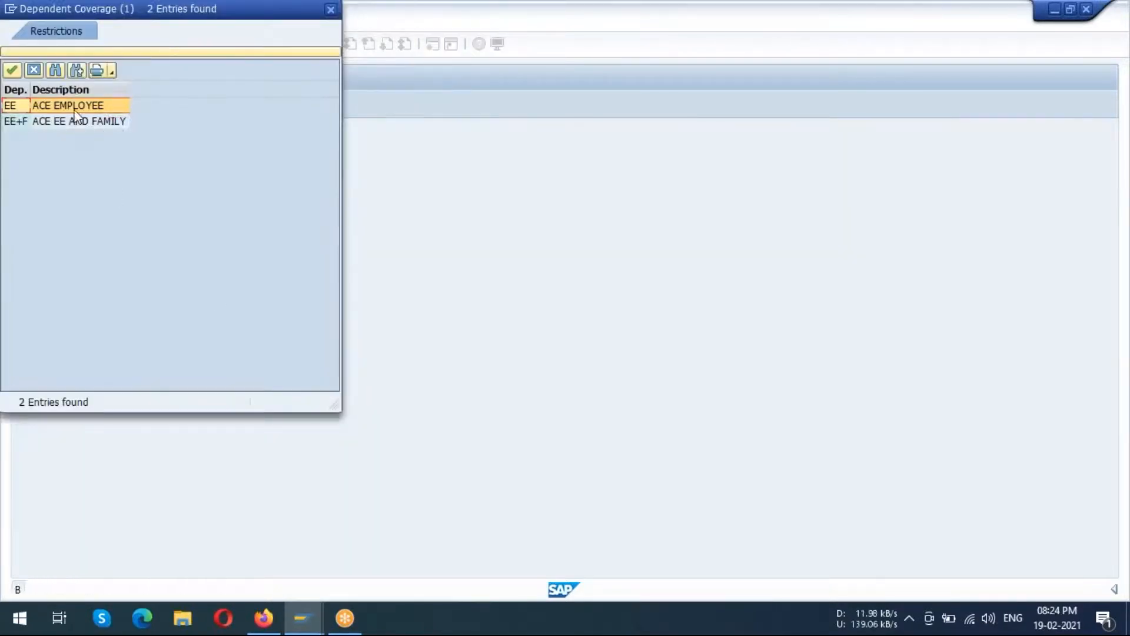
double_click(76, 107)
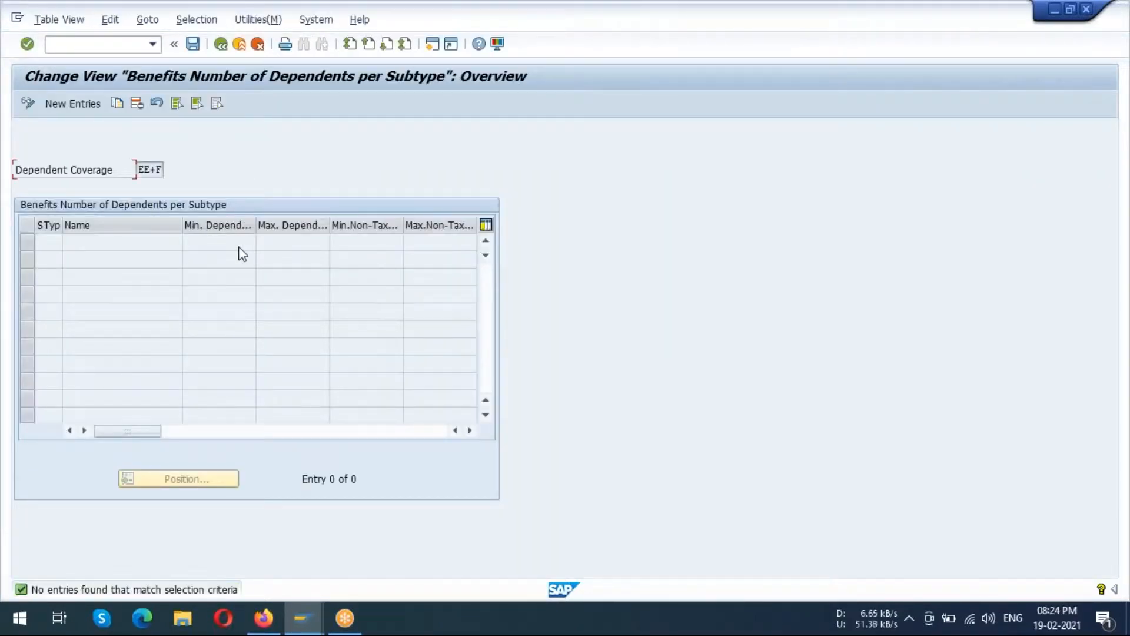
Create a new entry with subtype 1 (Spouse) for dependent coverage EE+F.
left_click(82, 106)
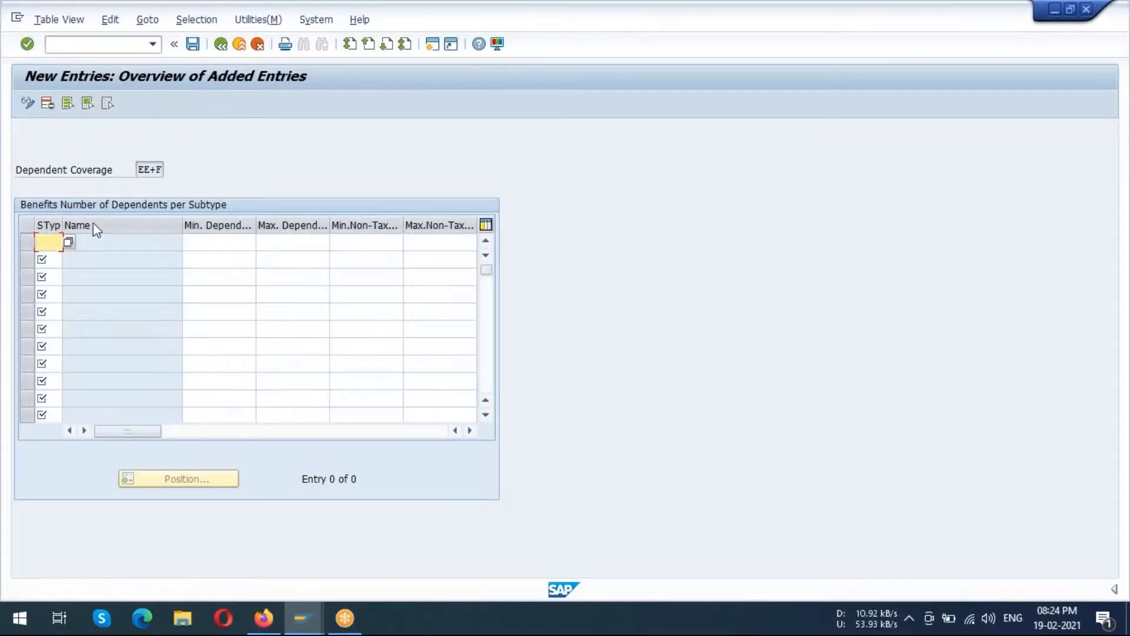
left_click(68, 243)
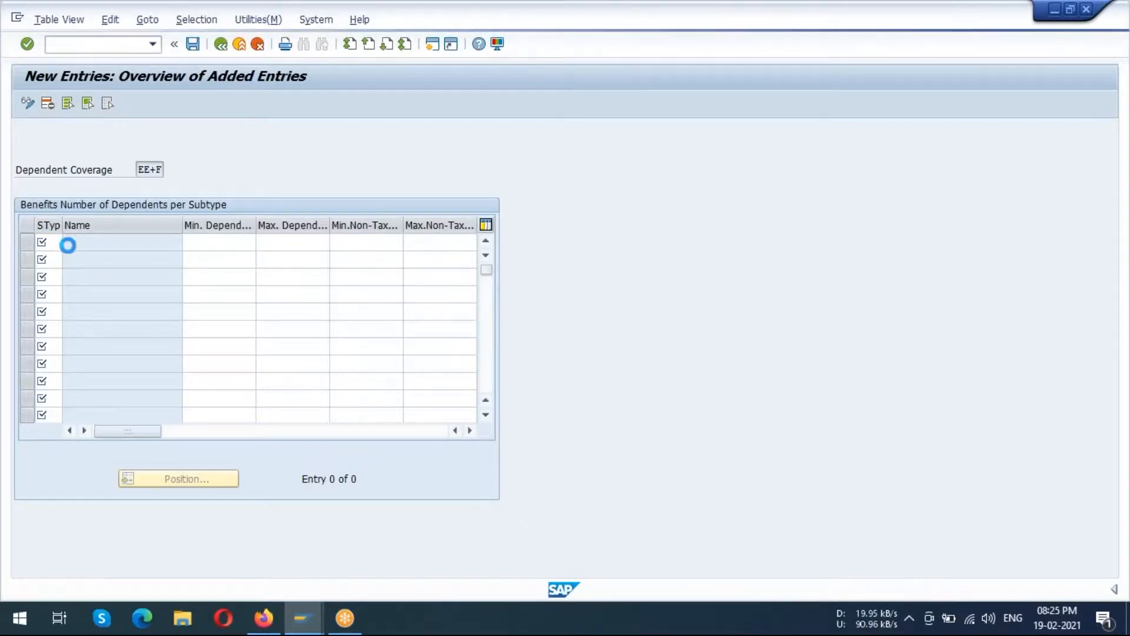
double_click(76, 215)
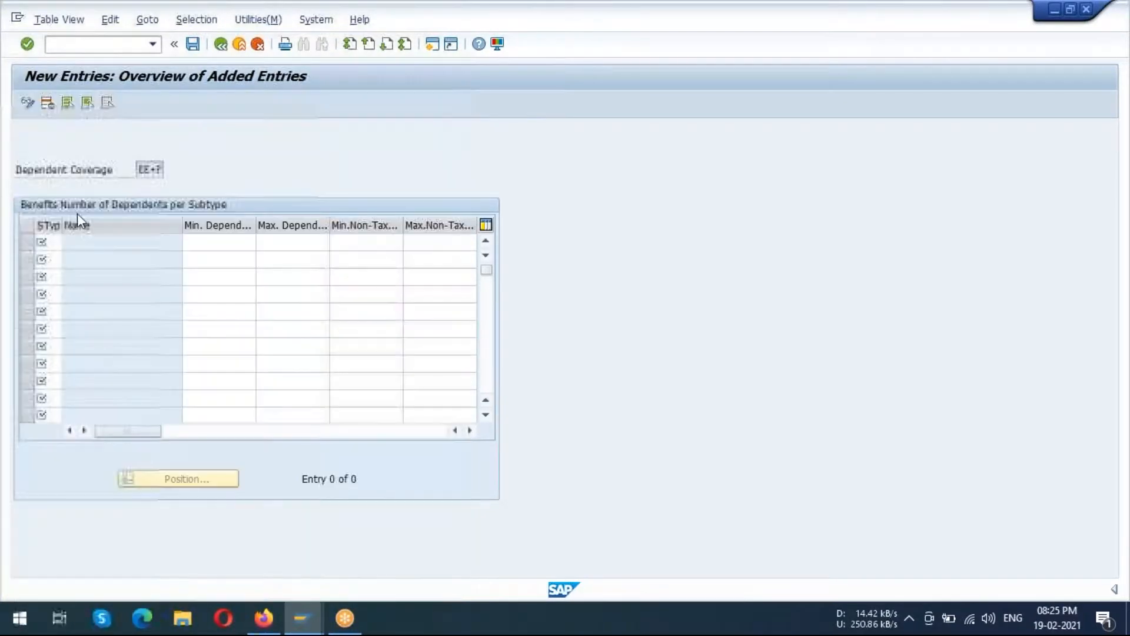
key("Down")
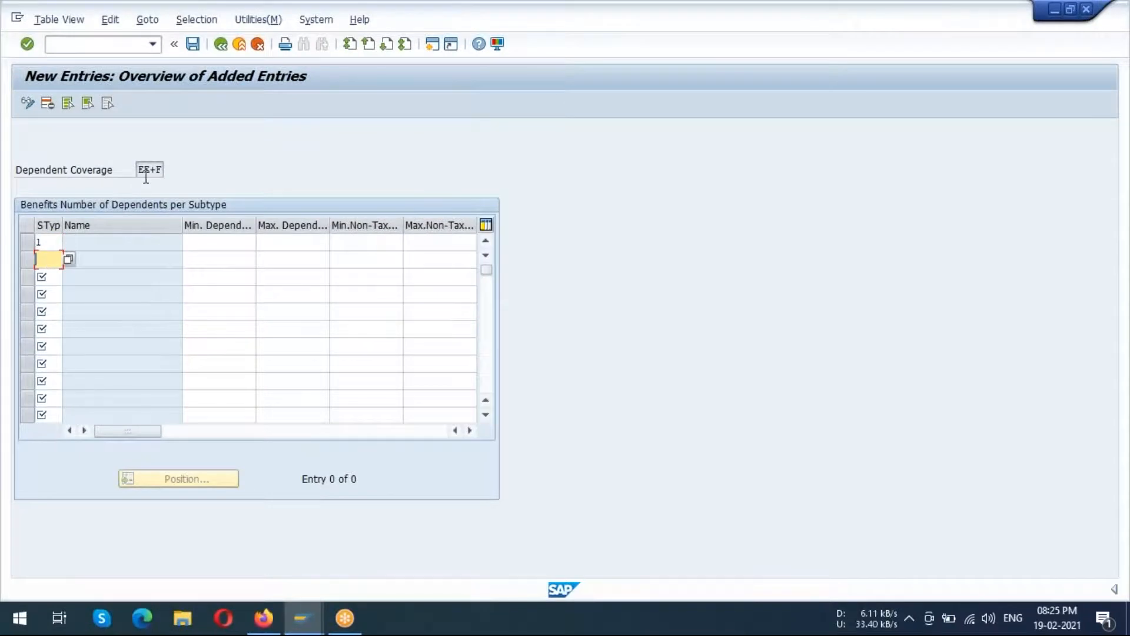
Add subtypes 11 (Father), 12 (Mother) and 2 (Child) to the new EE+F entries.
left_click(68, 259)
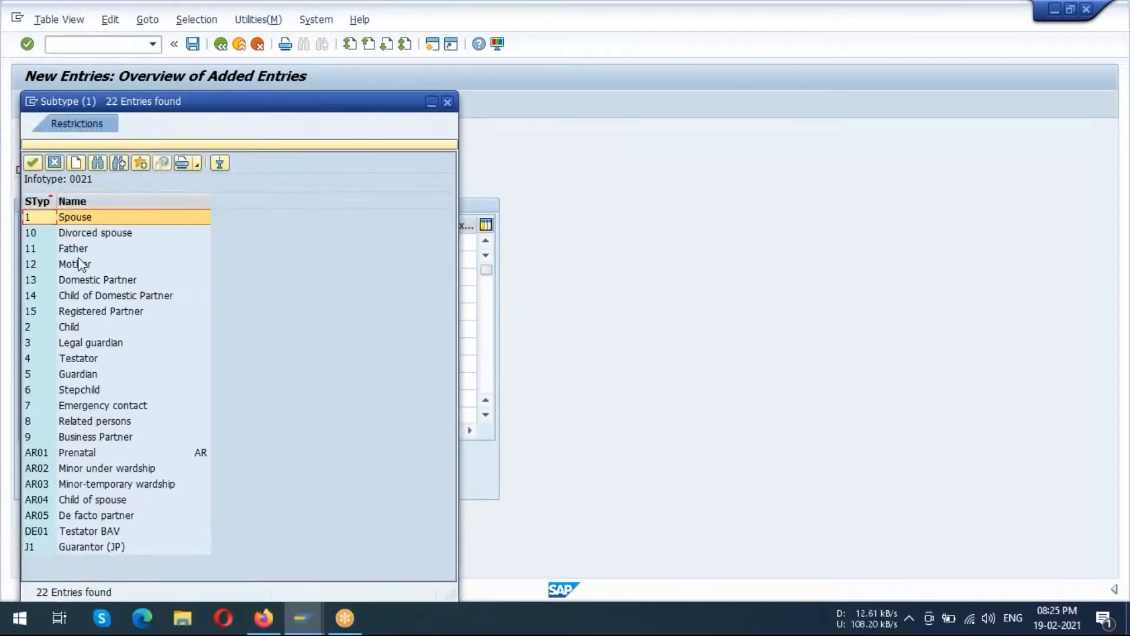
left_click(78, 255)
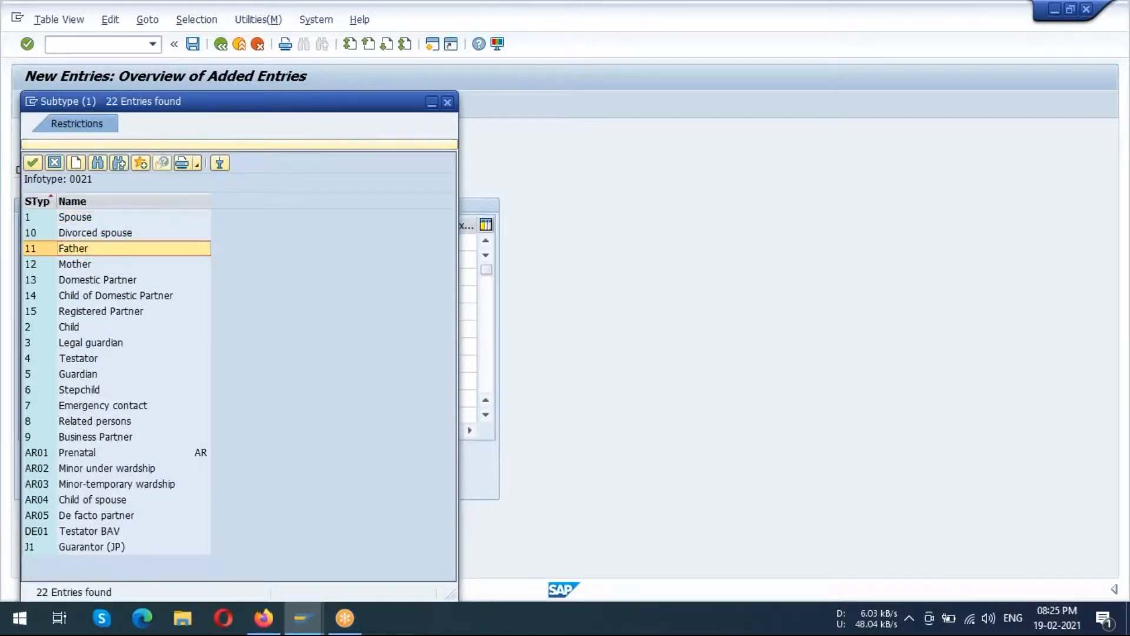
double_click(85, 254)
left_click(60, 277)
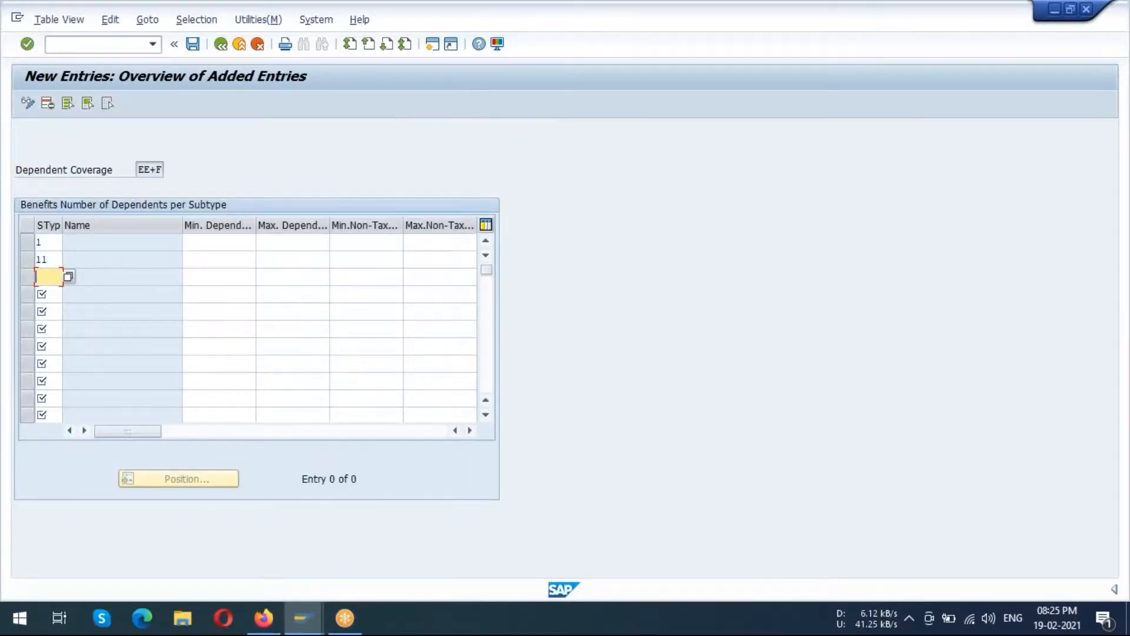
left_click(57, 294)
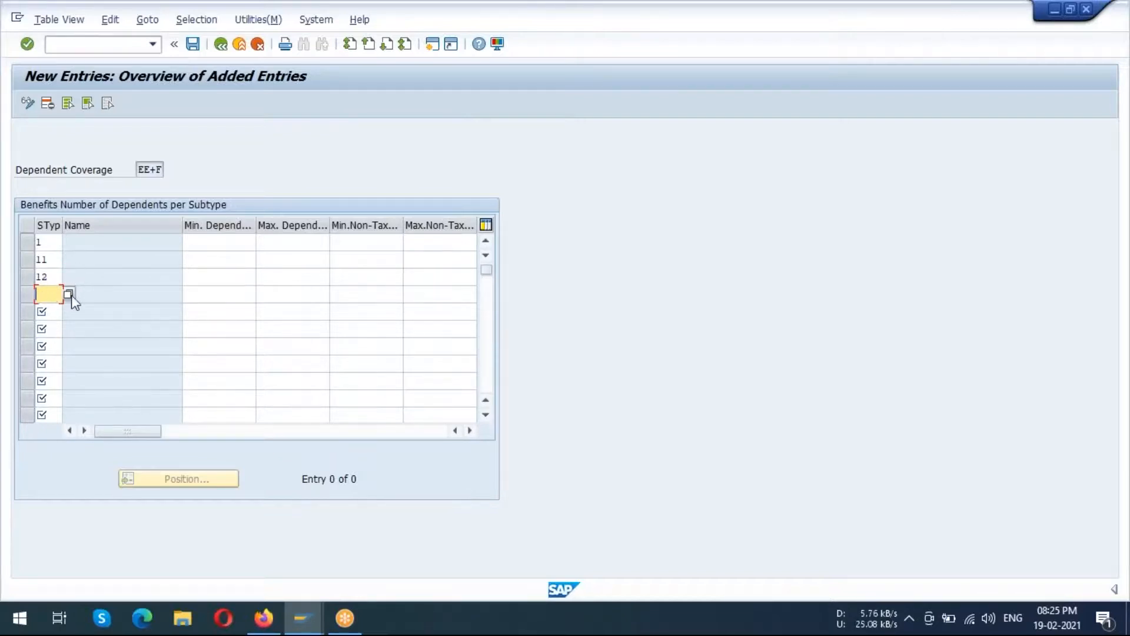
left_click(71, 296)
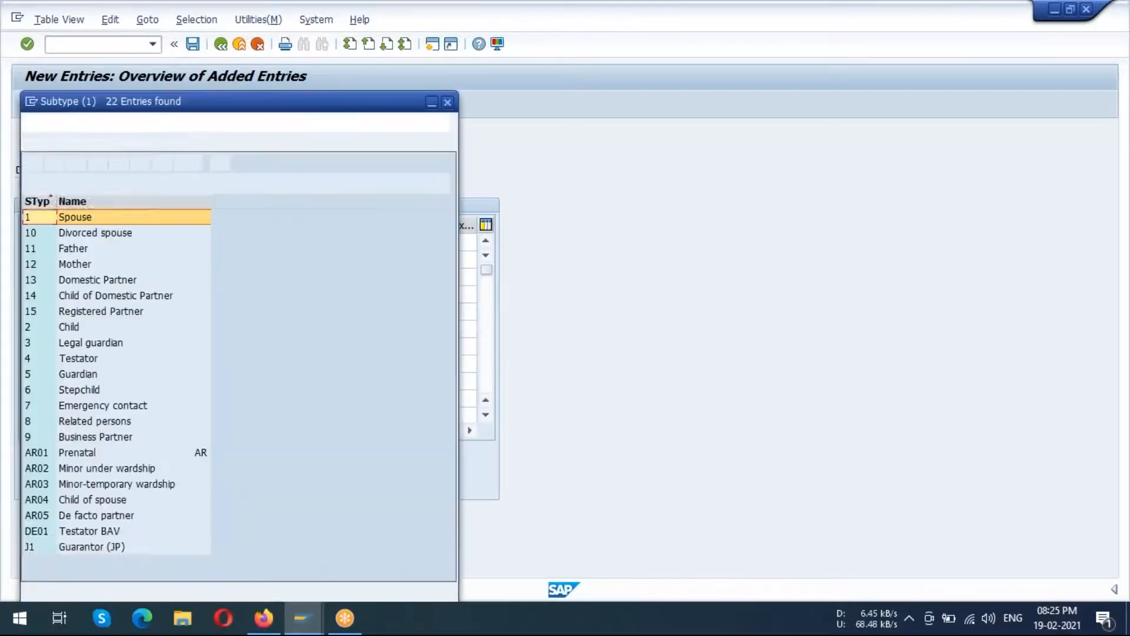
double_click(69, 326)
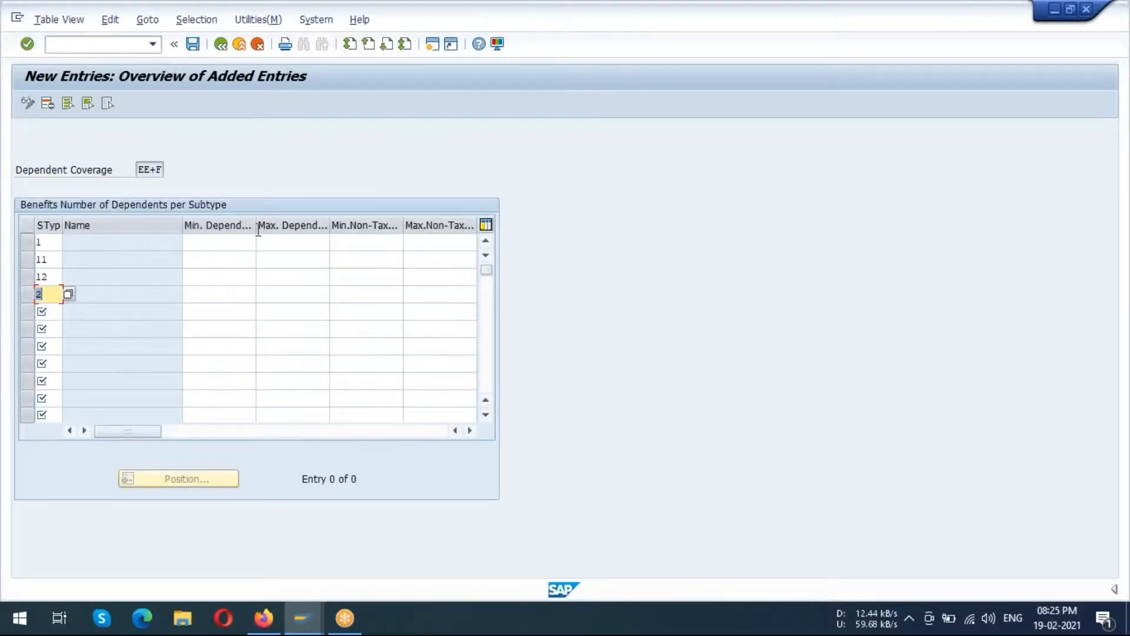
Enter a minimum of 1 dependent for subtypes 1, 11 and 12 and 2 for subtype 2, and try to save.
left_click(217, 241)
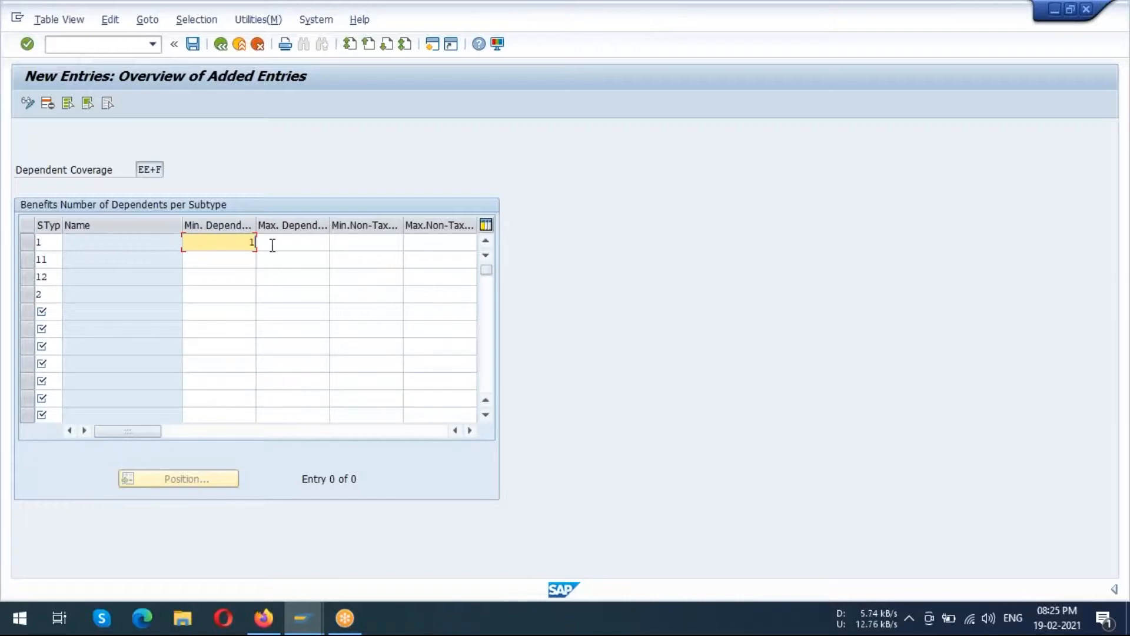
left_click(230, 260)
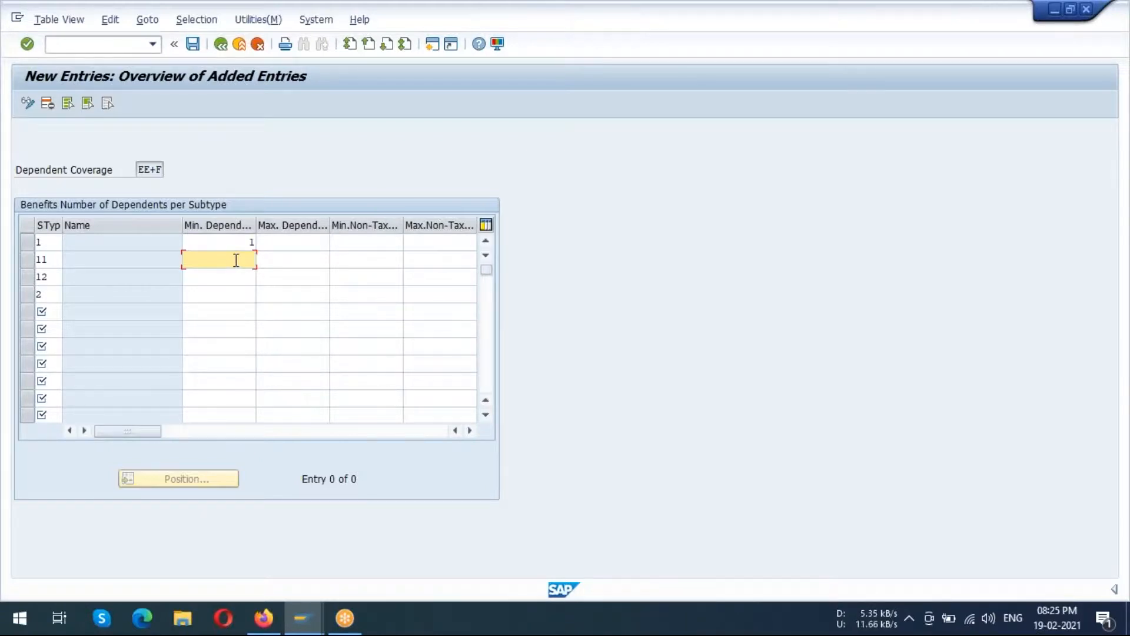
left_click(235, 276)
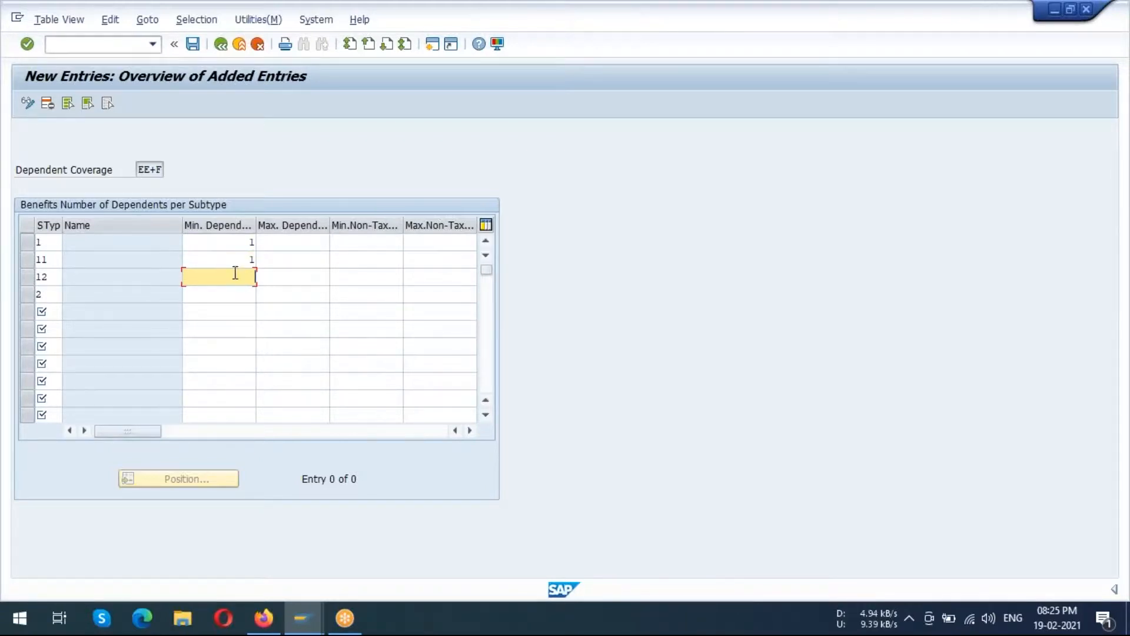
type("1")
left_click(238, 293)
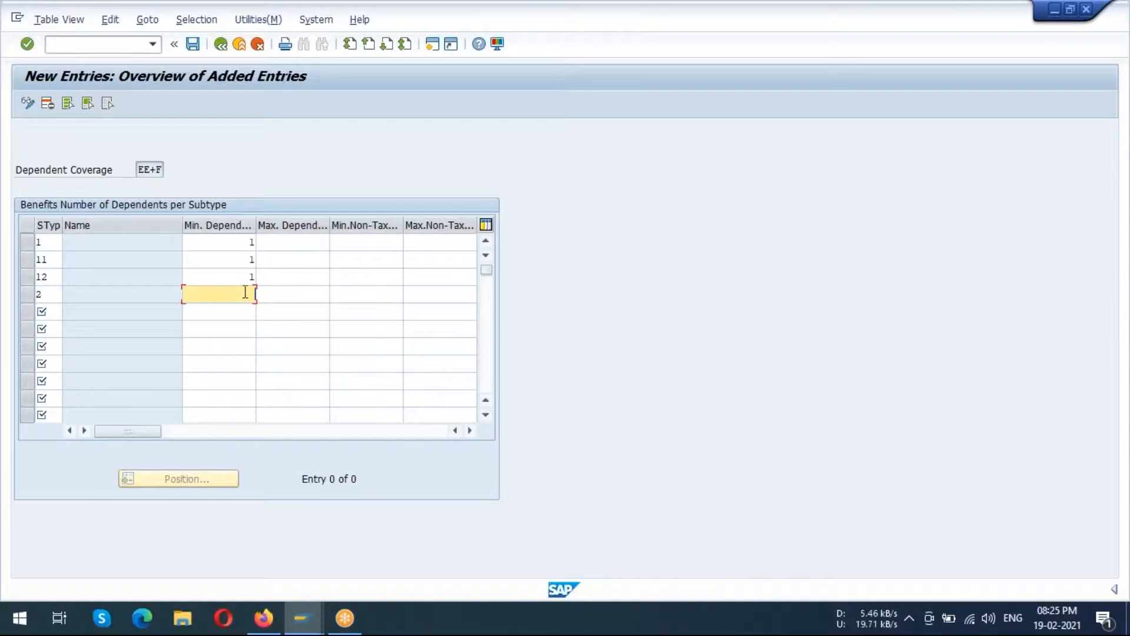
type("2")
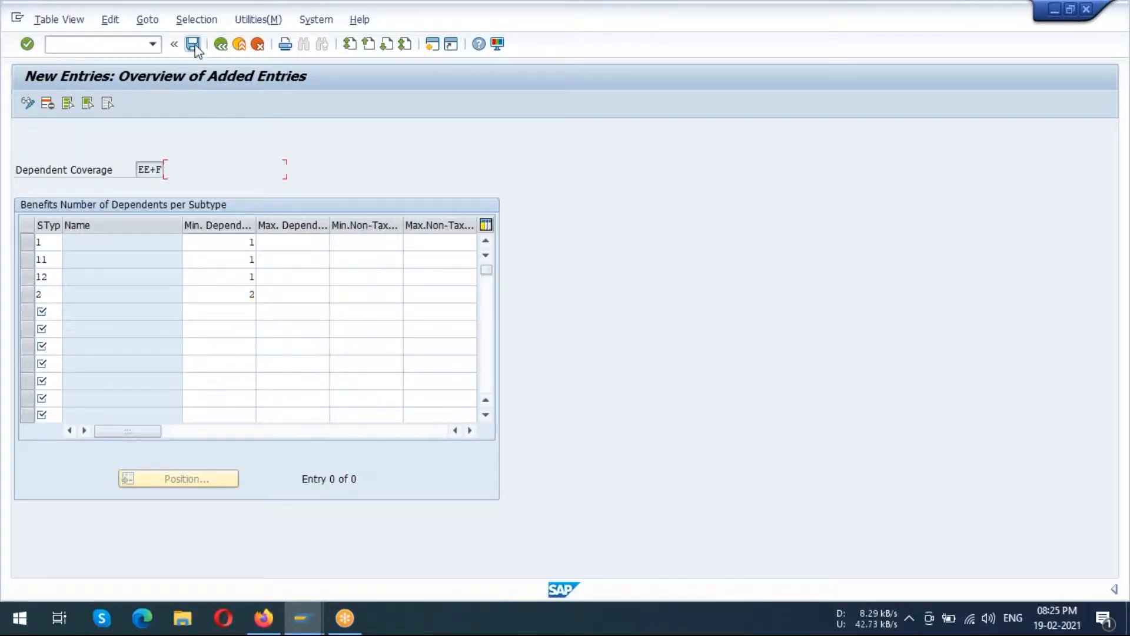
left_click(193, 45)
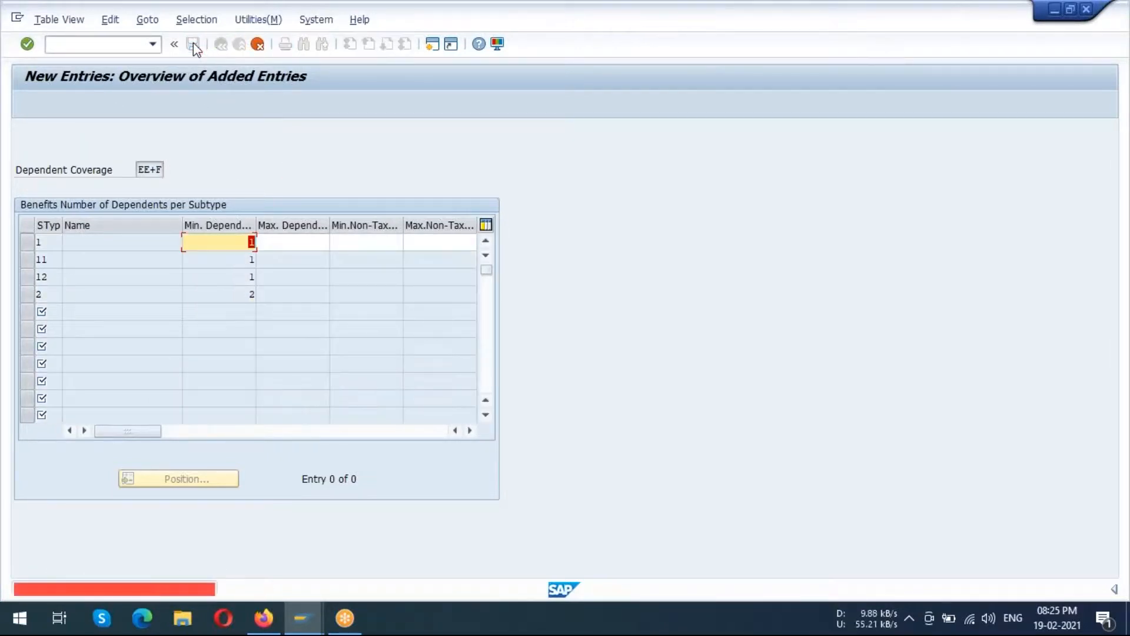
Set the maximum number of dependents to 1 for subtypes 1, 11 and 12.
left_click(306, 242)
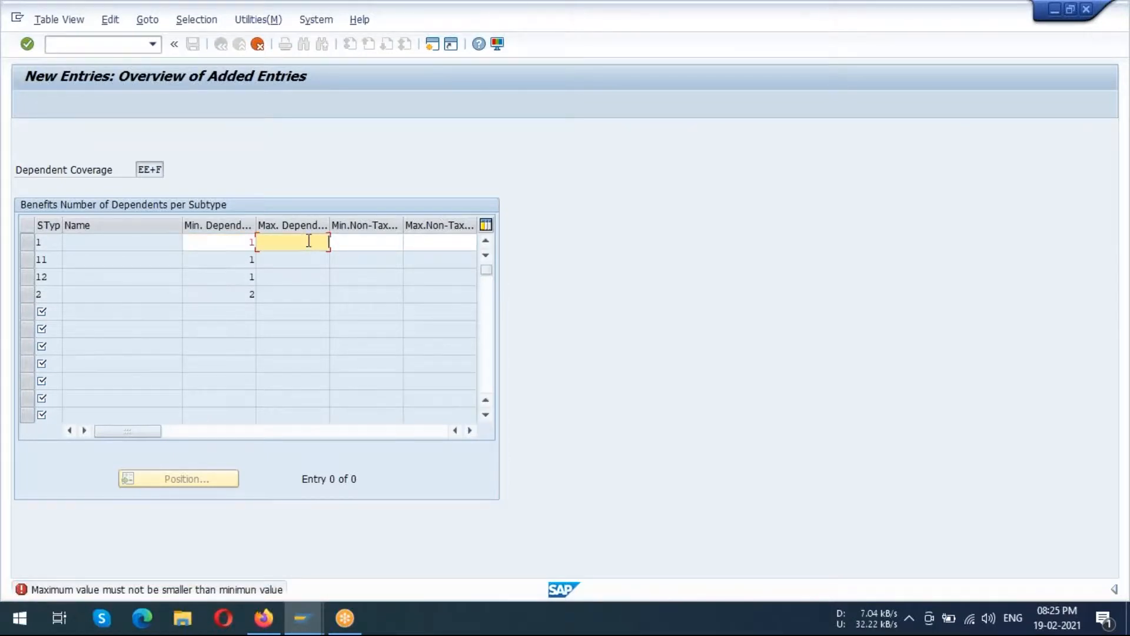
type("1")
left_click(359, 242)
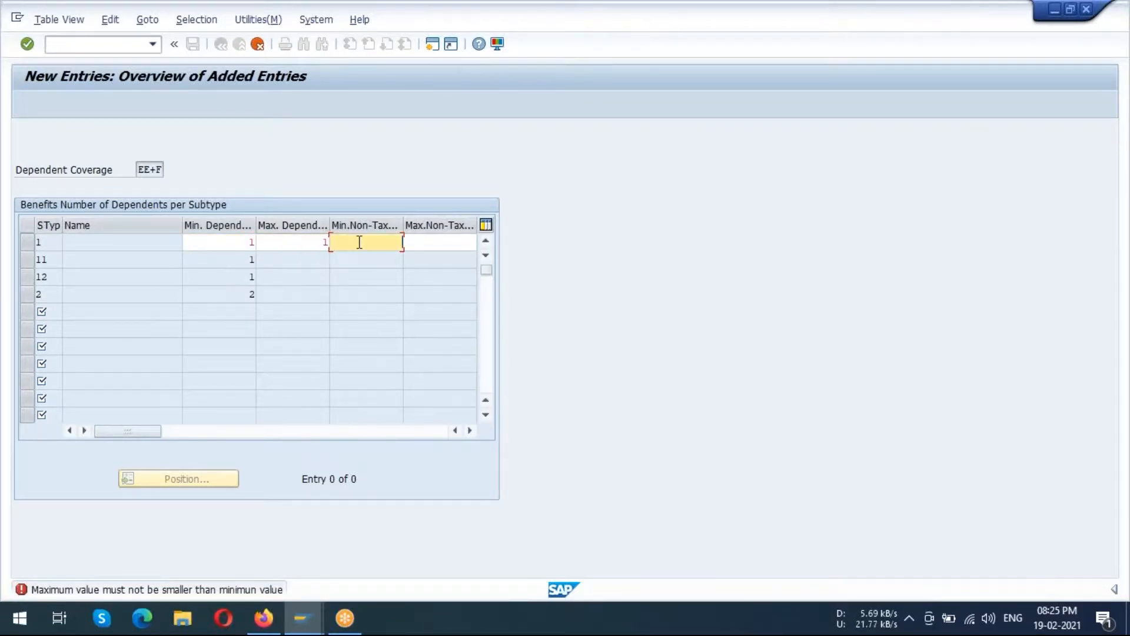
left_click(27, 43)
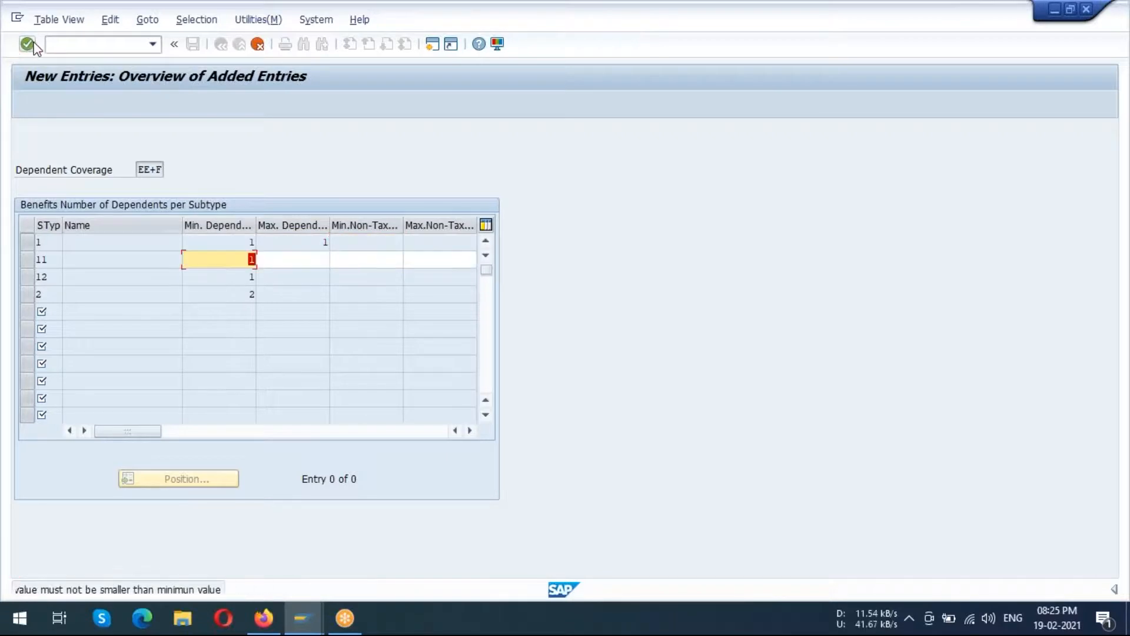
left_click(315, 259)
type("1")
left_click(27, 44)
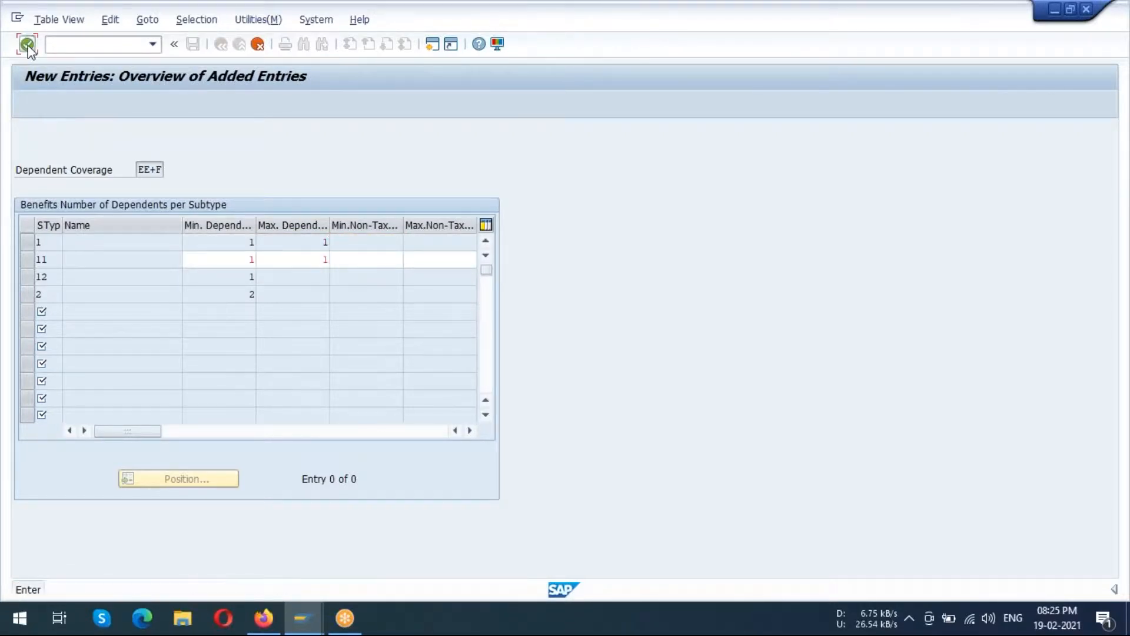
type("1")
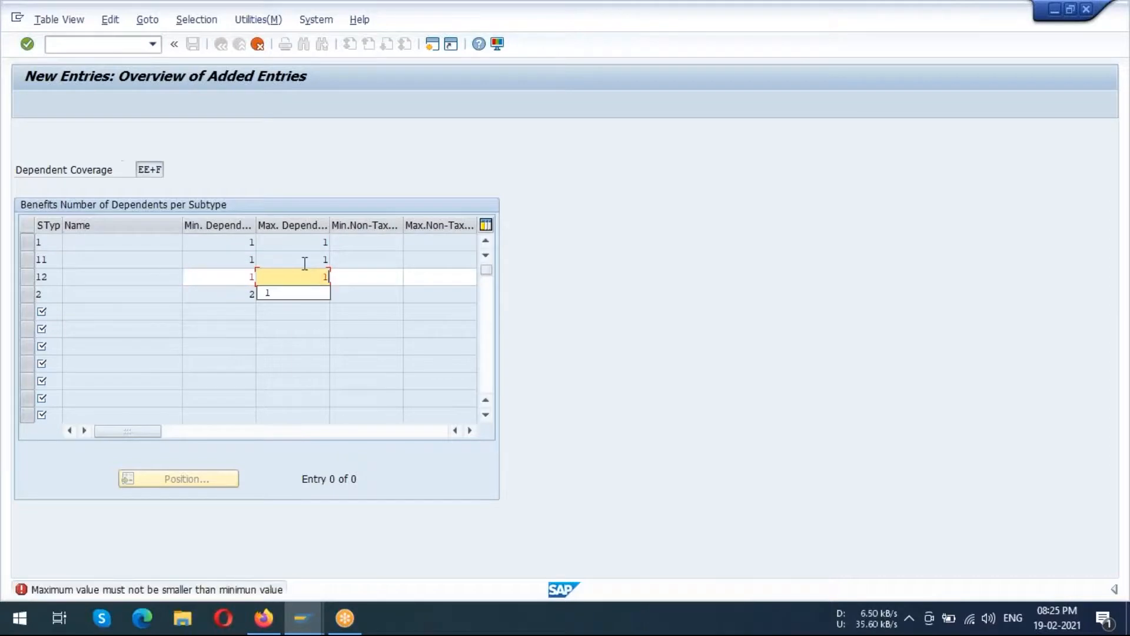
left_click(27, 44)
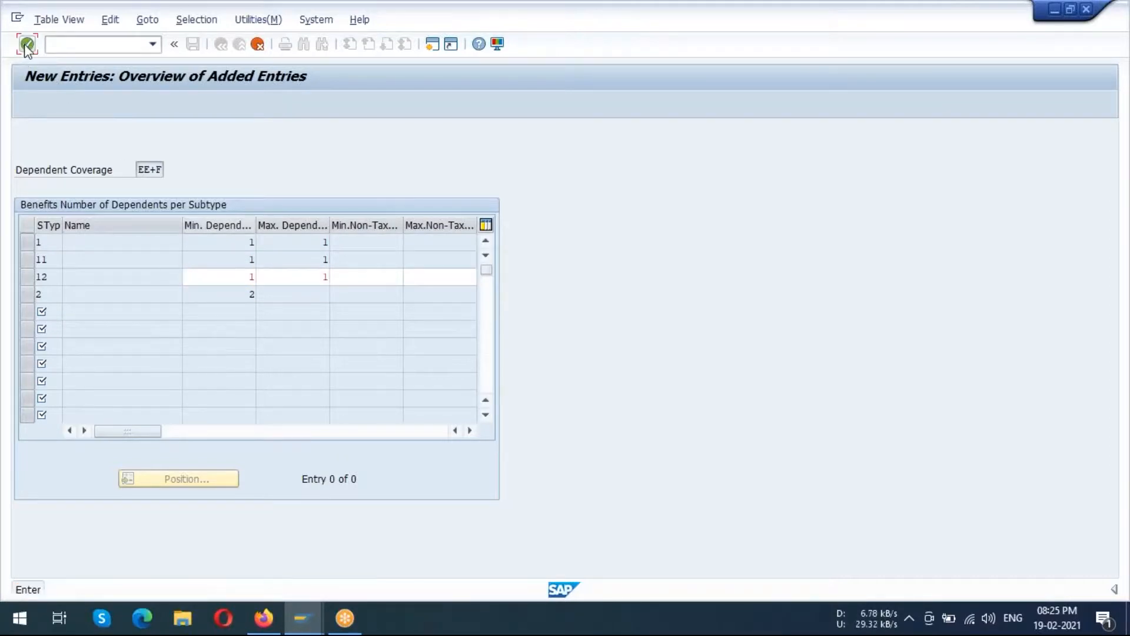
Set subtype 2 (Child) to minimum 1 and maximum 2 dependents, and save the EE+F entries to the ACE US GROUP customizing request.
type("1")
left_click(302, 294)
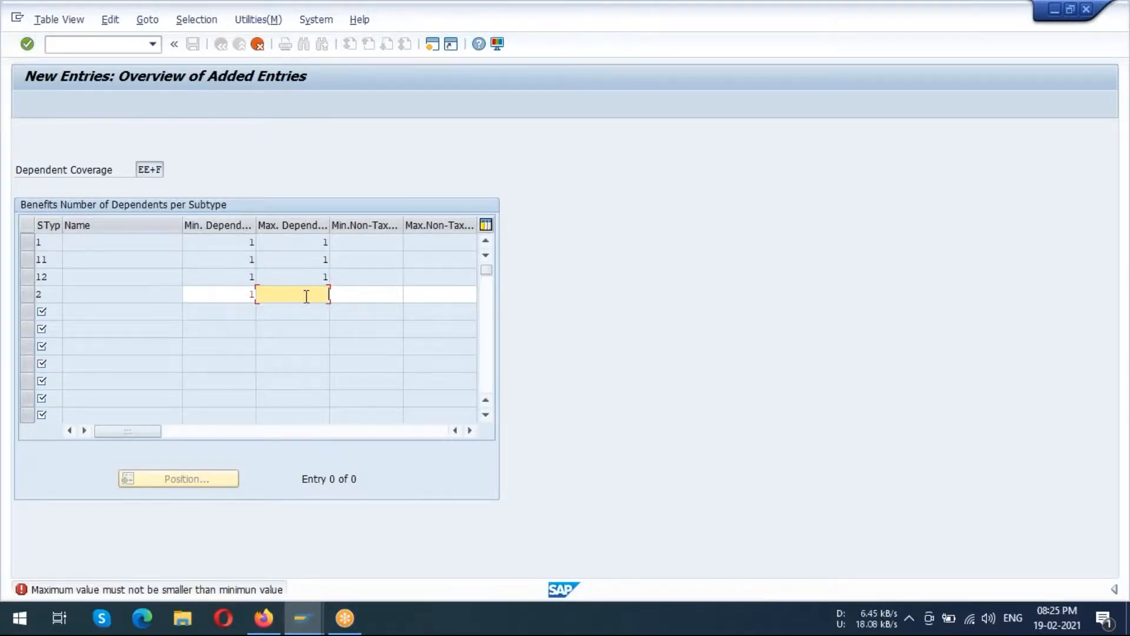
type("2")
left_click(27, 43)
key("ctrl+s")
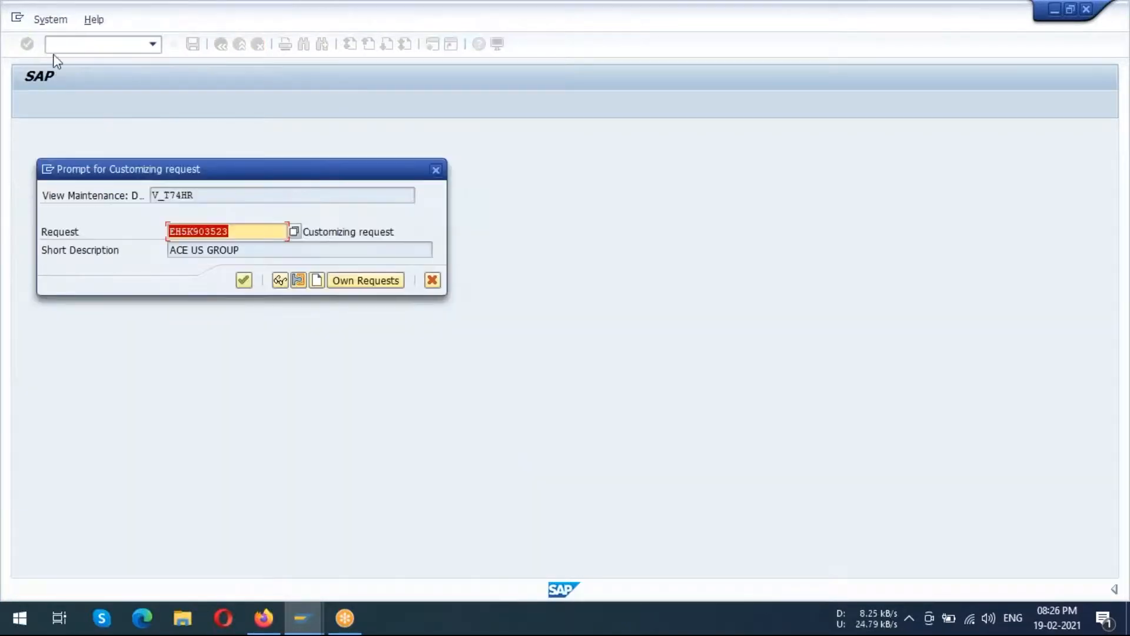
left_click(243, 280)
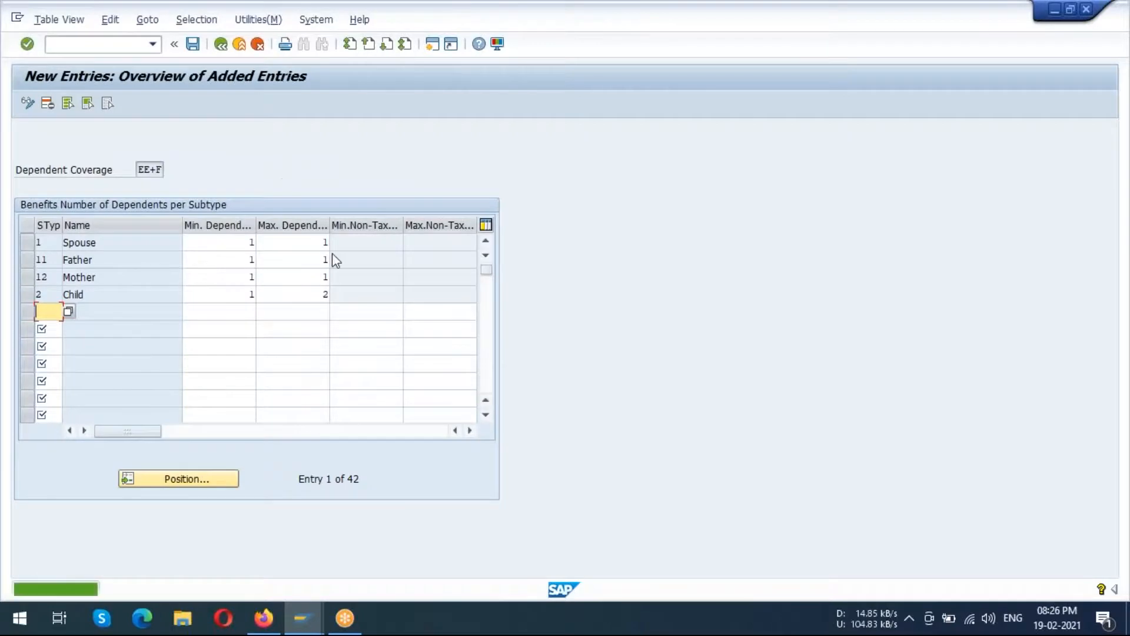
left_click(221, 44)
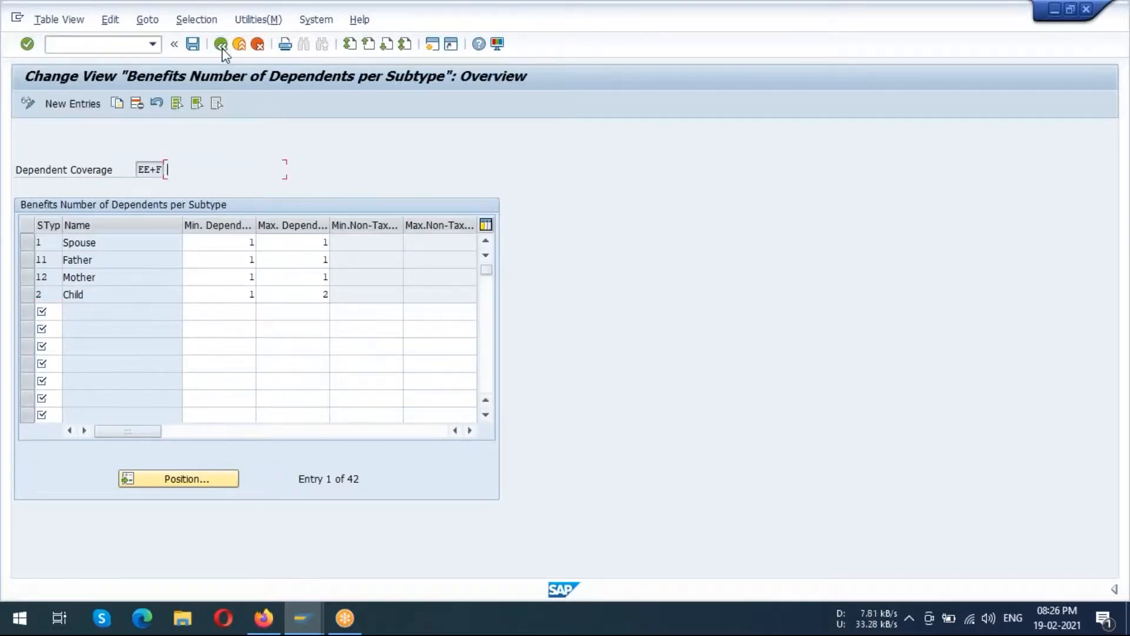
left_click(221, 45)
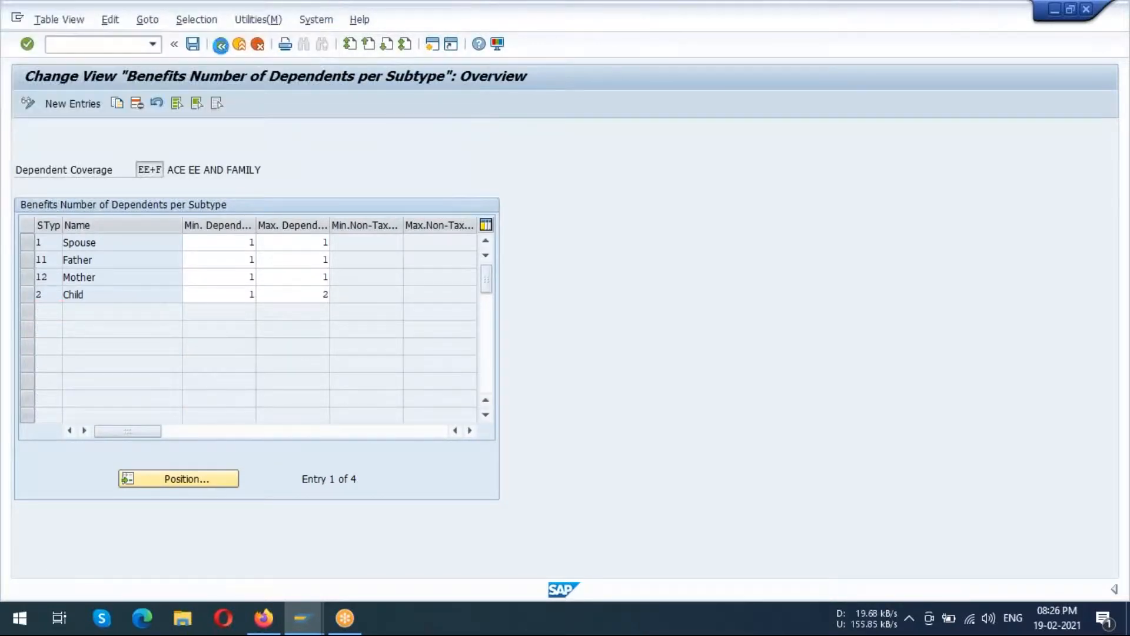
left_click(332, 10)
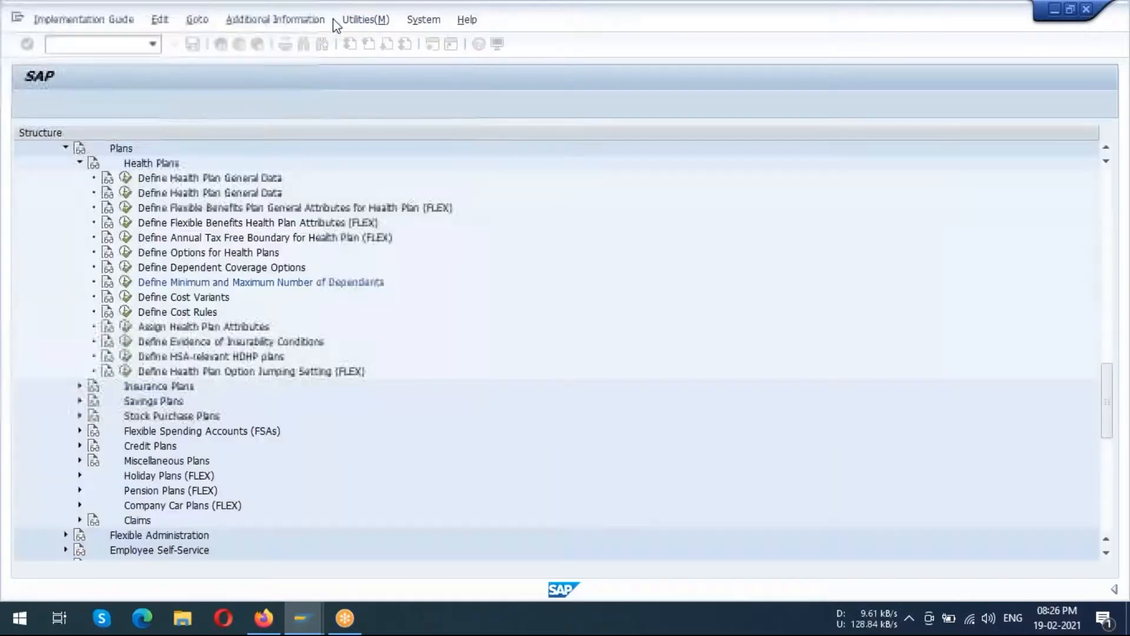
Open the Define Cost Variants activity under Health Plans for the ACE MEDICAL PLAN (AMED).
left_click(190, 298)
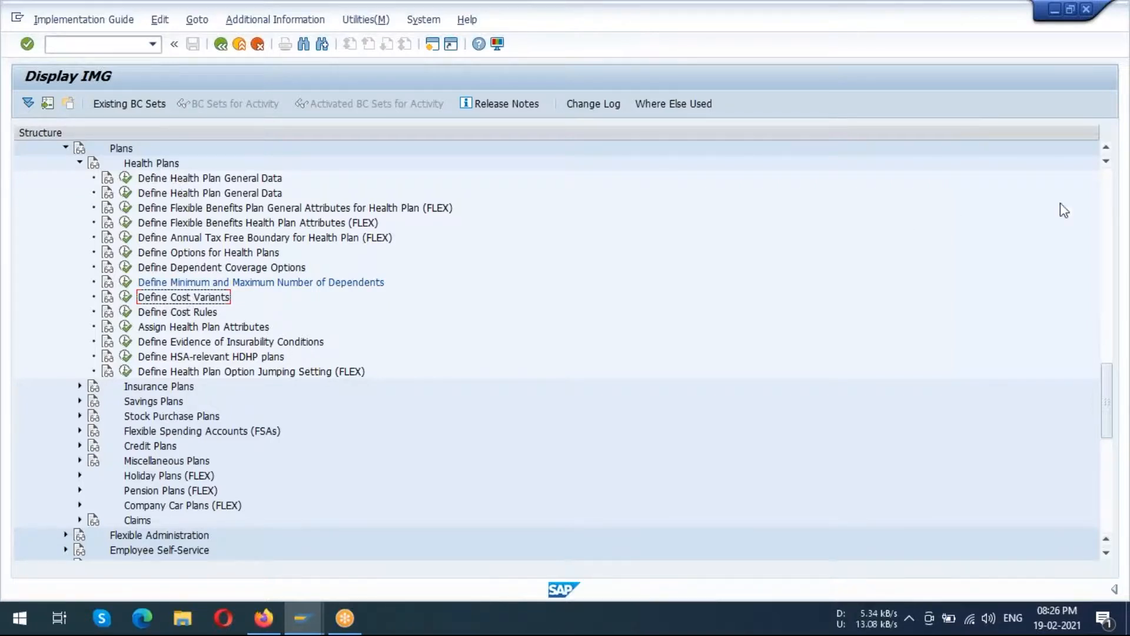
left_click(1111, 234)
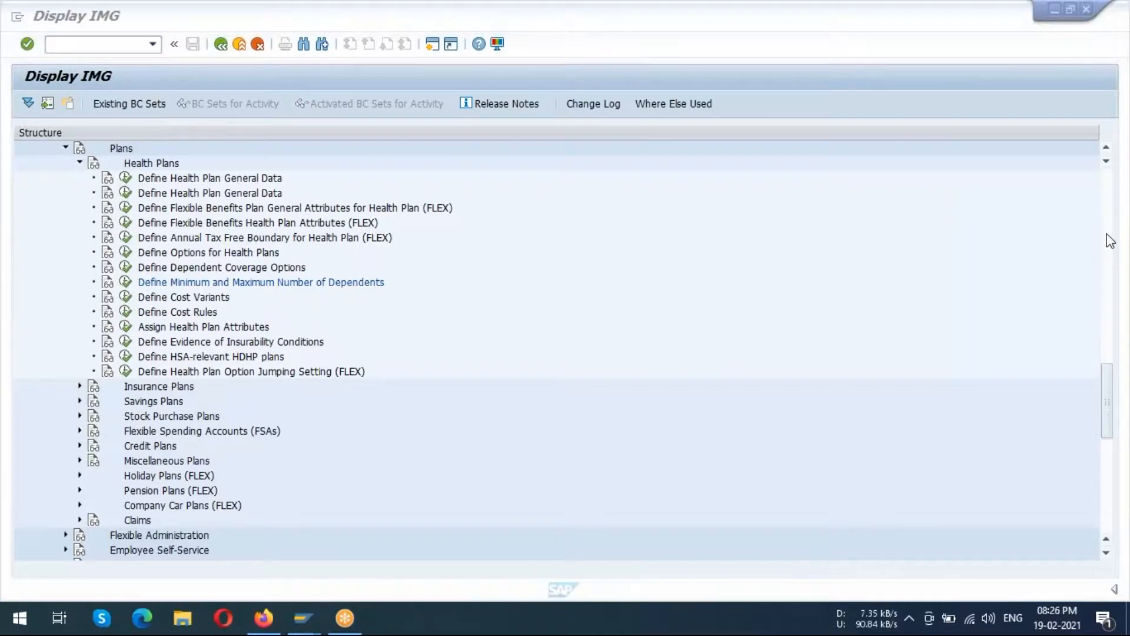
left_click(183, 298)
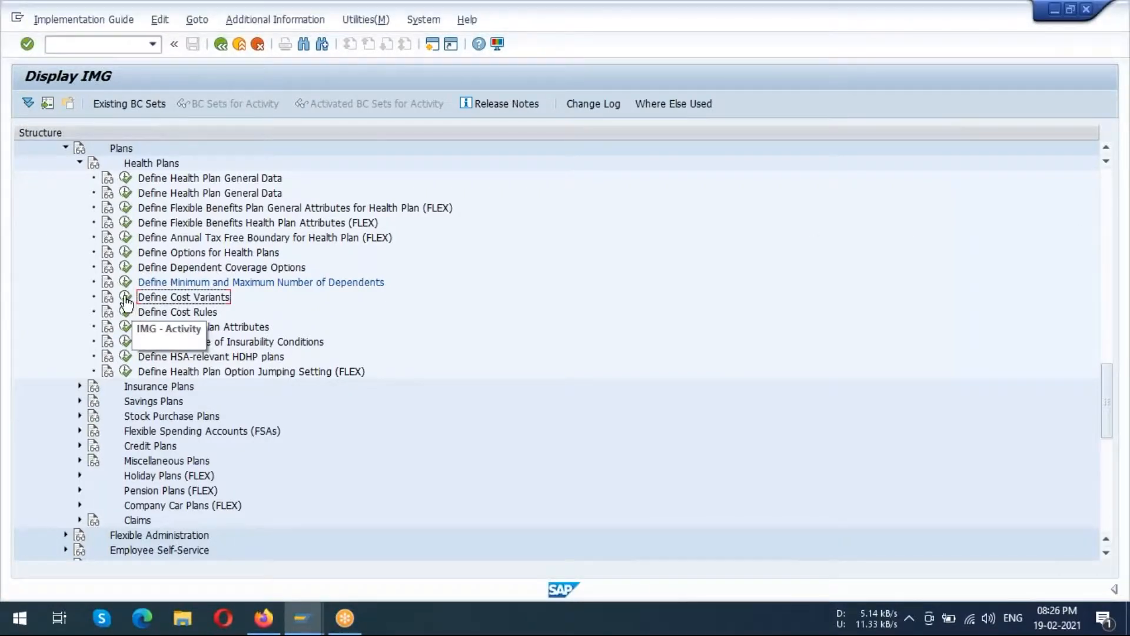
left_click(126, 298)
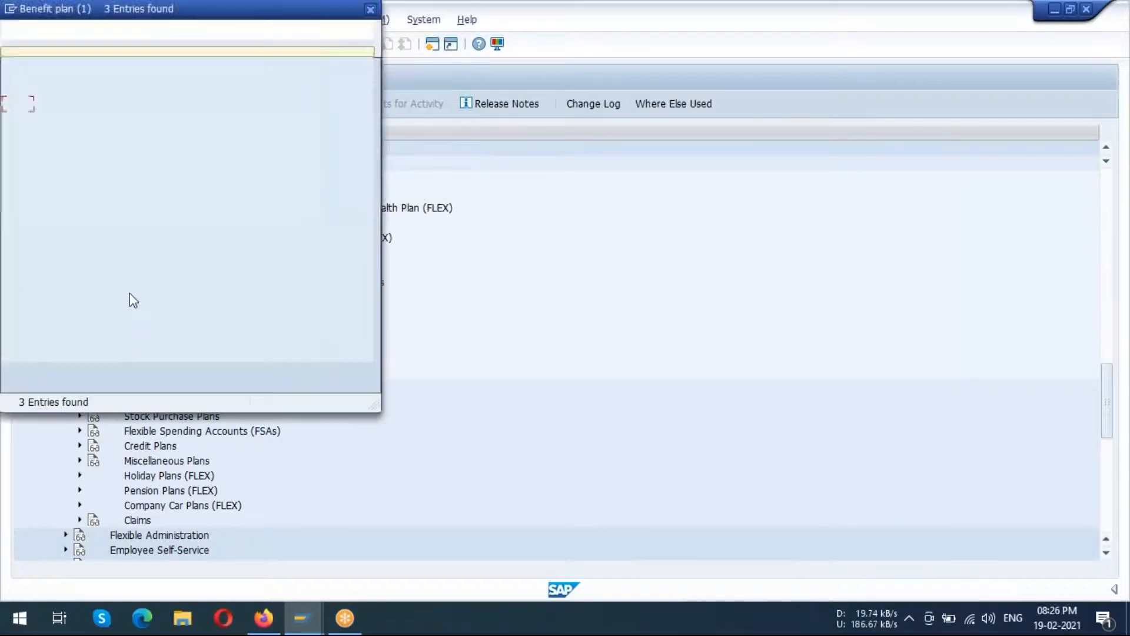
double_click(70, 122)
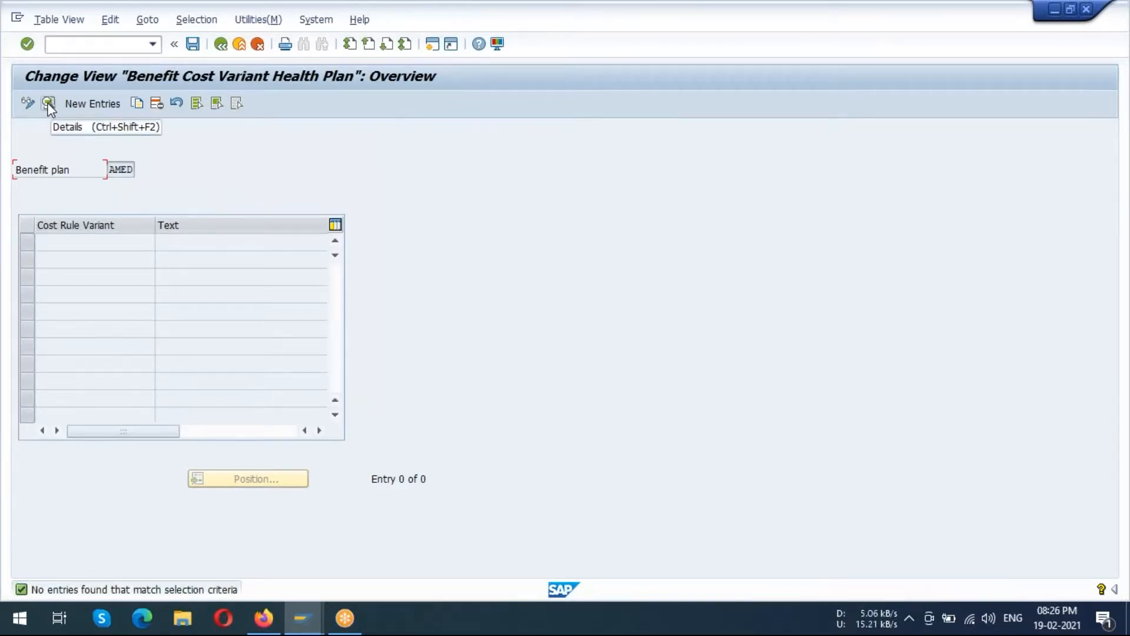
Create a new cost rule variant ACRV with the description ACE COST RULE VARIENT.
left_click(97, 104)
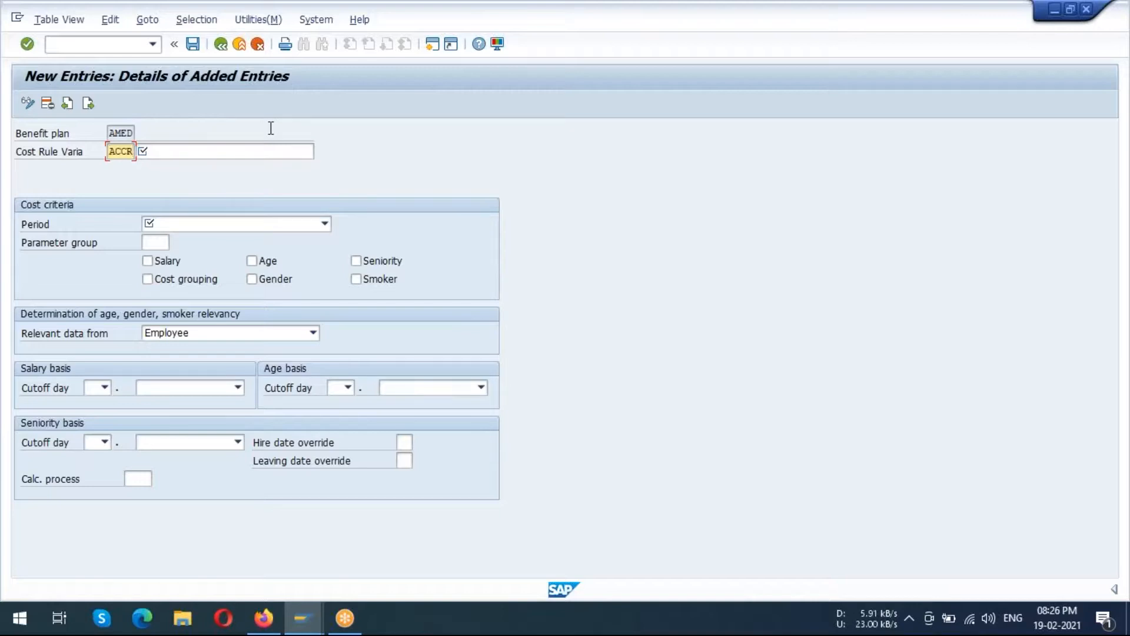
type("ACRV")
left_click(281, 150)
type("AC")
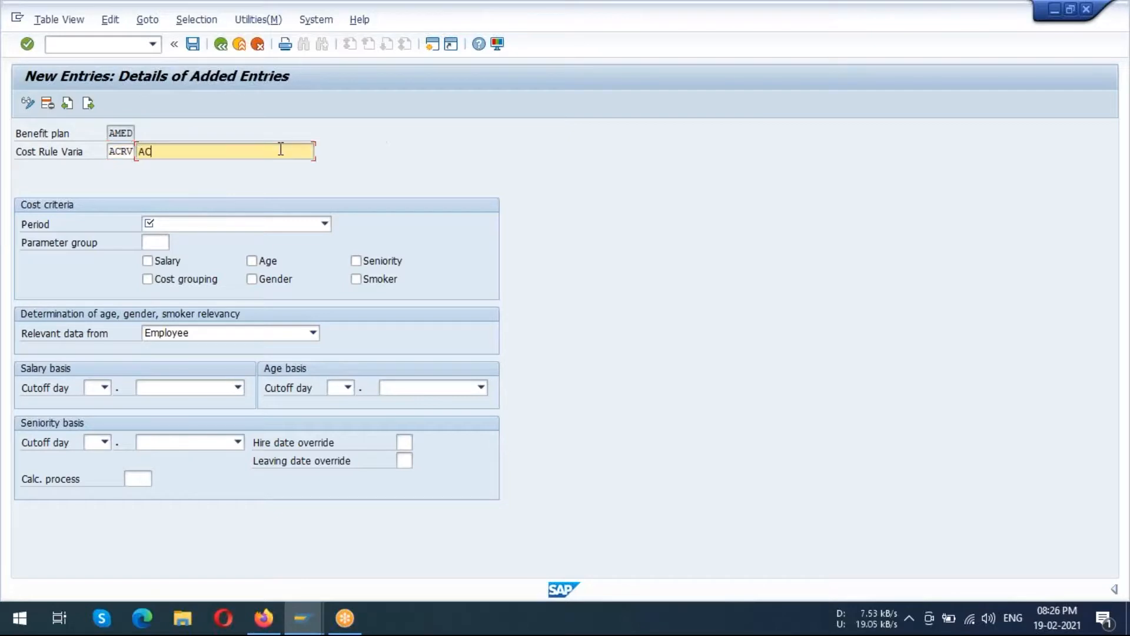
type("E COST VA")
key("BackSpace")
key("BackSpace")
key("BackSpace")
type("RULE VARIENT")
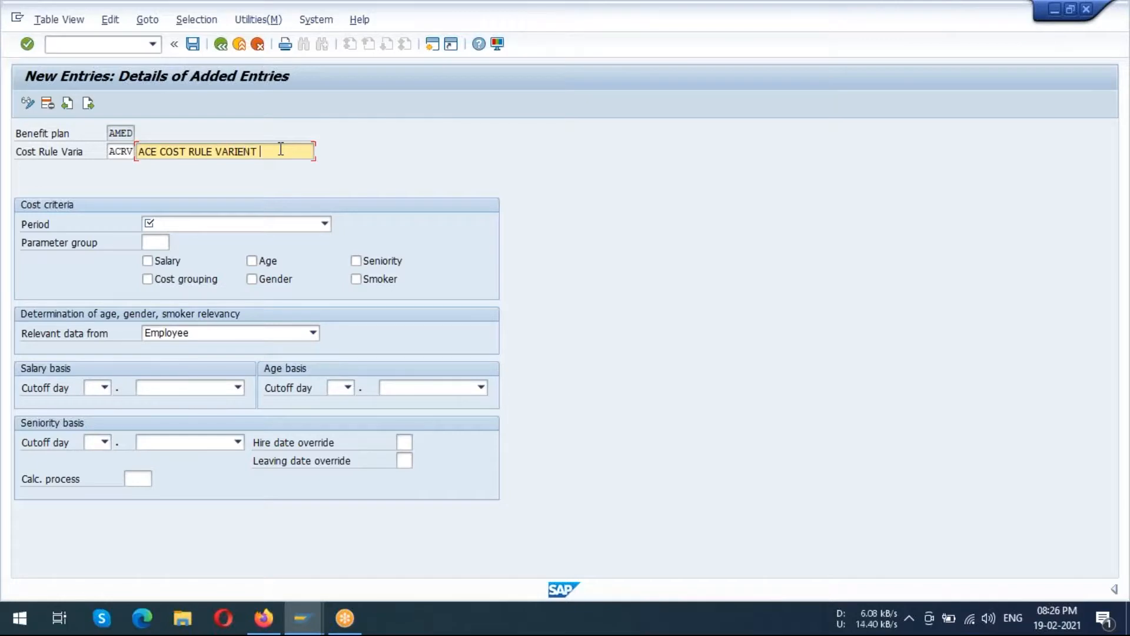
Set the variant's cost criteria period to Monthly and its parameter group to APA1.
left_click(324, 223)
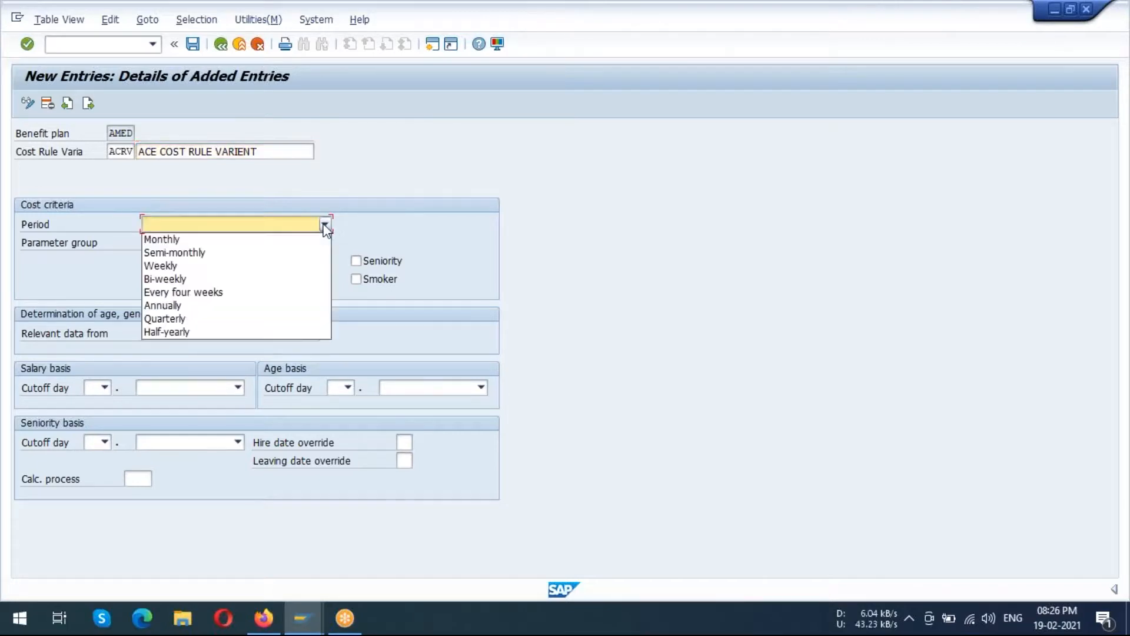
left_click(162, 239)
left_click(167, 241)
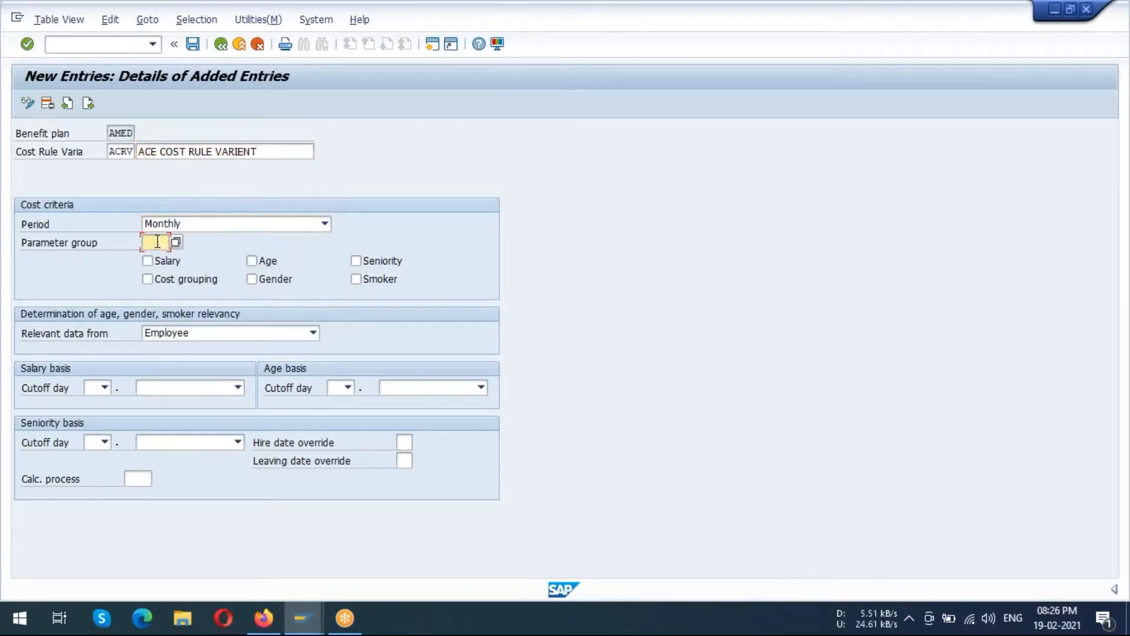
key("F4")
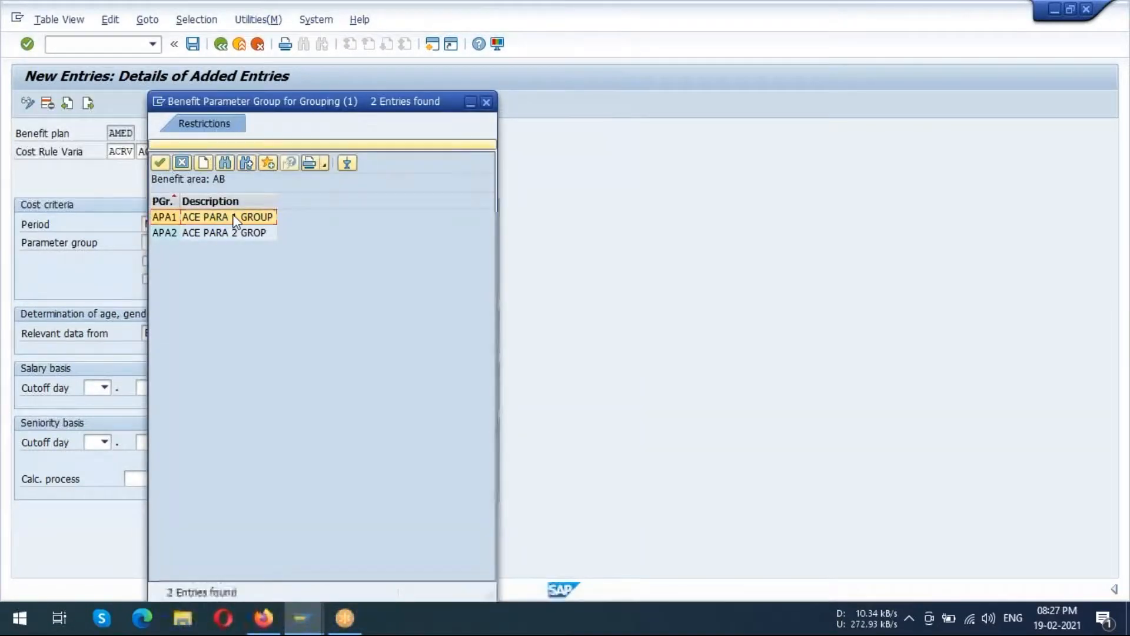
double_click(246, 219)
Enable the salary, cost grouping, age, gender, seniority and smoker criteria, and save the variant to the ACE US GROUP customizing request.
left_click(148, 261)
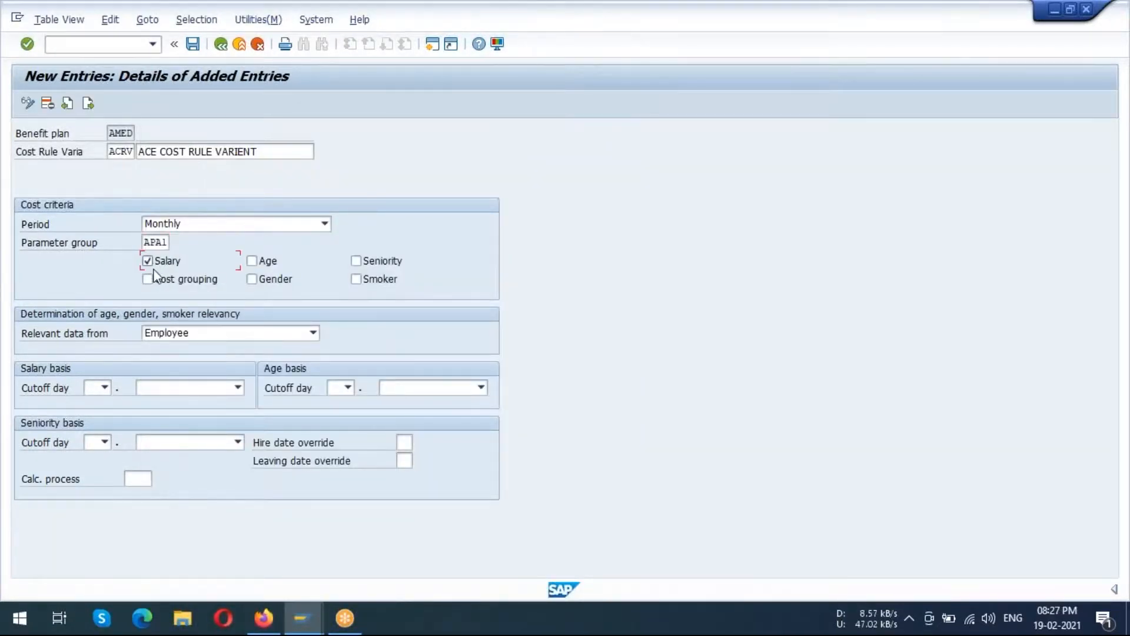
left_click(148, 279)
left_click(252, 261)
left_click(252, 279)
left_click(356, 260)
left_click(356, 279)
left_click(192, 43)
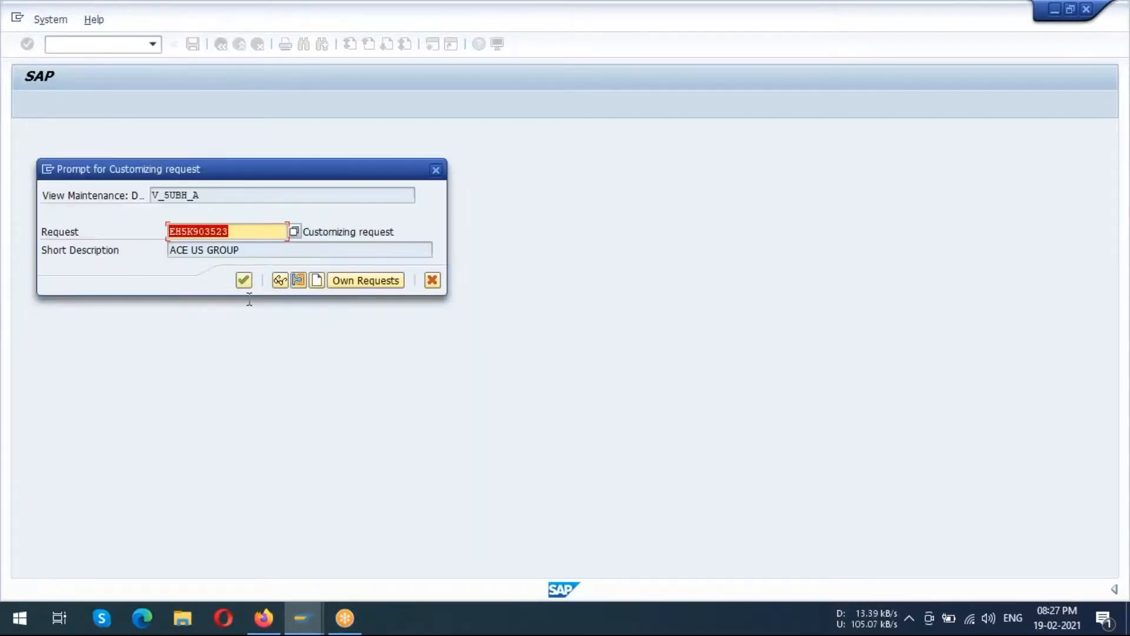
left_click(244, 280)
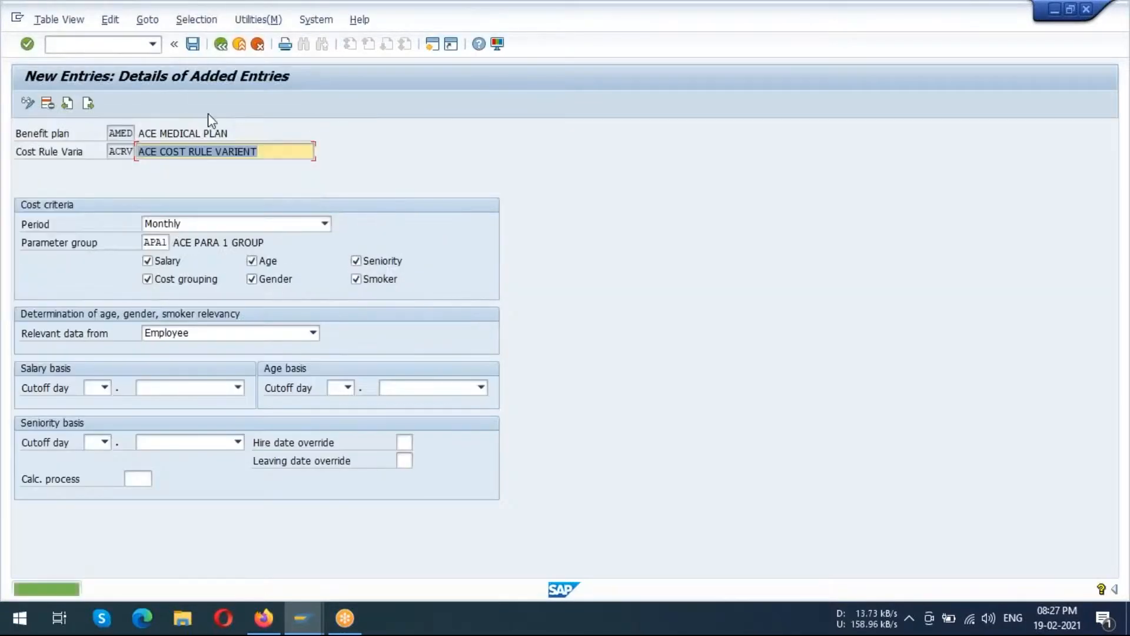
left_click(225, 45)
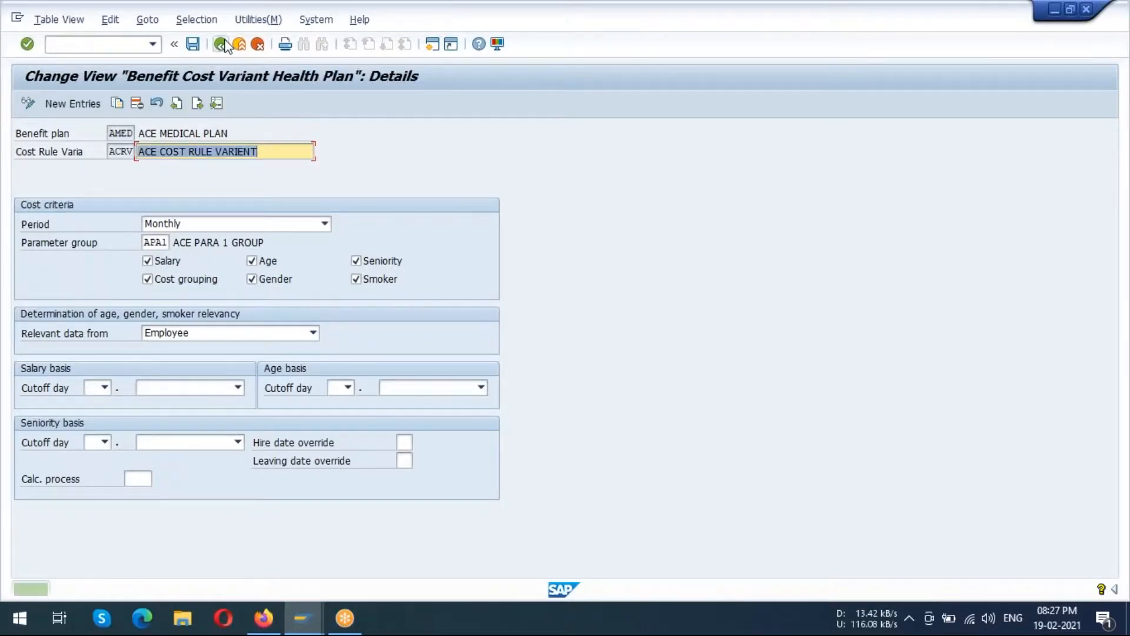
left_click(226, 46)
left_click(224, 47)
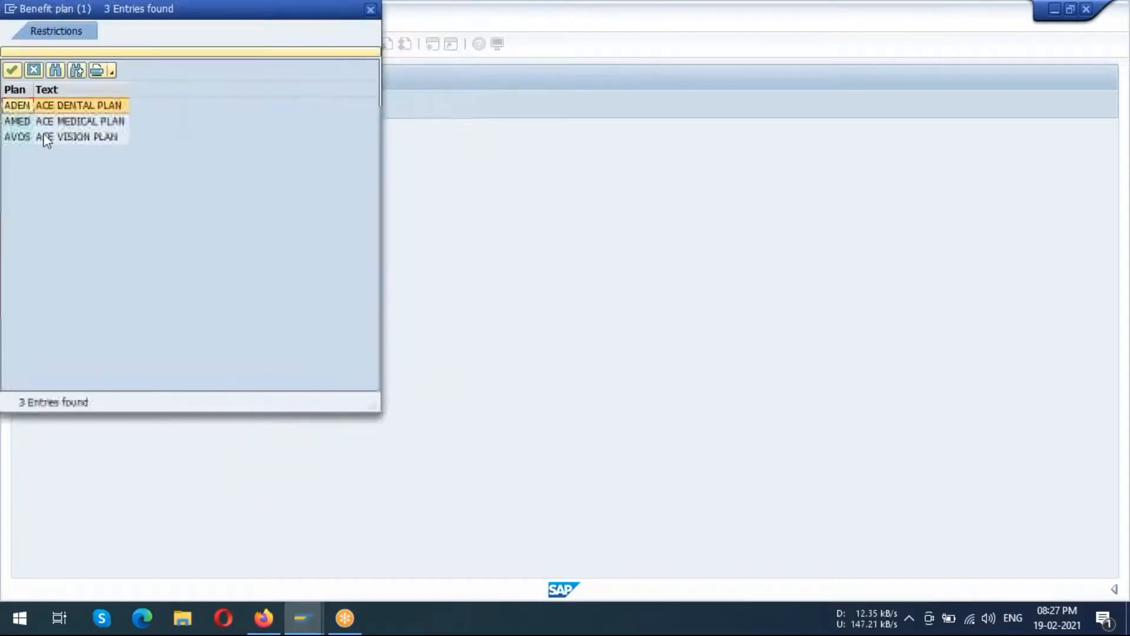
Reopen the ACE MEDICAL PLAN's cost variant to review it, and return to the IMG structure.
double_click(73, 122)
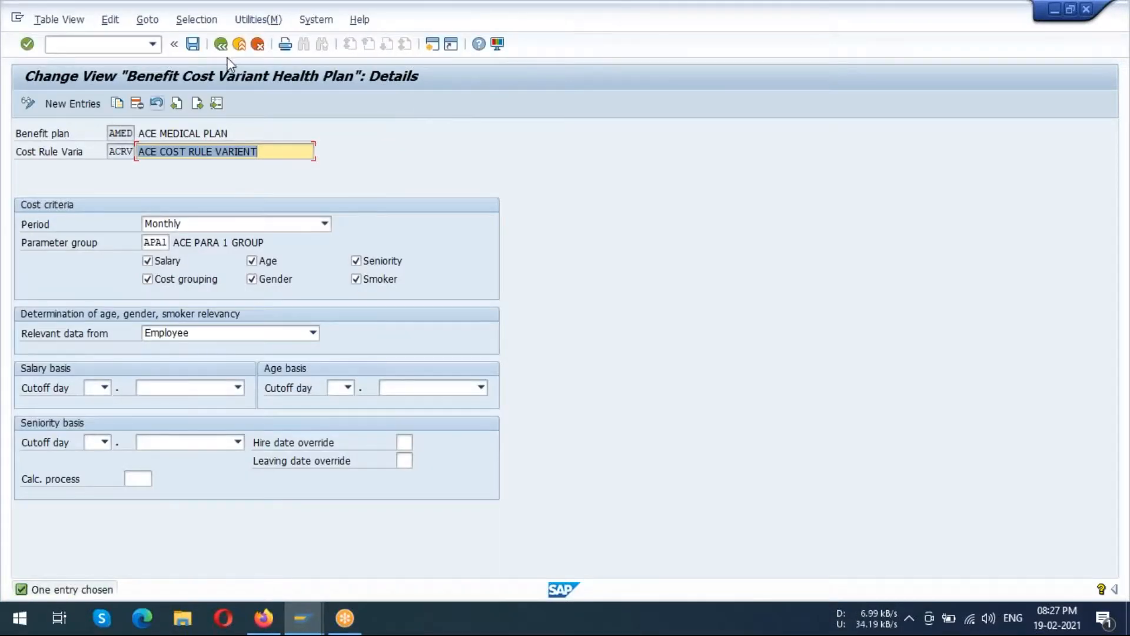
left_click(221, 46)
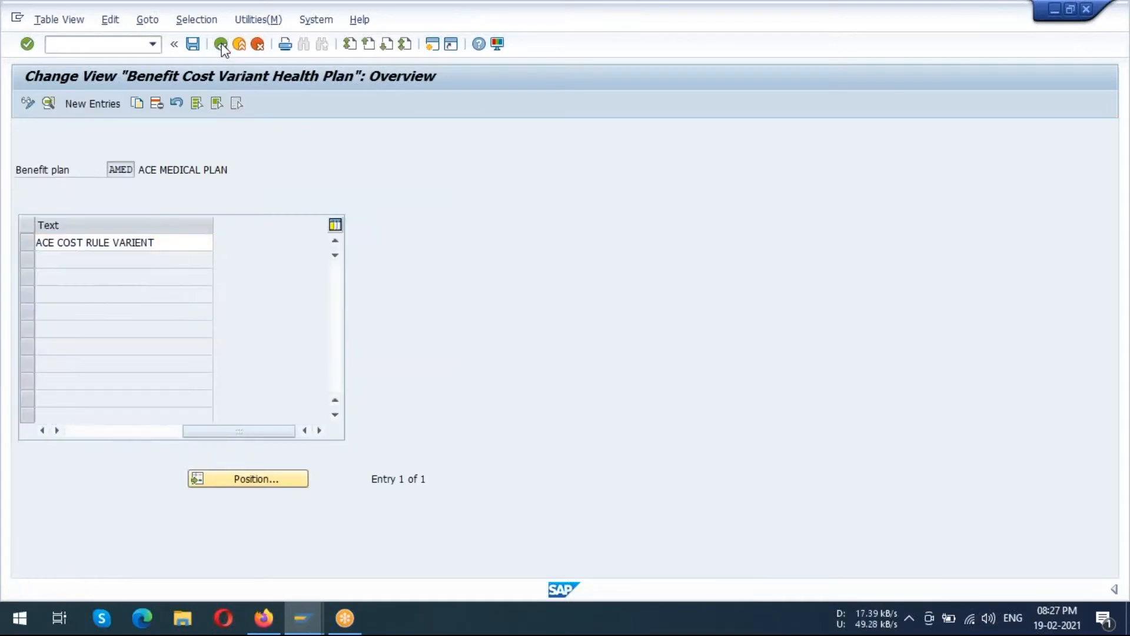
left_click(220, 45)
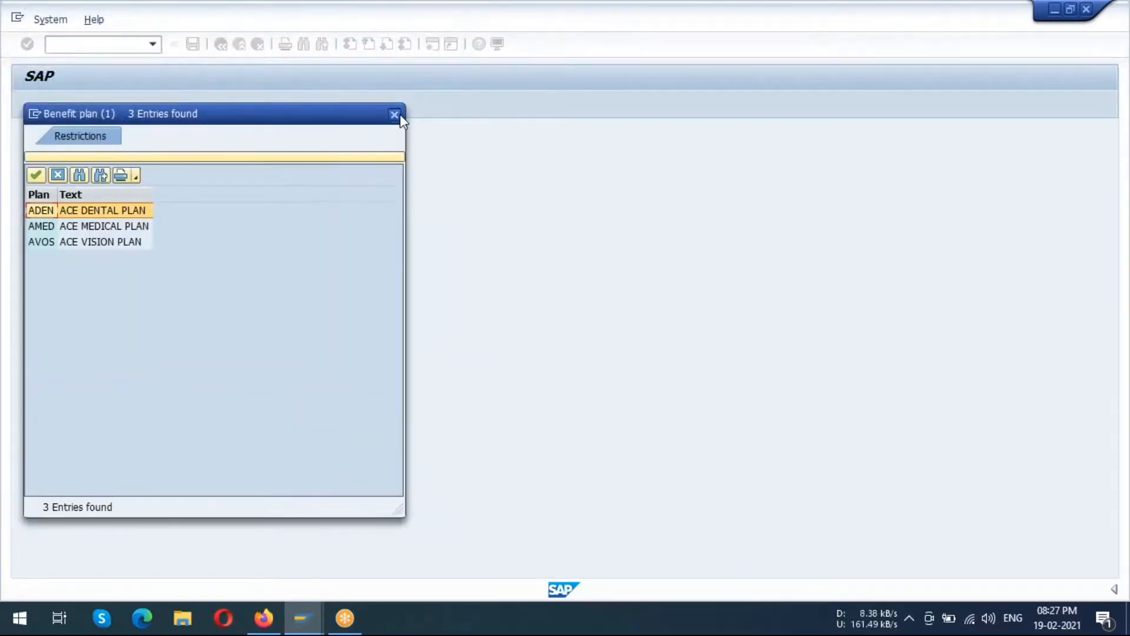
left_click(394, 112)
Open the Define Cost Rules activity for the ACE MEDICAL PLAN (AMED) and cost rule variant ACRV.
left_click(194, 317)
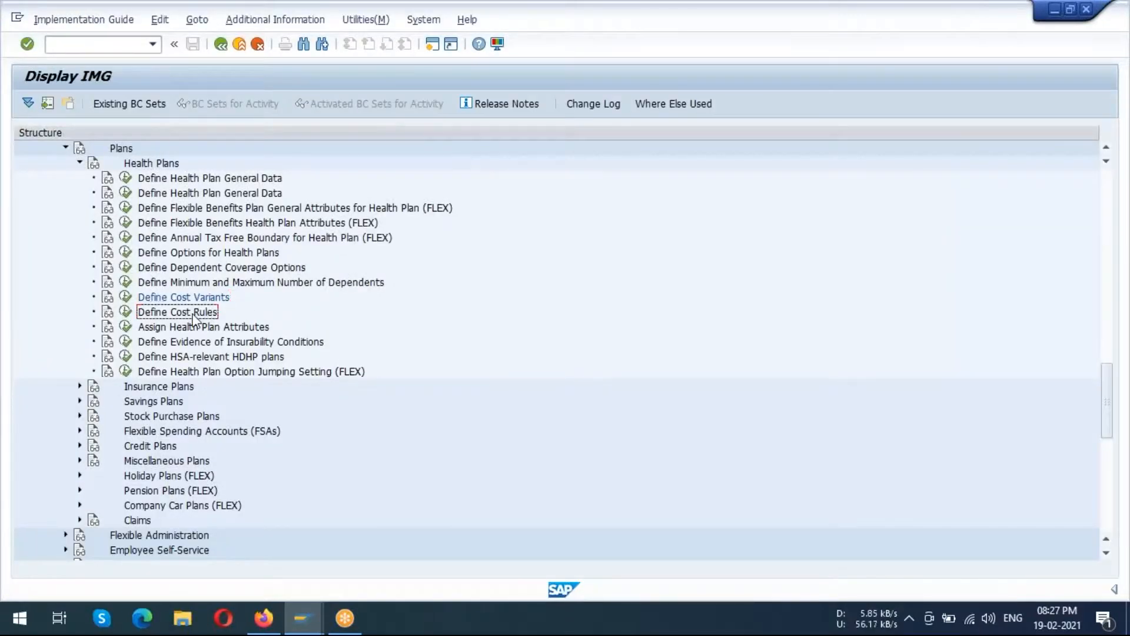
left_click(126, 313)
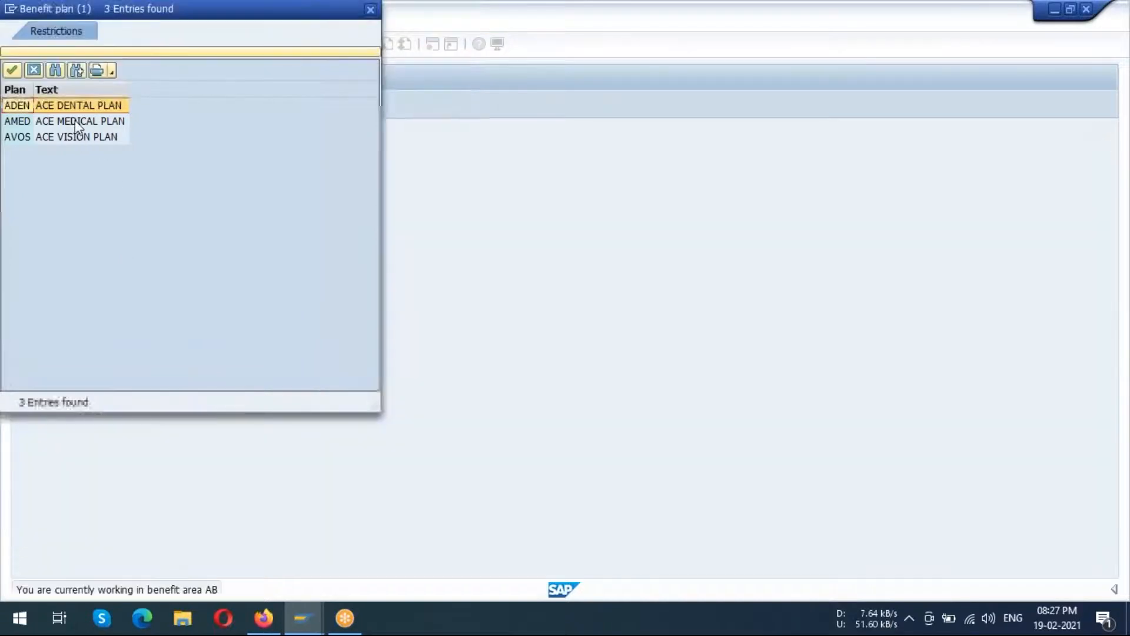
double_click(76, 123)
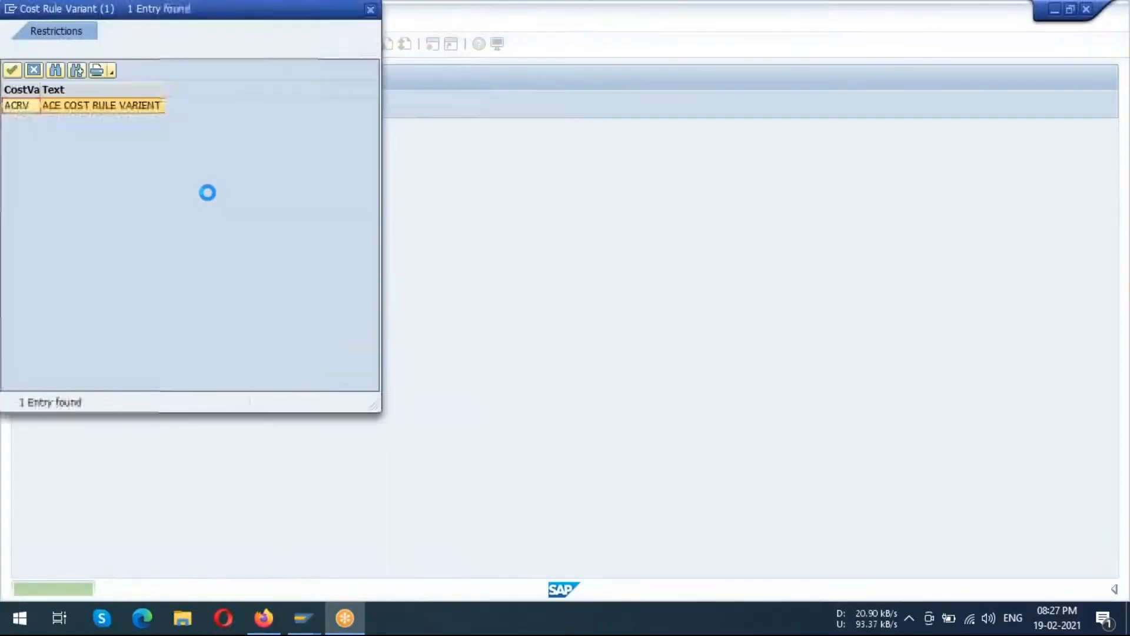
double_click(115, 104)
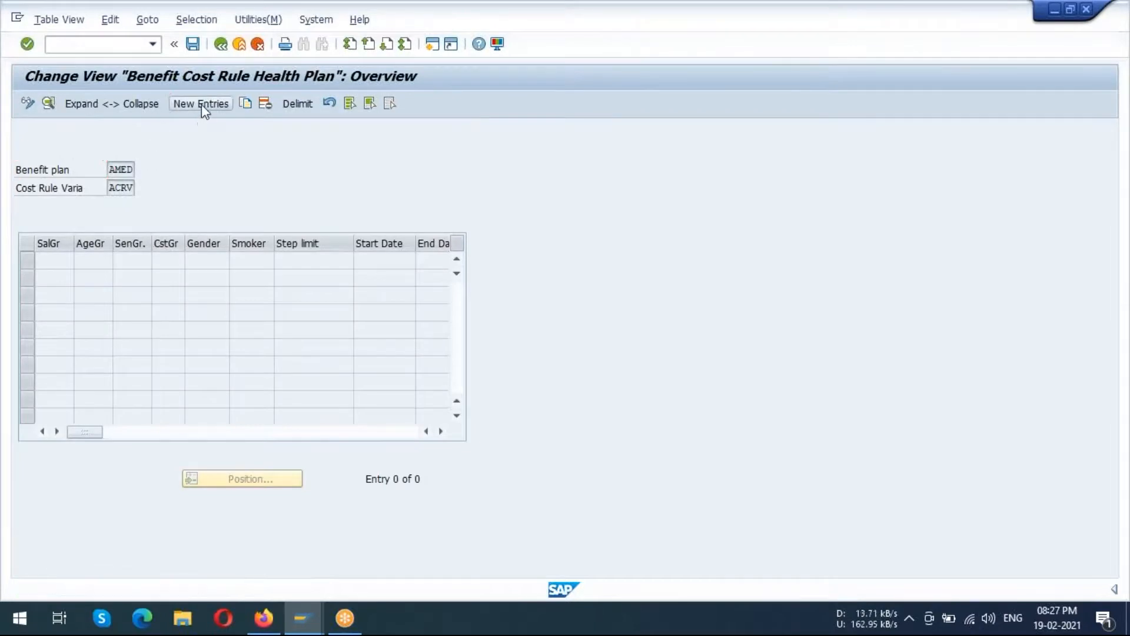
Start a new cost rule entry with salary group ASAL, age group AAGE and seniority group ASEN.
left_click(201, 104)
left_click(171, 171)
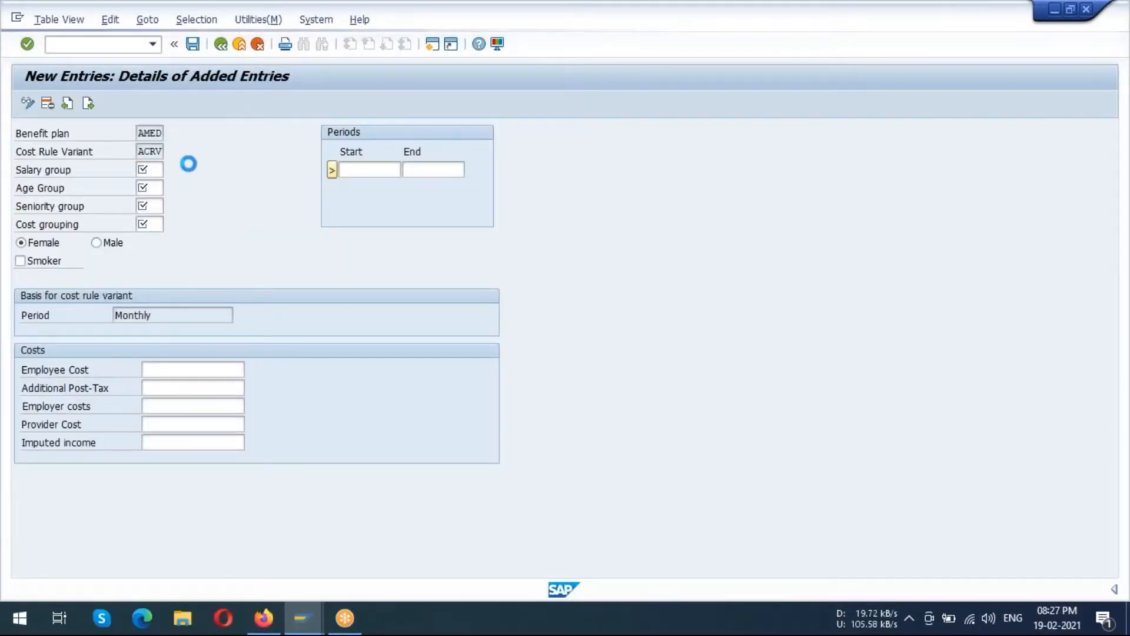
double_click(233, 135)
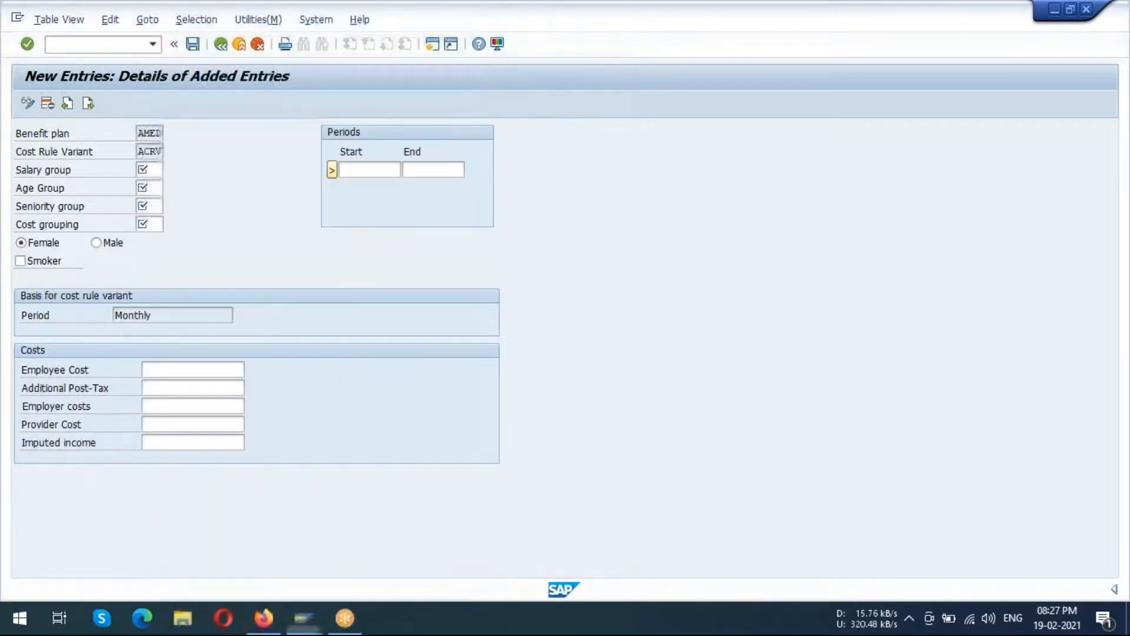
left_click(149, 188)
left_click(170, 187)
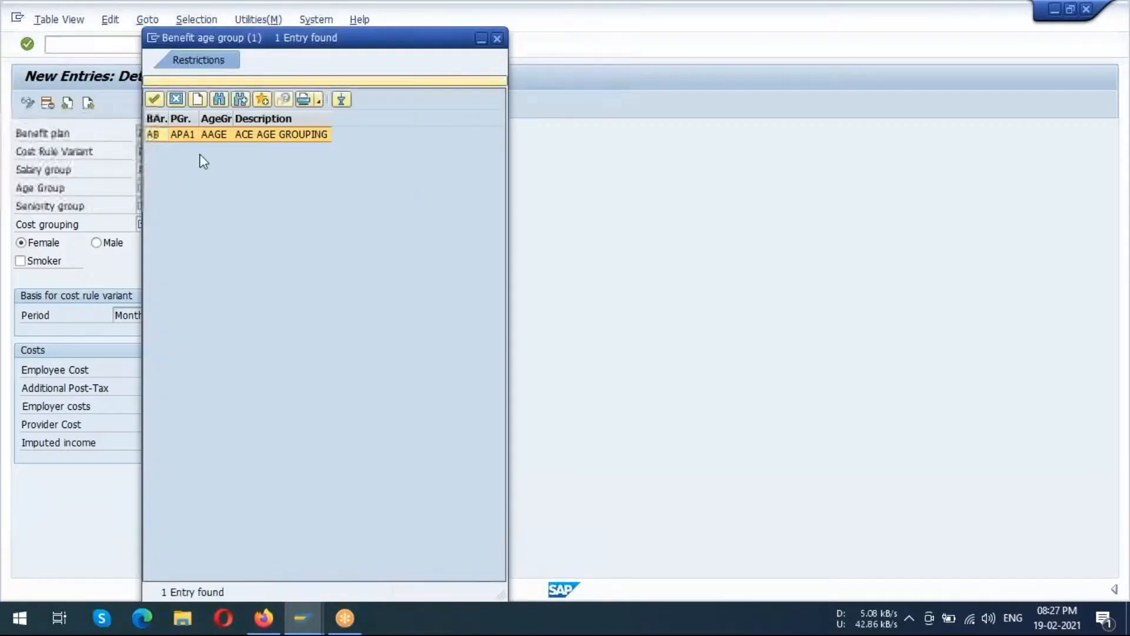
double_click(223, 135)
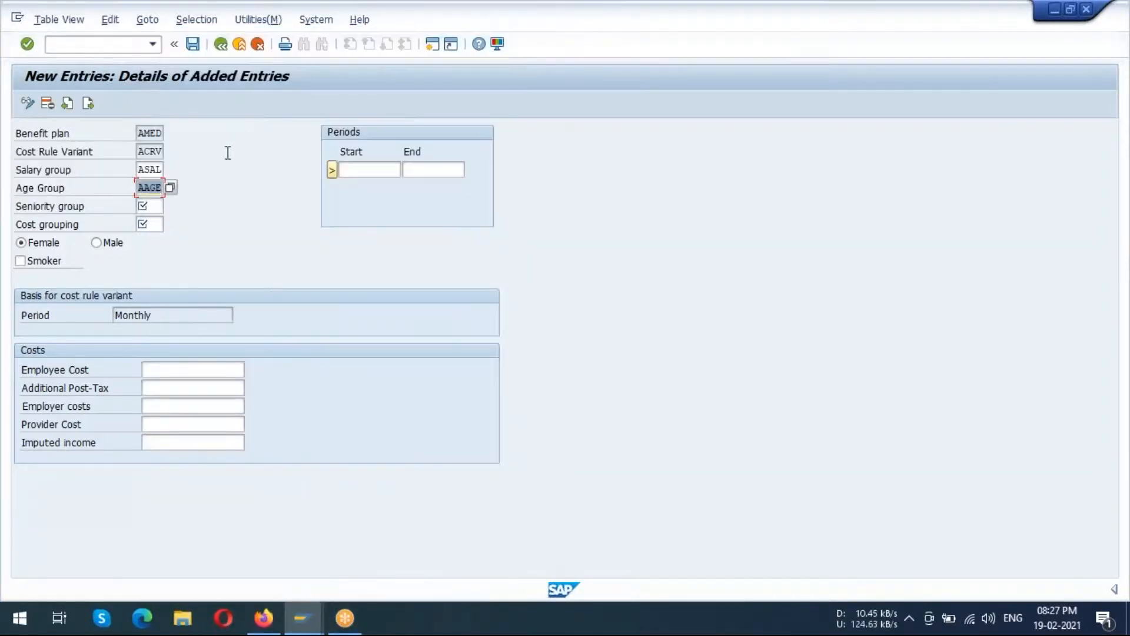
left_click(152, 206)
left_click(171, 207)
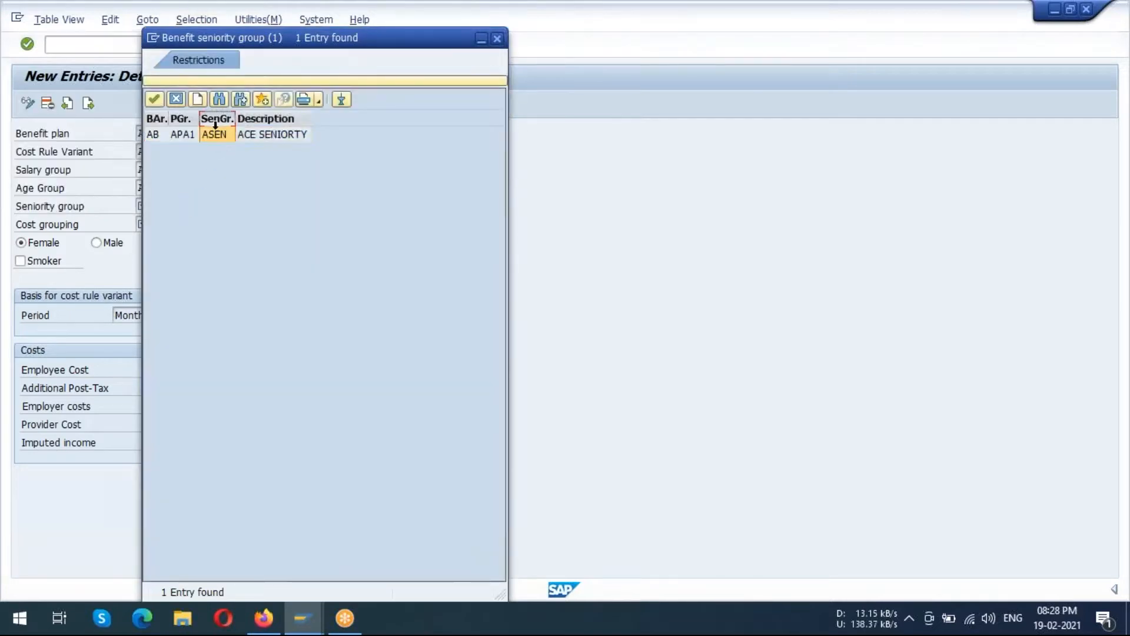
left_click(219, 136)
double_click(219, 136)
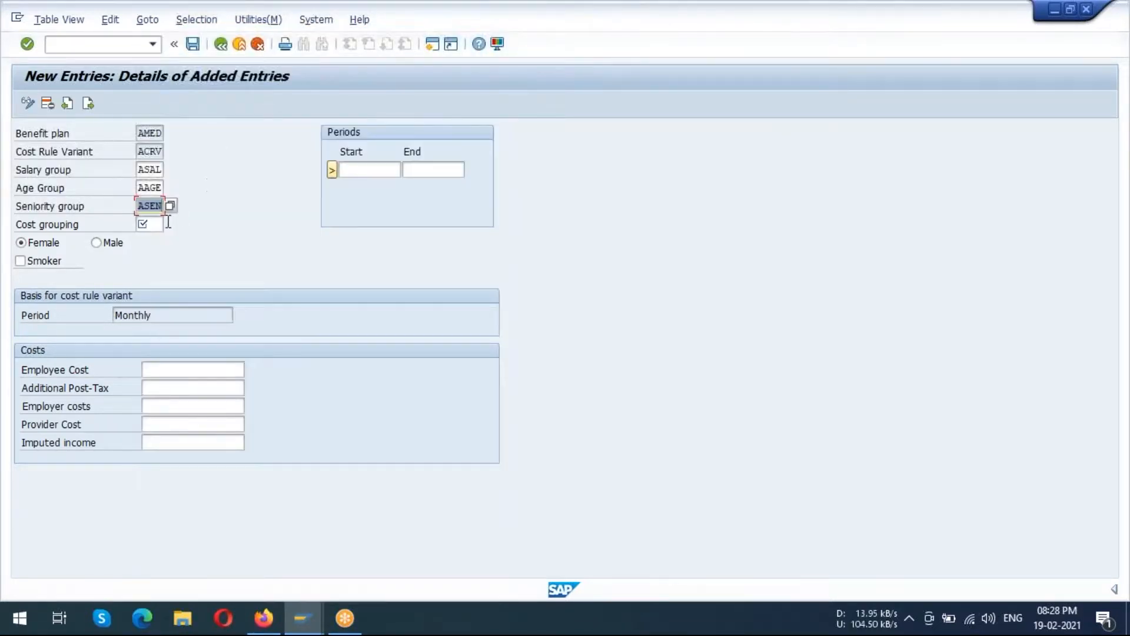
Set the cost grouping to ACOS and the cost rule's period from 01.01.1900 to 31.12.9999.
left_click(159, 223)
left_click(170, 223)
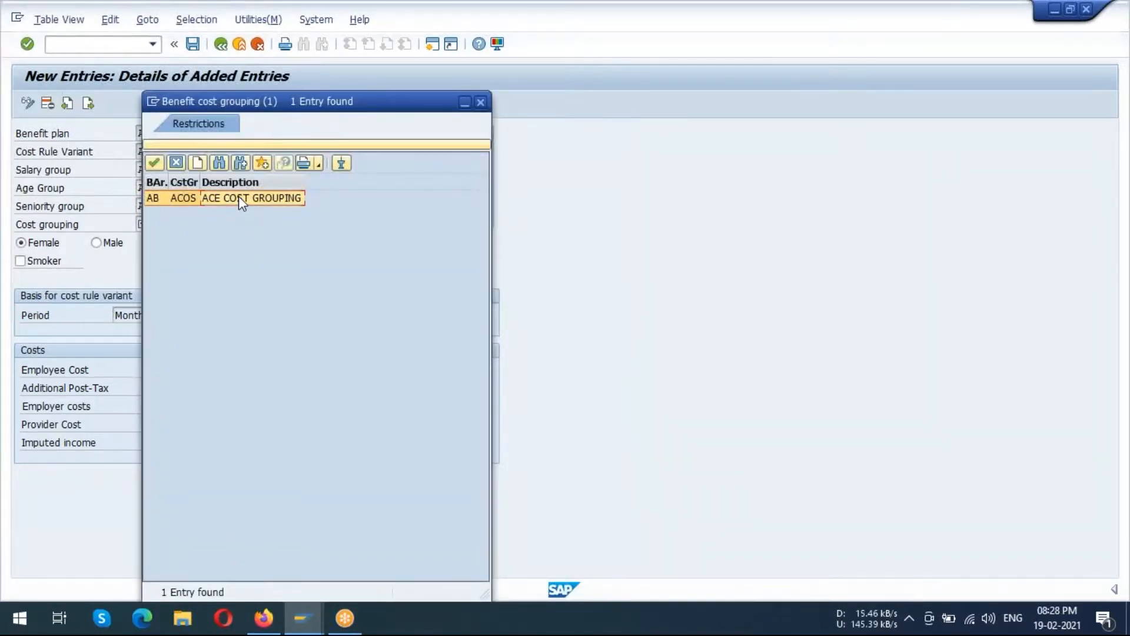
double_click(238, 198)
left_click(355, 170)
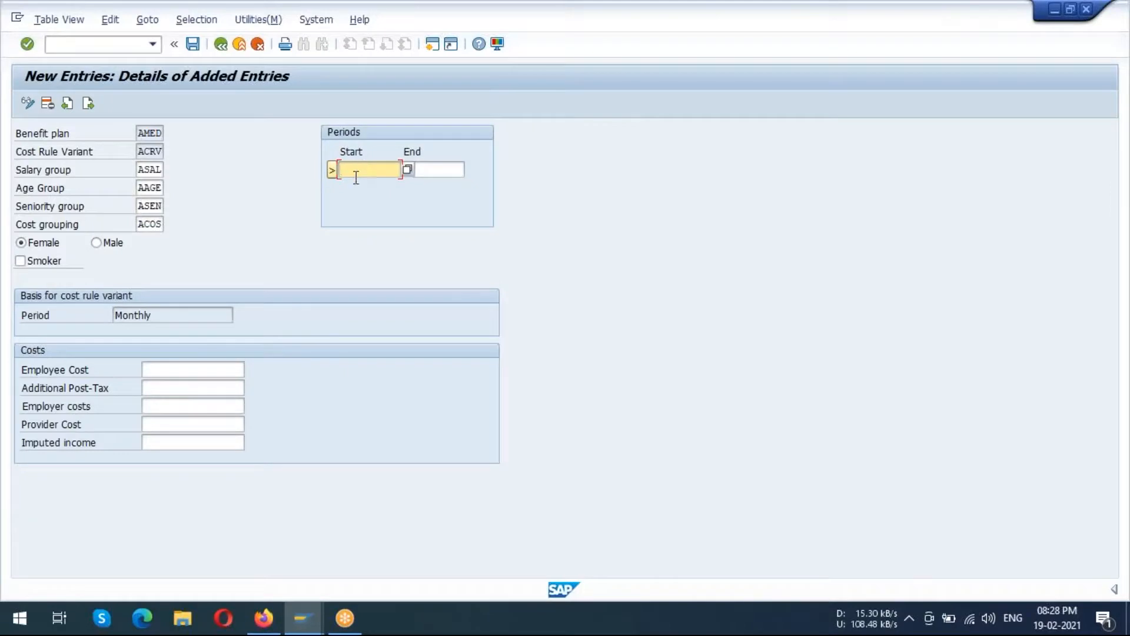
type("010119")
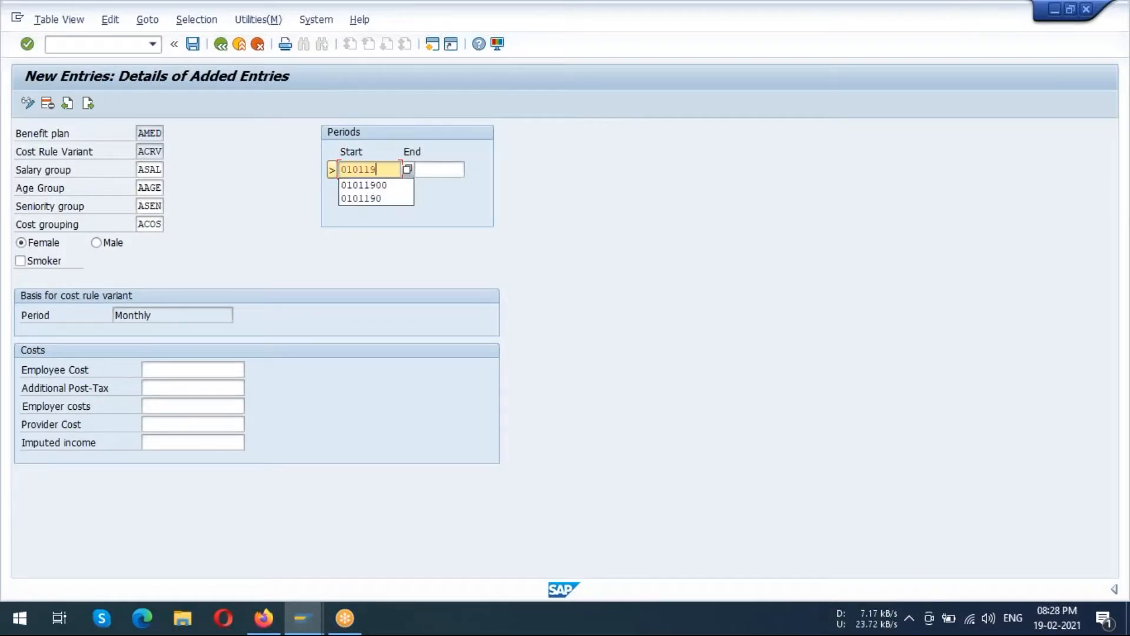
type("00")
left_click(445, 169)
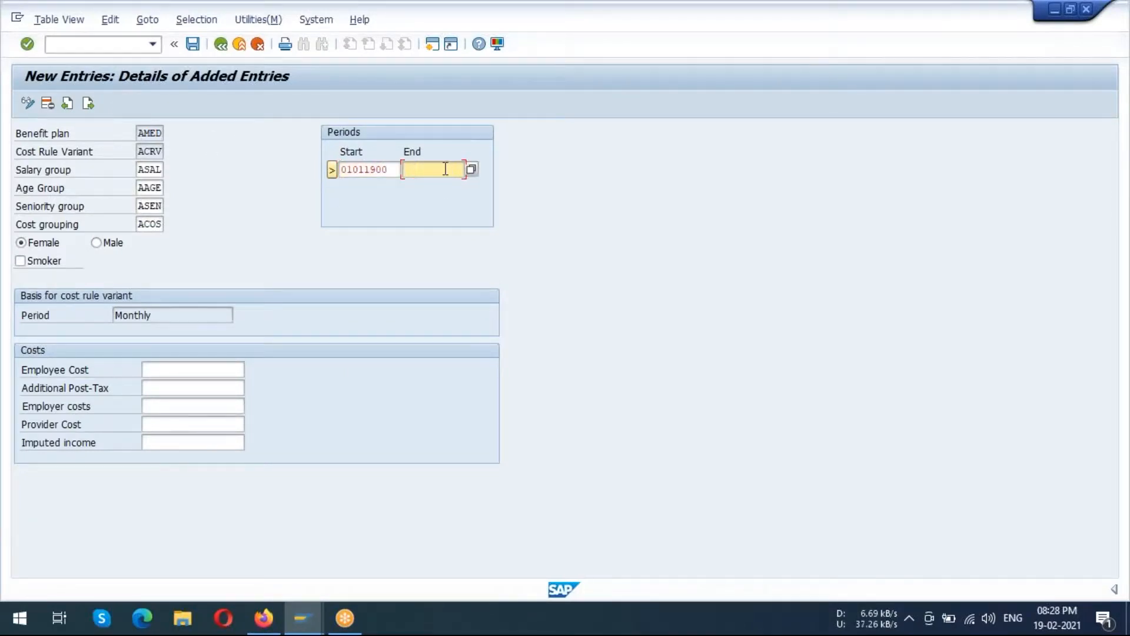
type("3112999")
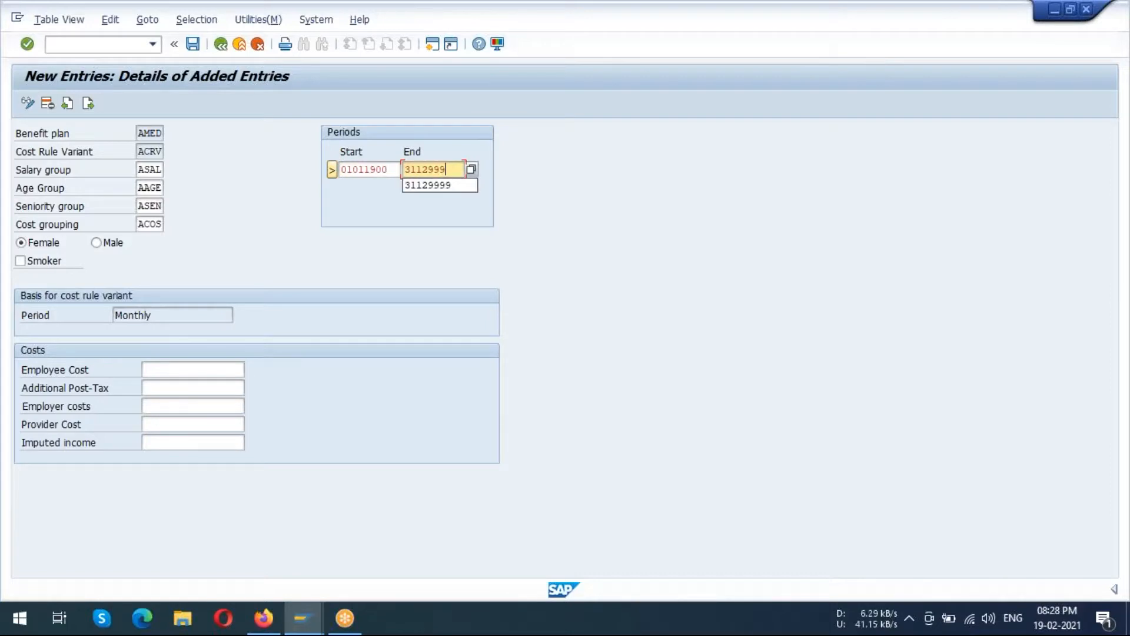
type("9")
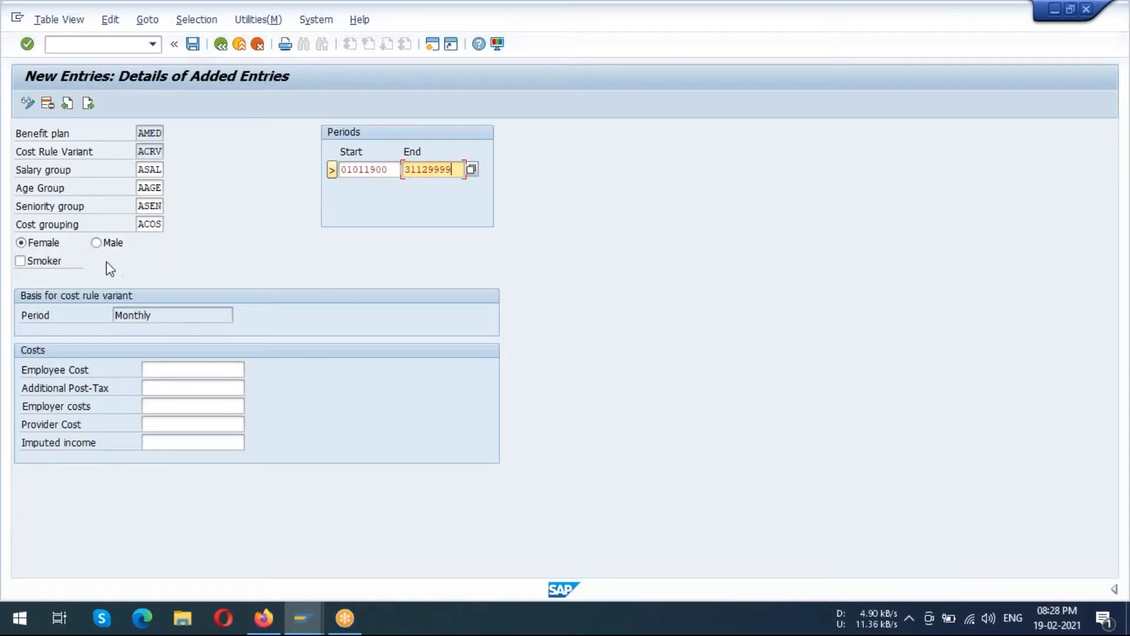
Select Female as the cost rule's gender and mark the rule as applying to smokers.
left_click(97, 246)
left_click(47, 244)
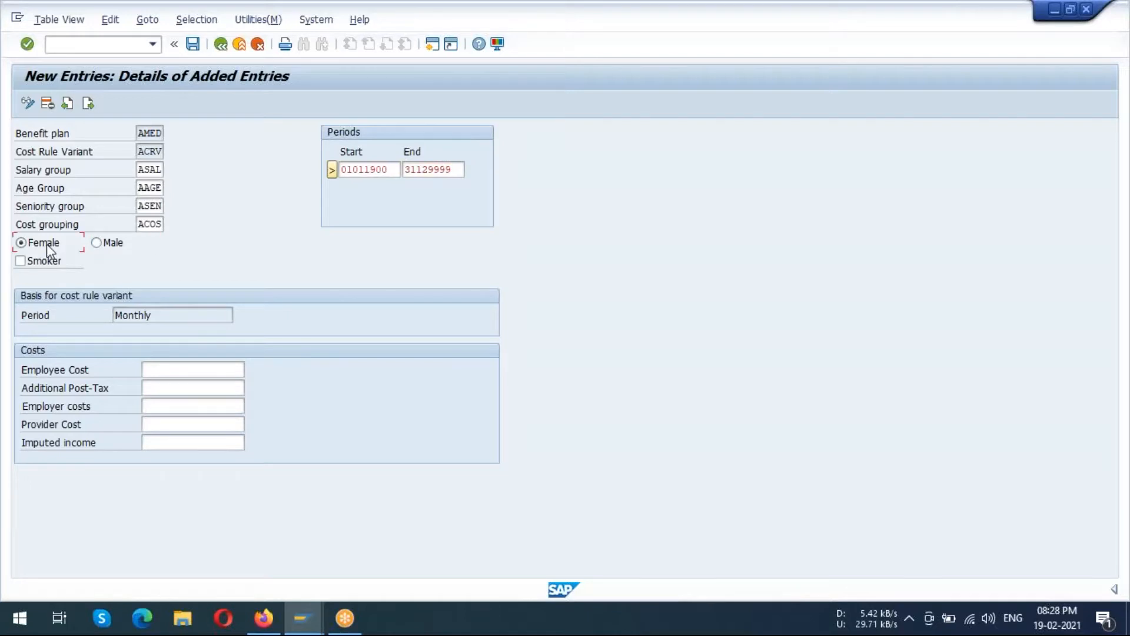
left_click(20, 261)
Read the field help for Imputed income in the cost rule's costs, and close it.
left_click(184, 444)
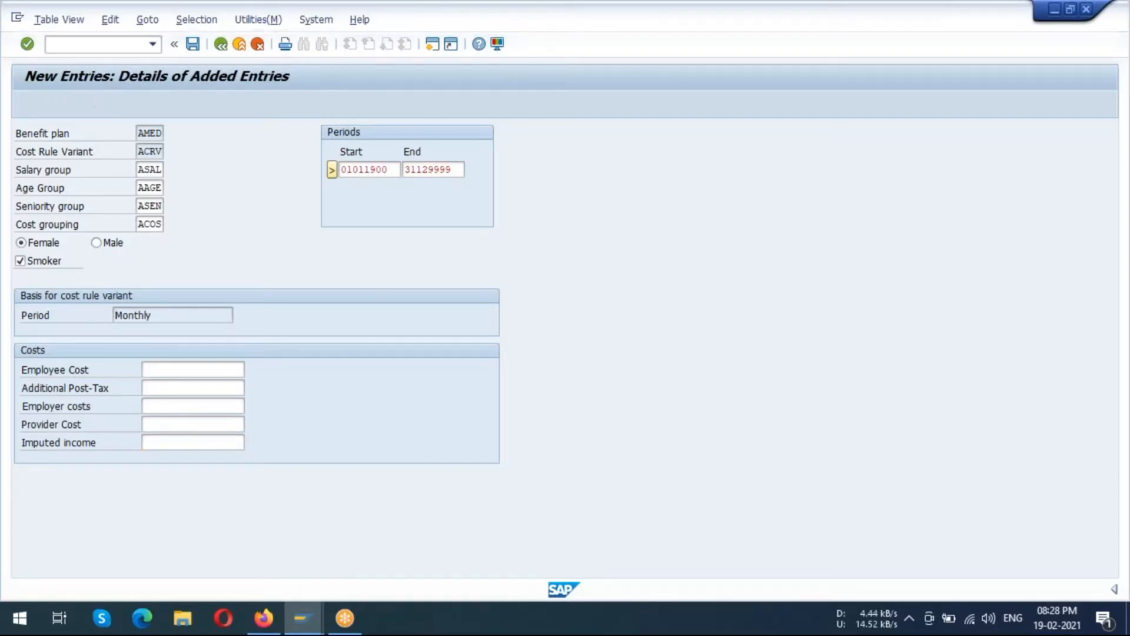
key("F1")
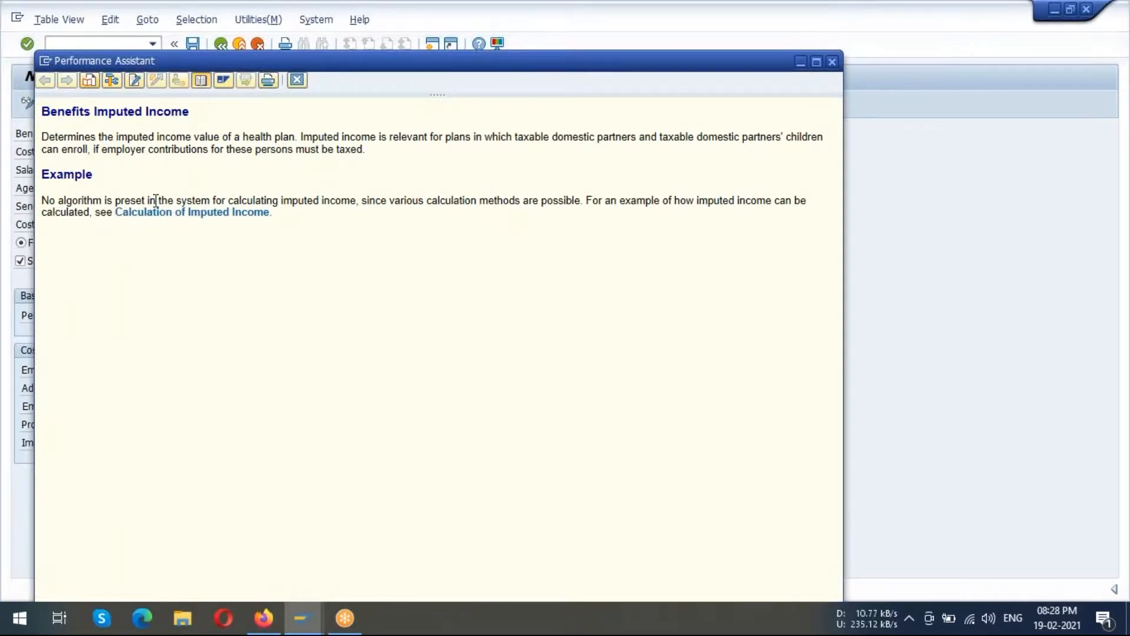
left_click(1109, 242)
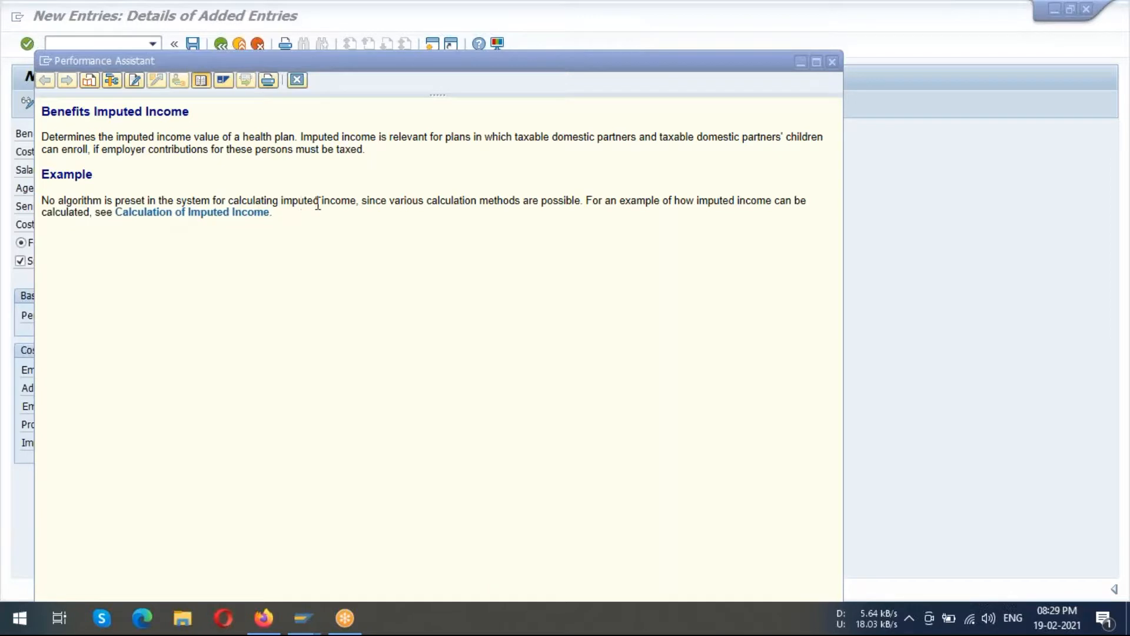
left_click(834, 62)
left_click(833, 62)
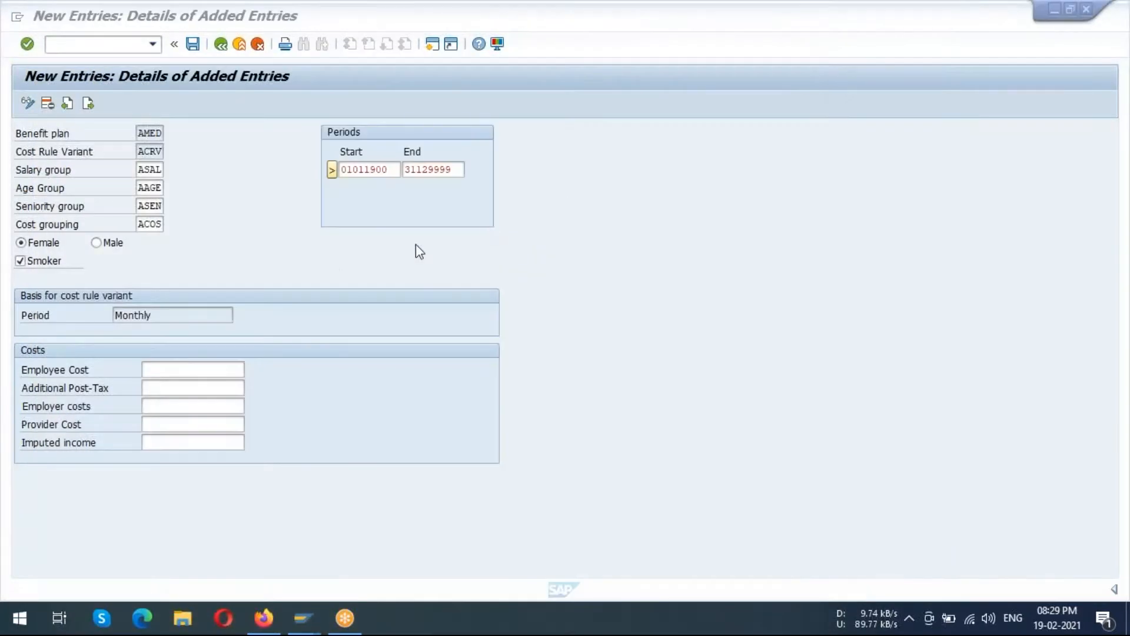
Save the cost rule to the ACE US GROUP customizing request and return to the IMG structure.
left_click(193, 43)
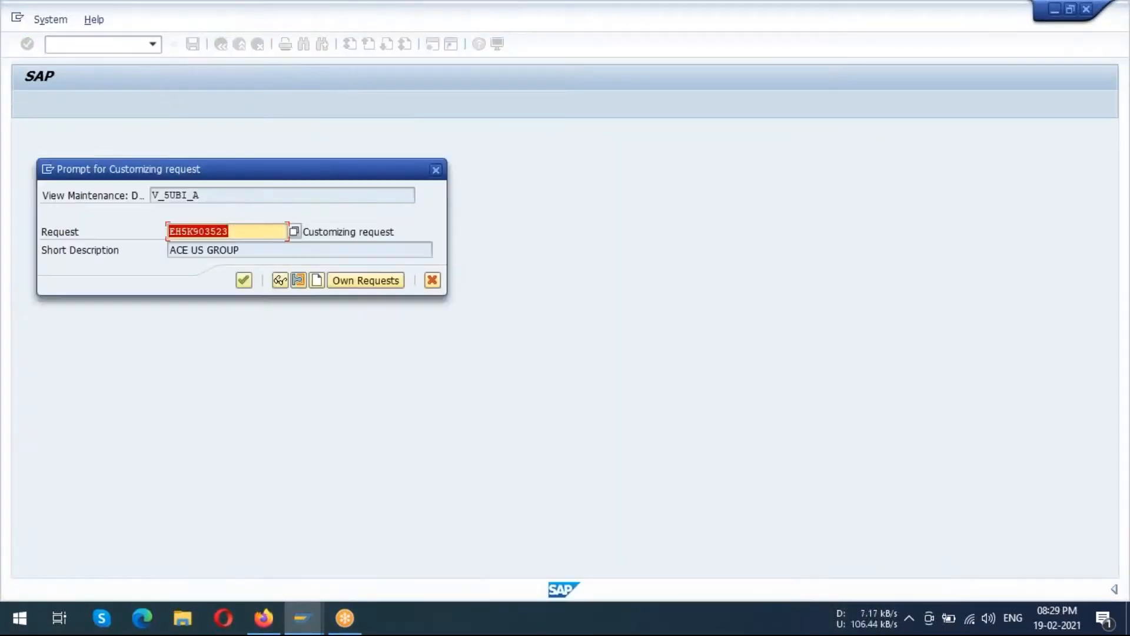
left_click(243, 280)
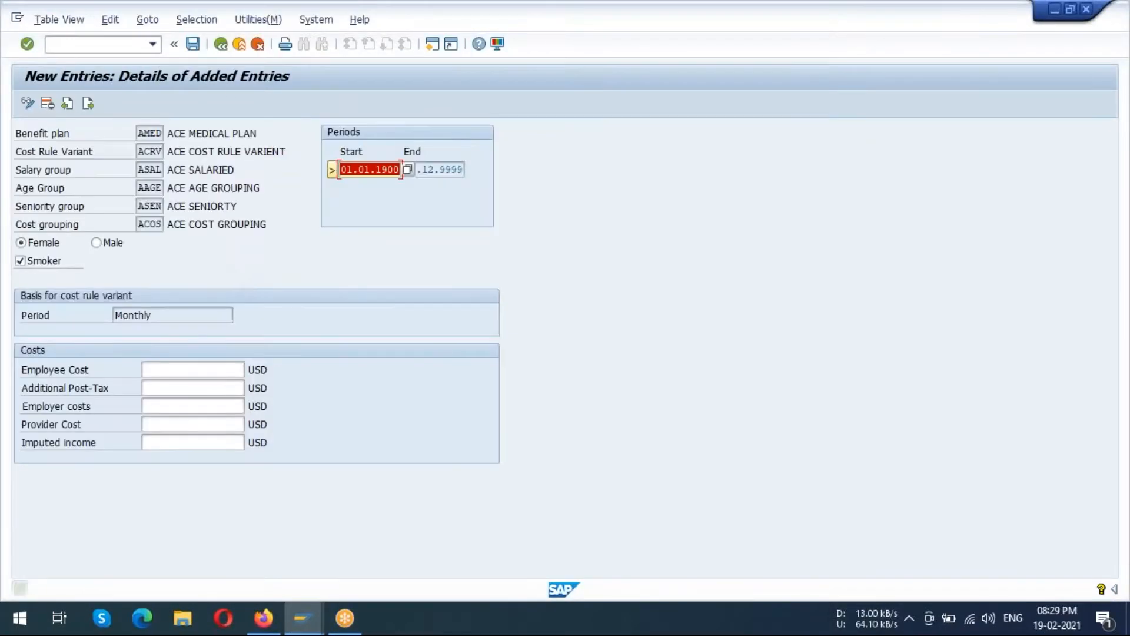
left_click(222, 45)
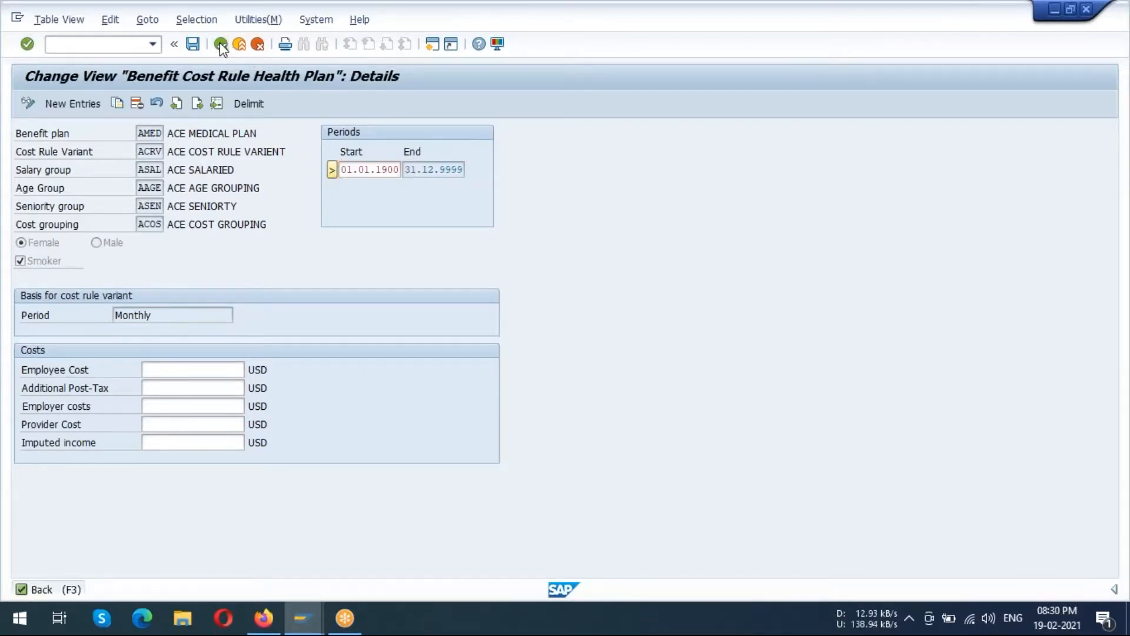
left_click(221, 46)
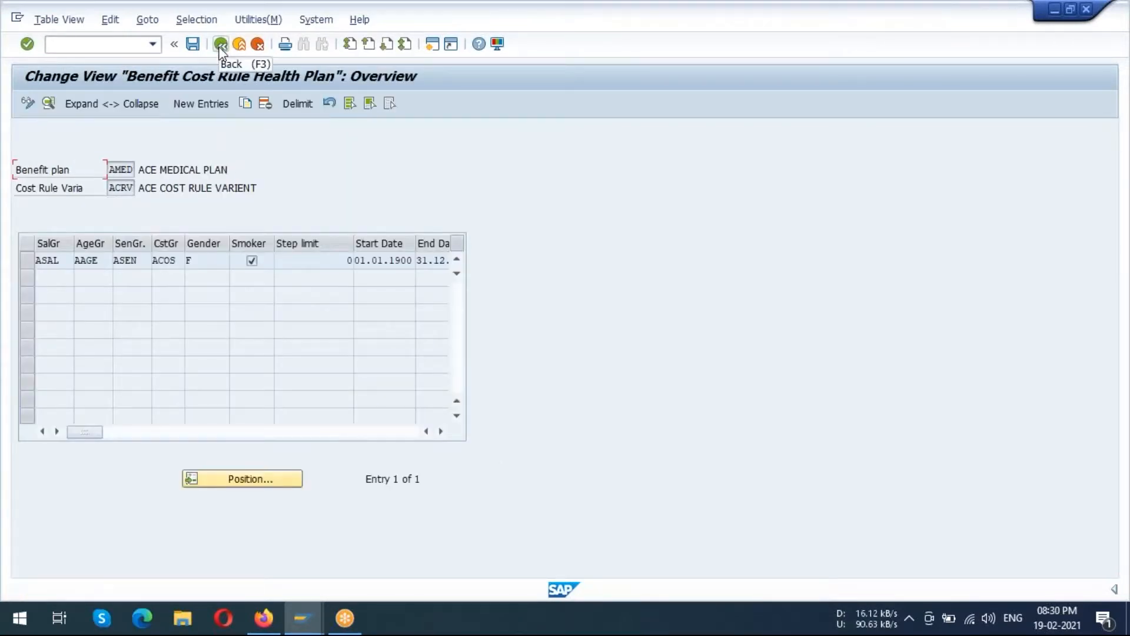
left_click(221, 46)
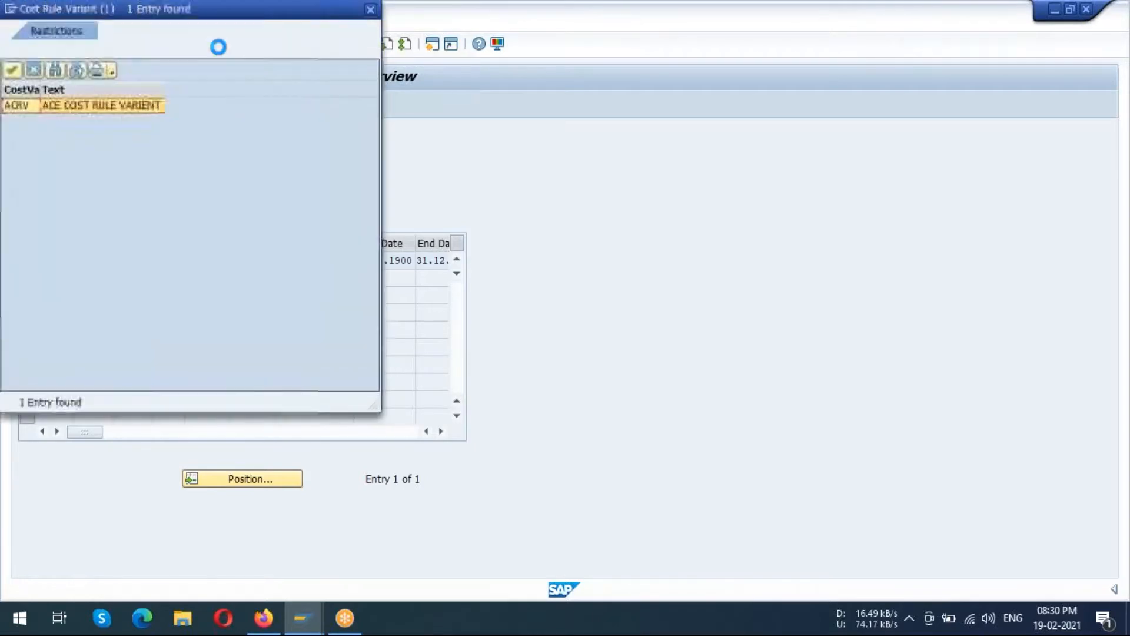
left_click_drag(287, 15, 325, 96)
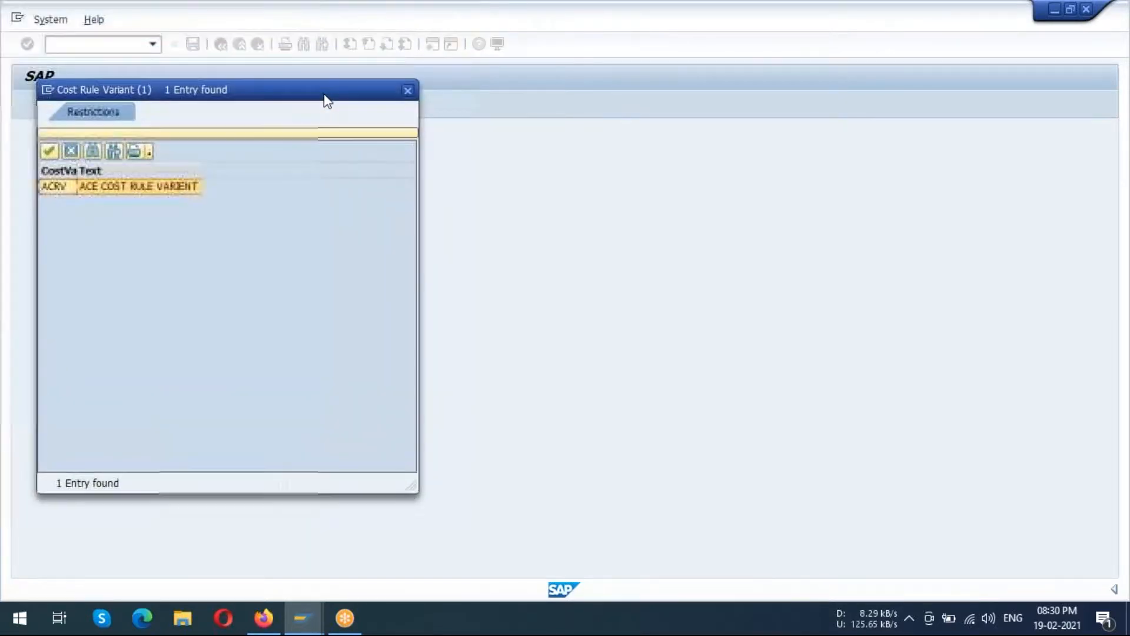
left_click(407, 90)
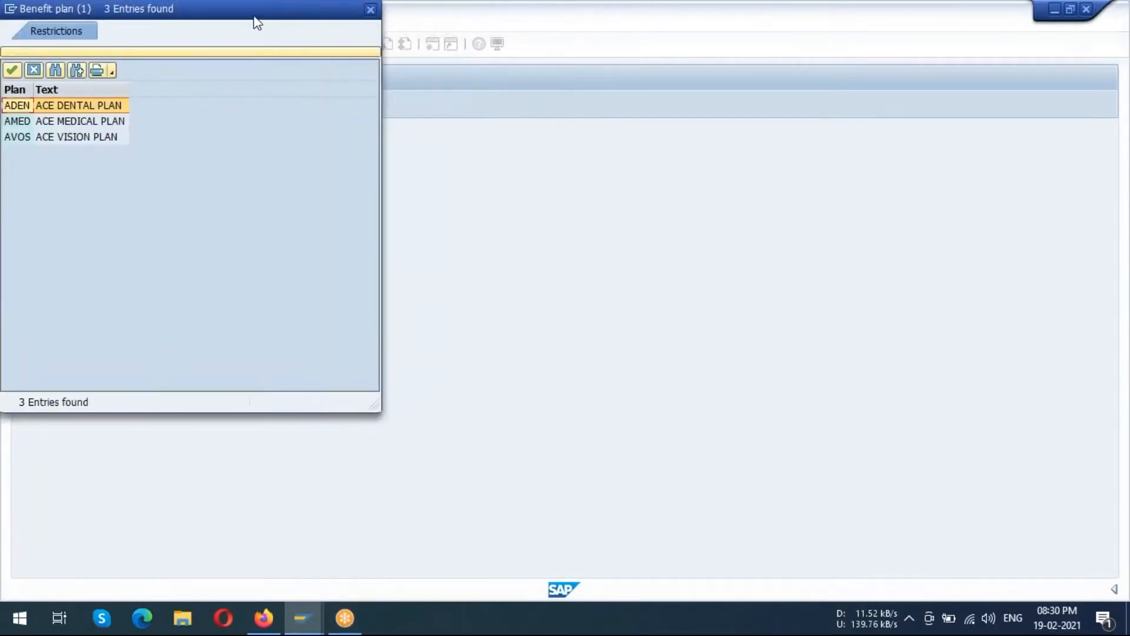
left_click_drag(255, 18, 315, 151)
left_click(428, 139)
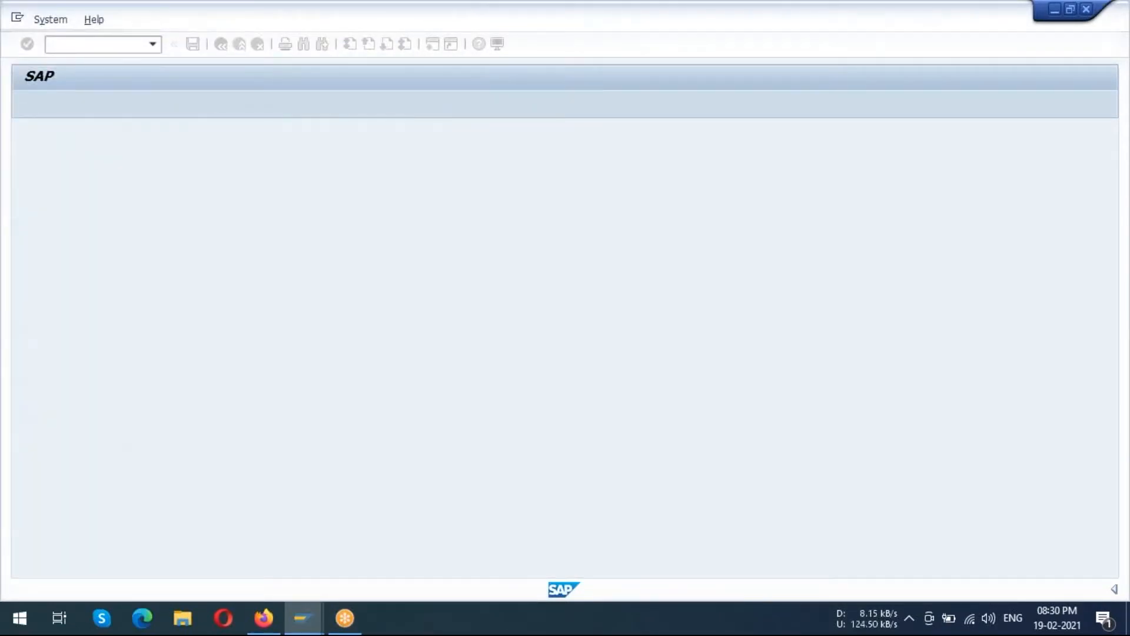
Open the Assign Health Plan Attributes activity for the ACE MEDICAL PLAN (AMED) and start new entries.
left_click(224, 328)
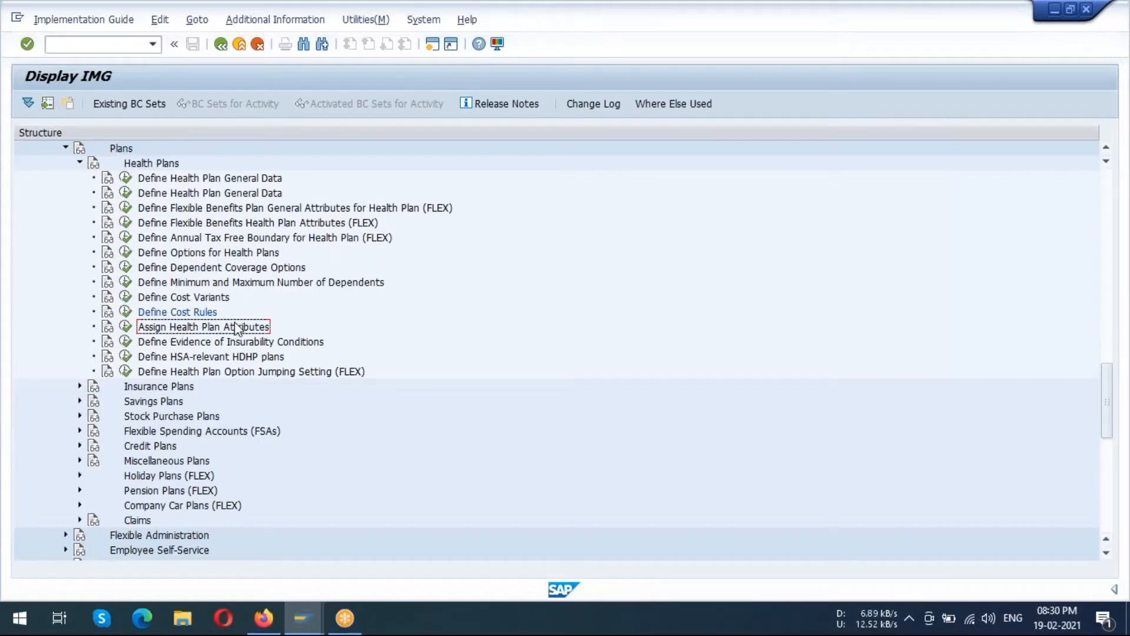
left_click(126, 327)
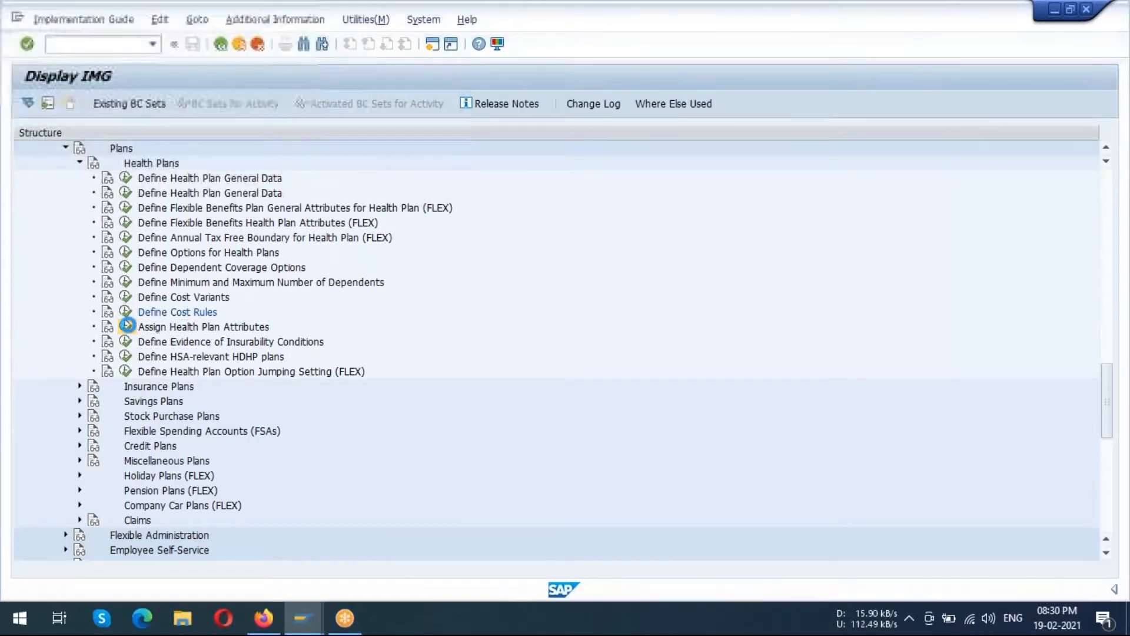
double_click(83, 121)
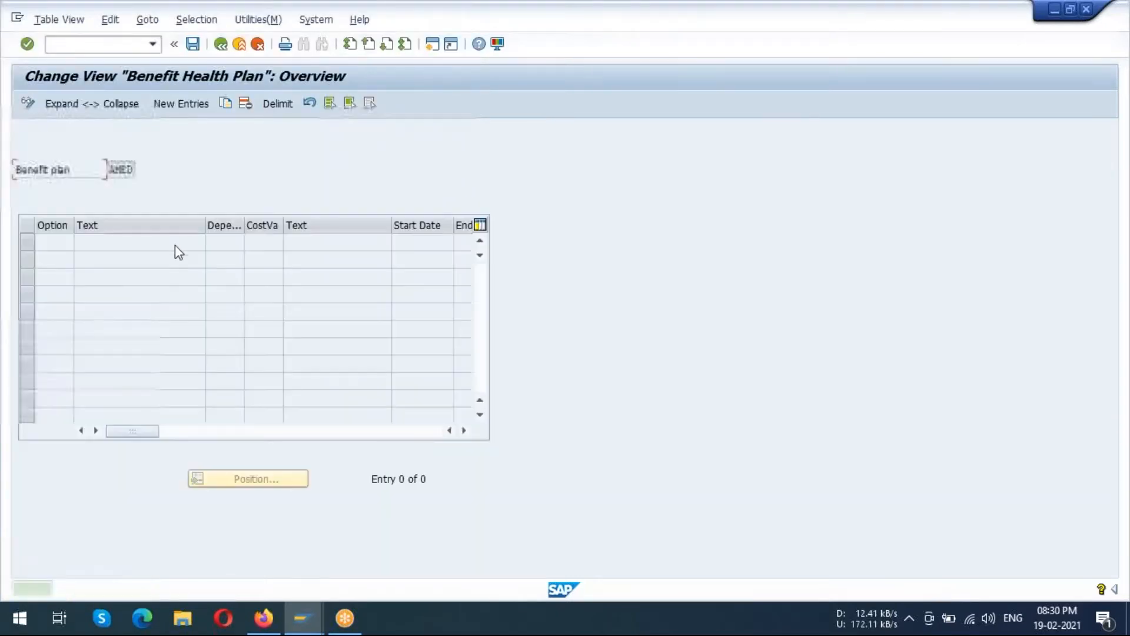
left_click(181, 104)
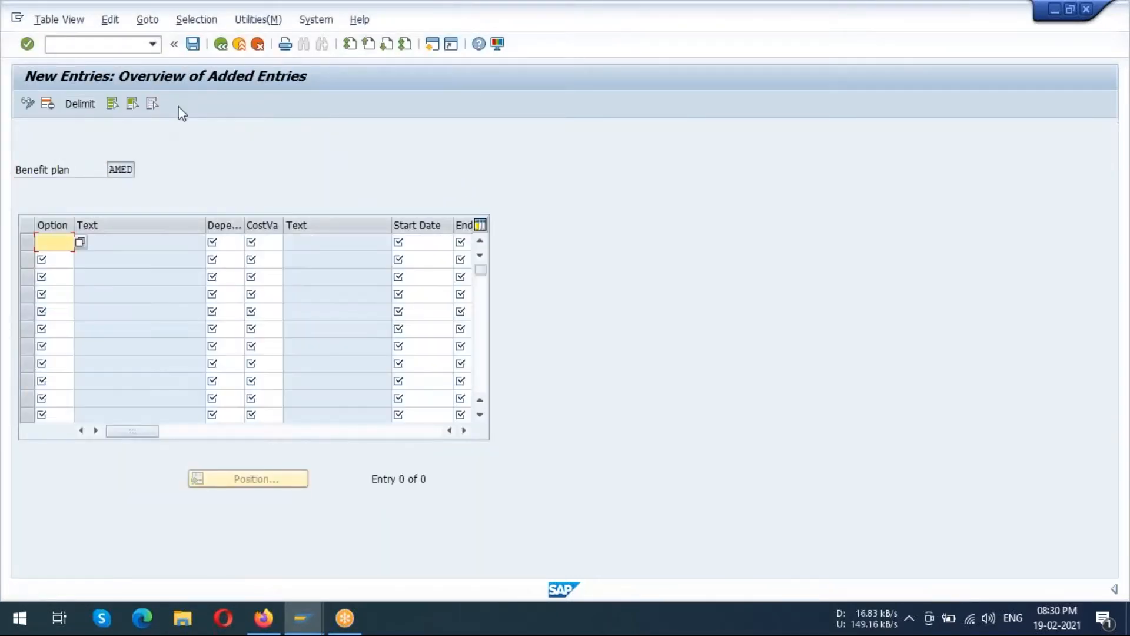
Enter the health plan options ACME, AHOS and ASUR in the first three rows of the new entries.
left_click(80, 242)
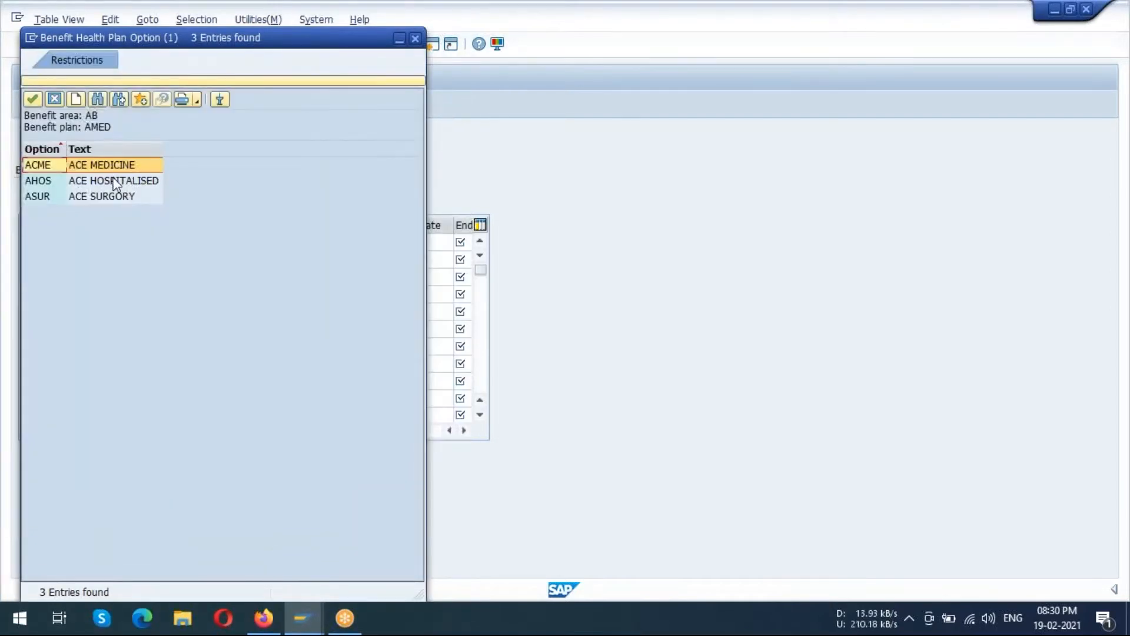
left_click(133, 166)
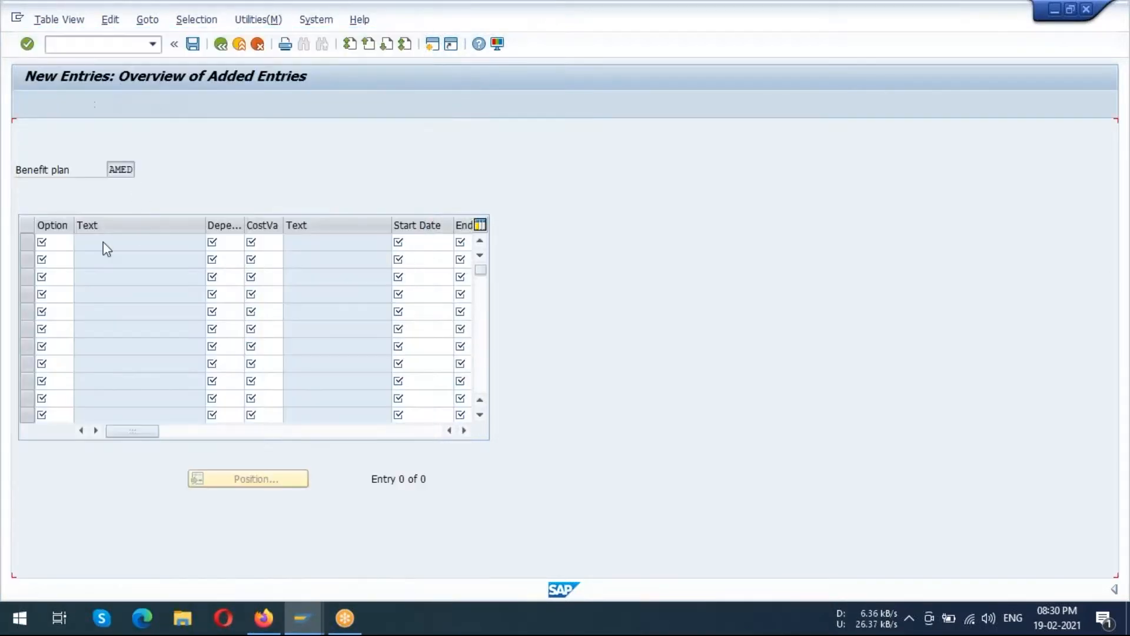
left_click(62, 260)
left_click(80, 259)
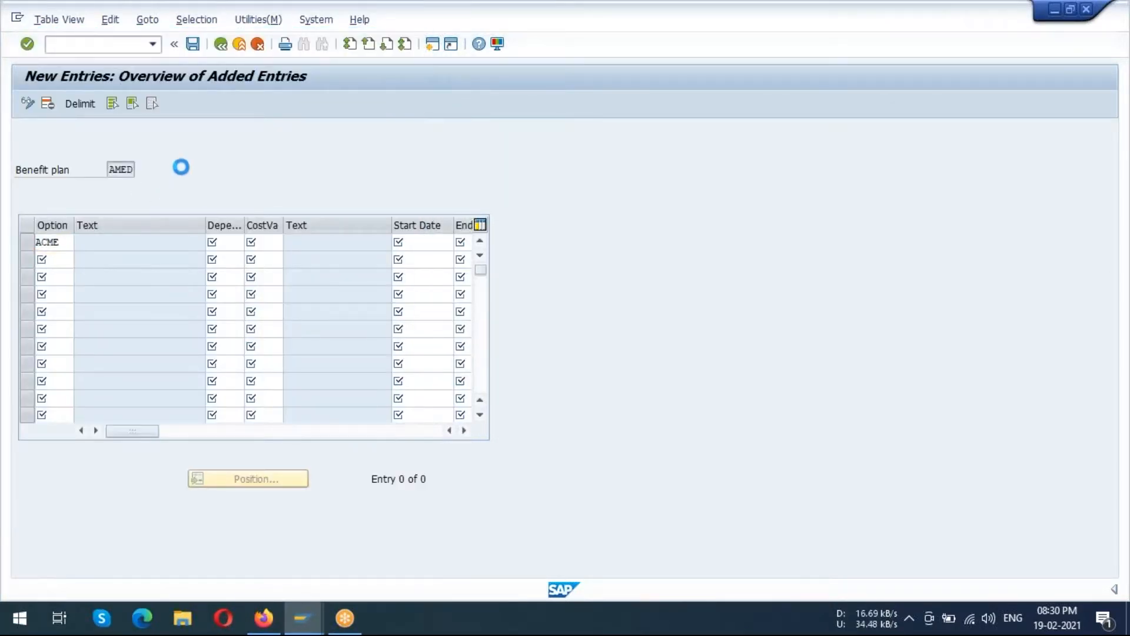
left_click(136, 180)
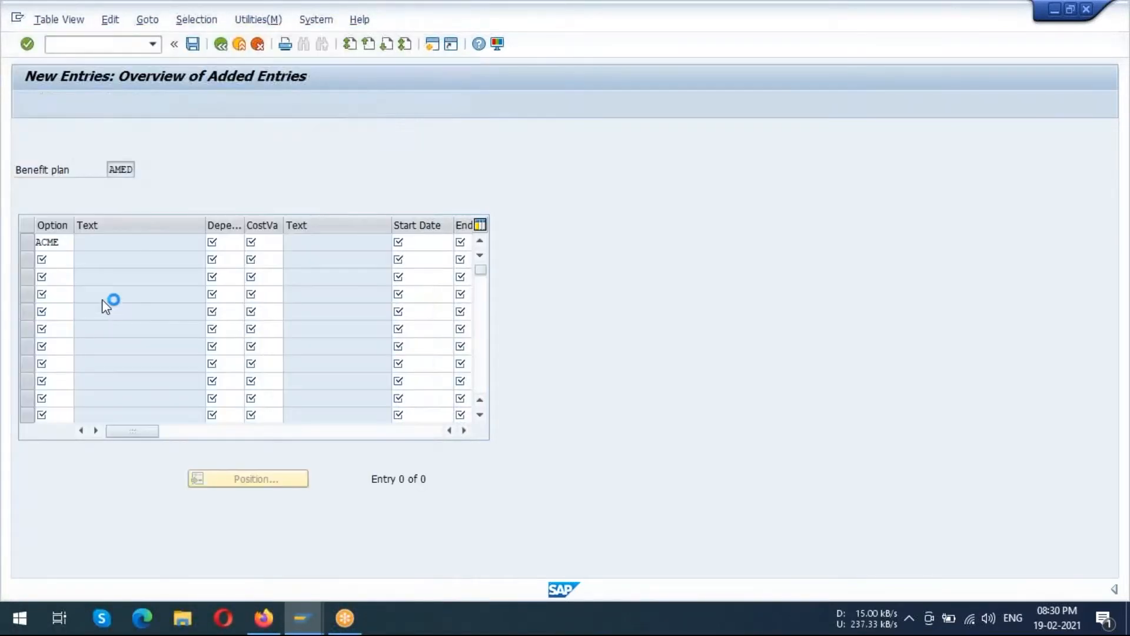
left_click(56, 277)
left_click(81, 277)
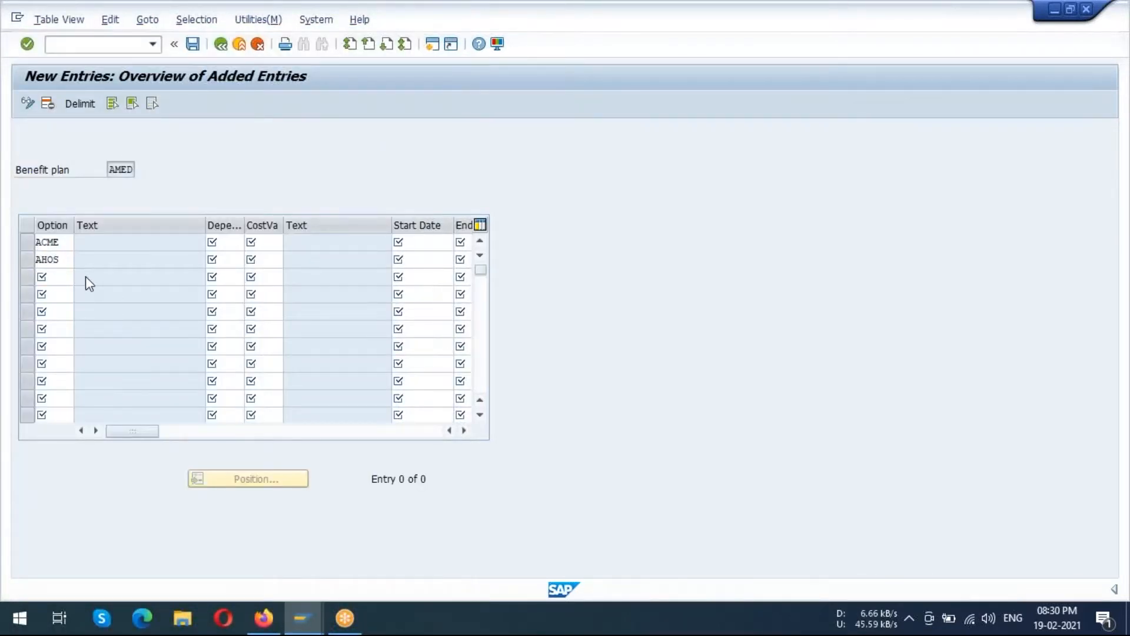
left_click(115, 194)
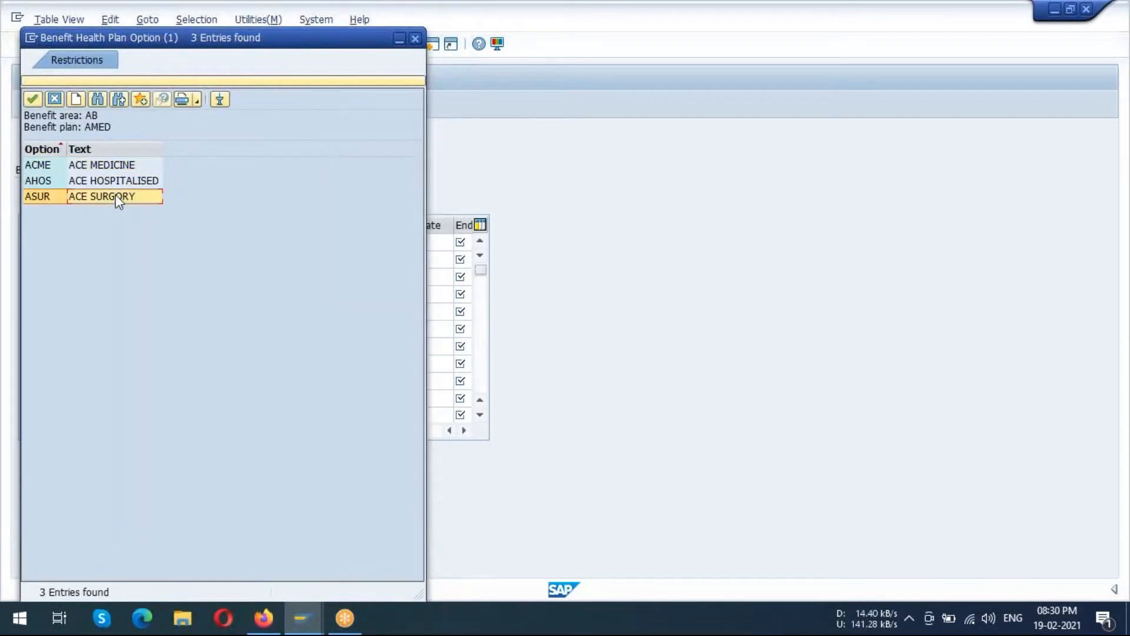
Set the dependent coverage to EE+F for the ACME, AHOS and ASUR options.
left_click(224, 240)
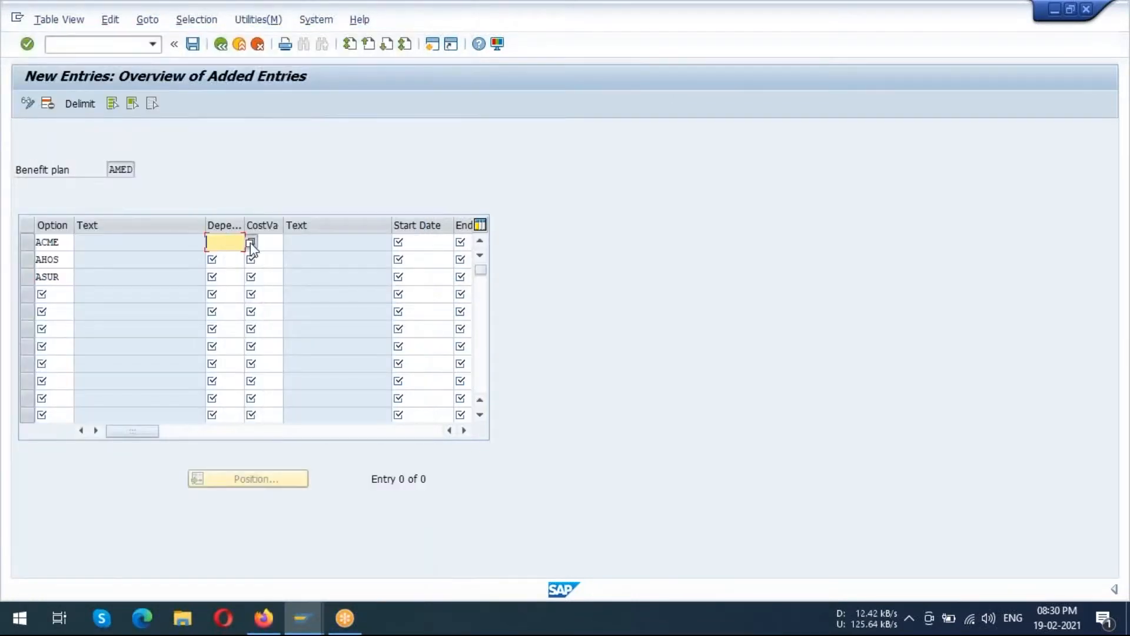
left_click(251, 243)
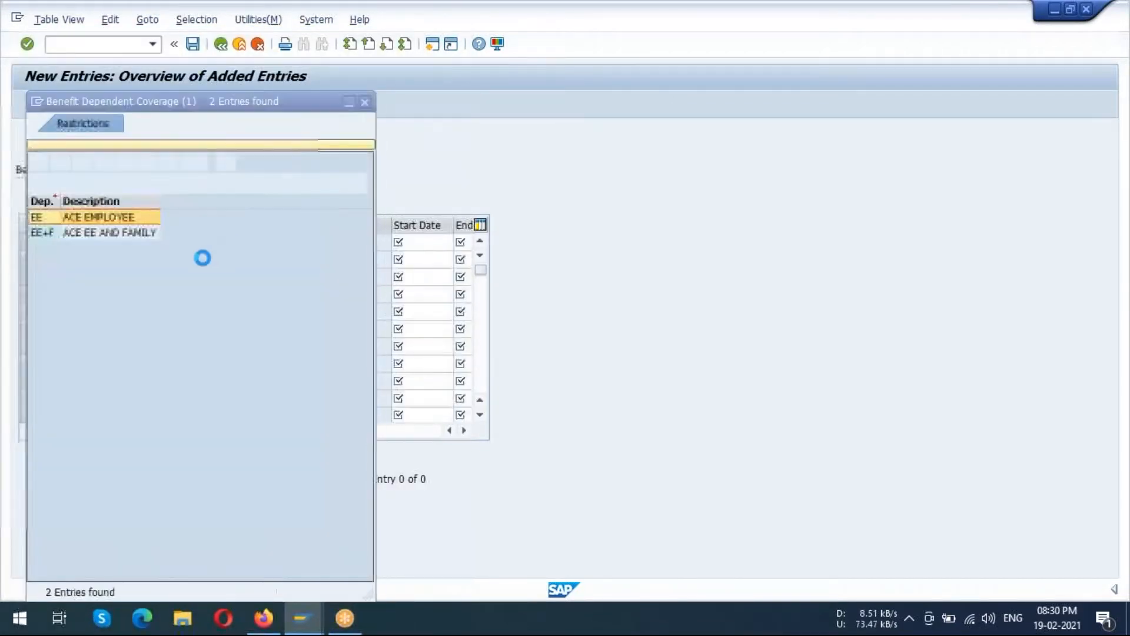
left_click(116, 240)
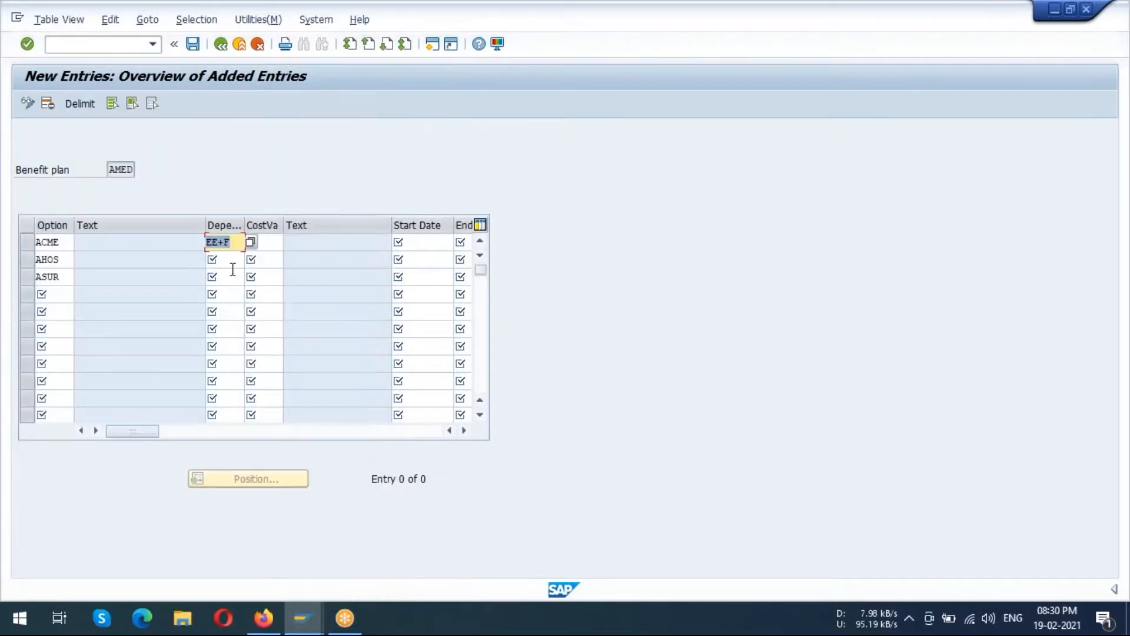
left_click(225, 260)
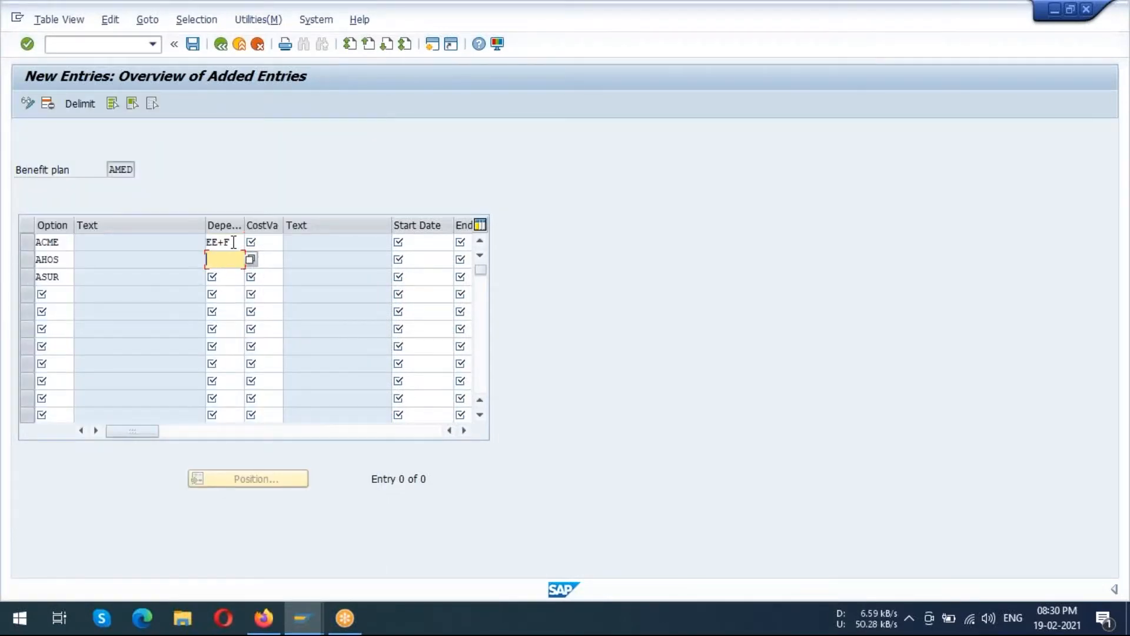
left_click_drag(231, 242, 178, 245)
key("ctrl+c")
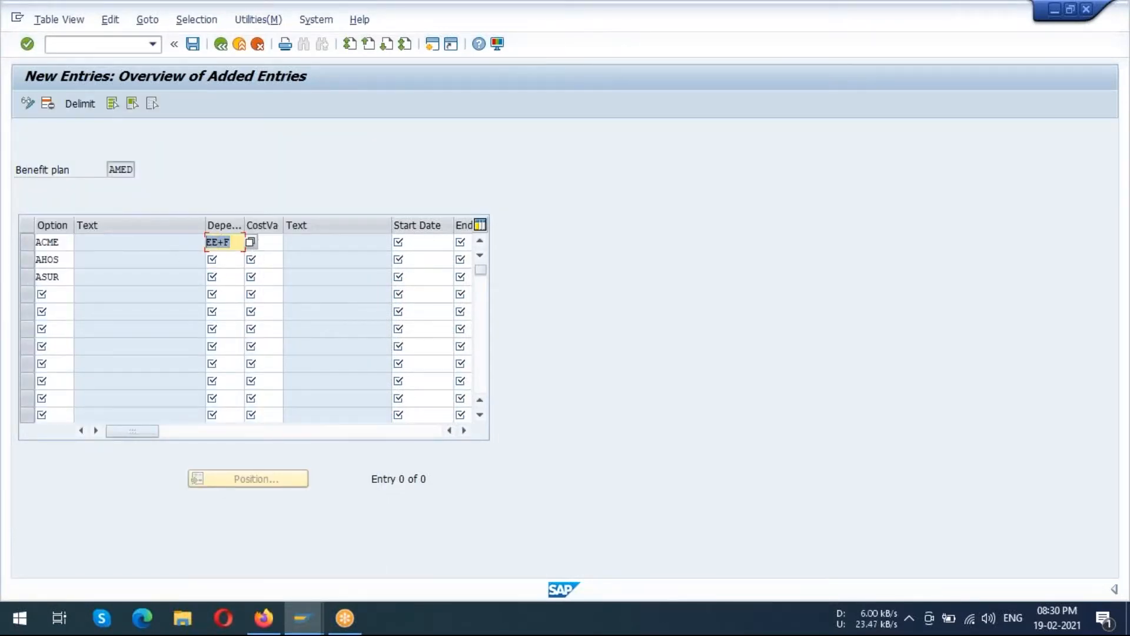
left_click(221, 258)
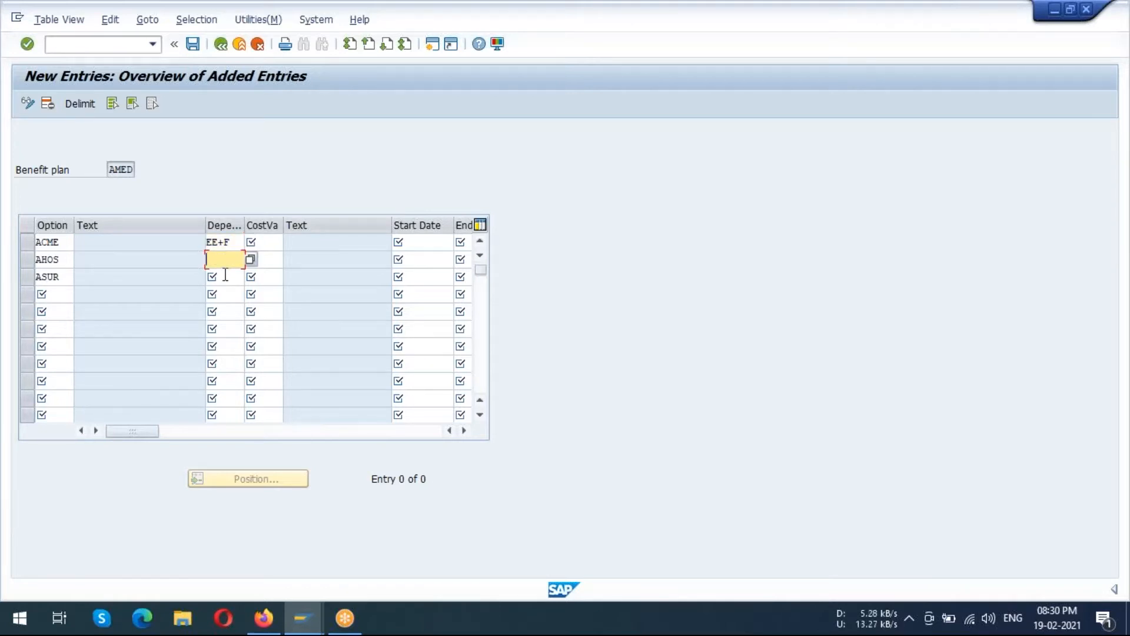
key("ctrl+v")
left_click(230, 277)
key("ctrl+v")
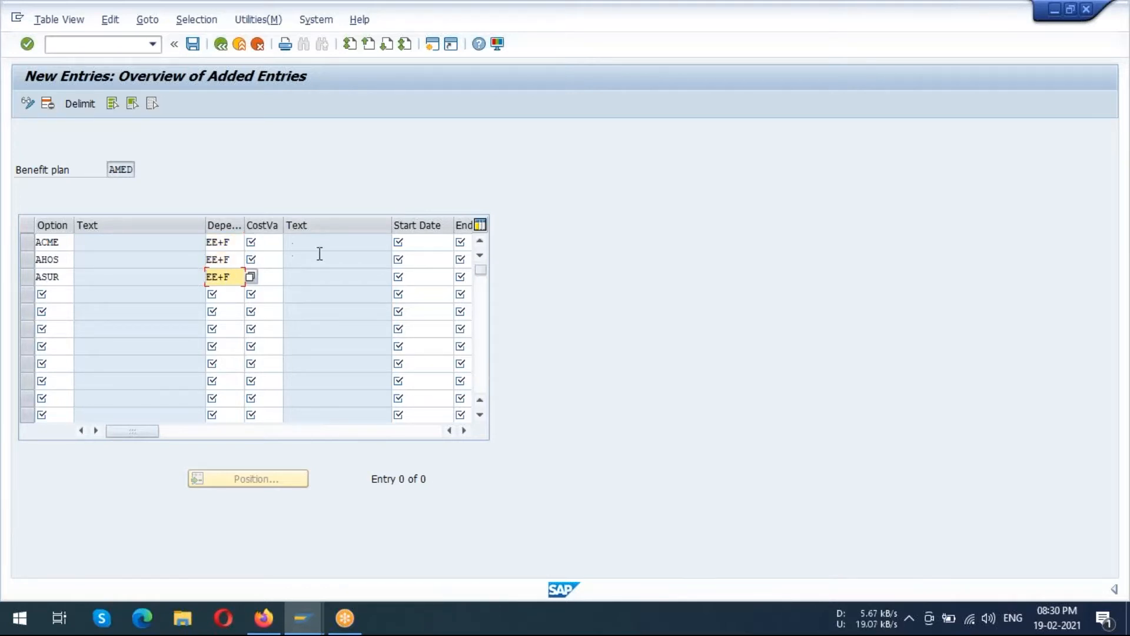
Assign the cost variant ACRV to the ACME, AHOS and ASUR options.
left_click(279, 243)
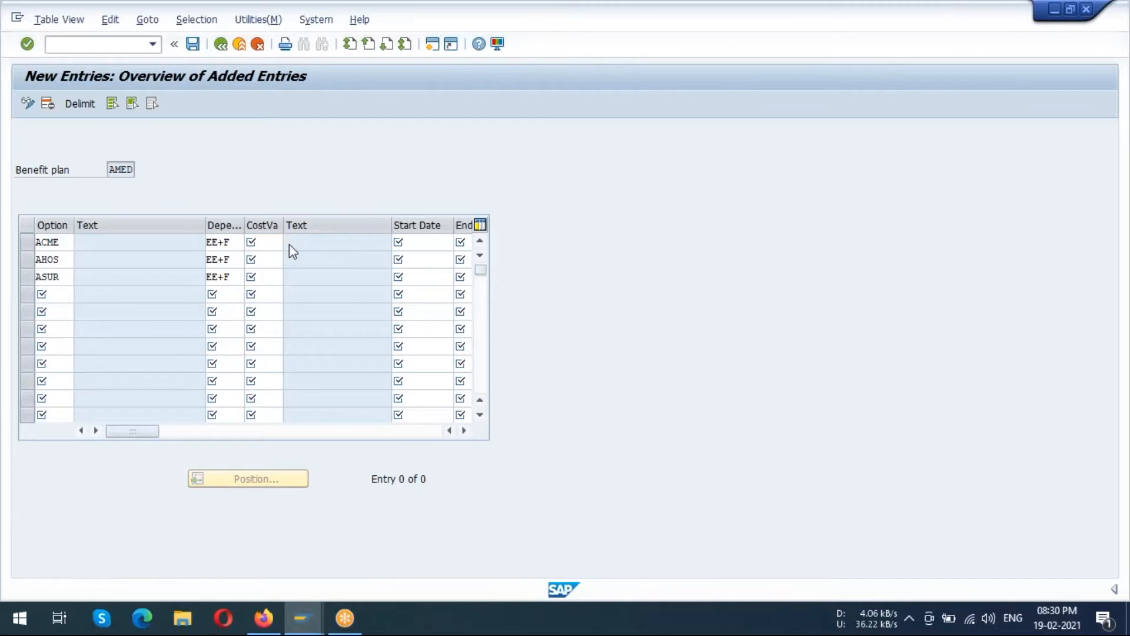
left_click(289, 243)
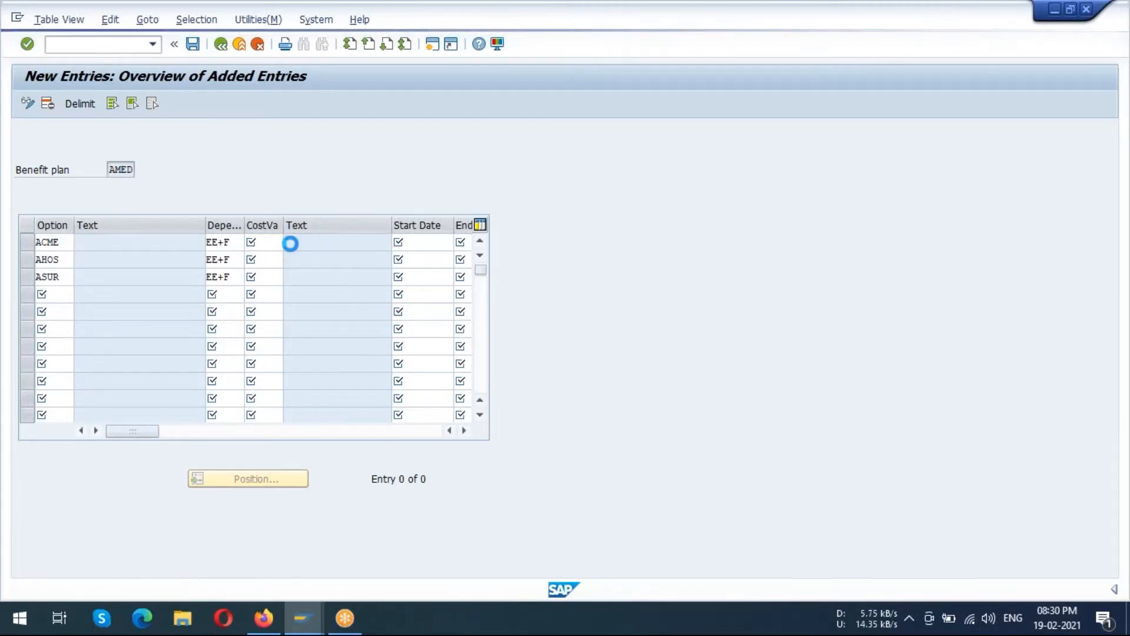
left_click(203, 137)
double_click(203, 137)
key("ctrl+c")
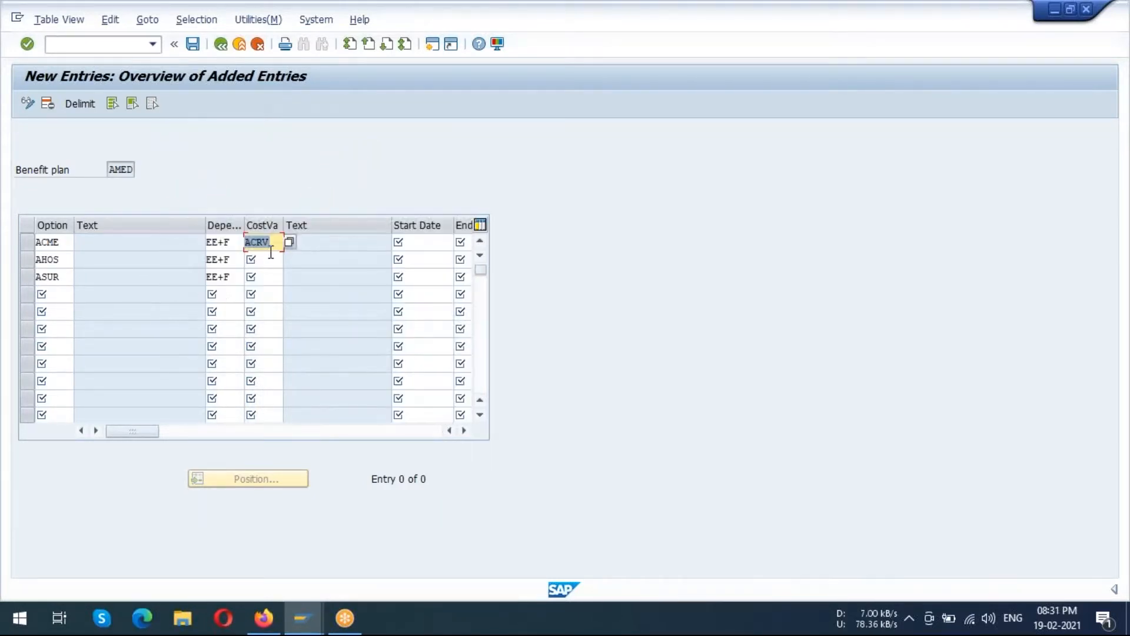
left_click(269, 248)
left_click(267, 259)
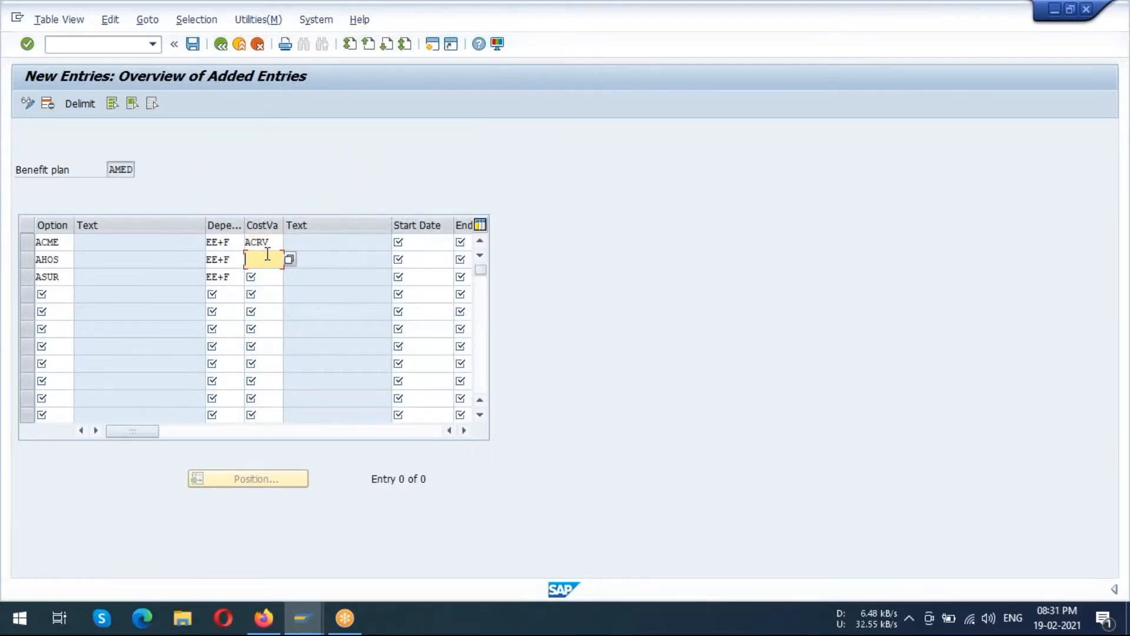
key("ctrl+v")
left_click(268, 277)
key("ctrl+v")
Enter the start date 01011900 for the ACME and AHOS options.
left_click(419, 244)
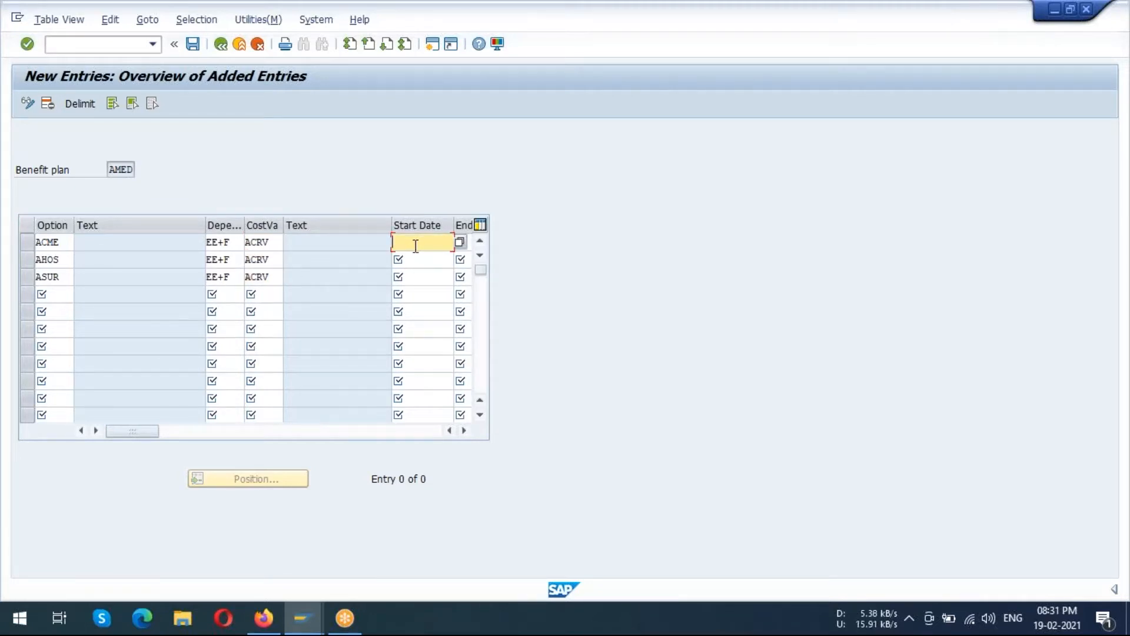
type("01011900")
left_click(424, 261)
type("010")
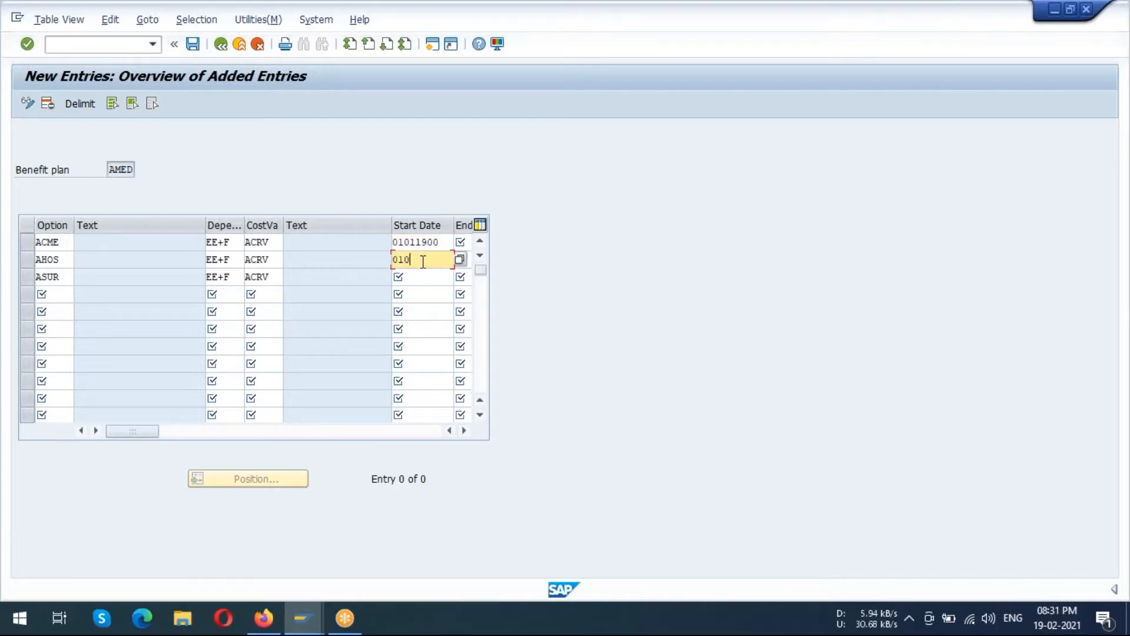
type("11900")
Enter the end date 31129999 for all three options and the start date 01011900 for ASUR.
left_click_drag(157, 431, 330, 434)
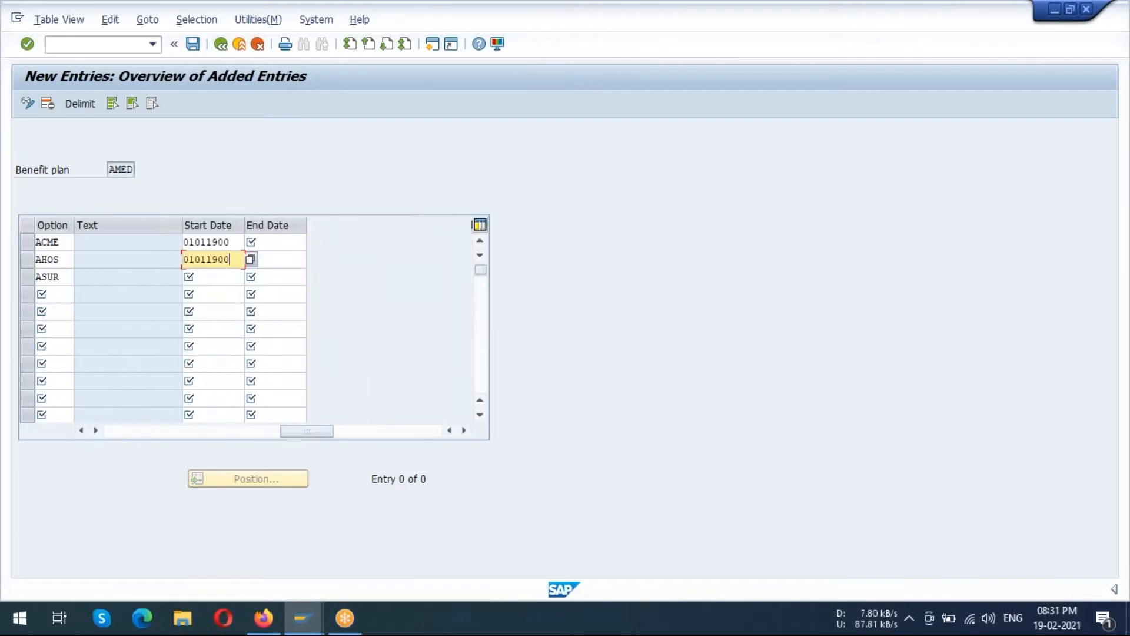
left_click(275, 242)
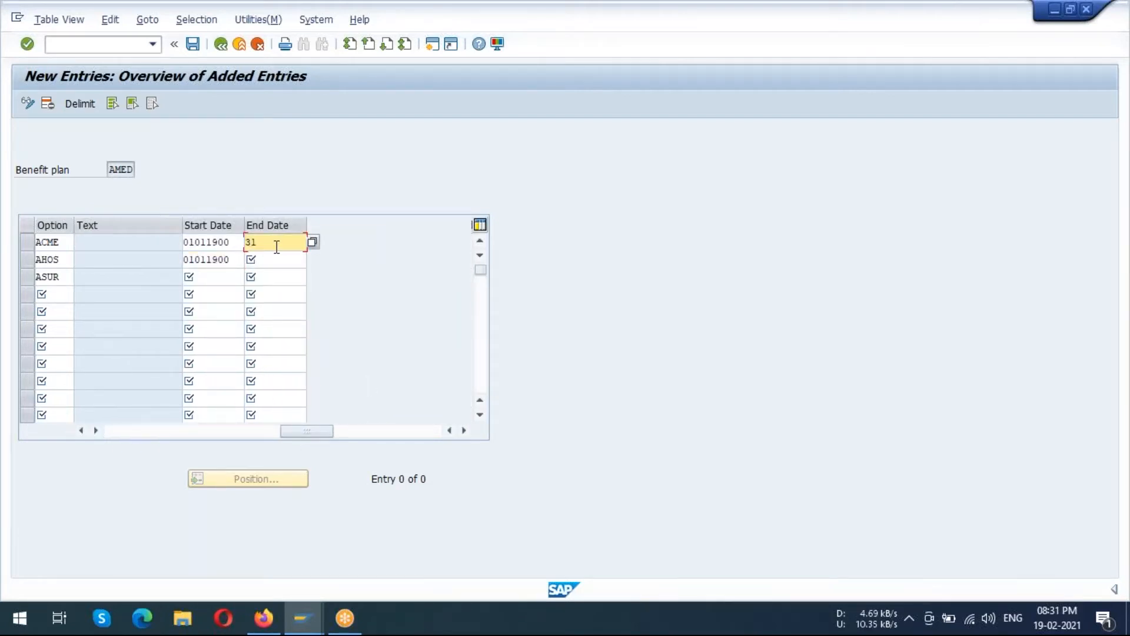
type("31129999")
left_click(288, 259)
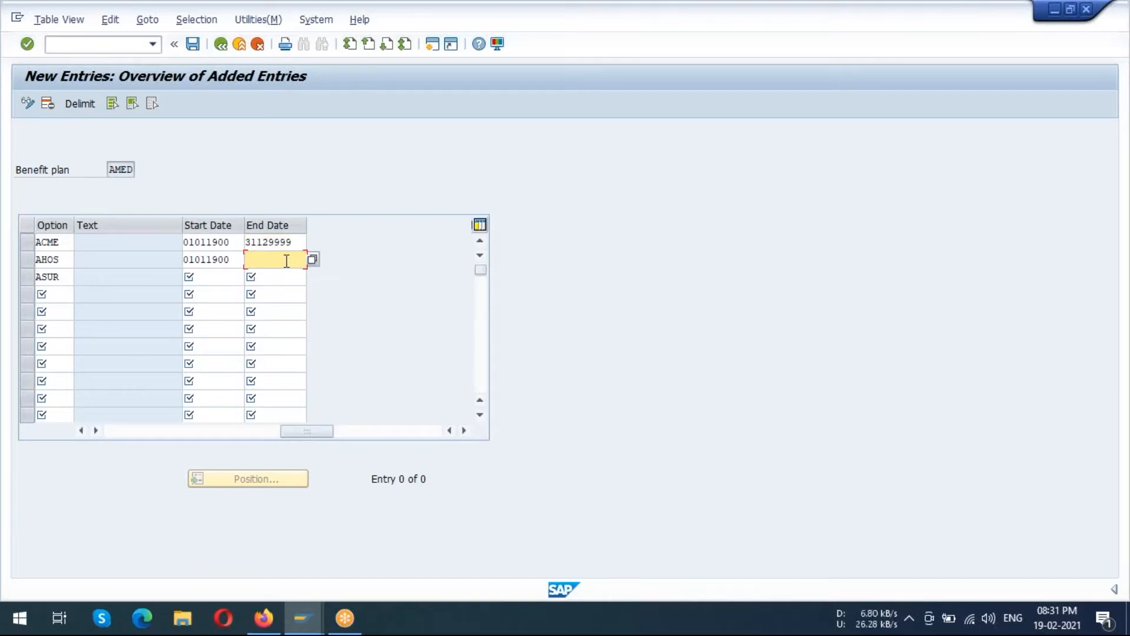
type("31129999")
left_click(283, 276)
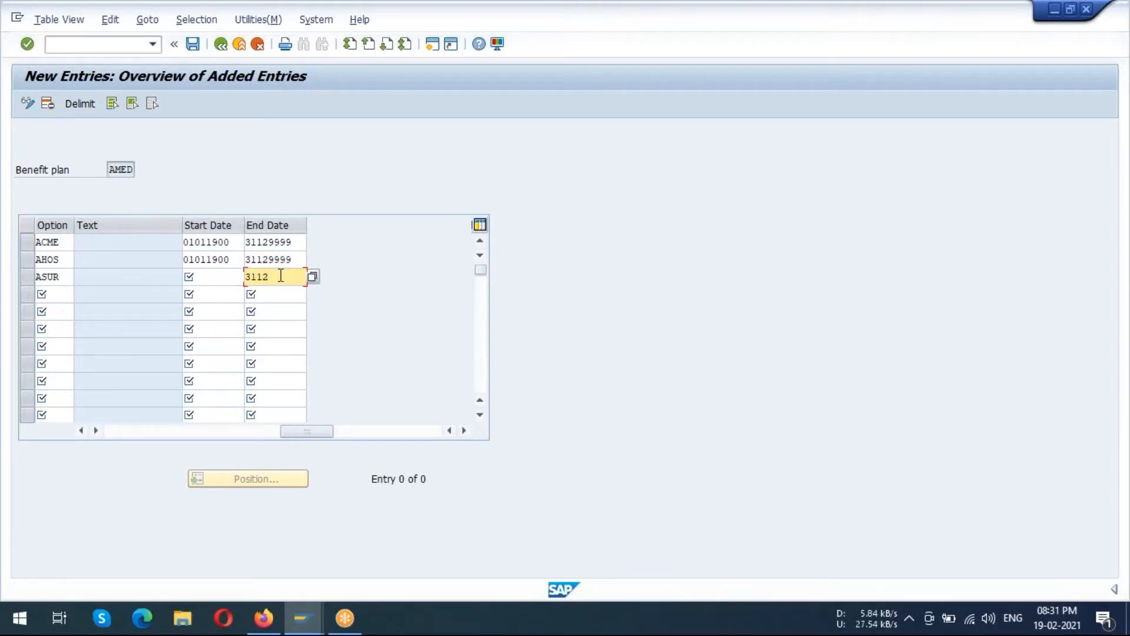
type("31129999")
left_click(226, 276)
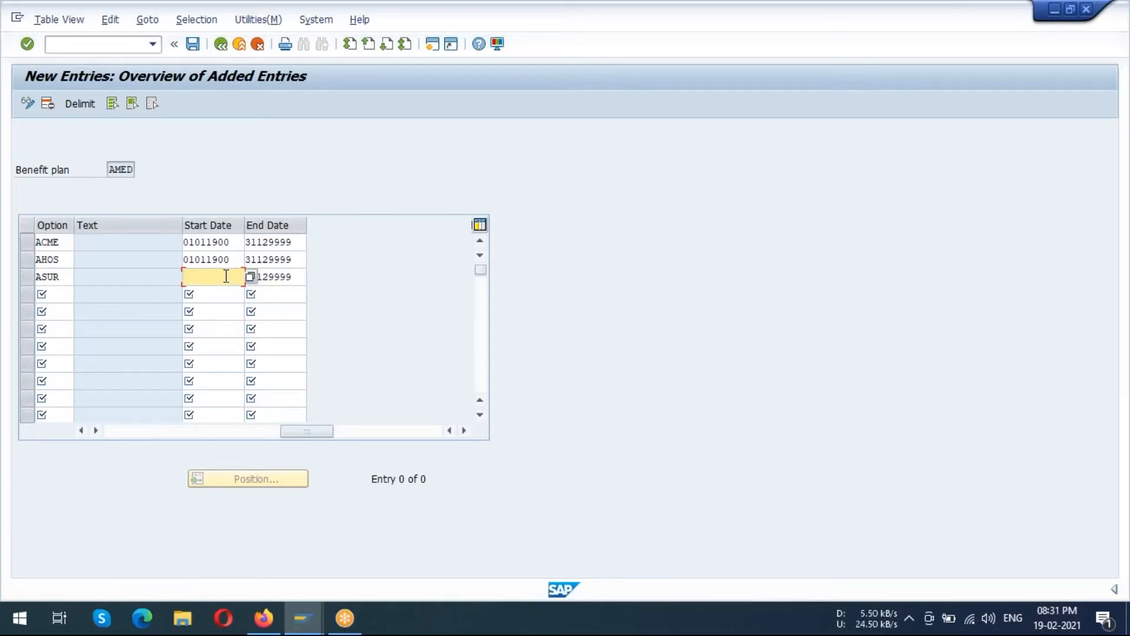
type("01011900")
Save the AMED plan attributes and return to the IMG structure, closing the benefit plan selection.
left_click(193, 44)
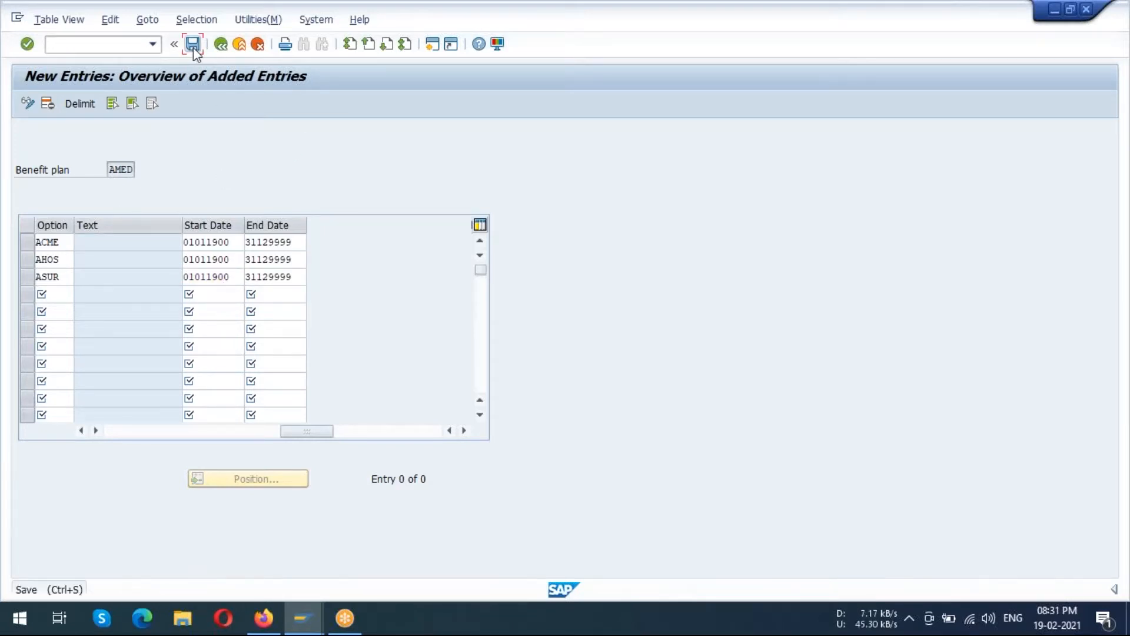
left_click(244, 281)
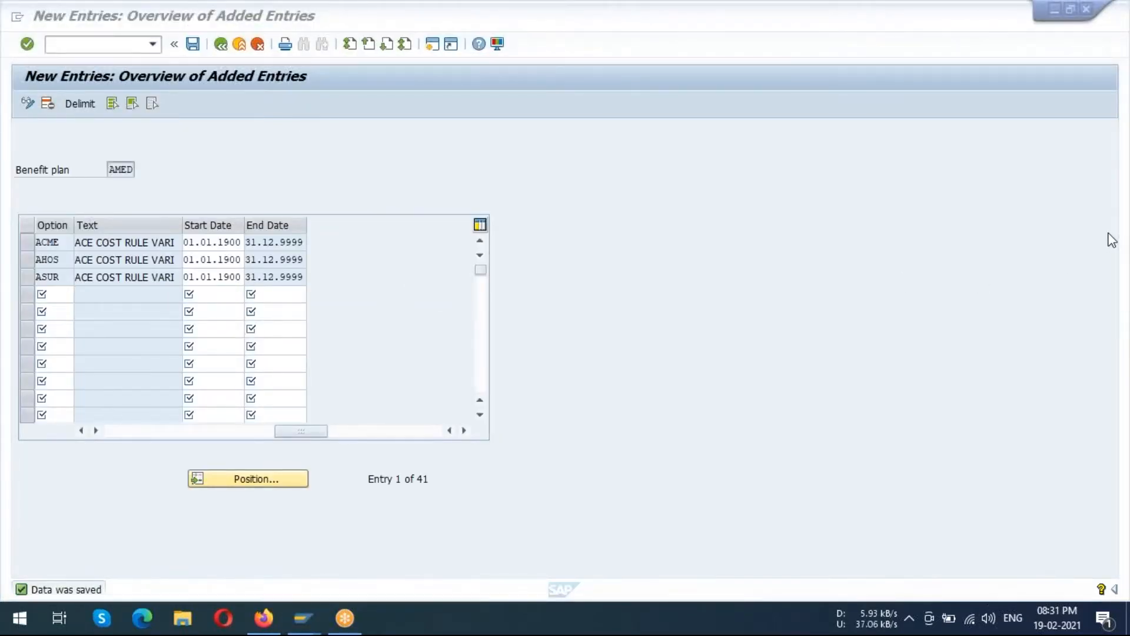
left_click(870, 222)
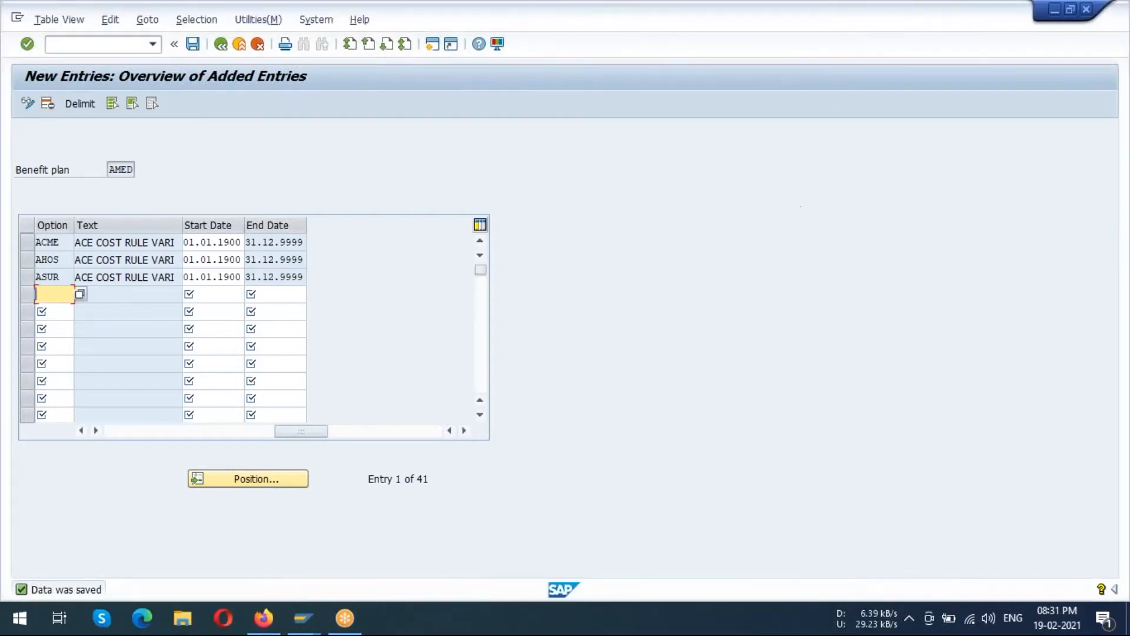
left_click(222, 51)
left_click(221, 51)
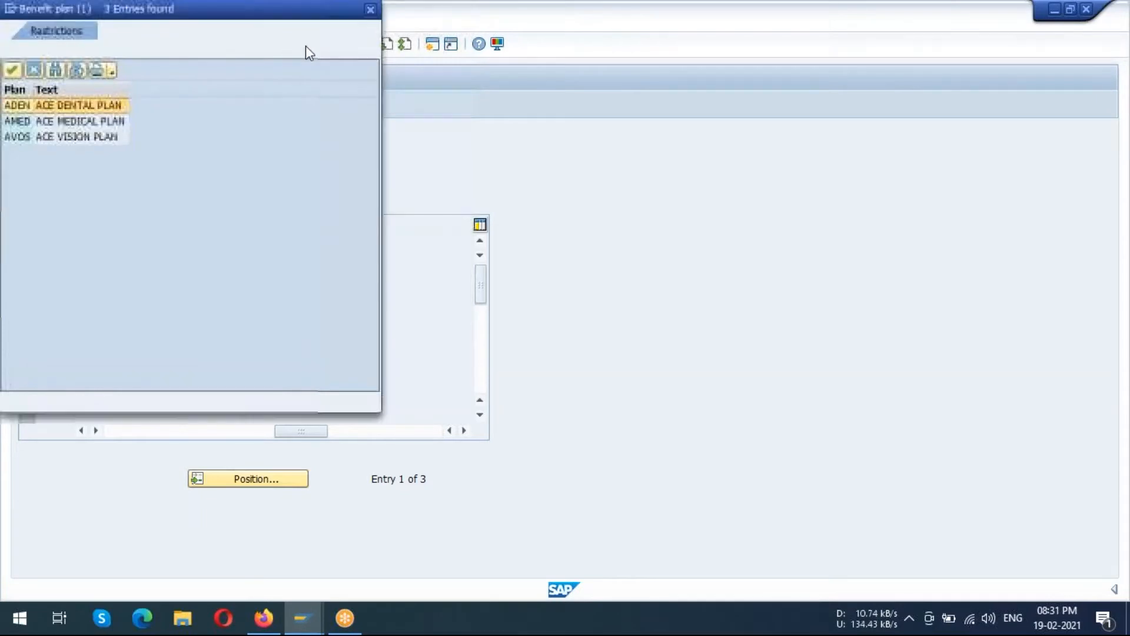
left_click_drag(266, 16, 352, 140)
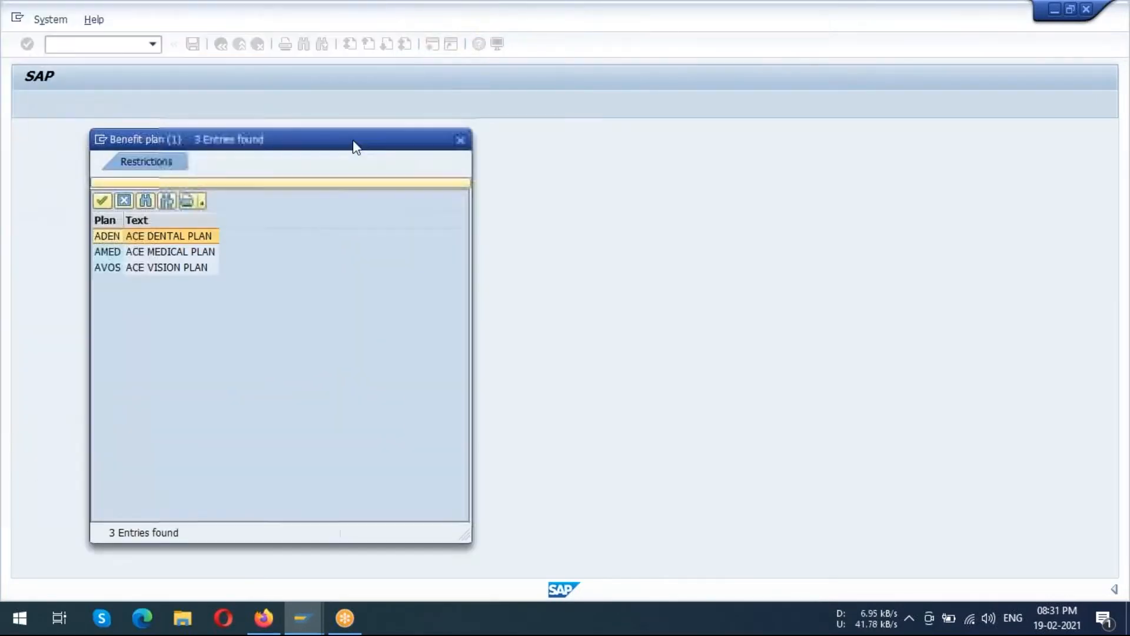
left_click(462, 141)
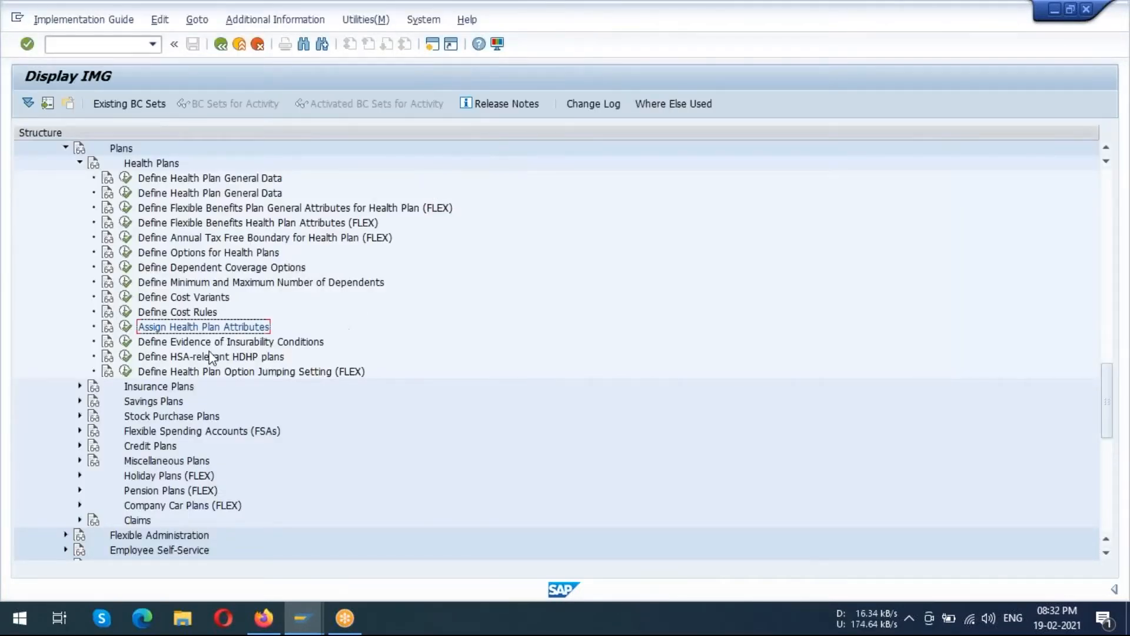
Open the Define Evidence of Insurability Conditions activity and start a new entry for benefit plan AMED.
left_click(238, 344)
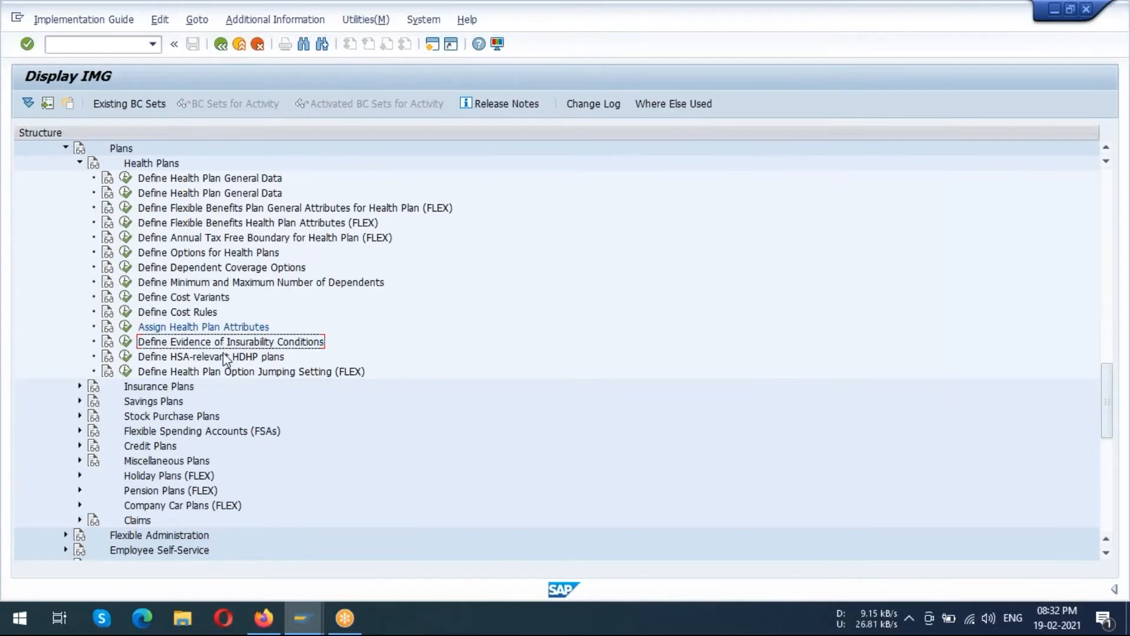
left_click(127, 343)
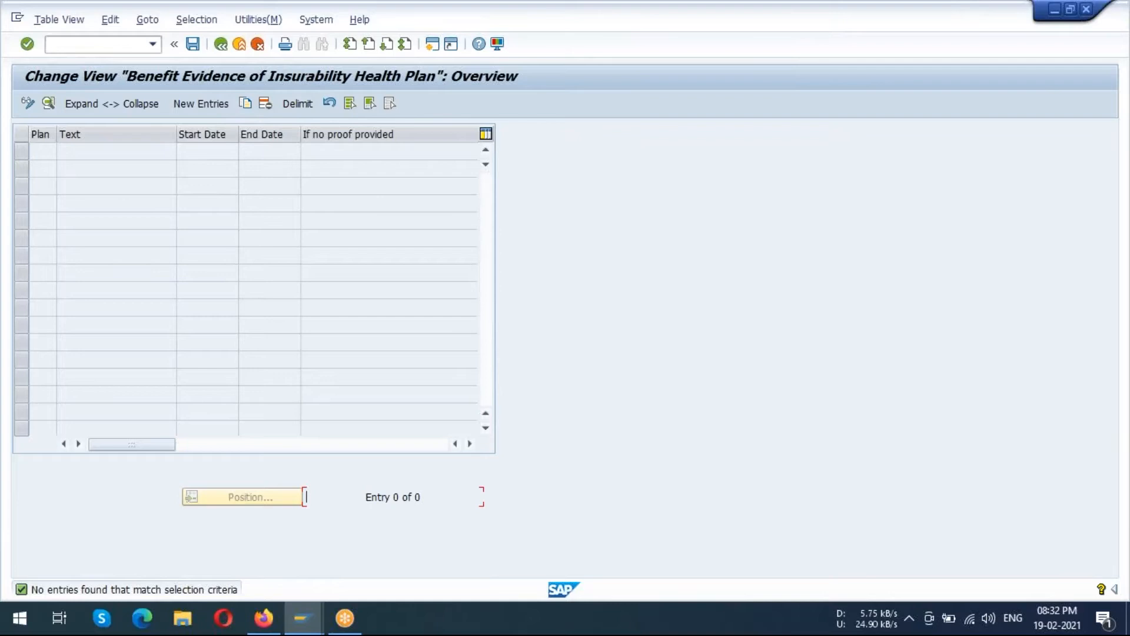
left_click(210, 104)
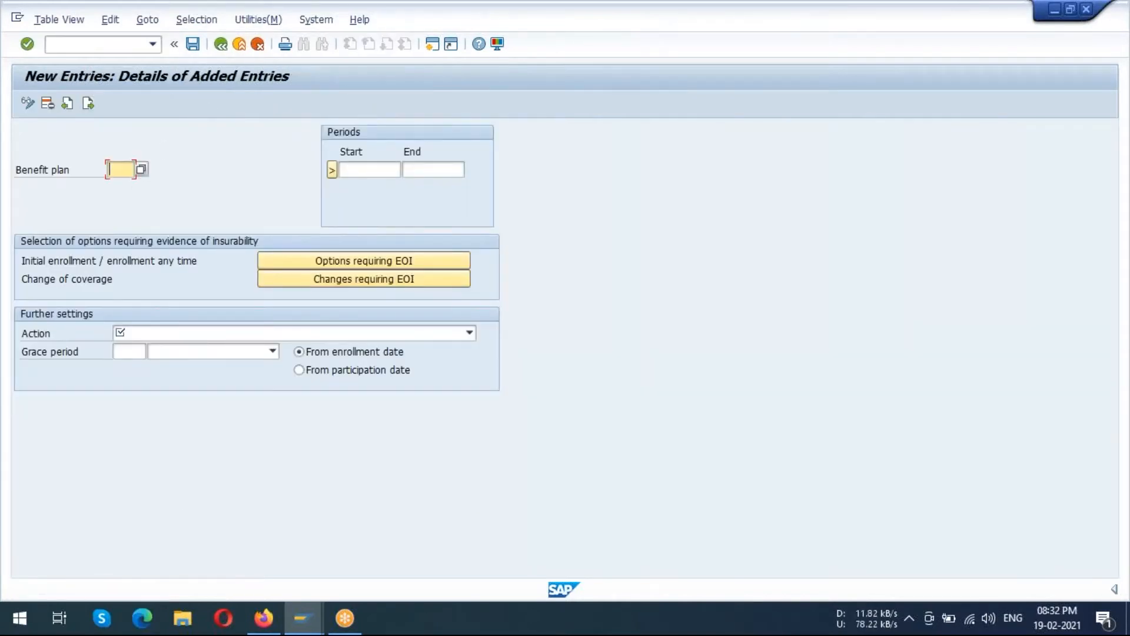
left_click(143, 169)
double_click(103, 151)
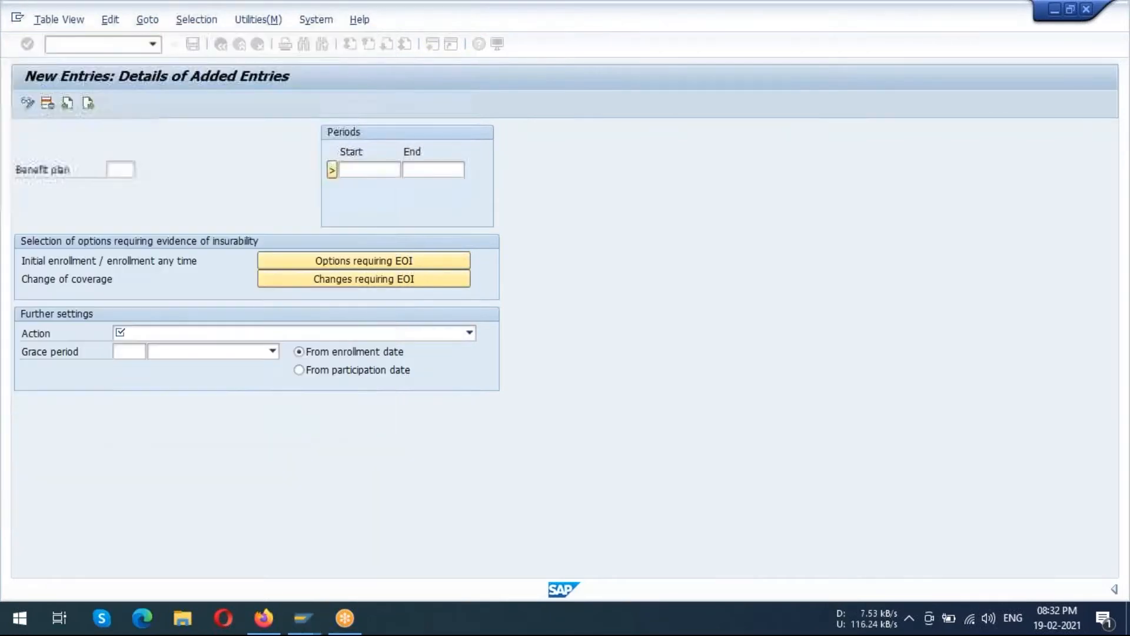
Set the evidence of insurability period from 01011900 to 31129999.
left_click(353, 169)
left_click(353, 169)
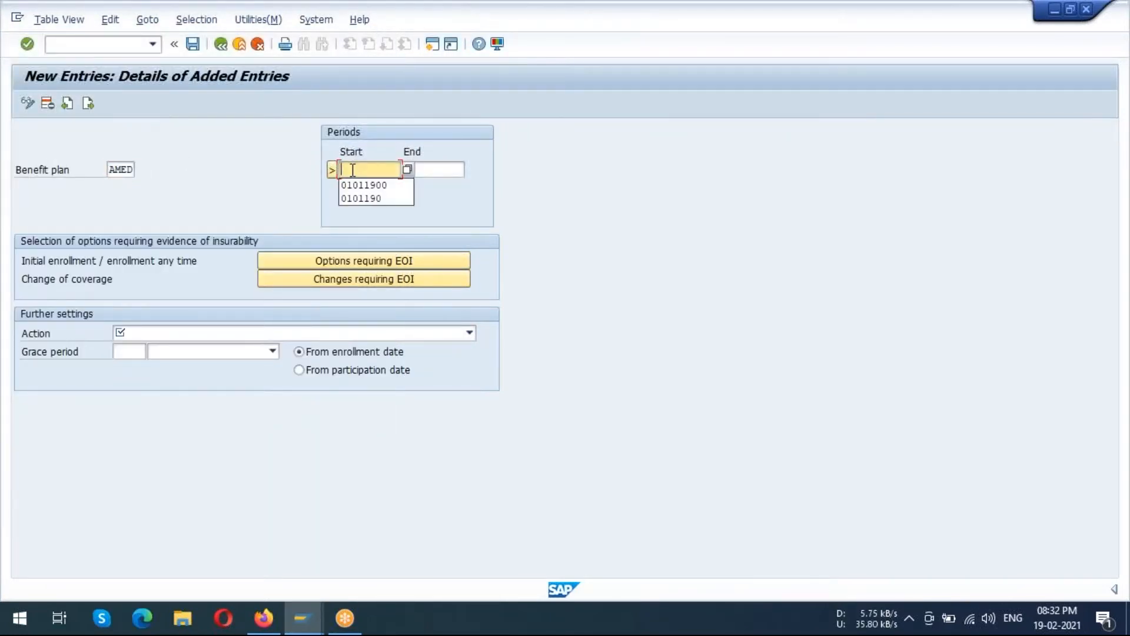
left_click(364, 184)
left_click(434, 169)
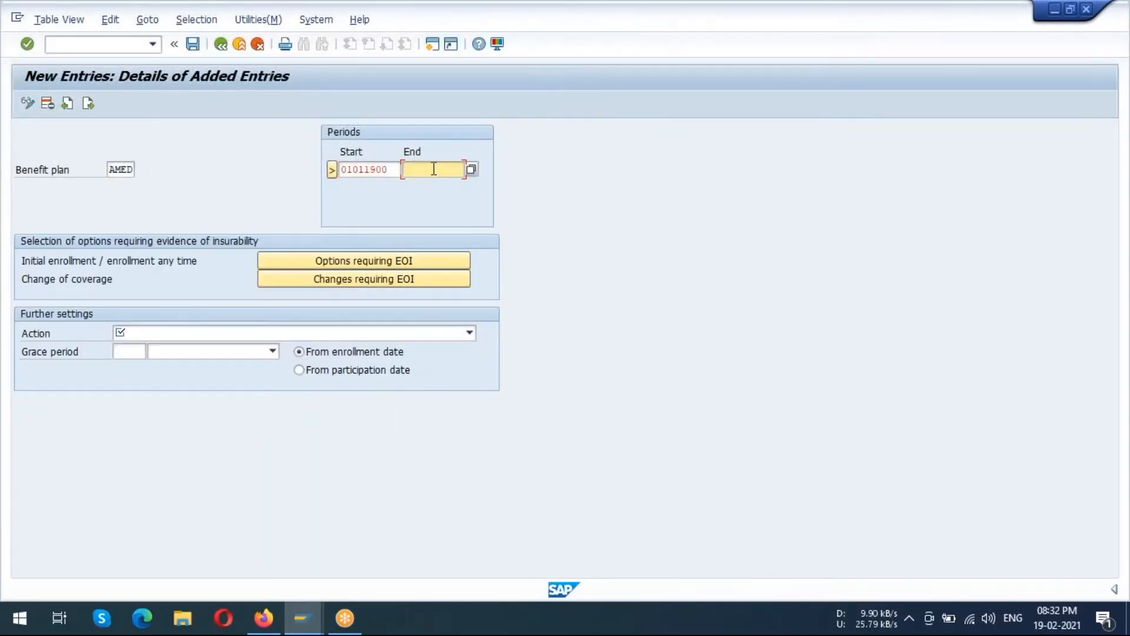
left_click(434, 170)
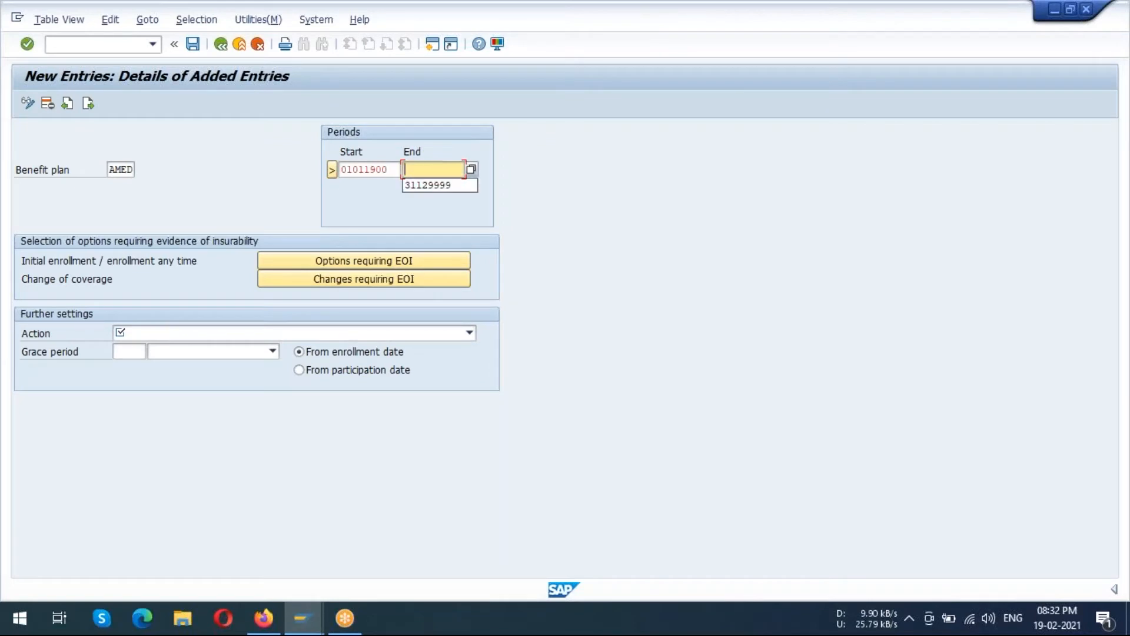
left_click(429, 186)
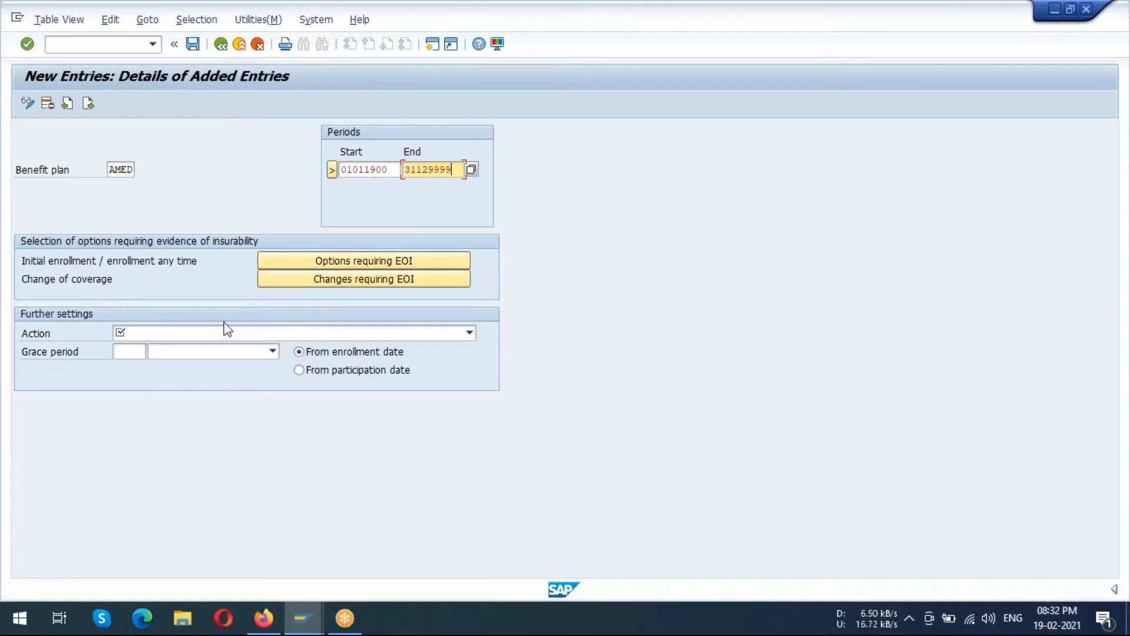
Set the action to Create active record for desired option and the grace period to 1 Months.
left_click(469, 333)
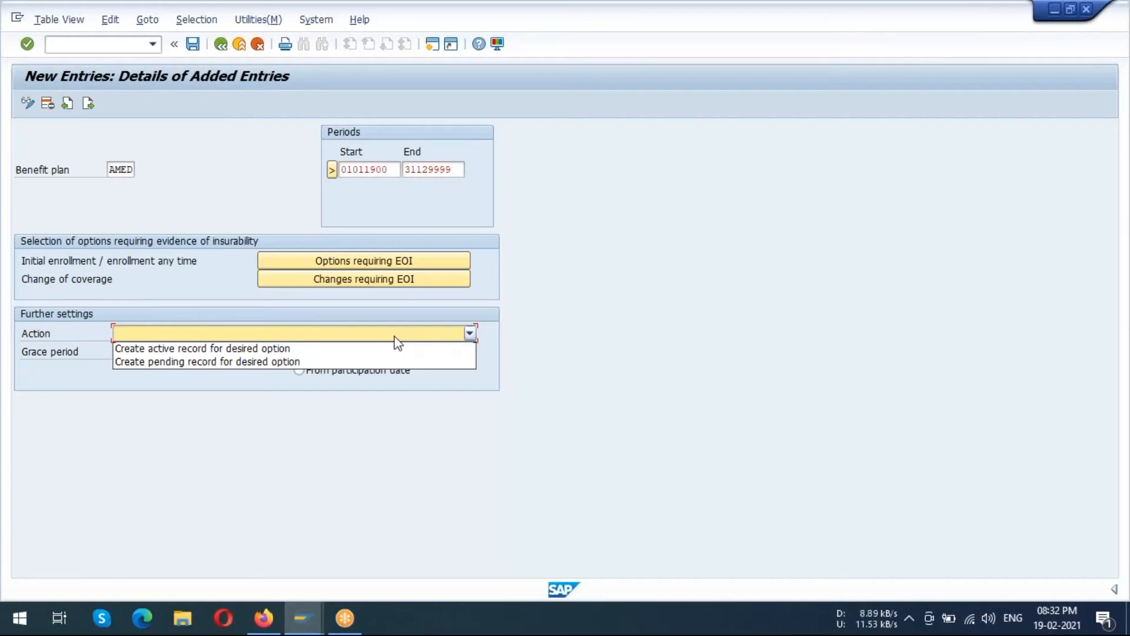
left_click(223, 349)
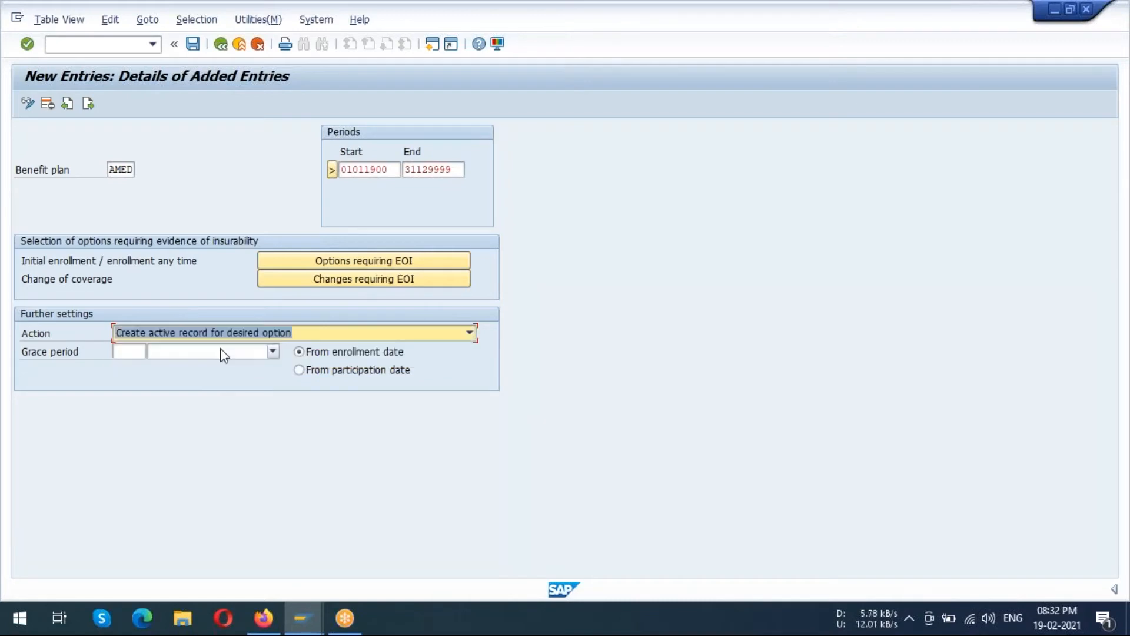
left_click(272, 352)
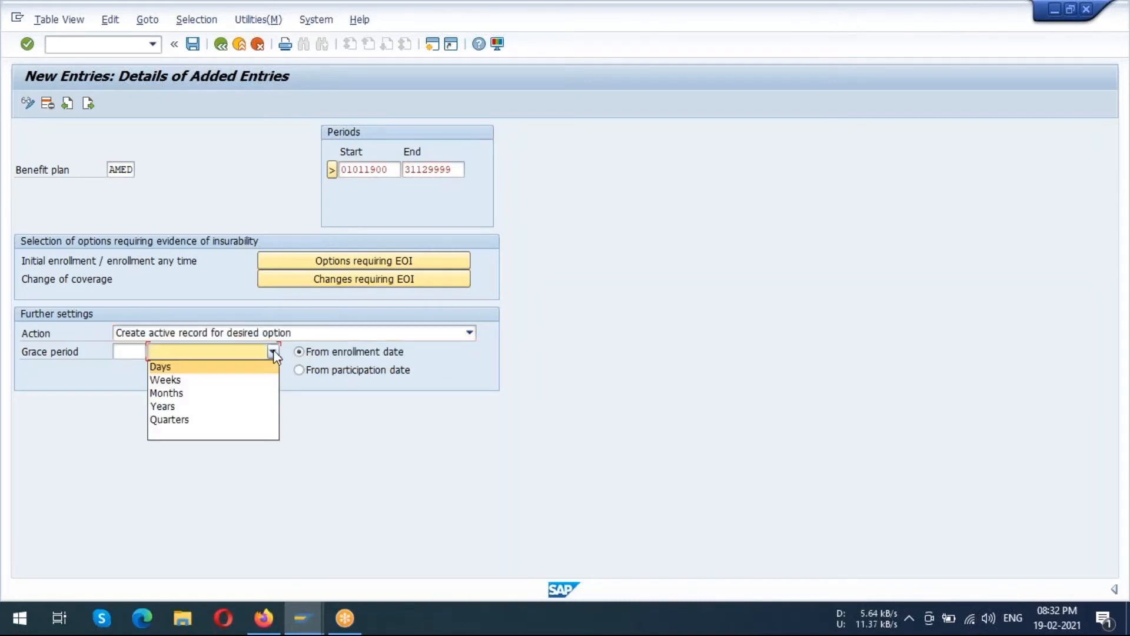
left_click(184, 392)
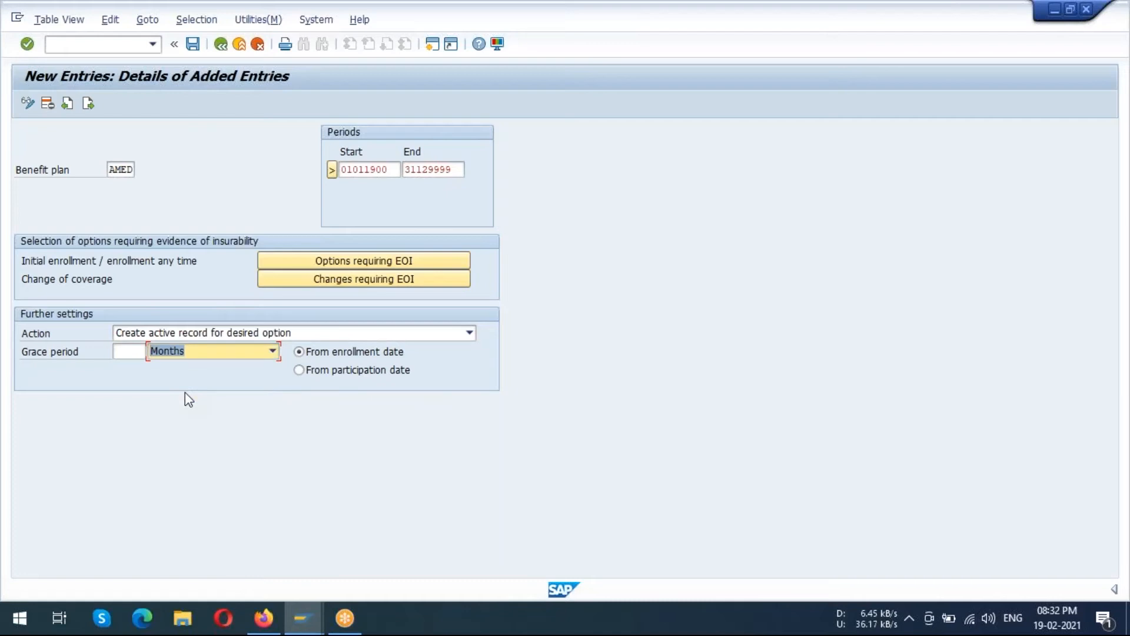
left_click(193, 46)
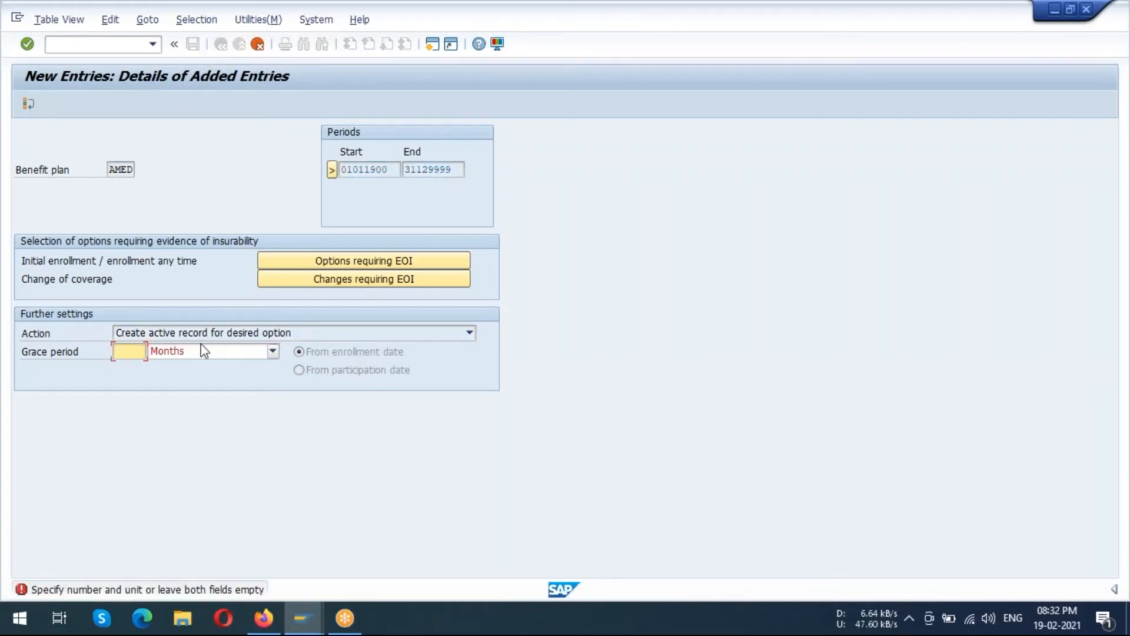
type("1")
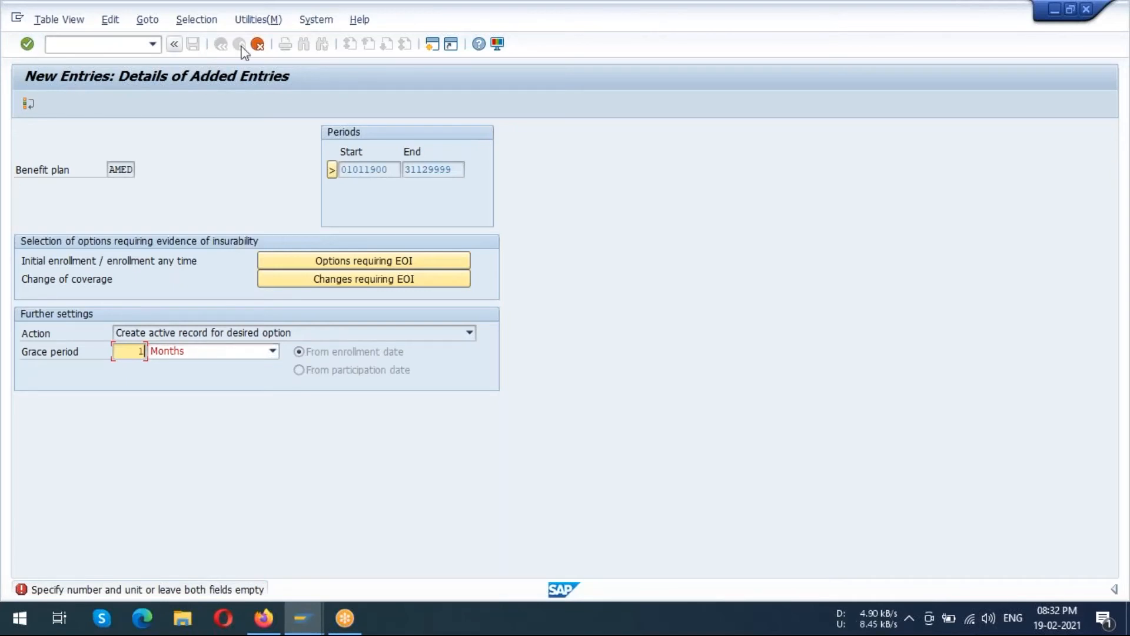
Save the AMED evidence of insurability entry and return to the IMG structure.
left_click(26, 45)
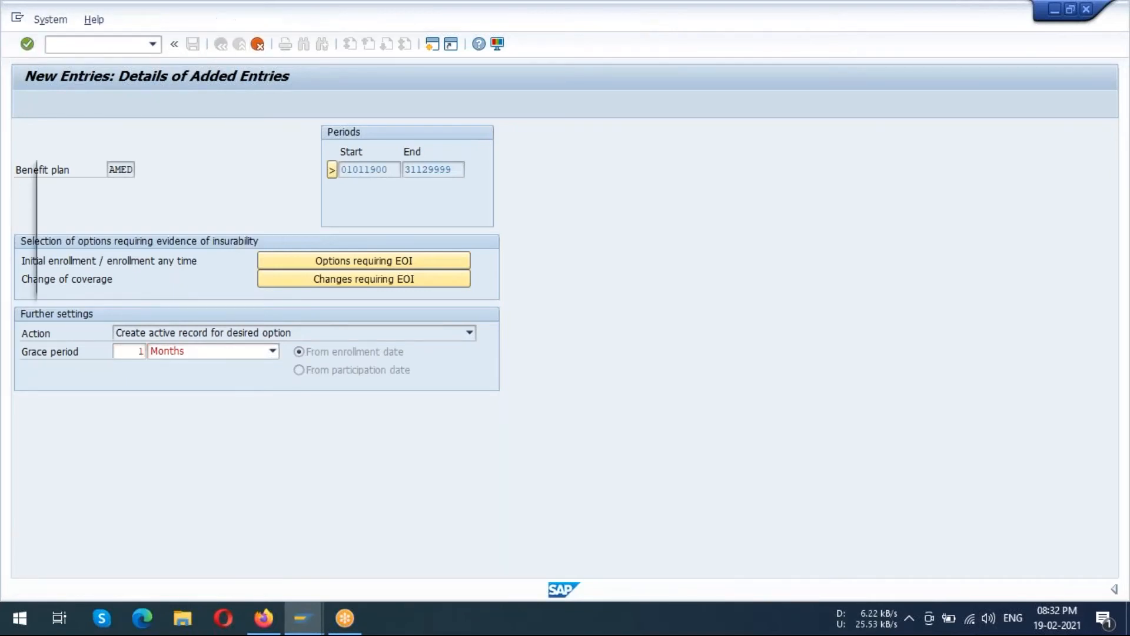
left_click(243, 280)
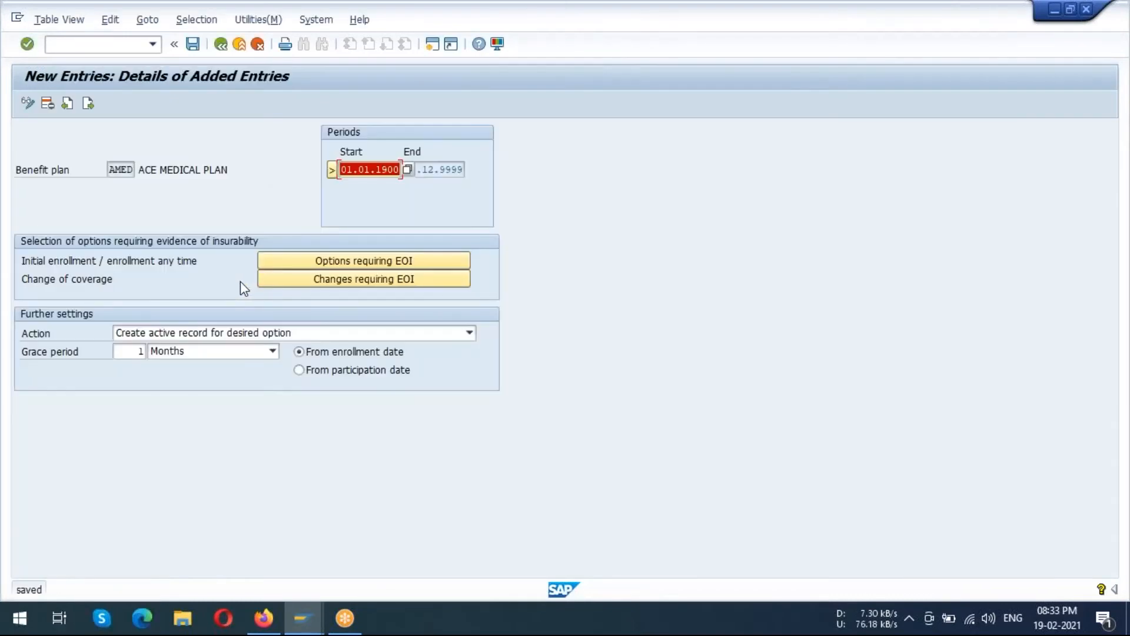
left_click(220, 47)
left_click(220, 47)
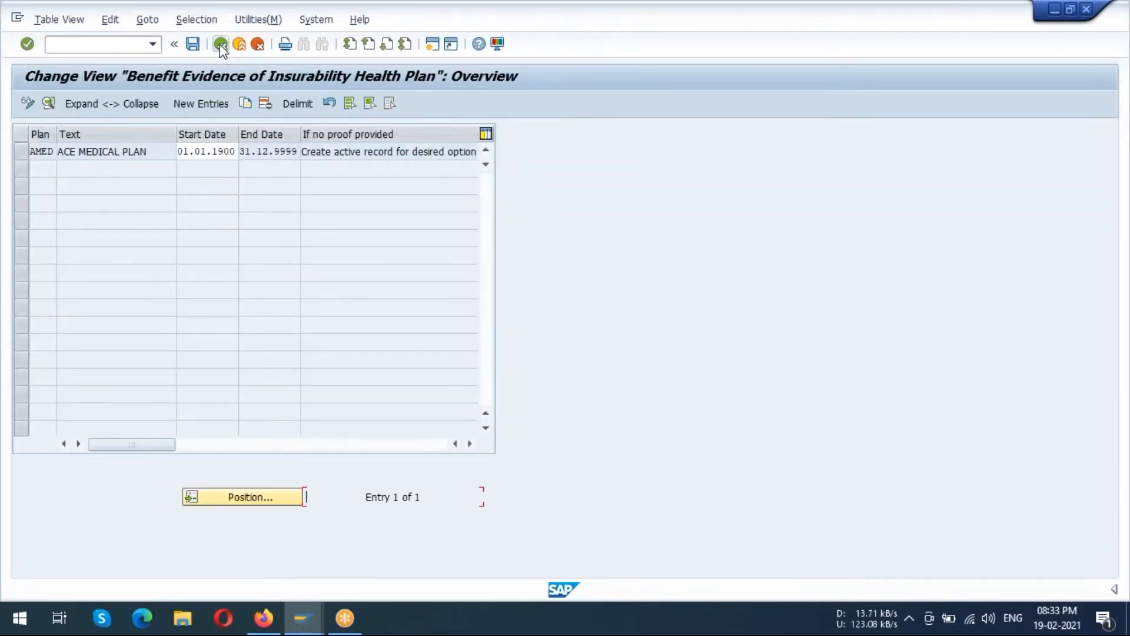
left_click(221, 47)
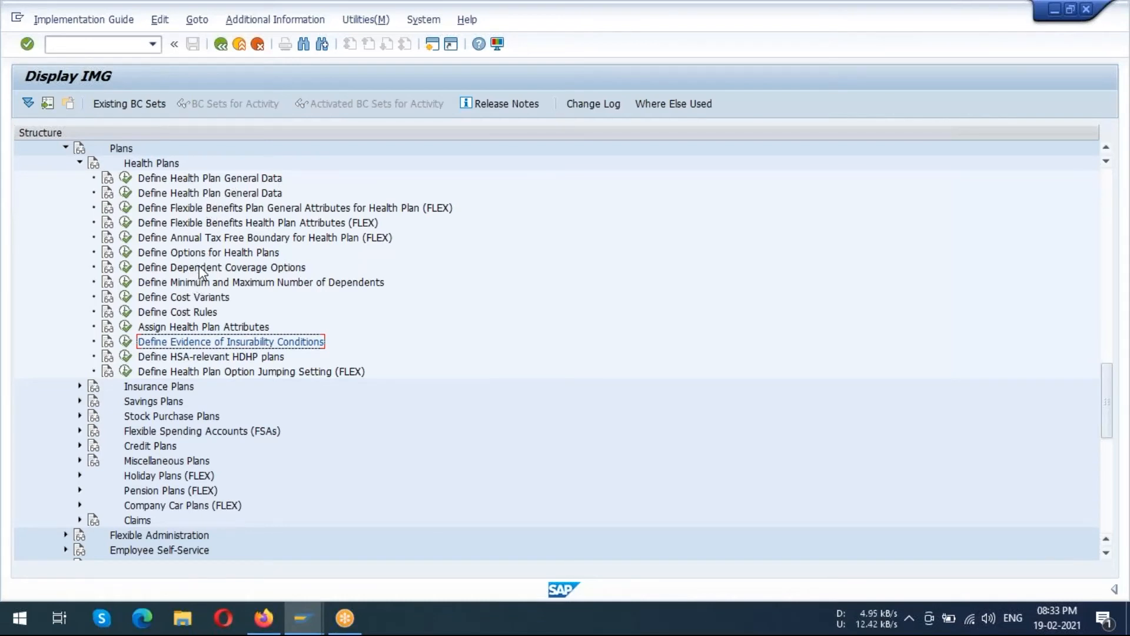
Review the Health Plans activities and the other plan categories, such as Insurance Plans, in the IMG structure.
left_click(150, 389)
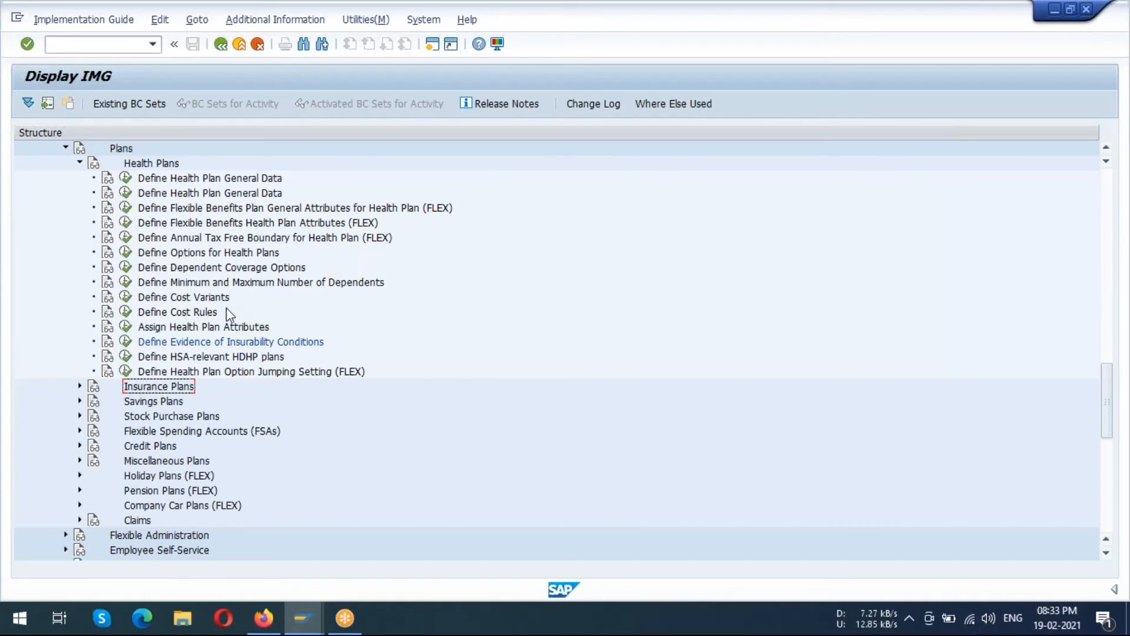
scroll(226, 307, "down", 1)
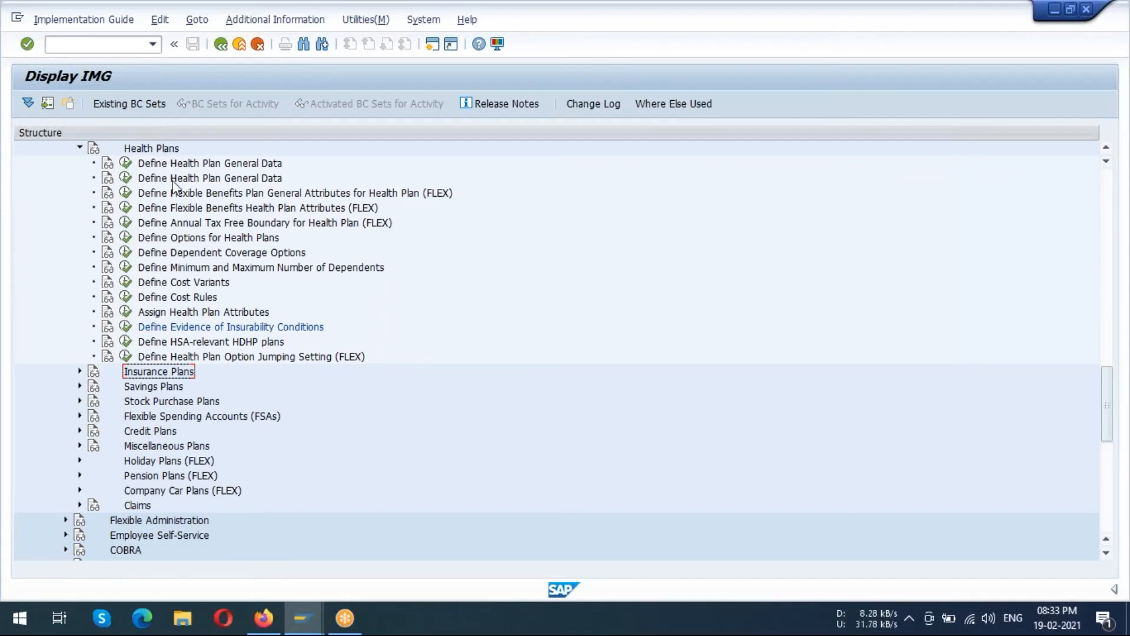
scroll(175, 229, "up", 1)
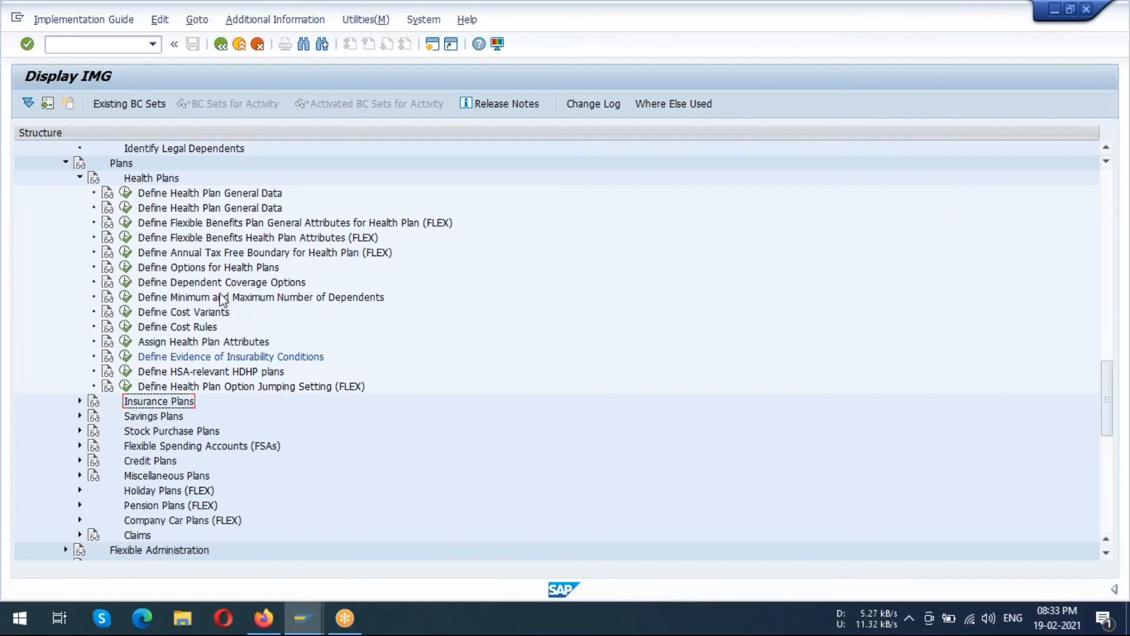
scroll(221, 299, "down", 1)
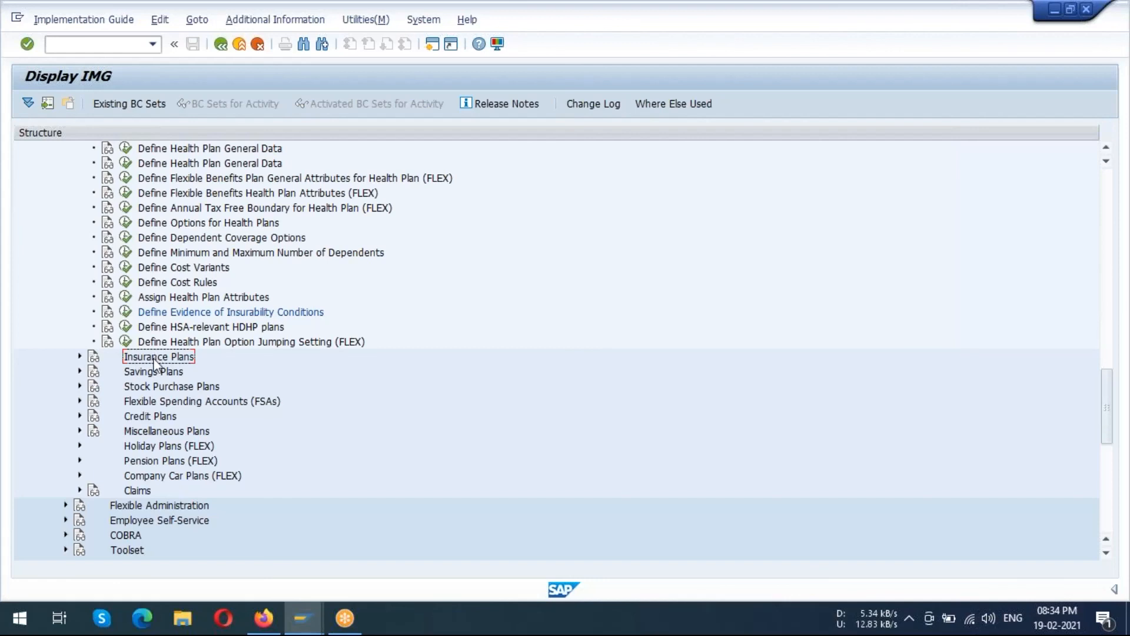
scroll(207, 225, "up", 2)
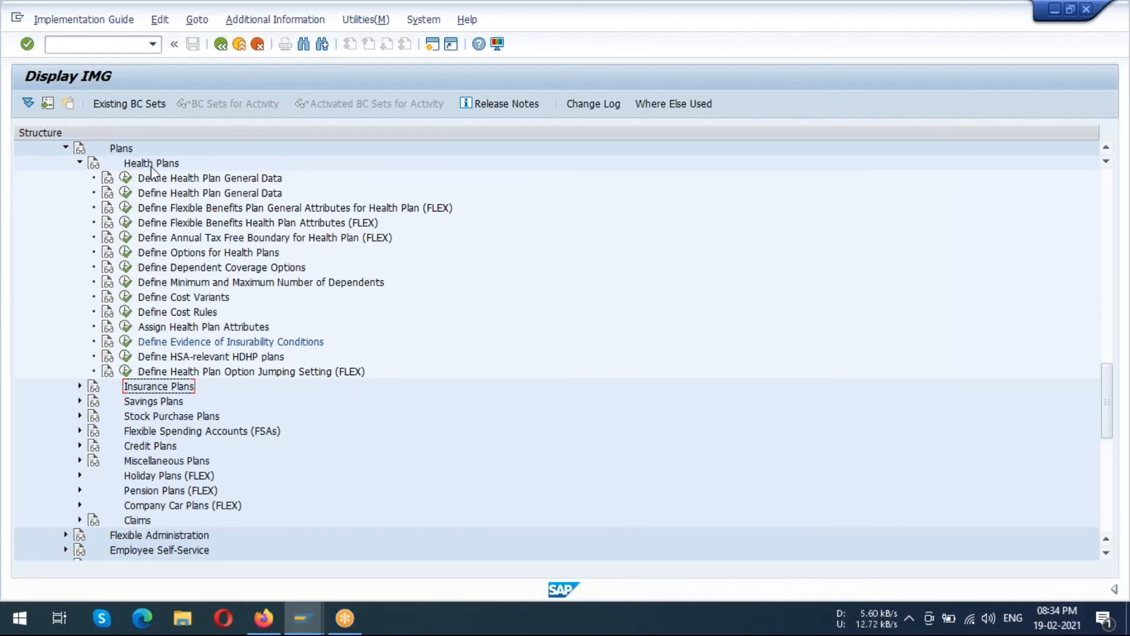
scroll(206, 188, "down", 1)
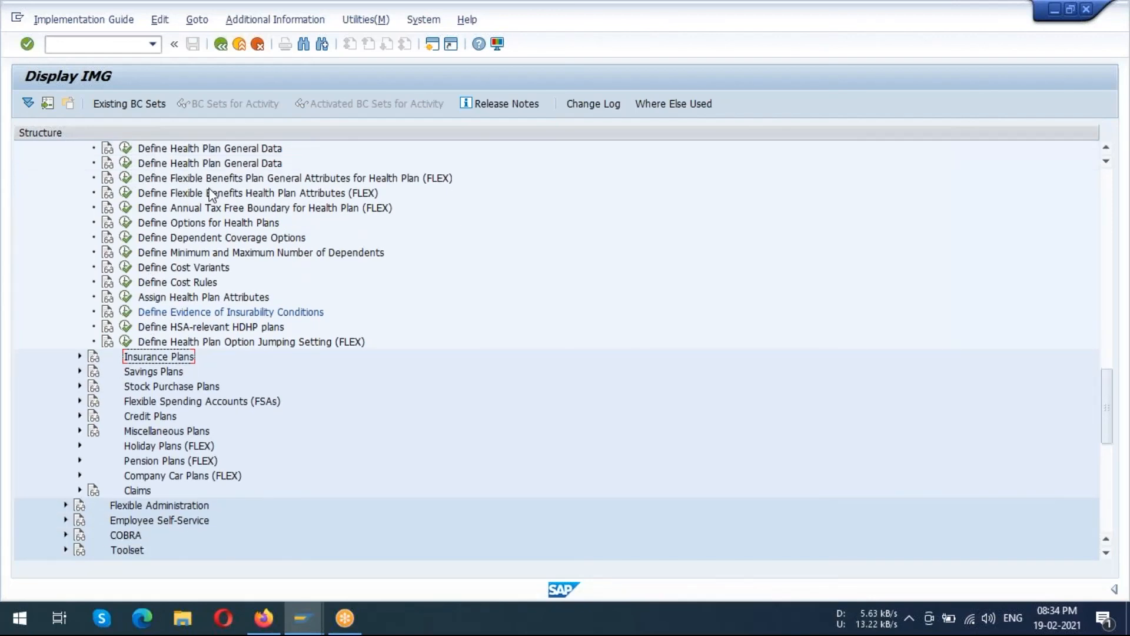
scroll(165, 324, "down", 1)
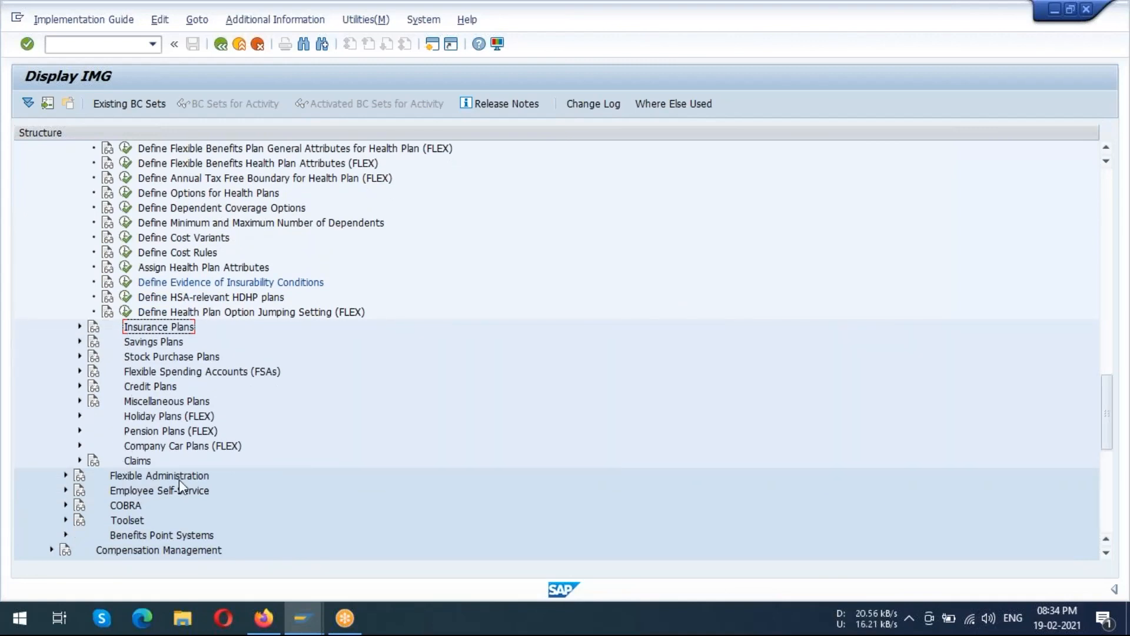